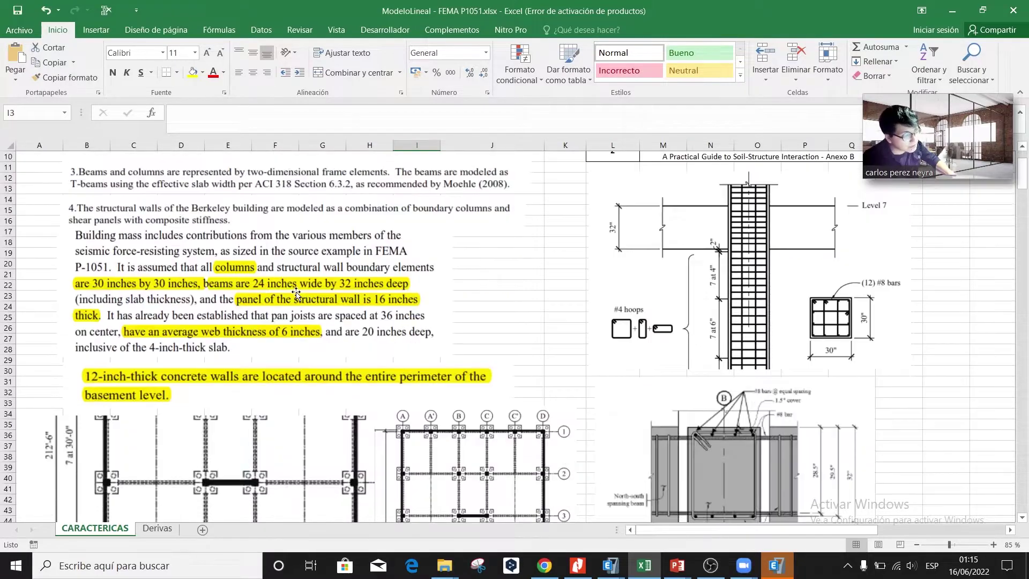
- Check the floor plan's column grid spacing in the Excel workbook and switch to the untitled ETABS model
{"action": "scroll", "coordinate": [295, 286], "scroll_direction": "down", "scroll_amount": 1}
{"action": "scroll", "coordinate": [214, 375], "scroll_direction": "up", "scroll_amount": 3}
{"action": "scroll", "coordinate": [128, 465], "scroll_direction": "down", "scroll_amount": 2}
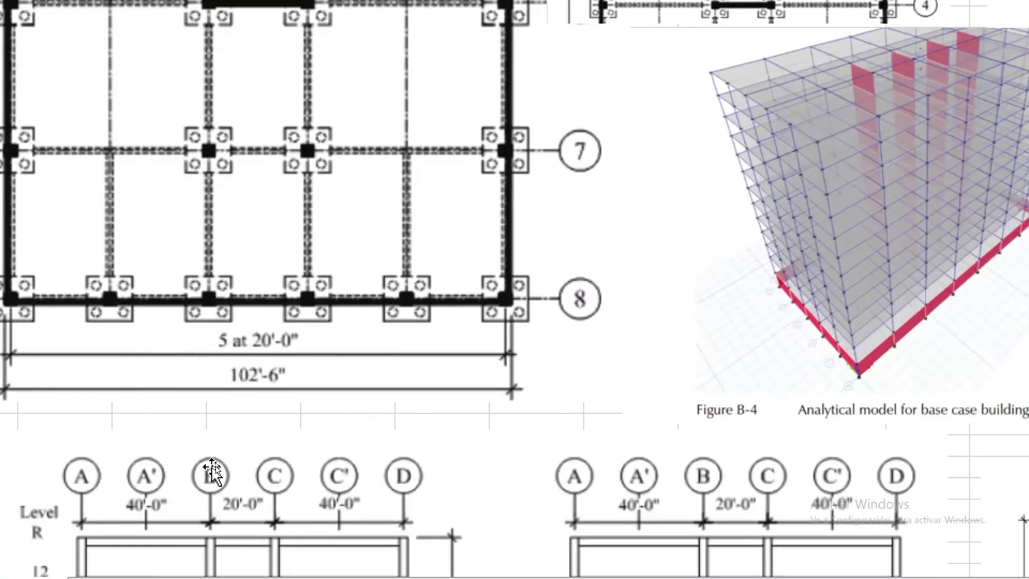
{"action": "key", "text": "alt+Tab"}
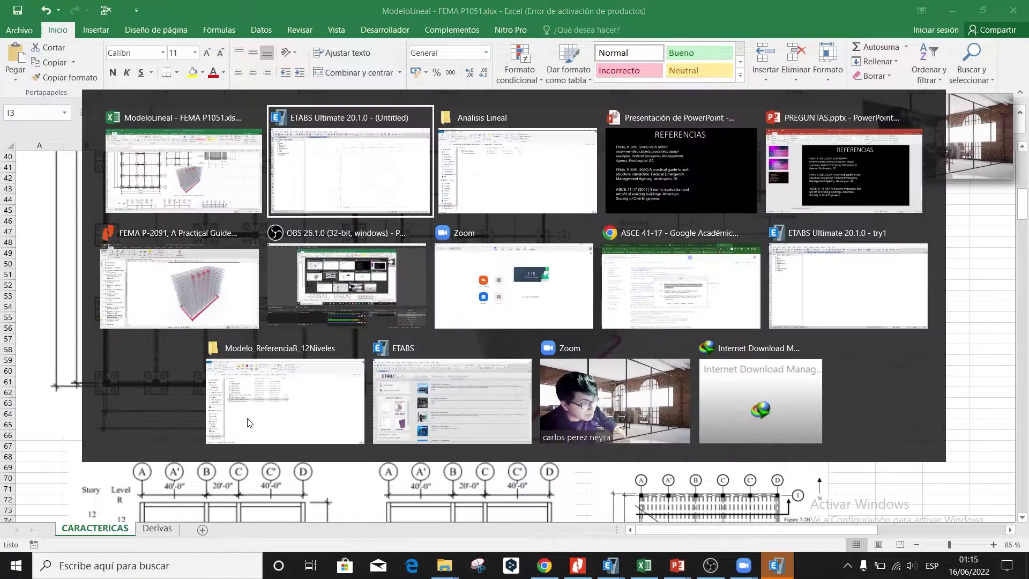
{"action": "left_click", "coordinate": [395, 189]}
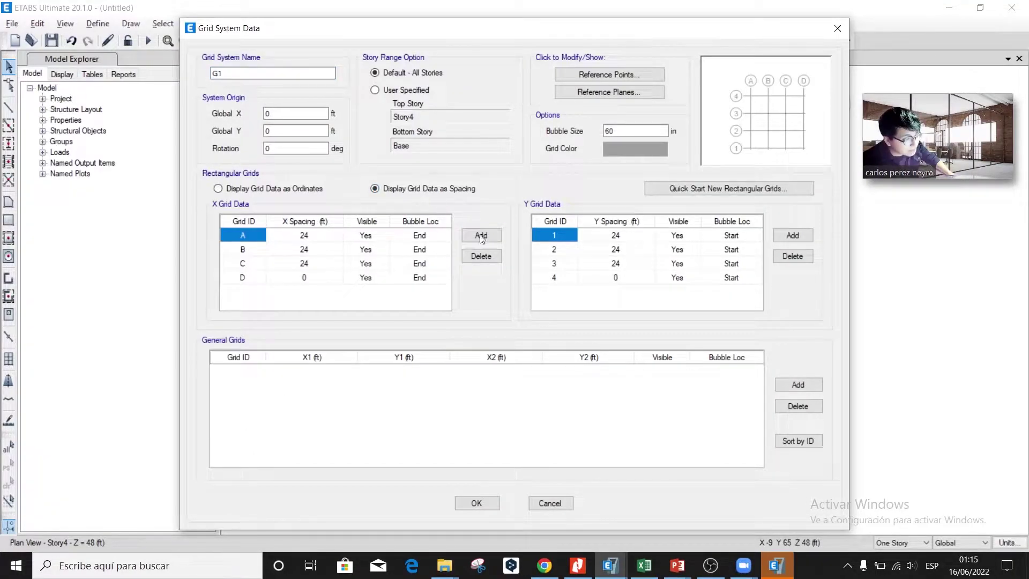
- Add two X grid lines and set the X spacing of grids A to E to 20 ft
{"action": "left_click", "coordinate": [494, 237]}
{"action": "left_click", "coordinate": [494, 237]}
{"action": "left_click", "coordinate": [314, 237]}
{"action": "left_click", "coordinate": [314, 236]}
{"action": "key", "text": "Return"}
{"action": "left_click", "coordinate": [303, 236]}
{"action": "key", "text": "ctrl+c"}
{"action": "left_click_drag", "start_coordinate": [300, 249], "coordinate": [306, 273]}
{"action": "key", "text": "ctrl+v"}
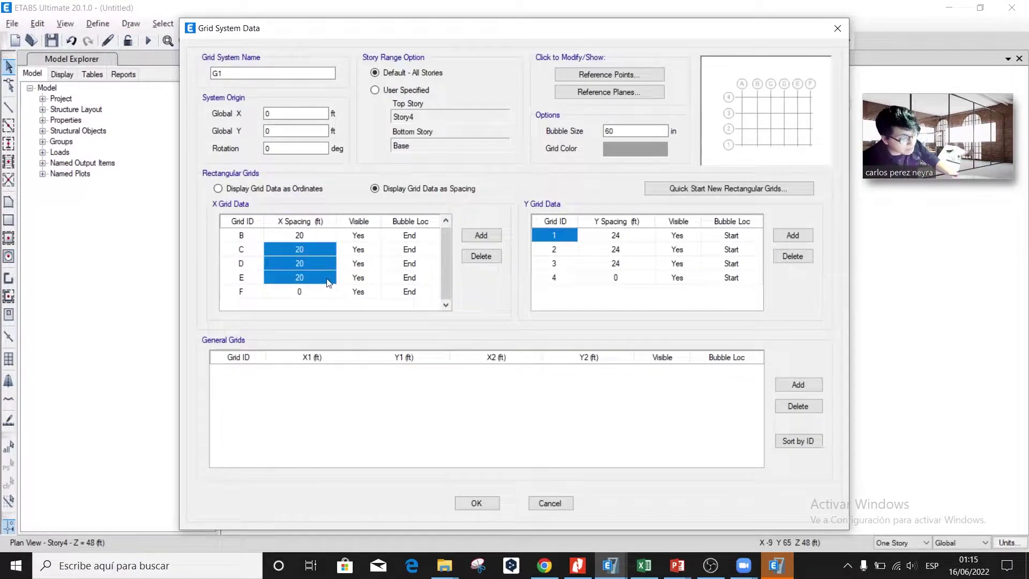
{"action": "scroll", "coordinate": [319, 254], "scroll_direction": "up", "scroll_amount": 1}
{"action": "left_click", "coordinate": [300, 236]}
{"action": "key", "text": "ctrl+v"}
{"action": "key", "text": "Down"}
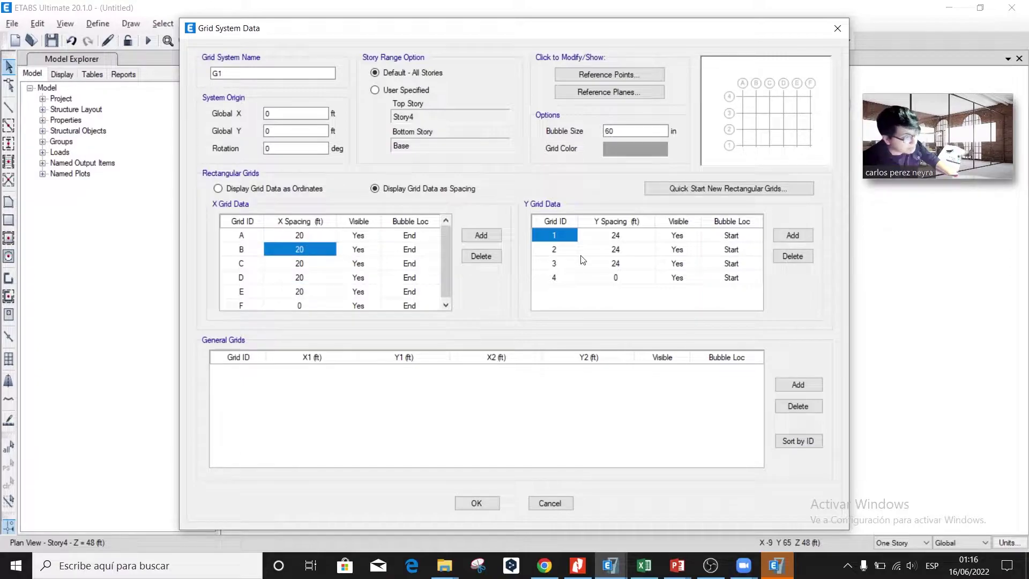
- Check the floor plan in the Excel workbook, then add four Y grid lines, 5 to 8, after grid 4 in ETABS
{"action": "key", "text": "alt+Tab"}
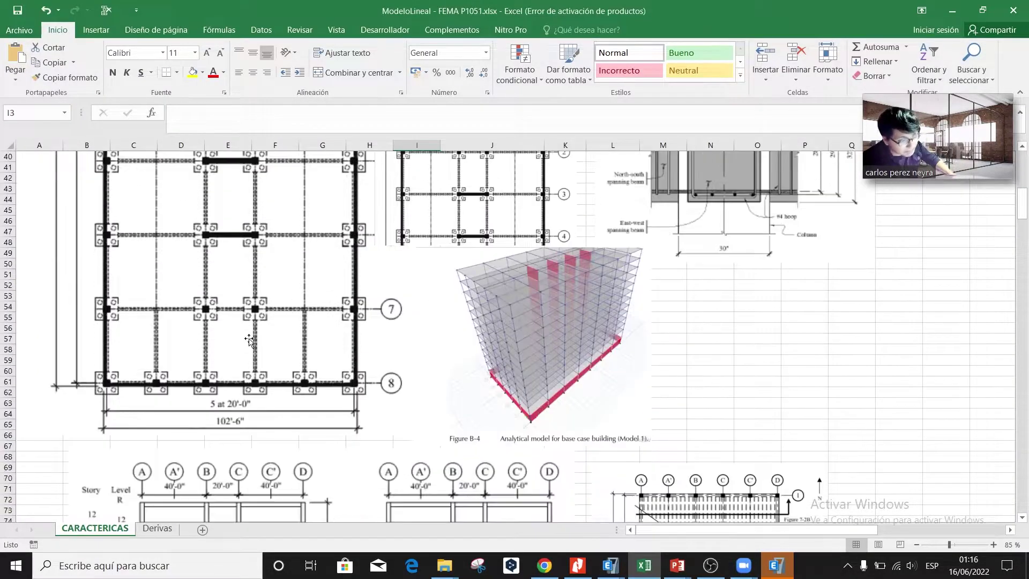
{"action": "key", "text": "alt+Tab"}
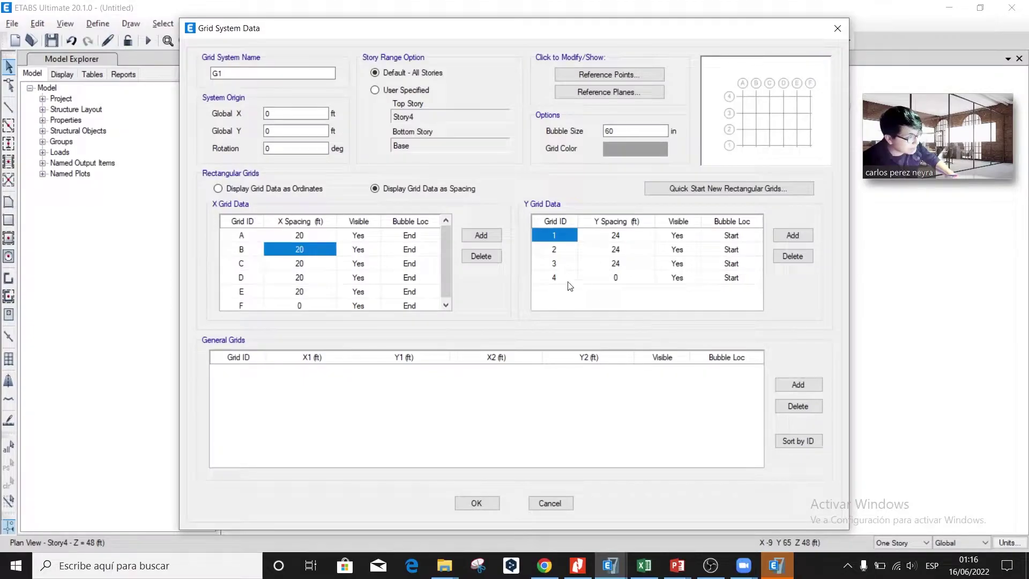
{"action": "left_click", "coordinate": [568, 278]}
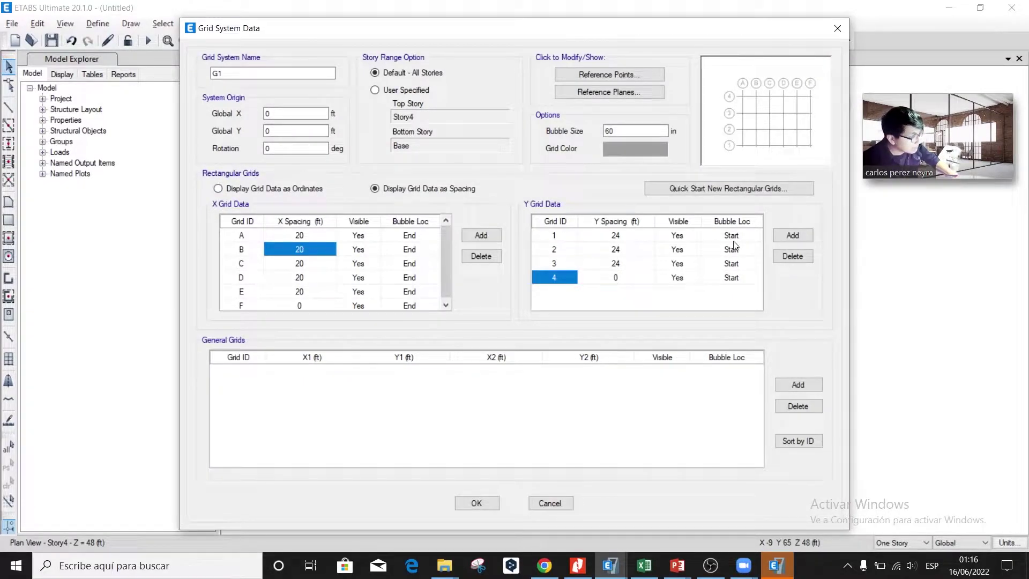
{"action": "left_click", "coordinate": [782, 236]}
{"action": "left_click", "coordinate": [782, 236]}
{"action": "left_click", "coordinate": [782, 235]}
{"action": "left_click", "coordinate": [782, 236]}
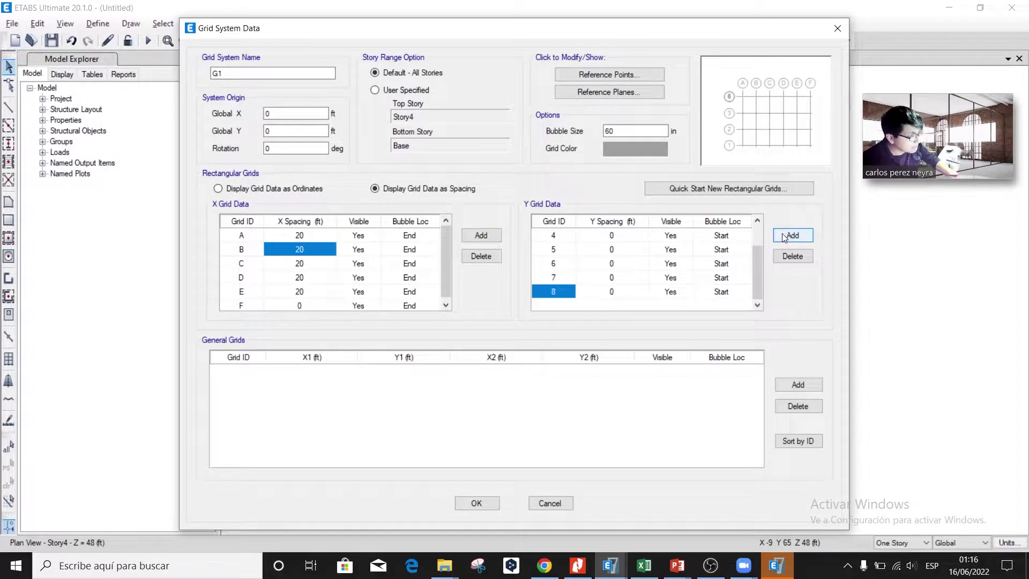
- Set the Y spacing between grids 1 and 8 to 30 ft and apply the grid system to the model
{"action": "key", "text": "alt+Tab"}
{"action": "key", "text": "alt+Tab"}
{"action": "scroll", "coordinate": [608, 268], "scroll_direction": "up", "scroll_amount": 1}
{"action": "left_click", "coordinate": [611, 235]}
{"action": "type", "text": "30"}
{"action": "key", "text": "Return"}
{"action": "key", "text": "ctrl+c"}
{"action": "left_click_drag", "start_coordinate": [621, 247], "coordinate": [616, 306]}
{"action": "key", "text": "ctrl+v"}
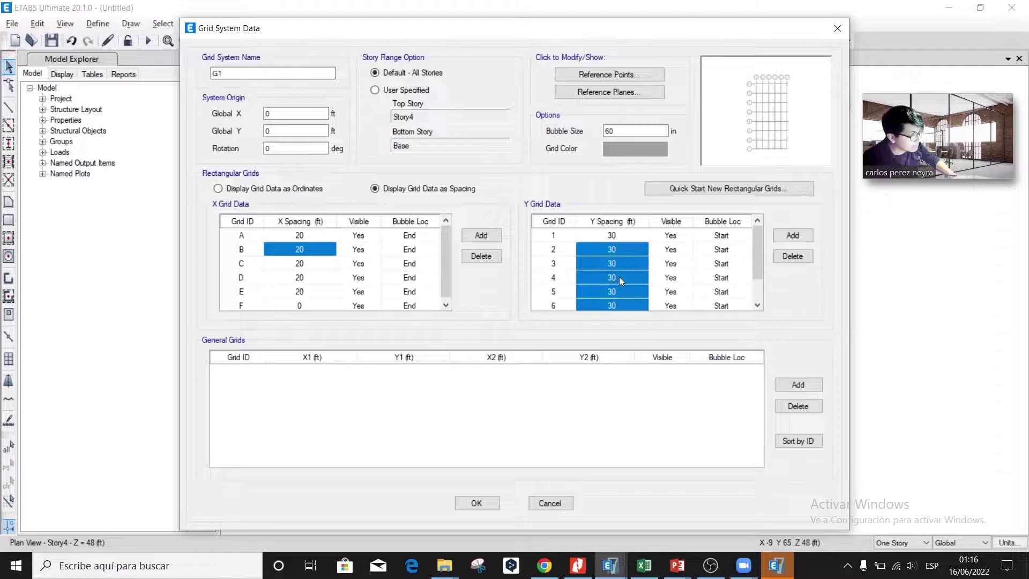
{"action": "left_click", "coordinate": [477, 502]}
{"action": "left_click", "coordinate": [474, 443]}
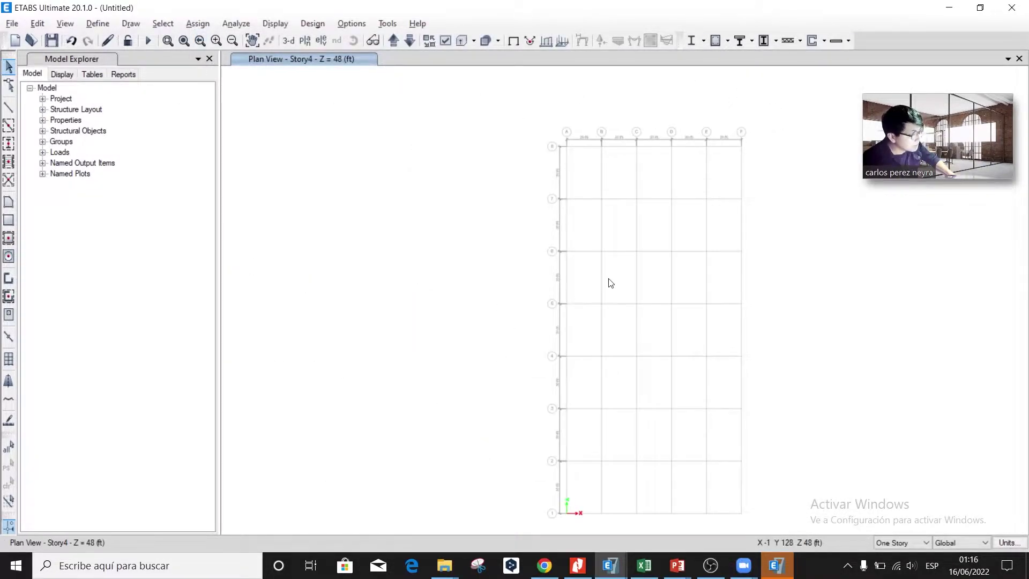
- Open the model's story data and look up the story heights on the building elevations in the Excel workbook
{"action": "scroll", "coordinate": [471, 227], "scroll_direction": "up", "scroll_amount": 5}
{"action": "scroll", "coordinate": [468, 232], "scroll_direction": "down", "scroll_amount": 4}
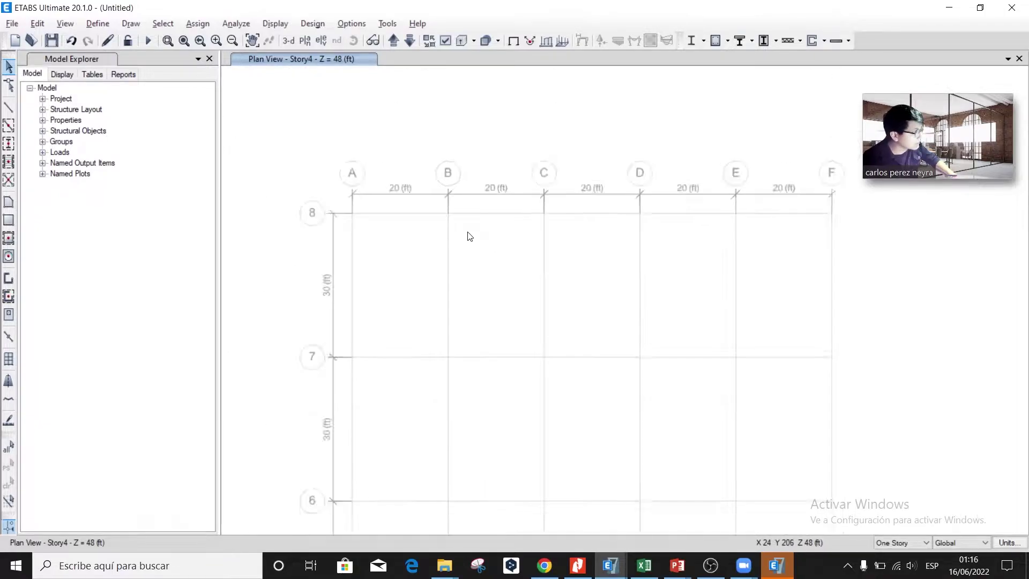
{"action": "right_click", "coordinate": [405, 185]}
{"action": "left_click", "coordinate": [421, 192]}
{"action": "left_click", "coordinate": [581, 149]}
{"action": "key", "text": "alt+Tab"}
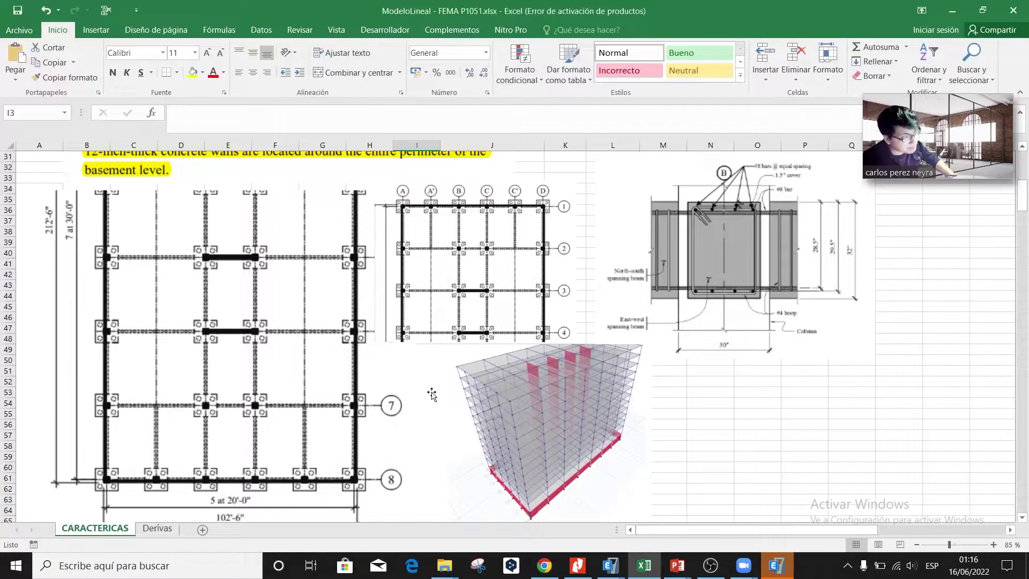
{"action": "scroll", "coordinate": [276, 354], "scroll_direction": "down", "scroll_amount": 10}
{"action": "scroll", "coordinate": [276, 354], "scroll_direction": "down", "scroll_amount": 2}
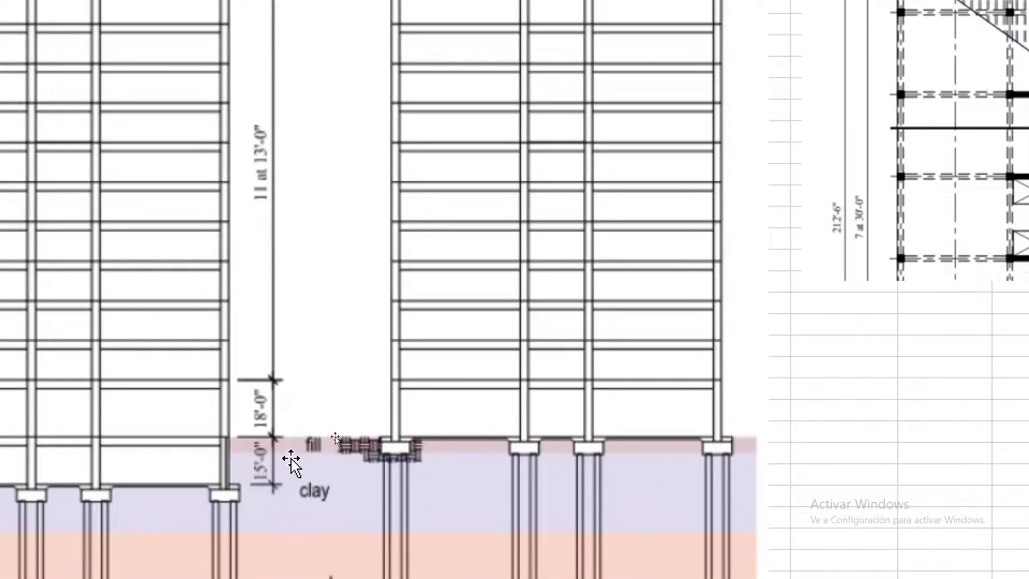
{"action": "key", "text": "alt+Tab"}
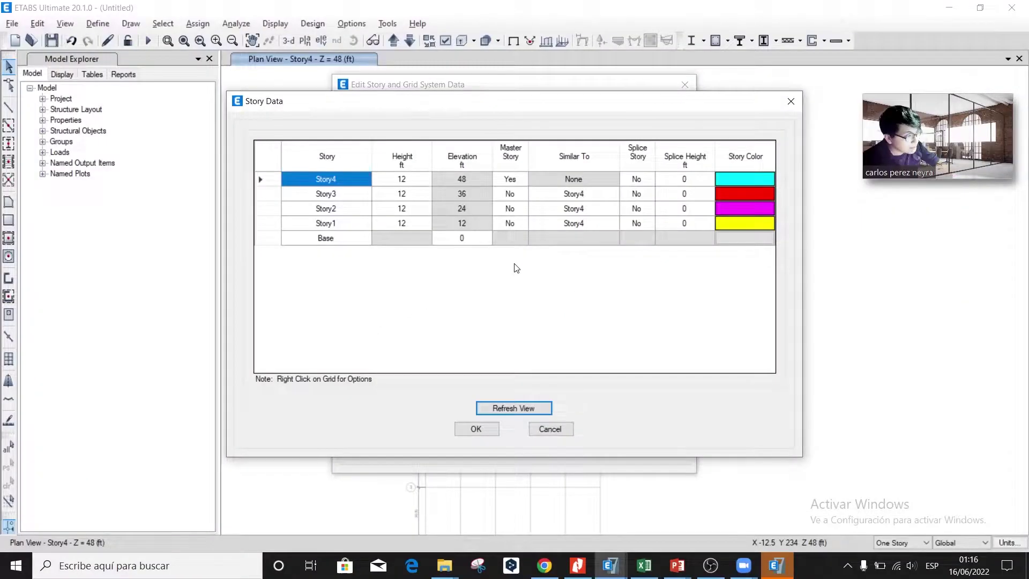
- Set the story heights to 15 ft for Story1, 18 ft for Story2, and 13 ft for Story3 and Story4
{"action": "left_click", "coordinate": [401, 222]}
{"action": "left_click", "coordinate": [403, 221]}
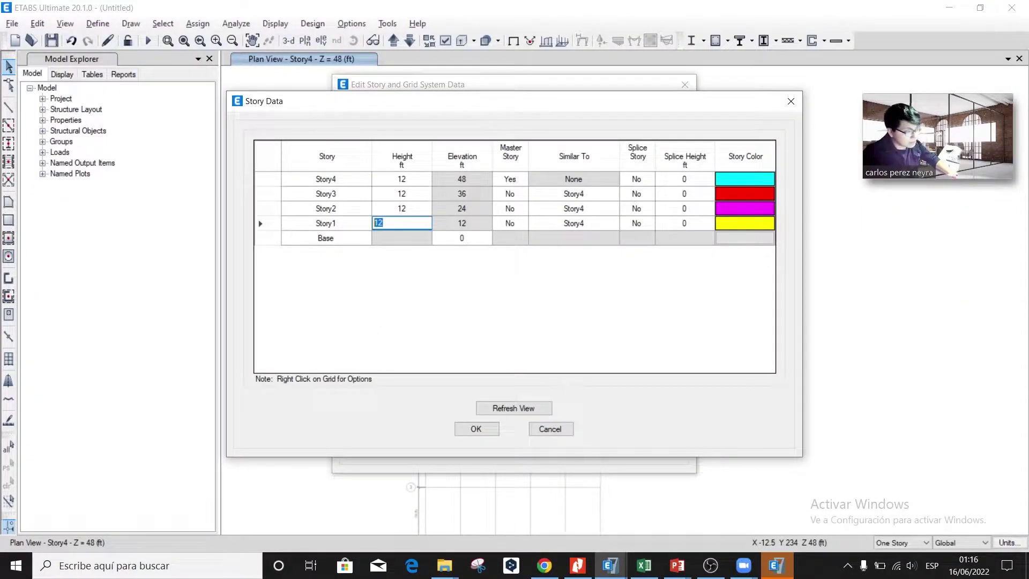
{"action": "left_click", "coordinate": [424, 207]}
{"action": "type", "text": "18"}
{"action": "left_click", "coordinate": [418, 194]}
{"action": "type", "text": "13"}
{"action": "left_click", "coordinate": [409, 181]}
{"action": "type", "text": "13"}
- Rename the four stories from lowest to highest as Sotano, T1, T2 and T3
{"action": "left_click", "coordinate": [350, 221]}
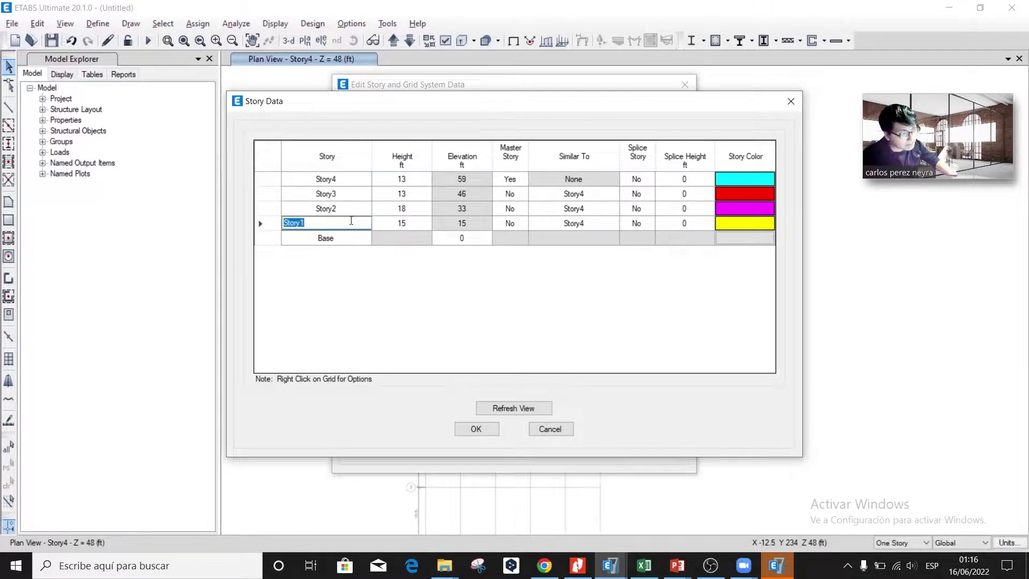
{"action": "type", "text": "S"}
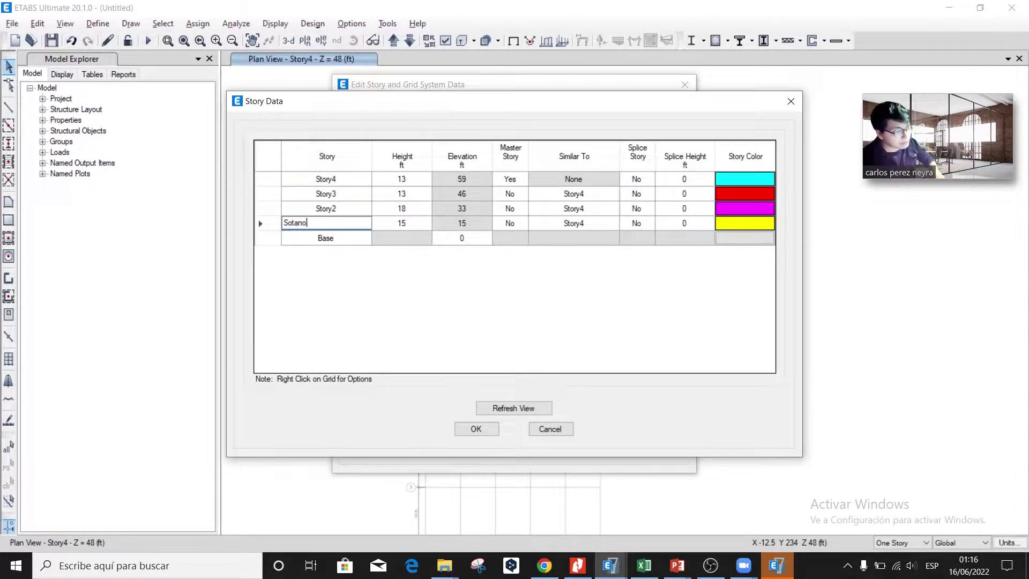
{"action": "left_click", "coordinate": [334, 208]}
{"action": "type", "text": "T1"}
{"action": "left_click", "coordinate": [338, 196]}
{"action": "type", "text": "T2"}
{"action": "left_click", "coordinate": [345, 179]}
{"action": "type", "text": "T3"}
{"action": "key", "text": "Return"}
- Insert nine 13 ft stories above T3, replicated from T3, and accept the story data
{"action": "left_click", "coordinate": [271, 176]}
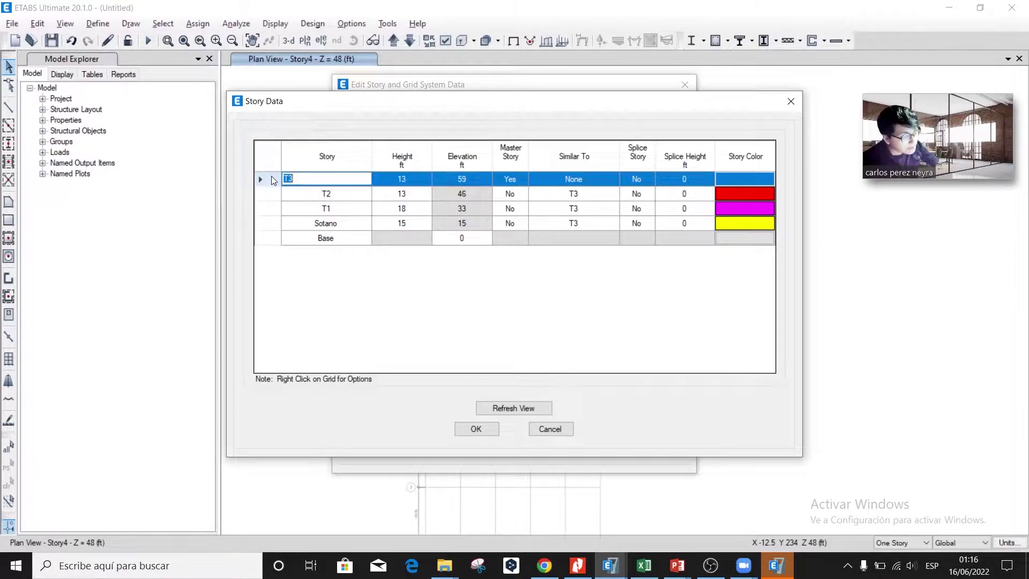
{"action": "right_click", "coordinate": [271, 176]}
{"action": "mouse_move", "coordinate": [397, 218]}
{"action": "left_click", "coordinate": [496, 220]}
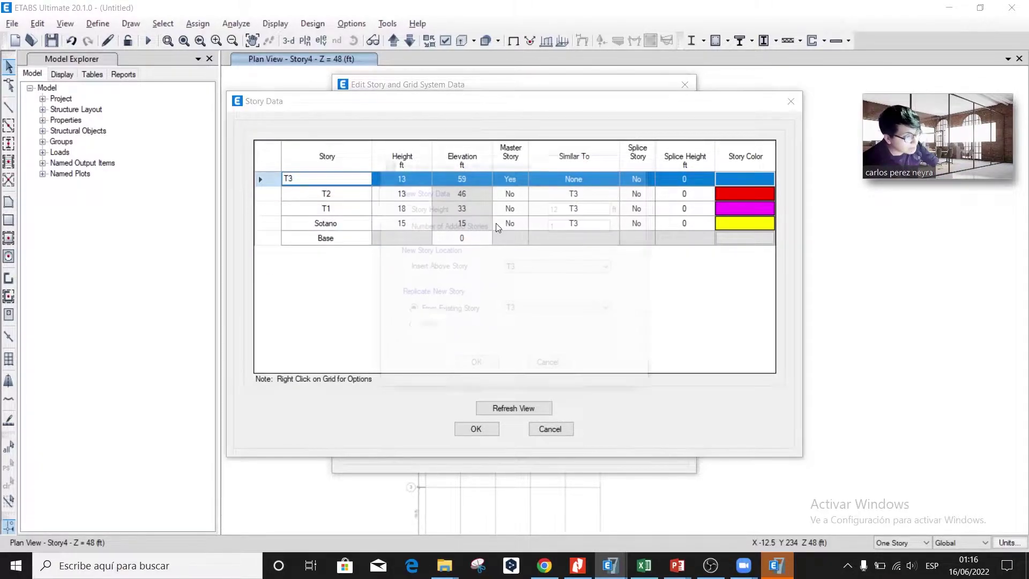
{"action": "left_click", "coordinate": [589, 208]}
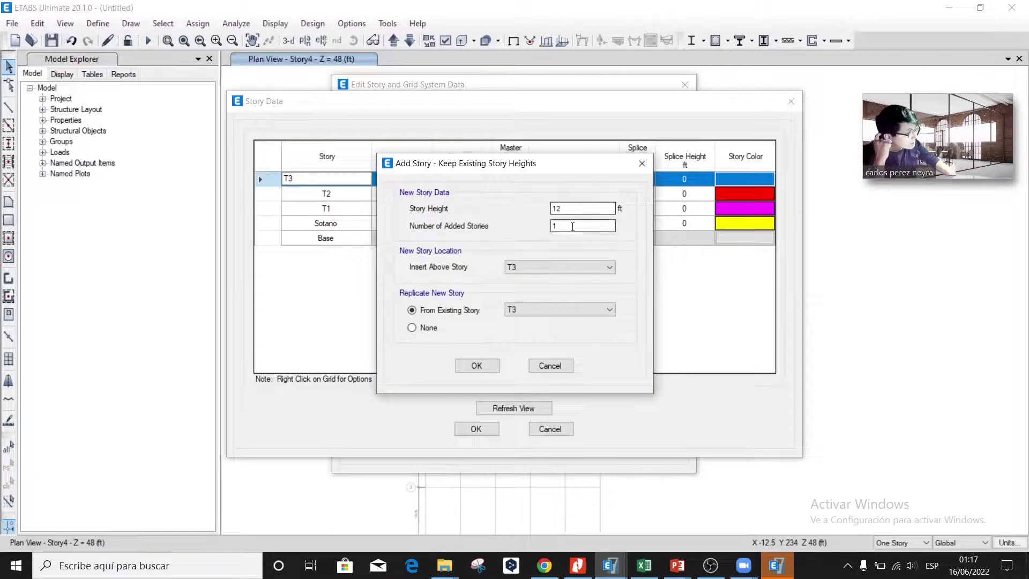
{"action": "key", "text": "Tab"}
{"action": "type", "text": "9"}
{"action": "key", "text": "shift+Tab"}
{"action": "type", "text": "13"}
{"action": "left_click", "coordinate": [497, 376]}
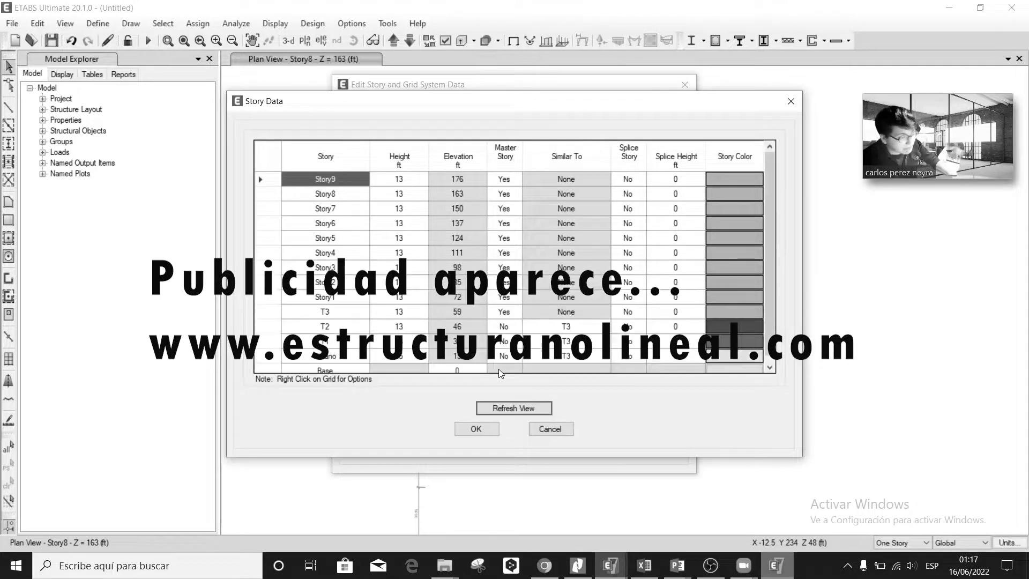
{"action": "left_click", "coordinate": [482, 429]}
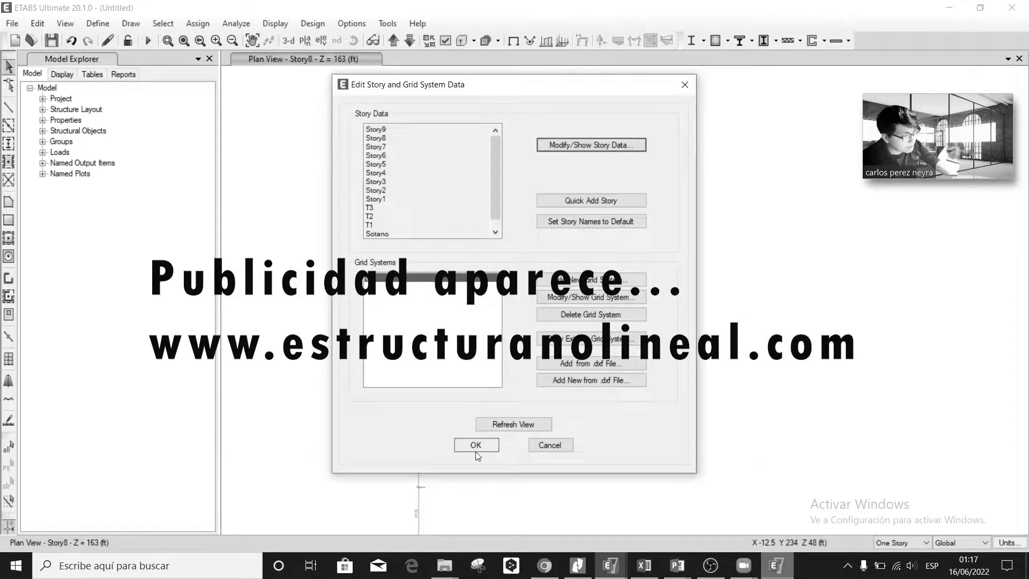
- Reopen the story data and rename Story1 through Story6 as T4 through T9
{"action": "left_click", "coordinate": [590, 145]}
{"action": "left_click", "coordinate": [338, 296]}
{"action": "type", "text": "T4"}
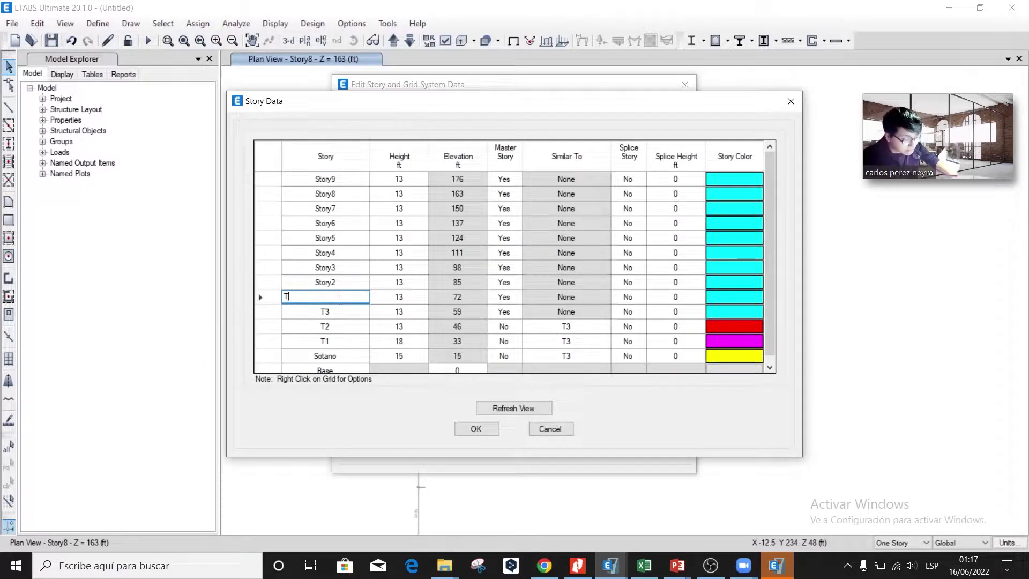
{"action": "left_click", "coordinate": [340, 279]}
{"action": "left_click", "coordinate": [345, 271]}
{"action": "type", "text": "T6"}
{"action": "left_click", "coordinate": [342, 252]}
{"action": "type", "text": "T7"}
{"action": "left_click", "coordinate": [340, 239]}
{"action": "type", "text": "T8"}
{"action": "left_click", "coordinate": [338, 223]}
{"action": "type", "text": "T9"}
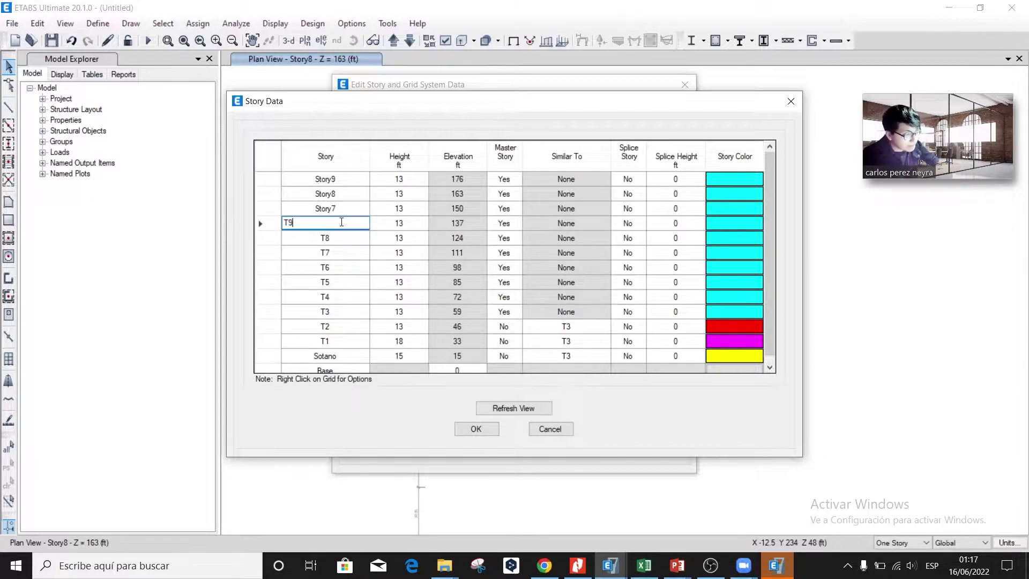
- Rename Story7, Story8 and Story9 as T10, T11 and T12, and apply the story data to the model
{"action": "left_click", "coordinate": [349, 208]}
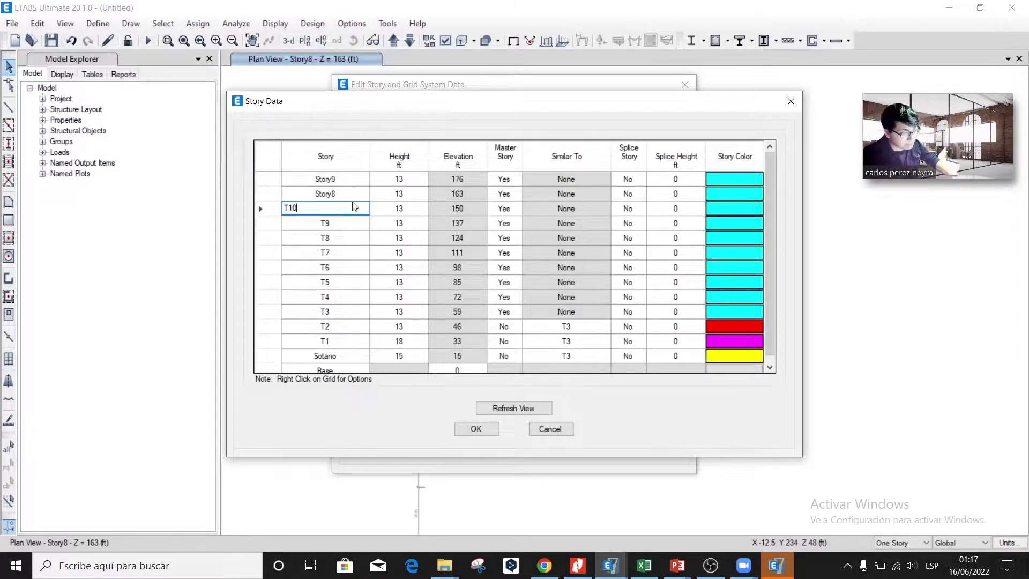
{"action": "left_click", "coordinate": [354, 195]}
{"action": "type", "text": "T11"}
{"action": "left_click", "coordinate": [354, 179]}
{"action": "type", "text": "T12"}
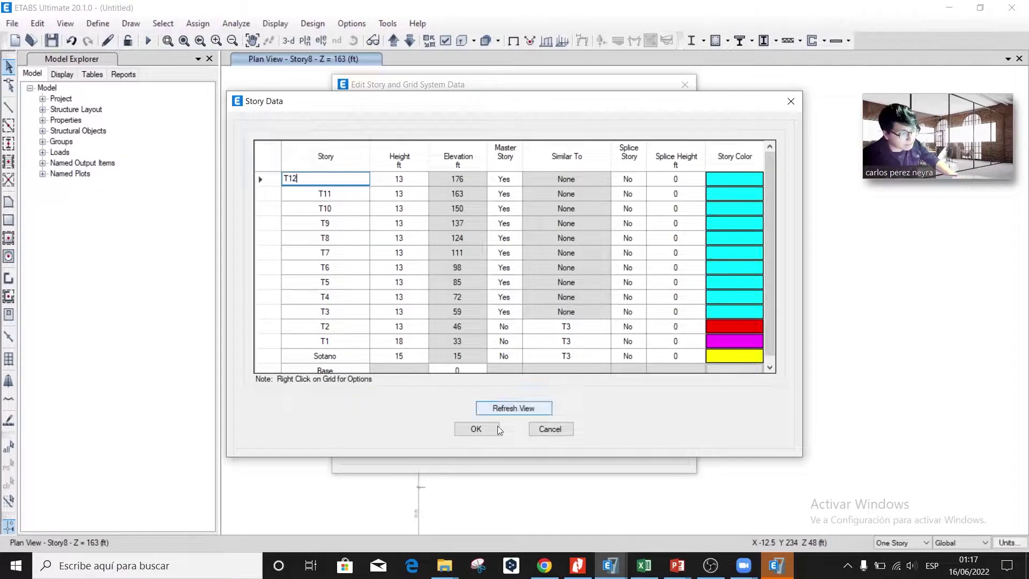
{"action": "left_click", "coordinate": [475, 428]}
{"action": "left_click", "coordinate": [485, 443]}
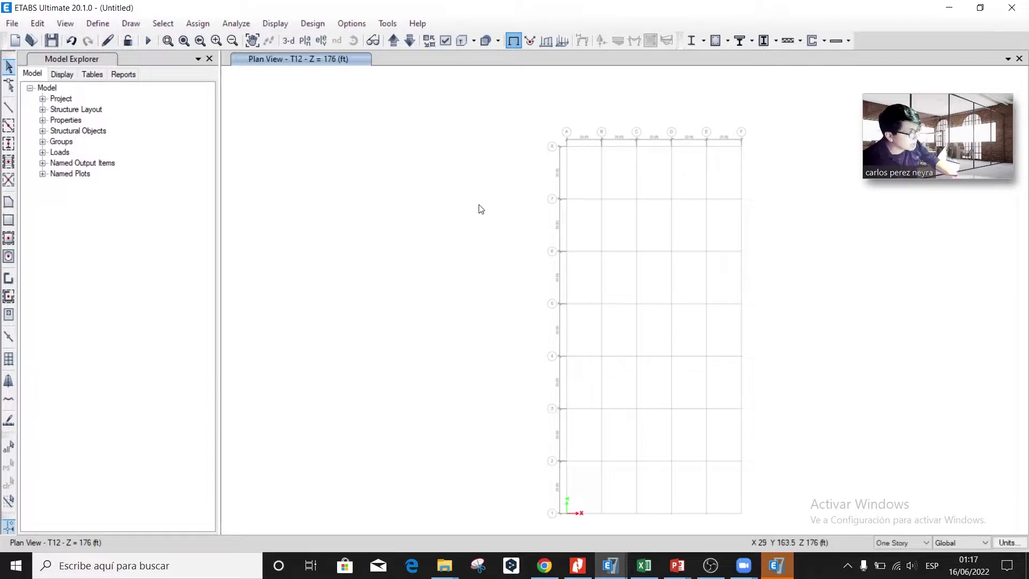
{"action": "middle_click_drag", "start_coordinate": [506, 439], "coordinate": [451, 404]}
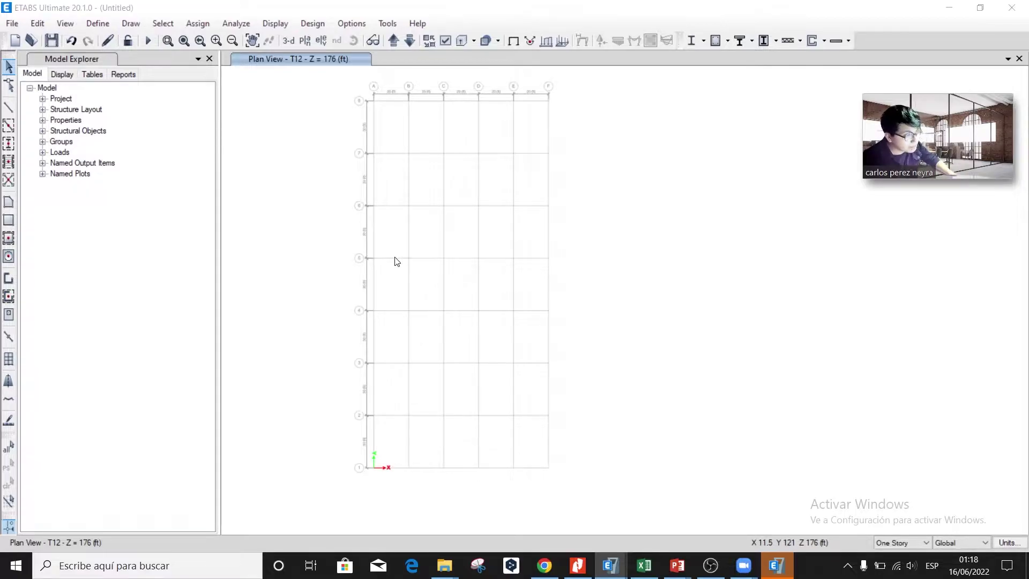
- Switch to the Excel workbook and examine the column, beam, slab and wall dimensions in the Dimensiones notes
{"action": "key", "text": "alt+Tab"}
{"action": "scroll", "coordinate": [619, 381], "scroll_direction": "up", "scroll_amount": 15}
{"action": "scroll", "coordinate": [618, 380], "scroll_direction": "up", "scroll_amount": 6}
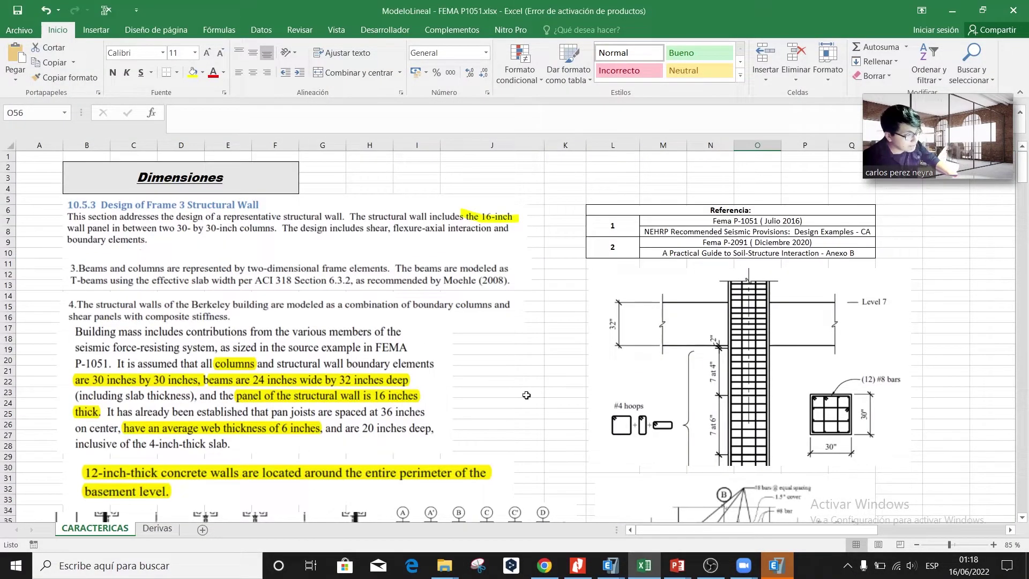
{"action": "left_click", "coordinate": [498, 360]}
{"action": "scroll", "coordinate": [120, 309], "scroll_direction": "up", "scroll_amount": 1, "text": "ctrl"}
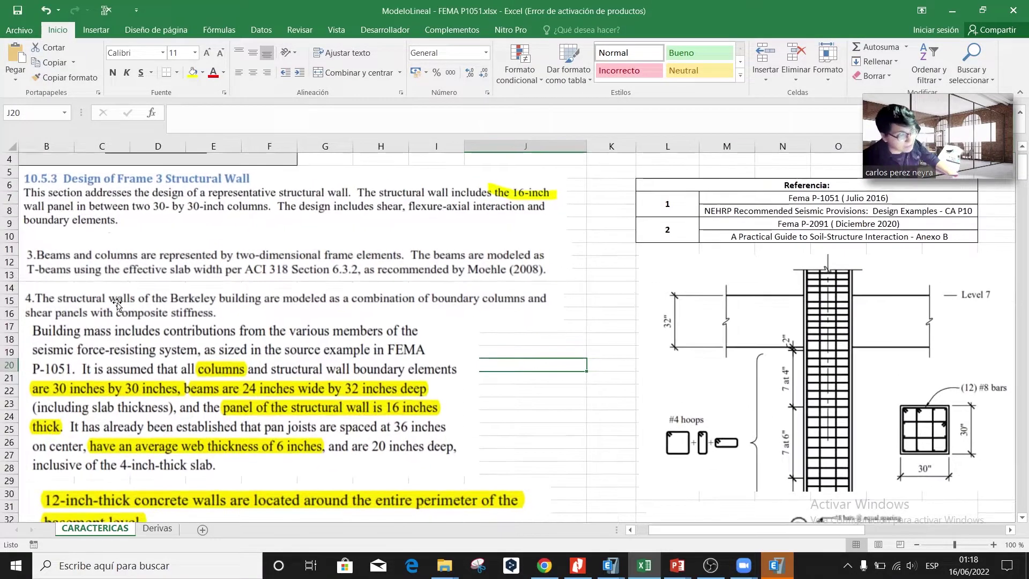
{"action": "scroll", "coordinate": [115, 303], "scroll_direction": "up", "scroll_amount": 1}
{"action": "left_click", "coordinate": [630, 530]}
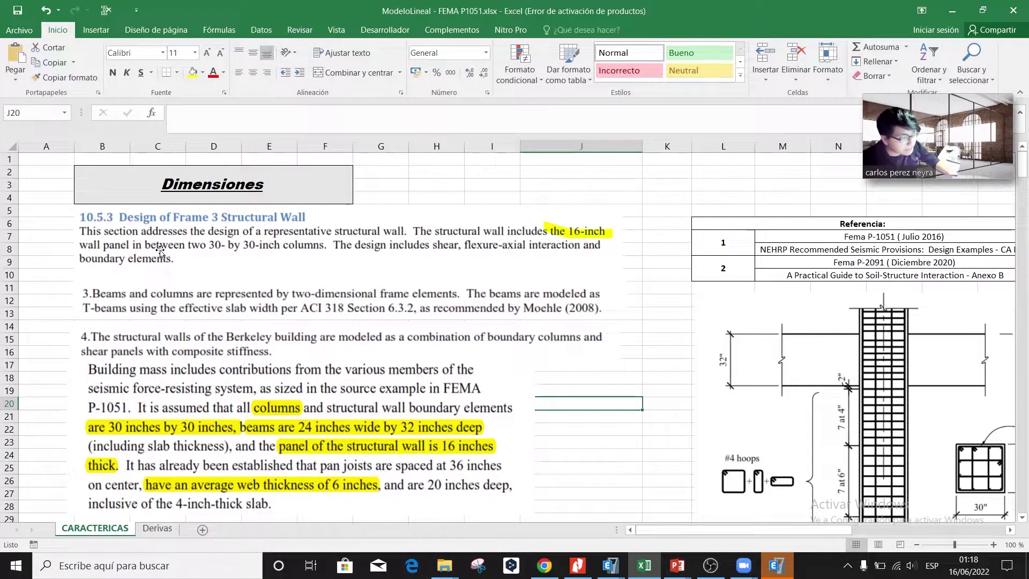
{"action": "scroll", "coordinate": [204, 255], "scroll_direction": "down", "scroll_amount": 1}
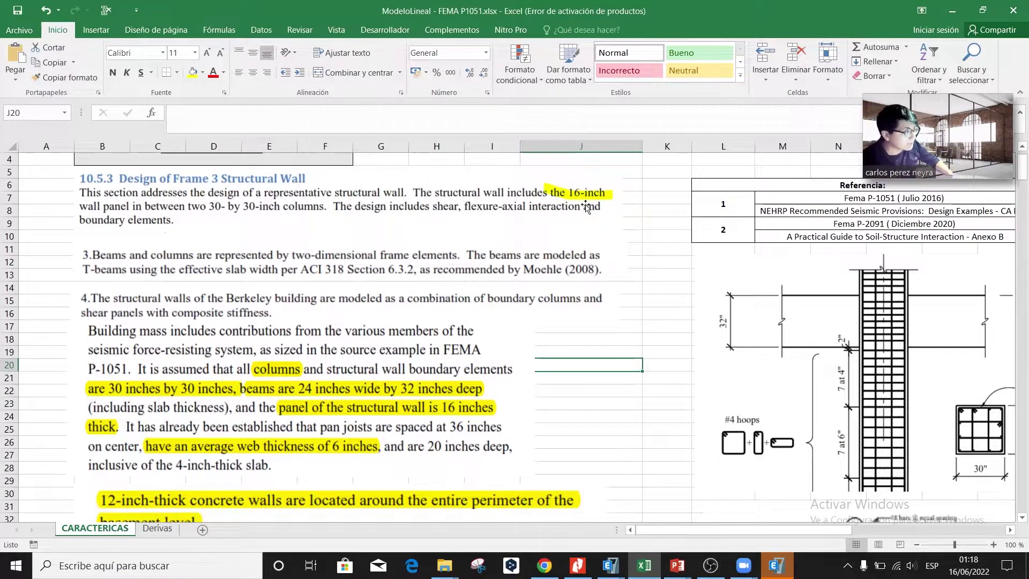
{"action": "scroll", "coordinate": [585, 206], "scroll_direction": "down", "scroll_amount": 2}
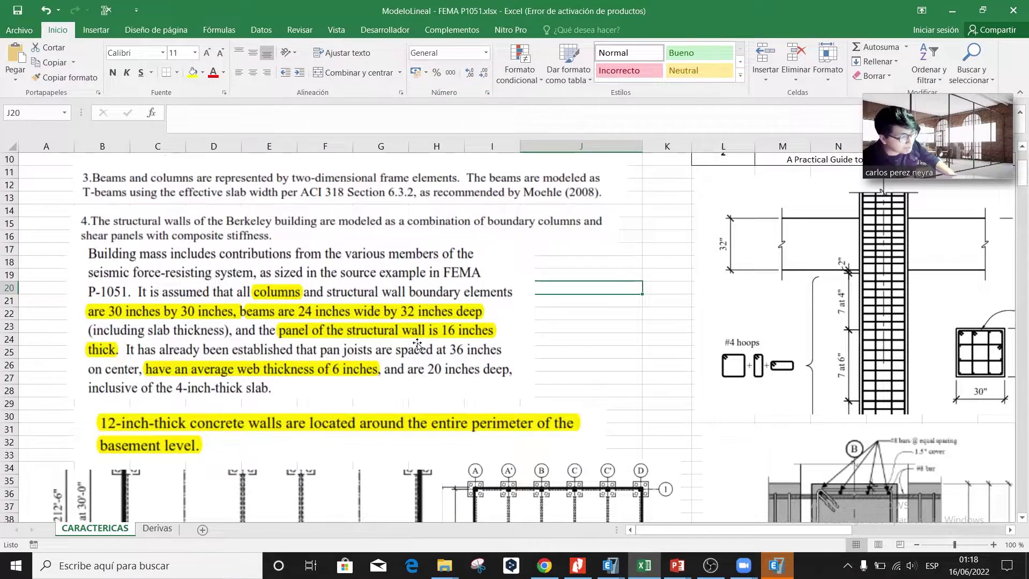
{"action": "scroll", "coordinate": [416, 344], "scroll_direction": "down", "scroll_amount": 1}
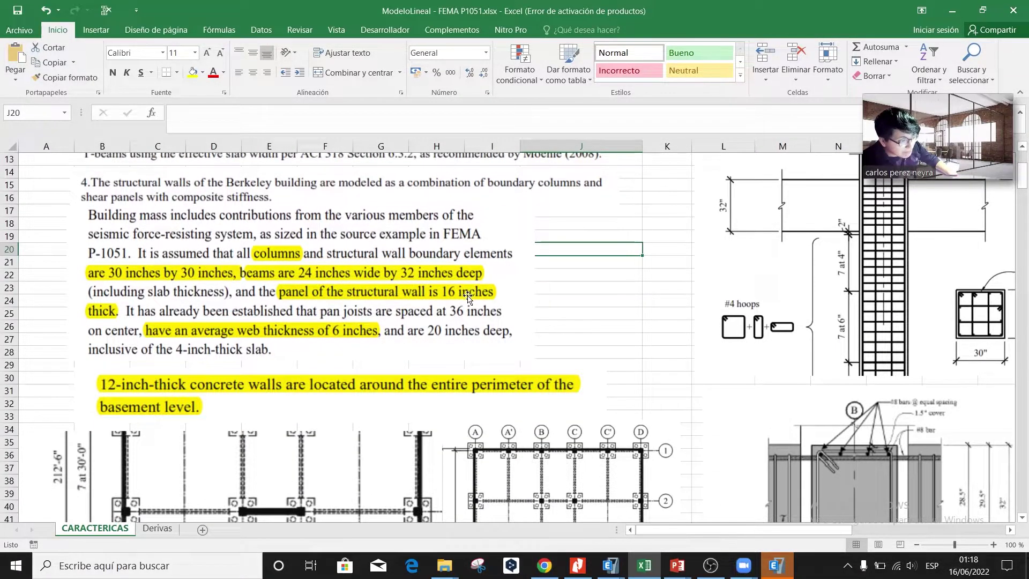
- Examine the highlighted column, beam, wall panel, joist and basement wall dimensions again in the workbook notes
{"action": "scroll", "coordinate": [615, 183], "scroll_direction": "up", "scroll_amount": 4}
{"action": "scroll", "coordinate": [593, 193], "scroll_direction": "down", "scroll_amount": 3}
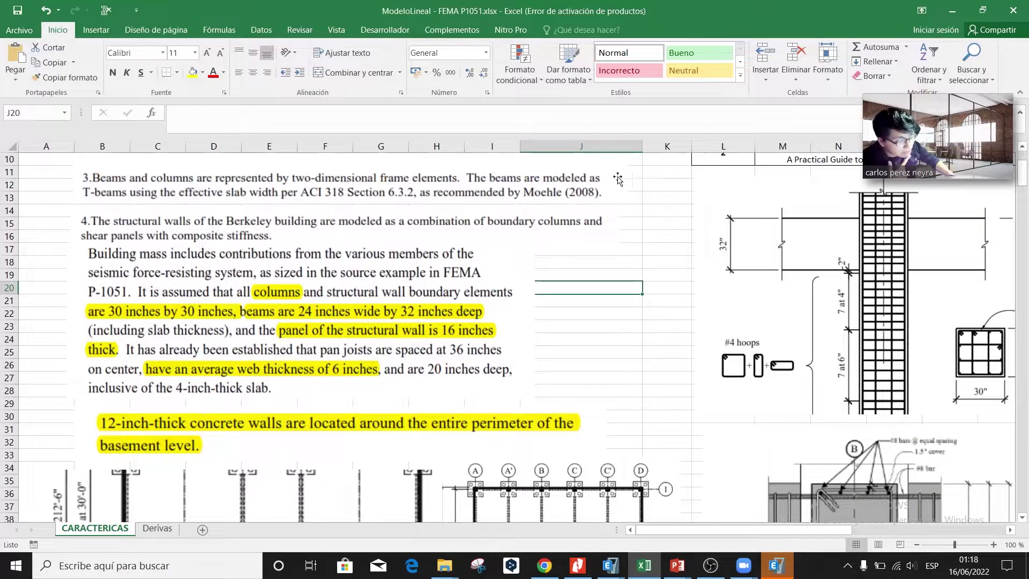
{"action": "scroll", "coordinate": [358, 304], "scroll_direction": "down", "scroll_amount": 1}
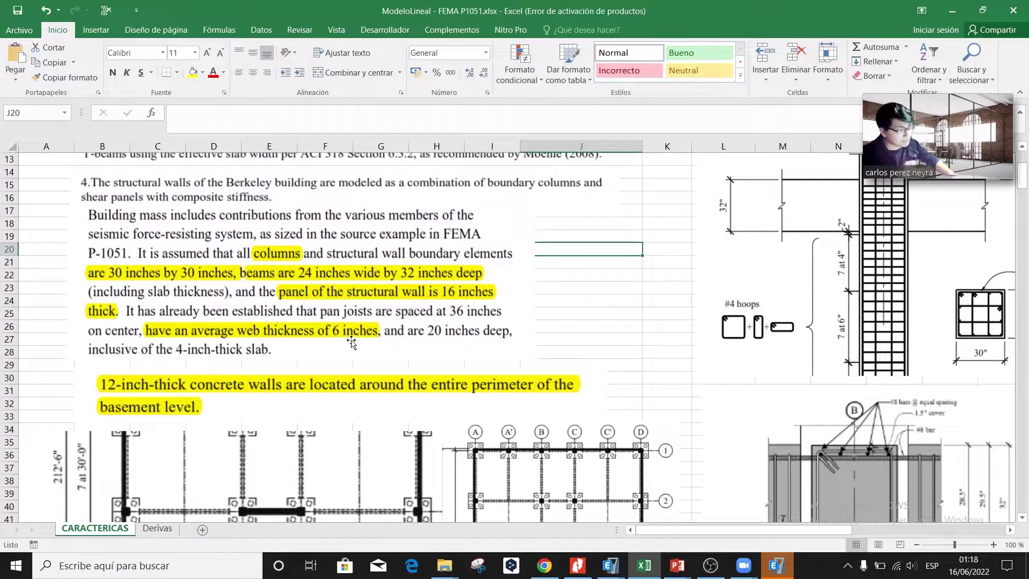
{"action": "scroll", "coordinate": [354, 344], "scroll_direction": "down", "scroll_amount": 7}
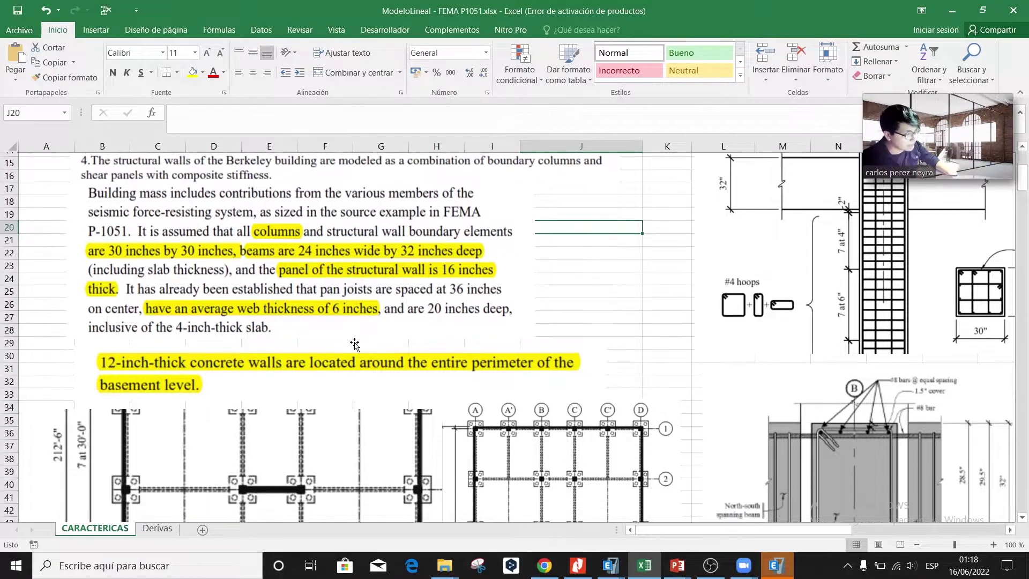
{"action": "scroll", "coordinate": [354, 344], "scroll_direction": "up", "scroll_amount": 6}
- Switch back to ETABS and delete all the default frame section properties that can be removed
{"action": "key", "text": "alt+Tab"}
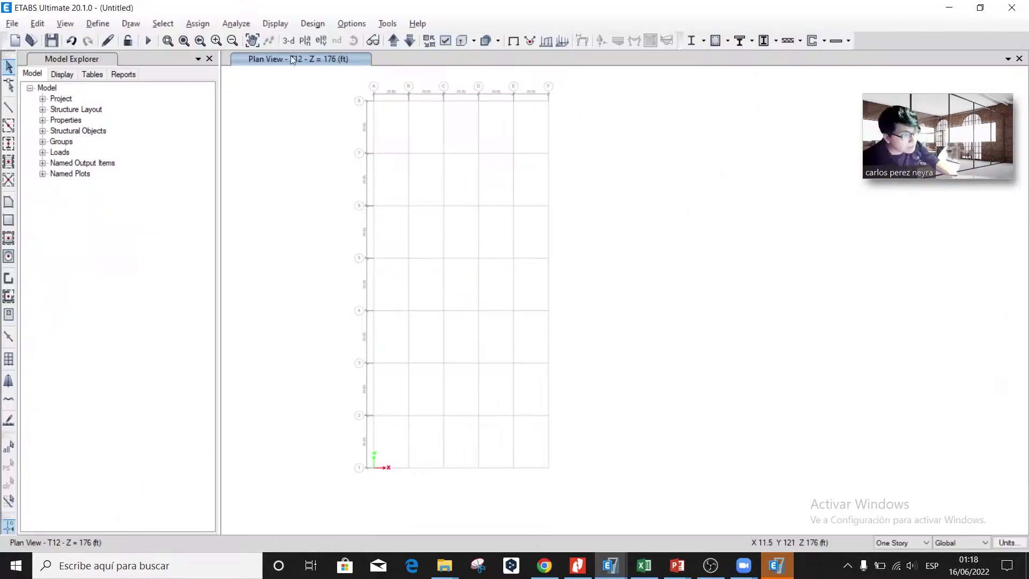
{"action": "left_click", "coordinate": [97, 24]}
{"action": "mouse_move", "coordinate": [130, 60]}
{"action": "left_click", "coordinate": [308, 64]}
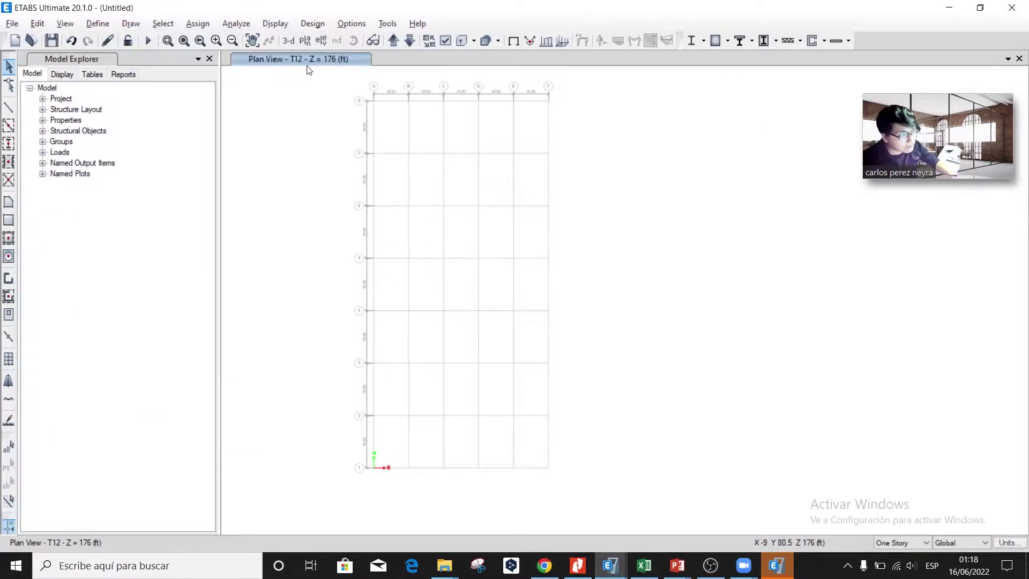
{"action": "left_click", "coordinate": [610, 263]}
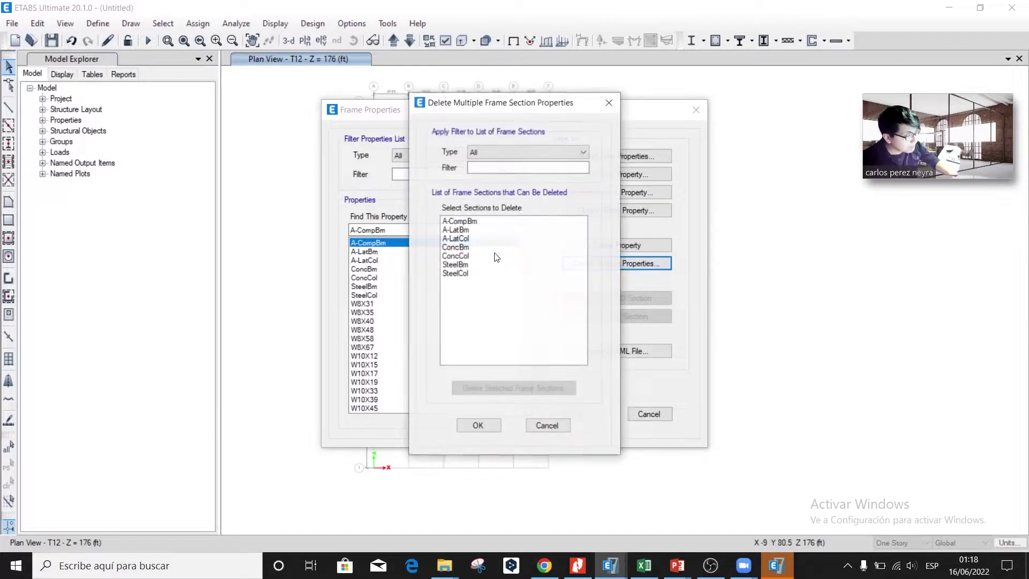
{"action": "left_click_drag", "start_coordinate": [466, 225], "coordinate": [484, 325]}
{"action": "left_click", "coordinate": [514, 389]}
{"action": "left_click", "coordinate": [478, 425]}
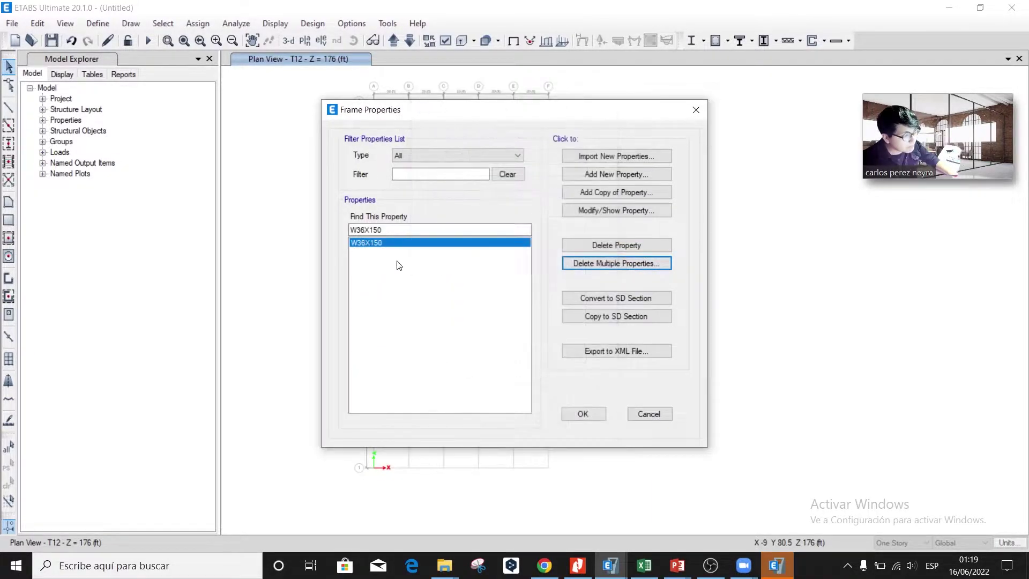
- Add a rectangular concrete frame section named Col30x30 with 30 in depth and 30 in width
{"action": "left_click", "coordinate": [641, 174]}
{"action": "left_click", "coordinate": [549, 404]}
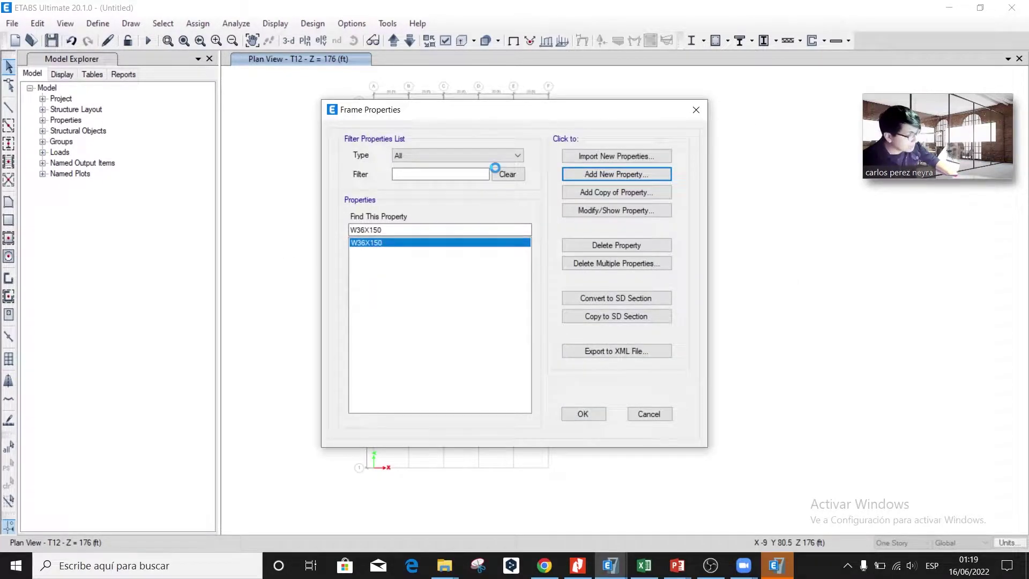
{"action": "type", "text": "Col30x30"}
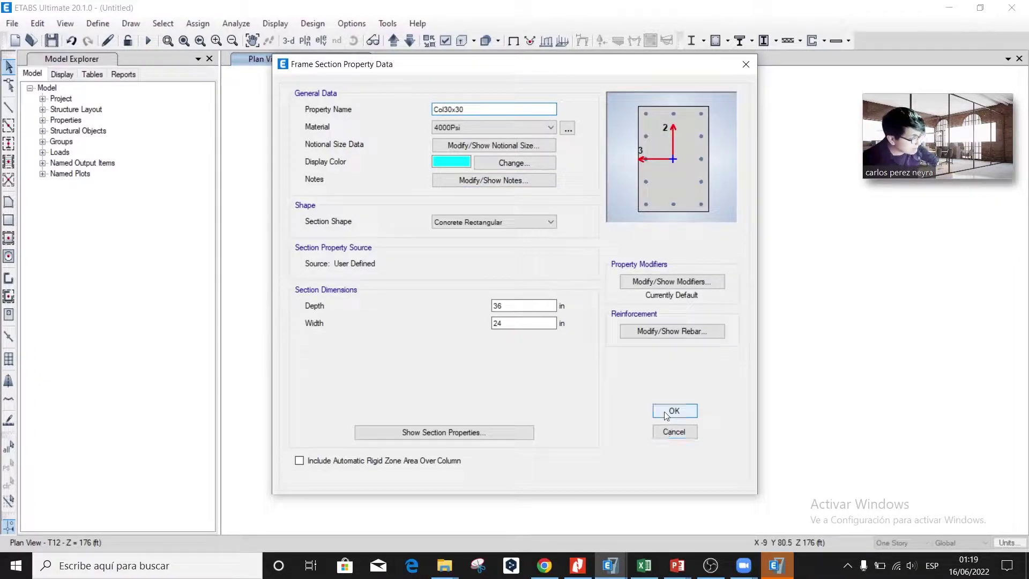
{"action": "left_click", "coordinate": [523, 305]}
{"action": "type", "text": "30"}
{"action": "key", "text": "Tab"}
{"action": "type", "text": "30"}
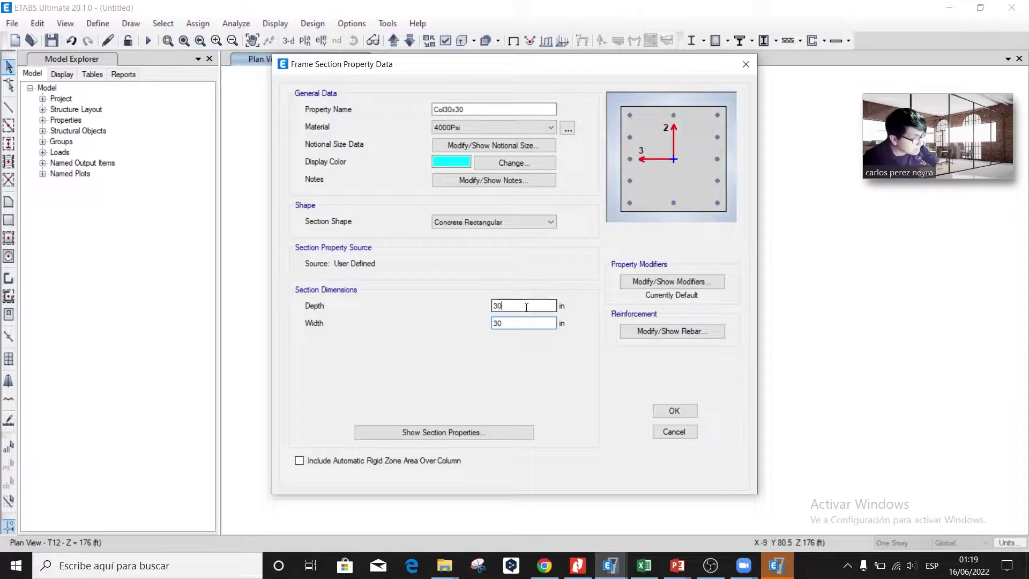
{"action": "left_click_drag", "start_coordinate": [571, 73], "coordinate": [531, 51]}
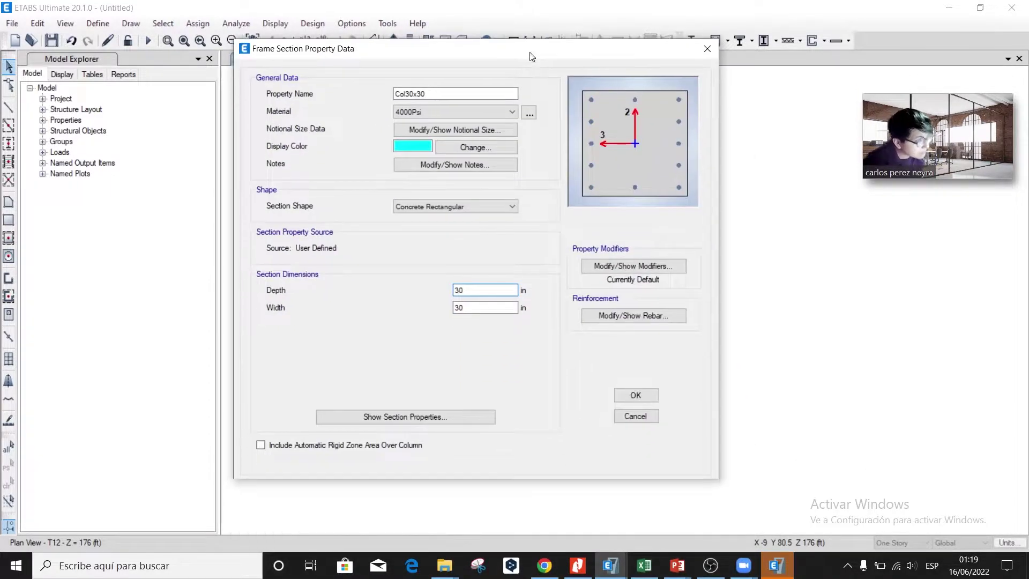
{"action": "left_click", "coordinate": [636, 394]}
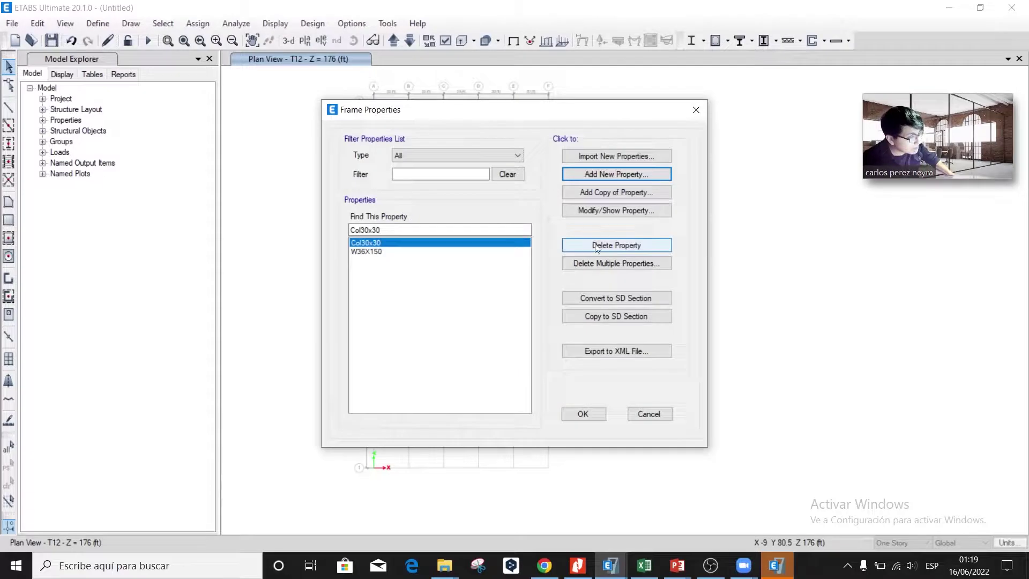
- Add a rectangular concrete beam section named Viga_24x32, sized per the workbook's beam dimensions, and accept the frame properties
{"action": "left_click", "coordinate": [579, 176]}
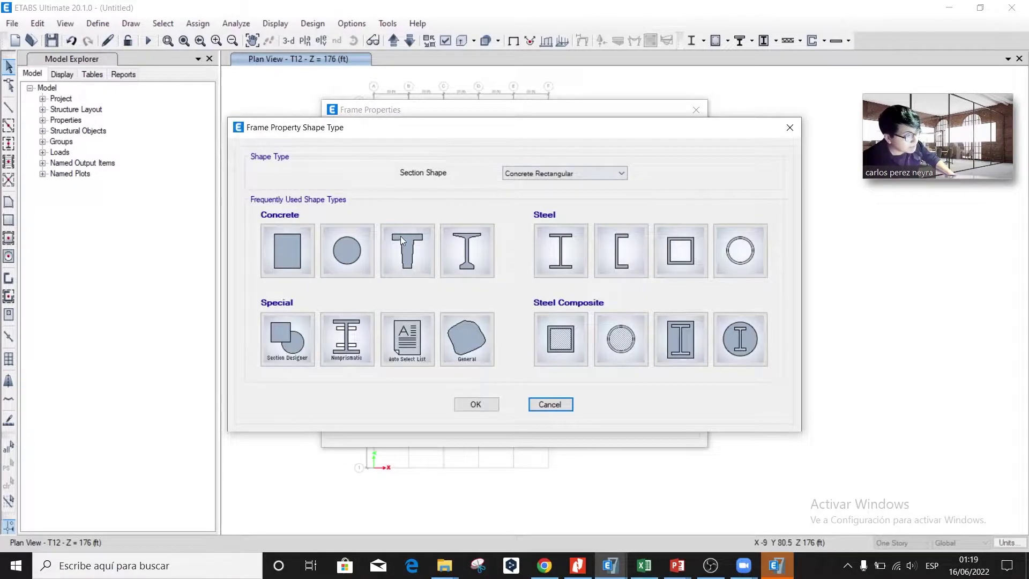
{"action": "left_click", "coordinate": [275, 256]}
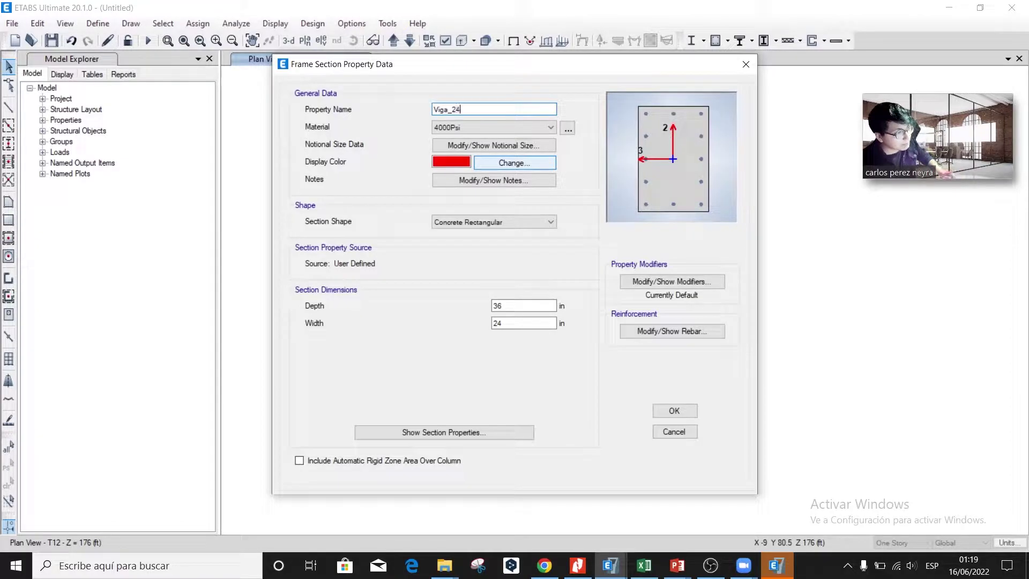
{"action": "left_click", "coordinate": [514, 306]}
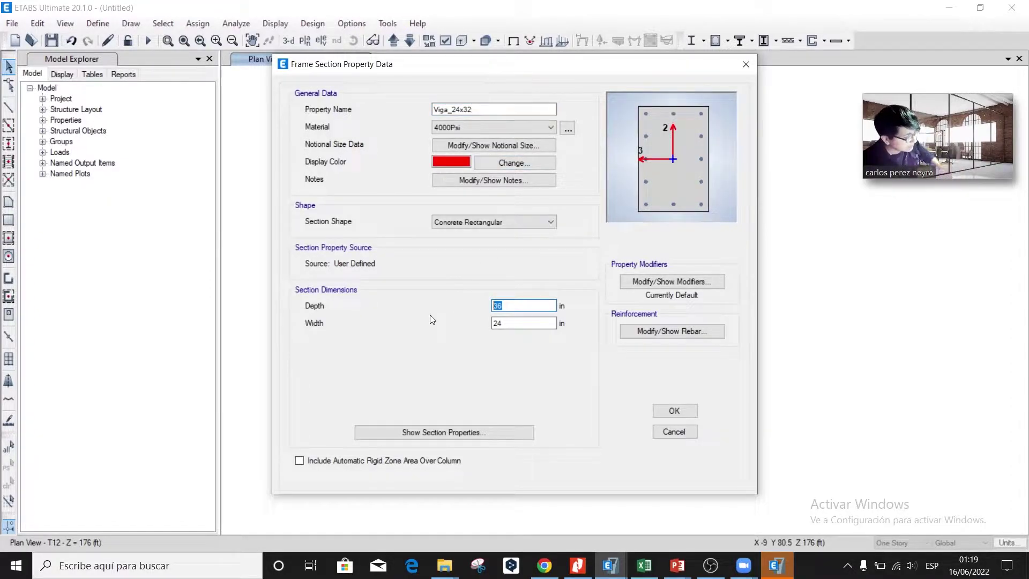
{"action": "left_click", "coordinate": [674, 409]}
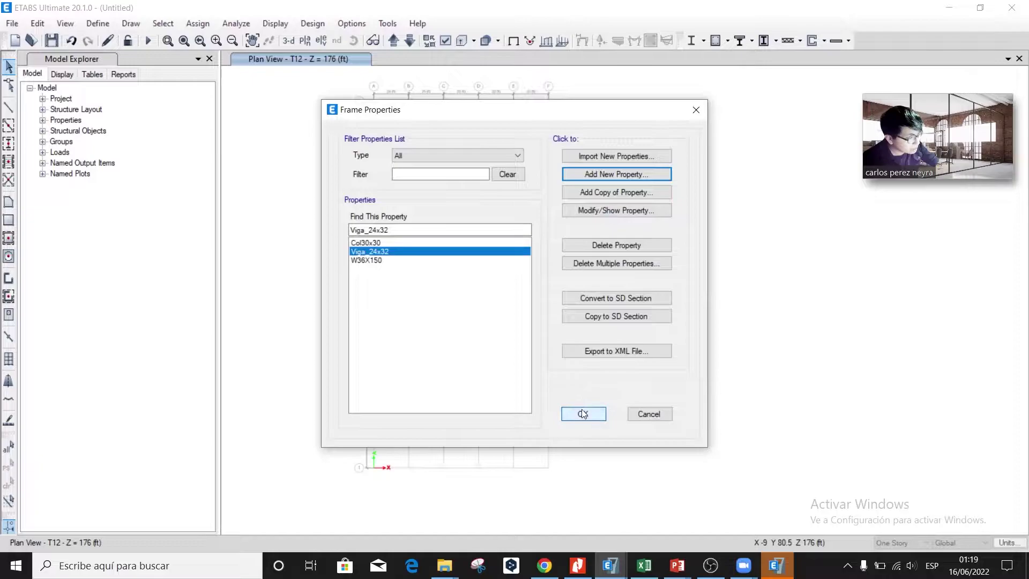
{"action": "left_click", "coordinate": [588, 414]}
- Open the slab properties and delete the Plank1 slab property
{"action": "left_click", "coordinate": [98, 23]}
{"action": "mouse_move", "coordinate": [160, 61]}
{"action": "left_click", "coordinate": [300, 101]}
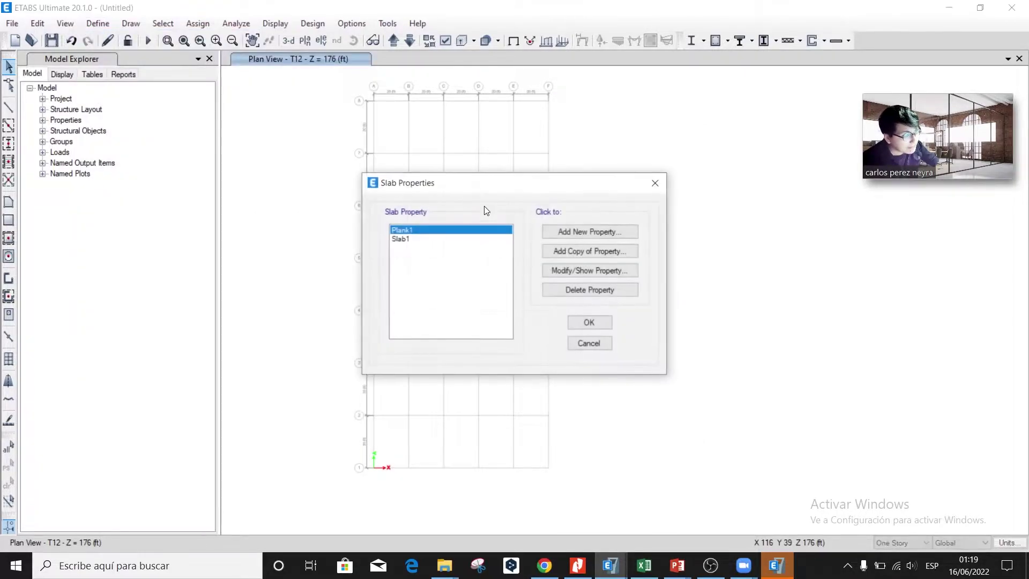
{"action": "left_click", "coordinate": [571, 291]}
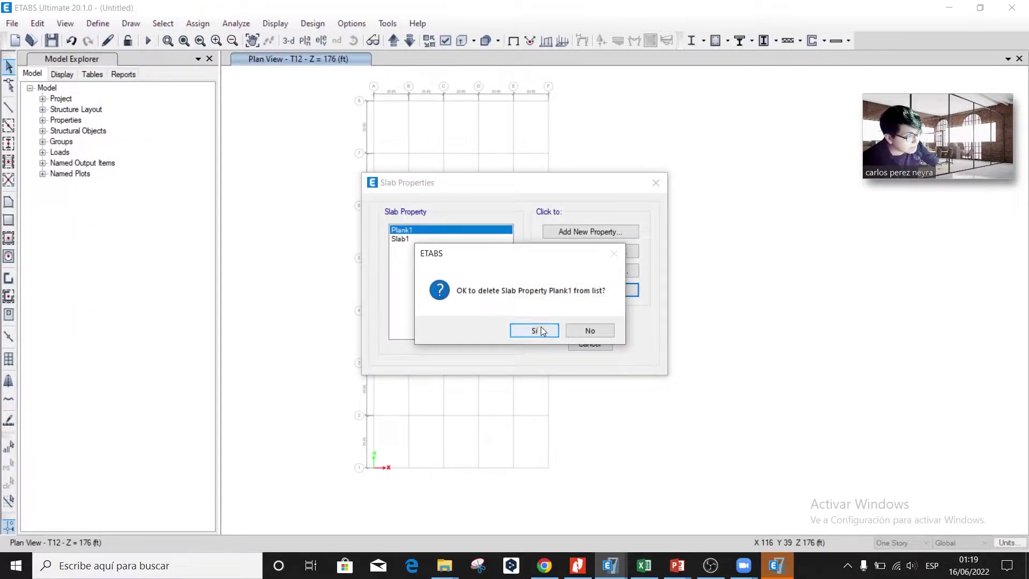
{"action": "left_click", "coordinate": [542, 330]}
- Rename the Slab1 property as Losa_6inch and set its thickness to 6 in
{"action": "left_click", "coordinate": [567, 271]}
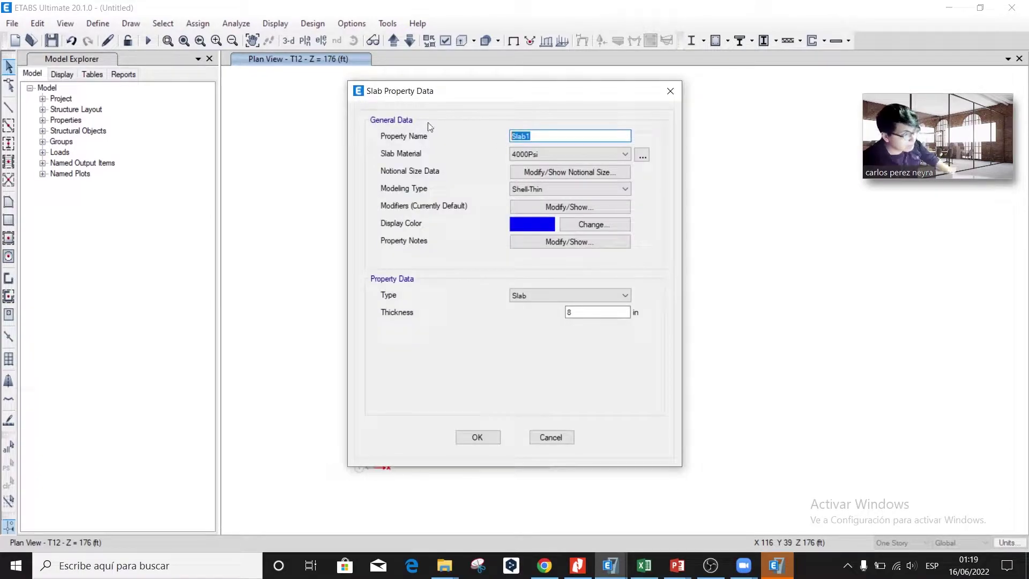
{"action": "type", "text": "Losa_6inch"}
{"action": "double_click", "coordinate": [586, 312]}
{"action": "type", "text": "6"}
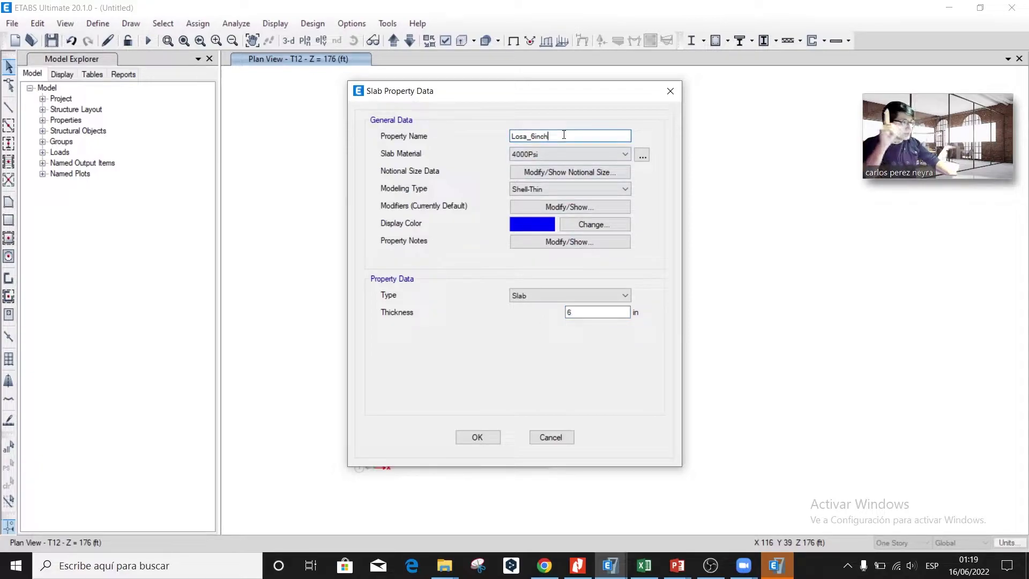
- Set the Losa_6inch slab's modeling type to Membrane and enable special one-way load distribution
{"action": "left_click", "coordinate": [563, 135]}
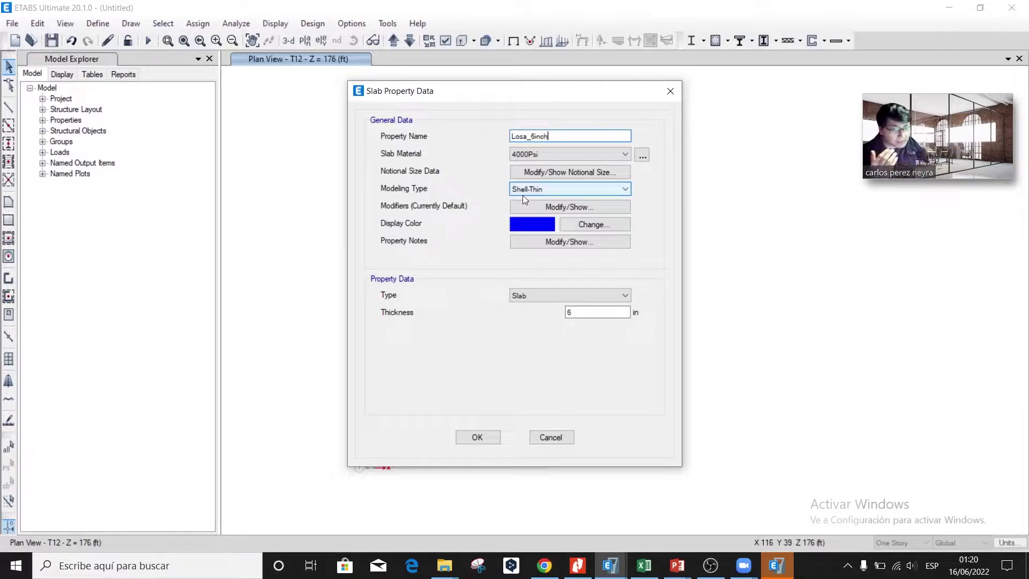
{"action": "left_click", "coordinate": [522, 192]}
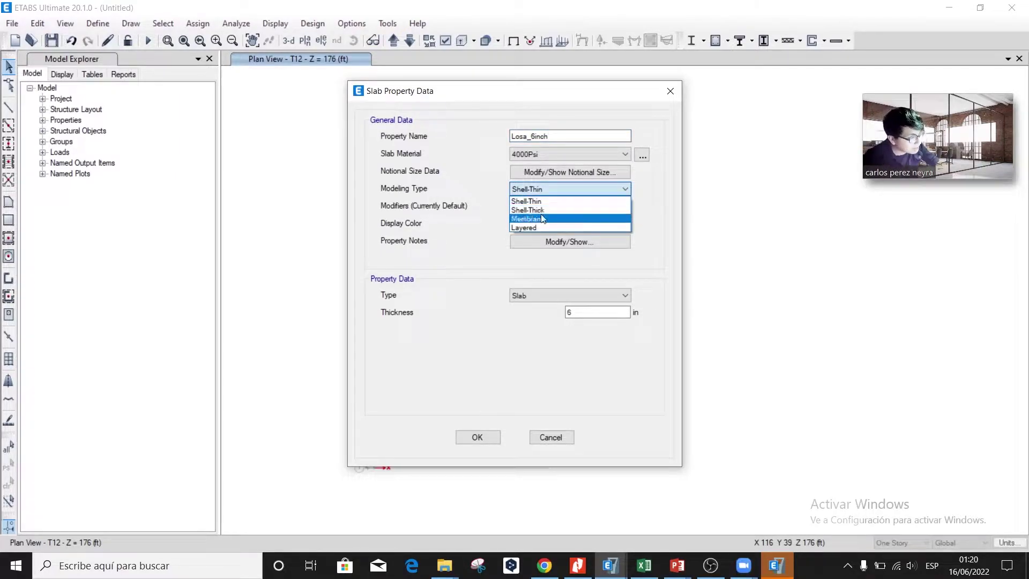
{"action": "left_click", "coordinate": [528, 213]}
{"action": "left_click", "coordinate": [432, 259]}
- Examine the web thickness, material, and rigid joint and diaphragm notes in the Excel workbook, and return to ETABS
{"action": "key", "text": "alt+Tab"}
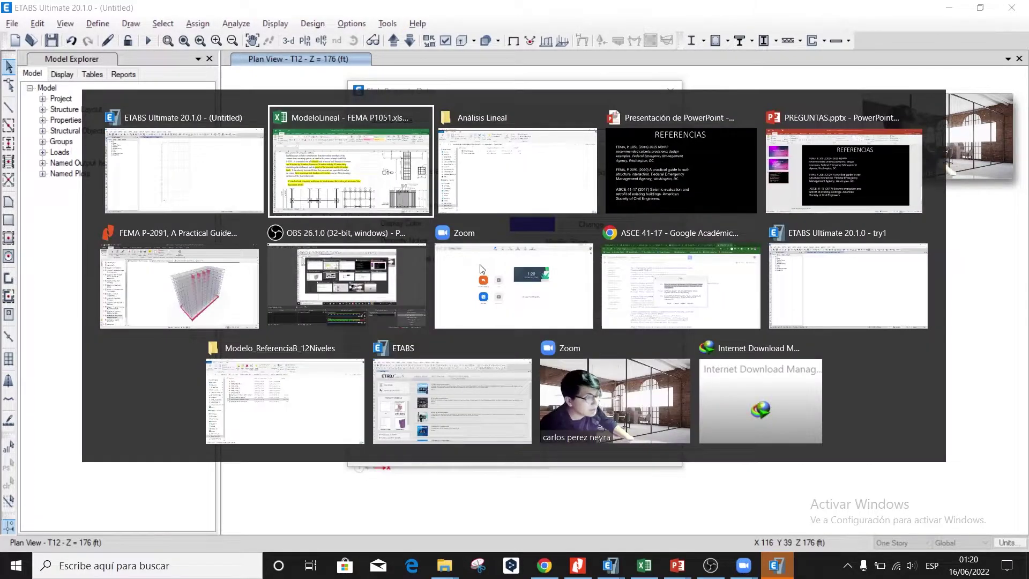
{"action": "key", "text": "alt+Tab"}
{"action": "left_click_drag", "start_coordinate": [373, 245], "coordinate": [538, 271]}
{"action": "mouse_move", "coordinate": [748, 333]}
{"action": "left_mouse_down"}
{"action": "mouse_move", "coordinate": [747, 199]}
{"action": "mouse_move", "coordinate": [773, 201]}
{"action": "left_mouse_up"}
{"action": "key", "text": "Escape"}
{"action": "key", "text": "alt+Tab"}
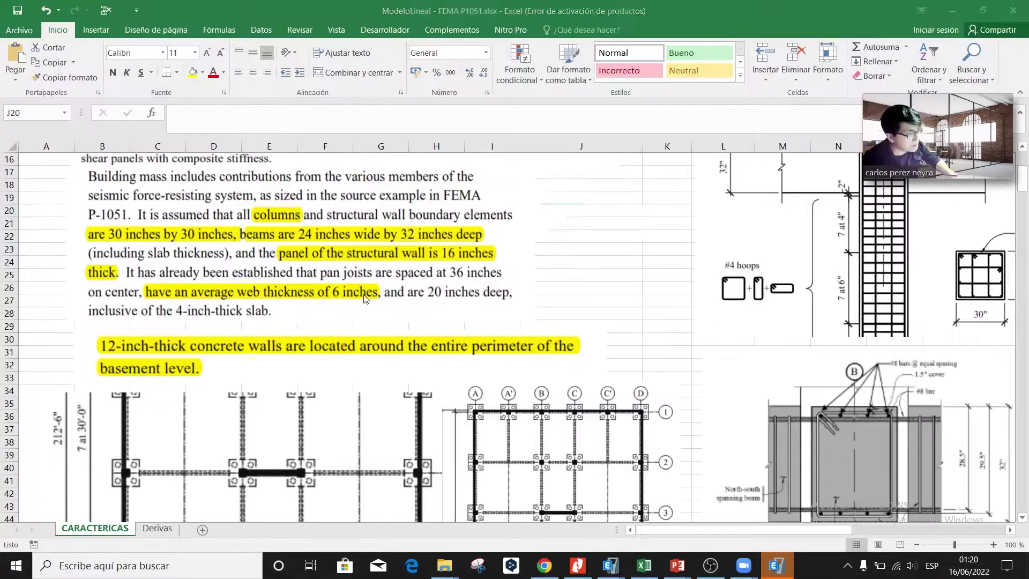
{"action": "scroll", "coordinate": [250, 418], "scroll_direction": "down", "scroll_amount": 20}
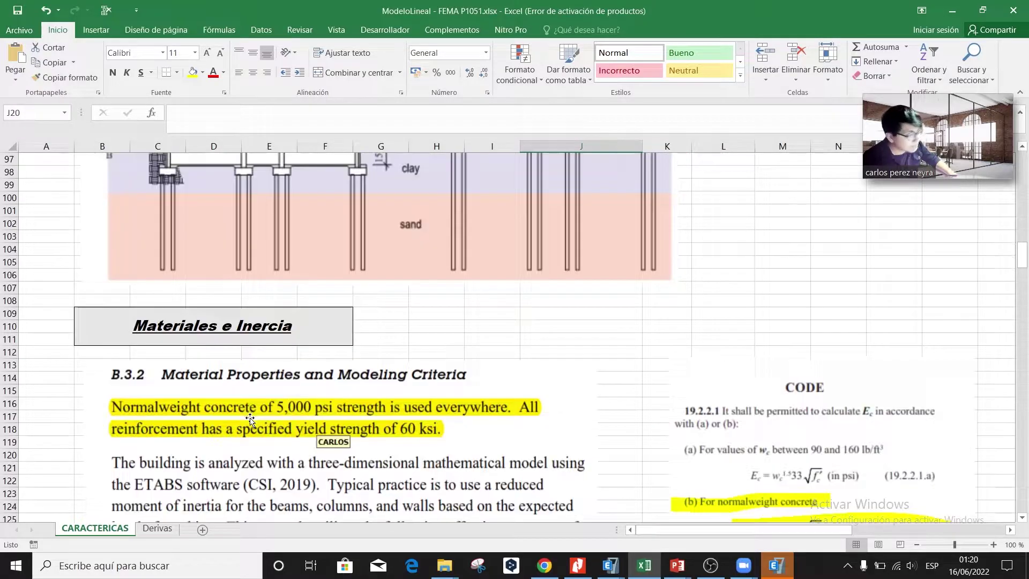
{"action": "scroll", "coordinate": [247, 422], "scroll_direction": "down", "scroll_amount": 5}
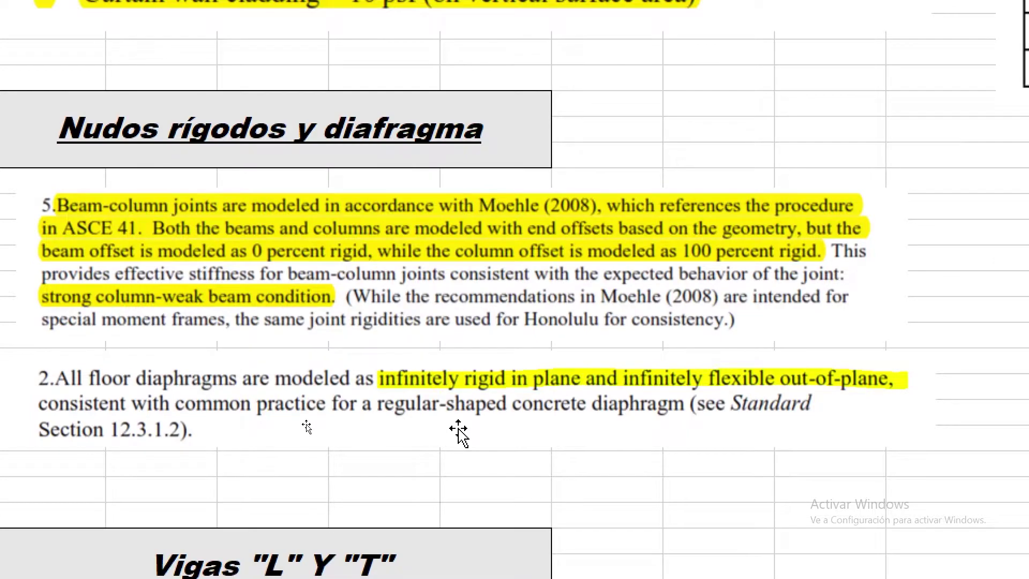
{"action": "key", "text": "alt+Tab"}
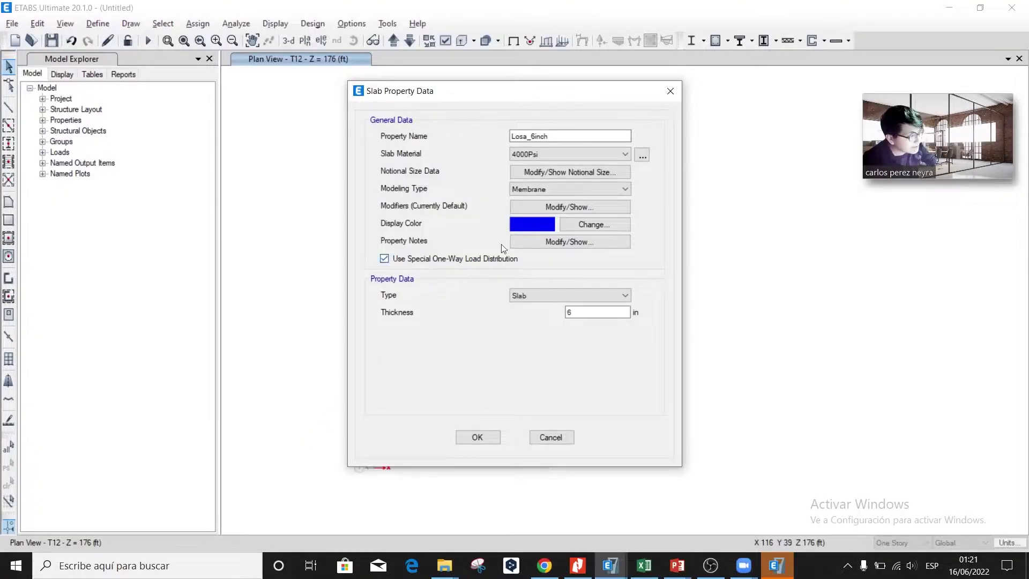
{"action": "left_click_drag", "start_coordinate": [60, 274], "coordinate": [392, 274]}
{"action": "mouse_move", "coordinate": [51, 276]}
{"action": "left_mouse_down"}
{"action": "mouse_move", "coordinate": [274, 159]}
{"action": "mouse_move", "coordinate": [539, 158]}
{"action": "mouse_move", "coordinate": [374, 277]}
{"action": "left_mouse_up"}
{"action": "left_click_drag", "start_coordinate": [216, 187], "coordinate": [359, 342]}
{"action": "mouse_move", "coordinate": [385, 334]}
{"action": "left_mouse_down"}
{"action": "mouse_move", "coordinate": [434, 285]}
{"action": "mouse_move", "coordinate": [454, 190]}
{"action": "left_mouse_up"}
{"action": "mouse_move", "coordinate": [173, 204]}
{"action": "left_mouse_down"}
{"action": "mouse_move", "coordinate": [481, 197]}
{"action": "mouse_move", "coordinate": [583, 134]}
{"action": "mouse_move", "coordinate": [496, 182]}
{"action": "mouse_move", "coordinate": [528, 165]}
{"action": "left_mouse_up"}
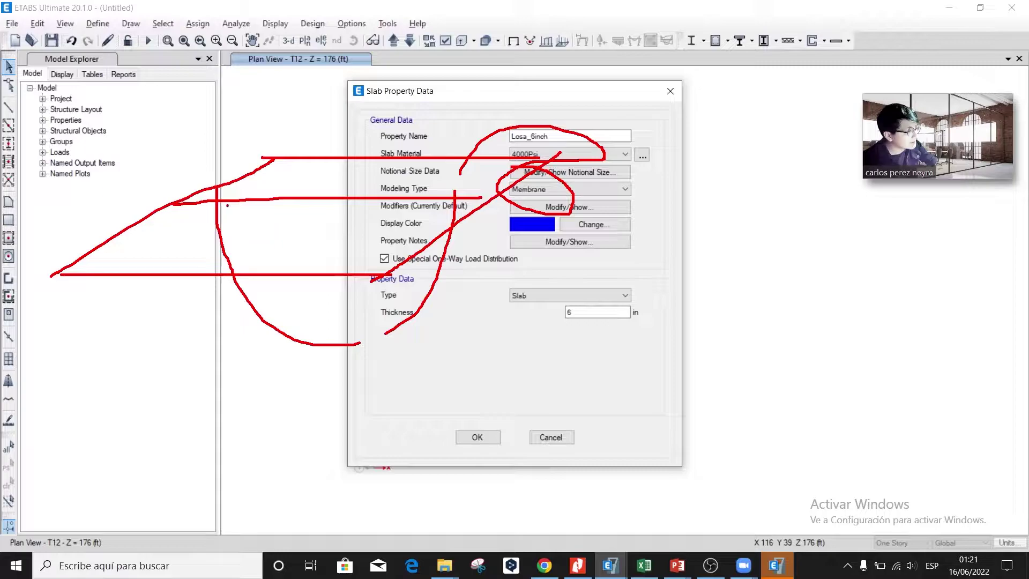
{"action": "mouse_move", "coordinate": [210, 141]}
{"action": "left_mouse_down"}
{"action": "mouse_move", "coordinate": [145, 157]}
{"action": "mouse_move", "coordinate": [226, 252]}
{"action": "left_mouse_up"}
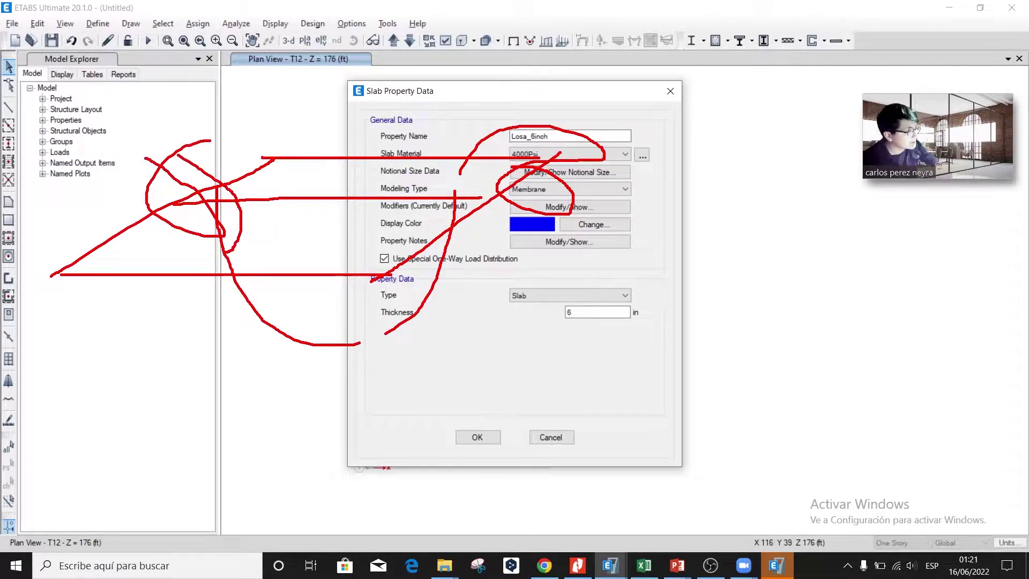
{"action": "left_click_drag", "start_coordinate": [799, 217], "coordinate": [822, 235]}
{"action": "left_click_drag", "start_coordinate": [862, 186], "coordinate": [866, 274]}
{"action": "mouse_move", "coordinate": [895, 238]}
{"action": "left_mouse_down"}
{"action": "mouse_move", "coordinate": [912, 251]}
{"action": "mouse_move", "coordinate": [921, 236]}
{"action": "left_mouse_up"}
{"action": "left_click_drag", "start_coordinate": [937, 201], "coordinate": [940, 256]}
{"action": "left_click_drag", "start_coordinate": [900, 197], "coordinate": [935, 189]}
{"action": "left_click_drag", "start_coordinate": [947, 199], "coordinate": [977, 233]}
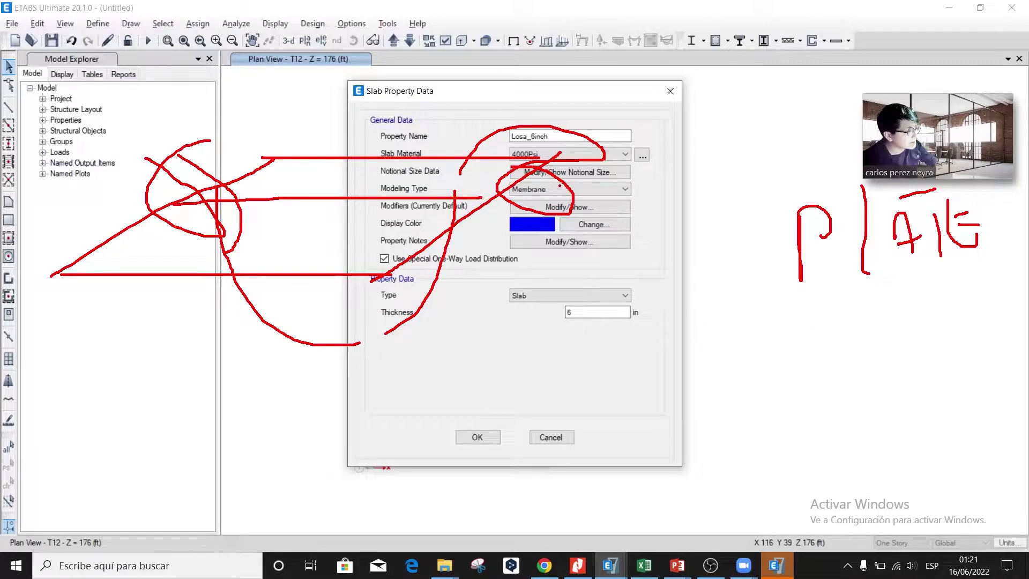
{"action": "left_click_drag", "start_coordinate": [587, 189], "coordinate": [782, 220]}
{"action": "mouse_move", "coordinate": [723, 119]}
{"action": "left_mouse_down"}
{"action": "mouse_move", "coordinate": [735, 162]}
{"action": "mouse_move", "coordinate": [773, 149]}
{"action": "left_mouse_up"}
{"action": "left_click_drag", "start_coordinate": [629, 384], "coordinate": [690, 385]}
{"action": "left_click_drag", "start_coordinate": [625, 406], "coordinate": [688, 407]}
{"action": "mouse_move", "coordinate": [745, 349]}
{"action": "left_mouse_down"}
{"action": "mouse_move", "coordinate": [781, 349]}
{"action": "mouse_move", "coordinate": [774, 428]}
{"action": "left_mouse_up"}
{"action": "mouse_move", "coordinate": [805, 355]}
{"action": "left_mouse_down"}
{"action": "mouse_move", "coordinate": [806, 423]}
{"action": "mouse_move", "coordinate": [934, 425]}
{"action": "mouse_move", "coordinate": [959, 452]}
{"action": "left_mouse_up"}
{"action": "left_click_drag", "start_coordinate": [681, 453], "coordinate": [1026, 450]}
{"action": "left_click", "coordinate": [992, 461]}
{"action": "key", "text": "Escape"}
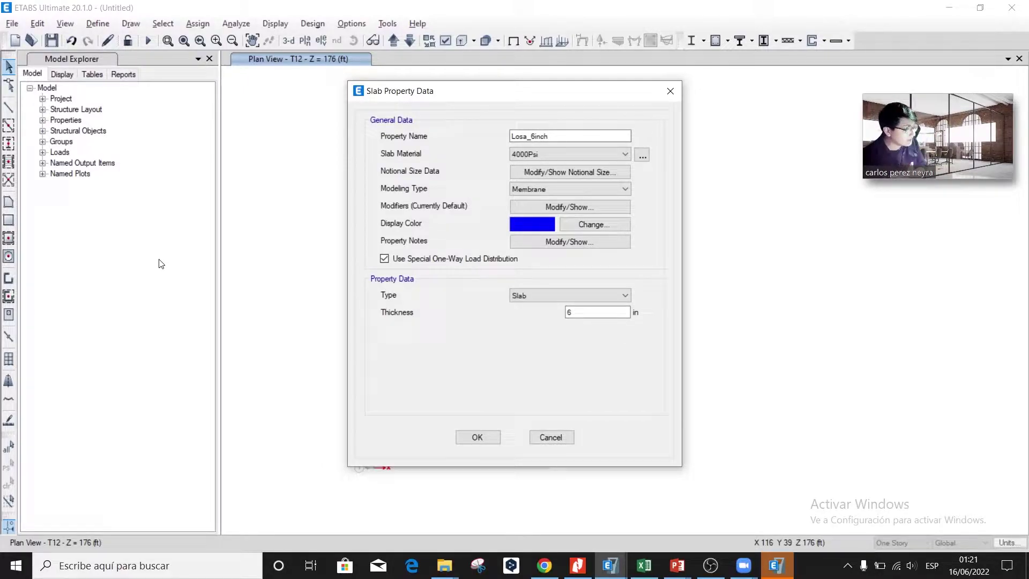
{"action": "left_click_drag", "start_coordinate": [87, 368], "coordinate": [341, 390]}
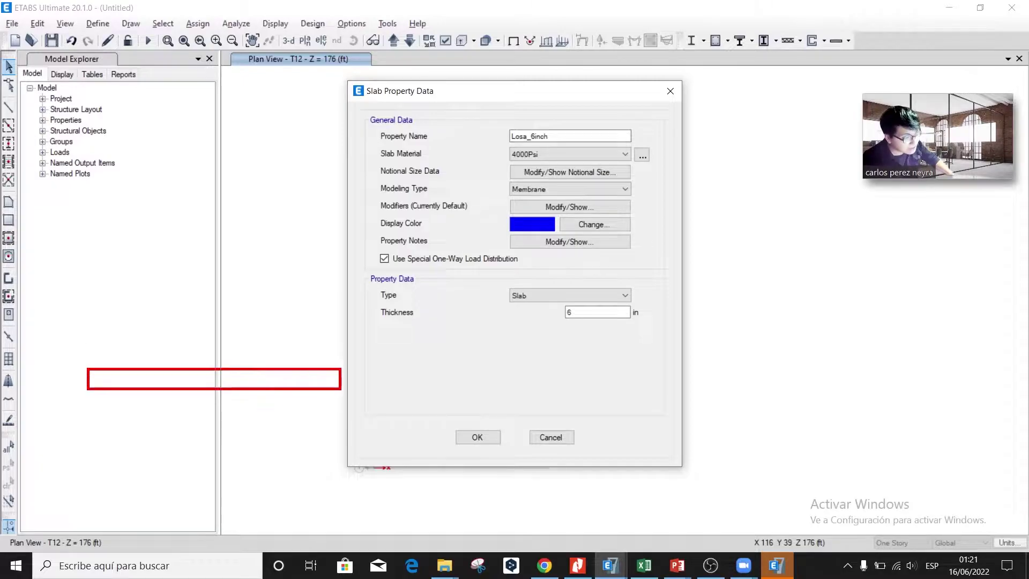
{"action": "mouse_move", "coordinate": [71, 286]}
{"action": "left_mouse_down"}
{"action": "mouse_move", "coordinate": [86, 438]}
{"action": "mouse_move", "coordinate": [325, 445]}
{"action": "mouse_move", "coordinate": [328, 296]}
{"action": "mouse_move", "coordinate": [80, 457]}
{"action": "left_mouse_up"}
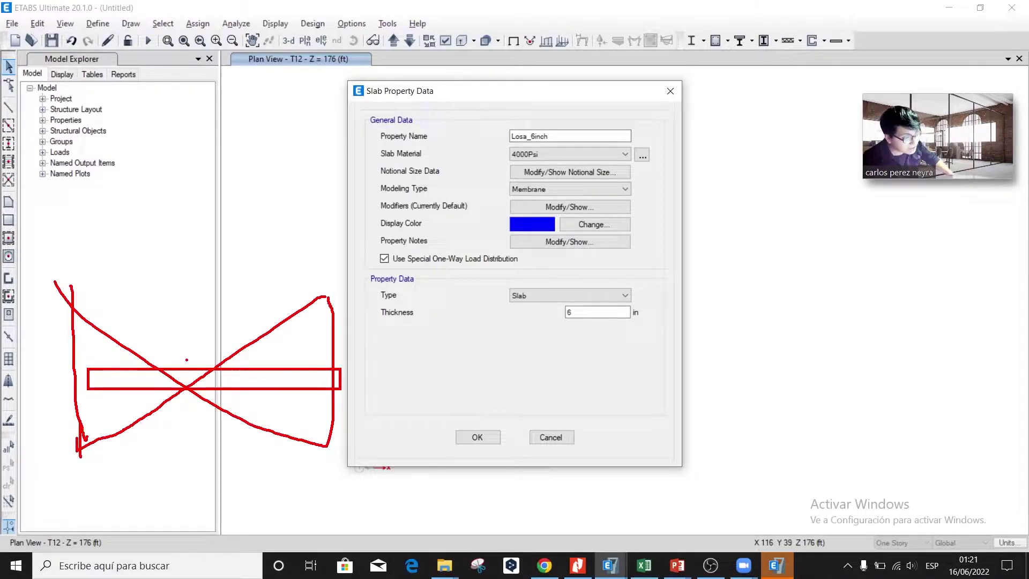
{"action": "key", "text": "Escape"}
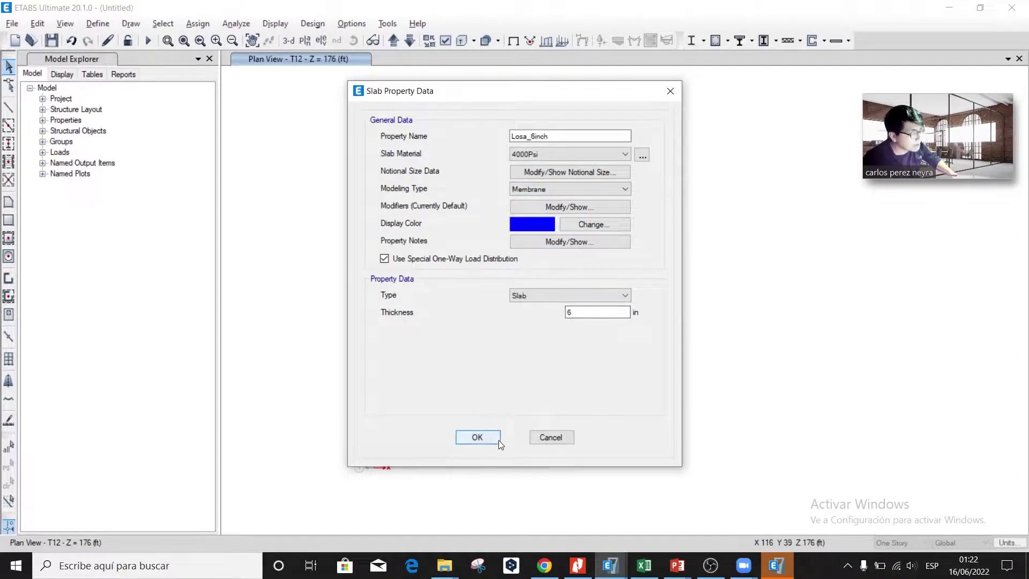
- Check the joist layout on the framing plan in the Excel workbook, and accept the Losa_6inch slab property in ETABS
{"action": "key", "text": "alt+Tab"}
{"action": "scroll", "coordinate": [653, 379], "scroll_direction": "up", "scroll_amount": 13}
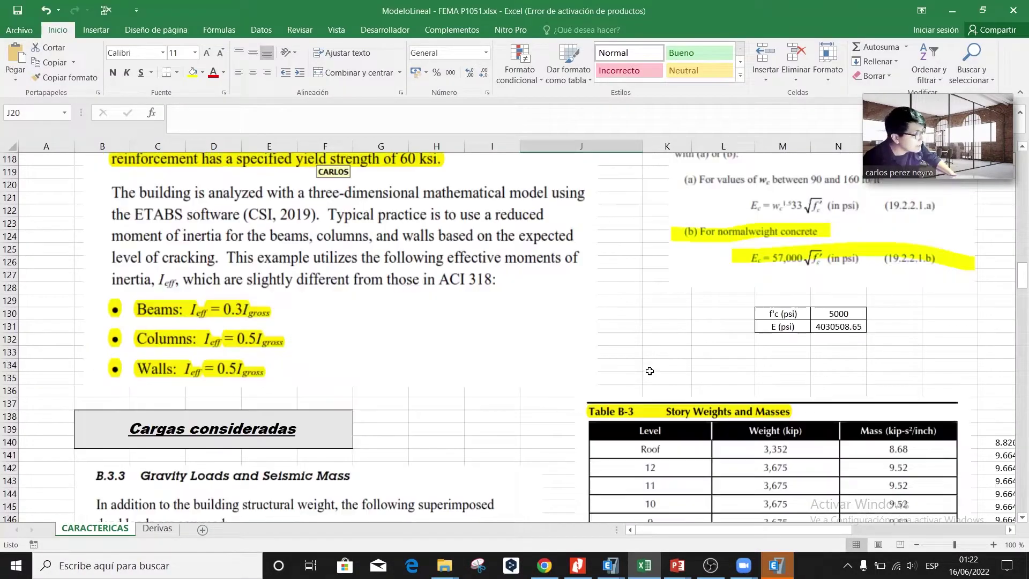
{"action": "scroll", "coordinate": [652, 378], "scroll_direction": "up", "scroll_amount": 19}
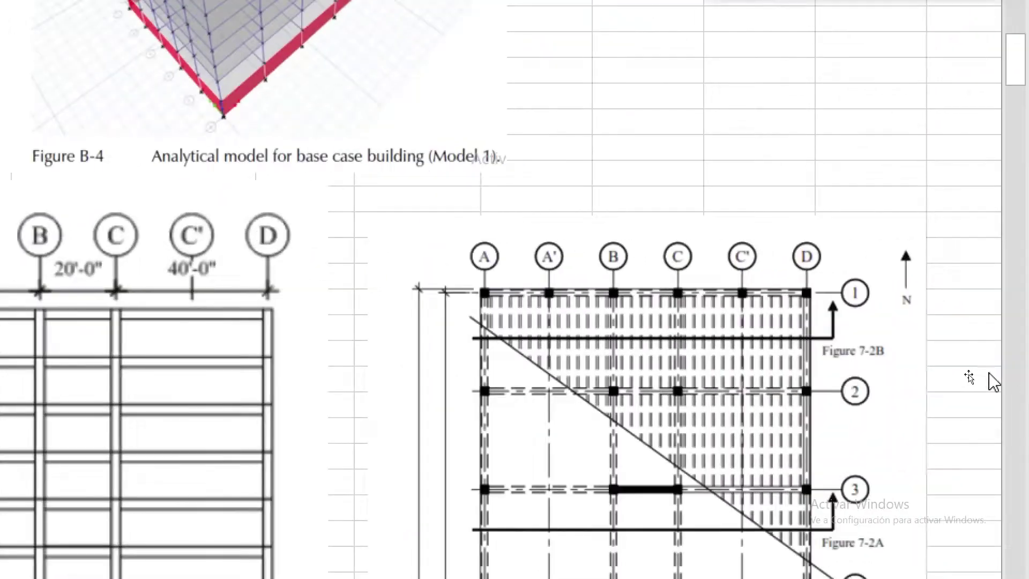
{"action": "mouse_move", "coordinate": [838, 298]}
{"action": "left_mouse_down"}
{"action": "mouse_move", "coordinate": [694, 276]}
{"action": "mouse_move", "coordinate": [833, 289]}
{"action": "mouse_move", "coordinate": [776, 292]}
{"action": "left_mouse_up"}
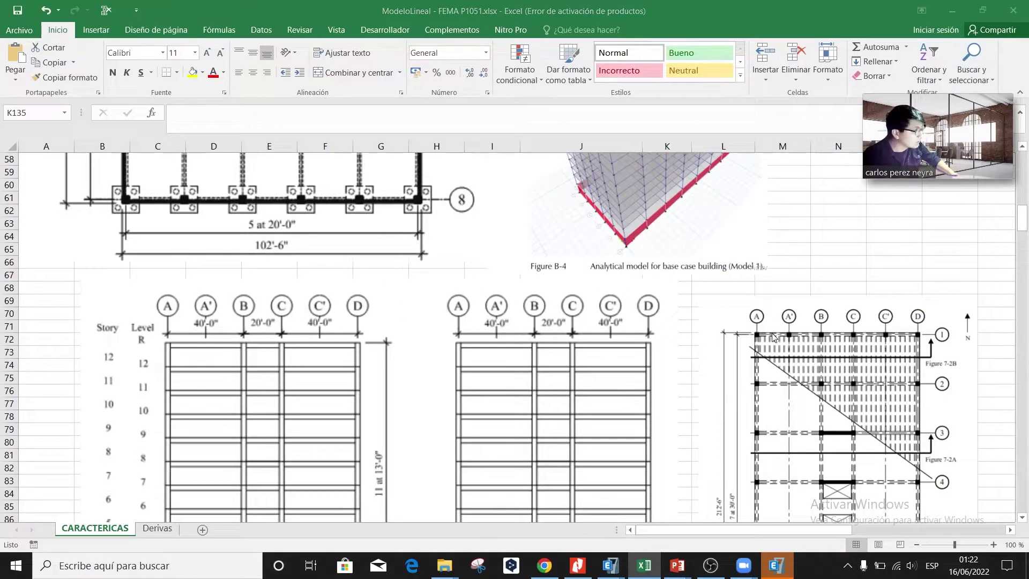
{"action": "key", "text": "alt+Tab"}
{"action": "left_click", "coordinate": [477, 437]}
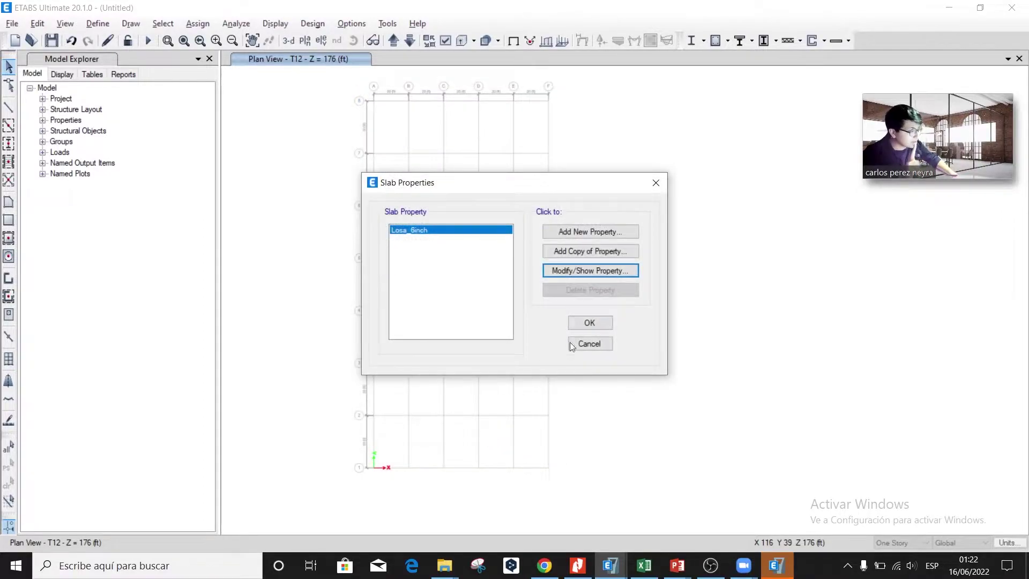
{"action": "left_click", "coordinate": [592, 322]}
- Open the wall section properties and rename the existing 12 in wall property as Muros_12inch
{"action": "left_click", "coordinate": [98, 24]}
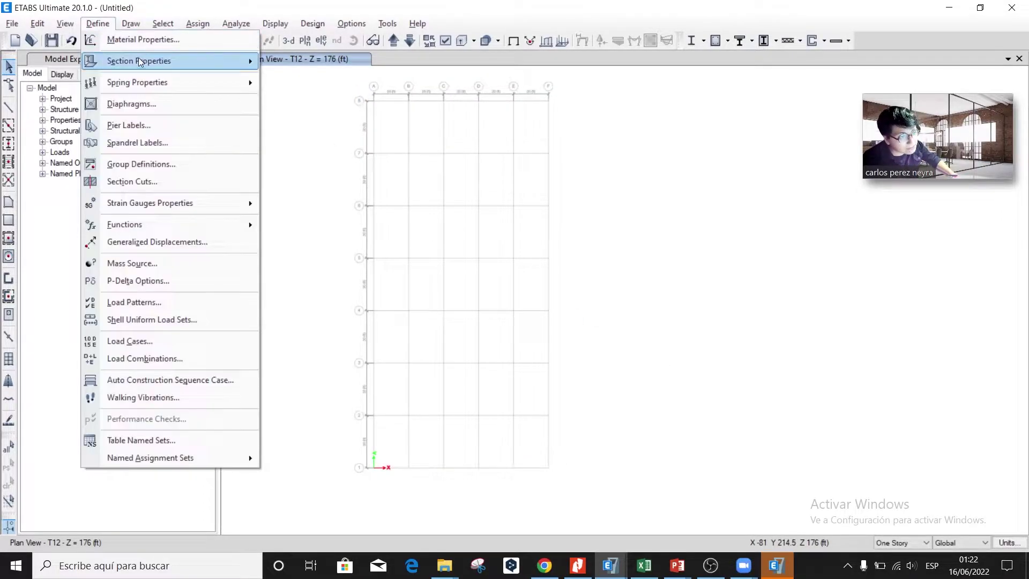
{"action": "mouse_move", "coordinate": [139, 60]}
{"action": "left_click", "coordinate": [334, 136]}
{"action": "left_click", "coordinate": [600, 271]}
{"action": "double_click", "coordinate": [576, 171]}
{"action": "type", "text": "Mur"}
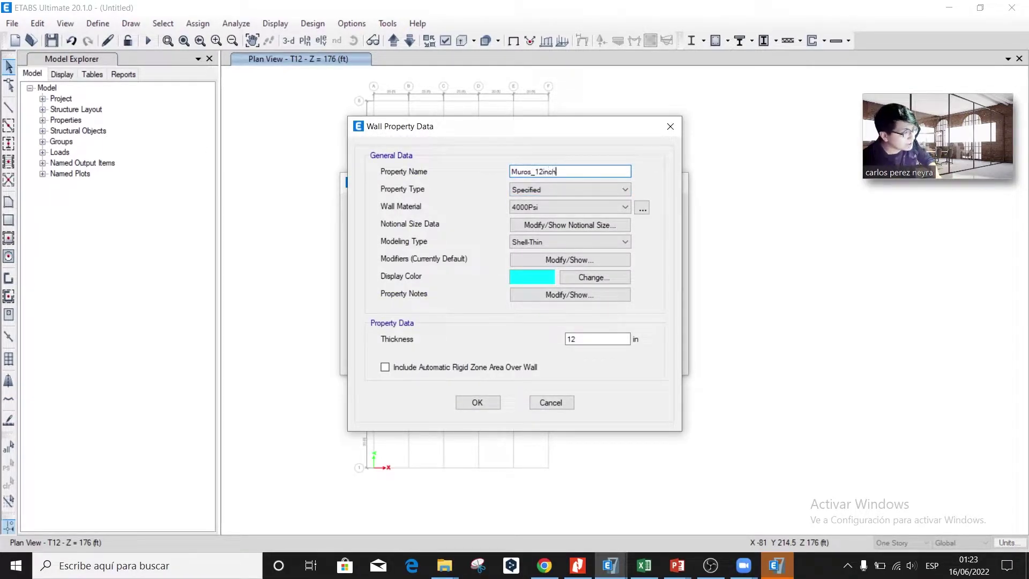
{"action": "type", "text": "os_12inch"}
{"action": "left_click", "coordinate": [475, 403]}
- Add a copy of the Muros_12inch wall property named Muros_16inch with a thickness of 16 in
{"action": "left_click", "coordinate": [588, 252]}
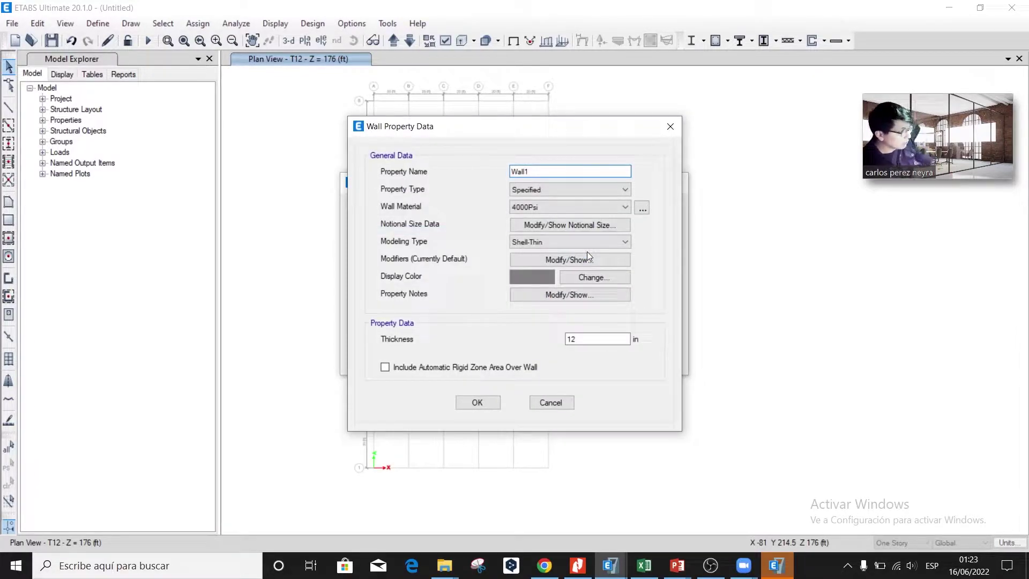
{"action": "double_click", "coordinate": [540, 172]}
{"action": "type", "text": "Muros_16inch"}
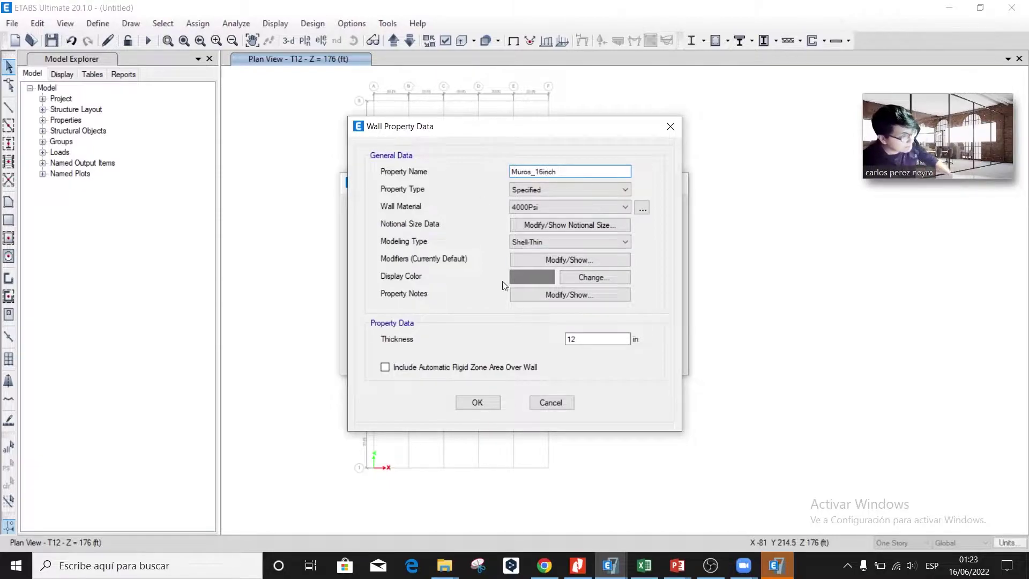
{"action": "key", "text": "Tab"}
{"action": "type", "text": "16"}
{"action": "left_click", "coordinate": [477, 402]}
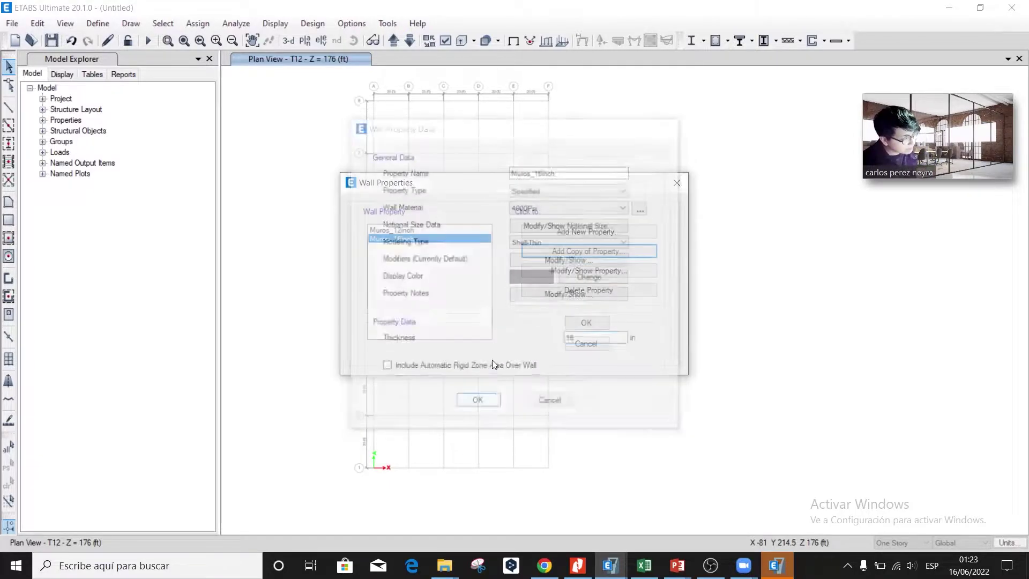
- Add a copy of the Muros_16inch wall property named Muros_30inch with a thickness of 30 in, and accept the wall properties
{"action": "left_click", "coordinate": [570, 255]}
{"action": "double_click", "coordinate": [540, 172]}
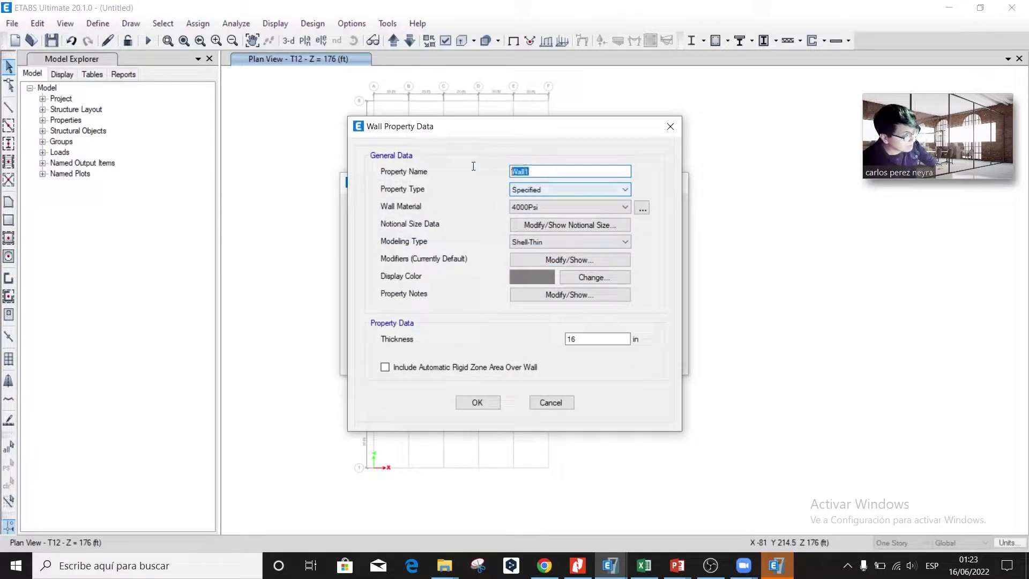
{"action": "type", "text": "Murs"}
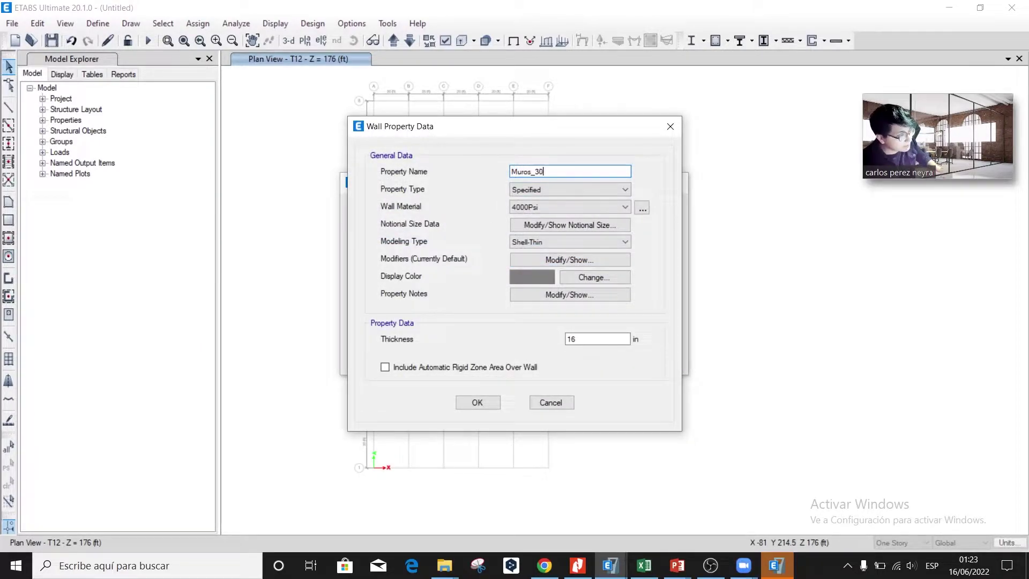
{"action": "left_click_drag", "start_coordinate": [584, 344], "coordinate": [532, 343]}
{"action": "type", "text": "30"}
{"action": "left_click", "coordinate": [477, 402]}
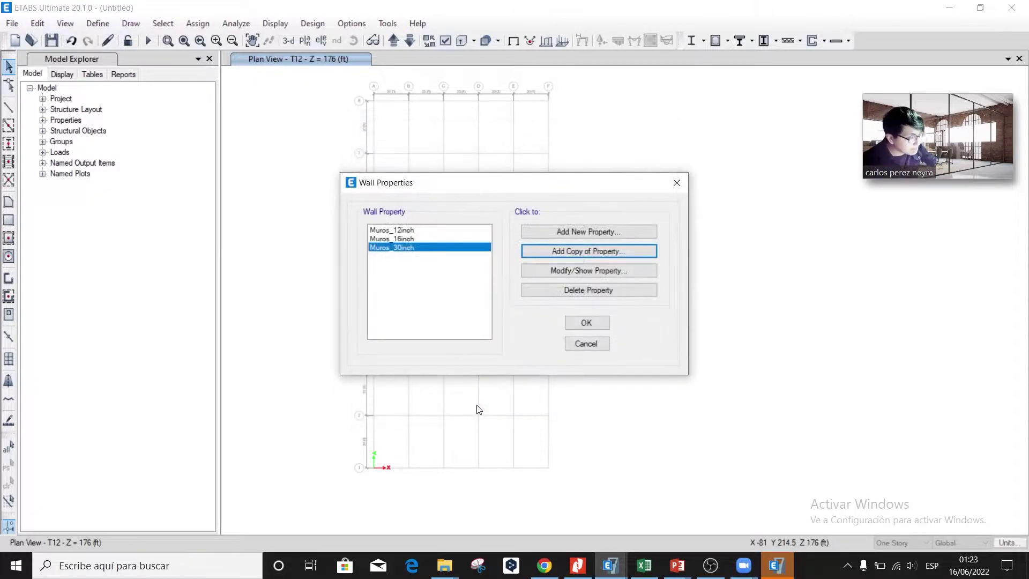
{"action": "left_click", "coordinate": [585, 322]}
- Review the member dimensions, building plans, 3D model figure and material criteria in the Excel workbook, and return to ETABS
{"action": "key", "text": "alt+Tab"}
{"action": "scroll", "coordinate": [414, 389], "scroll_direction": "up", "scroll_amount": 18}
{"action": "left_click", "coordinate": [579, 377]}
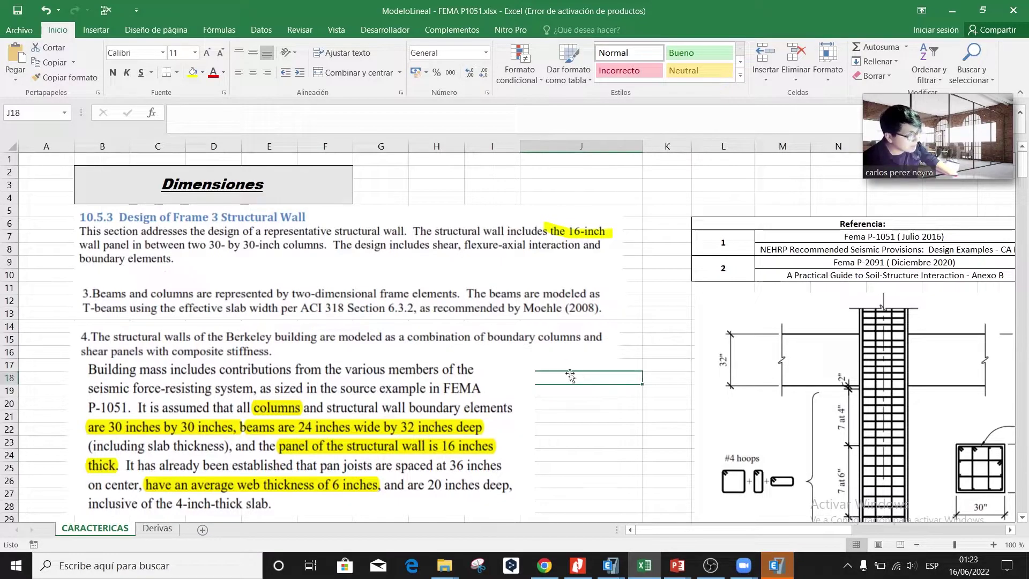
{"action": "scroll", "coordinate": [455, 253], "scroll_direction": "down", "scroll_amount": 1}
{"action": "scroll", "coordinate": [455, 253], "scroll_direction": "down", "scroll_amount": 2}
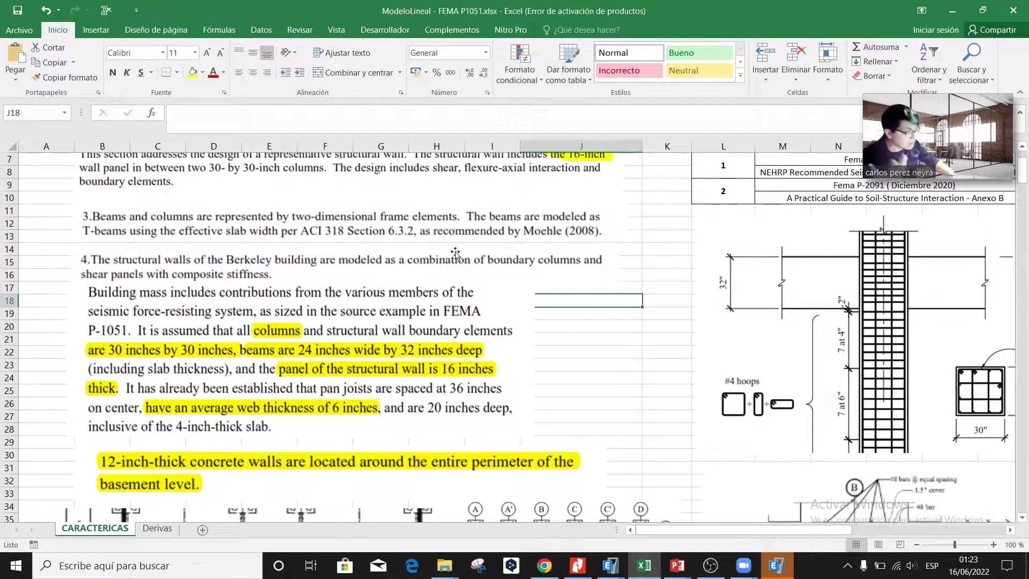
{"action": "scroll", "coordinate": [455, 253], "scroll_direction": "down", "scroll_amount": 13}
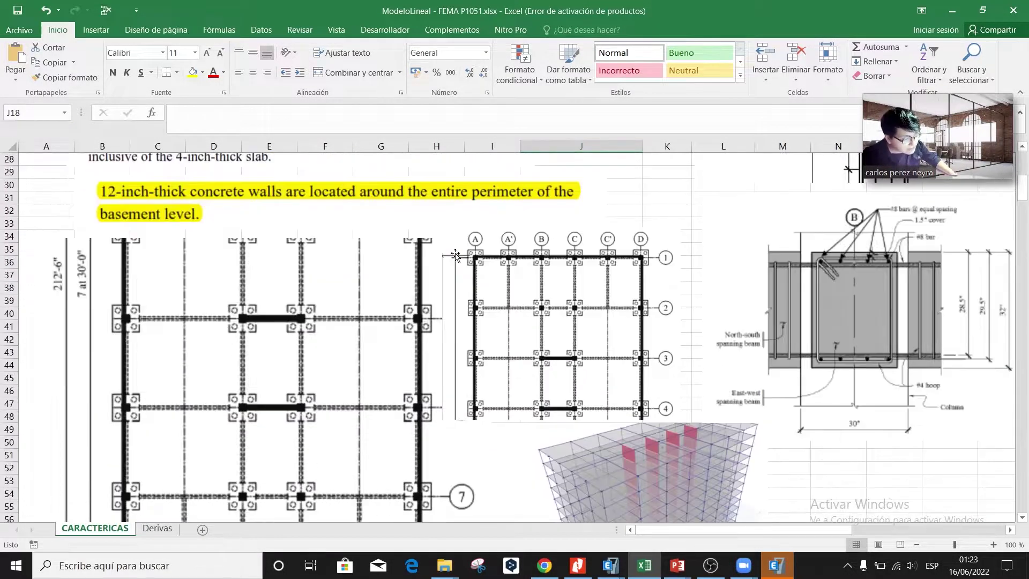
{"action": "left_click", "coordinate": [631, 345]}
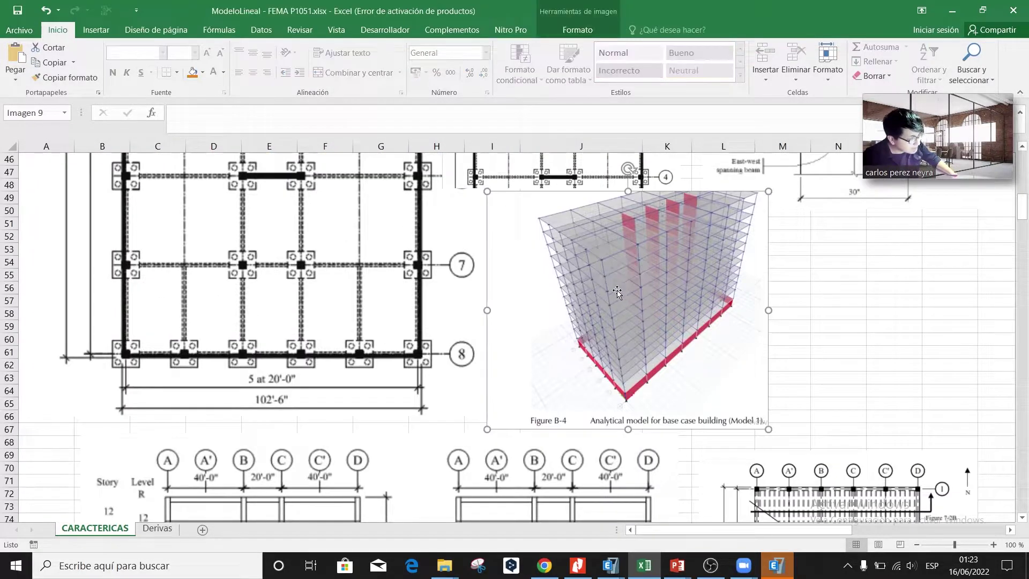
{"action": "scroll", "coordinate": [630, 238], "scroll_direction": "down", "scroll_amount": 3}
{"action": "scroll", "coordinate": [628, 237], "scroll_direction": "down", "scroll_amount": 14}
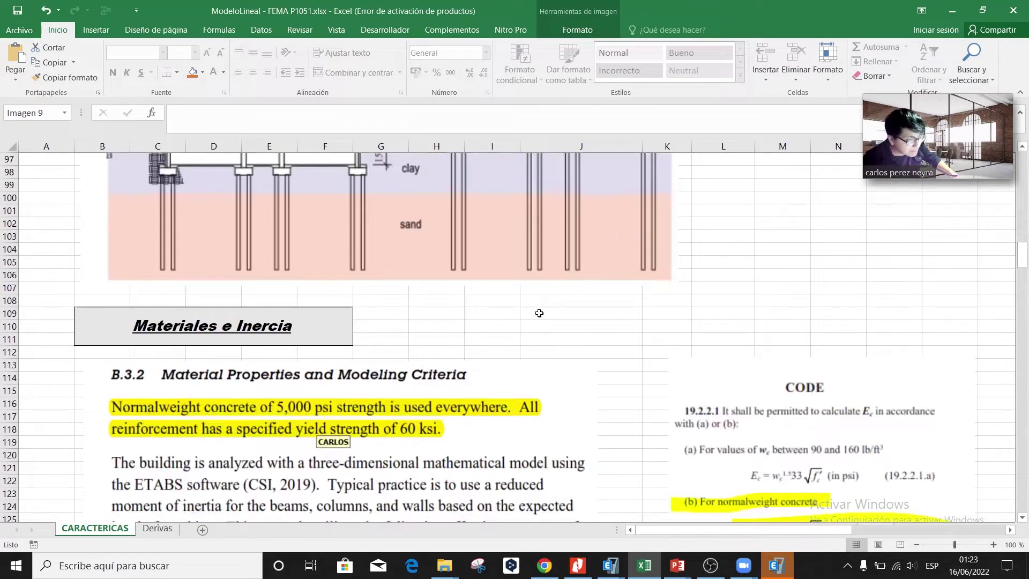
{"action": "left_click", "coordinate": [537, 312]}
{"action": "scroll", "coordinate": [538, 313], "scroll_direction": "down", "scroll_amount": 1}
{"action": "key", "text": "alt+Tab"}
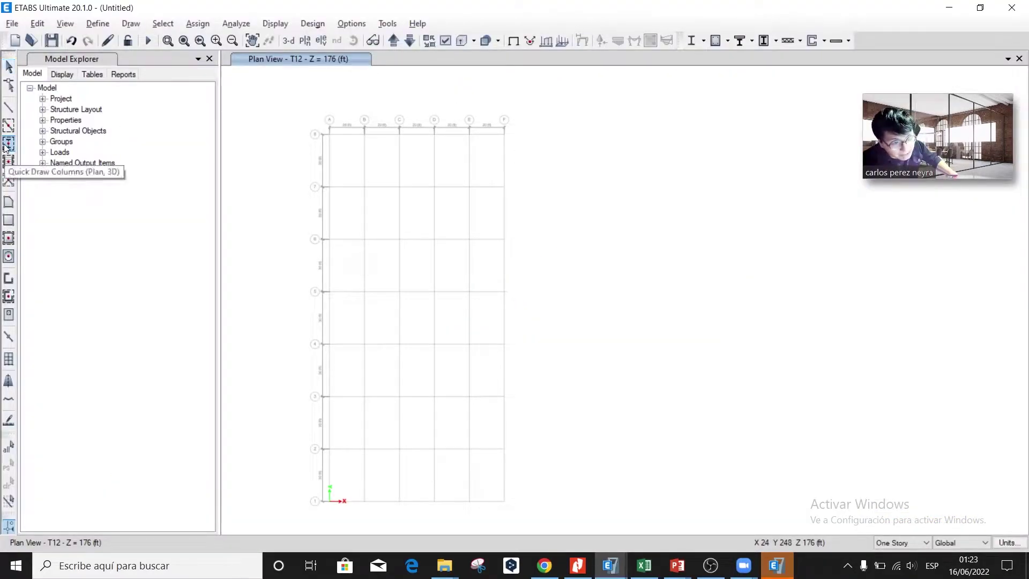
- Quick-draw Col30x30 columns at every grid intersection in plan, applied to all stories
{"action": "left_click", "coordinate": [8, 143]}
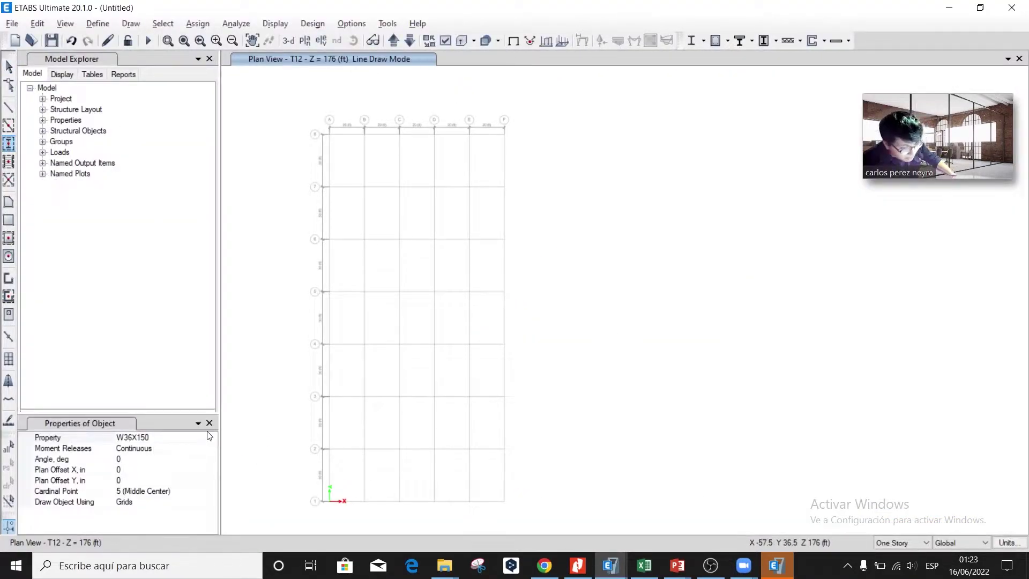
{"action": "left_click", "coordinate": [131, 437]}
{"action": "left_click", "coordinate": [211, 437]}
{"action": "left_click", "coordinate": [160, 450]}
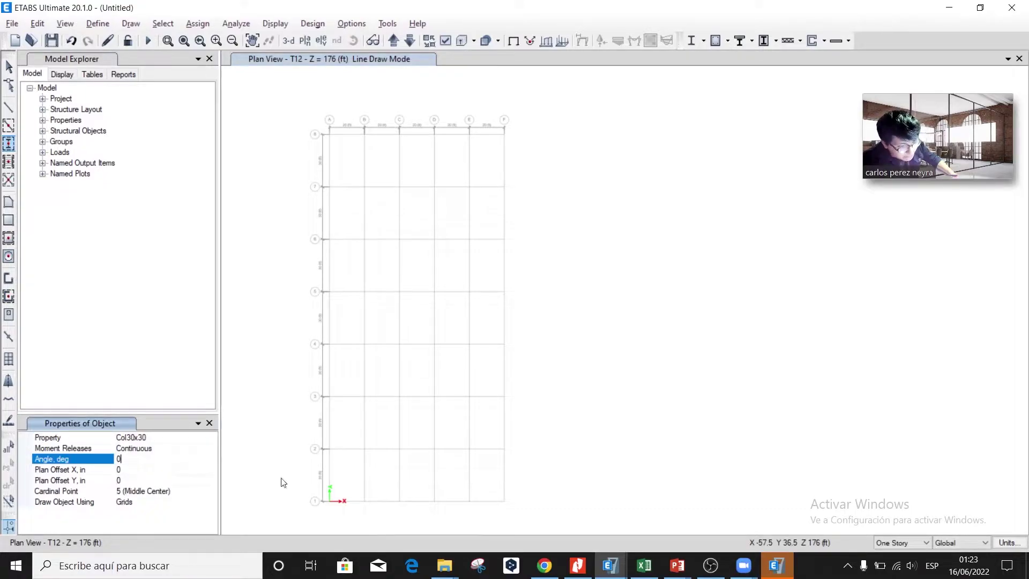
{"action": "left_click", "coordinate": [900, 543]}
{"action": "left_click", "coordinate": [889, 564]}
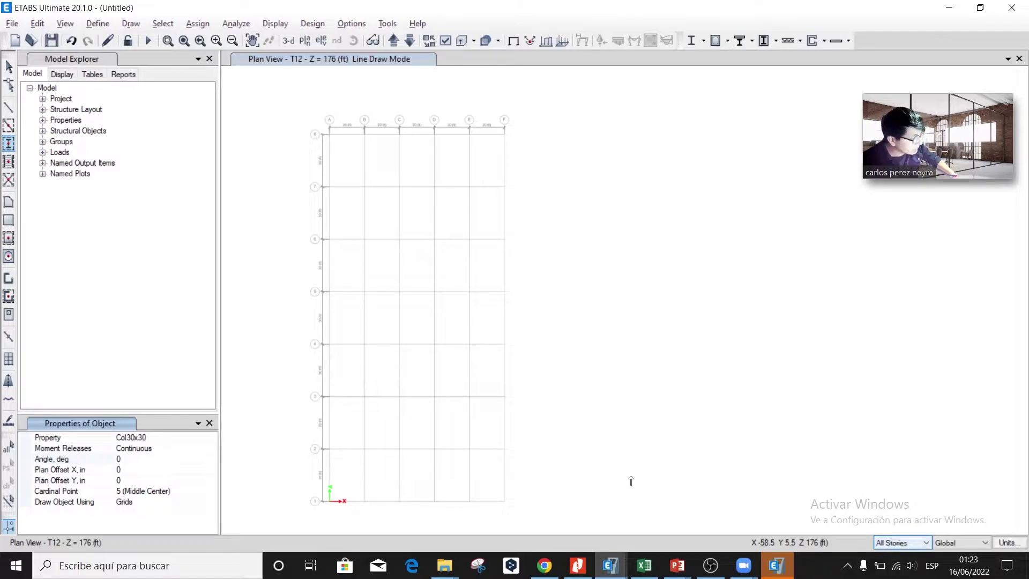
{"action": "left_click_drag", "start_coordinate": [524, 512], "coordinate": [288, 118]}
{"action": "key", "text": "Escape"}
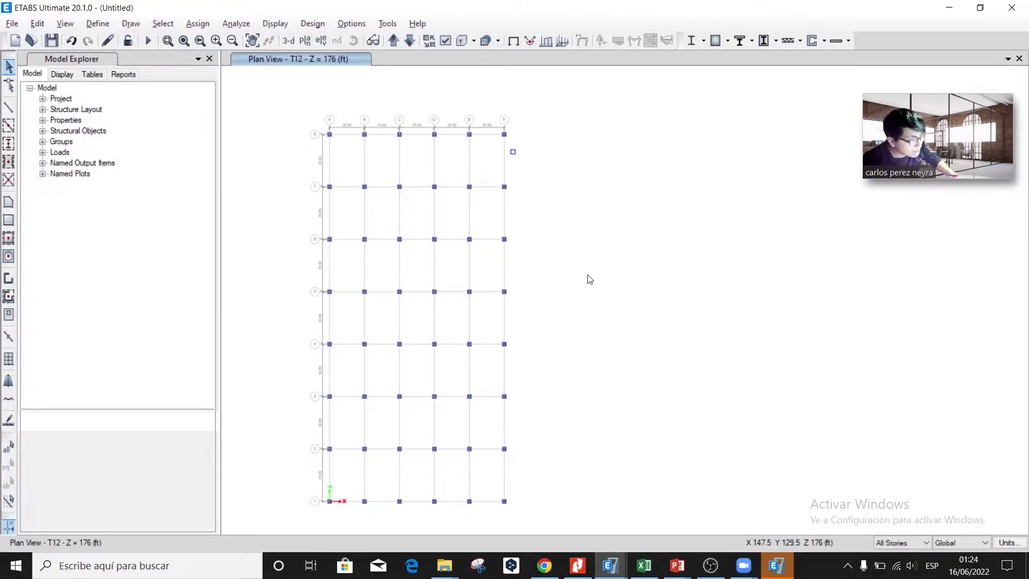
- Examine the interior column layout on the building plans in the Excel workbook, and return to ETABS
{"action": "key", "text": "alt+Tab"}
{"action": "scroll", "coordinate": [519, 354], "scroll_direction": "up", "scroll_amount": 10}
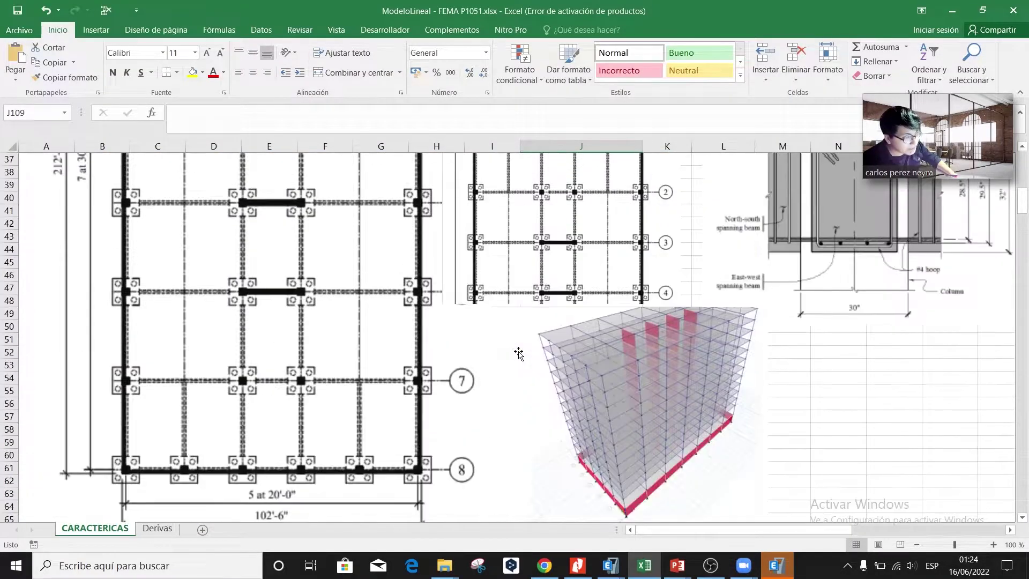
{"action": "scroll", "coordinate": [375, 356], "scroll_direction": "up", "scroll_amount": 4}
{"action": "scroll", "coordinate": [321, 359], "scroll_direction": "down", "scroll_amount": 4}
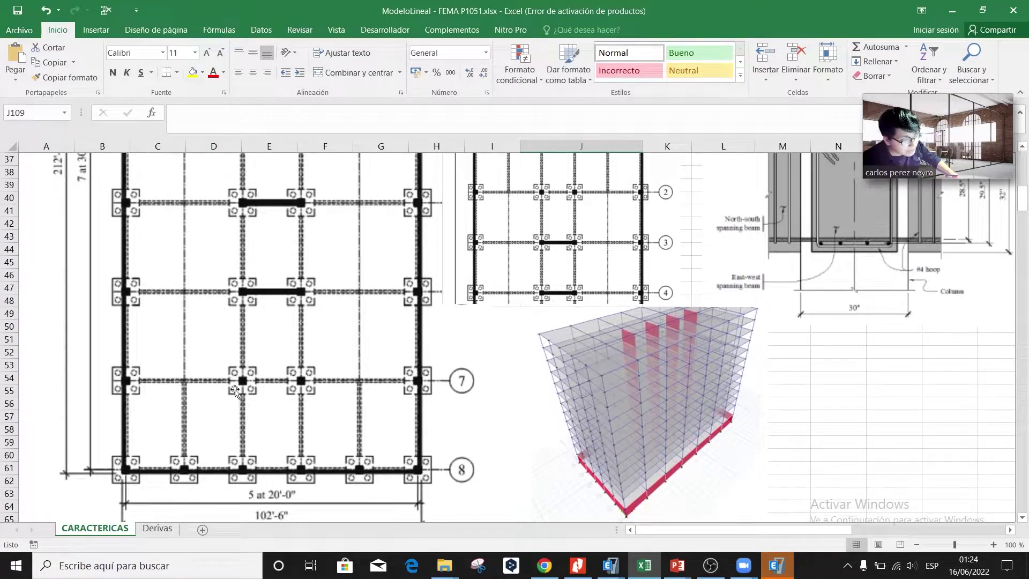
{"action": "scroll", "coordinate": [234, 337], "scroll_direction": "up", "scroll_amount": 2}
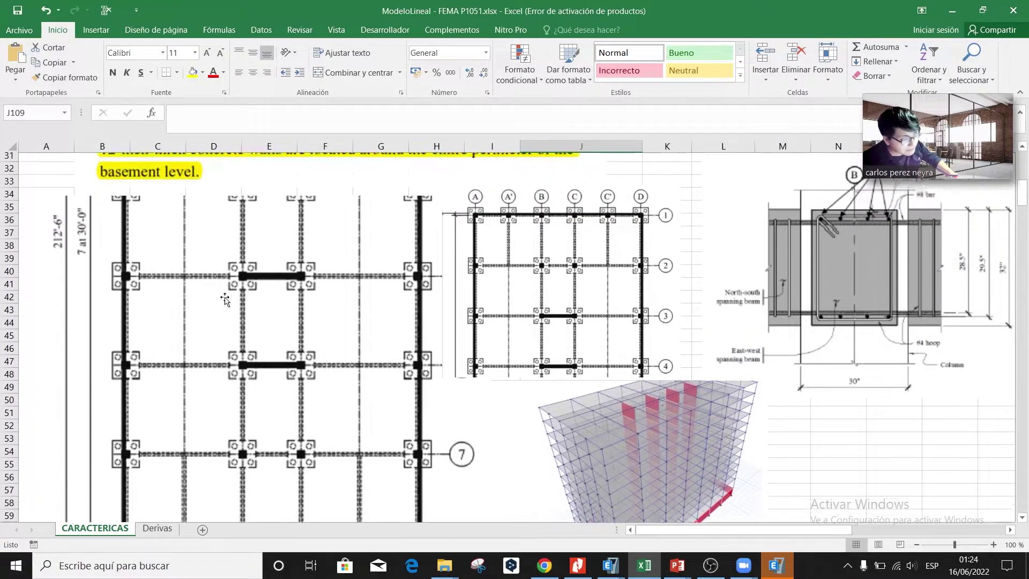
{"action": "mouse_move", "coordinate": [524, 249]}
{"action": "left_mouse_down"}
{"action": "mouse_move", "coordinate": [577, 308]}
{"action": "mouse_move", "coordinate": [590, 377]}
{"action": "left_mouse_up"}
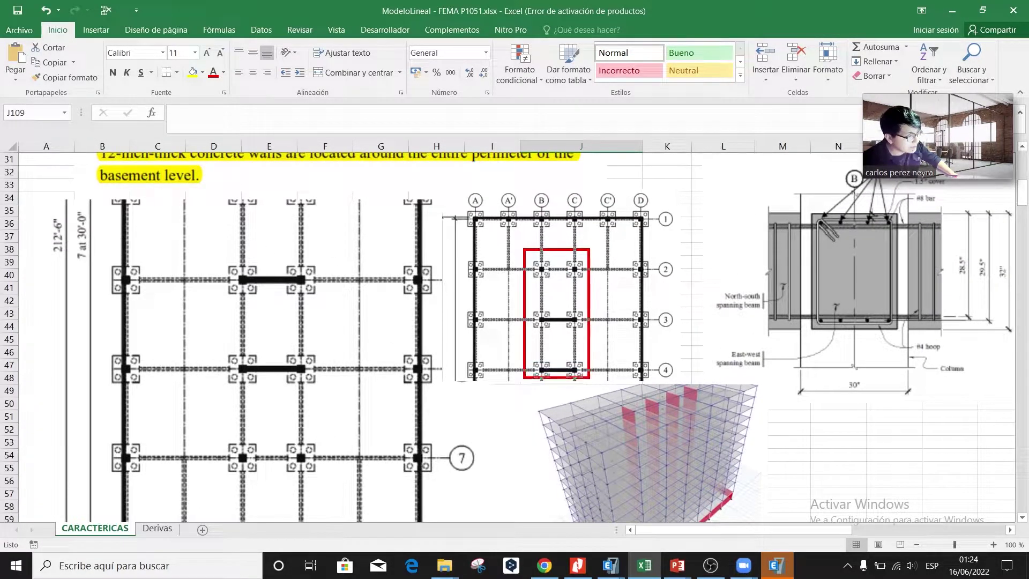
{"action": "key", "text": "alt+Tab"}
- Delete the interior columns on grids B and E between grids 2 and 7 on all stories, and compare with the workbook plan
{"action": "left_click_drag", "start_coordinate": [358, 190], "coordinate": [410, 455]}
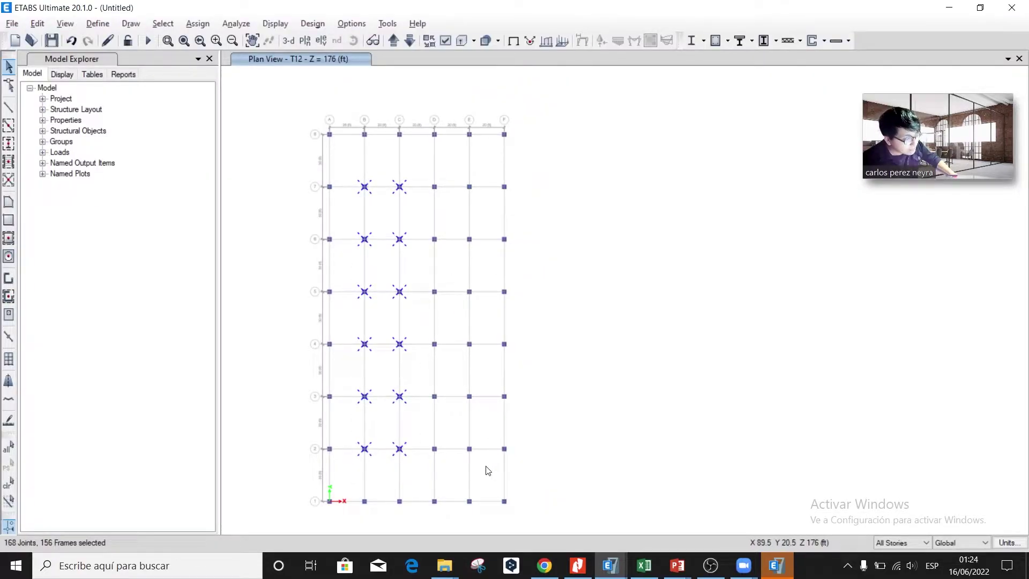
{"action": "left_click_drag", "start_coordinate": [382, 466], "coordinate": [345, 181]}
{"action": "left_click_drag", "start_coordinate": [478, 459], "coordinate": [443, 174]}
{"action": "key", "text": "Delete"}
{"action": "key", "text": "alt+Tab"}
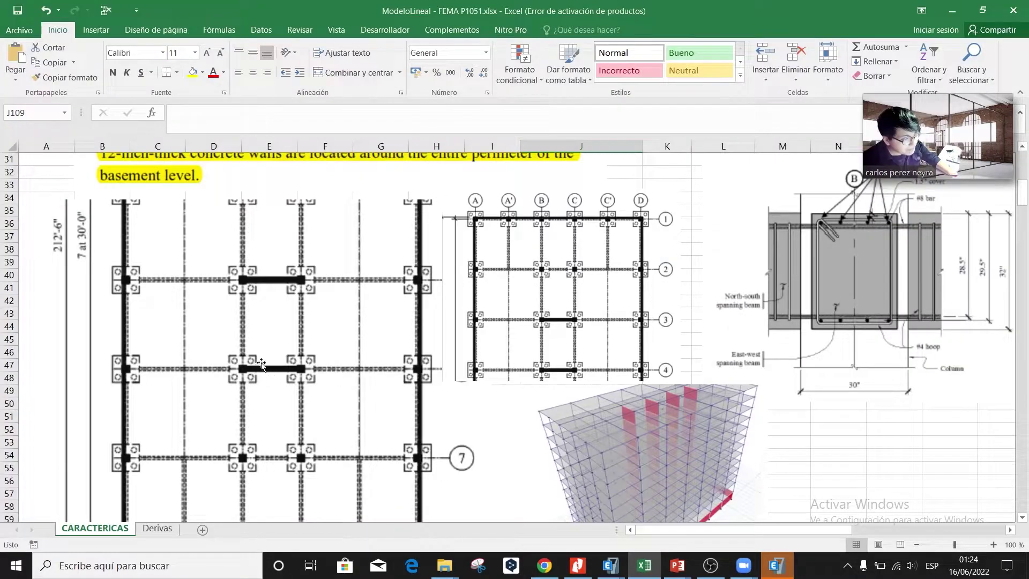
{"action": "key", "text": "alt+Tab"}
{"action": "key", "text": "alt+Tab"}
{"action": "key", "text": "alt+Tab"}
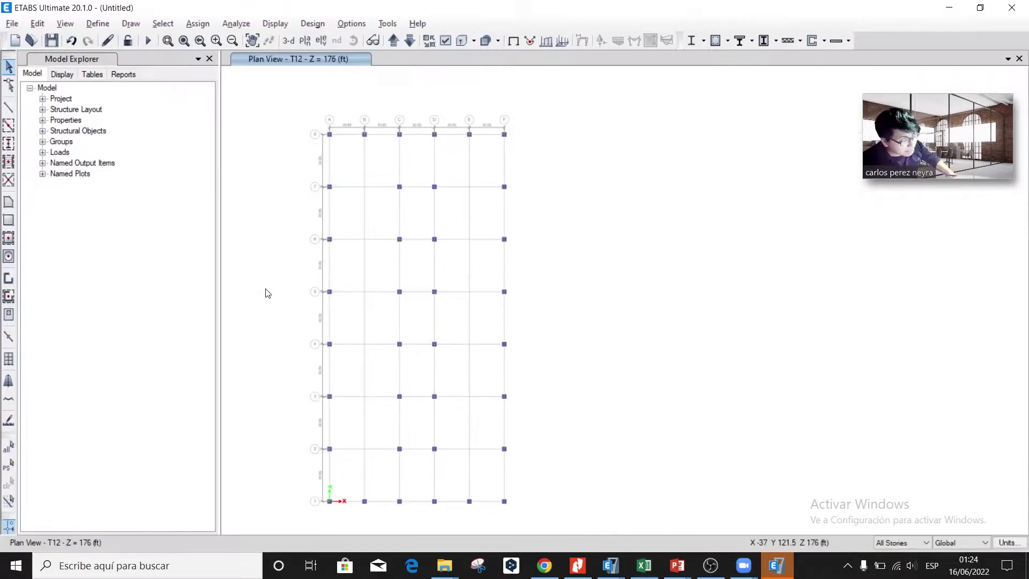
- Draw a Muros_12inch pier wall along grid 2 between grids C and D on all stories
{"action": "scroll", "coordinate": [444, 470], "scroll_direction": "up", "scroll_amount": 2}
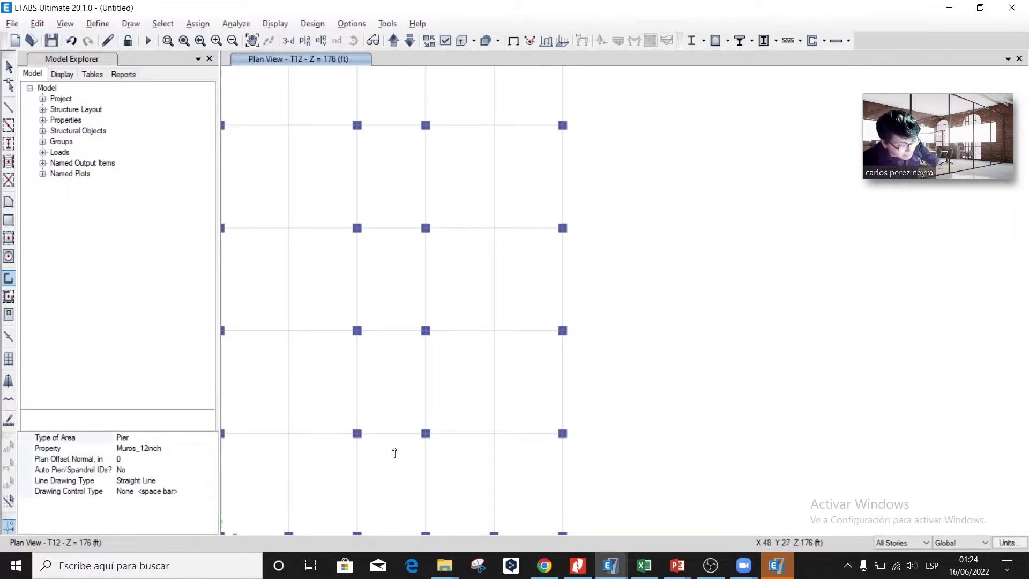
{"action": "left_click", "coordinate": [357, 434]}
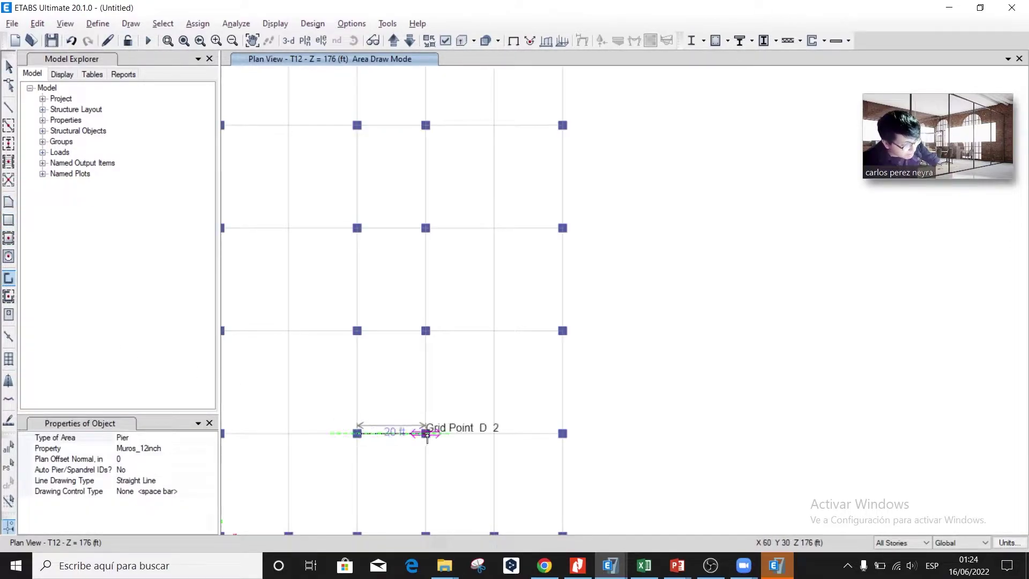
{"action": "left_click", "coordinate": [479, 394]}
{"action": "key", "text": "Escape"}
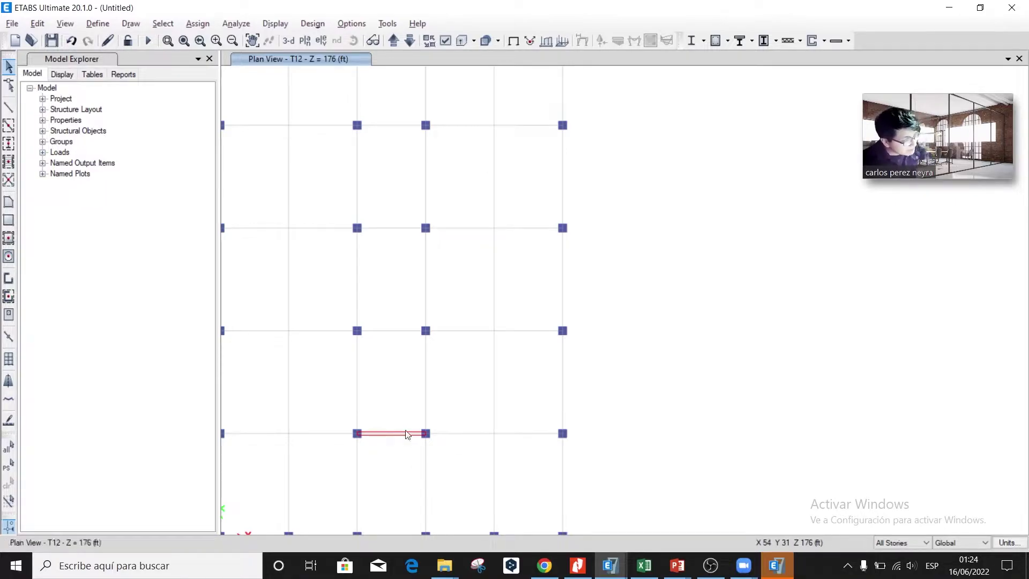
- Review the plans and the L and T beam section of the Excel workbook, and switch to the FEMA PDF in Nitro Pro
{"action": "key", "text": "alt+Tab"}
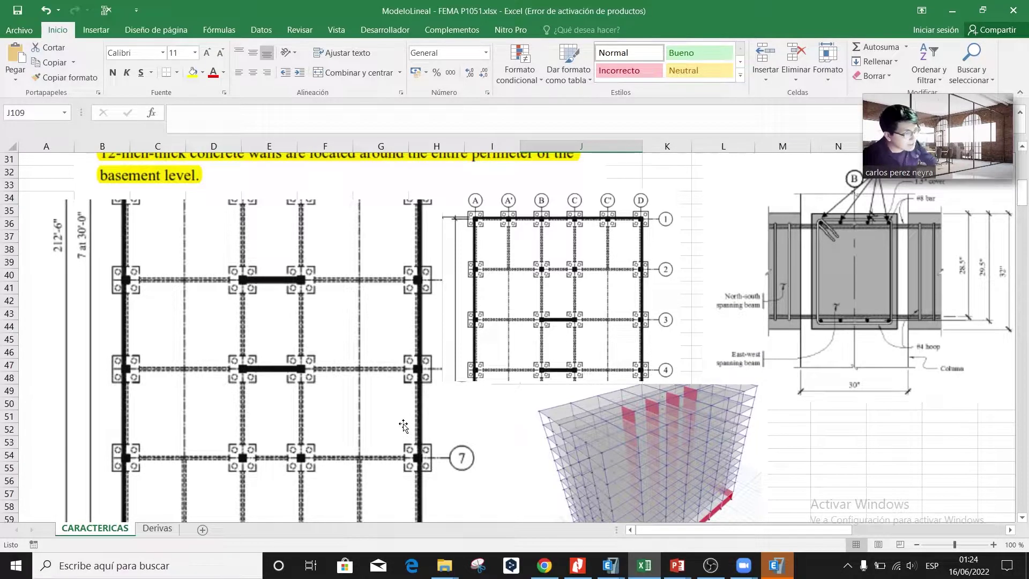
{"action": "scroll", "coordinate": [403, 425], "scroll_direction": "up", "scroll_amount": 5}
{"action": "scroll", "coordinate": [177, 442], "scroll_direction": "down", "scroll_amount": 20}
{"action": "scroll", "coordinate": [175, 442], "scroll_direction": "down", "scroll_amount": 20}
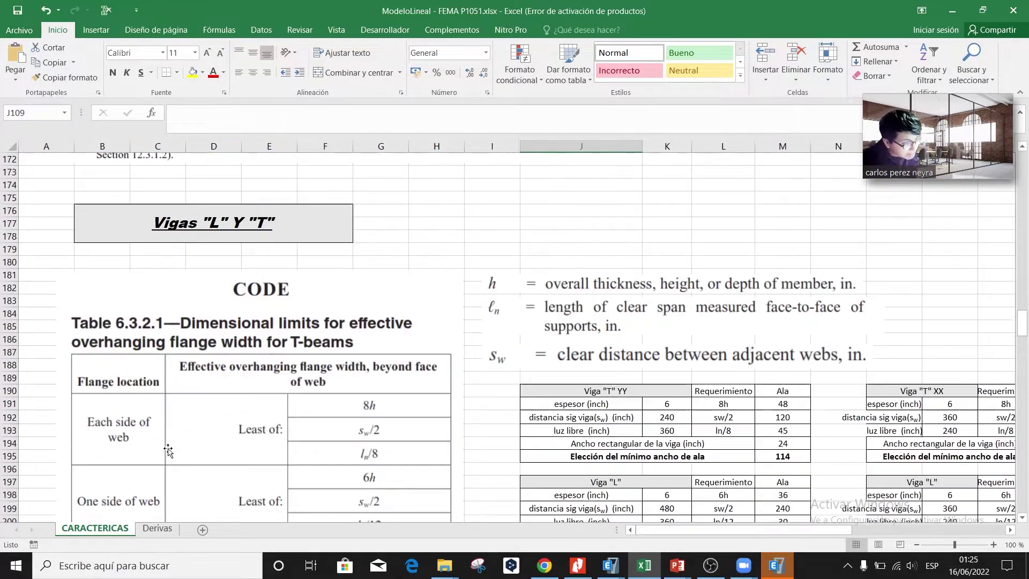
{"action": "scroll", "coordinate": [168, 449], "scroll_direction": "up", "scroll_amount": 20}
{"action": "key", "text": "alt+Tab"}
{"action": "key", "text": "Tab"}
{"action": "key", "text": "Tab"}
{"action": "key", "text": "Tab"}
{"action": "key", "text": "Tab"}
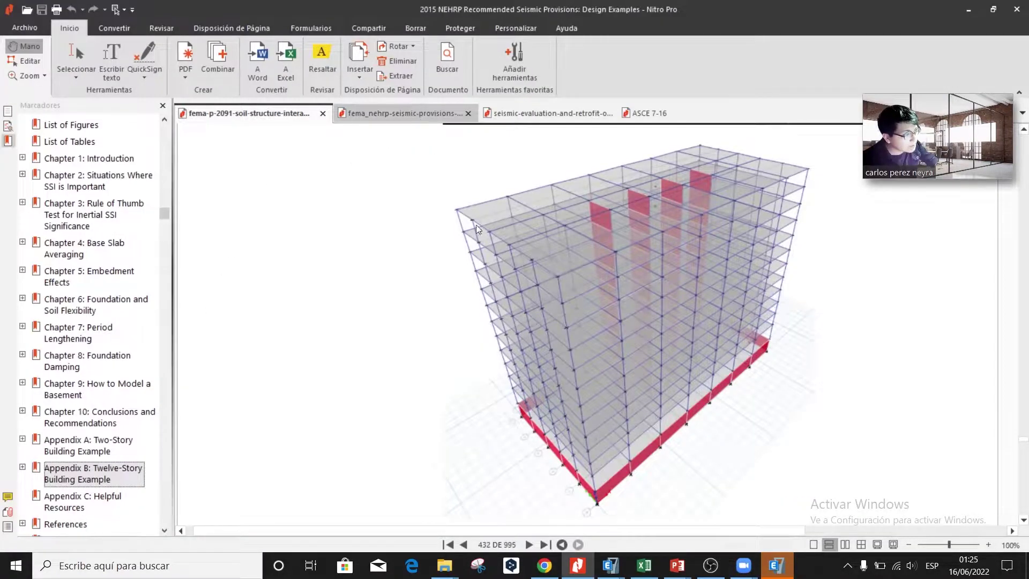
- Read the mathematical model notes in the FEMA NEHRP design examples PDF, check the Excel workbook's analytical model figure, and return to ETABS
{"action": "key", "text": "ctrl+Tab"}
{"action": "scroll", "coordinate": [509, 241], "scroll_direction": "down", "scroll_amount": 10}
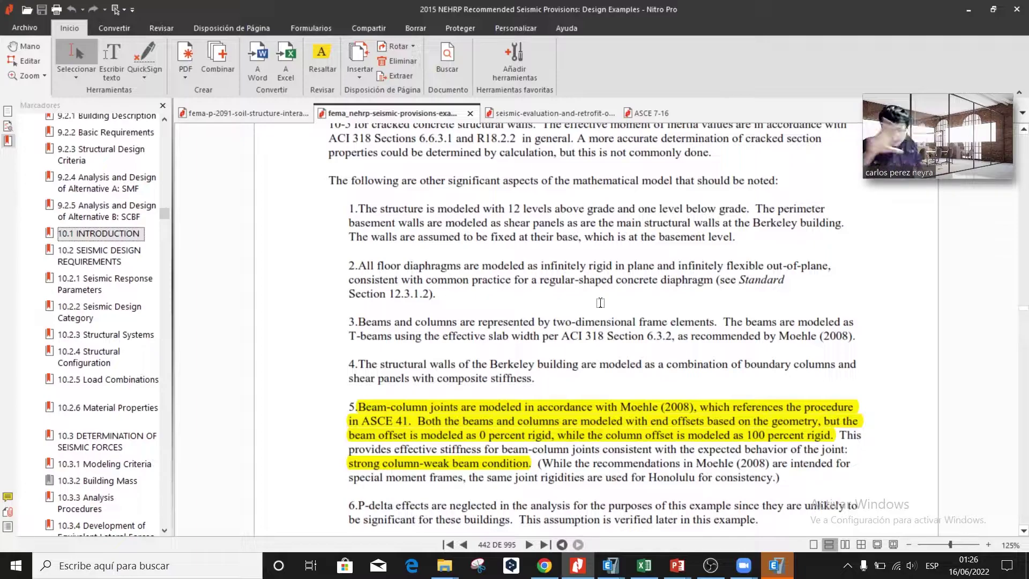
{"action": "key", "text": "alt+Tab"}
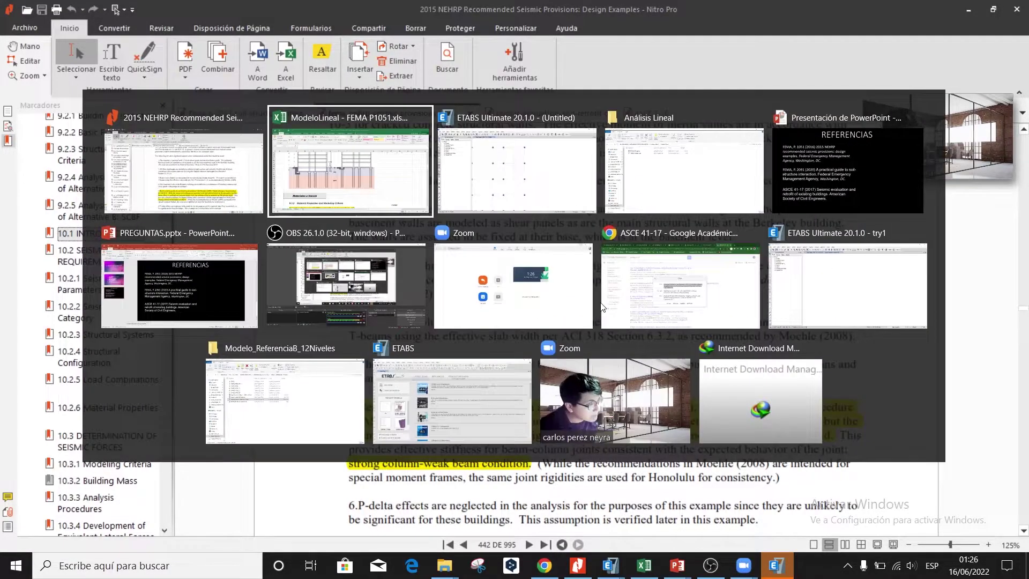
{"action": "scroll", "coordinate": [563, 370], "scroll_direction": "up", "scroll_amount": 15}
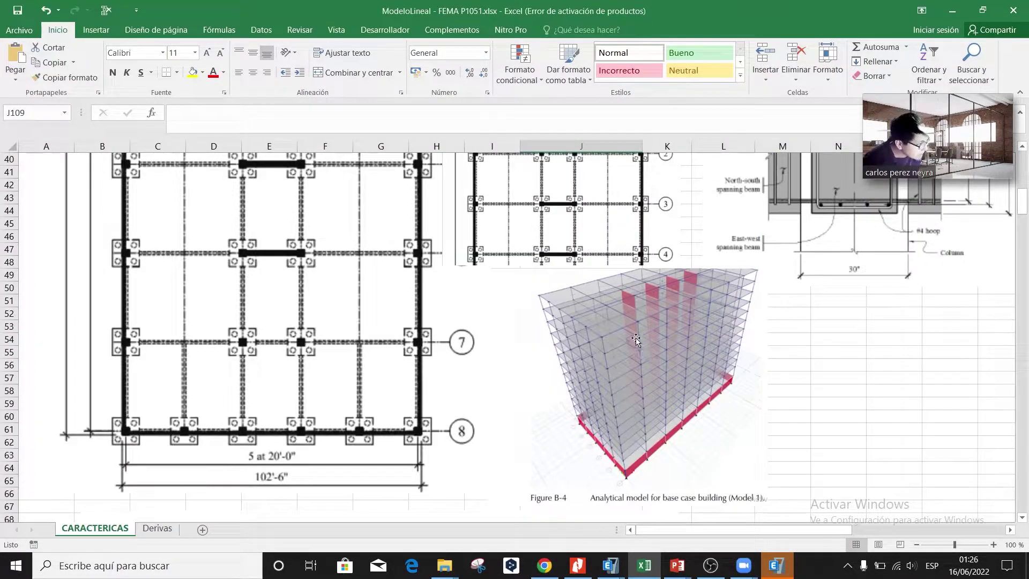
{"action": "key", "text": "alt+Tab"}
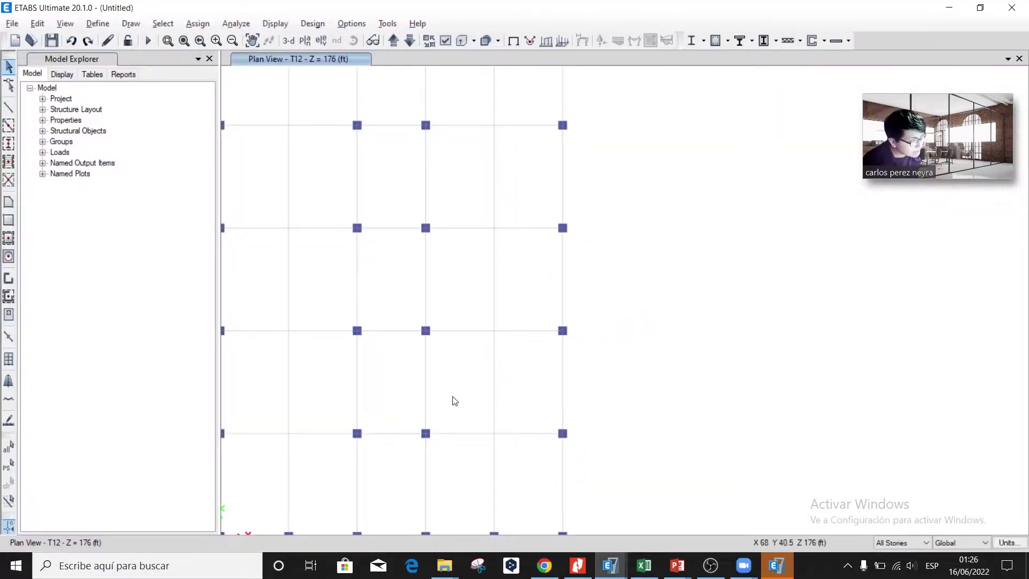
- Delete the interior columns on grids C and D at grids 3 to 6 on all stories
{"action": "key", "text": "alt+Tab"}
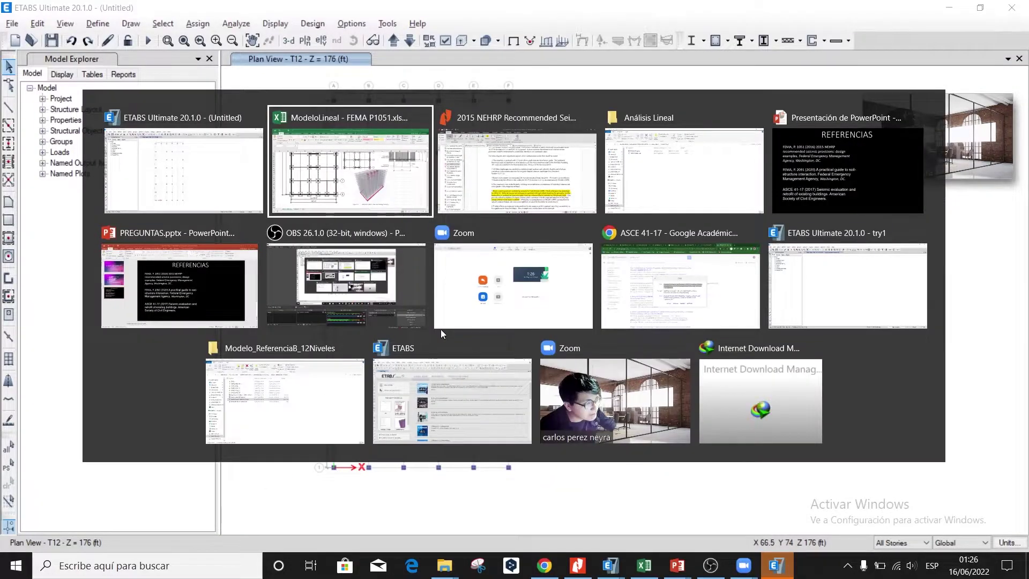
{"action": "scroll", "coordinate": [354, 335], "scroll_direction": "up", "scroll_amount": 3}
{"action": "key", "text": "alt+Tab"}
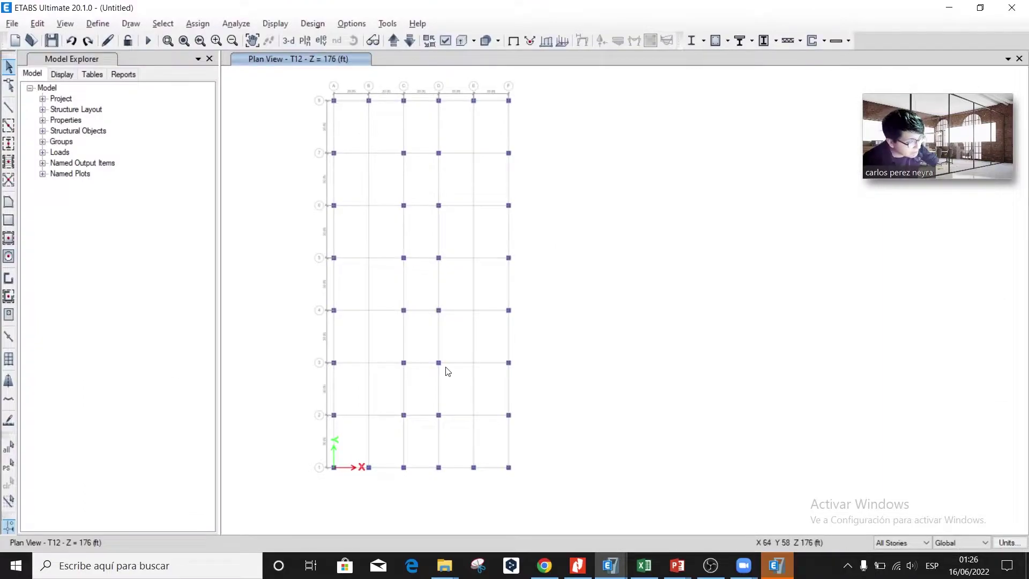
{"action": "left_click_drag", "start_coordinate": [467, 405], "coordinate": [397, 230]}
{"action": "key", "text": "Delete"}
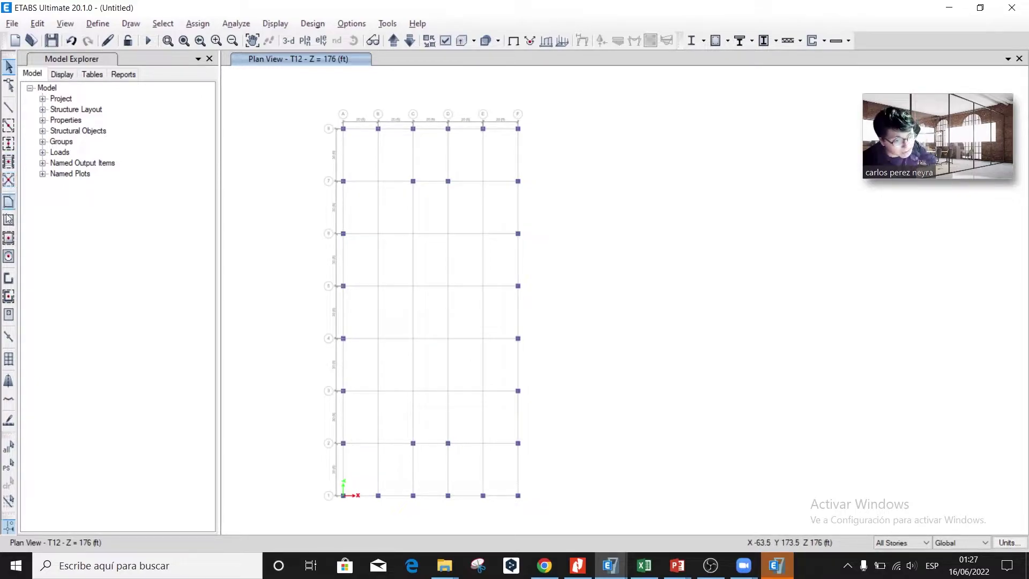
- Draw Muros_16inch pier walls between grids C and D along grids 3, 4, 5 and 6 on all stories
{"action": "left_click", "coordinate": [8, 277]}
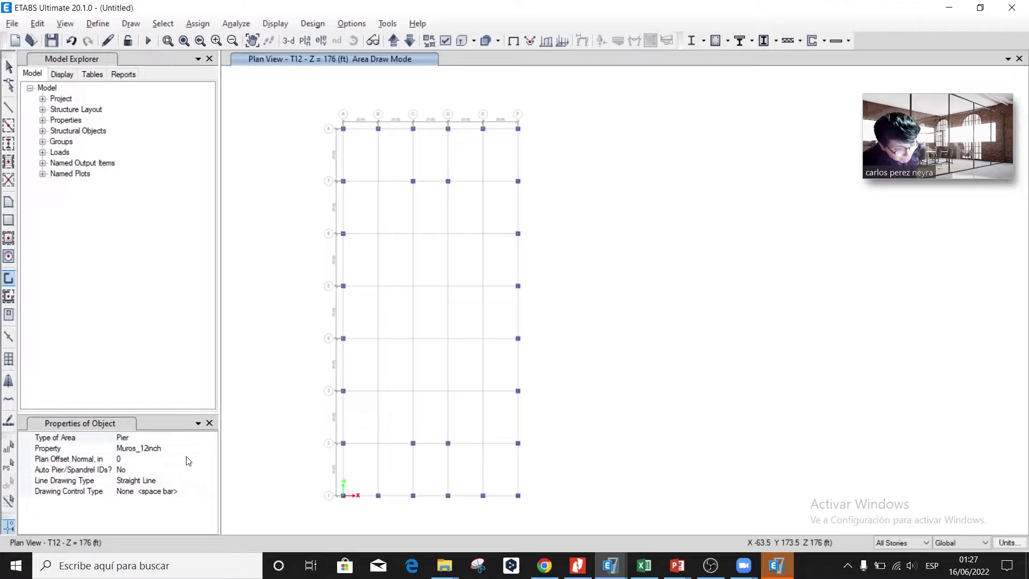
{"action": "left_click", "coordinate": [9, 296]}
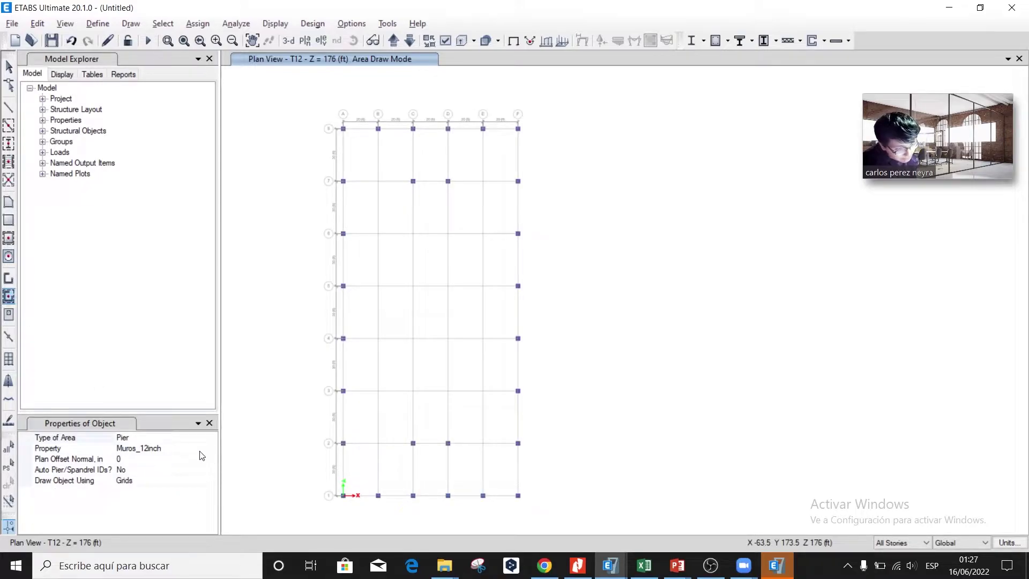
{"action": "left_click", "coordinate": [211, 449]}
{"action": "left_click", "coordinate": [211, 448]}
{"action": "left_click", "coordinate": [154, 468]}
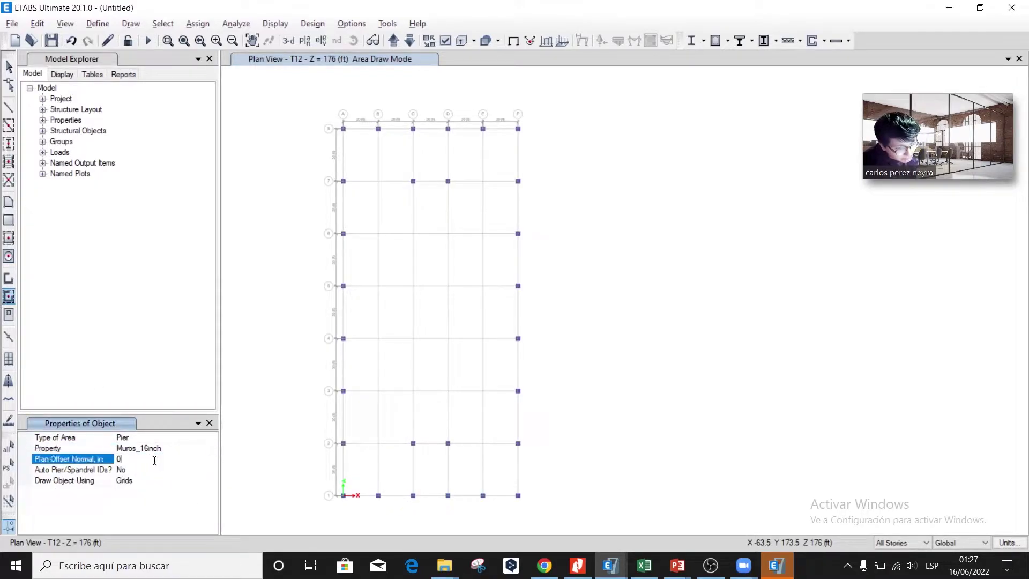
{"action": "mouse_move", "coordinate": [459, 409]}
{"action": "left_mouse_down"}
{"action": "mouse_move", "coordinate": [400, 230]}
{"action": "mouse_move", "coordinate": [461, 413]}
{"action": "mouse_move", "coordinate": [422, 222]}
{"action": "mouse_move", "coordinate": [413, 237]}
{"action": "mouse_move", "coordinate": [455, 241]}
{"action": "mouse_move", "coordinate": [413, 272]}
{"action": "left_mouse_up"}
{"action": "left_click_drag", "start_coordinate": [390, 271], "coordinate": [464, 298]}
{"action": "left_click_drag", "start_coordinate": [395, 329], "coordinate": [464, 351]}
{"action": "left_click_drag", "start_coordinate": [400, 381], "coordinate": [464, 399]}
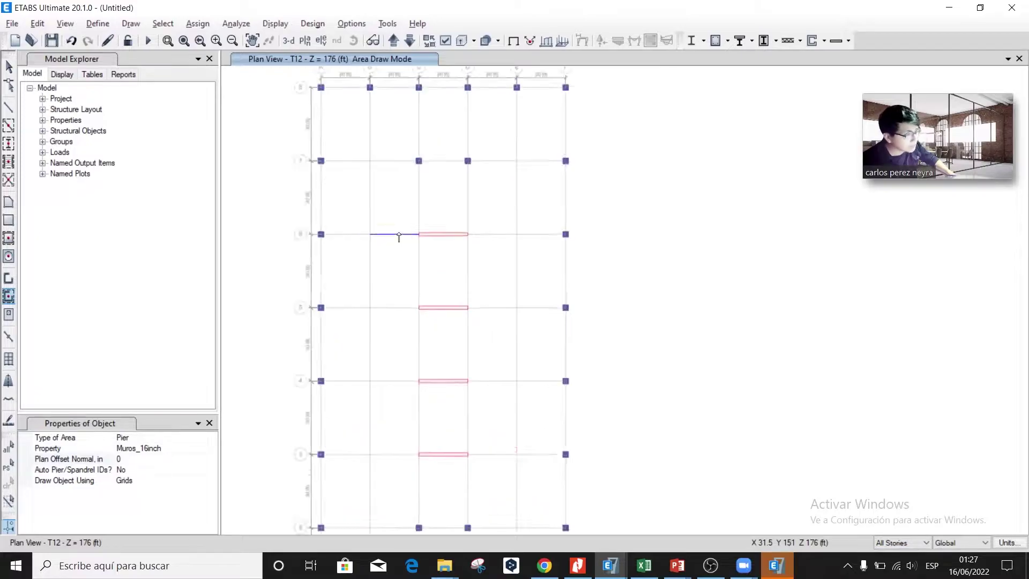
- Try to place a joint with a plan offset of -0.3 in in X from grid point C-6
{"action": "scroll", "coordinate": [429, 237], "scroll_direction": "up", "scroll_amount": 3}
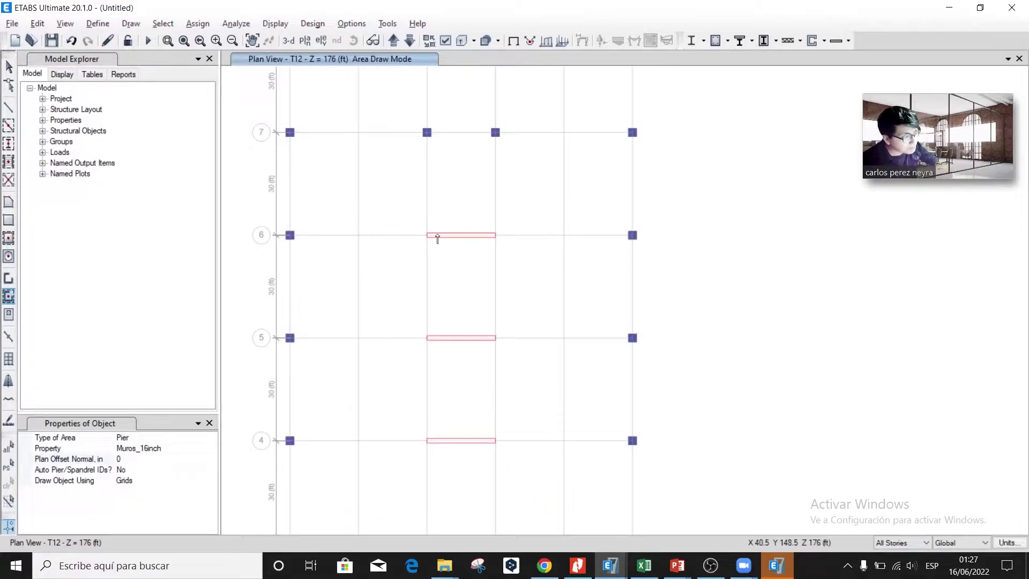
{"action": "left_click", "coordinate": [130, 24]}
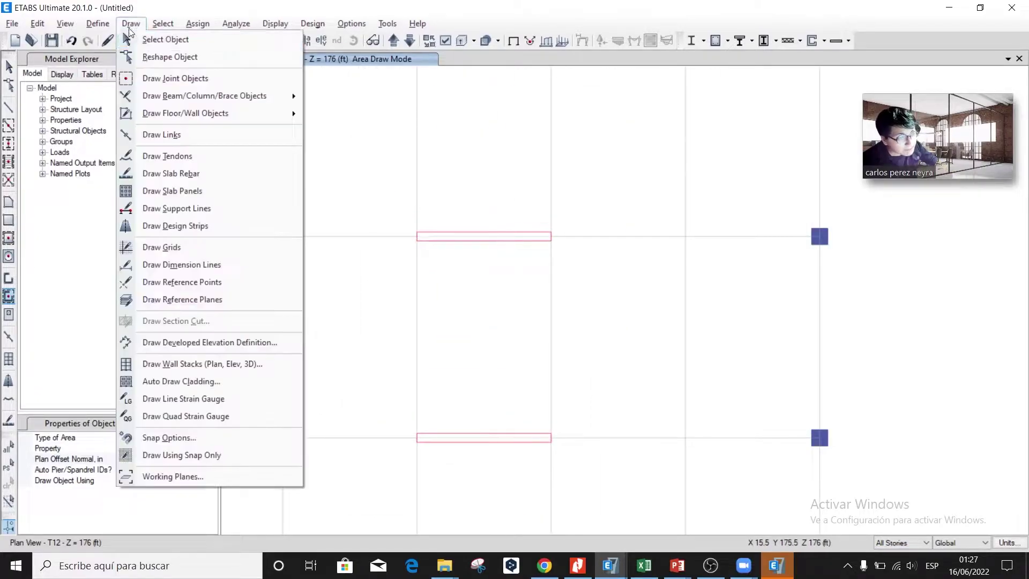
{"action": "left_click", "coordinate": [145, 83]}
{"action": "left_click", "coordinate": [135, 436]}
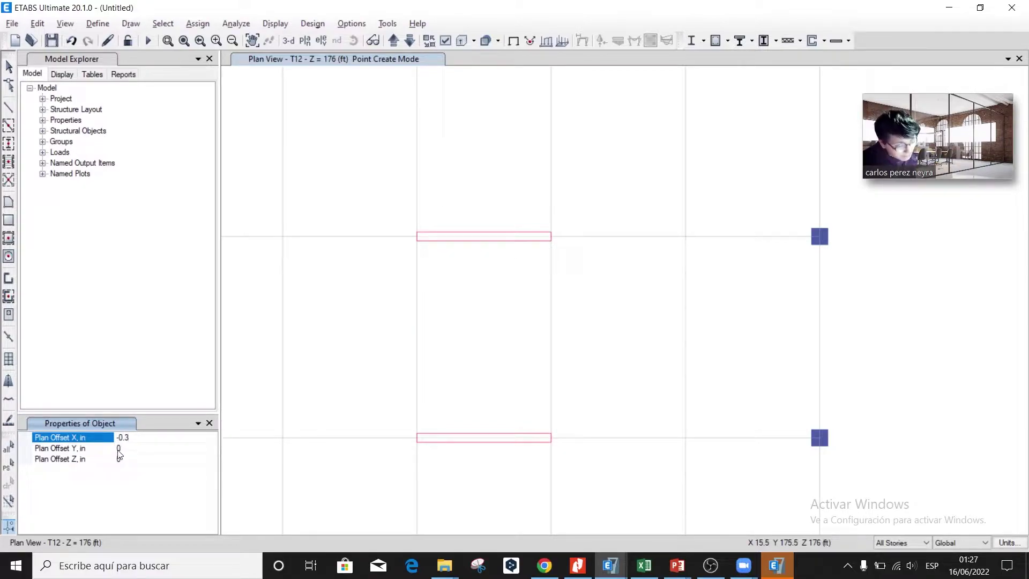
{"action": "left_click", "coordinate": [115, 449]}
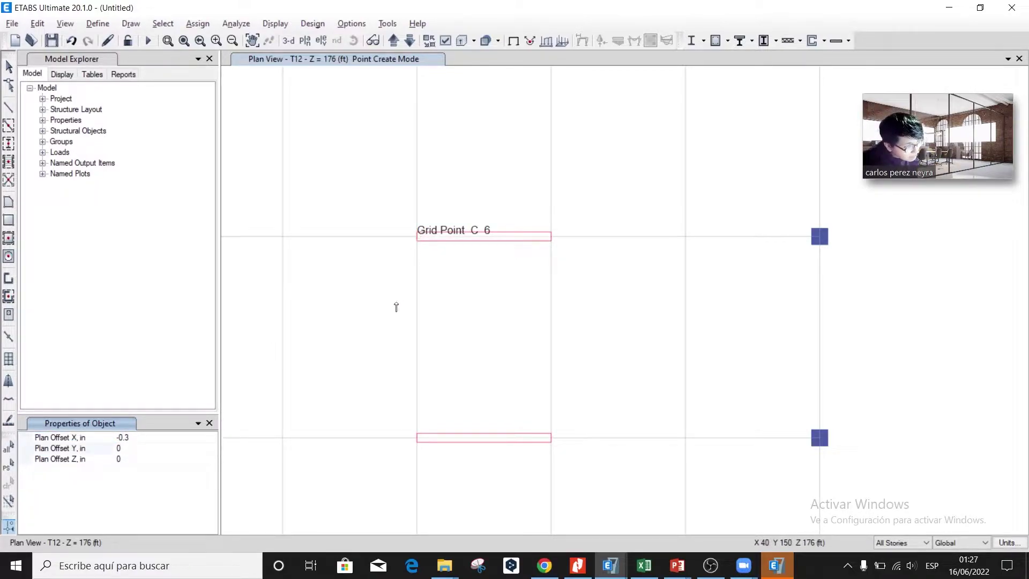
{"action": "left_click", "coordinate": [139, 436]}
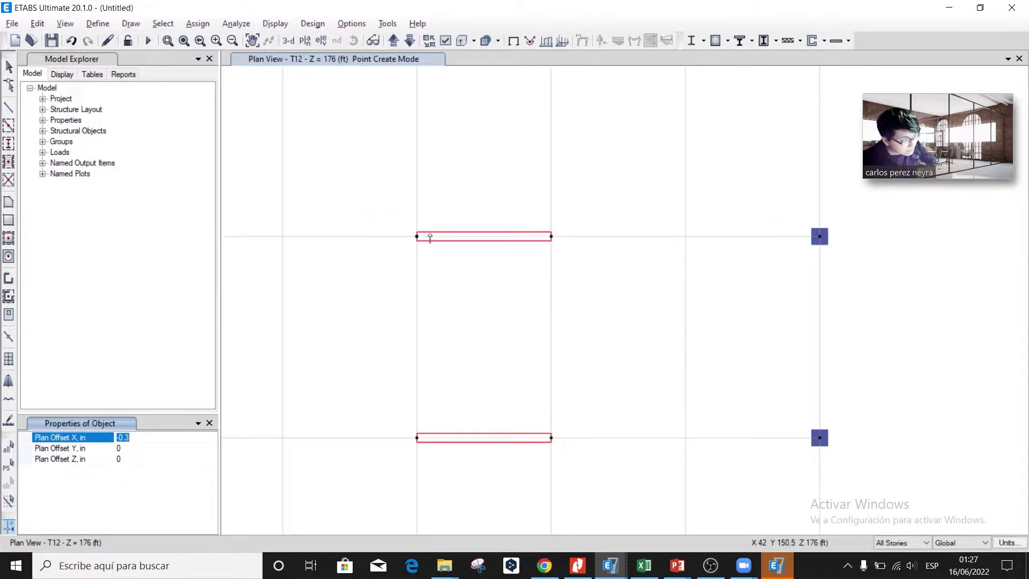
{"action": "scroll", "coordinate": [423, 235], "scroll_direction": "up", "scroll_amount": 5}
{"action": "scroll", "coordinate": [339, 258], "scroll_direction": "up", "scroll_amount": 3}
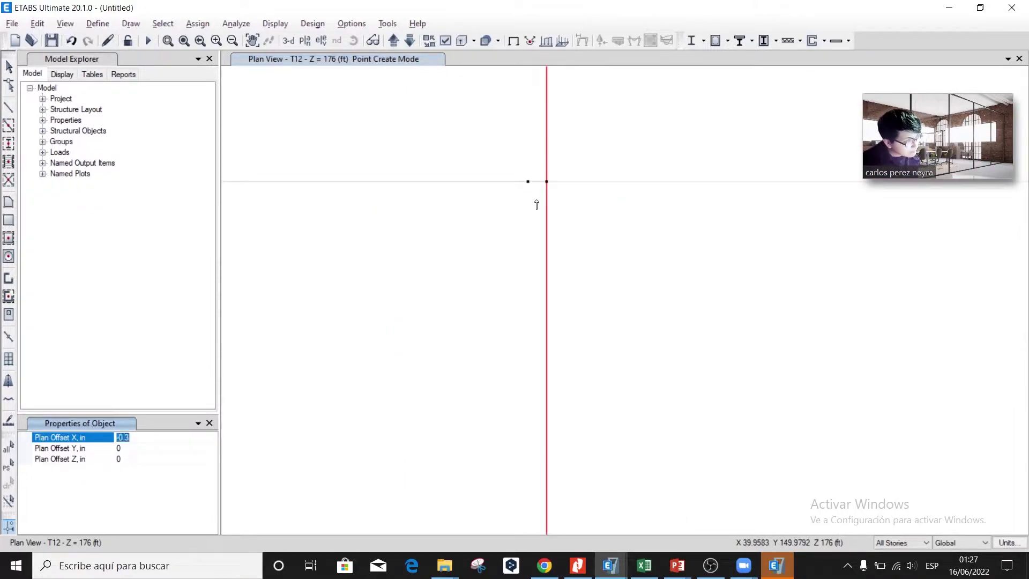
- Delete the joint placed just beside the wall end at grid point C-6
{"action": "left_click", "coordinate": [9, 66]}
{"action": "left_click_drag", "start_coordinate": [530, 197], "coordinate": [510, 163]}
{"action": "scroll", "coordinate": [507, 192], "scroll_direction": "down", "scroll_amount": 5}
- Draw a joint with a plan offset of -30 in in X from grid point C-6
{"action": "left_click", "coordinate": [127, 24]}
{"action": "left_click", "coordinate": [188, 120]}
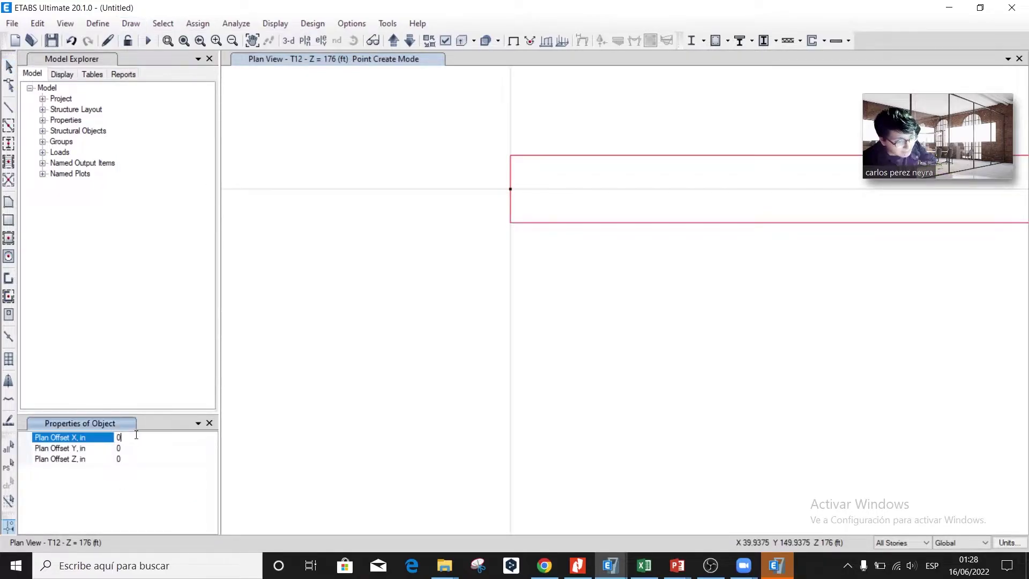
{"action": "key", "text": "Tab"}
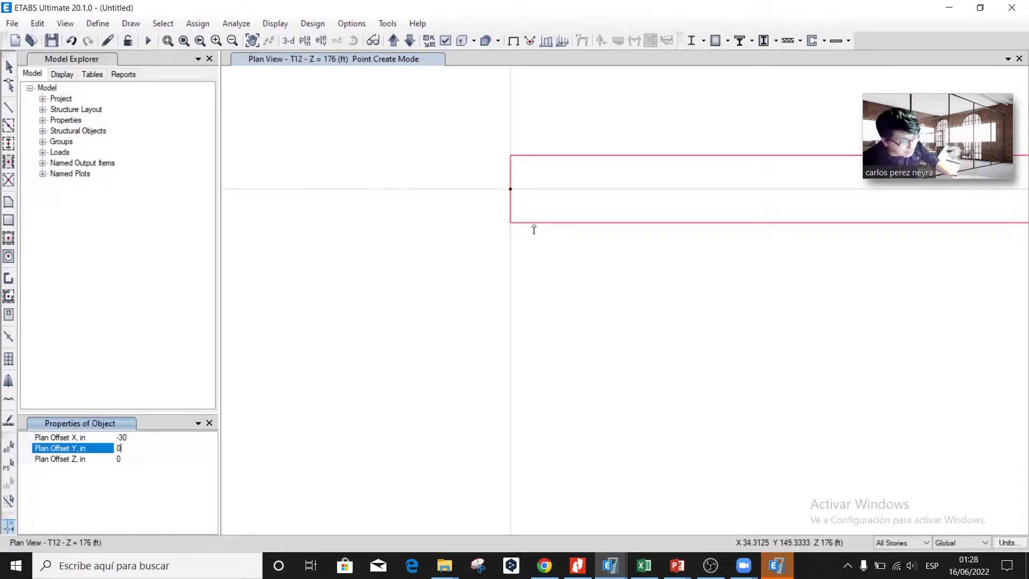
{"action": "left_click", "coordinate": [511, 190]}
{"action": "scroll", "coordinate": [491, 276], "scroll_direction": "down", "scroll_amount": 4}
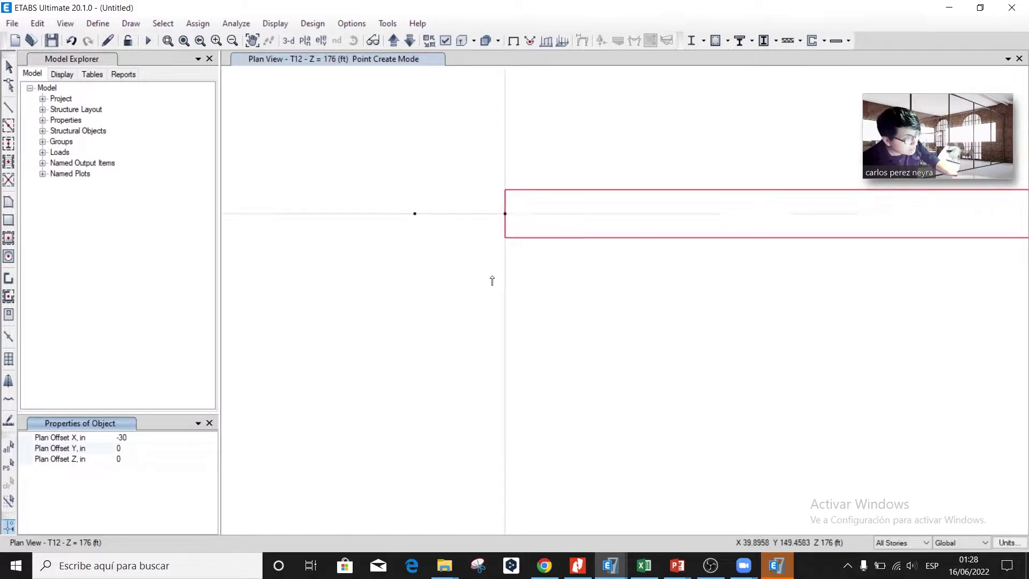
- Draw a joint with a plan offset of 30 in in X from grid point D-6
{"action": "left_click", "coordinate": [127, 441]}
{"action": "type", "text": "3"}
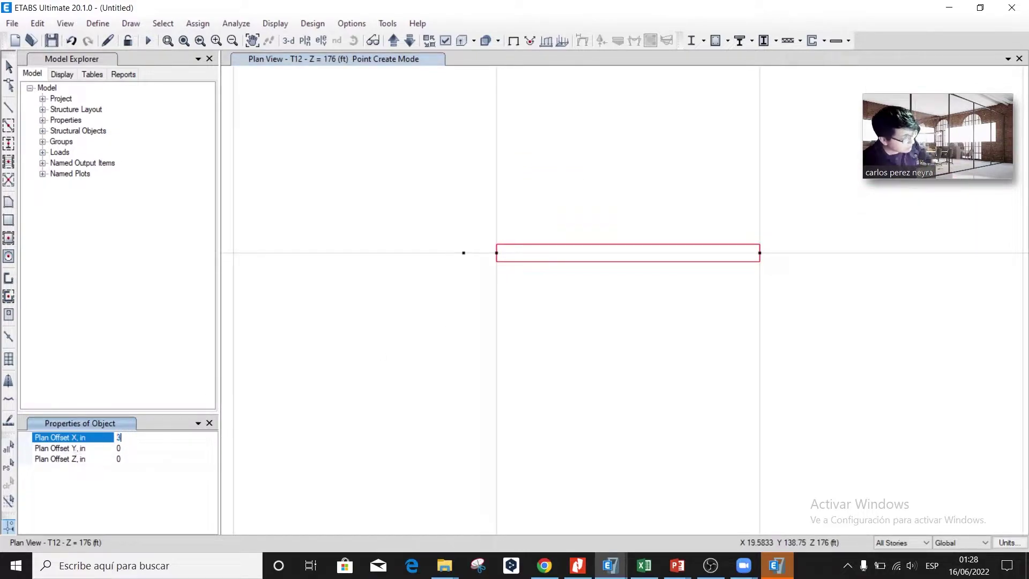
{"action": "left_click", "coordinate": [145, 444]}
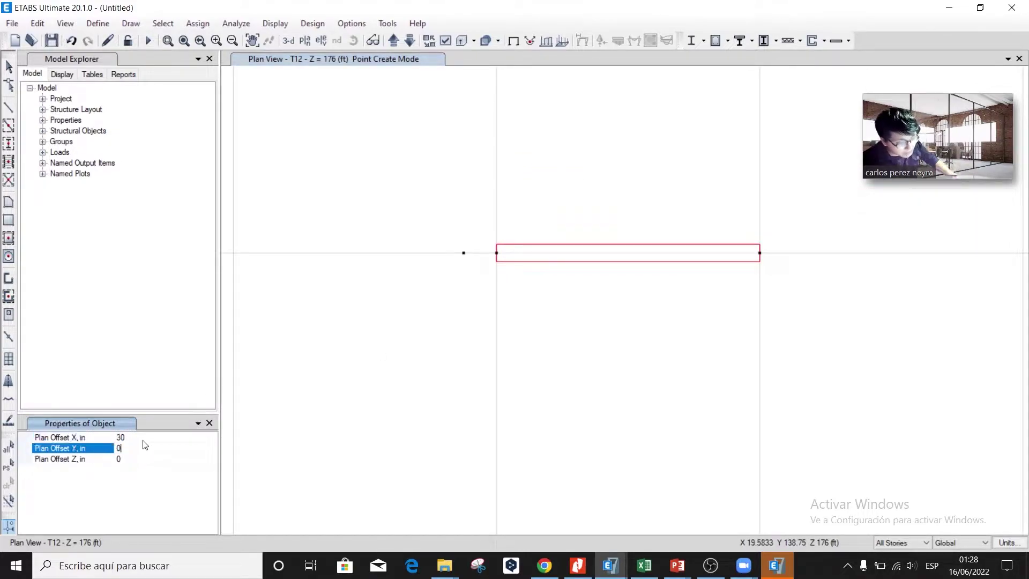
{"action": "left_click", "coordinate": [759, 252]}
- Draw Muros_16inch pier wall segments on grid 6 from grid points C and D outward to the two offset joints
{"action": "left_click", "coordinate": [7, 280]}
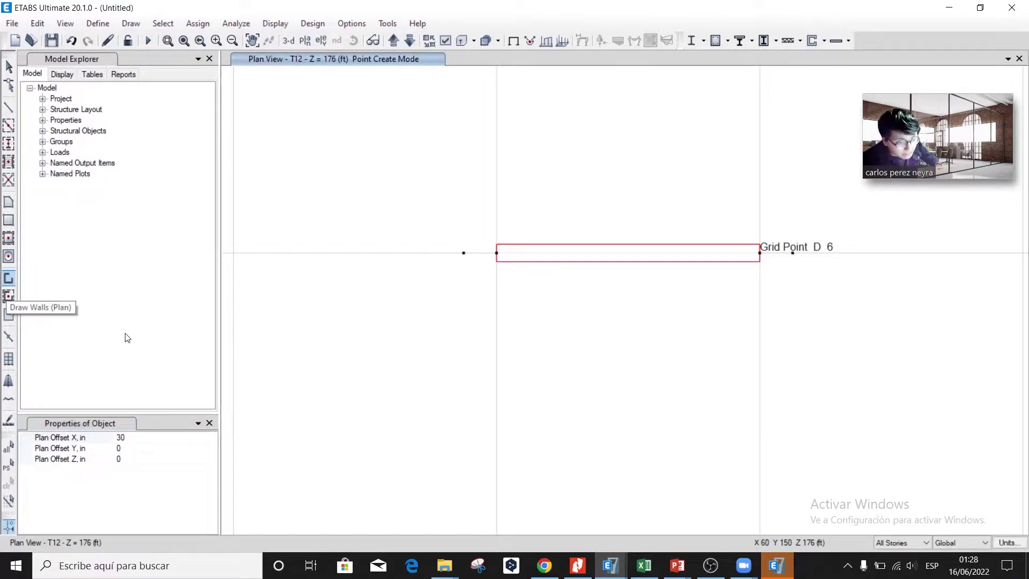
{"action": "left_click", "coordinate": [497, 253]}
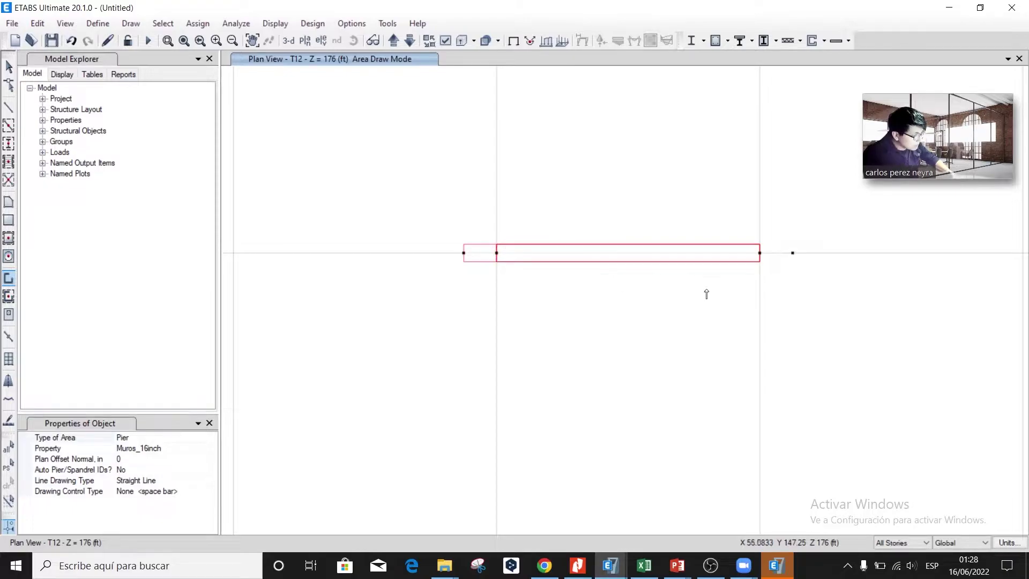
{"action": "left_click", "coordinate": [793, 253]}
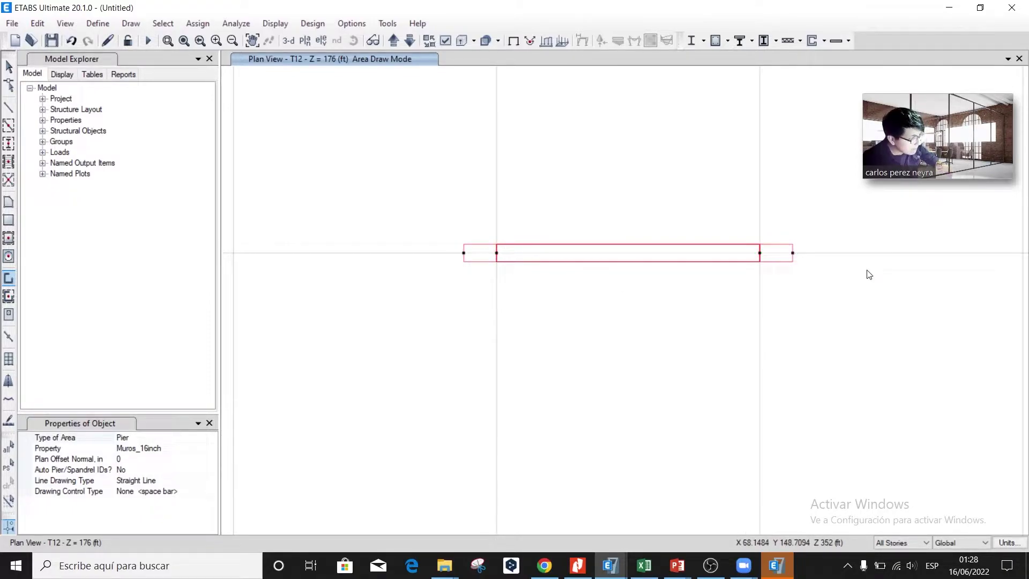
{"action": "key", "text": "Escape"}
{"action": "left_click", "coordinate": [8, 145]}
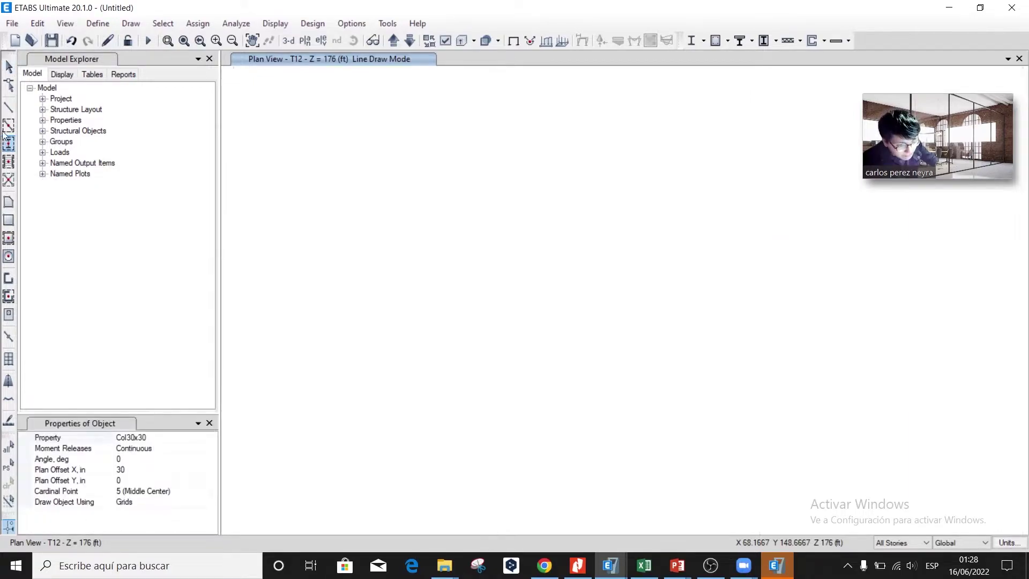
{"action": "left_click", "coordinate": [9, 276]}
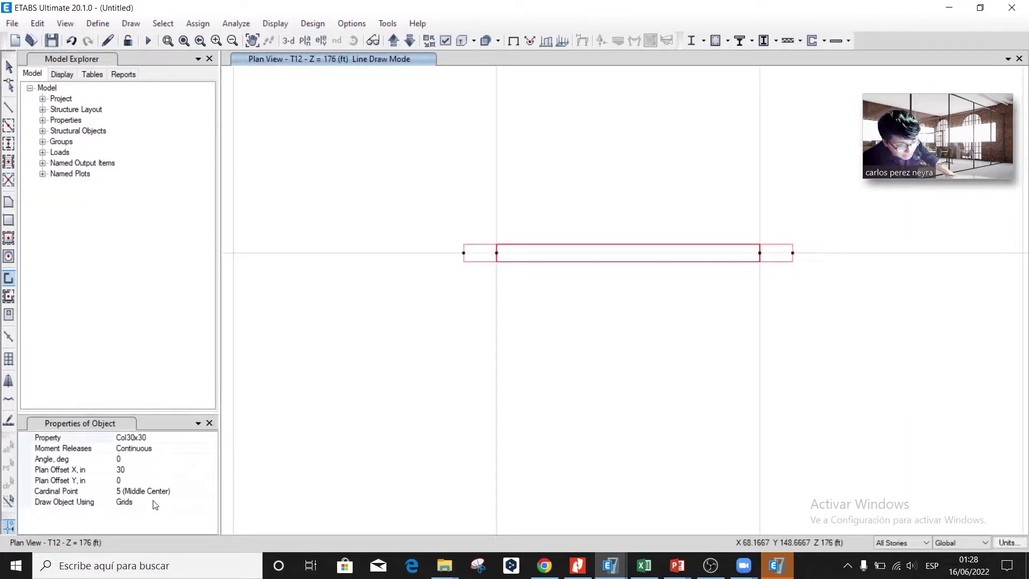
{"action": "key", "text": "alt+d"}
{"action": "key", "text": "Down"}
{"action": "key", "text": "Down"}
{"action": "key", "text": "Return"}
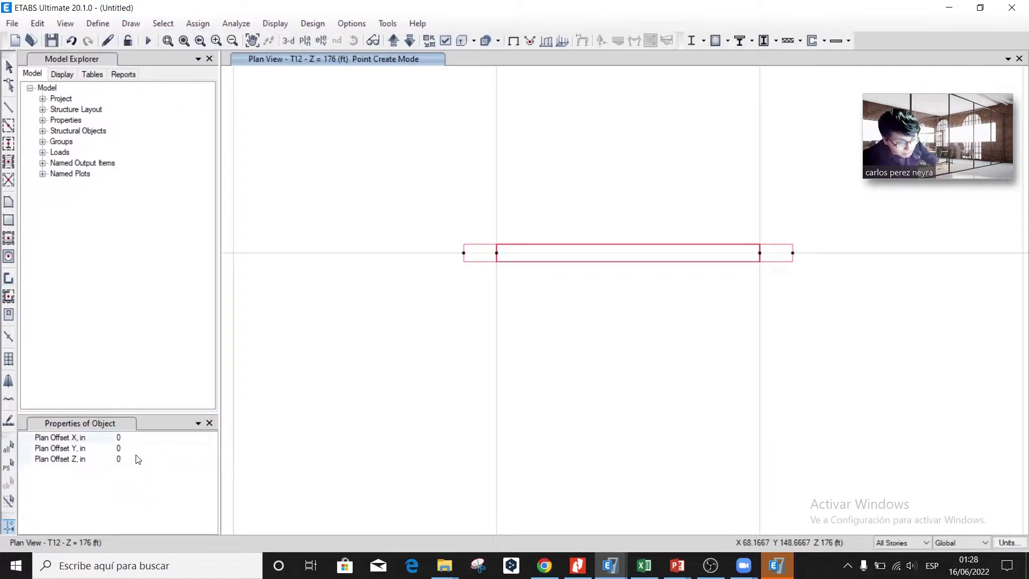
{"action": "scroll", "coordinate": [404, 322], "scroll_direction": "down", "scroll_amount": 5}
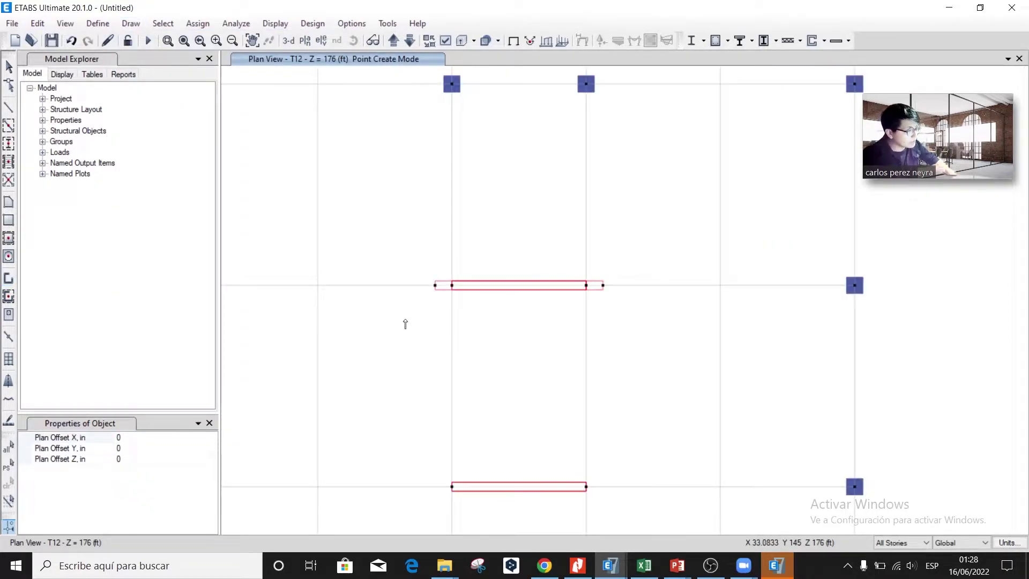
{"action": "middle_click_drag", "start_coordinate": [466, 142], "coordinate": [460, 226]}
{"action": "key", "text": "Escape"}
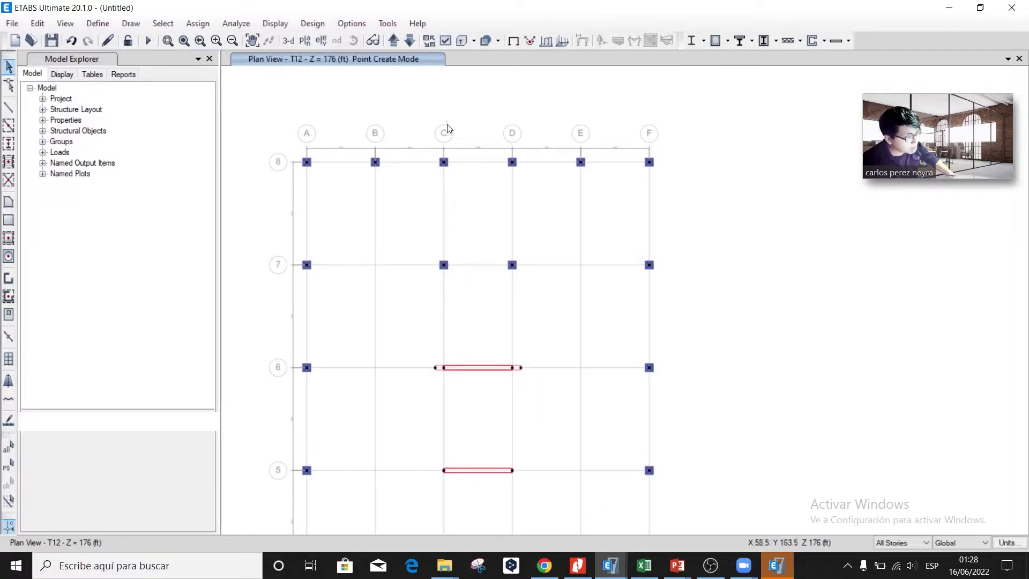
- Assign the Muros_30inch wall section to the two short end segments of the grid 6 wall on all stories
{"action": "left_click", "coordinate": [513, 40]}
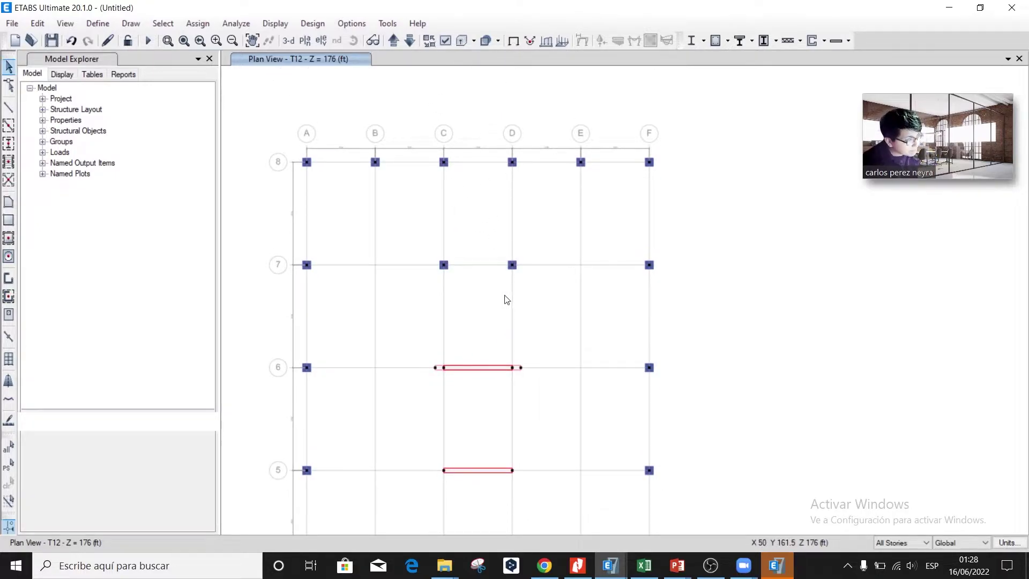
{"action": "scroll", "coordinate": [471, 381], "scroll_direction": "up", "scroll_amount": 2}
{"action": "scroll", "coordinate": [418, 375], "scroll_direction": "up", "scroll_amount": 2}
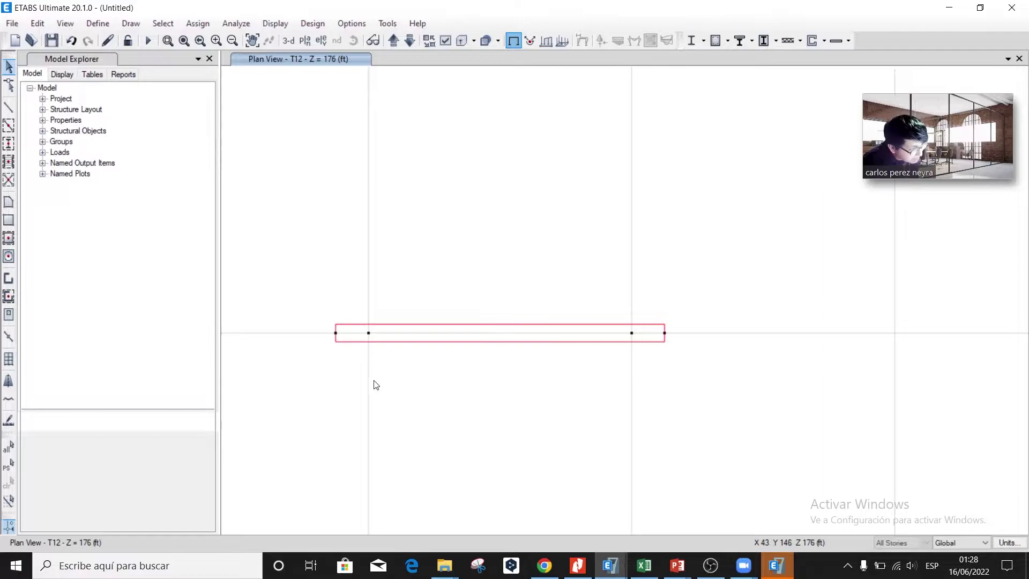
{"action": "left_click", "coordinate": [343, 331]}
{"action": "left_click", "coordinate": [646, 333]}
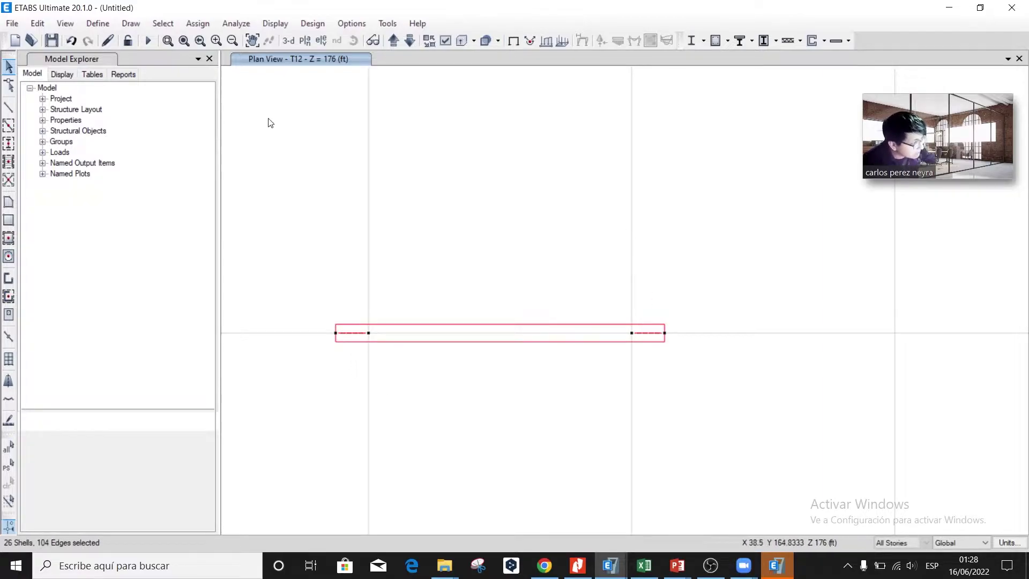
{"action": "left_click", "coordinate": [209, 24]}
{"action": "mouse_move", "coordinate": [241, 74]}
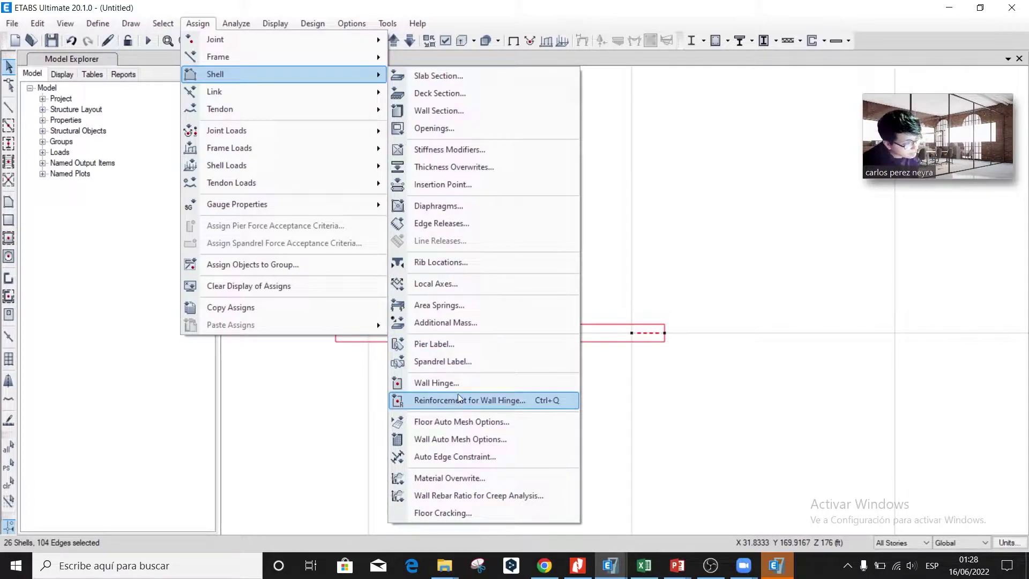
{"action": "left_click", "coordinate": [467, 110]}
{"action": "left_click", "coordinate": [456, 196]}
{"action": "left_click", "coordinate": [459, 422]}
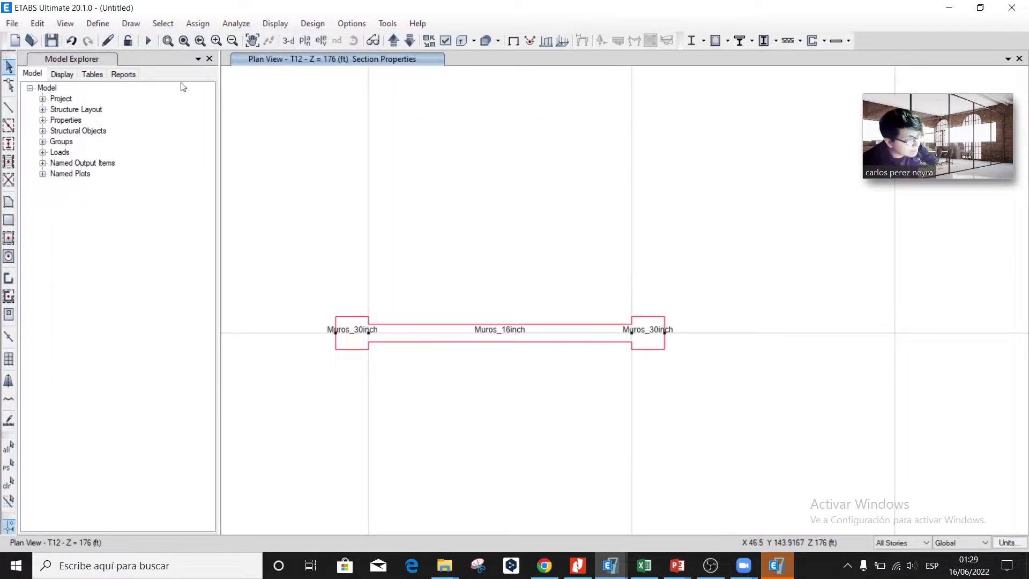
- Save the model as EjemploYoutube in the ETABS_FEMAP1051 folder
{"action": "key", "text": "ctrl+s"}
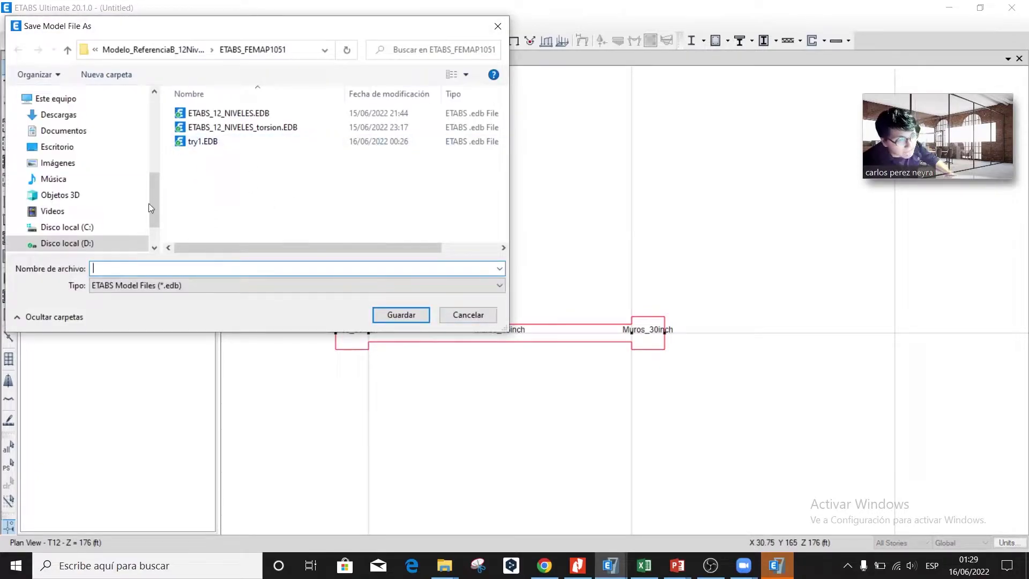
{"action": "left_click", "coordinate": [217, 141]}
{"action": "left_click_drag", "start_coordinate": [124, 268], "coordinate": [93, 266]}
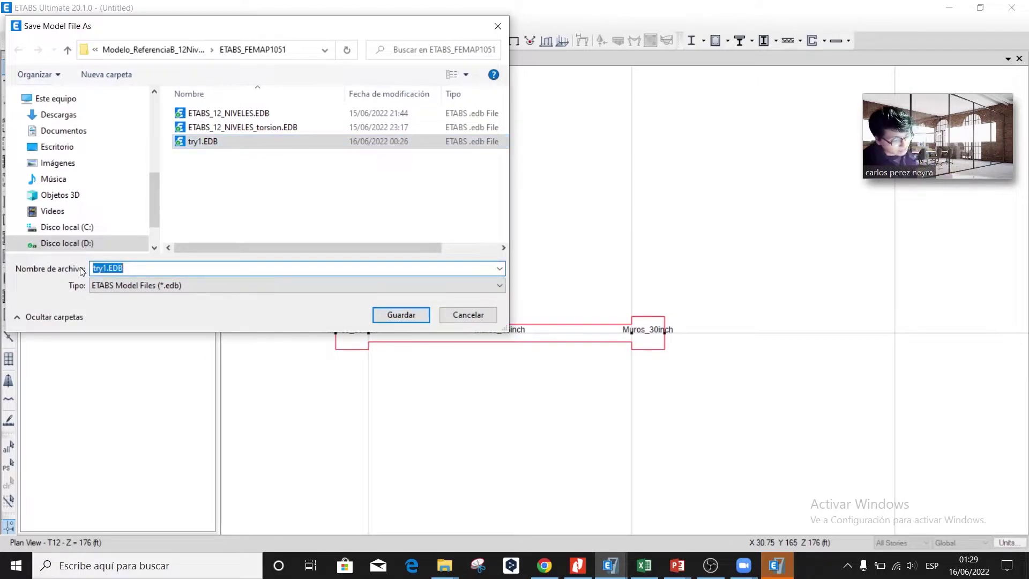
{"action": "type", "text": "Ejemplo"}
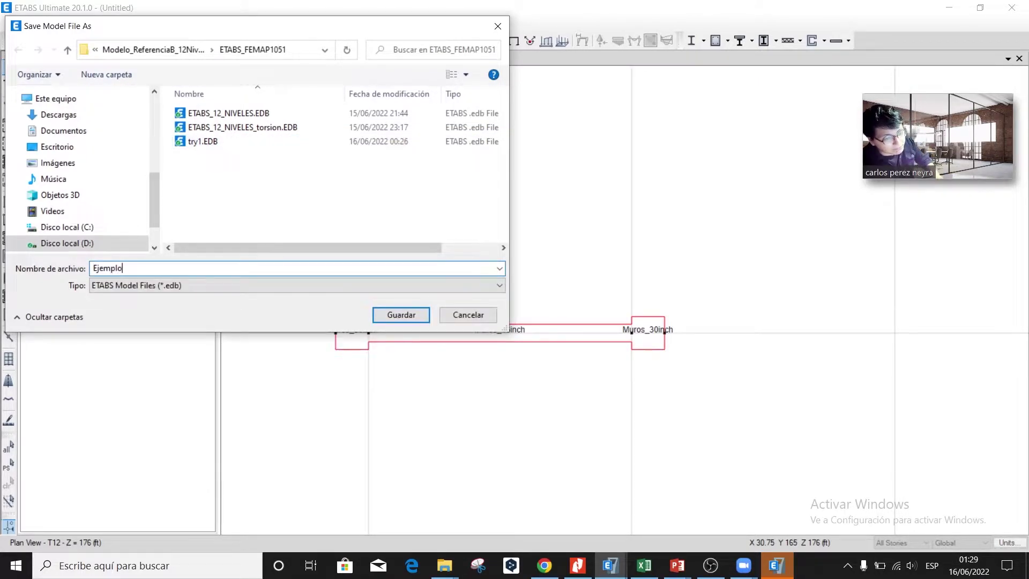
{"action": "type", "text": "Youtube"}
{"action": "key", "text": "Return"}
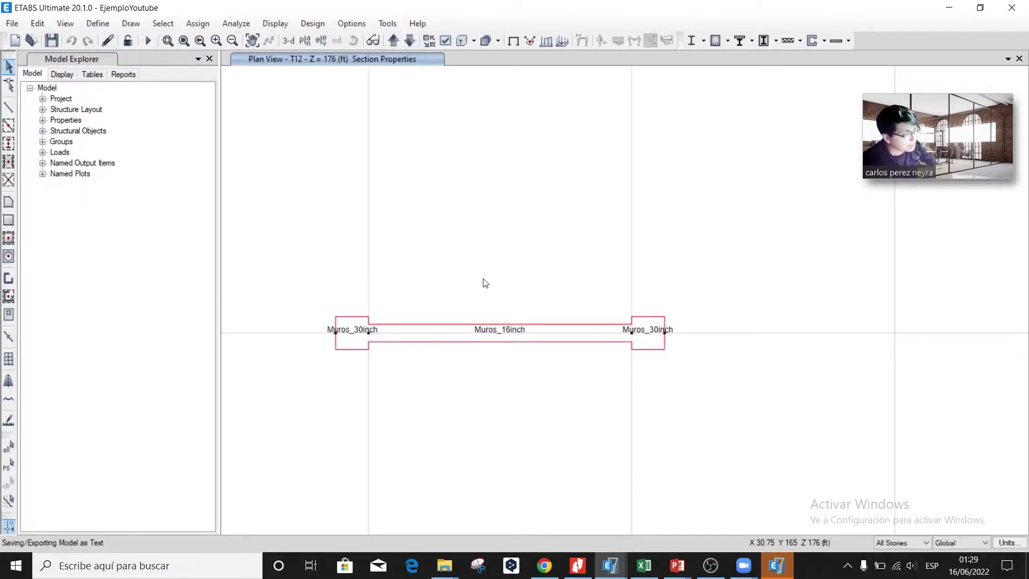
- Replicate the two Muros_30inch end walls of grid 6 linearly 3 times at dy -30 ft, picking grid points C-6 and C-5 for the increment
{"action": "scroll", "coordinate": [479, 282], "scroll_direction": "down", "scroll_amount": 3}
{"action": "scroll", "coordinate": [439, 311], "scroll_direction": "up", "scroll_amount": 3}
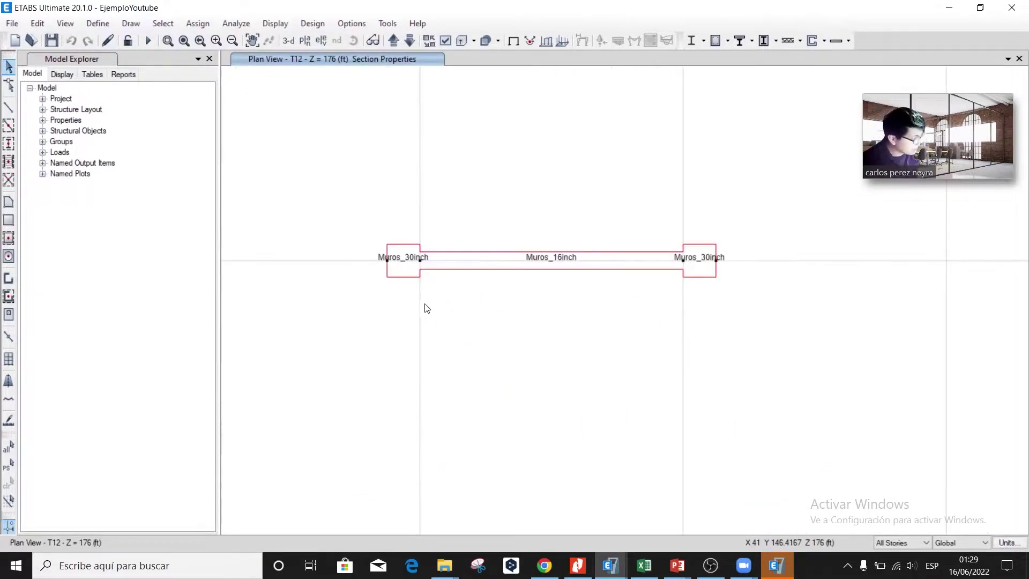
{"action": "left_click", "coordinate": [400, 266]}
{"action": "left_click", "coordinate": [704, 248]}
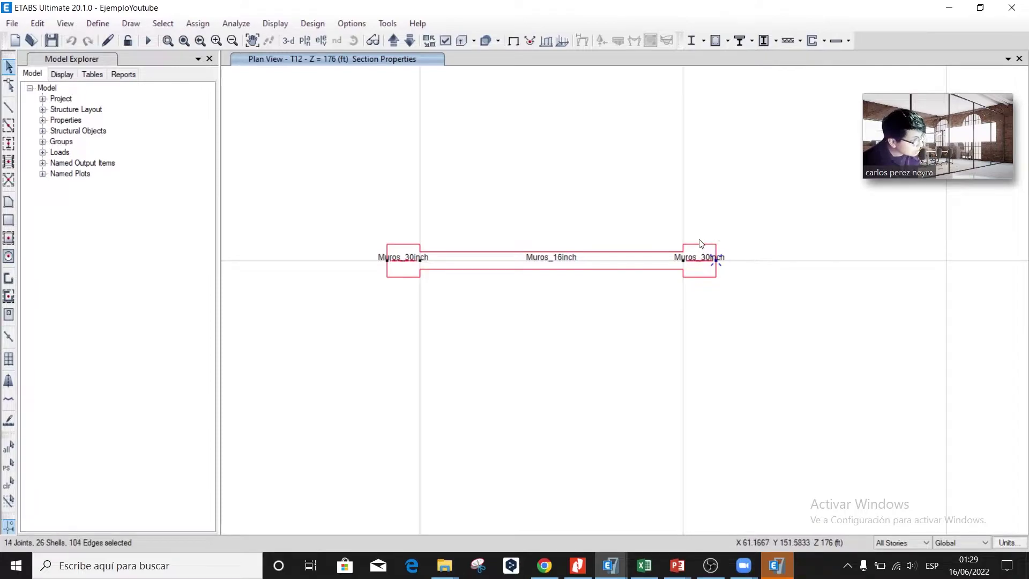
{"action": "scroll", "coordinate": [705, 284], "scroll_direction": "down", "scroll_amount": 5}
{"action": "scroll", "coordinate": [536, 239], "scroll_direction": "up", "scroll_amount": 2}
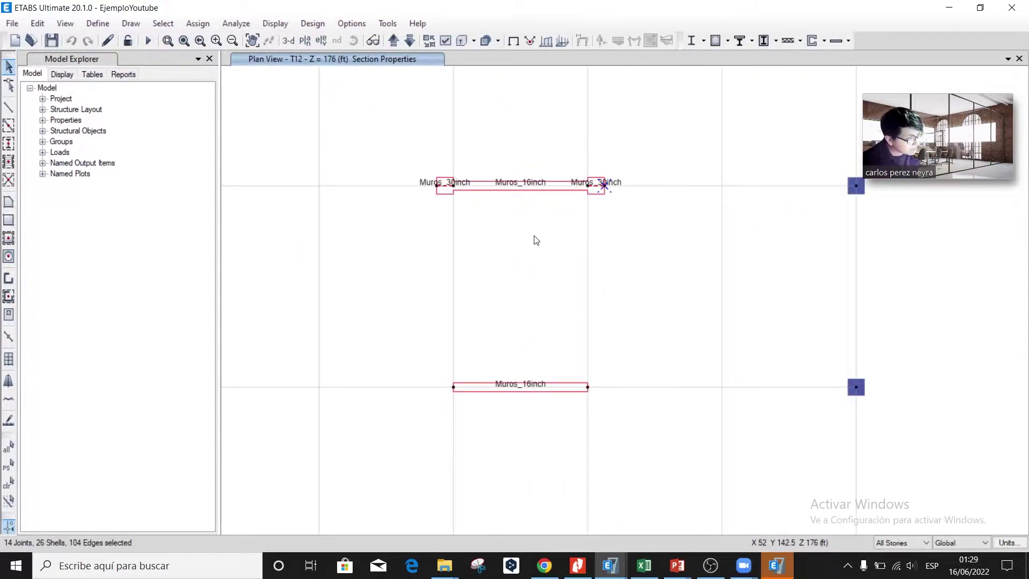
{"action": "key", "text": "ctrl+r"}
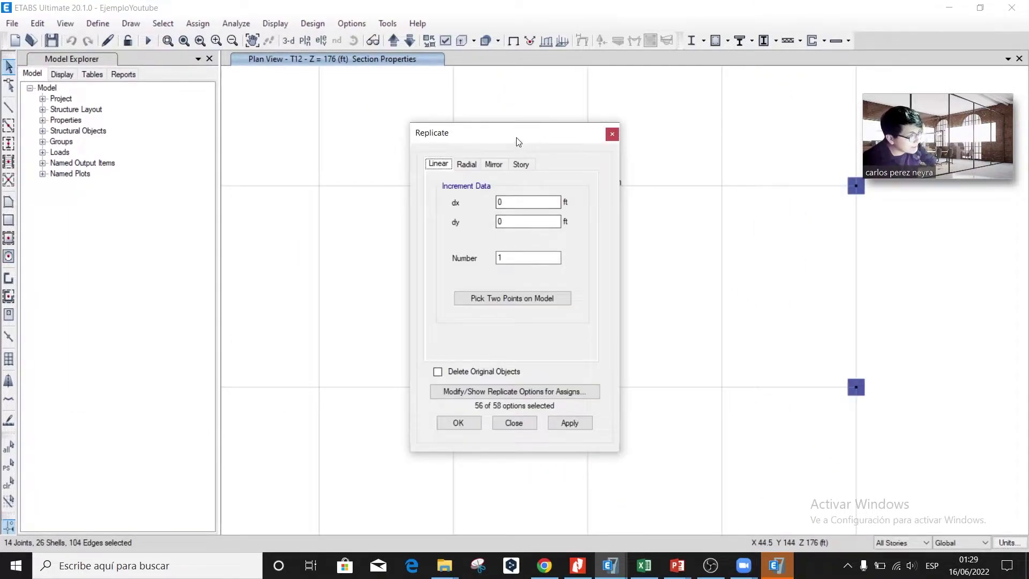
{"action": "left_click_drag", "start_coordinate": [519, 142], "coordinate": [800, 125]}
{"action": "left_click", "coordinate": [771, 281]}
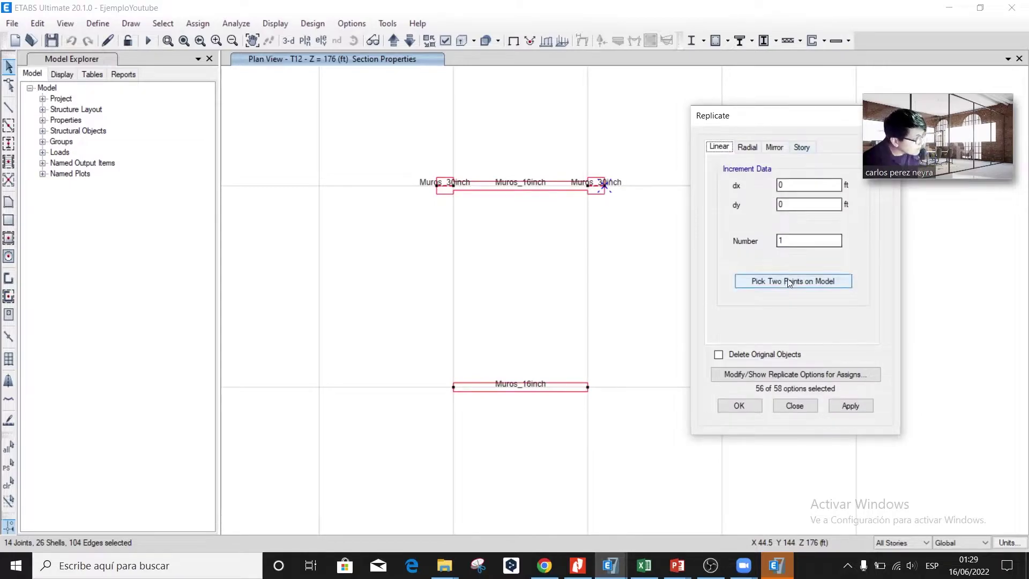
{"action": "left_click", "coordinate": [453, 184]}
{"action": "left_click", "coordinate": [453, 391]}
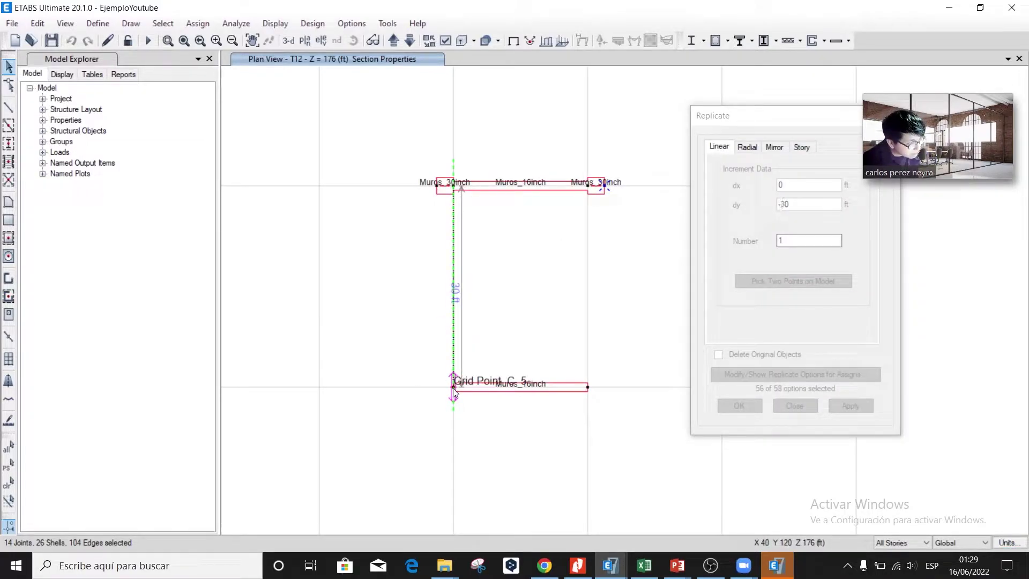
{"action": "scroll", "coordinate": [516, 382], "scroll_direction": "down", "scroll_amount": 2}
{"action": "middle_click_drag", "start_coordinate": [601, 402], "coordinate": [533, 221]}
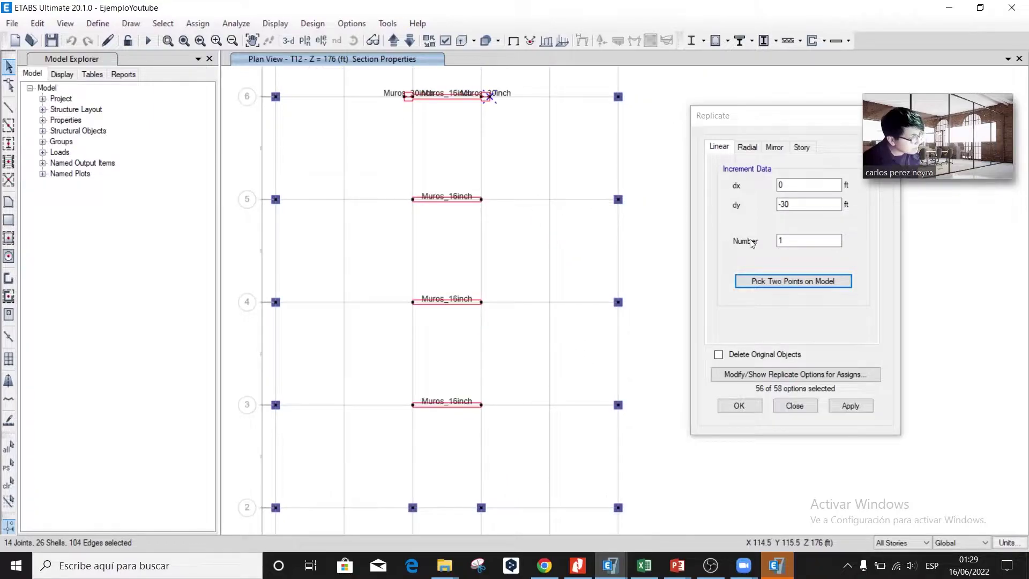
{"action": "double_click", "coordinate": [782, 240]}
{"action": "type", "text": "3"}
{"action": "left_click", "coordinate": [849, 405]}
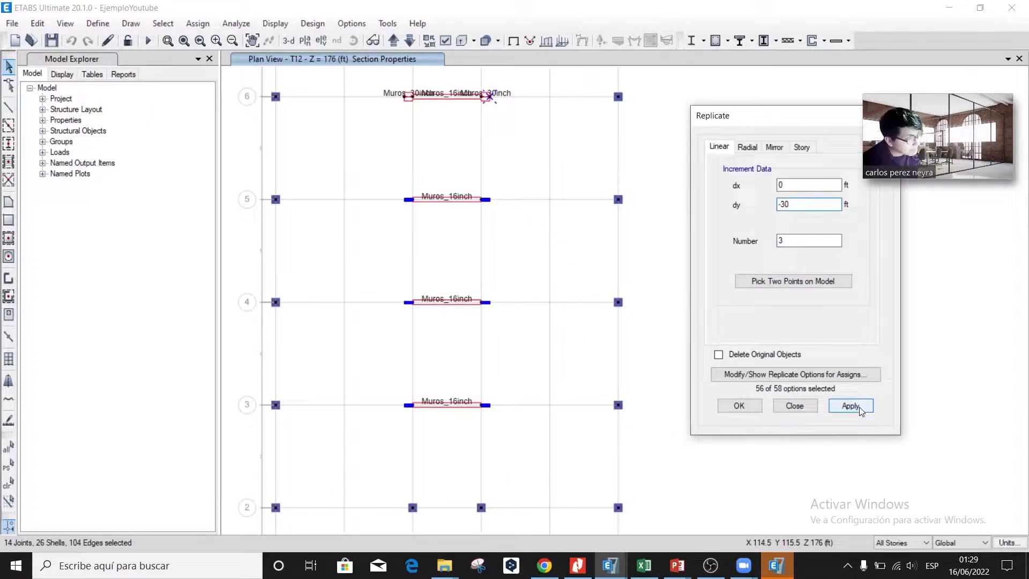
{"action": "left_click", "coordinate": [738, 405]}
- Clear the section property labels from the plan and hide the columns and walls in the view
{"action": "left_click", "coordinate": [513, 42]}
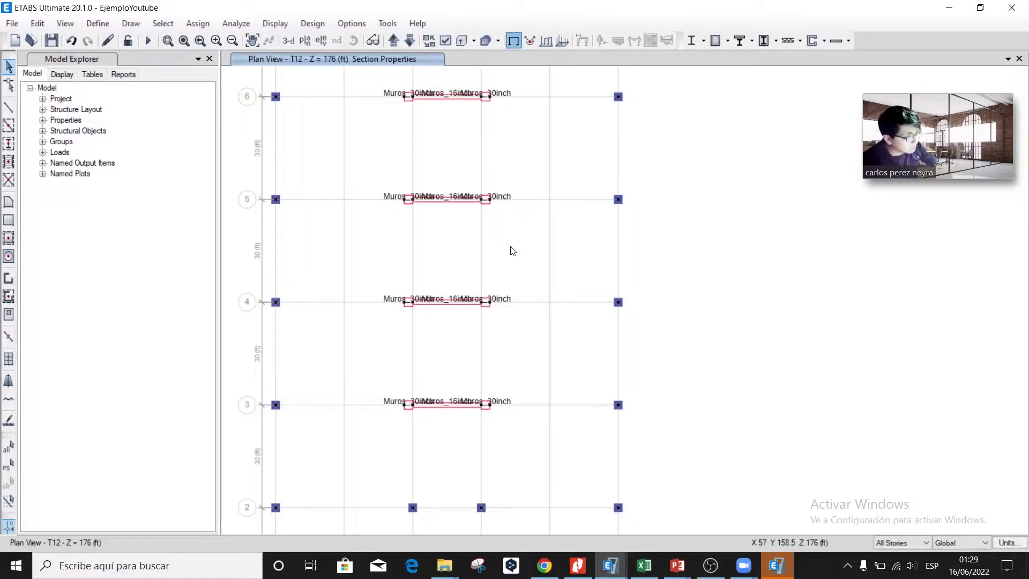
{"action": "scroll", "coordinate": [511, 249], "scroll_direction": "down", "scroll_amount": 2}
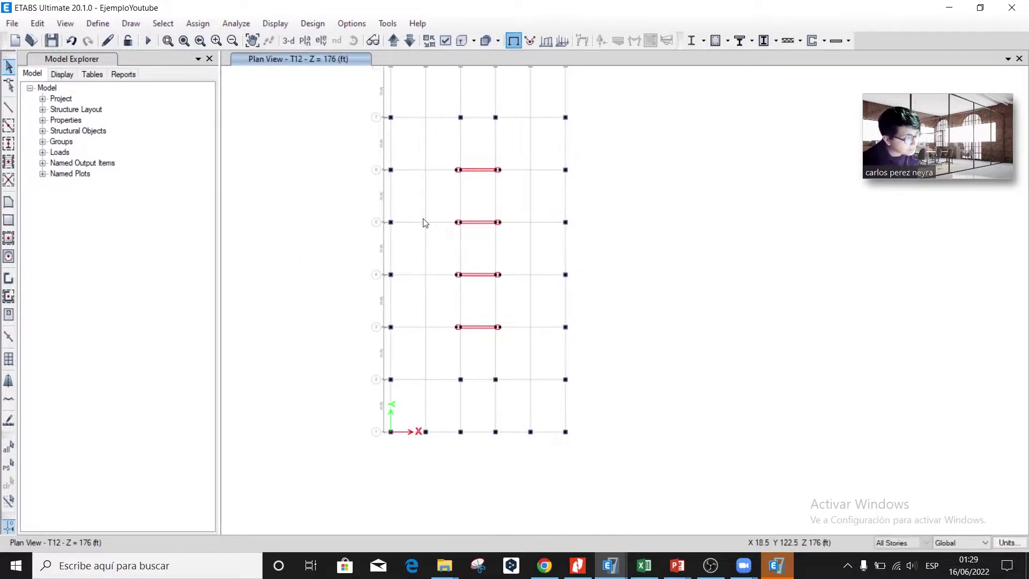
{"action": "middle_click_drag", "start_coordinate": [425, 222], "coordinate": [418, 253]}
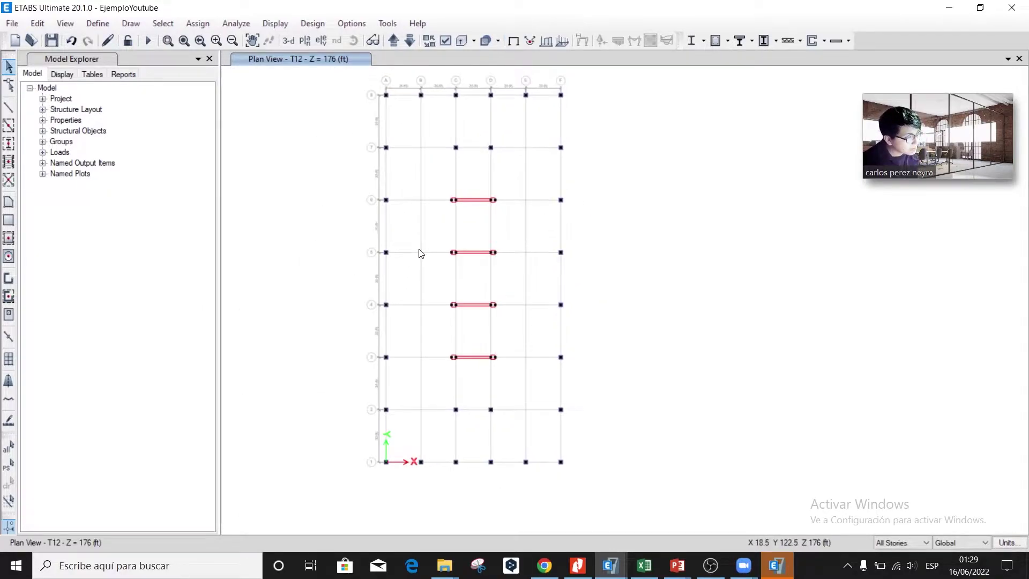
{"action": "left_click", "coordinate": [445, 41]}
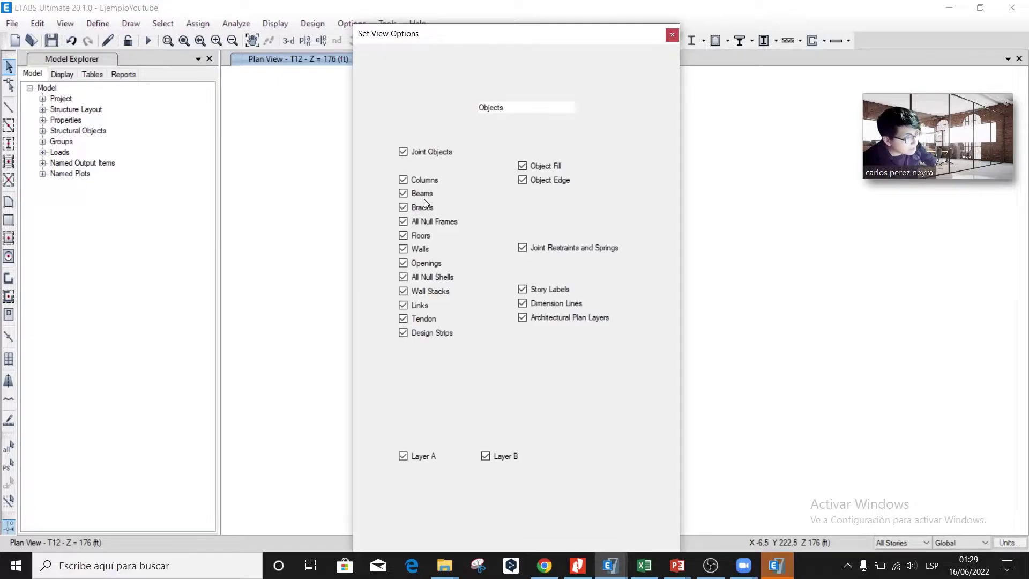
{"action": "left_click_drag", "start_coordinate": [488, 44], "coordinate": [699, 6]}
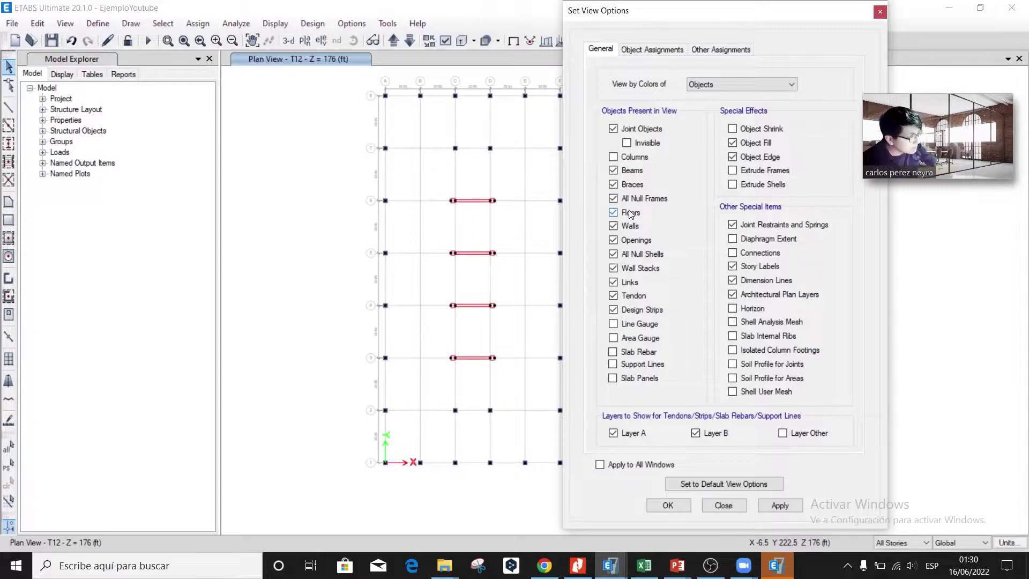
{"action": "left_click", "coordinate": [779, 505]}
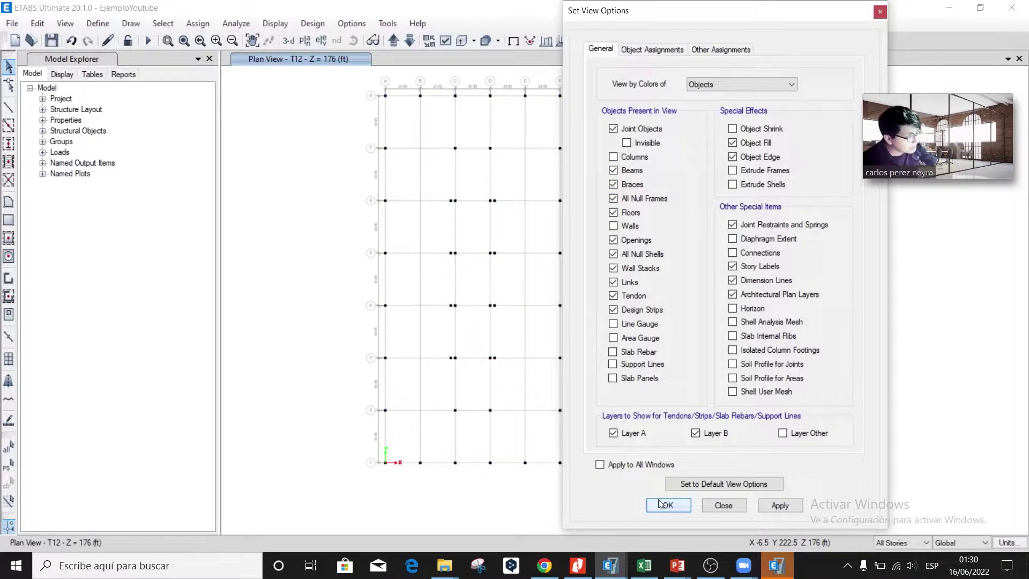
{"action": "left_click", "coordinate": [663, 505]}
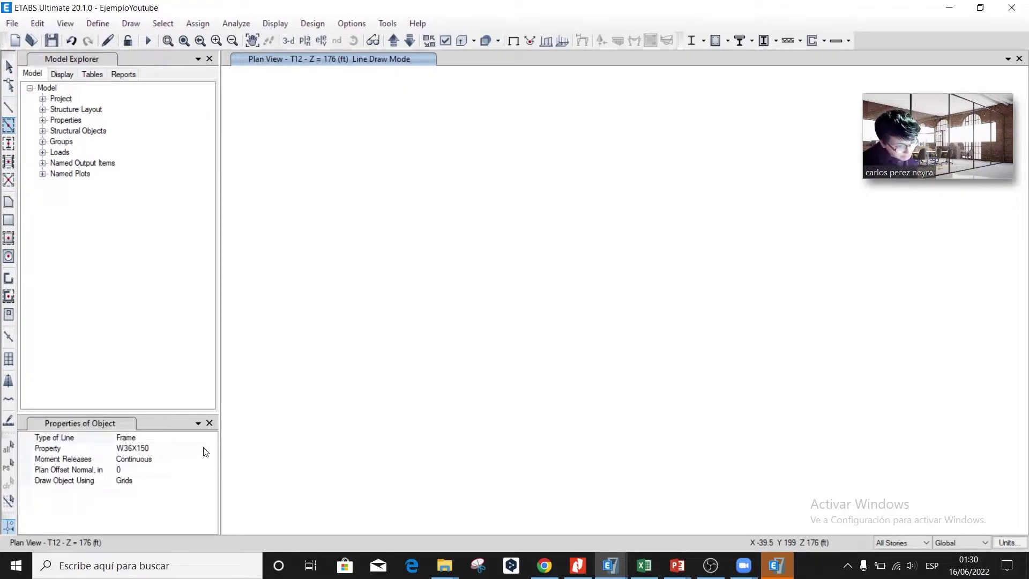
- Draw Viga_24x32 continuous frame beams along all grid lines from A to F and 1 to 8 on all stories
{"action": "left_click", "coordinate": [211, 448]}
{"action": "left_click", "coordinate": [159, 470]}
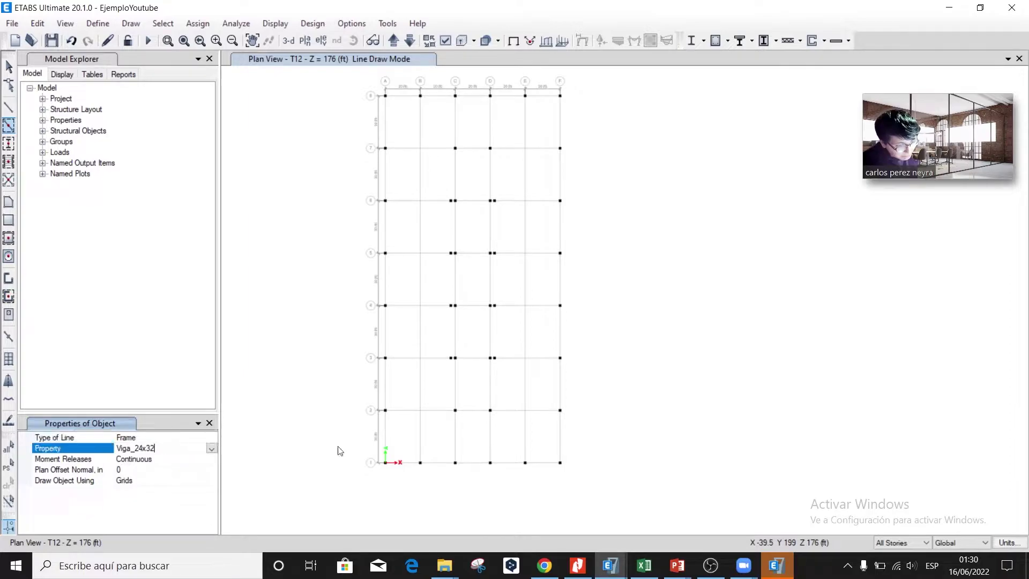
{"action": "left_click_drag", "start_coordinate": [614, 487], "coordinate": [348, 87]}
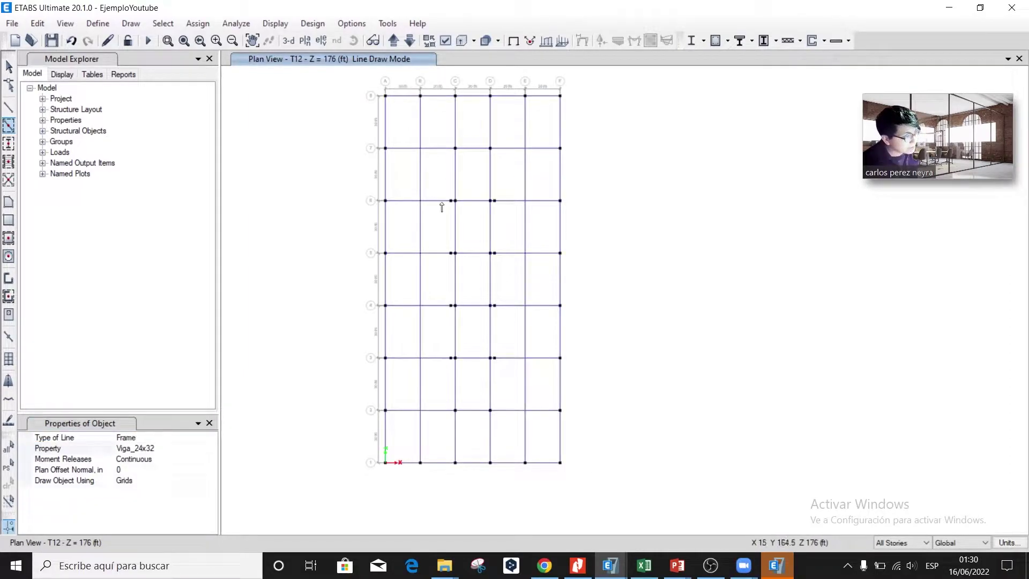
{"action": "key", "text": "Escape"}
- Show the columns and walls again and delete the beams overlapping the walls between grids C and D on grids 3 to 6
{"action": "left_click", "coordinate": [445, 41]}
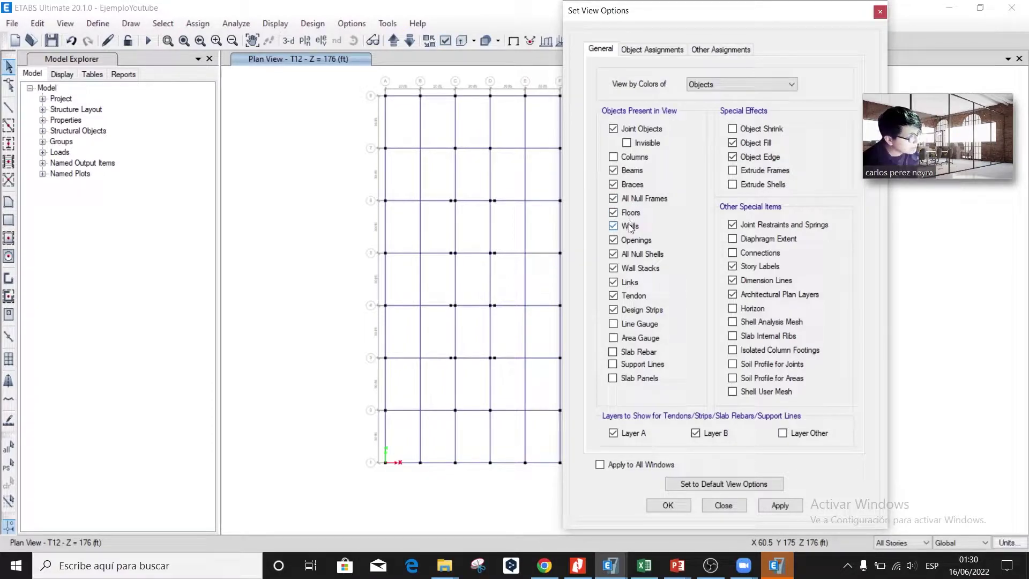
{"action": "left_click", "coordinate": [668, 504]}
{"action": "scroll", "coordinate": [479, 330], "scroll_direction": "up", "scroll_amount": 3}
{"action": "left_click", "coordinate": [466, 394]}
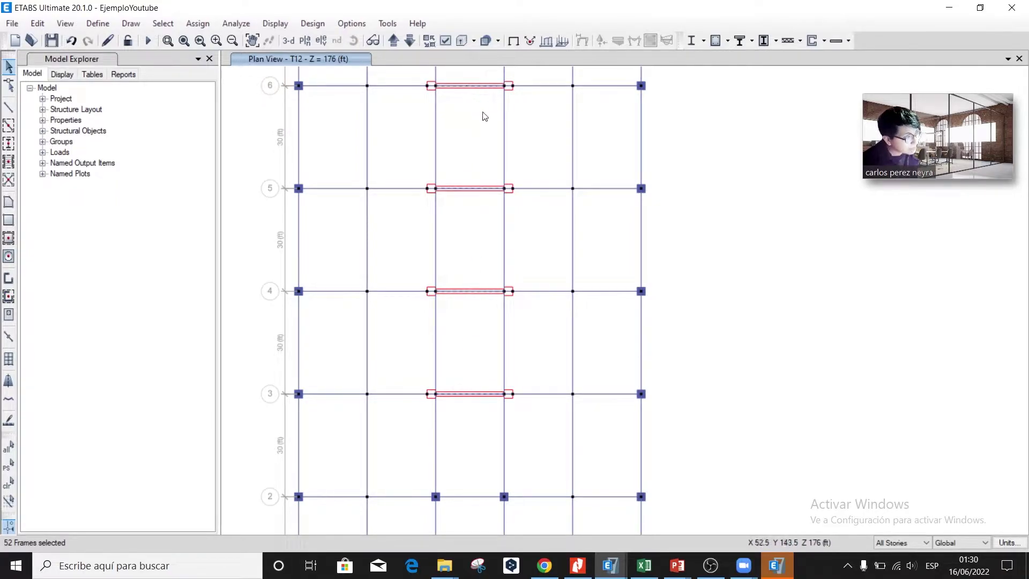
{"action": "key", "text": "ctrl+q"}
- Delete the beams between grids A and C on grids 3 to 6 on all stories
{"action": "scroll", "coordinate": [432, 248], "scroll_direction": "down", "scroll_amount": 3}
{"action": "scroll", "coordinate": [431, 248], "scroll_direction": "up", "scroll_amount": 4}
{"action": "left_click_drag", "start_coordinate": [427, 459], "coordinate": [415, 132]}
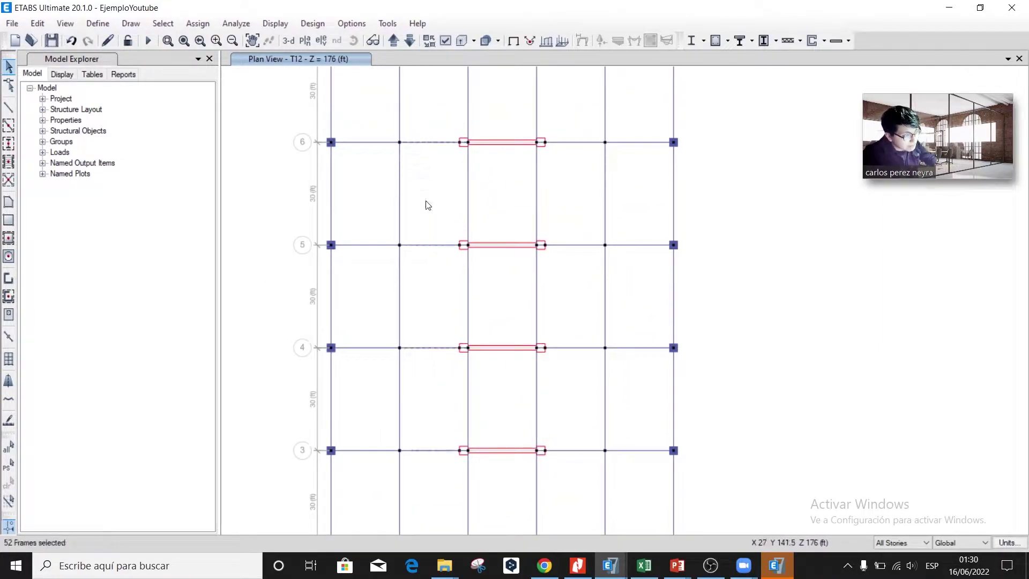
{"action": "left_click_drag", "start_coordinate": [367, 166], "coordinate": [355, 140]}
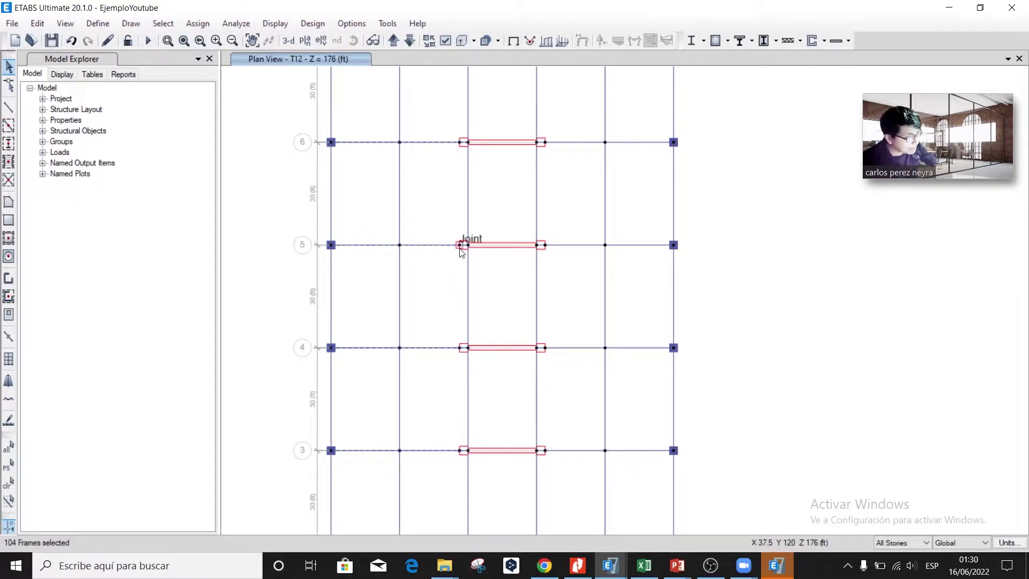
{"action": "key", "text": "Delete"}
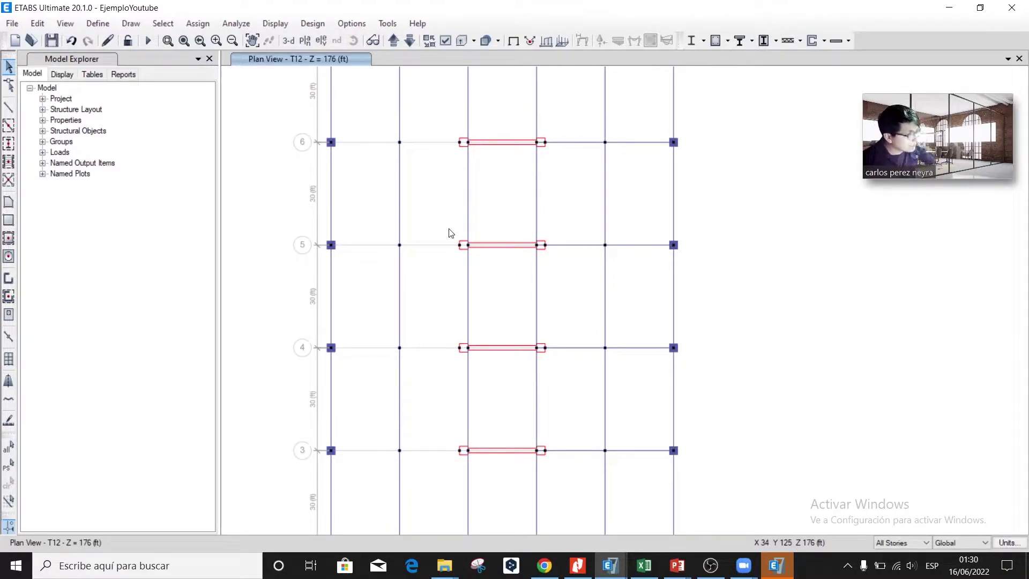
- Switch to the Excel workbook and examine the framing plan for the beam layout around the walls
{"action": "key", "text": "alt+Tab"}
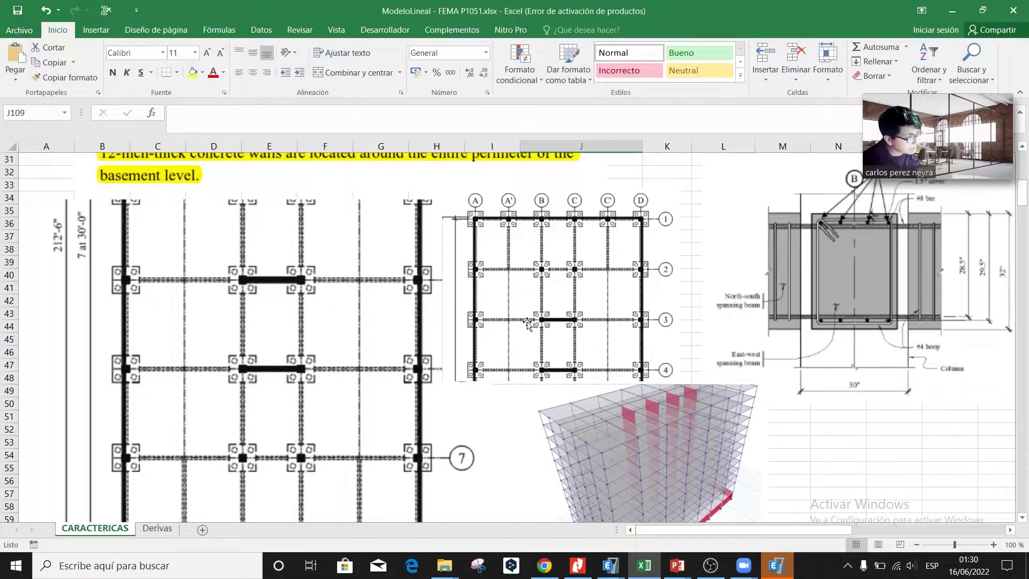
{"action": "scroll", "coordinate": [752, 363], "scroll_direction": "down", "scroll_amount": 10}
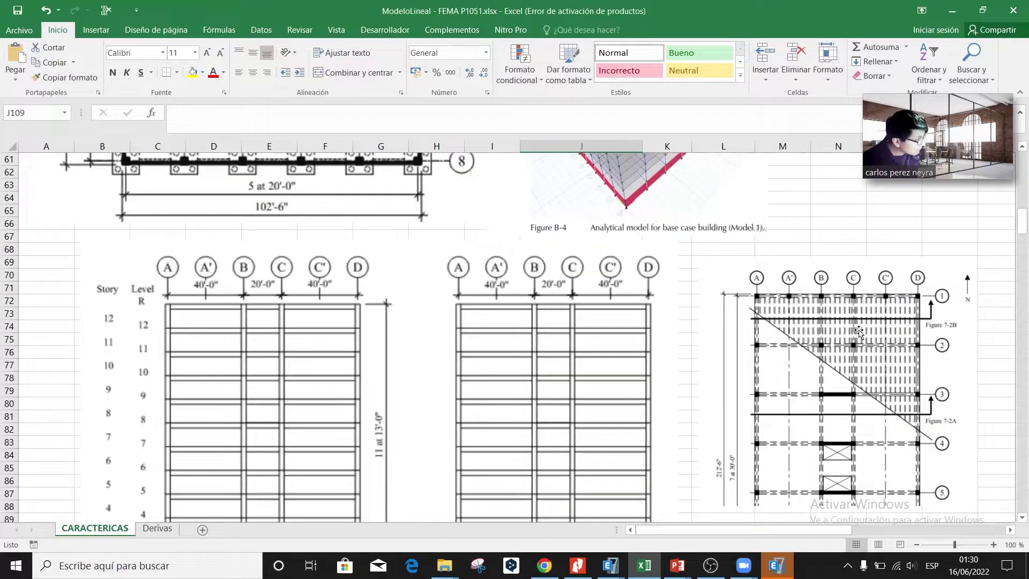
{"action": "scroll", "coordinate": [866, 343], "scroll_direction": "down", "scroll_amount": 1}
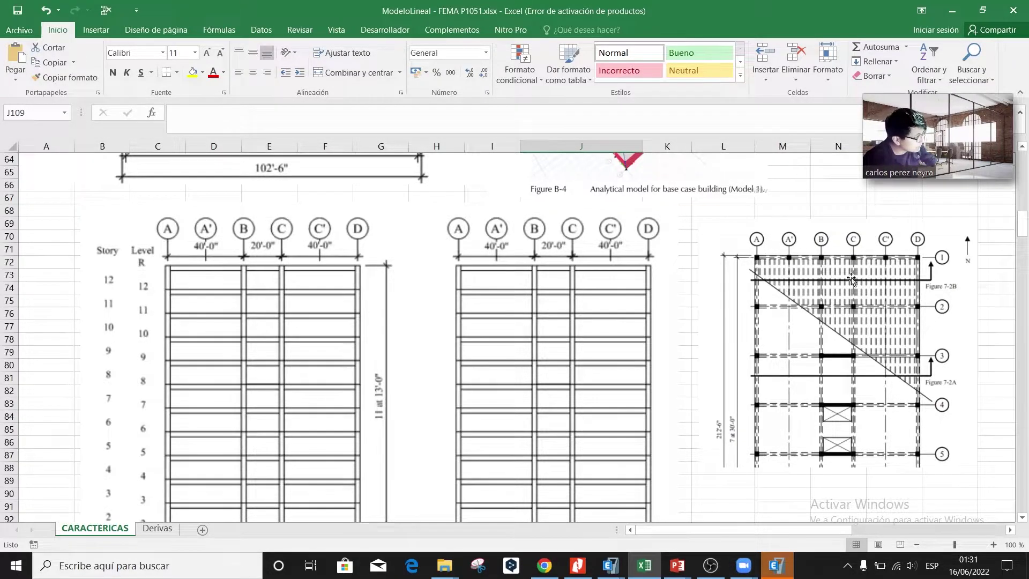
{"action": "left_click", "coordinate": [843, 276]}
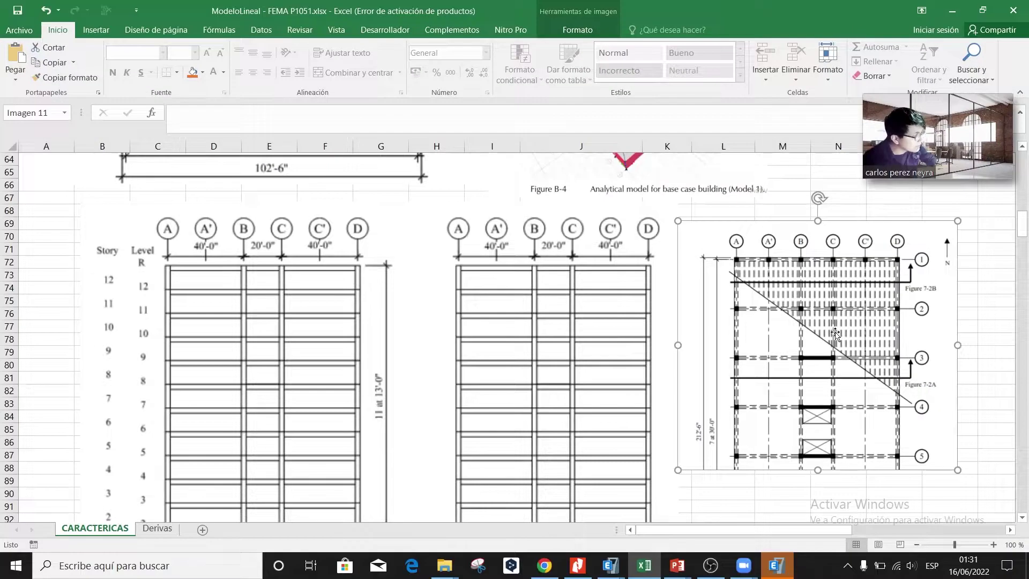
- Switch back to ETABS and delete the beams along grid B from grid 2 to grid 8 on all stories, checking the workbook's framing plan
{"action": "key", "text": "alt+Tab"}
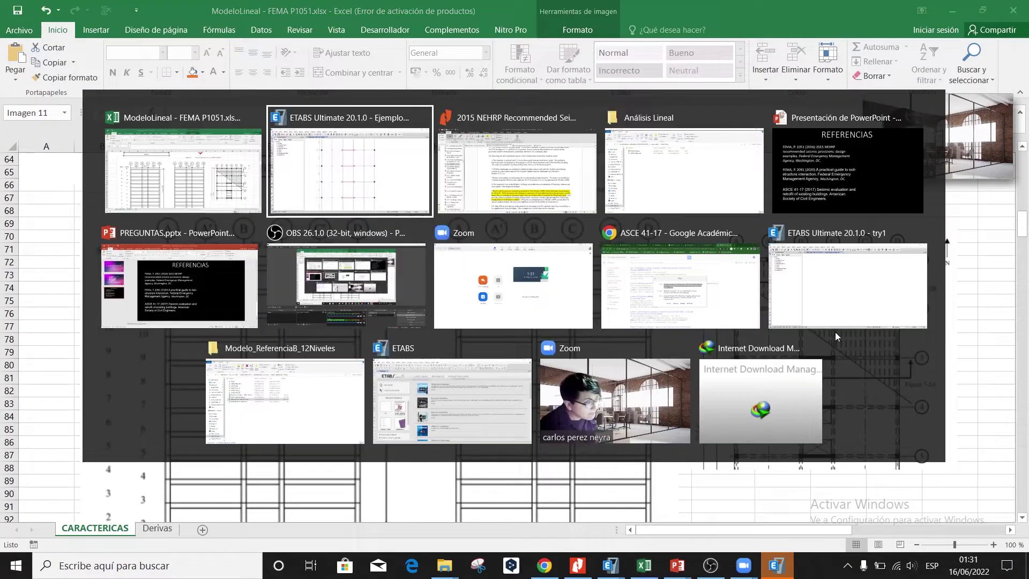
{"action": "scroll", "coordinate": [413, 490], "scroll_direction": "down", "scroll_amount": 3}
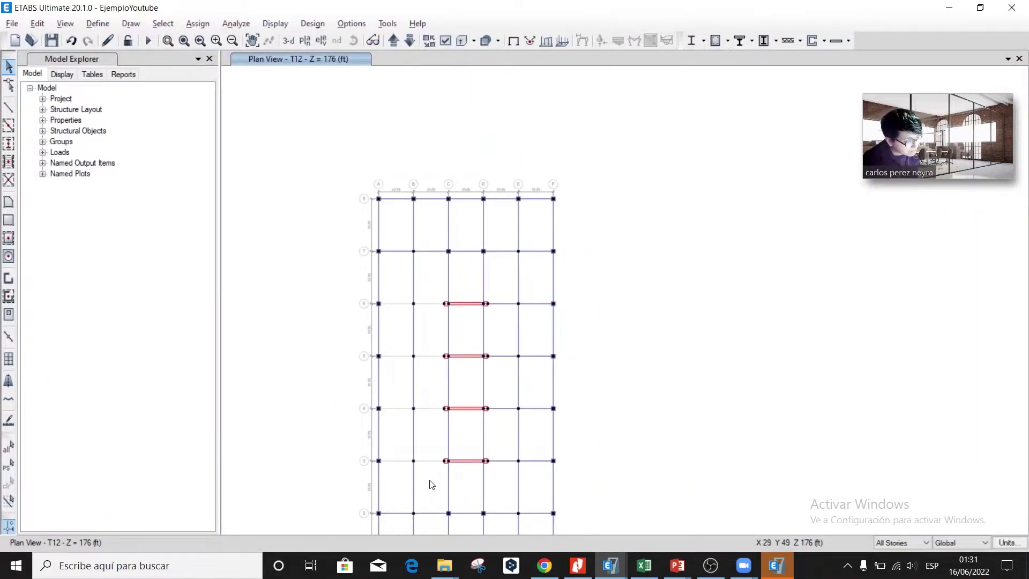
{"action": "left_click_drag", "start_coordinate": [399, 272], "coordinate": [429, 475]}
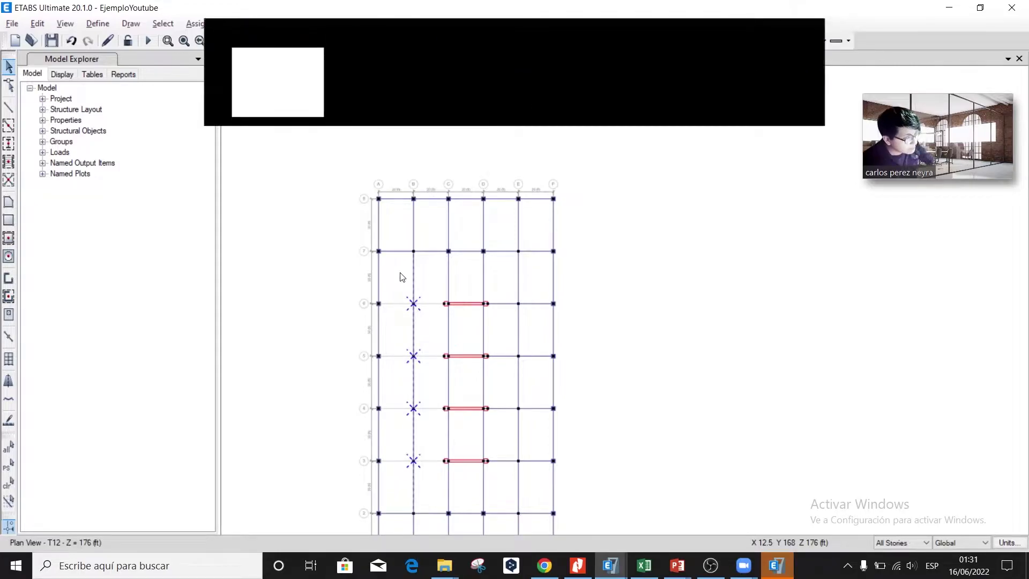
{"action": "key", "text": "alt+Tab"}
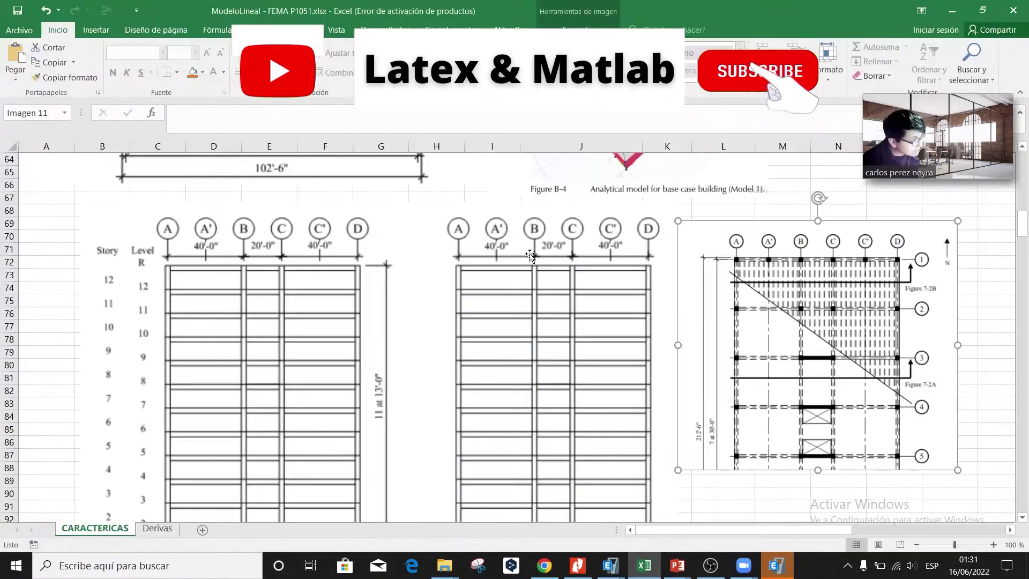
{"action": "left_click", "coordinate": [785, 297]}
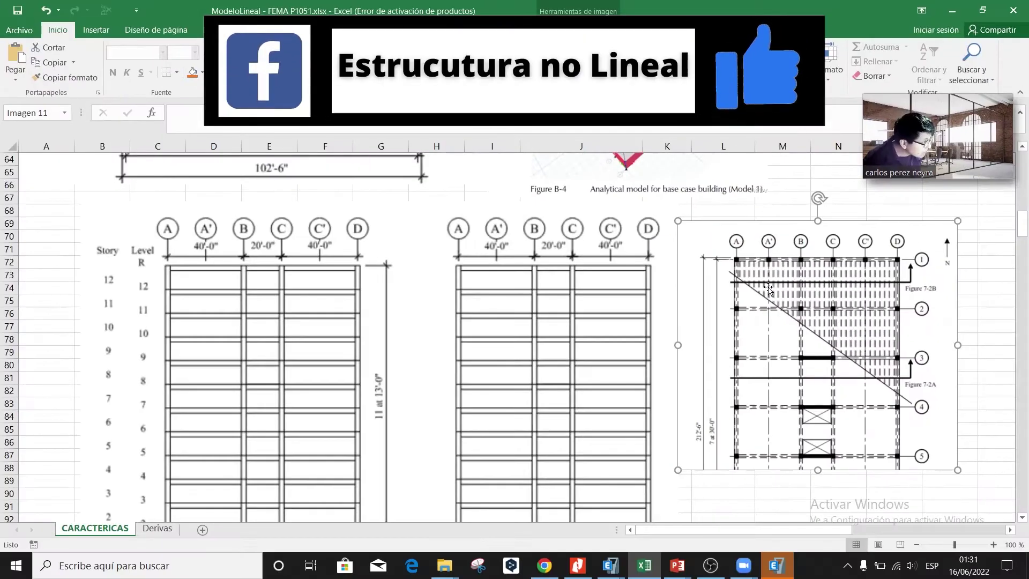
{"action": "key", "text": "alt+Tab"}
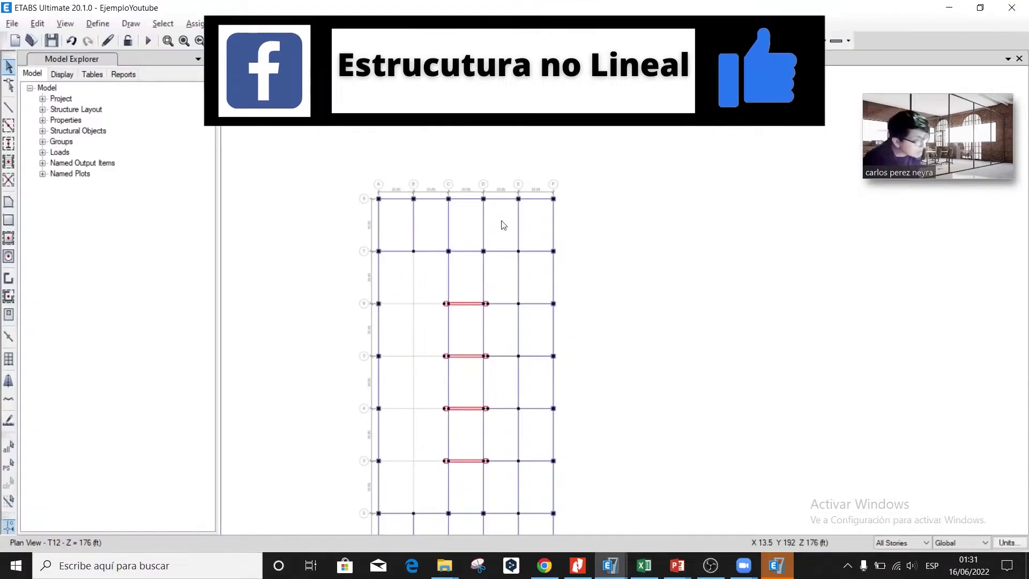
{"action": "left_click", "coordinate": [412, 222]}
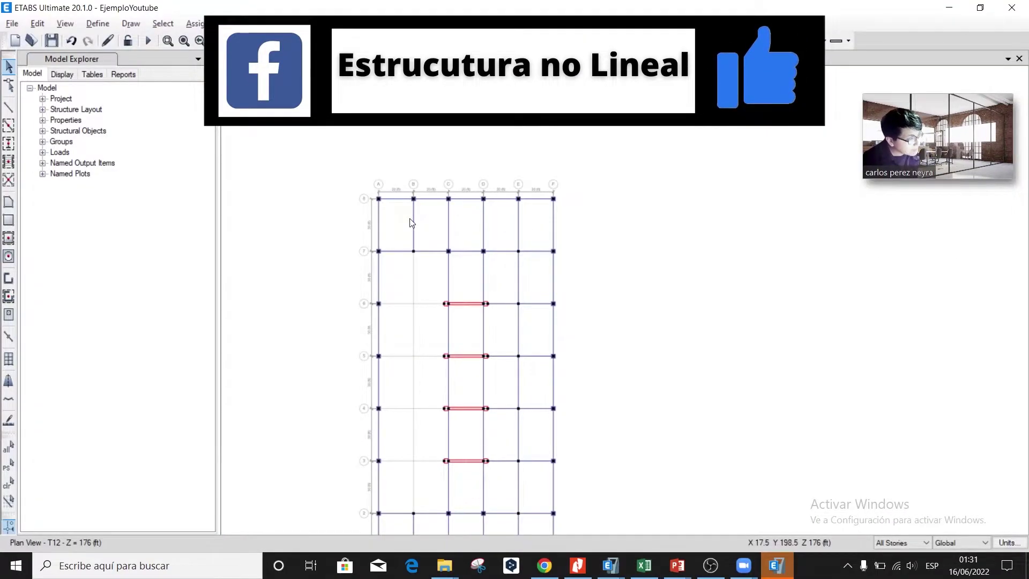
{"action": "key", "text": "alt+Tab"}
{"action": "key", "text": "alt+Tab"}
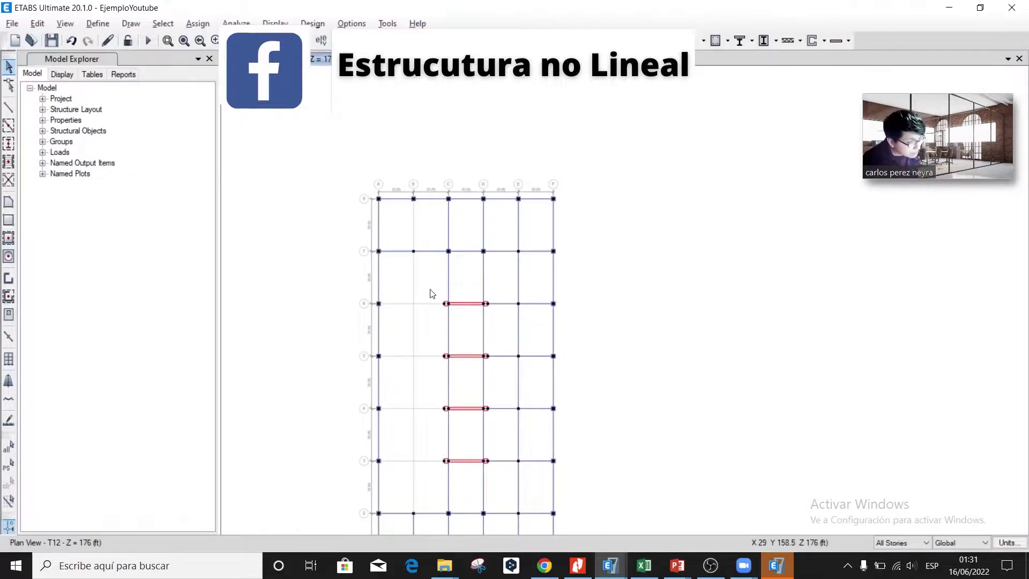
- Delete the beams between grids D and F on grids 3 to 6 and those along grid E from grid 2 to grid 8
{"action": "left_click_drag", "start_coordinate": [493, 420], "coordinate": [459, 226]}
{"action": "key", "text": "ctrl+q"}
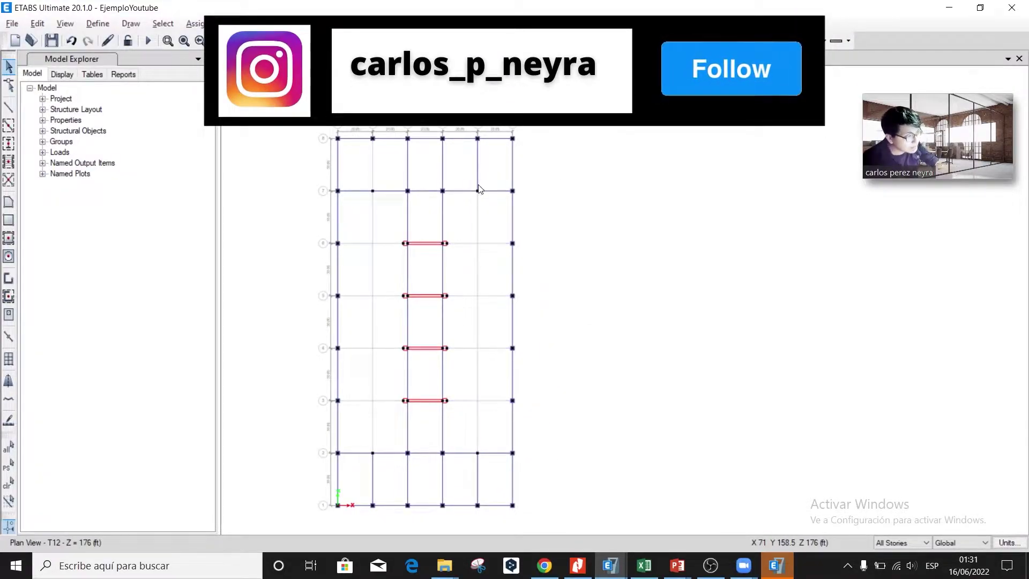
{"action": "left_click", "coordinate": [476, 169]}
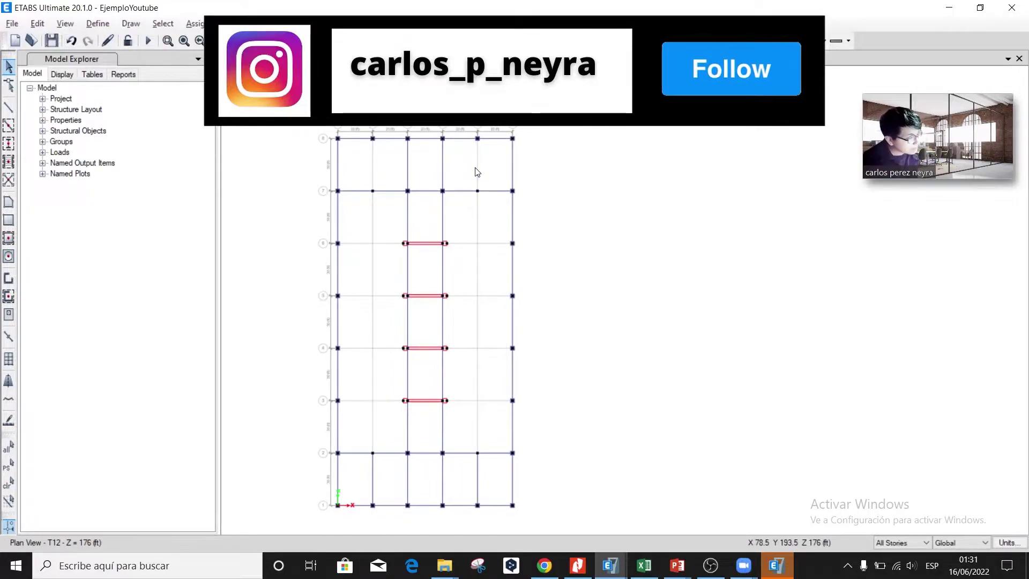
- Delete the beams on grids B and E between grids 1 and 2, checking the layout against the workbook's framing plan
{"action": "key", "text": "alt+Tab"}
{"action": "key", "text": "alt+Tab"}
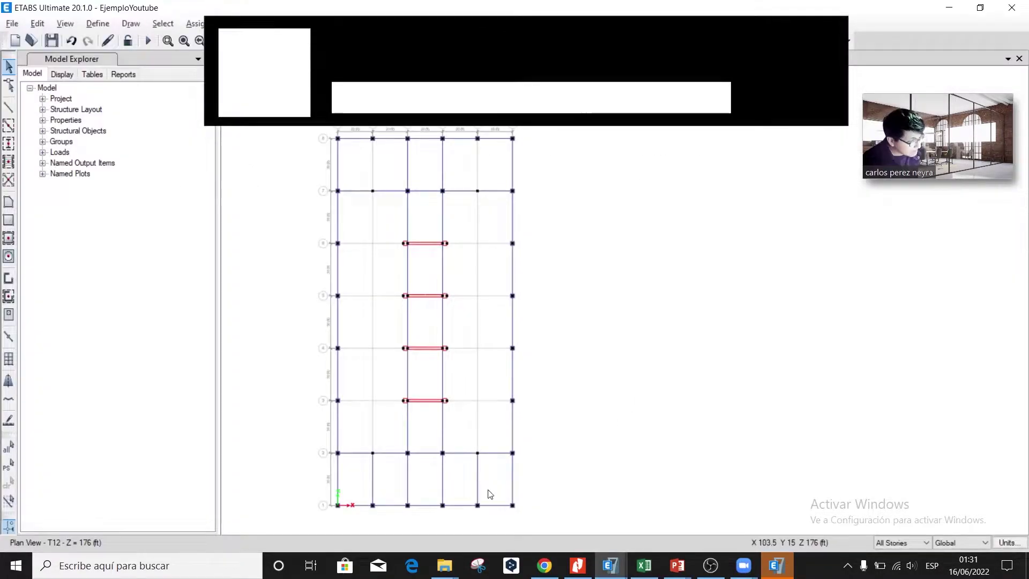
{"action": "key", "text": "ctrl+q"}
{"action": "key", "text": "alt+Tab"}
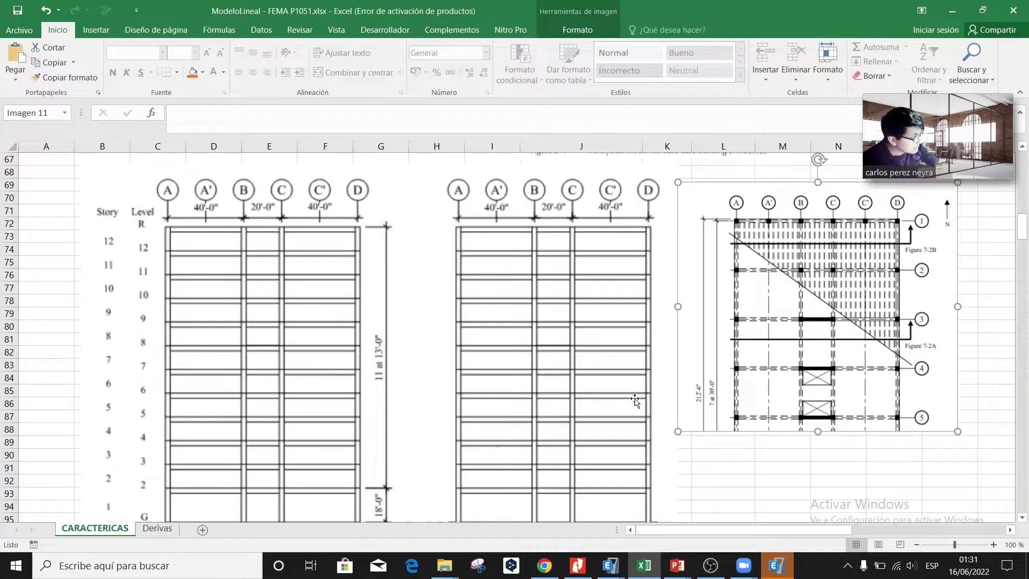
{"action": "key", "text": "alt+Tab"}
- Delete the beams between grids A and C and between grids D and F on grids 7 and 2 on all stories
{"action": "scroll", "coordinate": [405, 235], "scroll_direction": "up", "scroll_amount": 2}
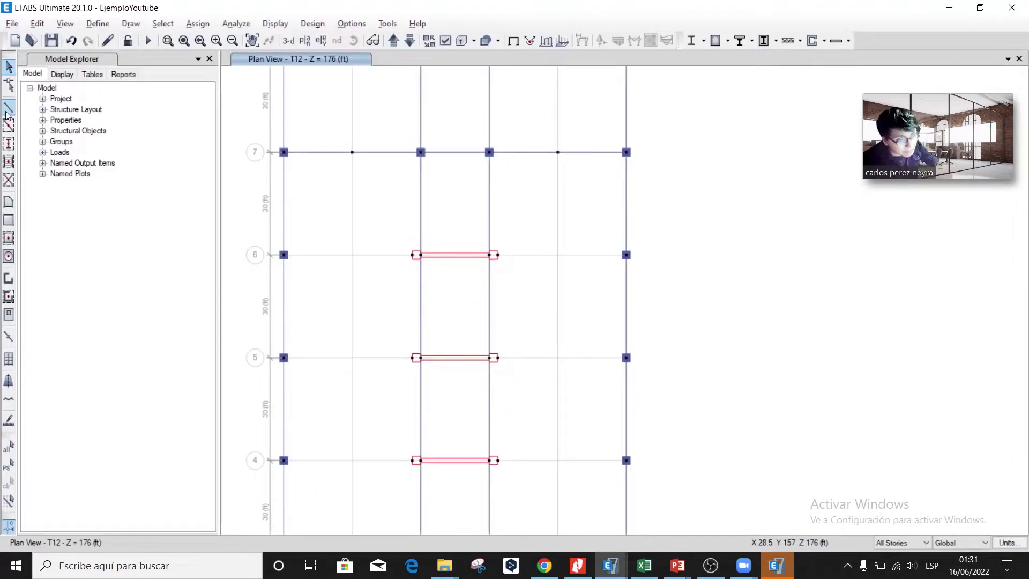
{"action": "left_click", "coordinate": [352, 152]}
{"action": "middle_click_drag", "start_coordinate": [367, 168], "coordinate": [369, 213]}
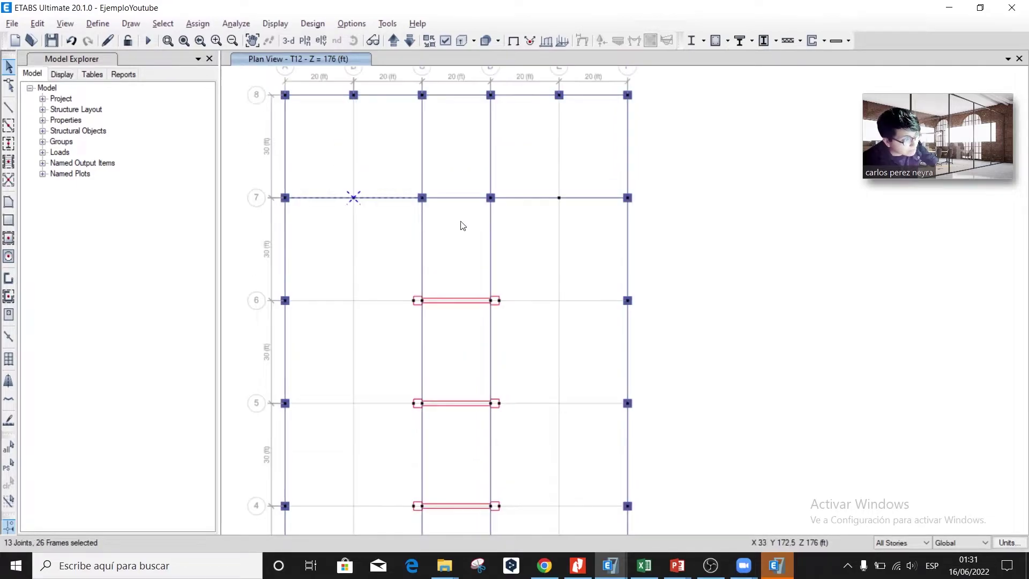
{"action": "scroll", "coordinate": [343, 231], "scroll_direction": "down", "scroll_amount": 2}
{"action": "left_click", "coordinate": [454, 214]}
{"action": "middle_click_drag", "start_coordinate": [453, 322], "coordinate": [455, 232]}
{"action": "left_click", "coordinate": [467, 328]}
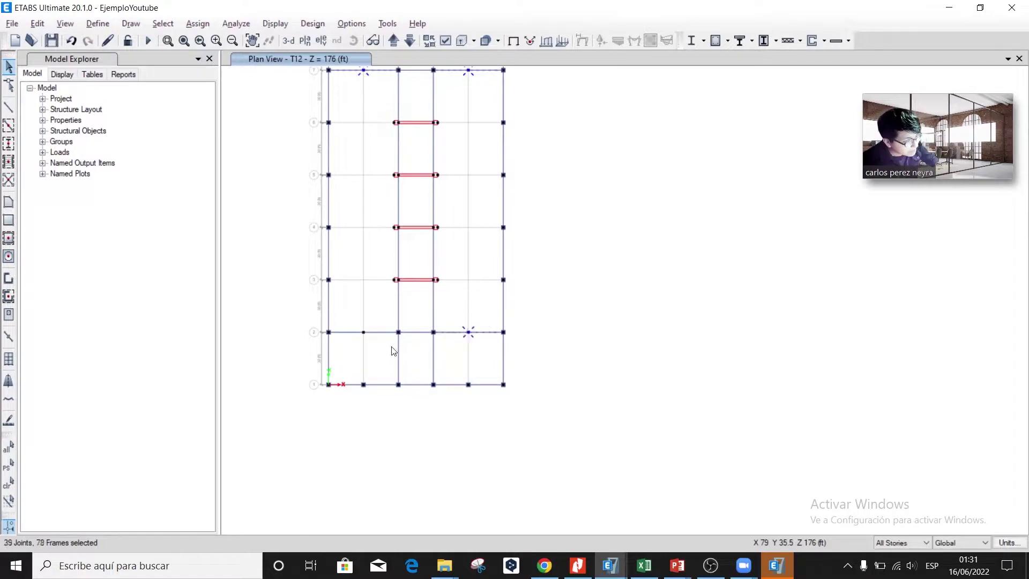
{"action": "left_click", "coordinate": [357, 327]}
{"action": "key", "text": "ctrl+q"}
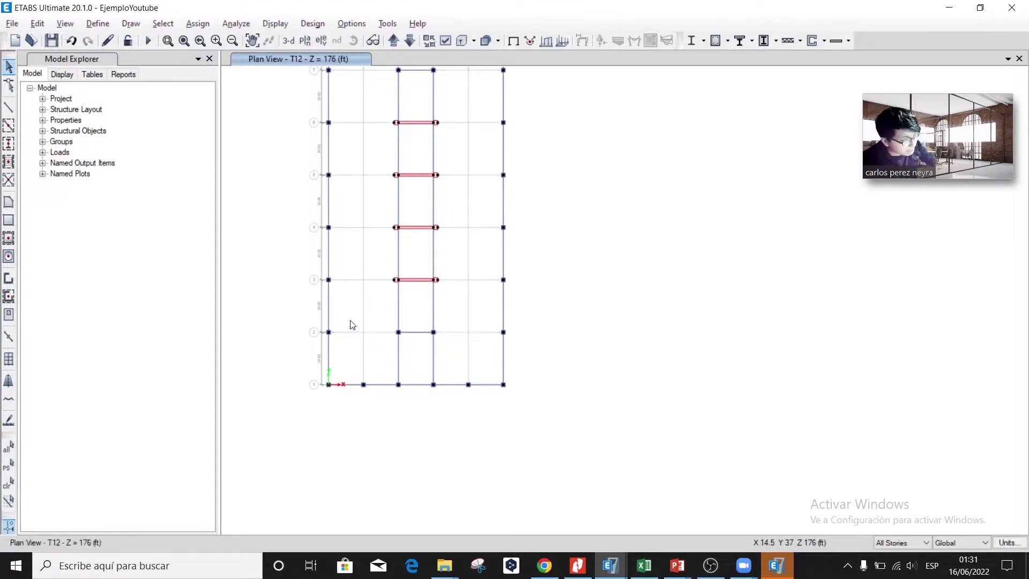
- Draw continuous Viga_24x32 frame beams on grid 2 from A to C and from D to F on all stories
{"action": "scroll", "coordinate": [352, 325], "scroll_direction": "up", "scroll_amount": 2}
{"action": "scroll", "coordinate": [352, 324], "scroll_direction": "up", "scroll_amount": 1}
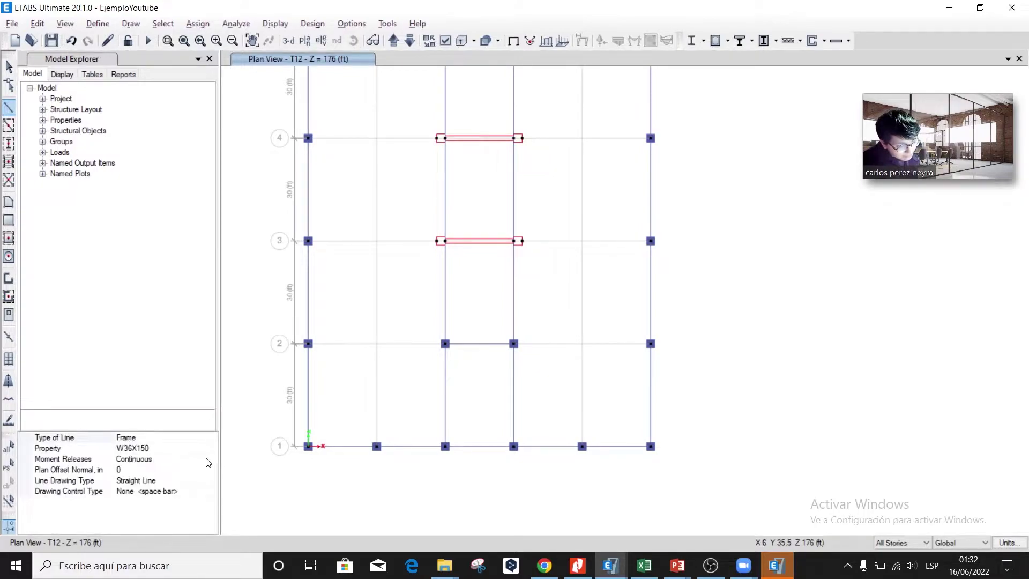
{"action": "left_click", "coordinate": [212, 449]}
{"action": "left_click", "coordinate": [212, 449]}
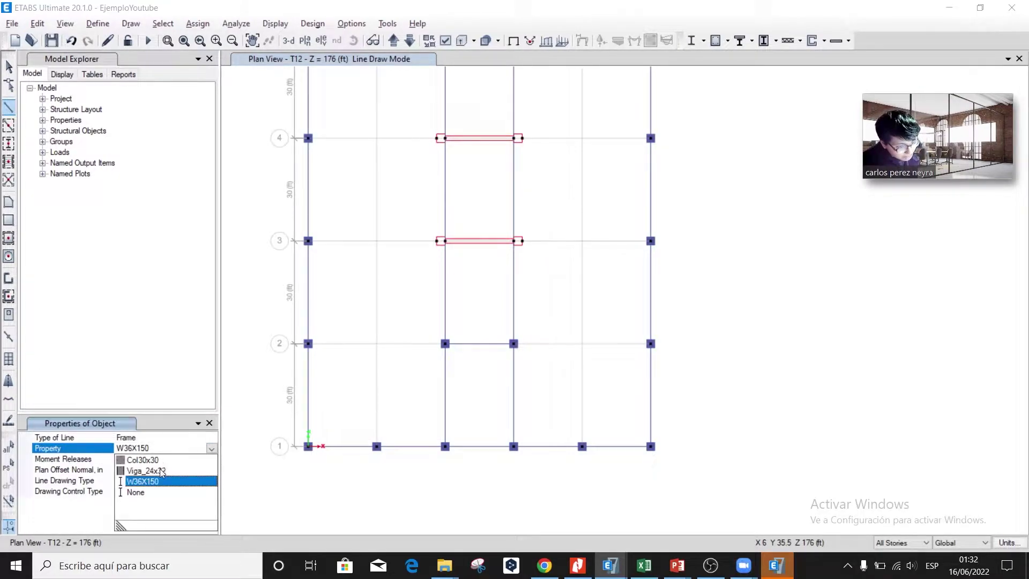
{"action": "left_click", "coordinate": [163, 476]}
{"action": "left_click", "coordinate": [166, 469]}
{"action": "left_click", "coordinate": [308, 343]}
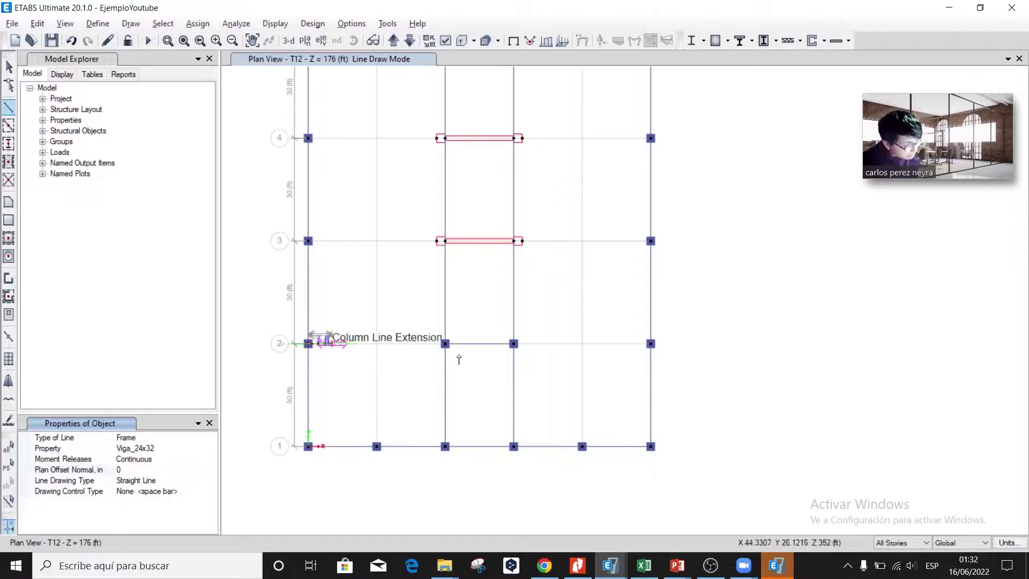
{"action": "left_click", "coordinate": [445, 343]}
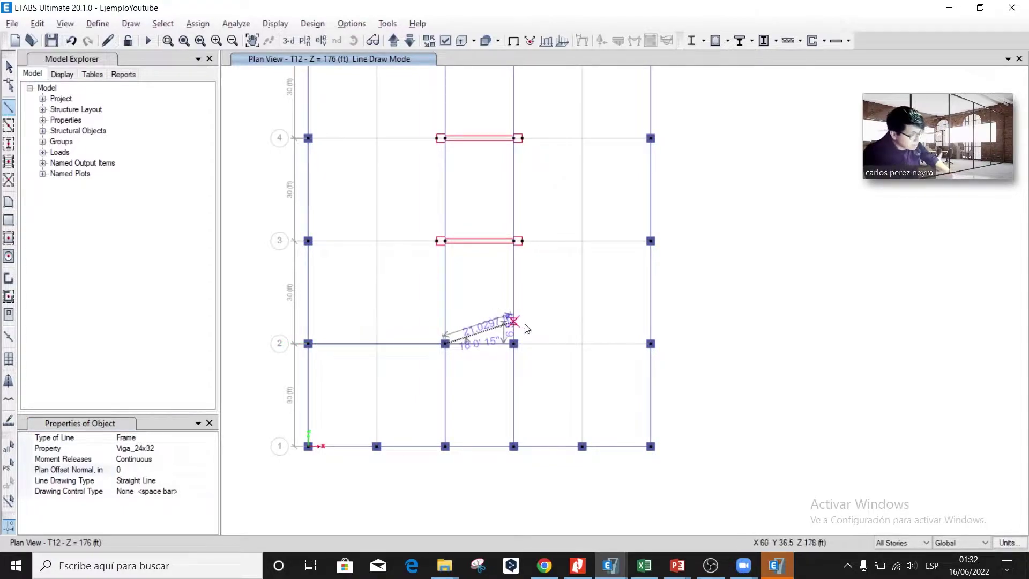
{"action": "left_click", "coordinate": [513, 343]}
{"action": "double_click", "coordinate": [649, 344]}
- Draw Viga_24x32 beams on grid 7 from A to C and from D to F on all stories
{"action": "mouse_move", "coordinate": [564, 247]}
{"action": "middle_mouse_down"}
{"action": "mouse_move", "coordinate": [606, 431]}
{"action": "mouse_move", "coordinate": [611, 534]}
{"action": "middle_mouse_up"}
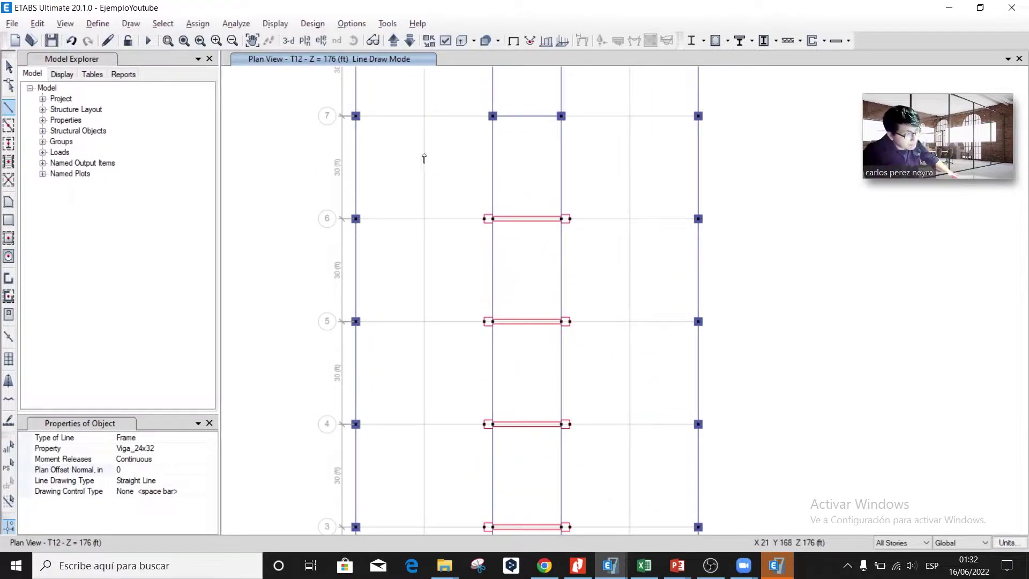
{"action": "left_click", "coordinate": [356, 115]}
{"action": "left_click", "coordinate": [492, 115]}
{"action": "double_click", "coordinate": [561, 115]}
{"action": "left_click", "coordinate": [561, 116]}
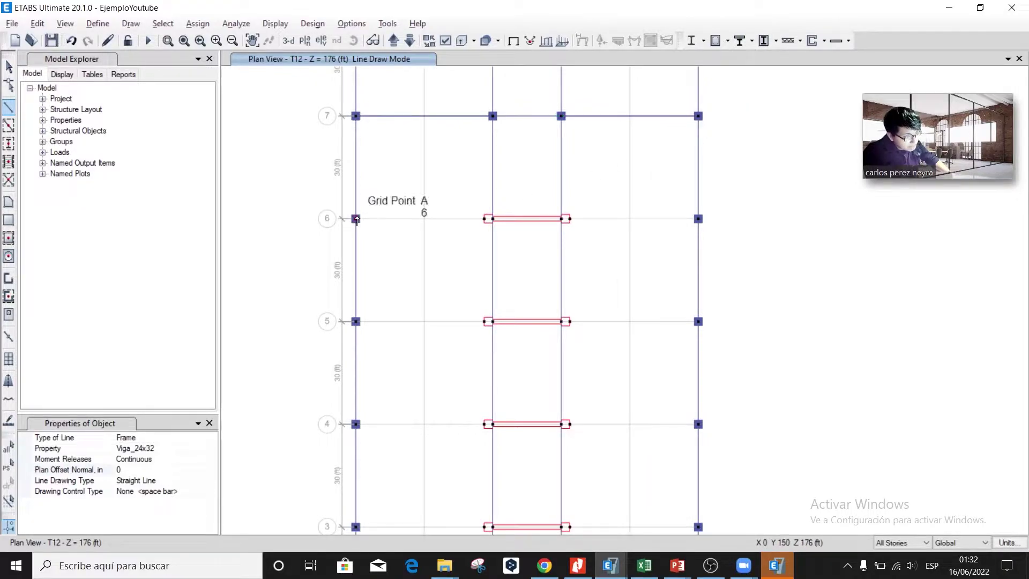
- Draw Viga_24x32 beams on grid 6 from the columns on grids A and F to the outer ends of the wall's boundary elements
{"action": "left_click", "coordinate": [435, 218]}
{"action": "double_click", "coordinate": [485, 218]}
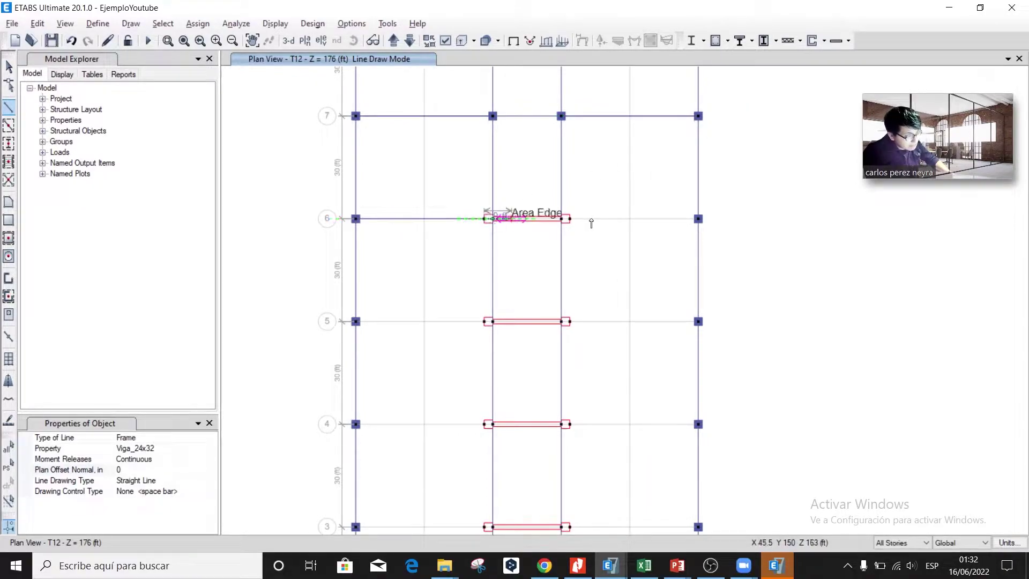
{"action": "left_click", "coordinate": [570, 218]}
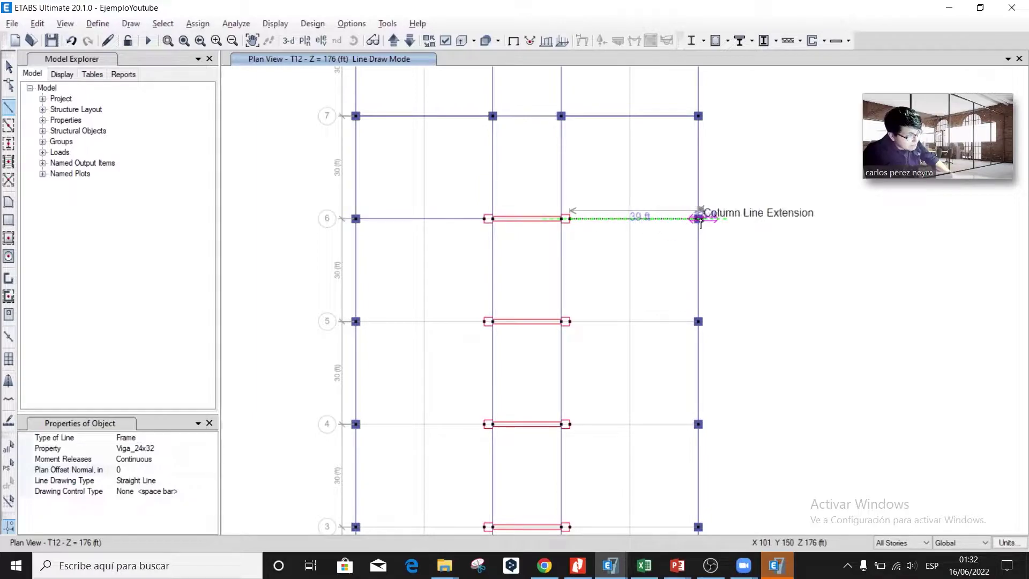
{"action": "double_click", "coordinate": [698, 219]}
{"action": "key", "text": "Escape"}
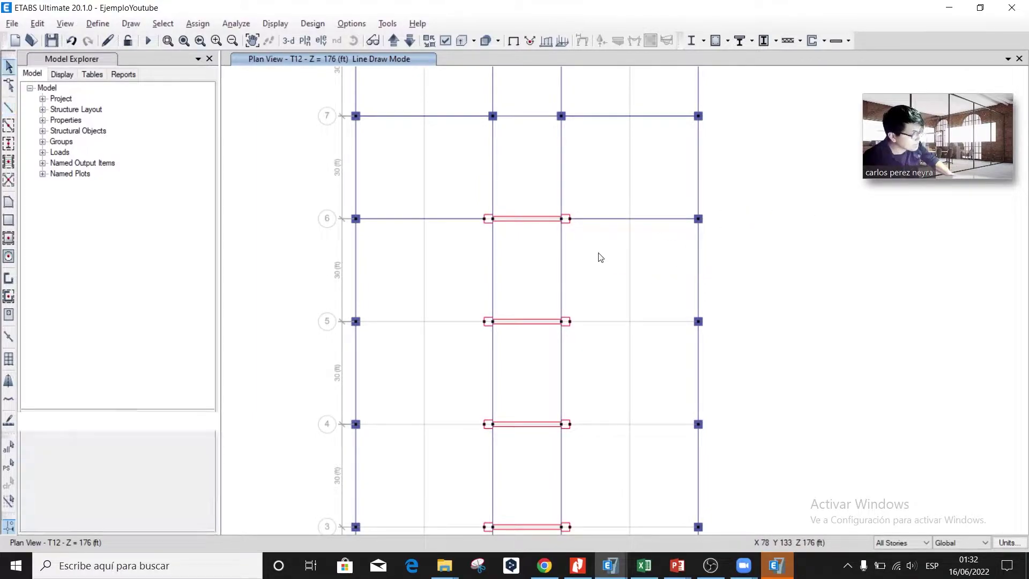
- Replicate the two grid 6 beams linearly three times with dx 0 and dy -30 ft onto grids 5, 4 and 3
{"action": "left_click", "coordinate": [422, 214]}
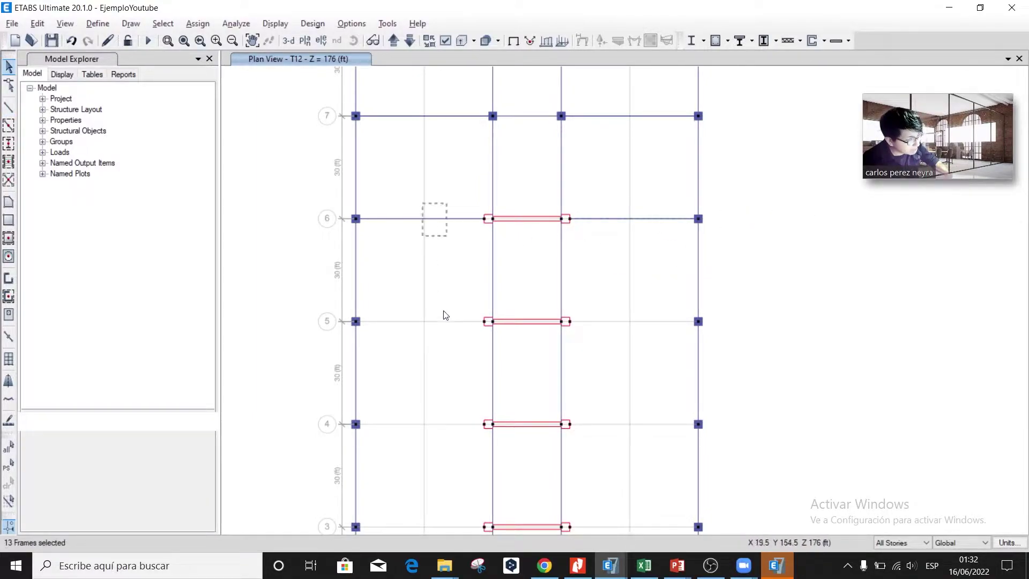
{"action": "key", "text": "ctrl+r"}
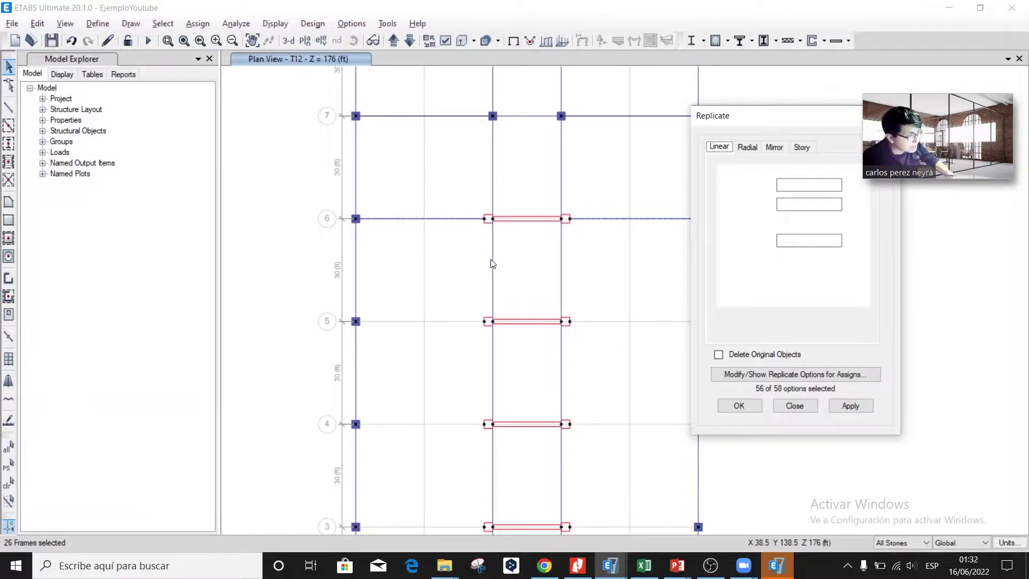
{"action": "left_click", "coordinate": [855, 409]}
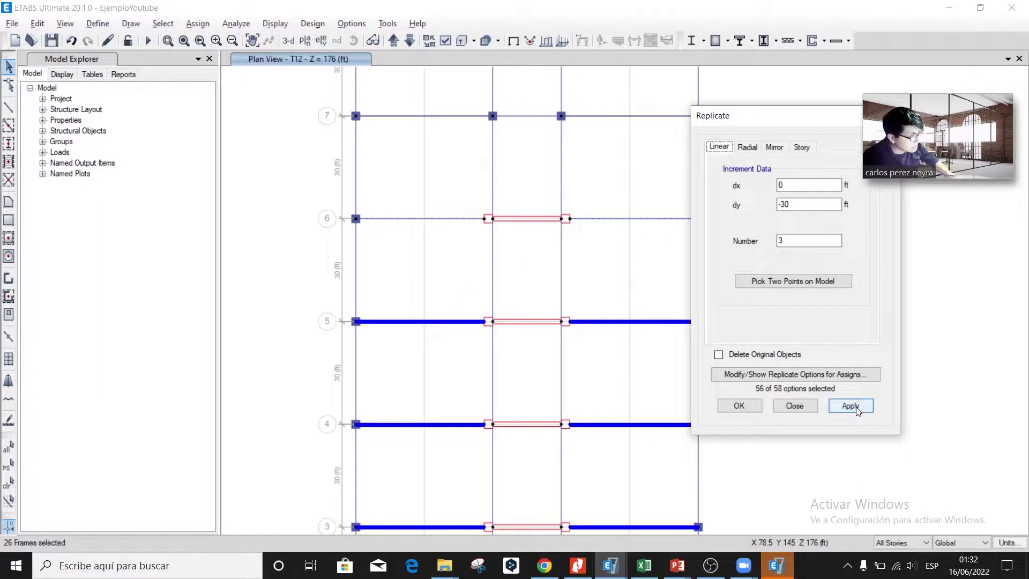
{"action": "left_click", "coordinate": [742, 410]}
{"action": "scroll", "coordinate": [753, 409], "scroll_direction": "down", "scroll_amount": 3}
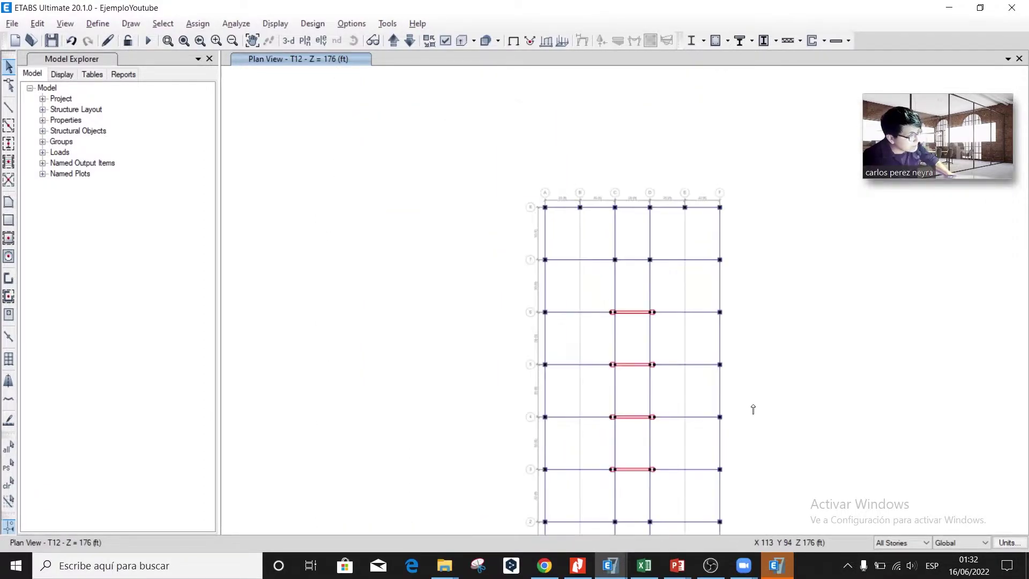
{"action": "middle_click_drag", "start_coordinate": [723, 384], "coordinate": [693, 363]}
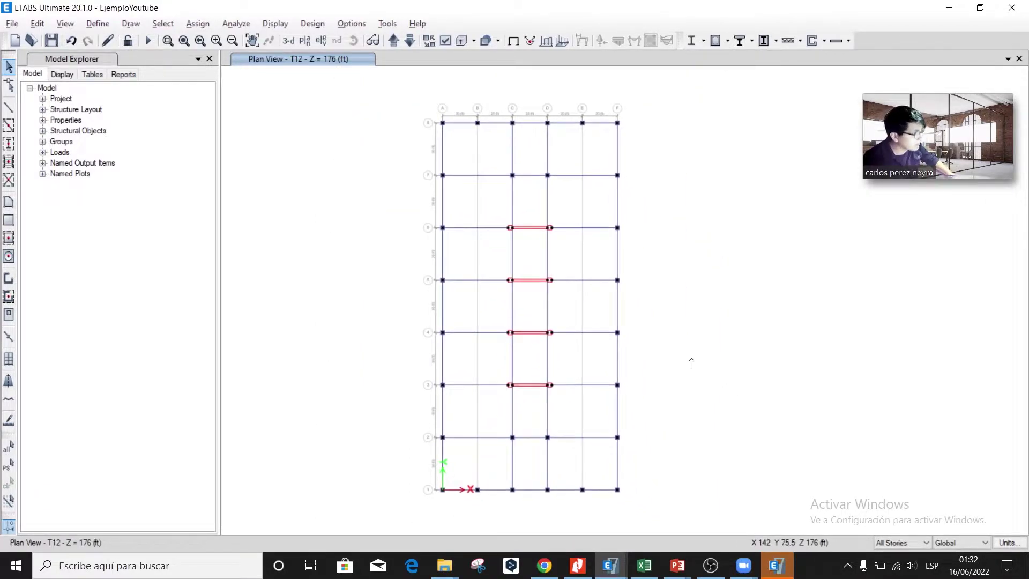
- Compare the finished beam layout in the T12 plan with the workbook's framing plan
{"action": "key", "text": "alt+Tab"}
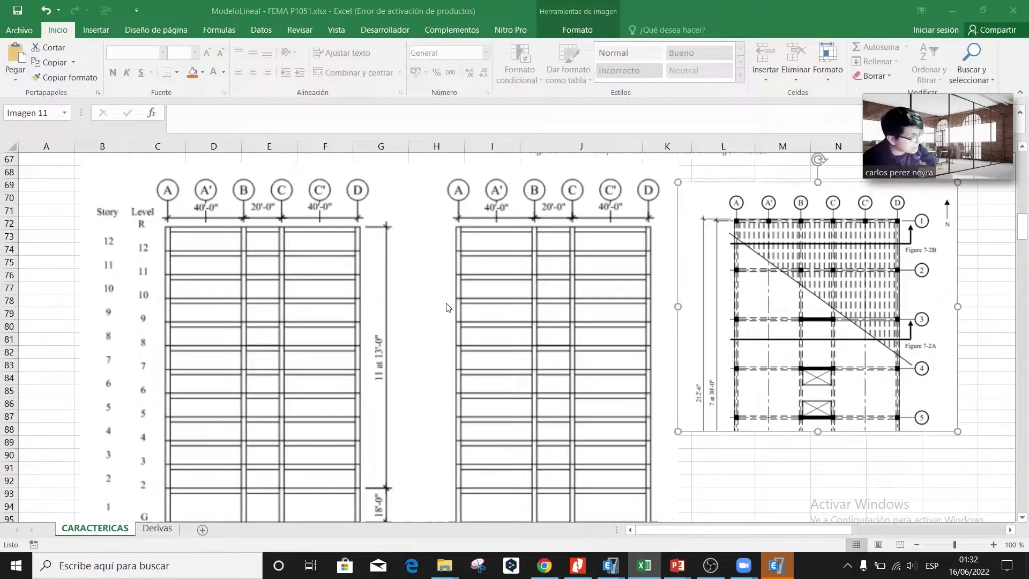
{"action": "key", "text": "alt+Tab"}
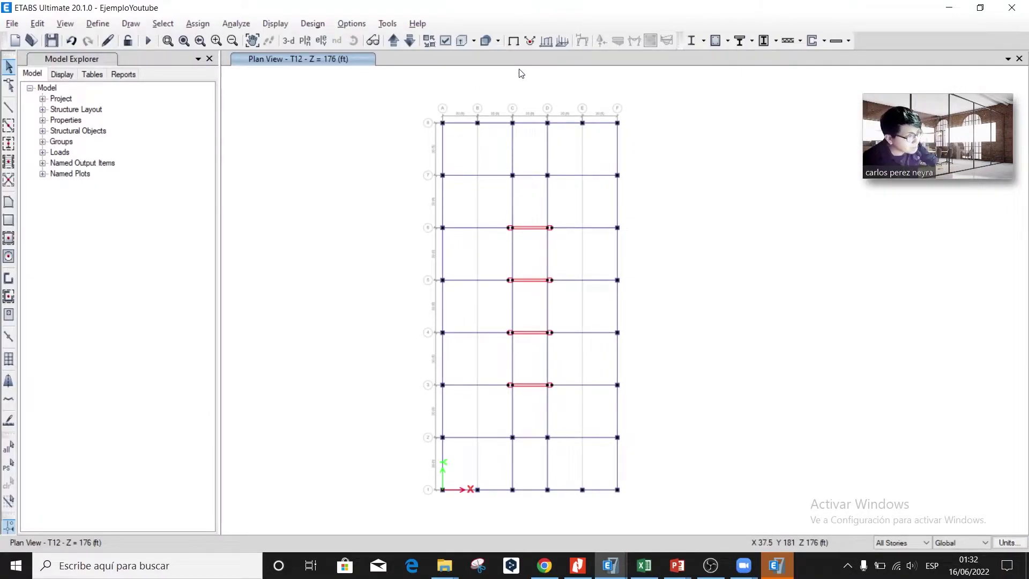
{"action": "left_click", "coordinate": [514, 42]}
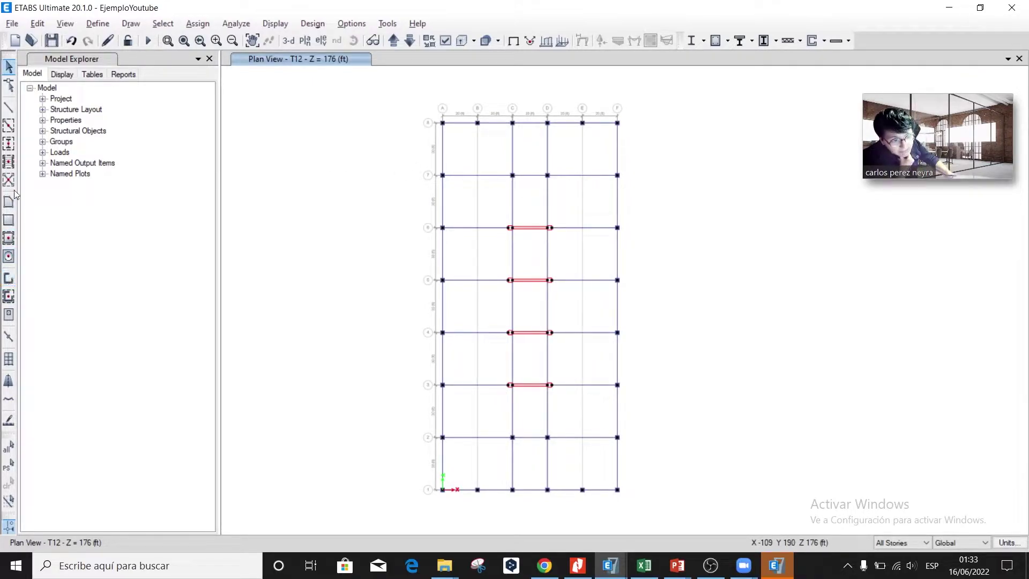
- Try drawing Losa_6inch floor slabs with local axis 0 in every grid bay on all stories, then undo them
{"action": "left_click", "coordinate": [9, 241]}
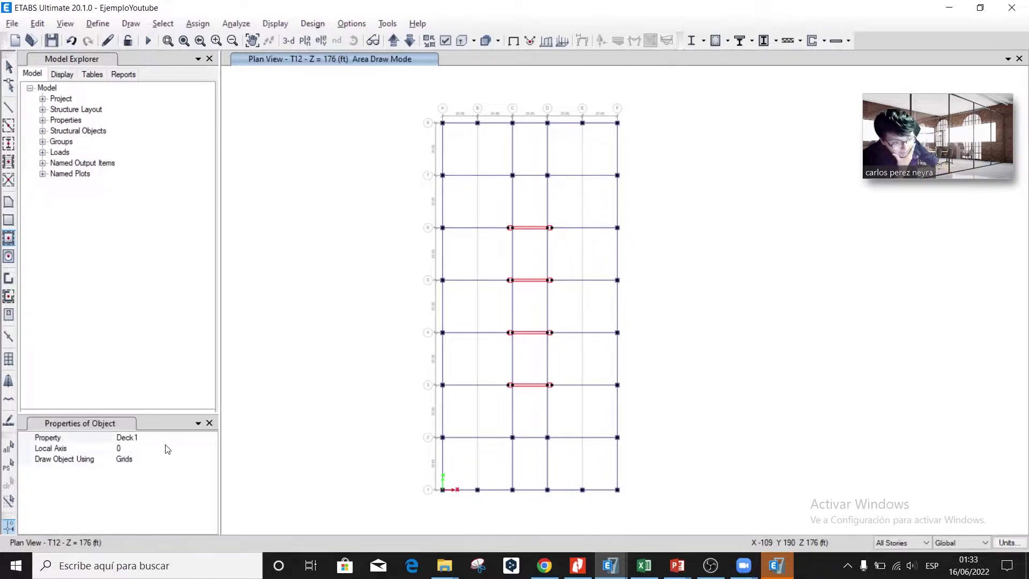
{"action": "left_click", "coordinate": [161, 437]}
{"action": "left_click", "coordinate": [212, 437]}
{"action": "left_click", "coordinate": [161, 459]}
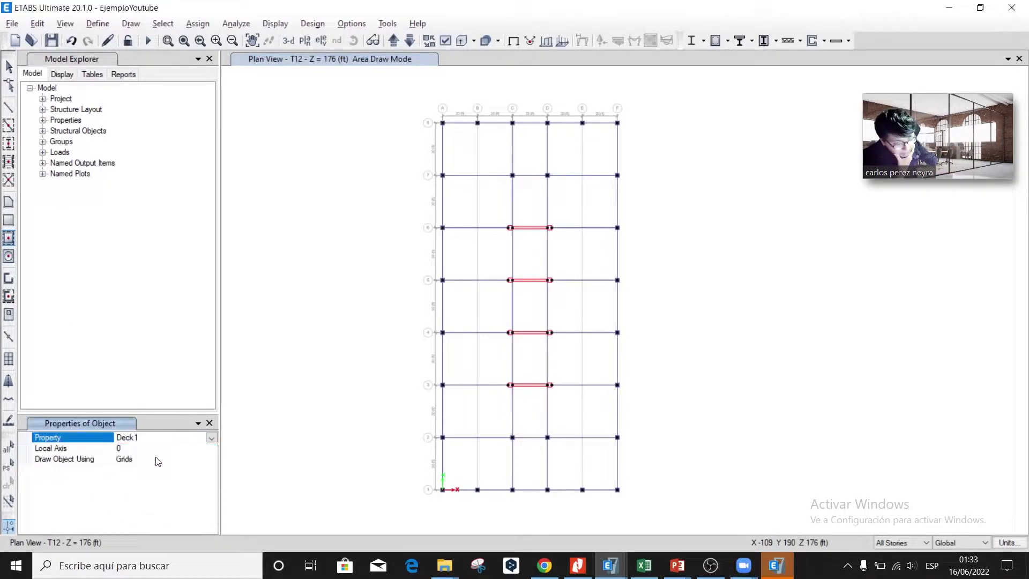
{"action": "left_click_drag", "start_coordinate": [646, 502], "coordinate": [398, 108]}
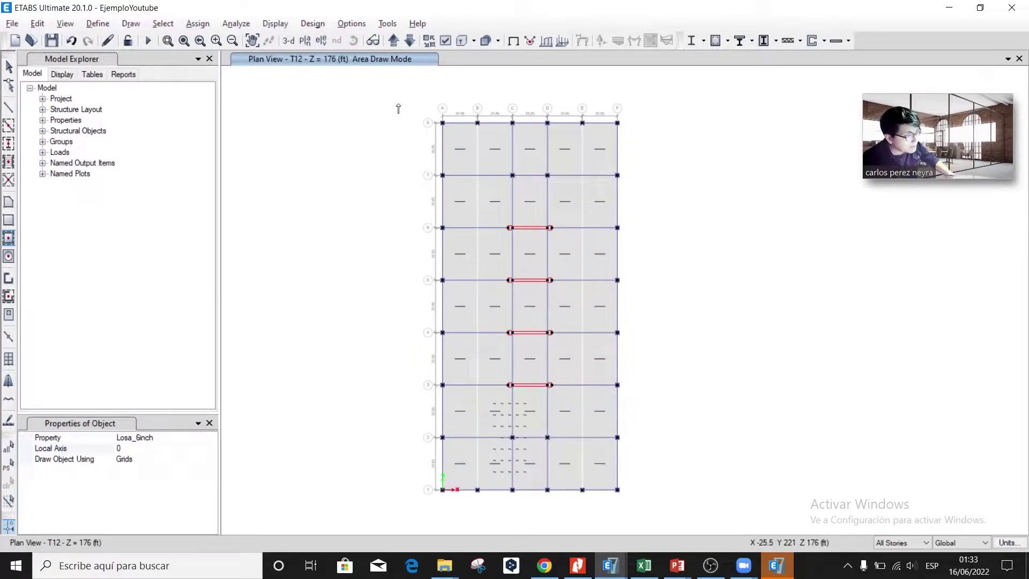
{"action": "key", "text": "Escape"}
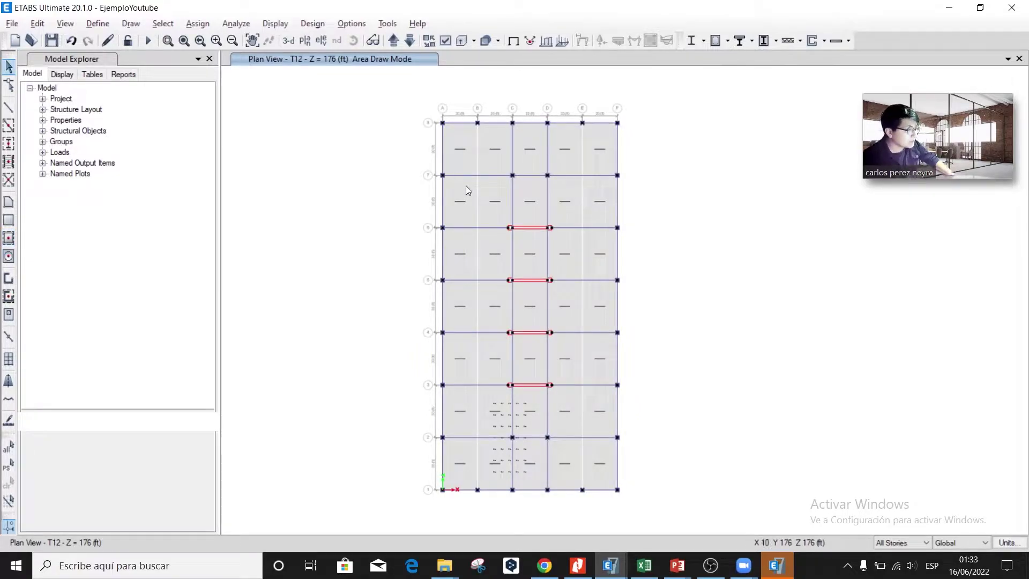
{"action": "key", "text": "ctrl+z"}
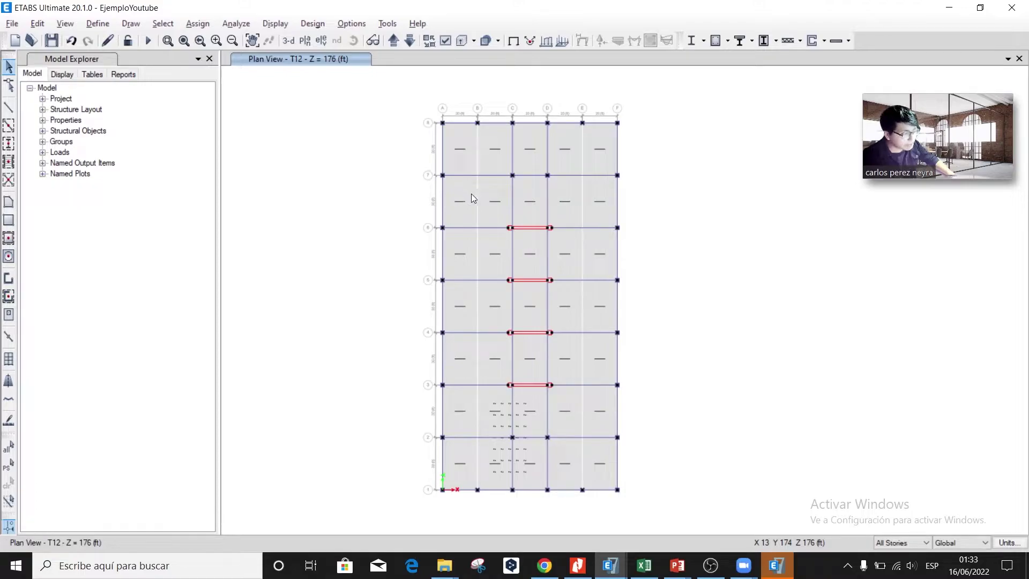
- Check the span direction in the workbook's framing plan and draw Losa_6inch slabs with local axis 90 in every bay on all stories
{"action": "left_click", "coordinate": [9, 237]}
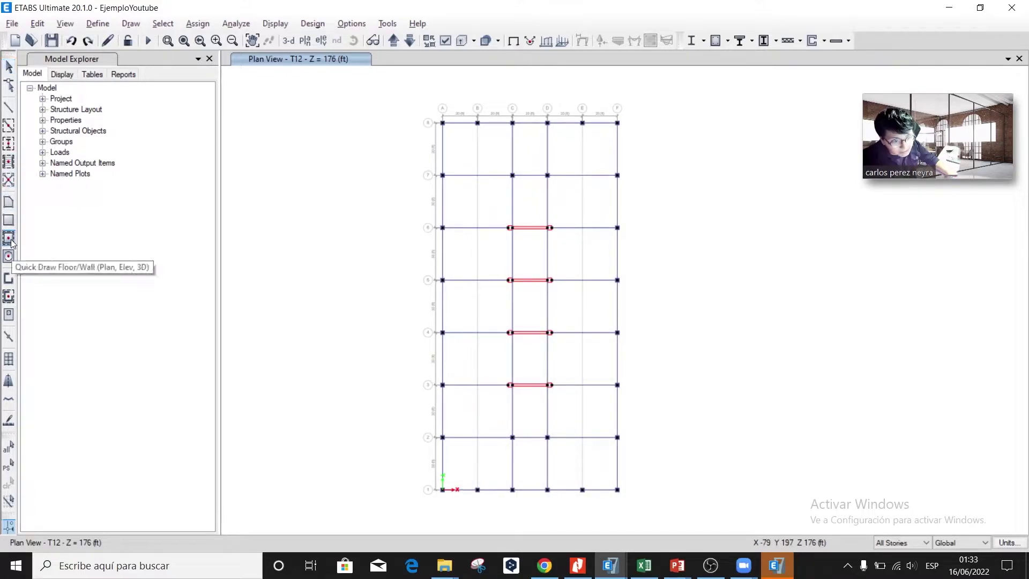
{"action": "left_click", "coordinate": [132, 447]}
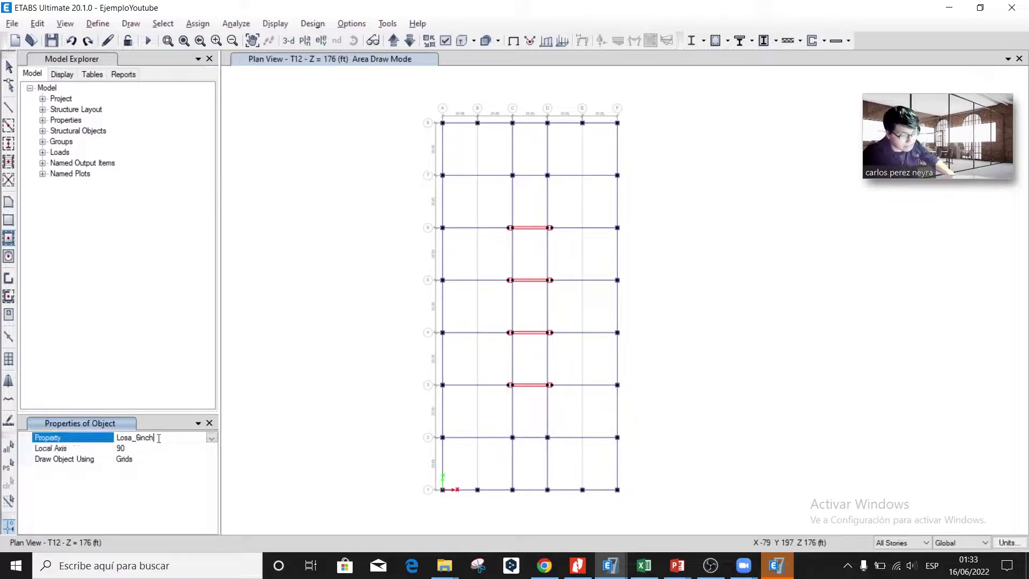
{"action": "key", "text": "alt+Tab"}
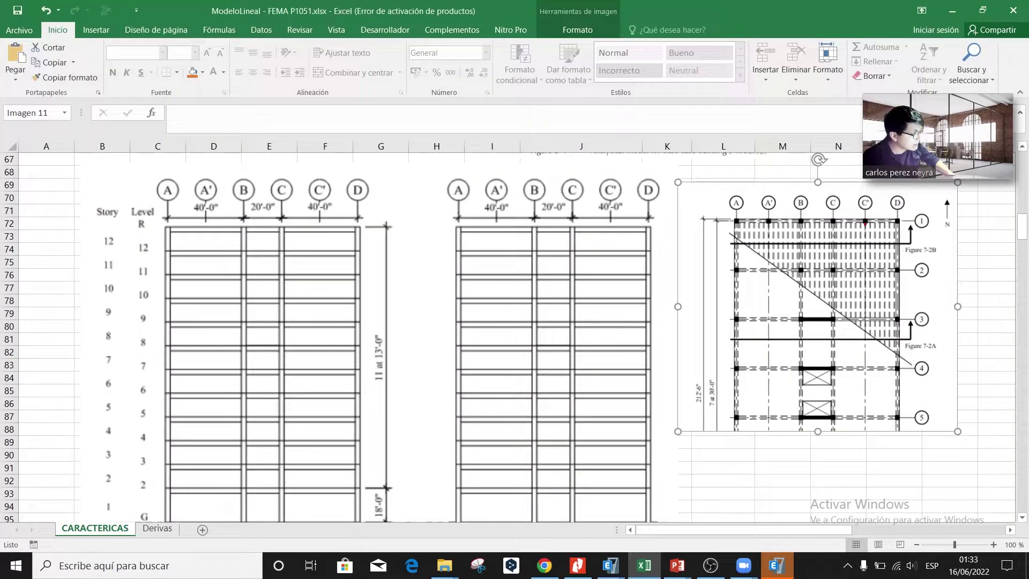
{"action": "left_click_drag", "start_coordinate": [737, 328], "coordinate": [928, 320]}
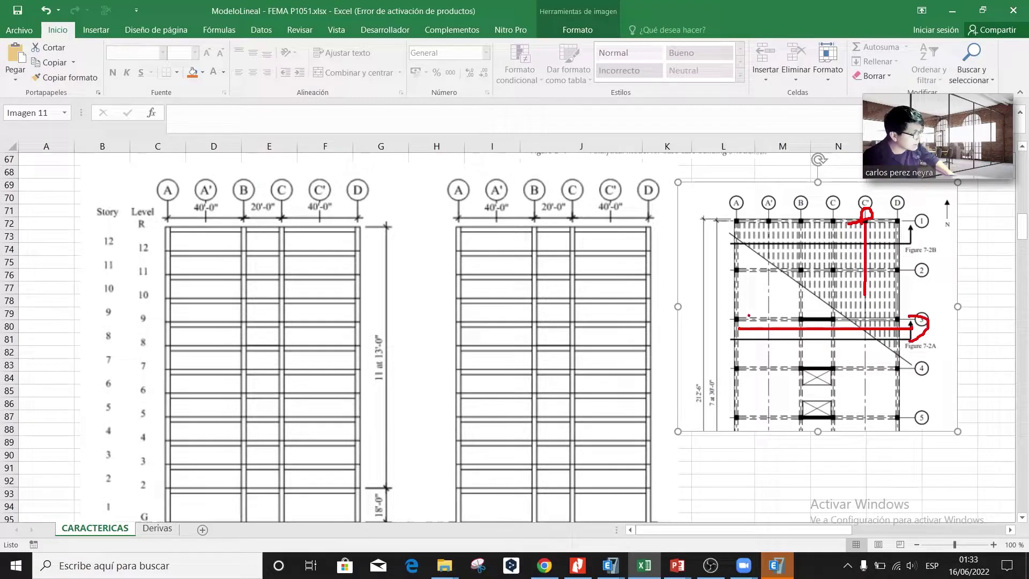
{"action": "key", "text": "alt+Tab"}
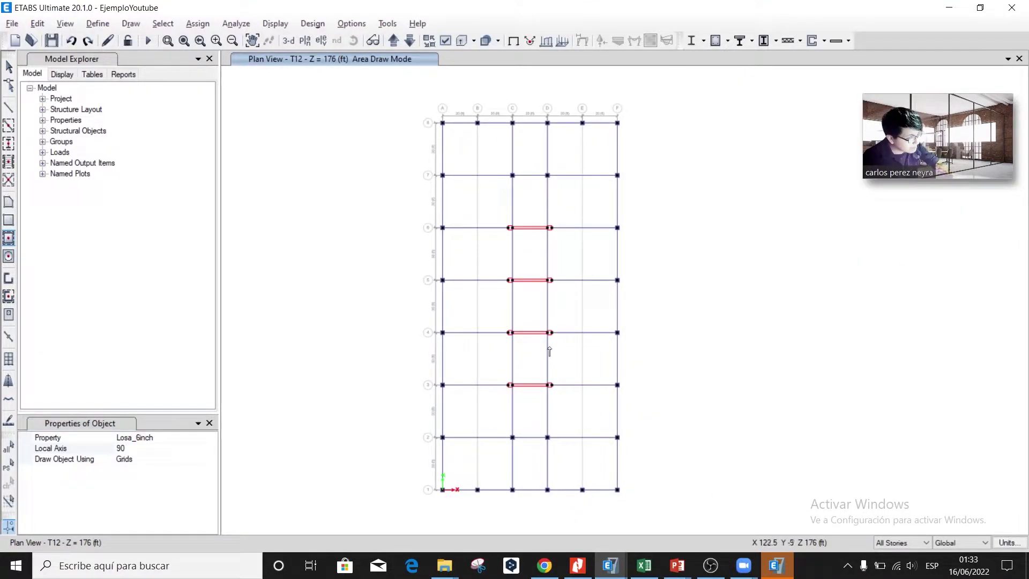
{"action": "left_click_drag", "start_coordinate": [417, 110], "coordinate": [419, 108]}
{"action": "key", "text": "Escape"}
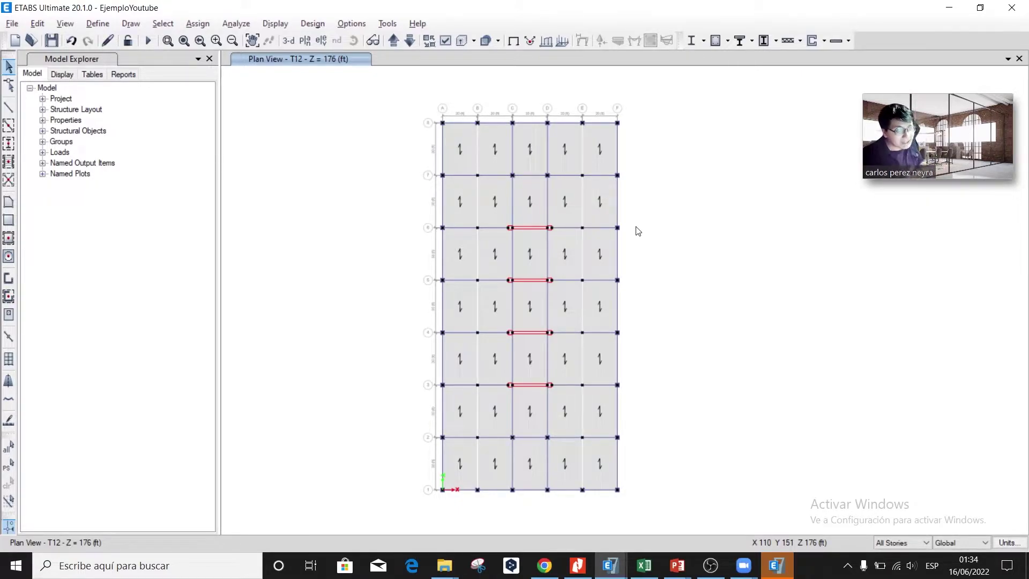
{"action": "scroll", "coordinate": [553, 177], "scroll_direction": "up", "scroll_amount": 4}
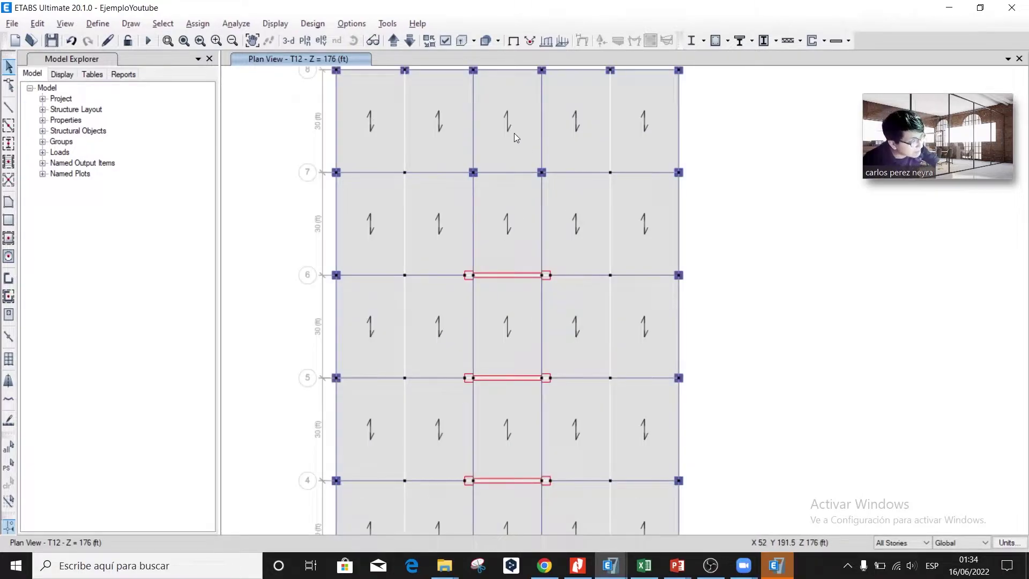
{"action": "left_click", "coordinate": [509, 118]}
{"action": "middle_click_drag", "start_coordinate": [508, 132], "coordinate": [510, 186]}
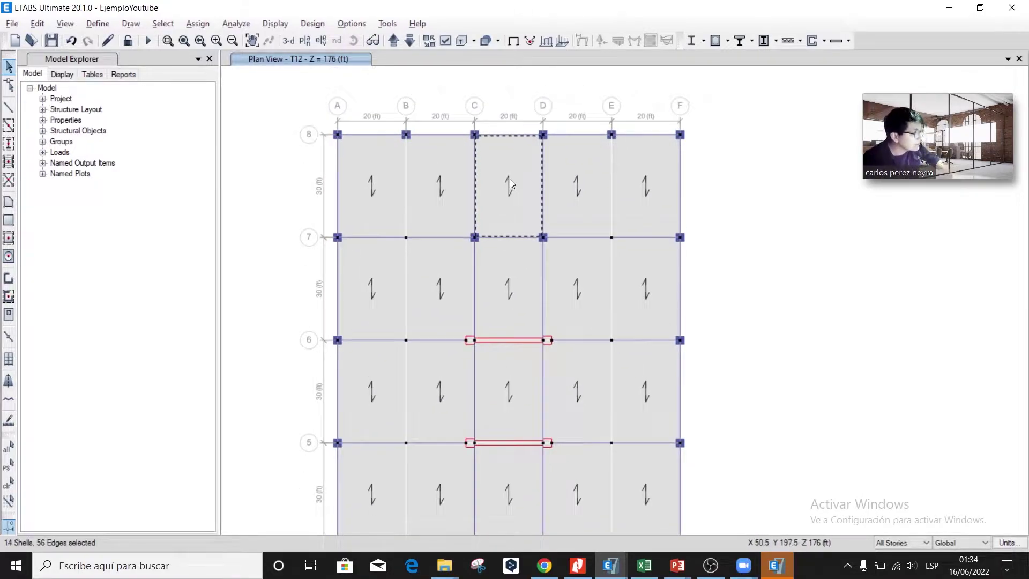
{"action": "left_click", "coordinate": [476, 187]}
{"action": "left_click", "coordinate": [428, 185]}
{"action": "left_click", "coordinate": [412, 169]}
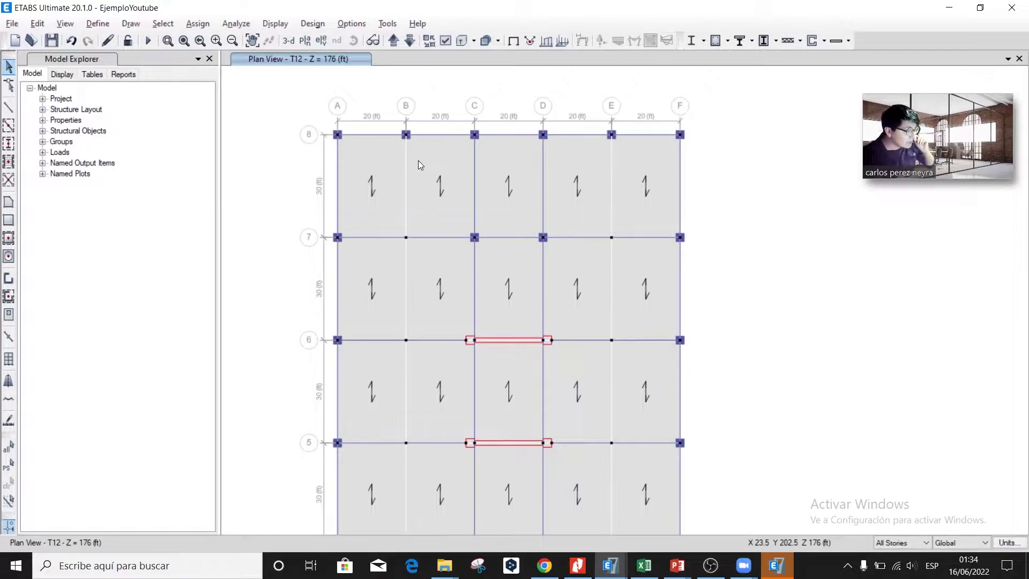
{"action": "left_click", "coordinate": [377, 136]}
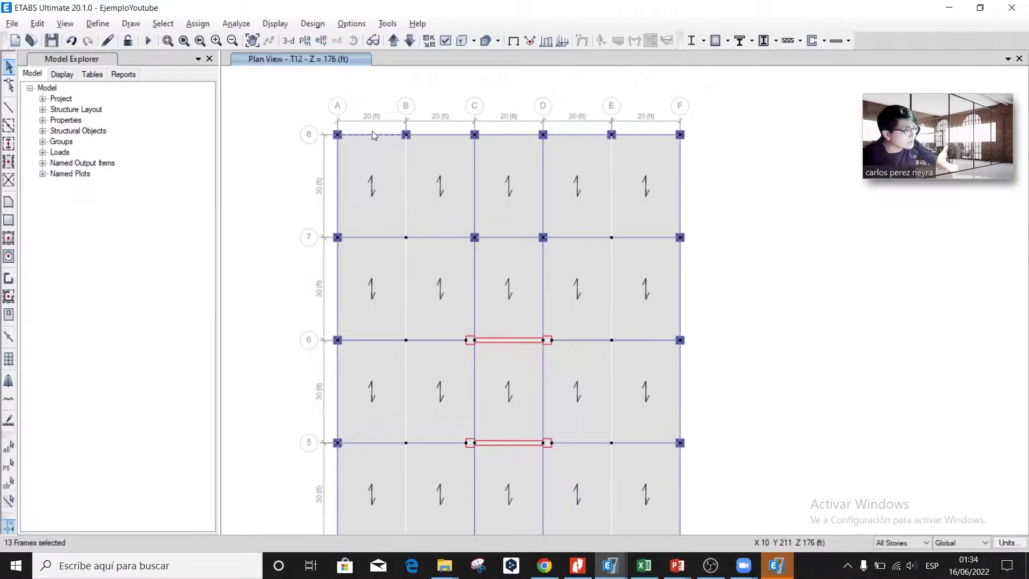
{"action": "left_click", "coordinate": [198, 23]}
{"action": "mouse_move", "coordinate": [252, 57]}
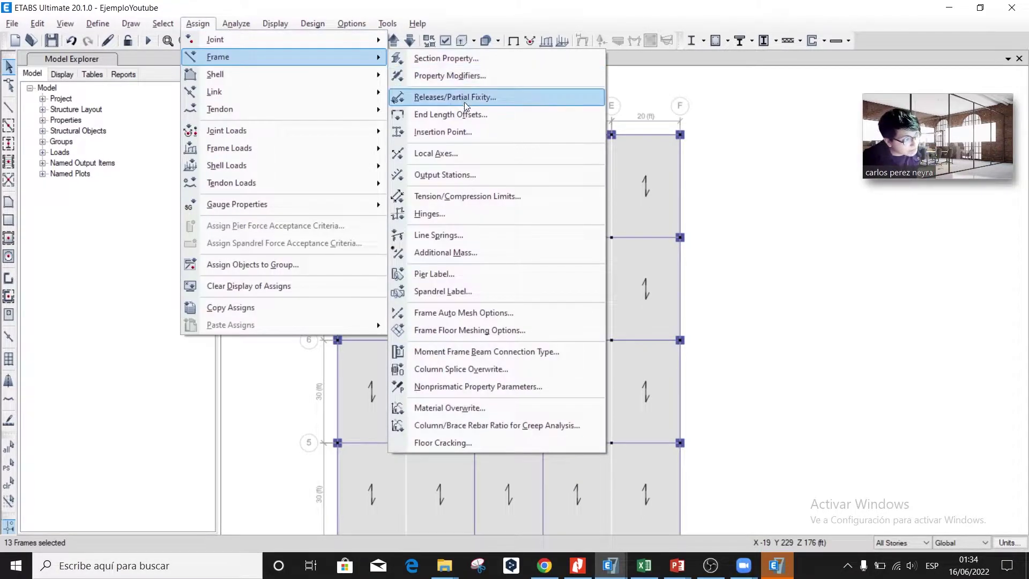
{"action": "left_click", "coordinate": [455, 97]}
{"action": "left_click", "coordinate": [470, 325]}
{"action": "left_click", "coordinate": [448, 325]}
{"action": "left_click", "coordinate": [458, 384]}
{"action": "left_click_drag", "start_coordinate": [53, 279], "coordinate": [320, 280]}
{"action": "mouse_move", "coordinate": [63, 241]}
{"action": "left_mouse_down"}
{"action": "mouse_move", "coordinate": [297, 365]}
{"action": "mouse_move", "coordinate": [324, 241]}
{"action": "mouse_move", "coordinate": [90, 284]}
{"action": "left_mouse_up"}
{"action": "mouse_move", "coordinate": [307, 82]}
{"action": "left_mouse_down"}
{"action": "mouse_move", "coordinate": [64, 102]}
{"action": "mouse_move", "coordinate": [169, 170]}
{"action": "left_mouse_up"}
{"action": "key", "text": "ctrl+z"}
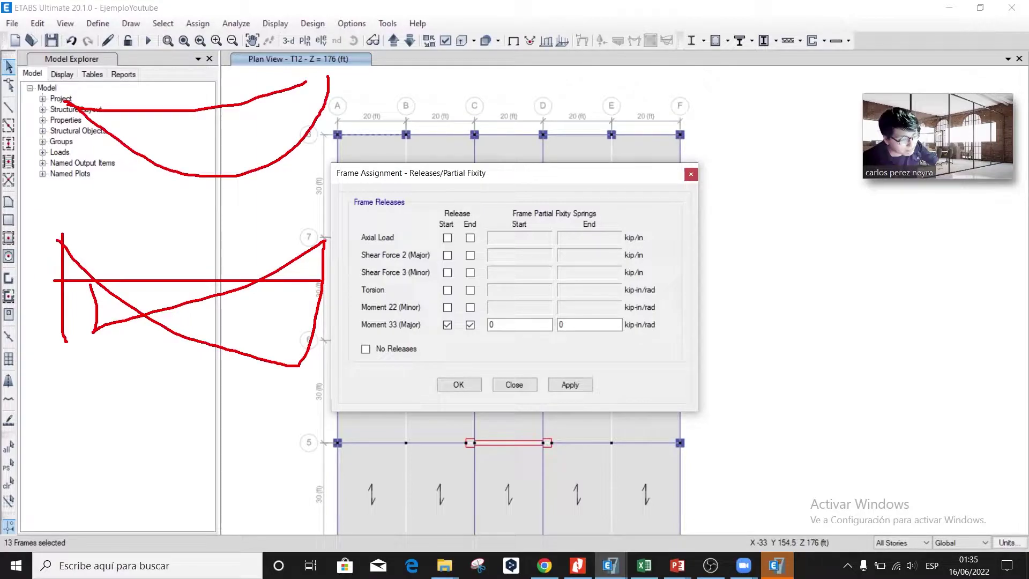
{"action": "key", "text": "Escape"}
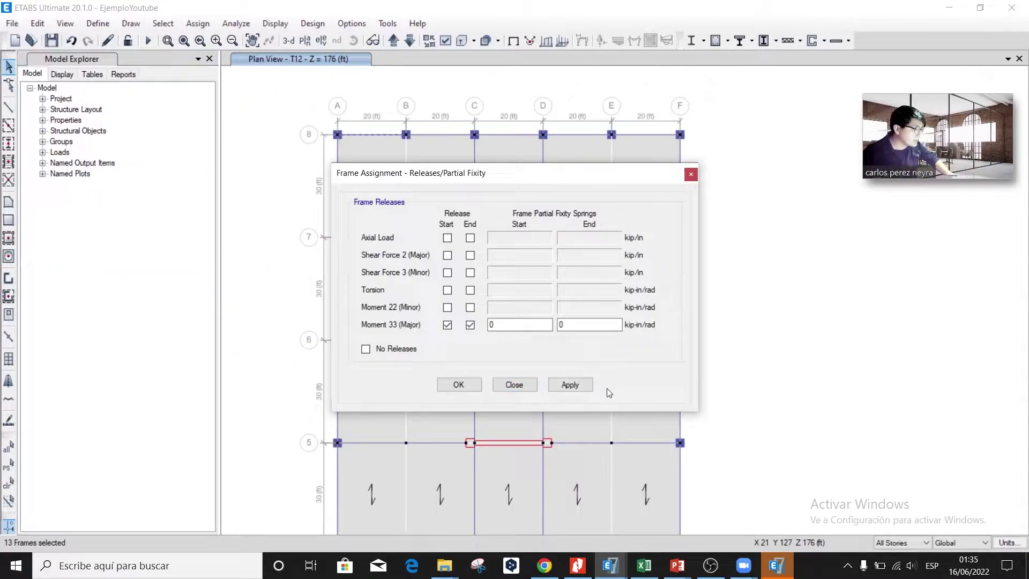
{"action": "left_click", "coordinate": [521, 386]}
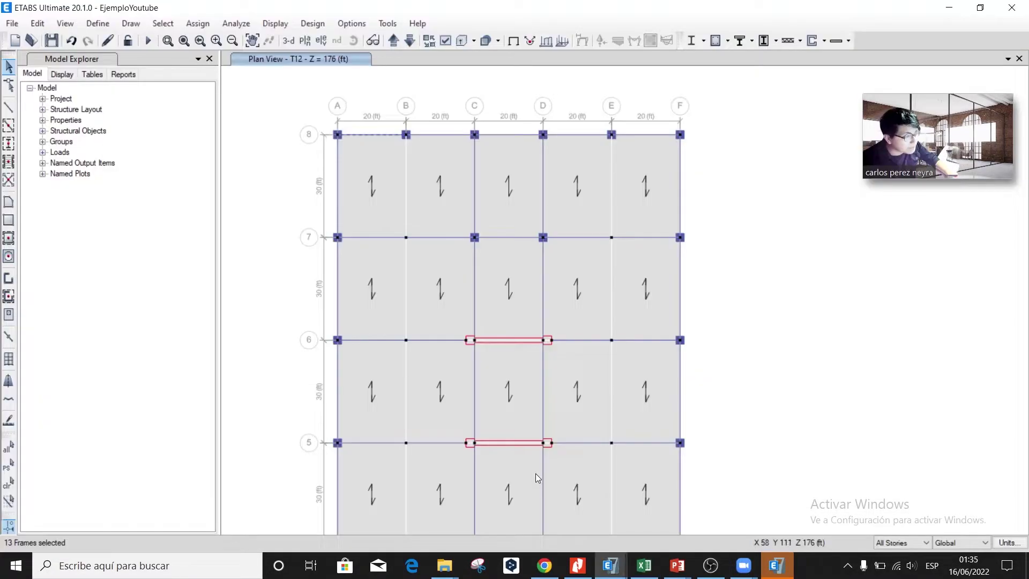
- Delete the 20 ft wide slab panels between grids A and C and between D and F on all stories
{"action": "scroll", "coordinate": [439, 201], "scroll_direction": "down", "scroll_amount": 2}
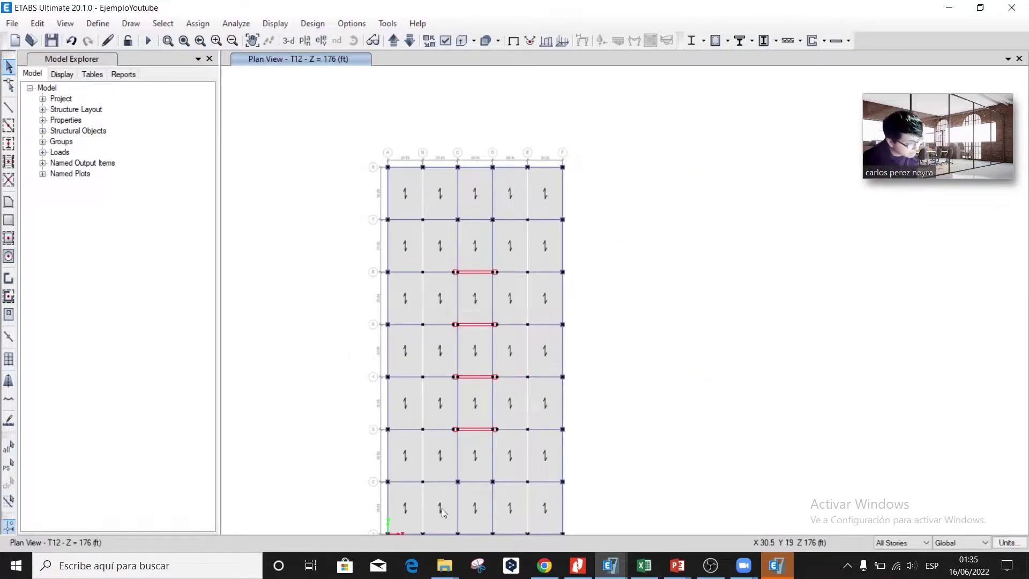
{"action": "left_click_drag", "start_coordinate": [414, 503], "coordinate": [428, 445]}
{"action": "left_click_drag", "start_coordinate": [417, 407], "coordinate": [429, 388]}
{"action": "left_click_drag", "start_coordinate": [417, 351], "coordinate": [431, 345]}
{"action": "mouse_move", "coordinate": [436, 297]}
{"action": "left_mouse_down"}
{"action": "mouse_move", "coordinate": [424, 292]}
{"action": "mouse_move", "coordinate": [431, 286]}
{"action": "left_mouse_up"}
{"action": "left_click_drag", "start_coordinate": [408, 243], "coordinate": [429, 236]}
{"action": "left_click_drag", "start_coordinate": [426, 197], "coordinate": [416, 198]}
{"action": "left_click_drag", "start_coordinate": [536, 202], "coordinate": [519, 204]}
{"action": "left_click_drag", "start_coordinate": [531, 247], "coordinate": [513, 246]}
{"action": "left_click_drag", "start_coordinate": [542, 297], "coordinate": [517, 294]}
{"action": "left_click_drag", "start_coordinate": [533, 348], "coordinate": [514, 349]}
{"action": "left_click_drag", "start_coordinate": [538, 401], "coordinate": [517, 402]}
{"action": "left_click_drag", "start_coordinate": [544, 455], "coordinate": [517, 459]}
{"action": "left_click_drag", "start_coordinate": [538, 507], "coordinate": [507, 510]}
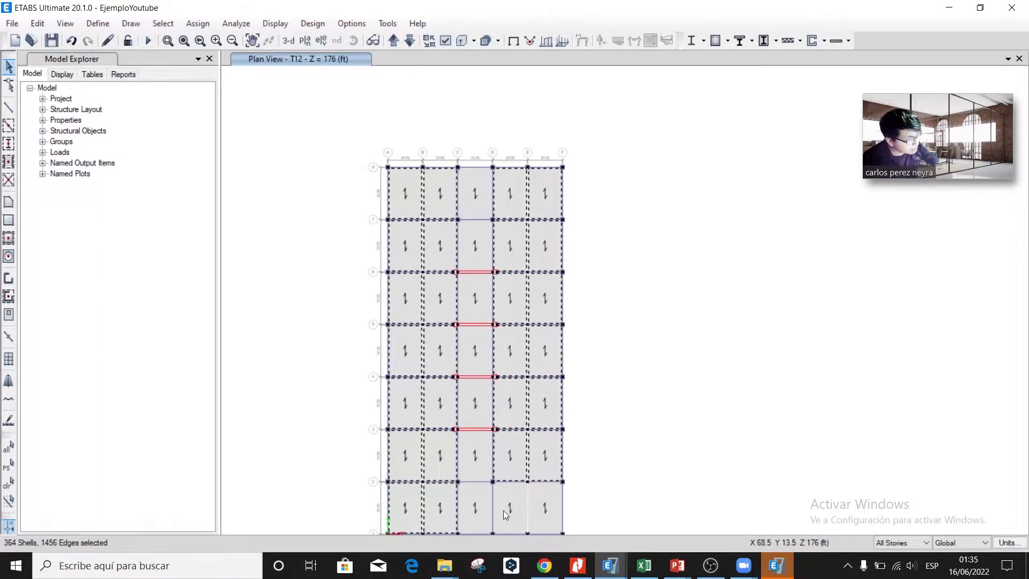
{"action": "key", "text": "Delete"}
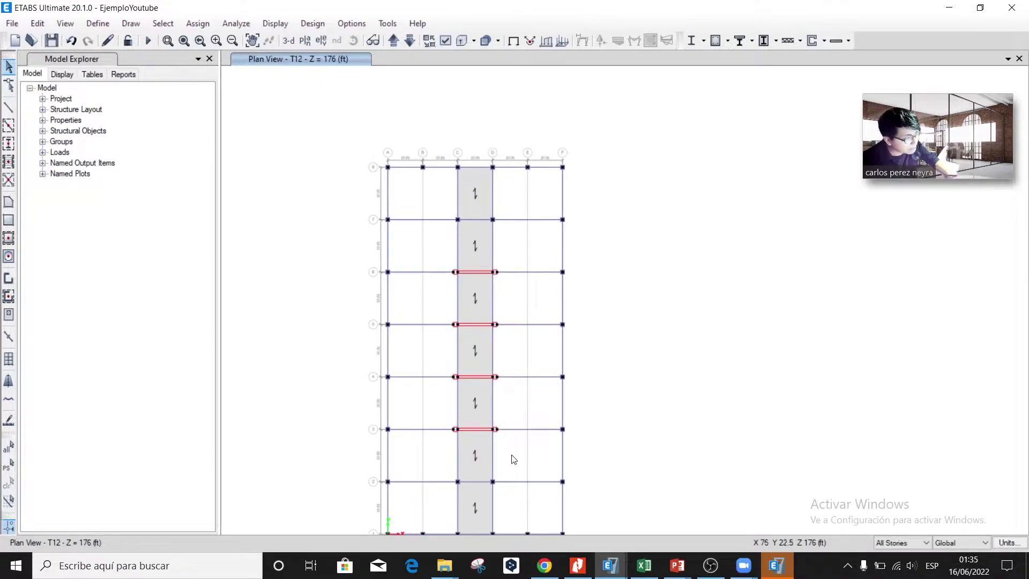
- Draw rectangular Losa_6inch slabs with local axis 90 between grids 1 and 2, spanning A to C and D to F
{"action": "scroll", "coordinate": [410, 467], "scroll_direction": "up", "scroll_amount": 4}
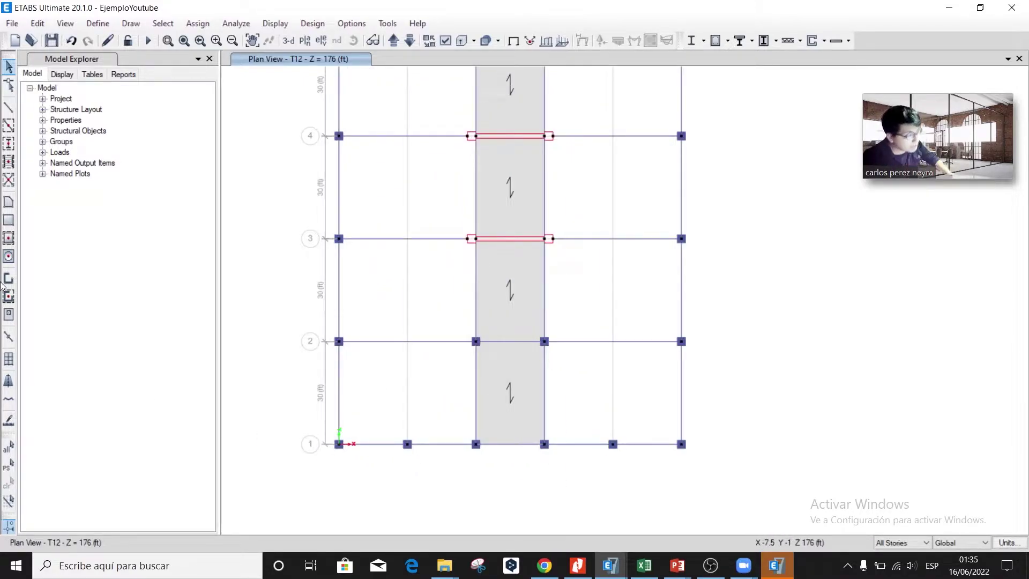
{"action": "left_click", "coordinate": [8, 237]}
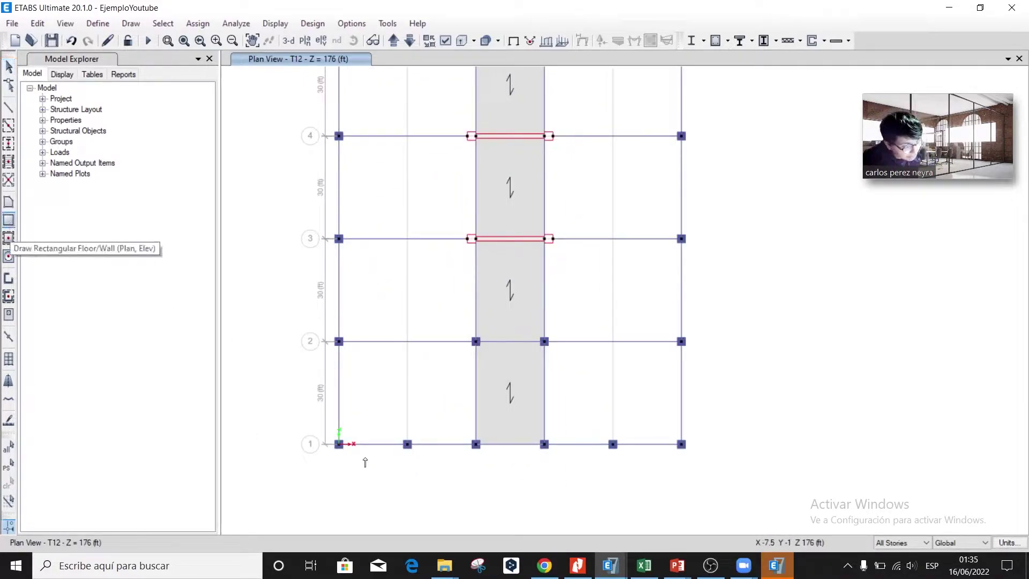
{"action": "left_click", "coordinate": [339, 444]}
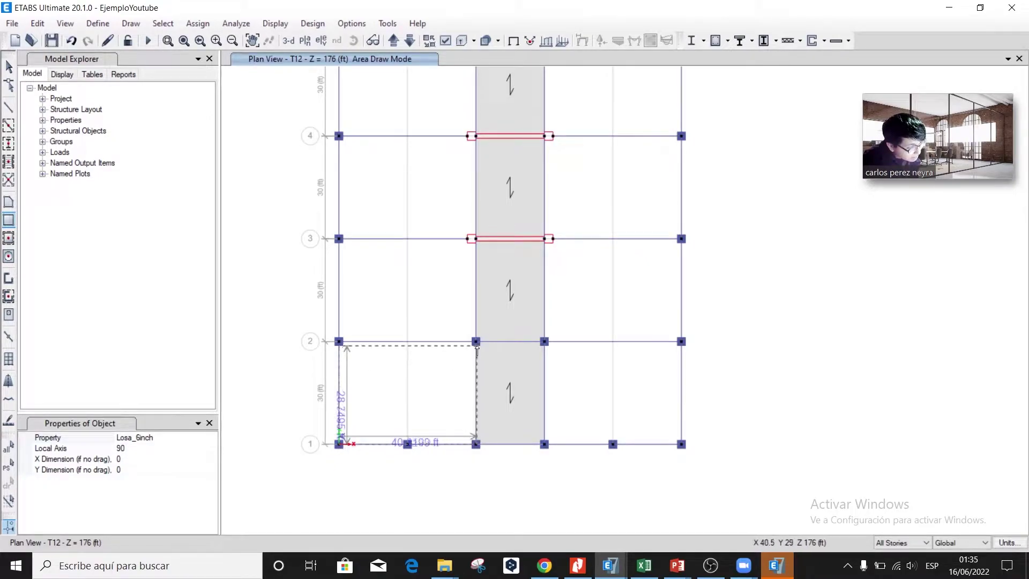
{"action": "left_click", "coordinate": [476, 341]}
{"action": "left_click", "coordinate": [544, 443]}
{"action": "left_click", "coordinate": [681, 342]}
{"action": "scroll", "coordinate": [679, 341], "scroll_direction": "down", "scroll_amount": 5}
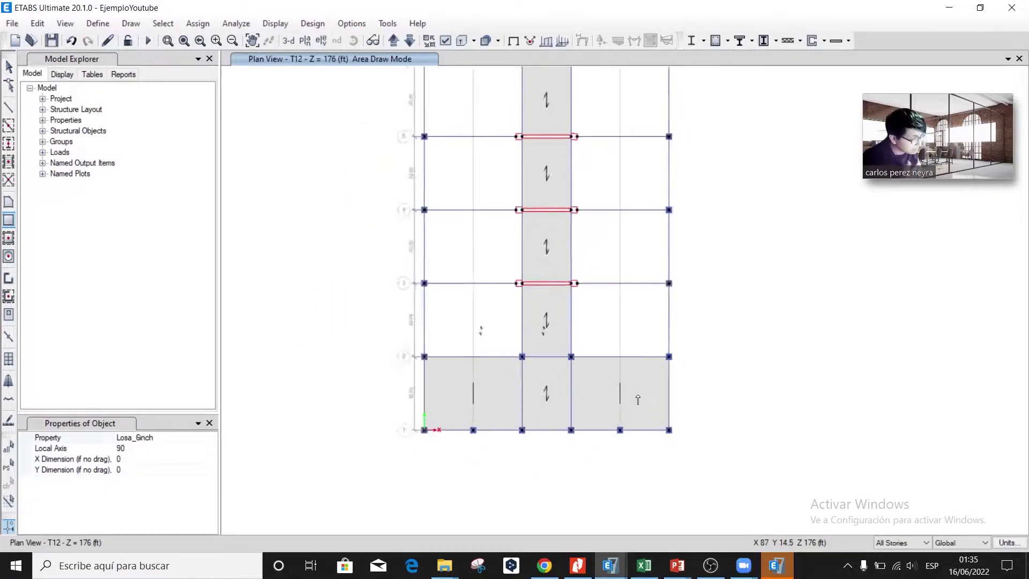
{"action": "scroll", "coordinate": [637, 332], "scroll_direction": "up", "scroll_amount": 3}
{"action": "key", "text": "Escape"}
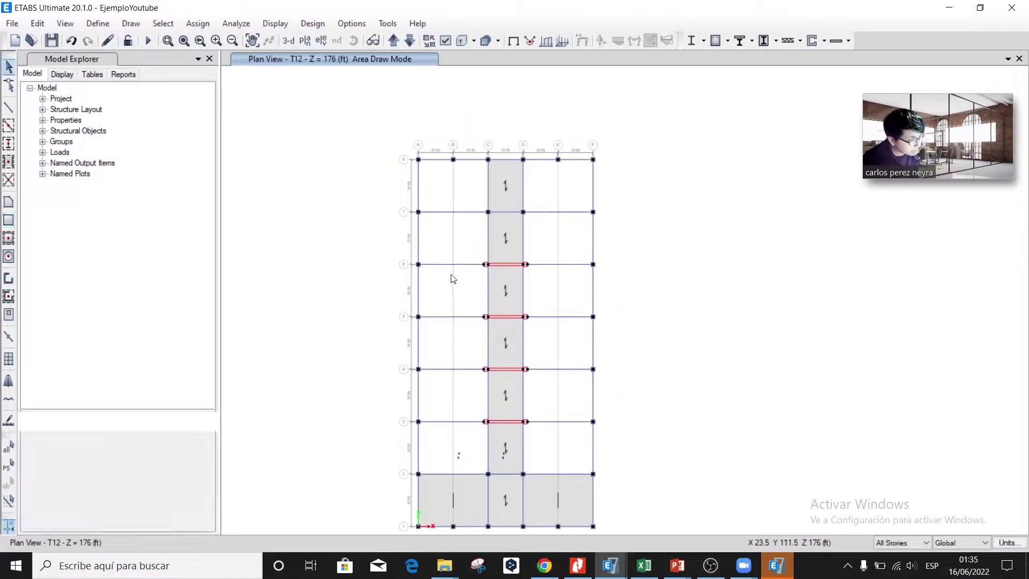
- Replicate the two wide slabs linearly six times with dx 0 and dy 30 ft to fill the bays up to grid 8
{"action": "left_click", "coordinate": [586, 505]}
{"action": "left_click", "coordinate": [461, 500]}
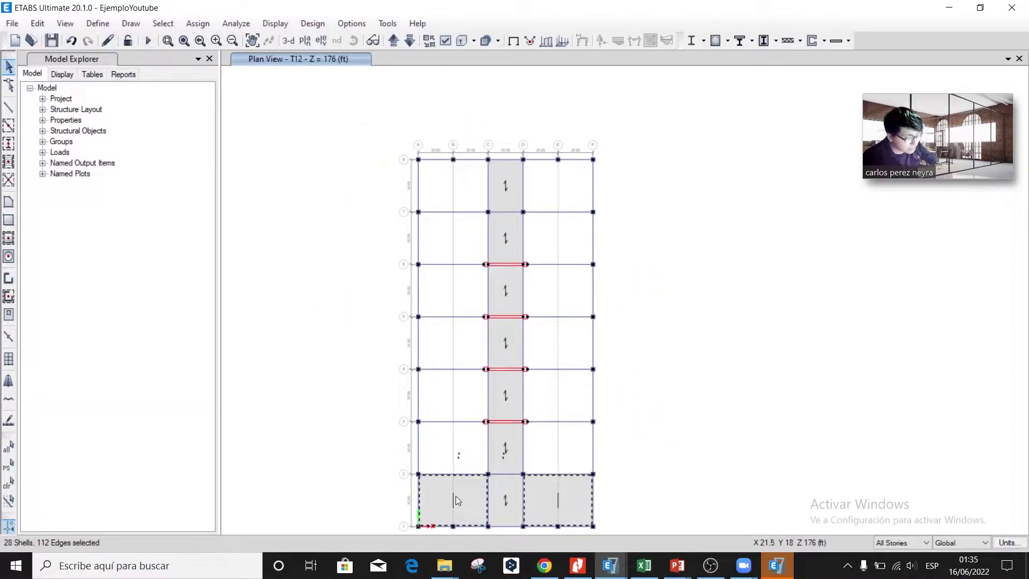
{"action": "key", "text": "ctrl+r"}
{"action": "left_click_drag", "start_coordinate": [819, 207], "coordinate": [775, 204]}
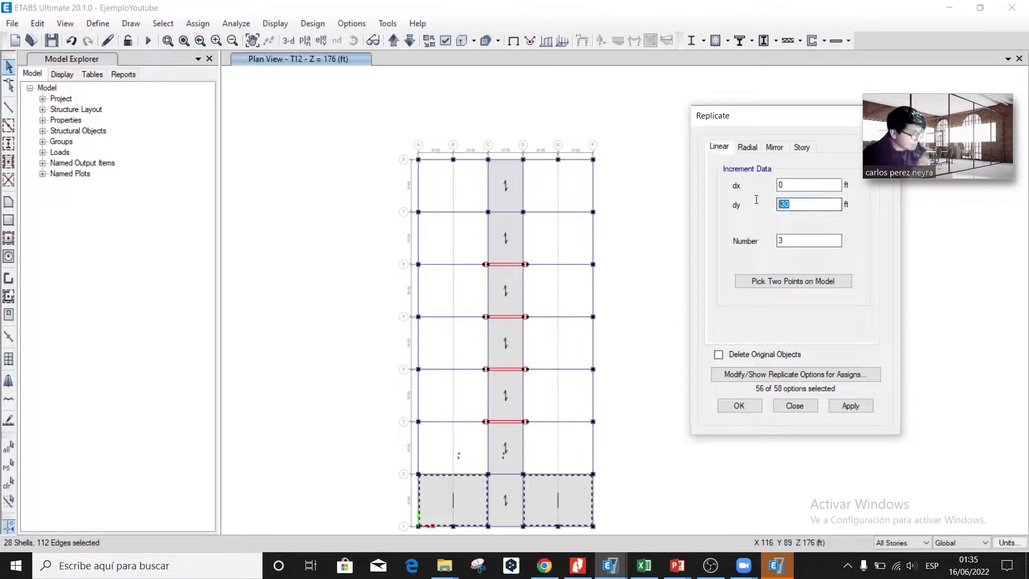
{"action": "type", "text": "30"}
{"action": "double_click", "coordinate": [801, 240]}
{"action": "type", "text": "6"}
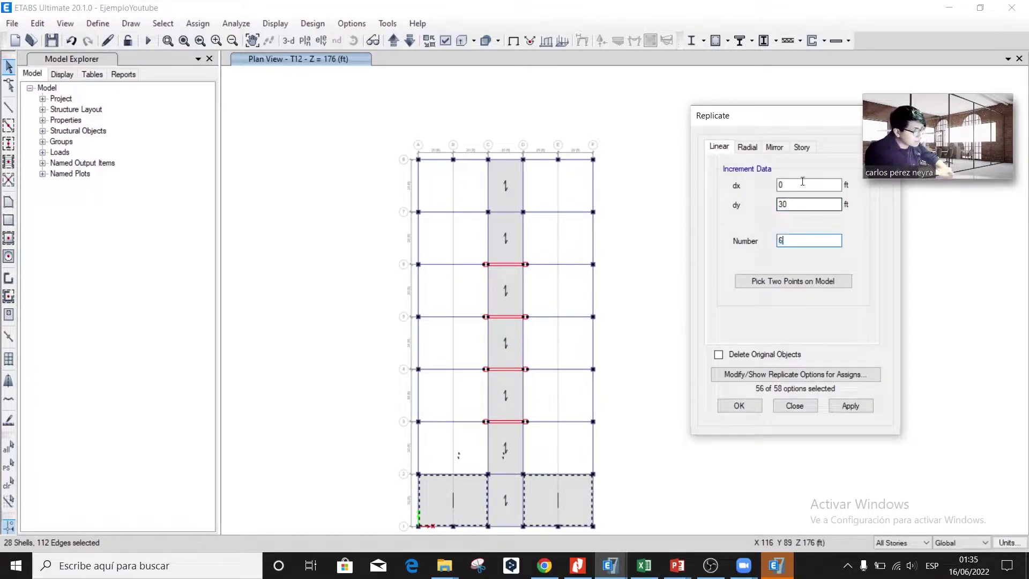
{"action": "left_click", "coordinate": [803, 185]}
{"action": "left_click", "coordinate": [850, 406]}
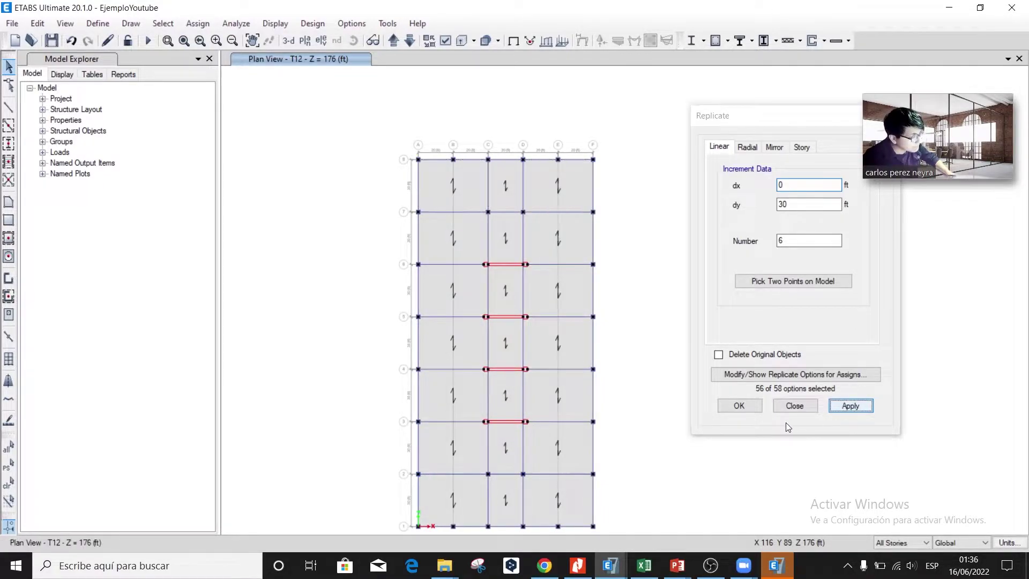
{"action": "left_click", "coordinate": [738, 406]}
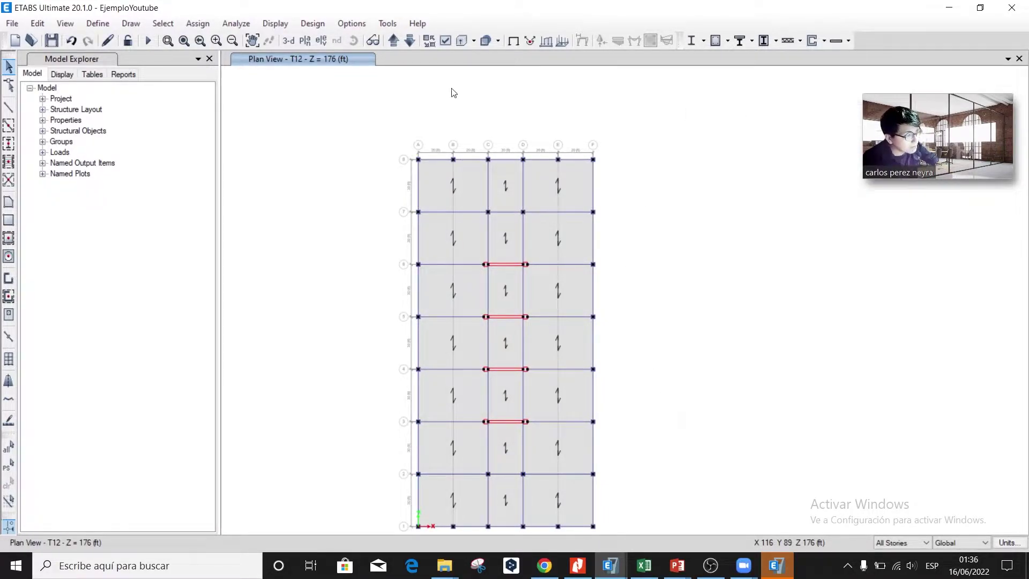
- Save the model
{"action": "left_click", "coordinate": [52, 40]}
{"action": "left_click", "coordinate": [400, 316]}
{"action": "left_click", "coordinate": [541, 284]}
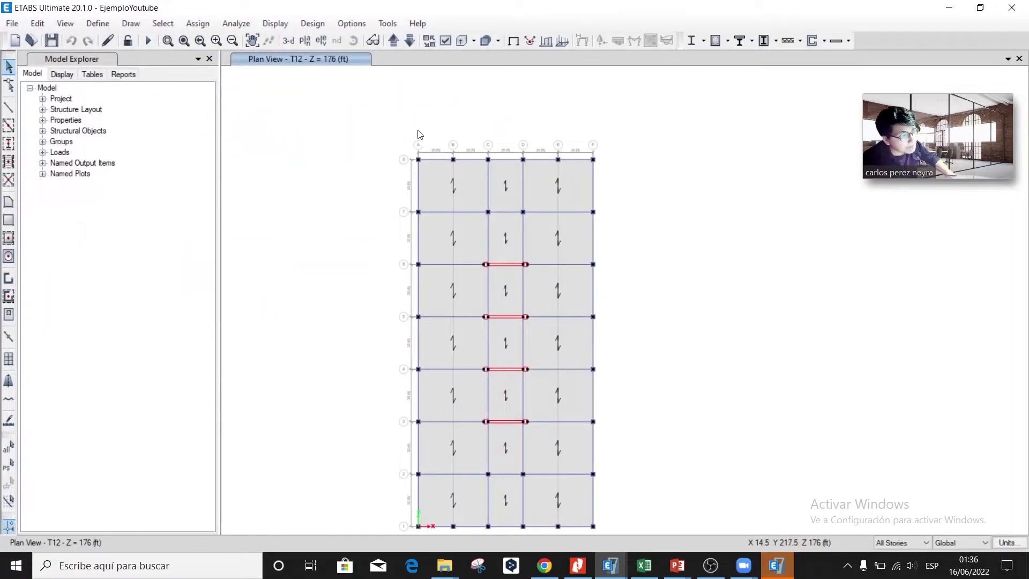
- Show the Base plan, limit editing to One Story, and delete all floor slabs at the base level
{"action": "left_click", "coordinate": [393, 41]}
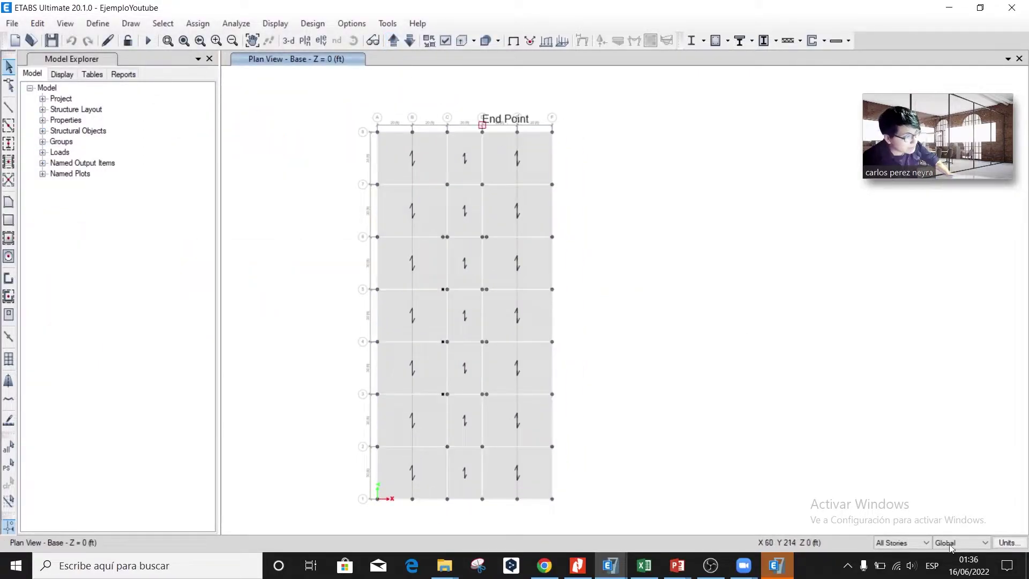
{"action": "left_click", "coordinate": [903, 542]}
{"action": "left_click", "coordinate": [910, 554]}
{"action": "left_click_drag", "start_coordinate": [597, 512], "coordinate": [326, 108]}
{"action": "key", "text": "Delete"}
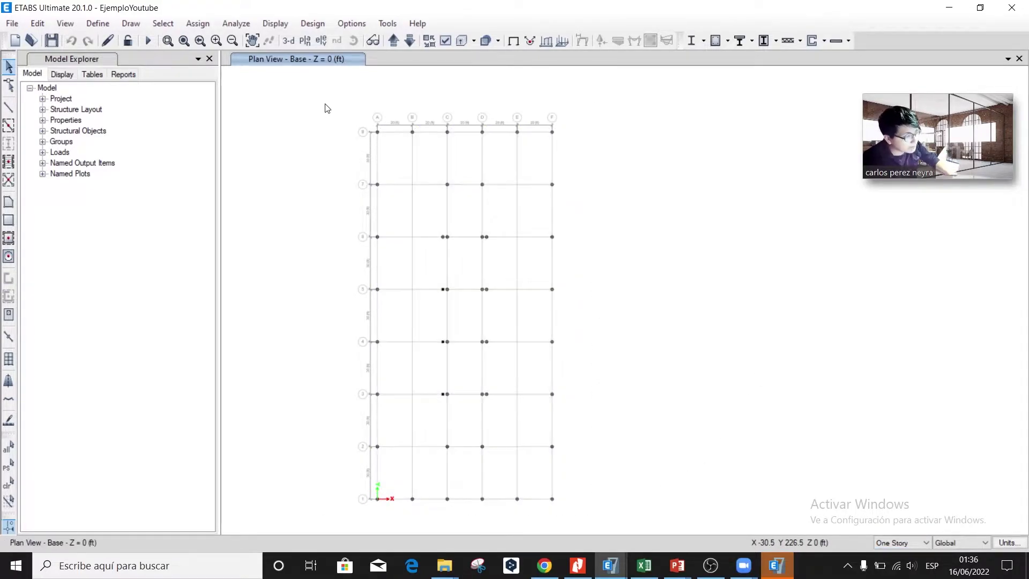
- Show the Sotano plan and check the perimeter basement walls in the reference figures of the Excel workbook
{"action": "left_click", "coordinate": [392, 41]}
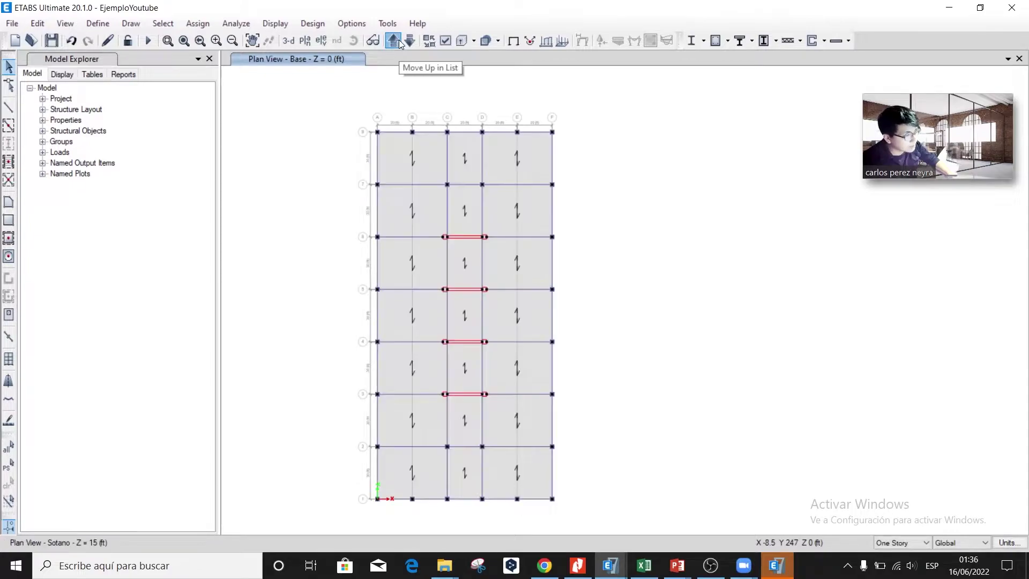
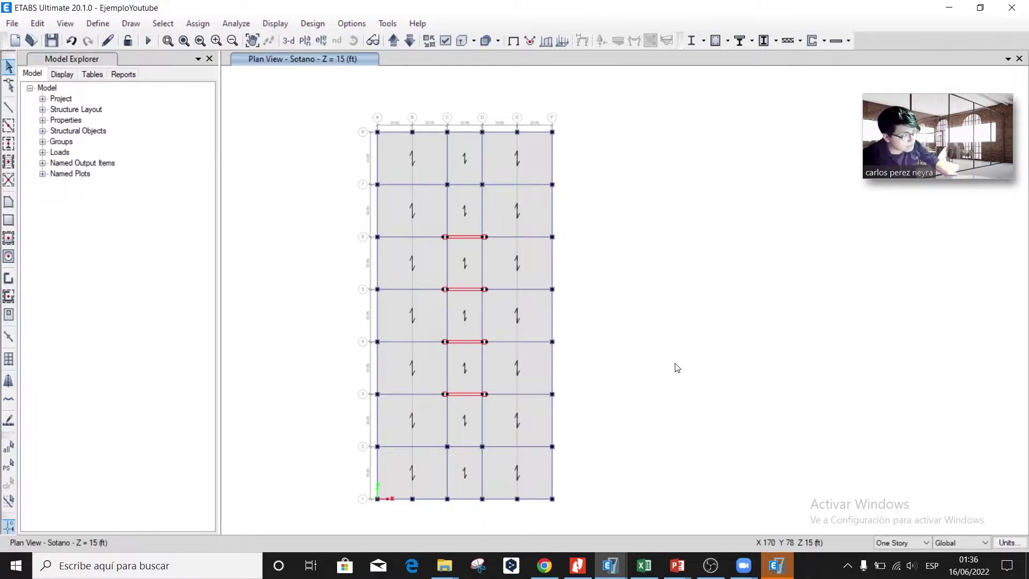
{"action": "key", "text": "alt+Tab"}
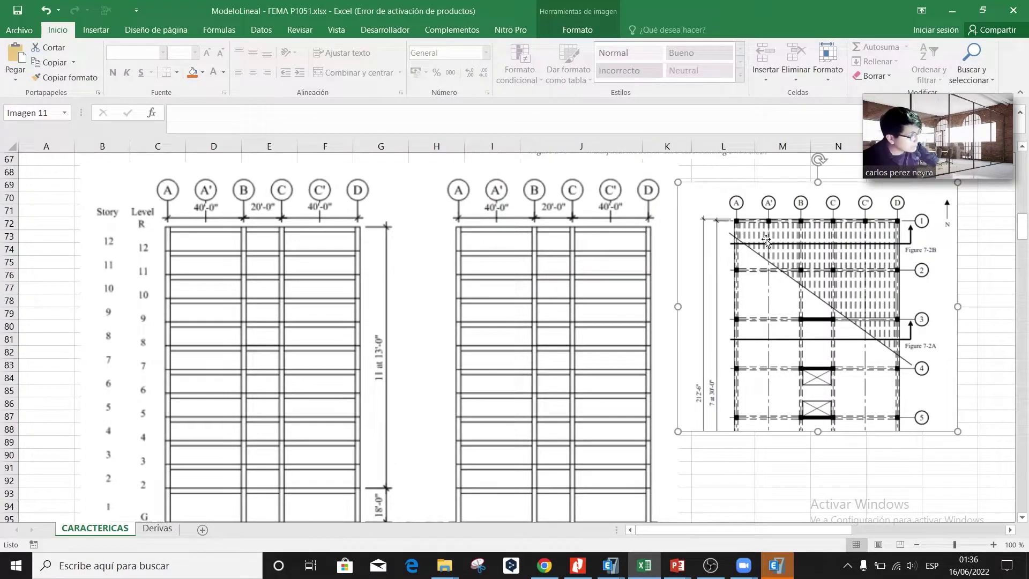
{"action": "scroll", "coordinate": [749, 230], "scroll_direction": "up", "scroll_amount": 5}
{"action": "scroll", "coordinate": [748, 231], "scroll_direction": "up", "scroll_amount": 4}
{"action": "scroll", "coordinate": [691, 365], "scroll_direction": "down", "scroll_amount": 2}
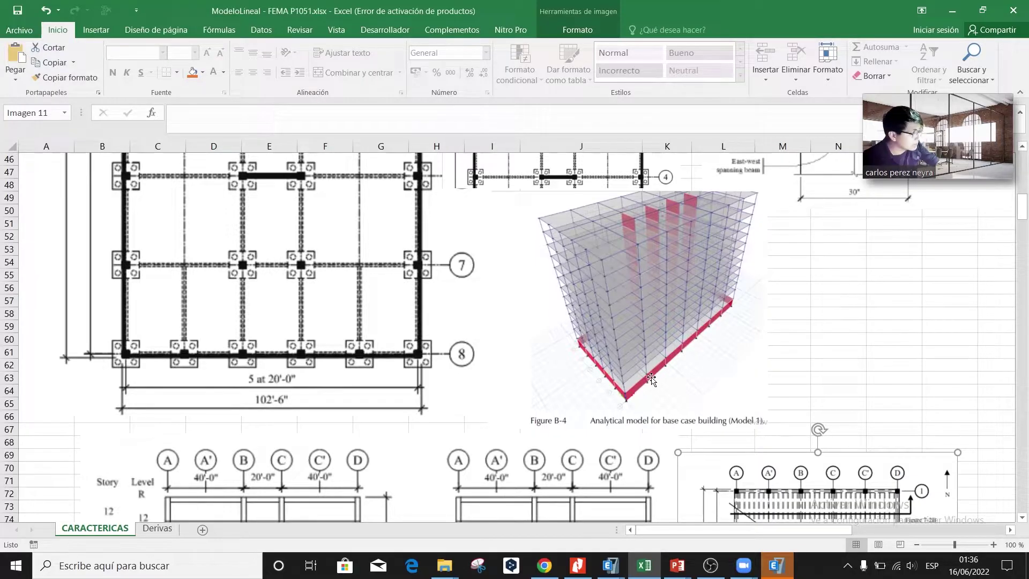
{"action": "key", "text": "alt+Tab"}
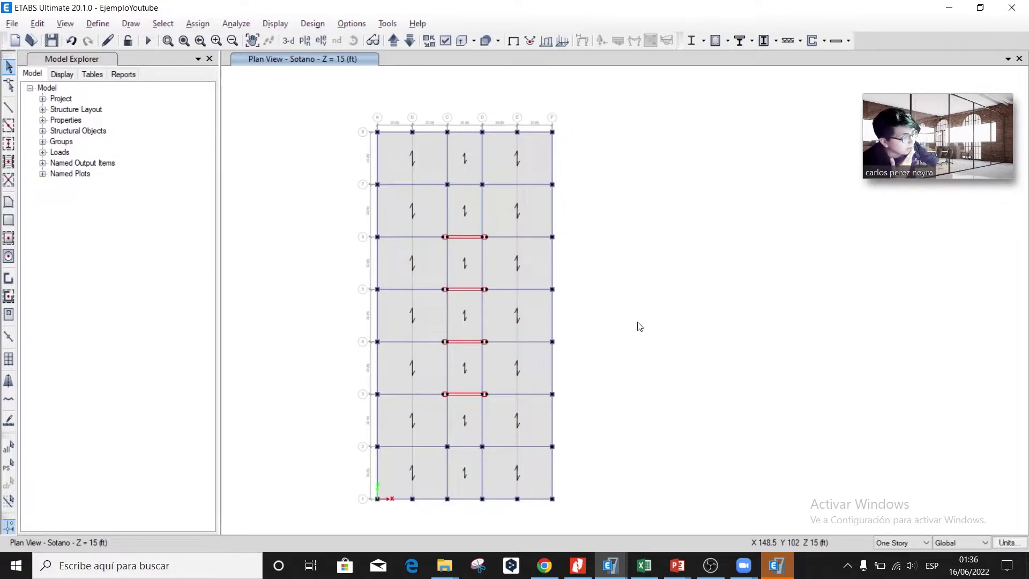
- In the Sotano plan, hide the interior columns, beams, walls and floor slabs so only the perimeter framing stays displayed
{"action": "left_click_drag", "start_coordinate": [509, 501], "coordinate": [400, 150]}
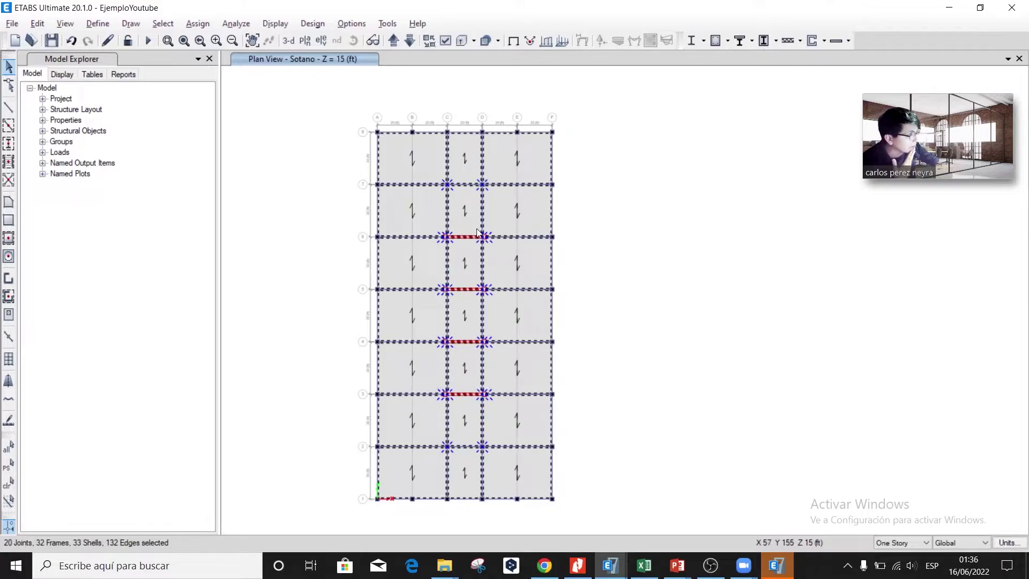
{"action": "right_click", "coordinate": [646, 230]}
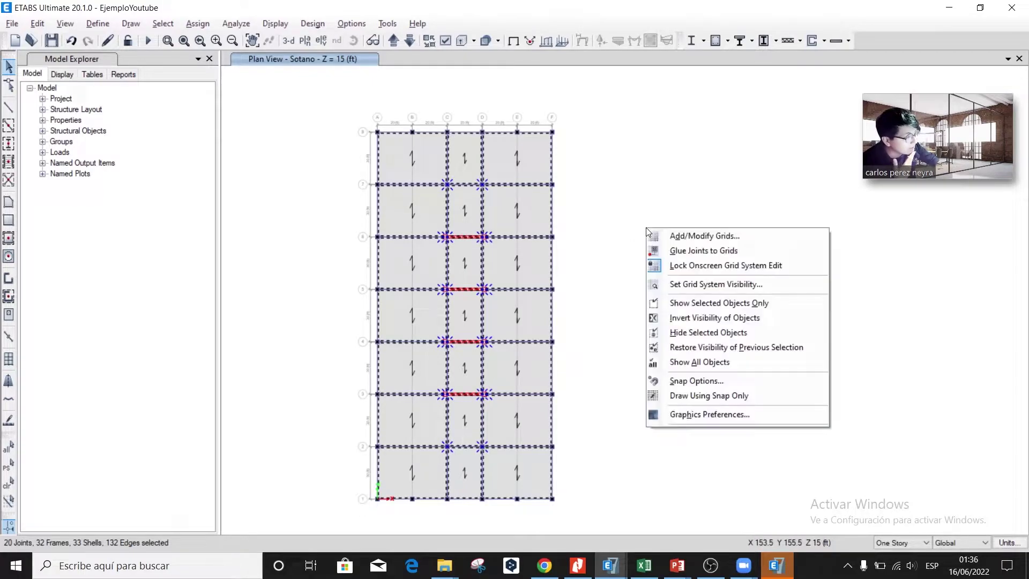
{"action": "left_click", "coordinate": [724, 334]}
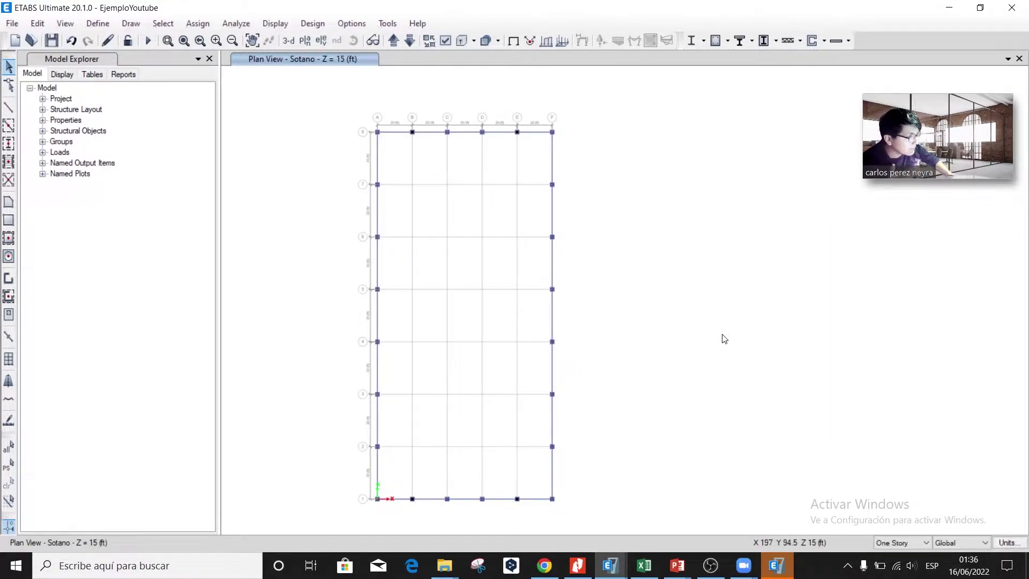
- Delete all perimeter columns and beams of the Sotano level
{"action": "left_click_drag", "start_coordinate": [579, 511], "coordinate": [299, 110]}
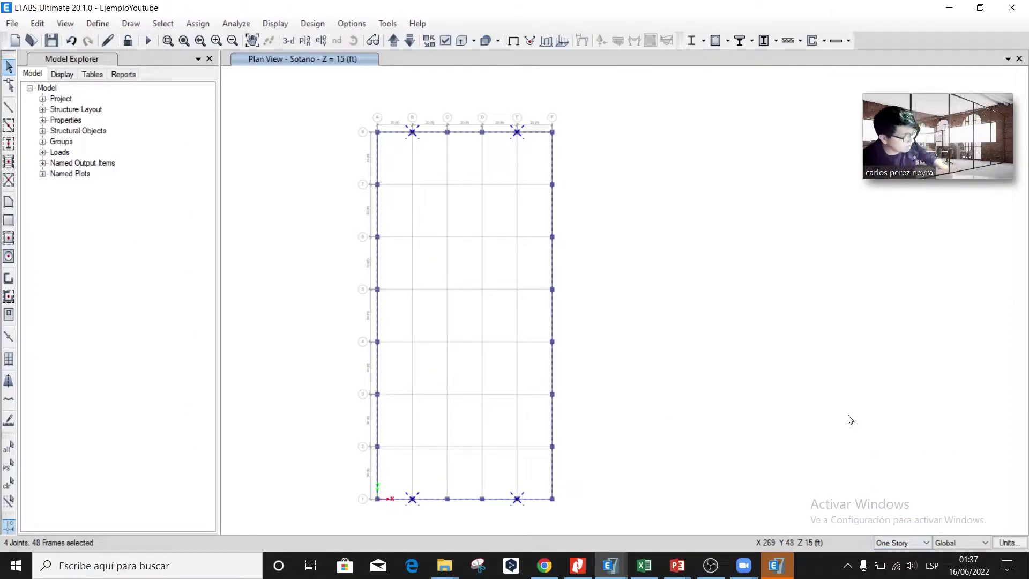
{"action": "key", "text": "Delete"}
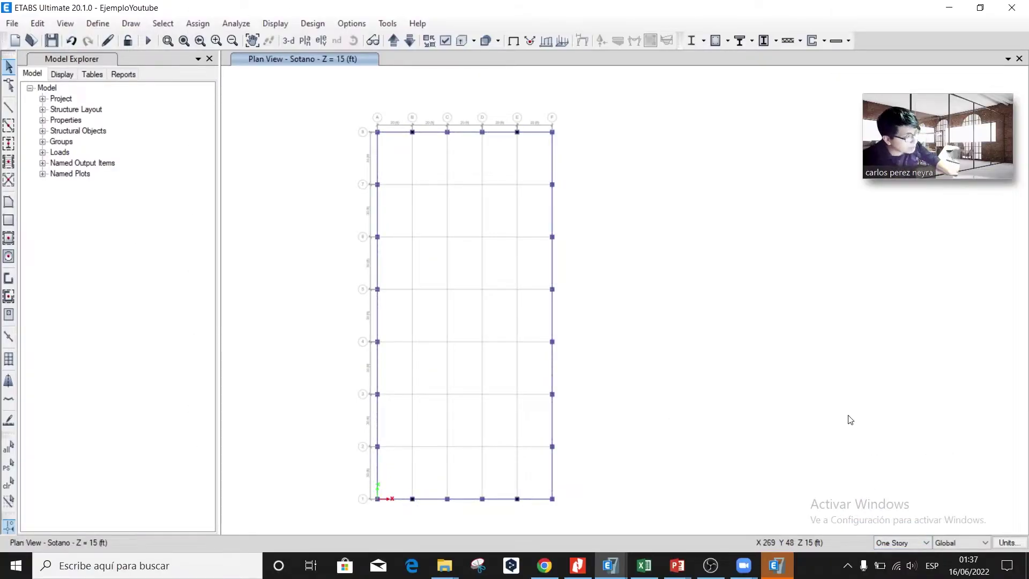
{"action": "left_click_drag", "start_coordinate": [581, 514], "coordinate": [347, 105]}
{"action": "key", "text": "ctrl+q"}
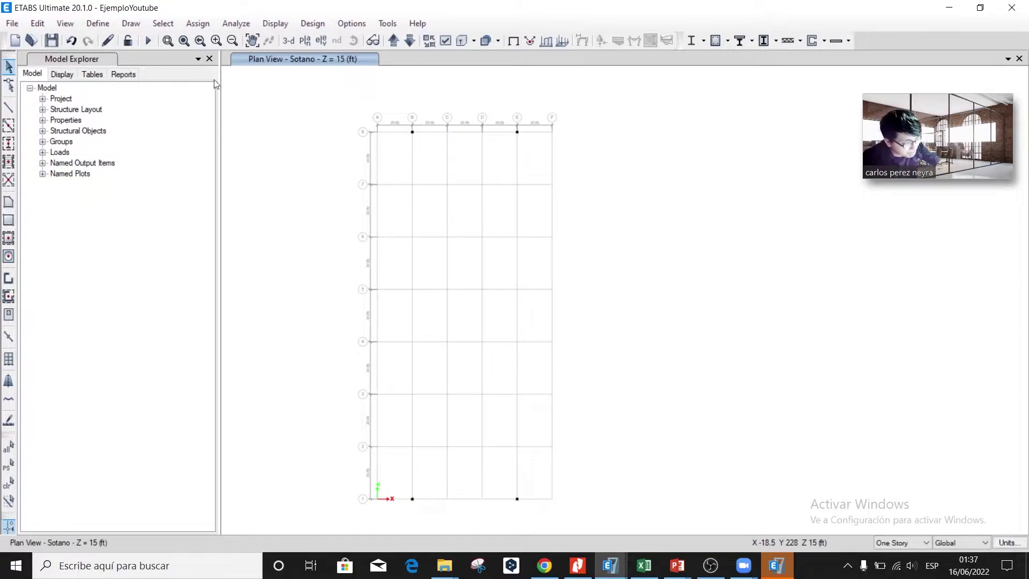
- Draw Muros_12inch pier walls with zero plan offset along perimeter grids 1, 8, A and F, and show all objects again
{"action": "left_click", "coordinate": [9, 296]}
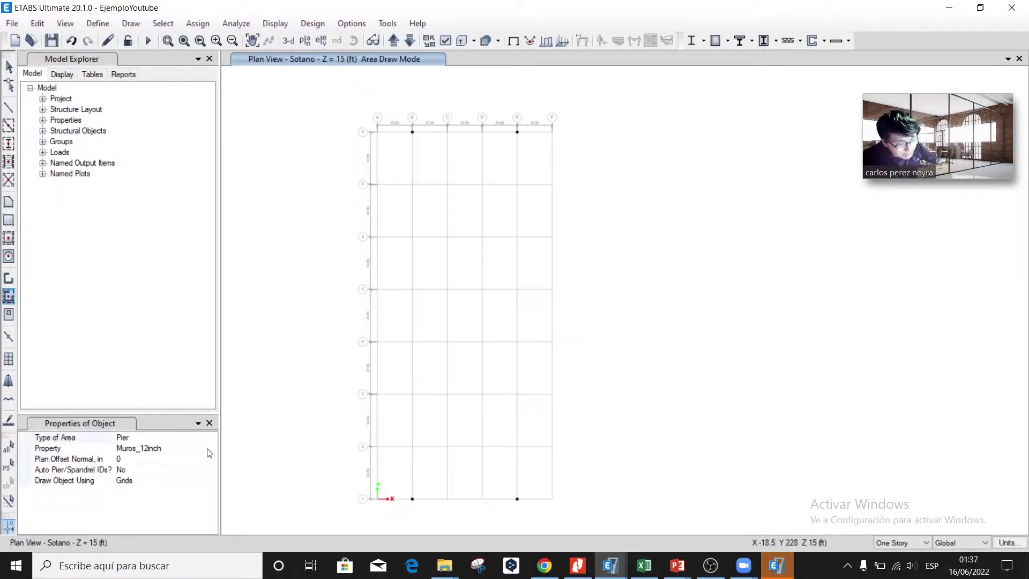
{"action": "left_click", "coordinate": [188, 459]}
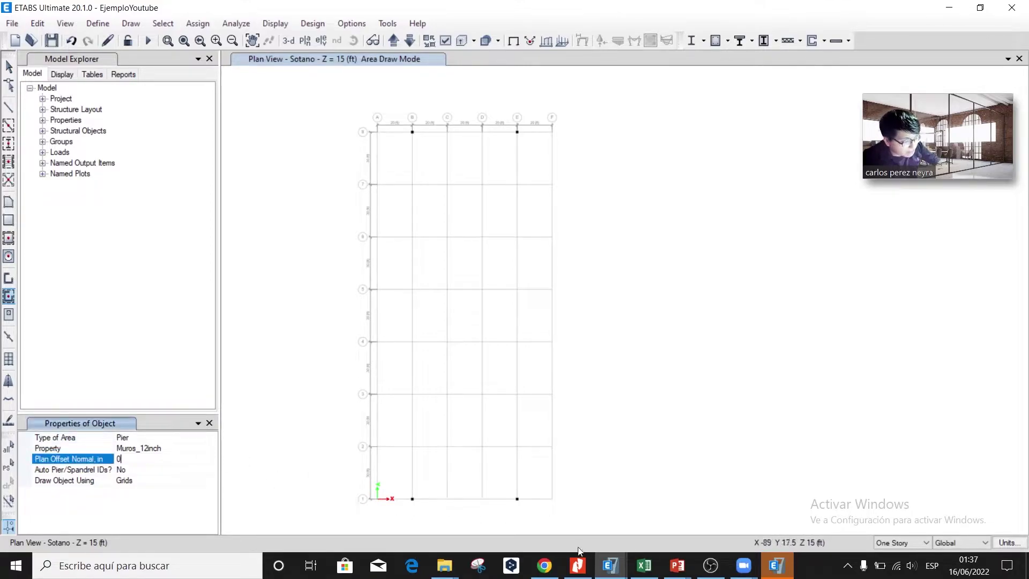
{"action": "left_click_drag", "start_coordinate": [579, 511], "coordinate": [345, 489]}
{"action": "mouse_move", "coordinate": [602, 517]}
{"action": "left_mouse_down"}
{"action": "mouse_move", "coordinate": [572, 146]}
{"action": "mouse_move", "coordinate": [546, 116]}
{"action": "mouse_move", "coordinate": [326, 122]}
{"action": "left_mouse_up"}
{"action": "left_click_drag", "start_coordinate": [392, 513], "coordinate": [303, 108]}
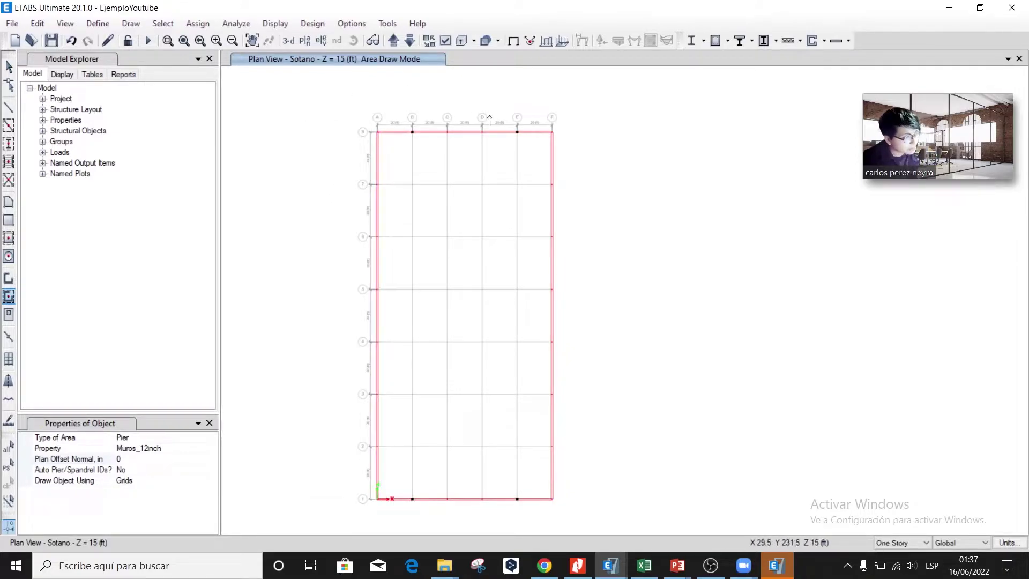
{"action": "key", "text": "Escape"}
{"action": "right_click", "coordinate": [659, 337]}
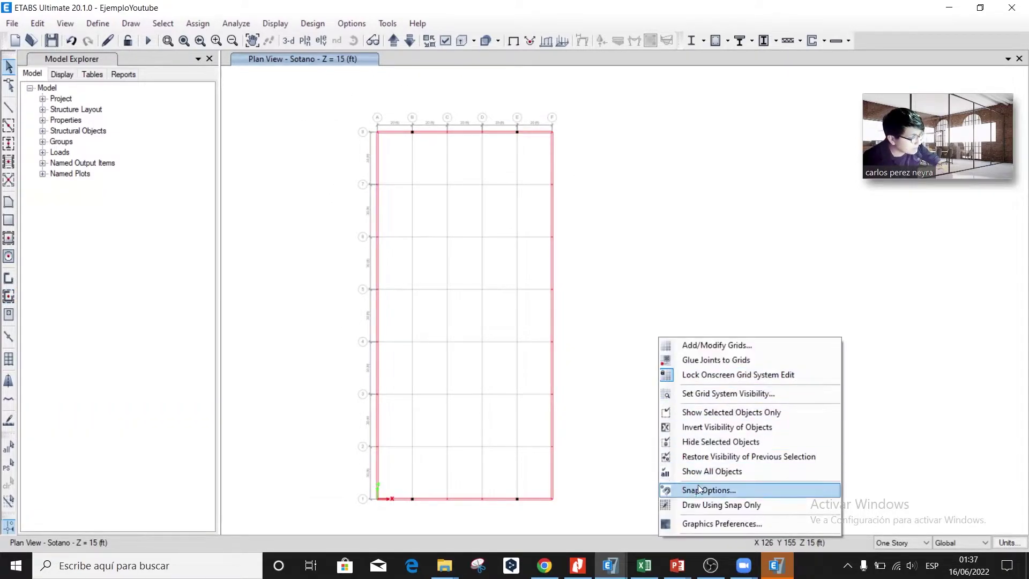
{"action": "left_click", "coordinate": [558, 282]}
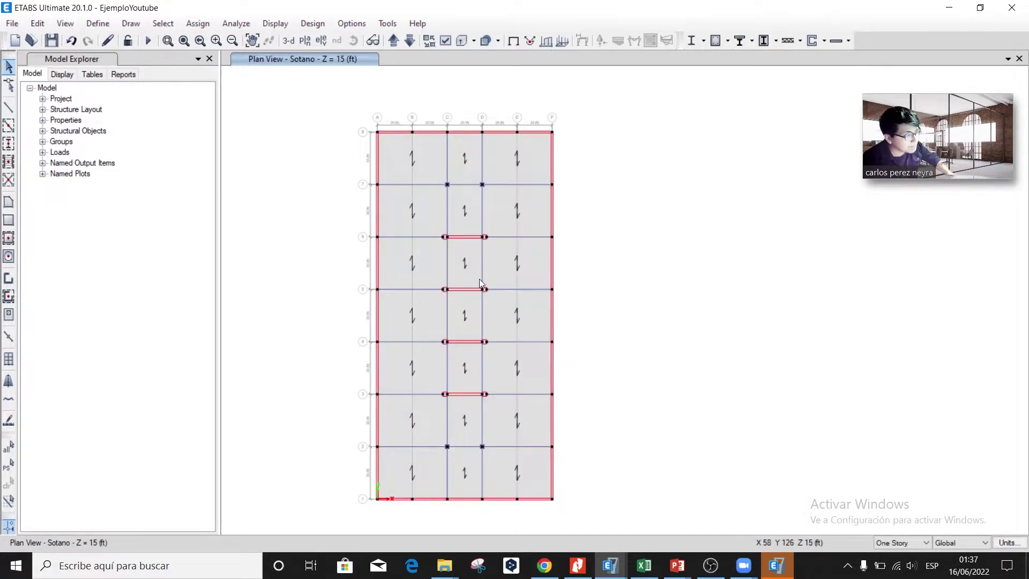
- Inspect the assignments of the interior wall on grid 5 between C and D
{"action": "scroll", "coordinate": [479, 279], "scroll_direction": "up", "scroll_amount": 3}
{"action": "left_click", "coordinate": [453, 319]}
{"action": "right_click", "coordinate": [453, 319]}
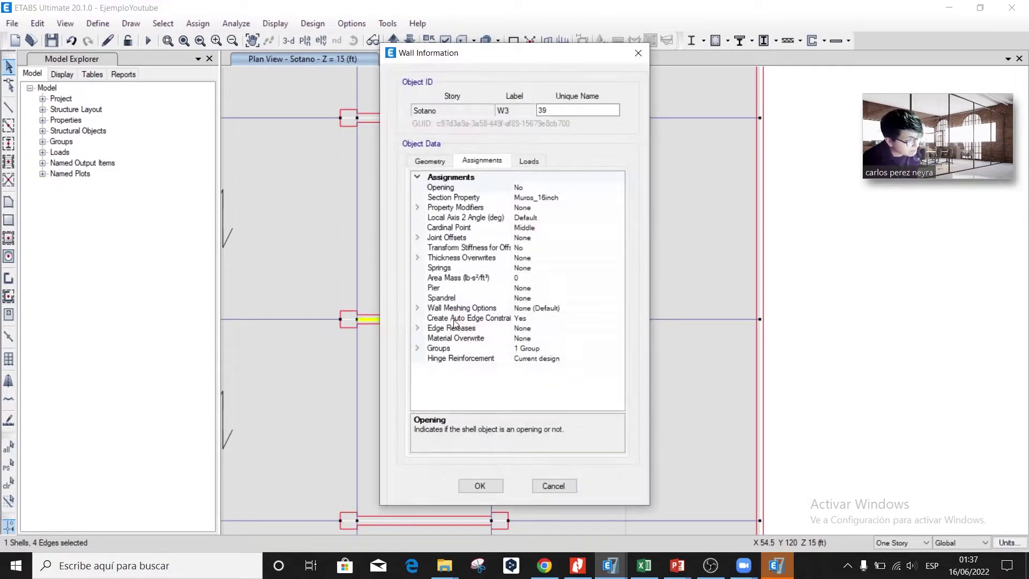
{"action": "key", "text": "Escape"}
{"action": "scroll", "coordinate": [496, 246], "scroll_direction": "down", "scroll_amount": 1}
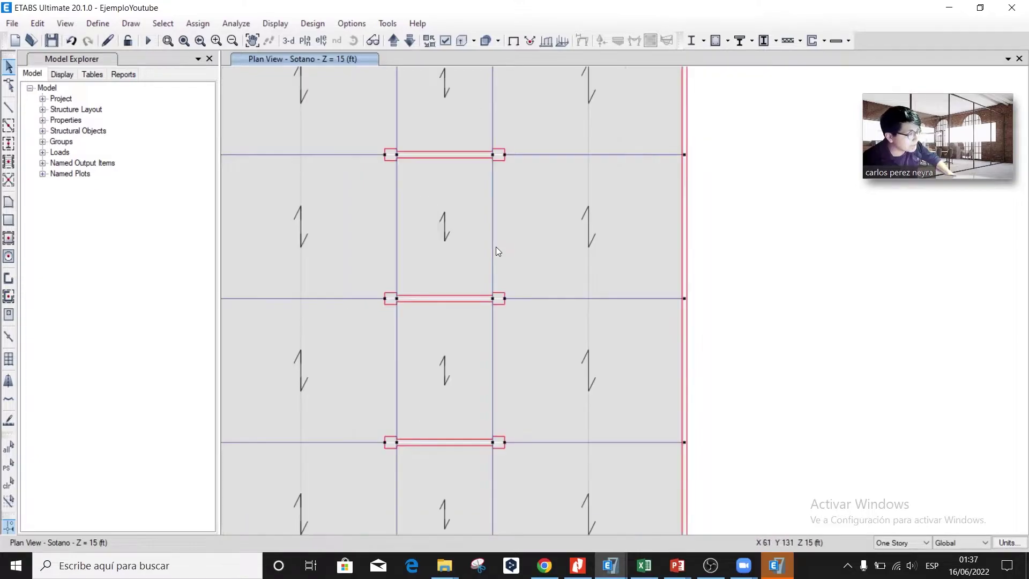
{"action": "scroll", "coordinate": [496, 246], "scroll_direction": "down", "scroll_amount": 4}
{"action": "scroll", "coordinate": [558, 230], "scroll_direction": "up", "scroll_amount": 2}
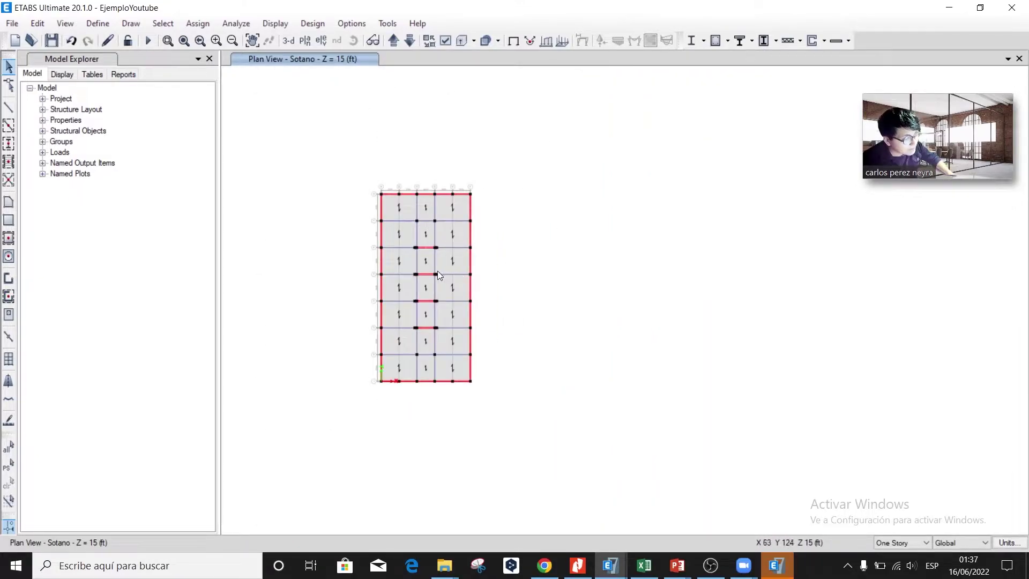
- Assign fixed restraints, all translations and rotations, to every joint in the Base plan
{"action": "left_click", "coordinate": [409, 42]}
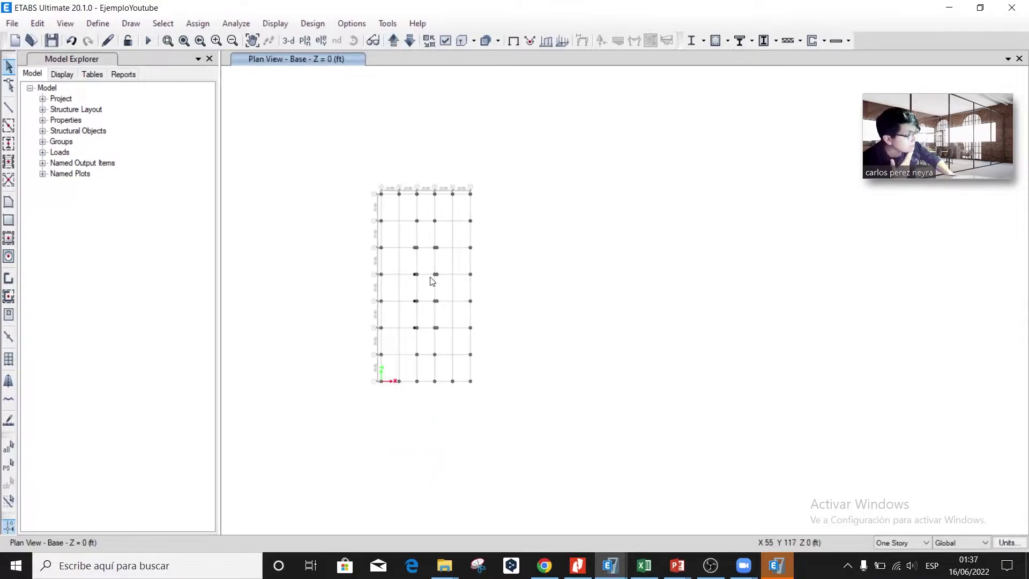
{"action": "left_click_drag", "start_coordinate": [493, 396], "coordinate": [358, 177]}
{"action": "left_click", "coordinate": [197, 23]}
{"action": "left_click", "coordinate": [437, 43]}
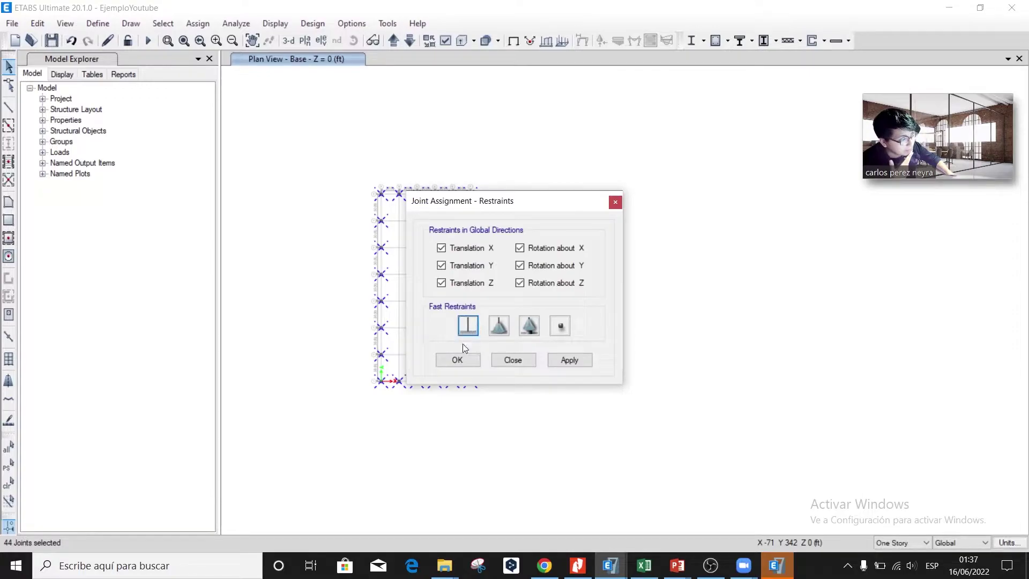
{"action": "left_click", "coordinate": [457, 360]}
- Return to the Sotano plan and review the superimposed dead loads under "Cargas consideradas" in the Excel workbook
{"action": "left_click", "coordinate": [393, 42]}
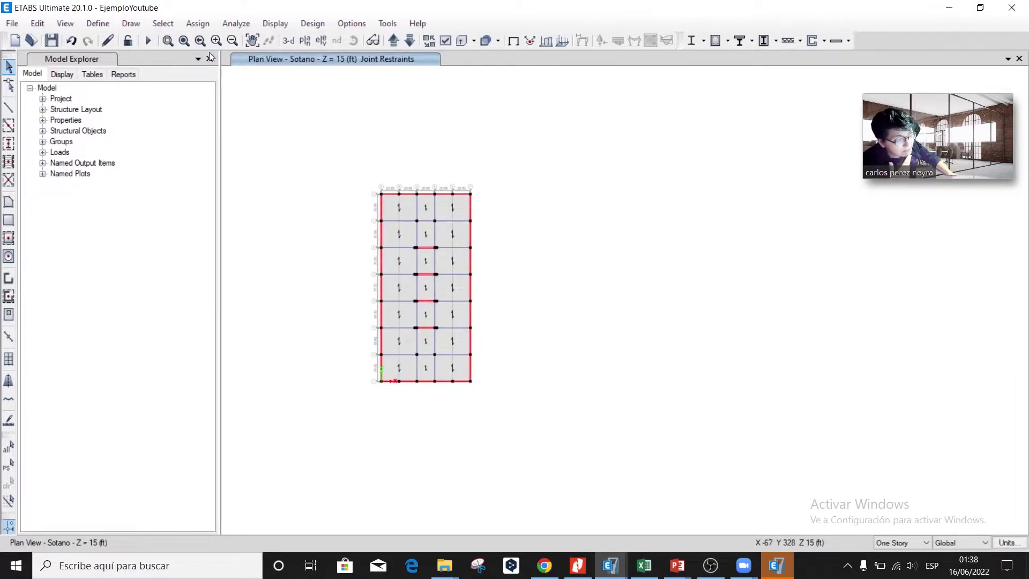
{"action": "key", "text": "alt+Tab"}
{"action": "scroll", "coordinate": [363, 250], "scroll_direction": "up", "scroll_amount": 15}
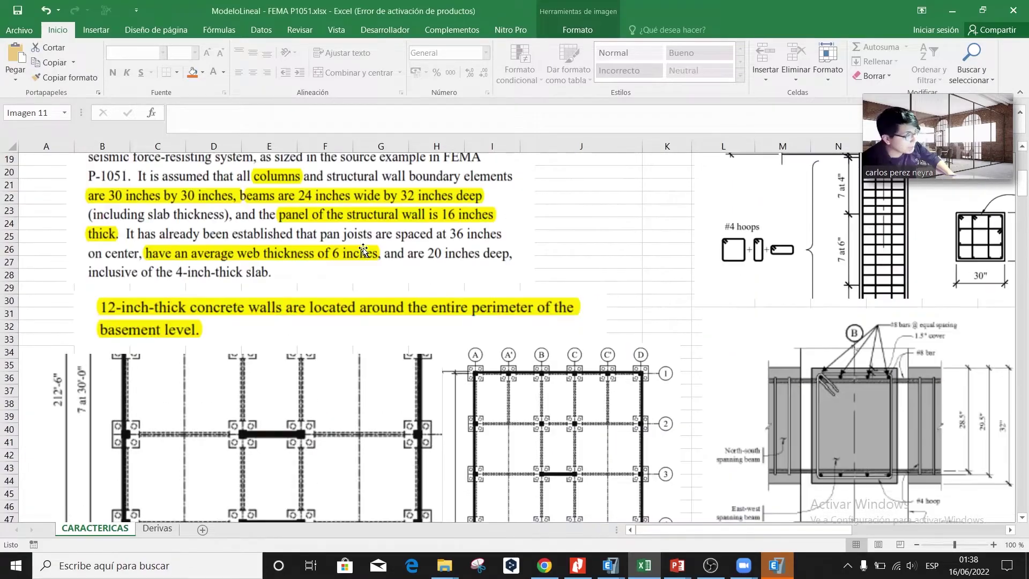
{"action": "scroll", "coordinate": [362, 255], "scroll_direction": "down", "scroll_amount": 20}
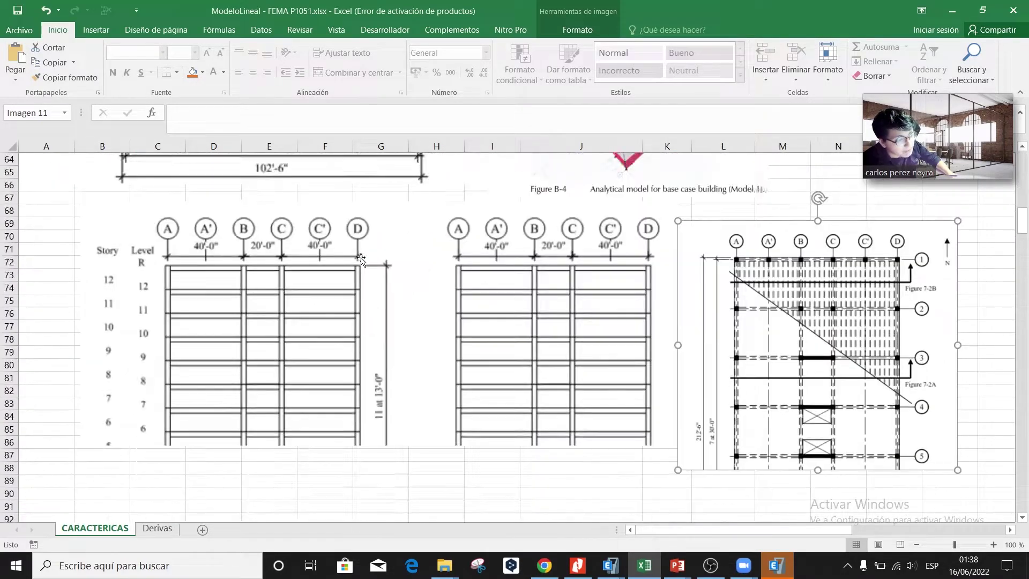
{"action": "scroll", "coordinate": [361, 260], "scroll_direction": "down", "scroll_amount": 15}
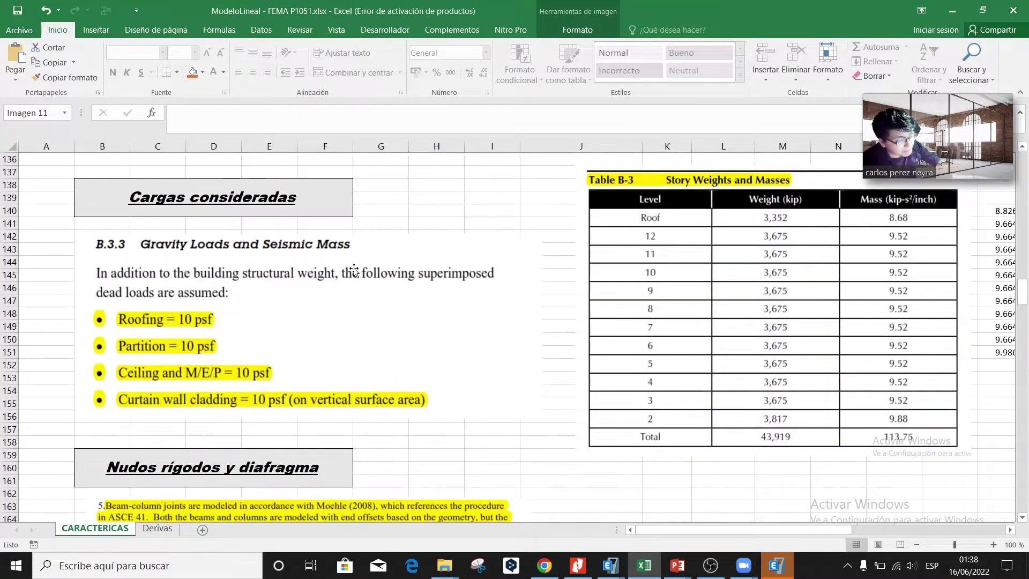
{"action": "mouse_move", "coordinate": [75, 304]}
{"action": "left_mouse_down"}
{"action": "mouse_move", "coordinate": [262, 355]}
{"action": "mouse_move", "coordinate": [307, 386]}
{"action": "left_mouse_up"}
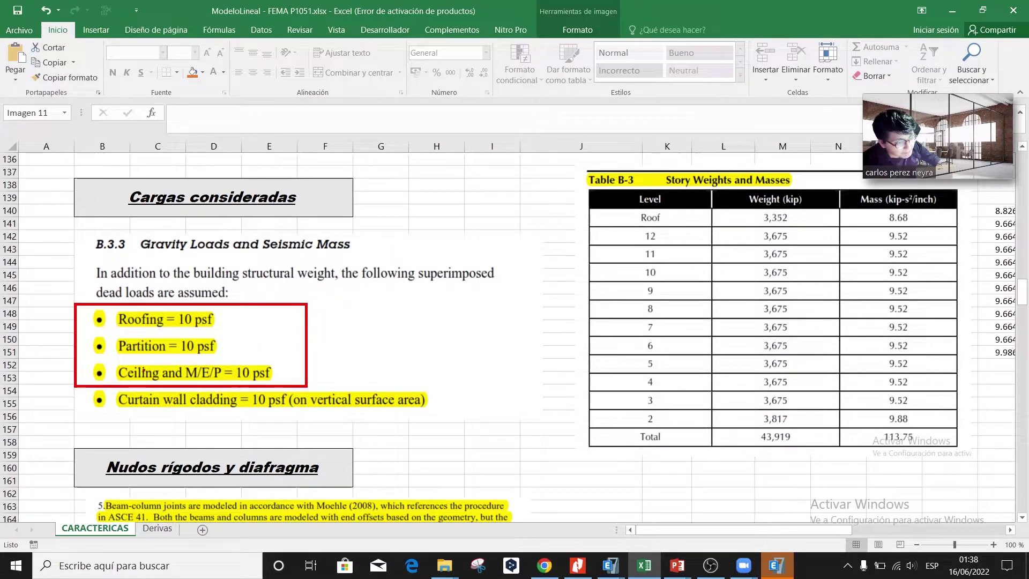
{"action": "mouse_move", "coordinate": [94, 385]}
{"action": "left_mouse_down"}
{"action": "mouse_move", "coordinate": [437, 443]}
{"action": "mouse_move", "coordinate": [452, 419]}
{"action": "left_mouse_up"}
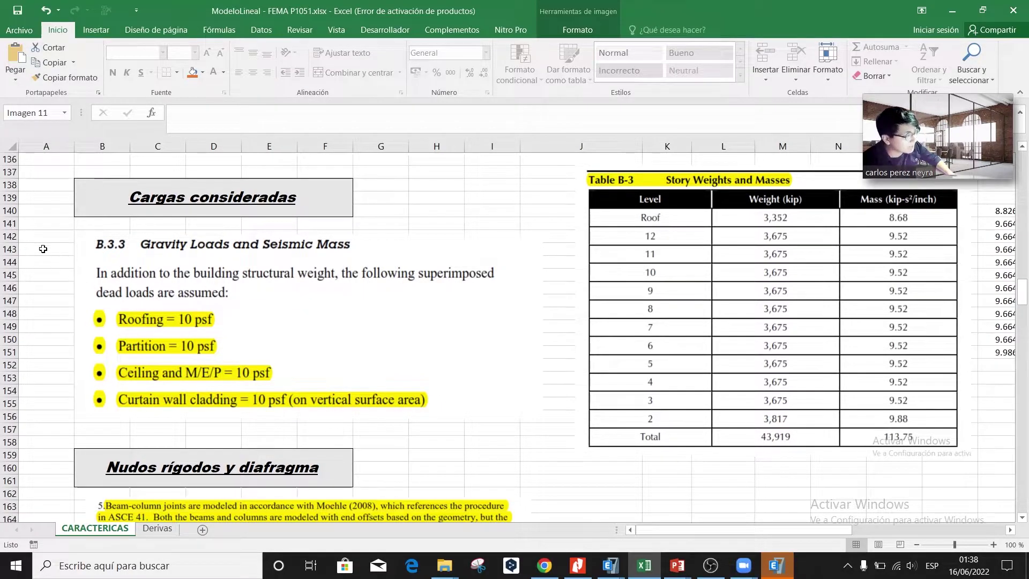
{"action": "mouse_move", "coordinate": [72, 301]}
{"action": "left_mouse_down"}
{"action": "mouse_move", "coordinate": [300, 375]}
{"action": "mouse_move", "coordinate": [302, 386]}
{"action": "left_mouse_up"}
{"action": "key", "text": "Escape"}
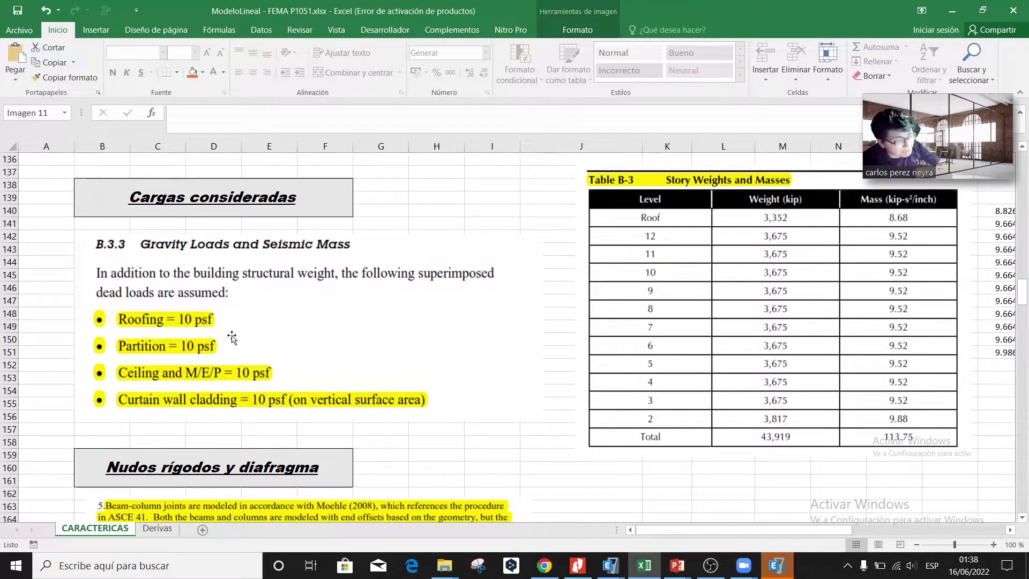
- Back in ETABS, set the consistent length unit to ft, keeping lb for force
{"action": "key", "text": "alt+Tab"}
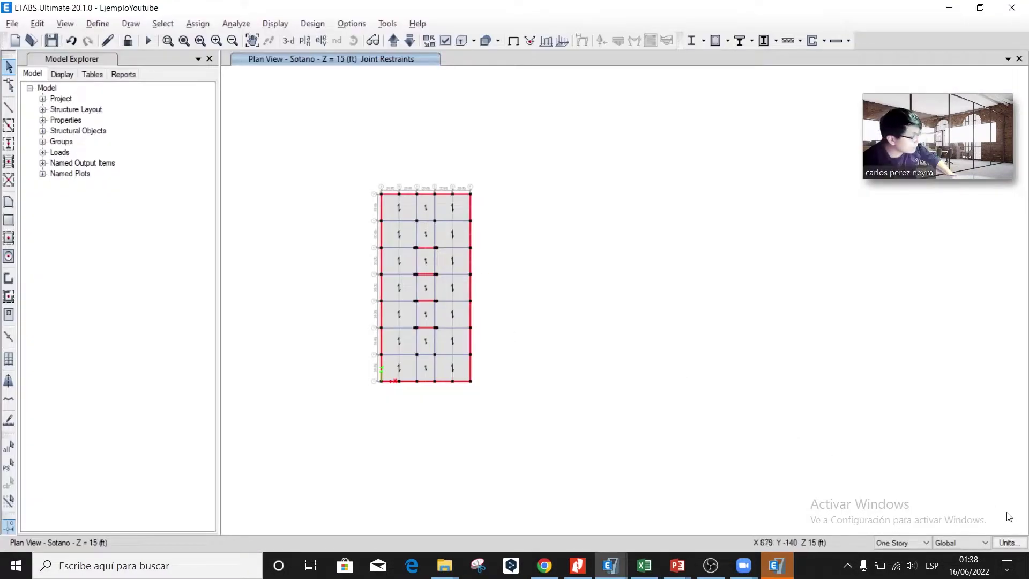
{"action": "left_click", "coordinate": [1009, 542]}
{"action": "left_click", "coordinate": [986, 530]}
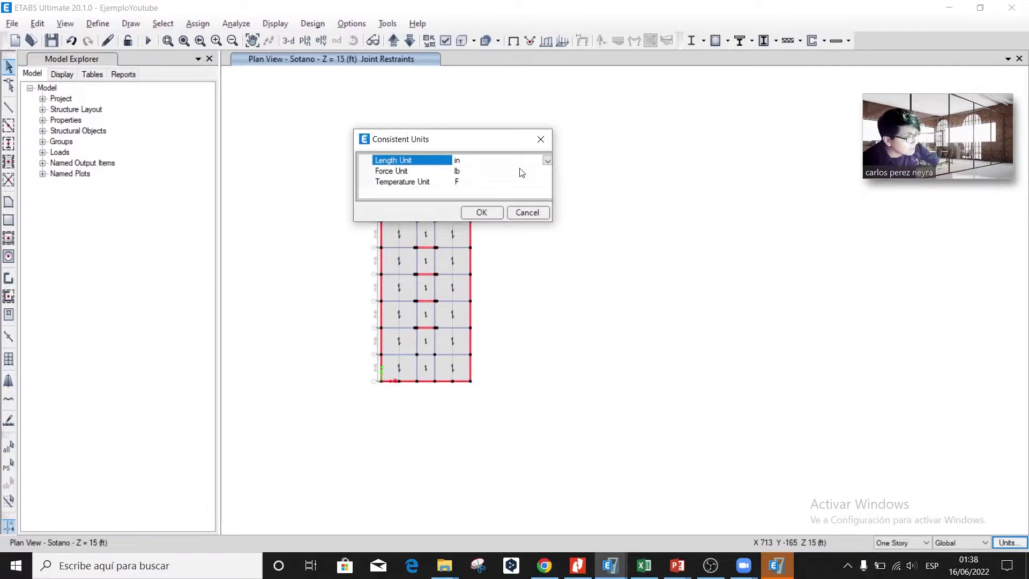
{"action": "left_click", "coordinate": [547, 162]}
{"action": "left_click", "coordinate": [471, 198]}
{"action": "left_click", "coordinate": [482, 212]}
- Select all slabs with the Losa_6inch property
{"action": "left_click", "coordinate": [163, 24]}
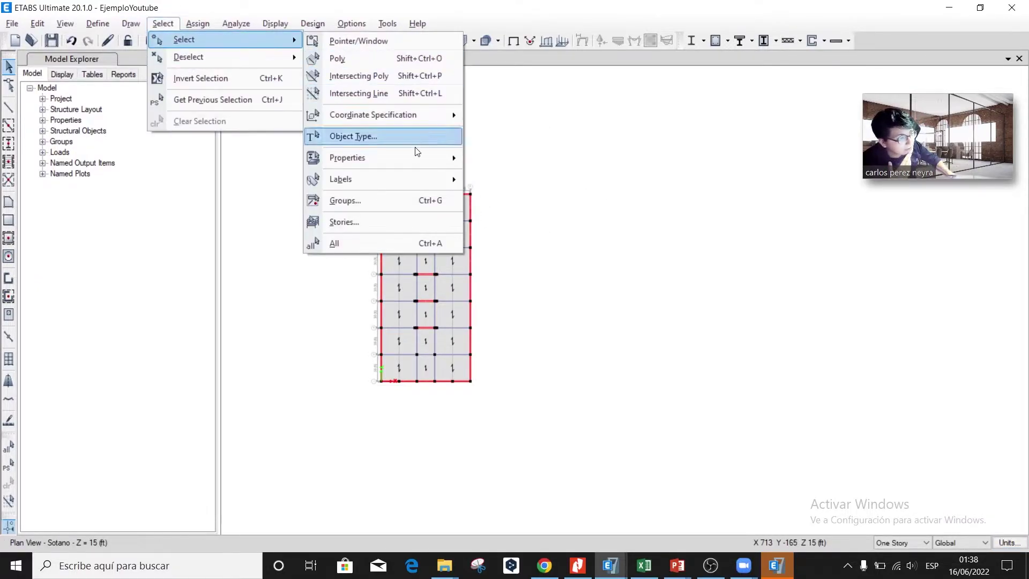
{"action": "mouse_move", "coordinate": [416, 157]}
{"action": "left_click", "coordinate": [512, 197]}
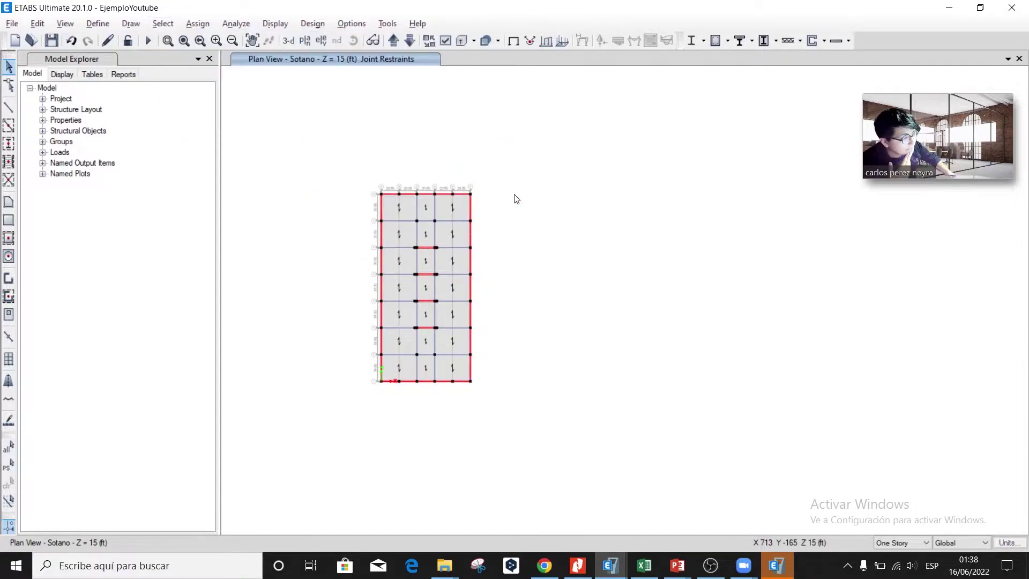
{"action": "left_click", "coordinate": [458, 409]}
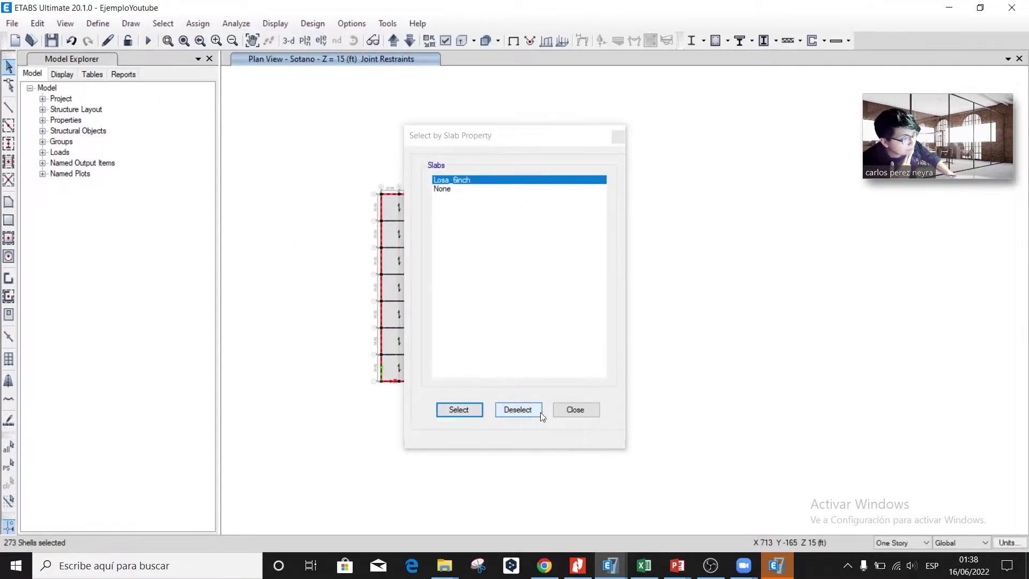
{"action": "left_click", "coordinate": [575, 411]}
- Assign a uniform gravity load of 30 lb/ft² in the Dead pattern to the selected slabs and check it on the story plans
{"action": "left_click", "coordinate": [198, 24]}
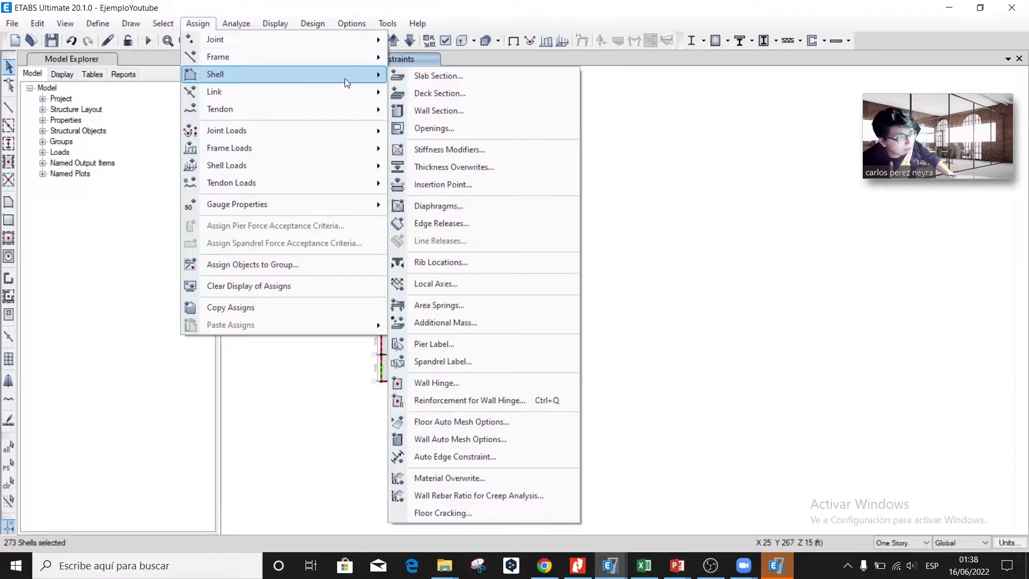
{"action": "mouse_move", "coordinate": [338, 165]}
{"action": "left_click", "coordinate": [437, 184]}
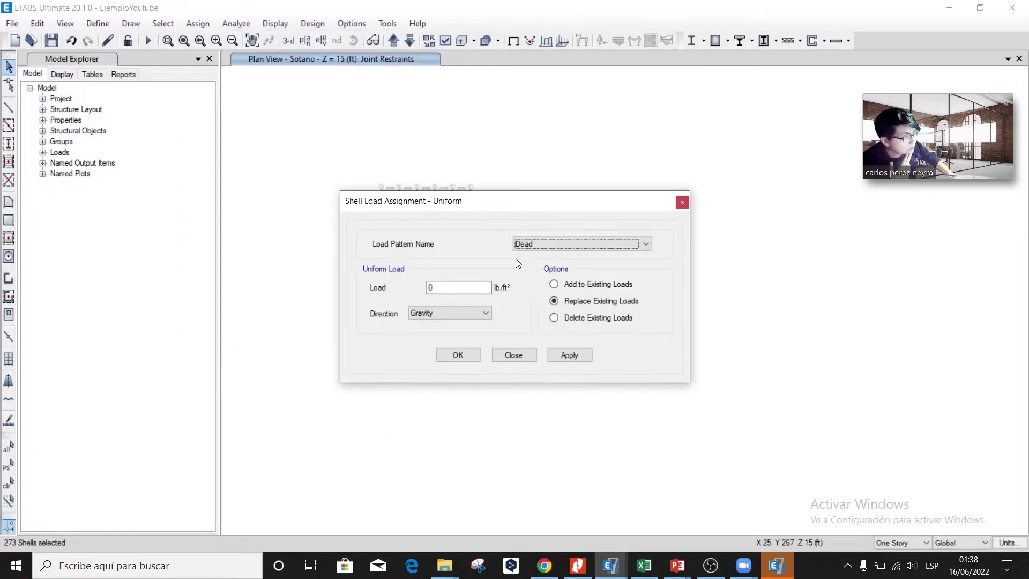
{"action": "double_click", "coordinate": [461, 290]}
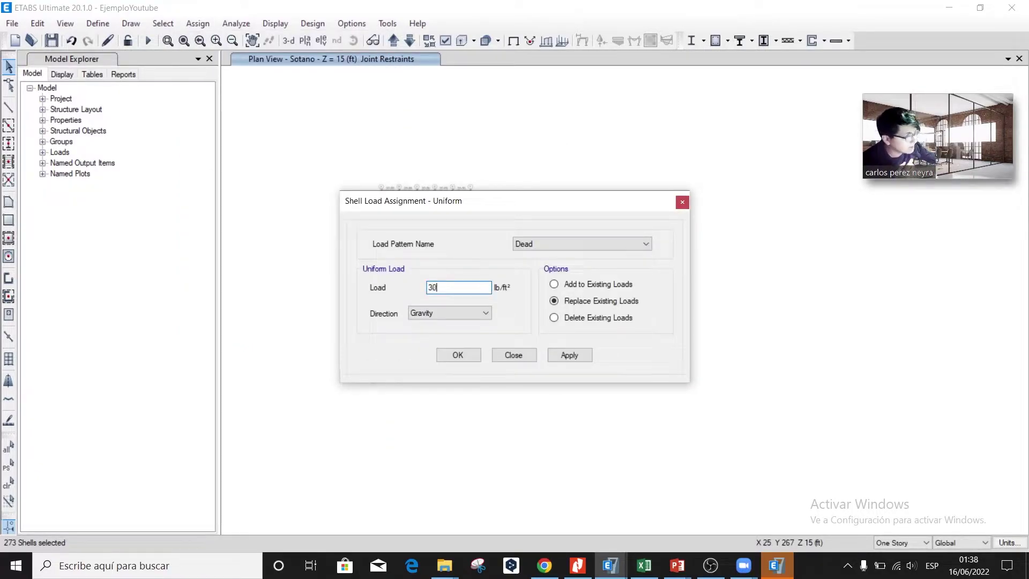
{"action": "left_click", "coordinate": [446, 361]}
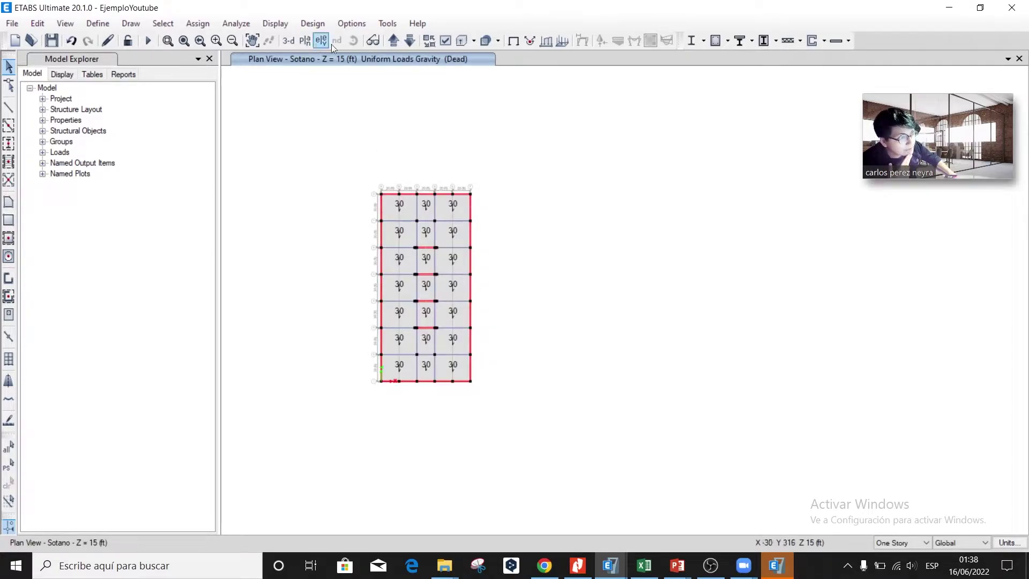
{"action": "left_click", "coordinate": [409, 41]}
{"action": "left_click", "coordinate": [409, 41]}
{"action": "left_click", "coordinate": [410, 42]}
{"action": "left_click", "coordinate": [411, 42]}
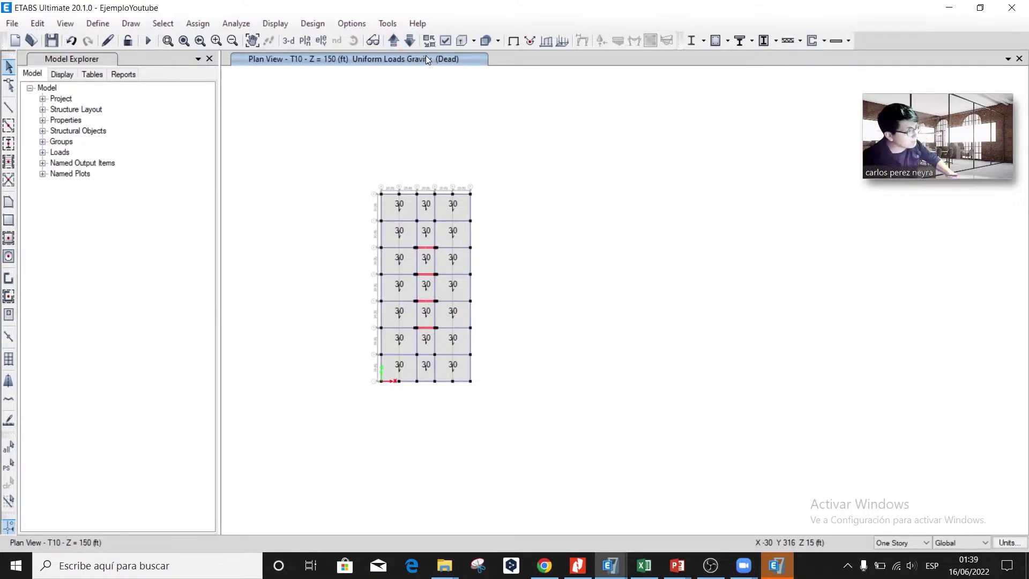
- Switch to the Excel workbook and review the concrete and reinforcement strengths under "Materiales e Inercia"
{"action": "key", "text": "alt+Tab"}
{"action": "scroll", "coordinate": [430, 208], "scroll_direction": "up", "scroll_amount": 13}
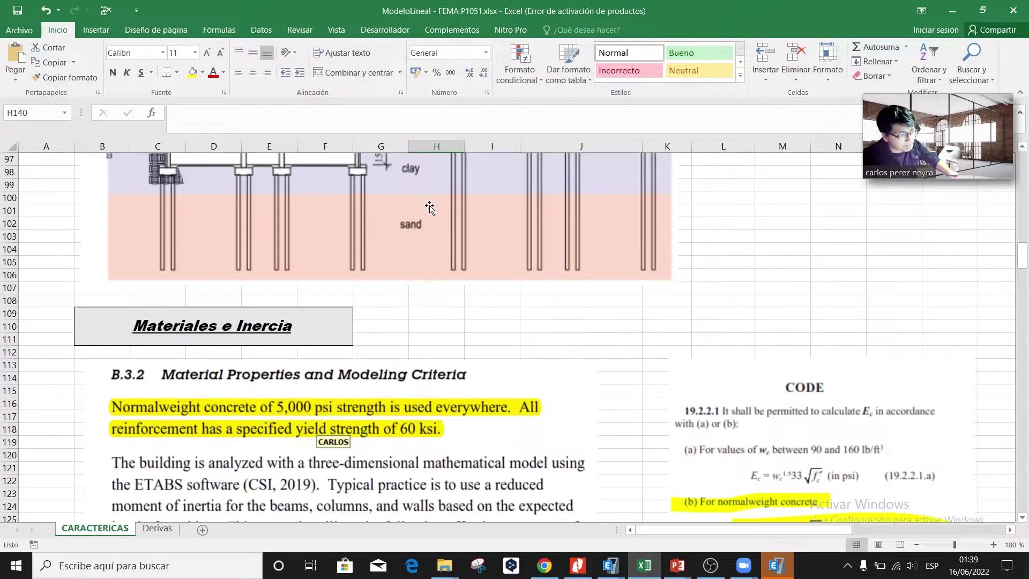
{"action": "scroll", "coordinate": [430, 208], "scroll_direction": "up", "scroll_amount": 20}
{"action": "scroll", "coordinate": [430, 208], "scroll_direction": "down", "scroll_amount": 18}
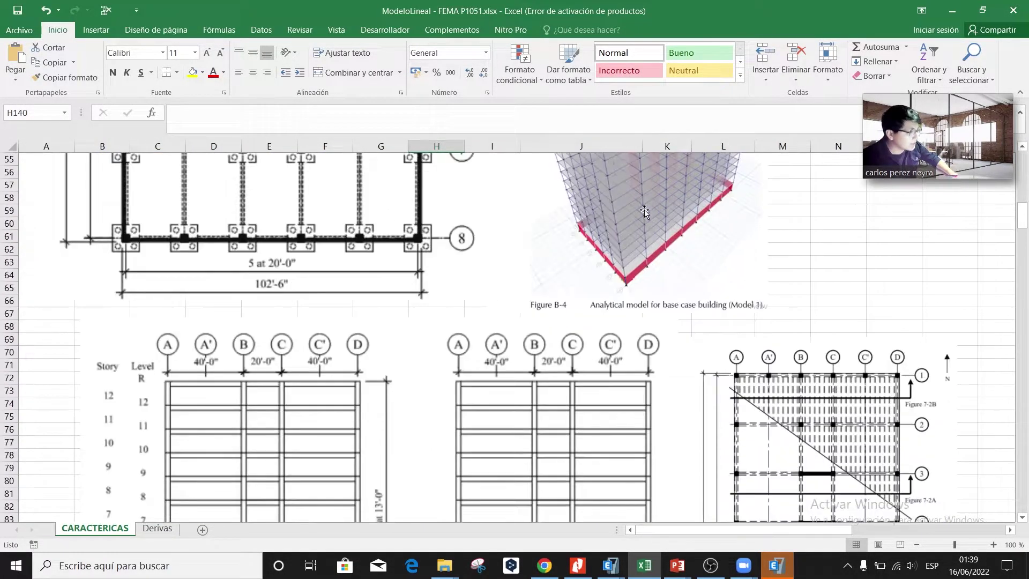
{"action": "scroll", "coordinate": [639, 223], "scroll_direction": "down", "scroll_amount": 14}
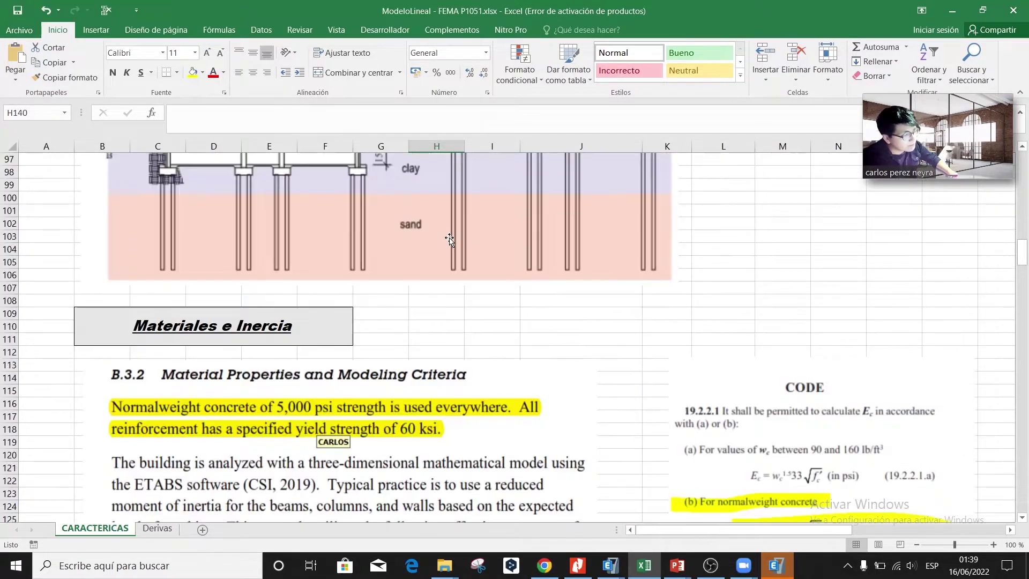
{"action": "scroll", "coordinate": [449, 239], "scroll_direction": "down", "scroll_amount": 4}
{"action": "left_click", "coordinate": [406, 240]}
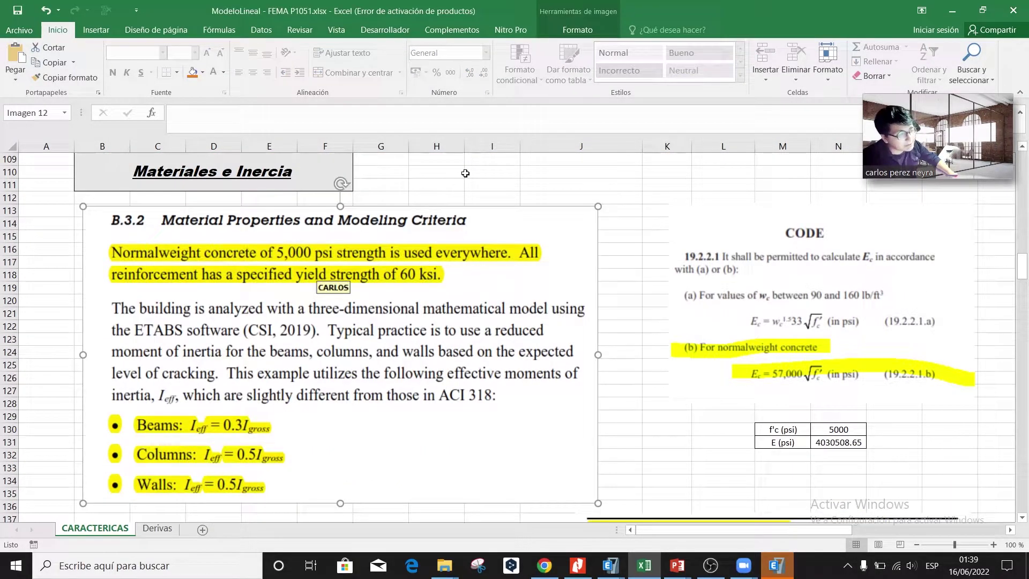
{"action": "left_click", "coordinate": [463, 198]}
{"action": "left_click", "coordinate": [436, 185]}
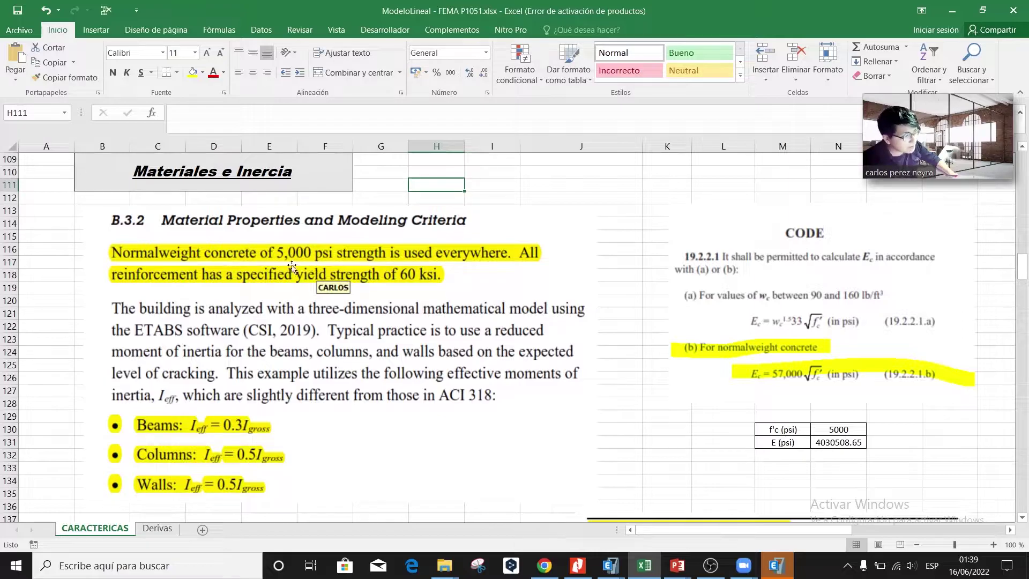
- Back in ETABS, open the 4000Psi concrete material's properties and rename it 5000psi
{"action": "key", "text": "alt+Tab"}
{"action": "left_click", "coordinate": [97, 23]}
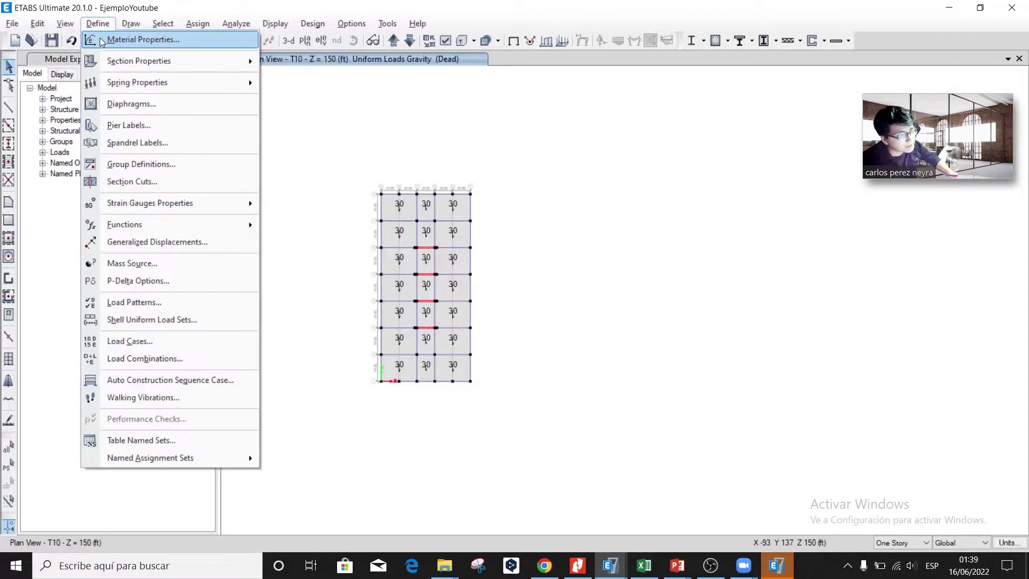
{"action": "left_click", "coordinate": [100, 35]}
{"action": "left_click", "coordinate": [409, 216]}
{"action": "left_click", "coordinate": [593, 245]}
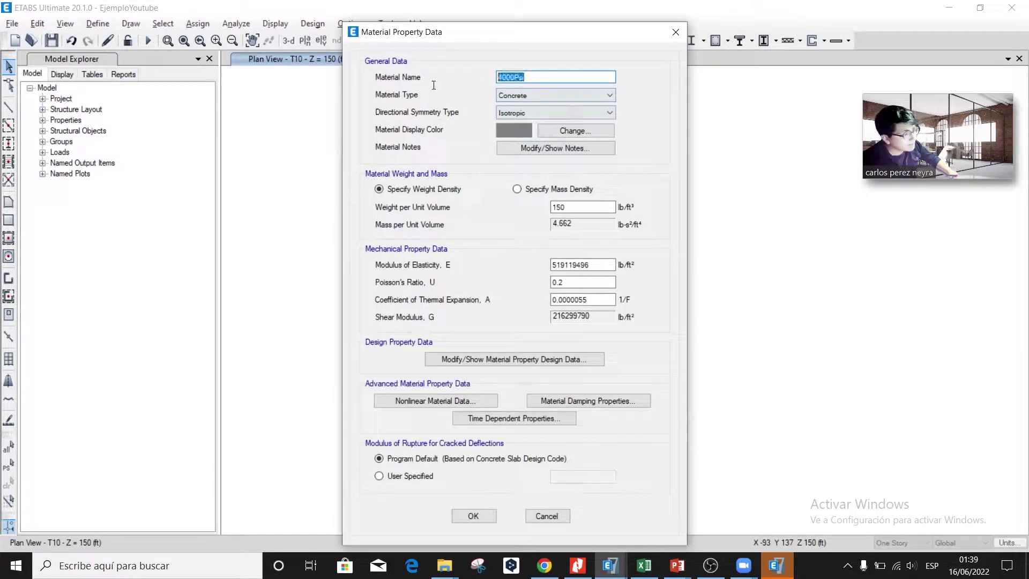
{"action": "type", "text": "5000"}
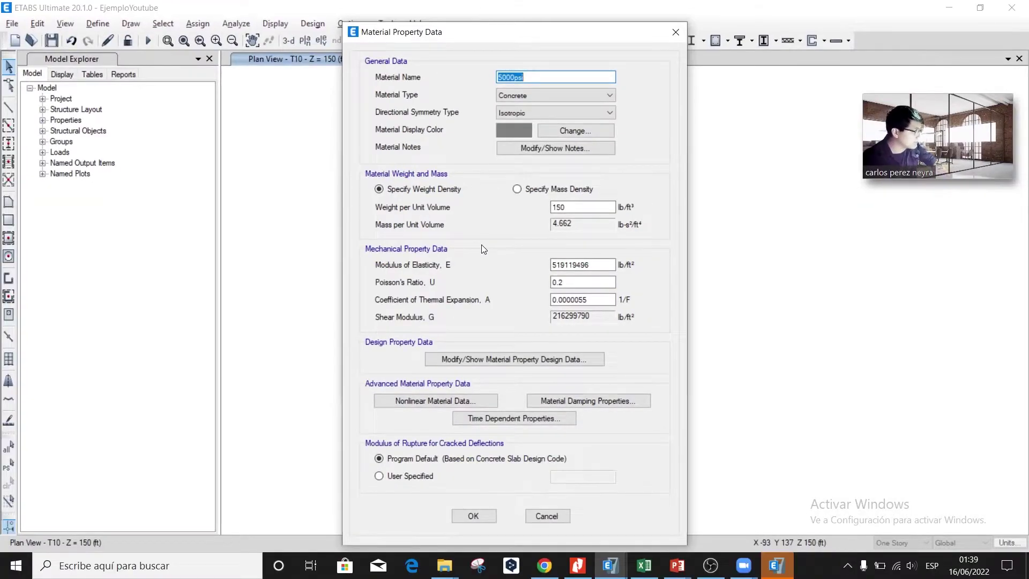
{"action": "left_click", "coordinate": [730, 366]}
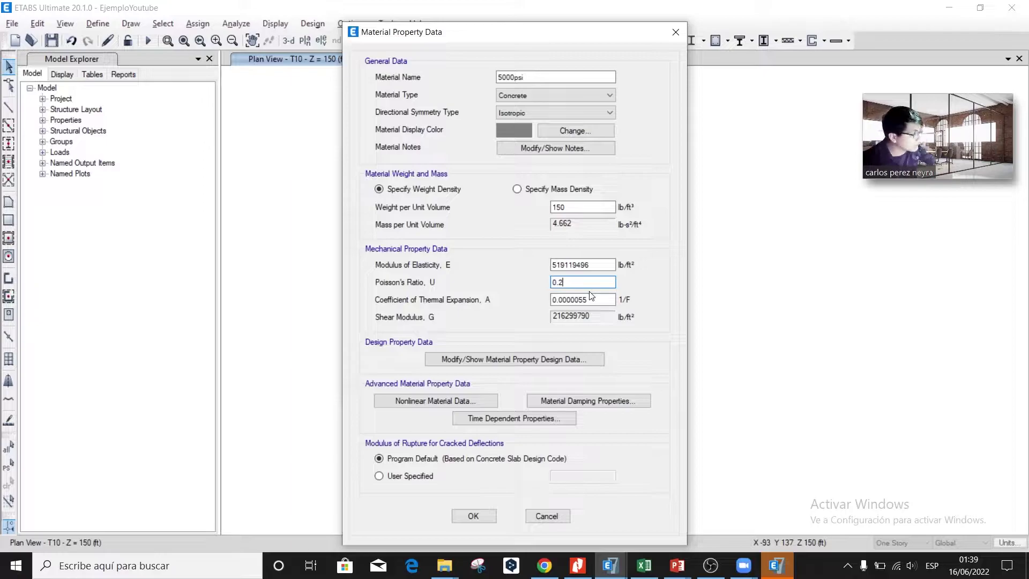
- Check the concrete strength and elastic modulus calculation in the Excel workbook, and accept the renamed material in ETABS
{"action": "key", "text": "alt+Tab"}
{"action": "left_click_drag", "start_coordinate": [818, 528], "coordinate": [850, 518]}
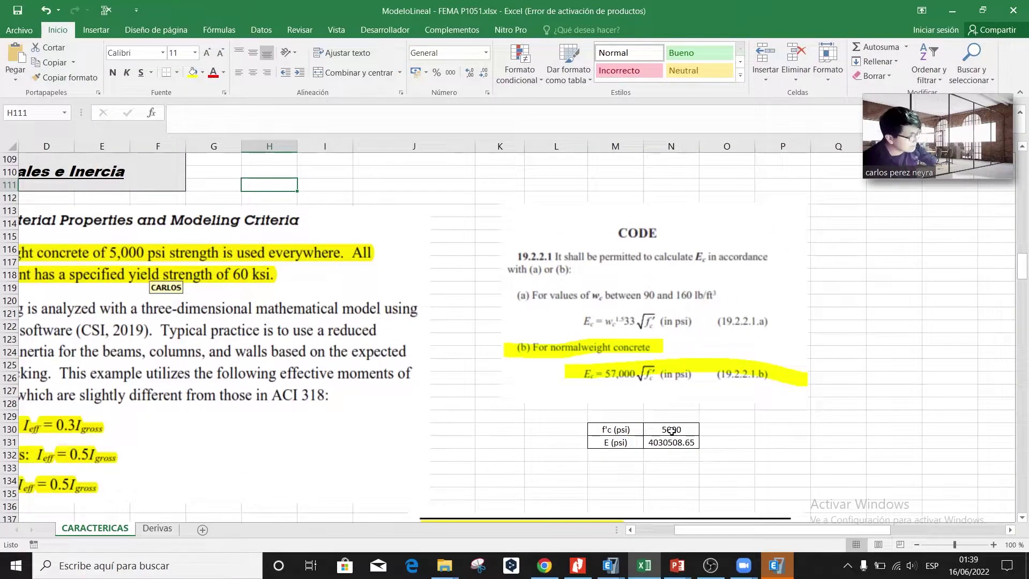
{"action": "left_click", "coordinate": [671, 430]}
{"action": "left_click", "coordinate": [674, 443]}
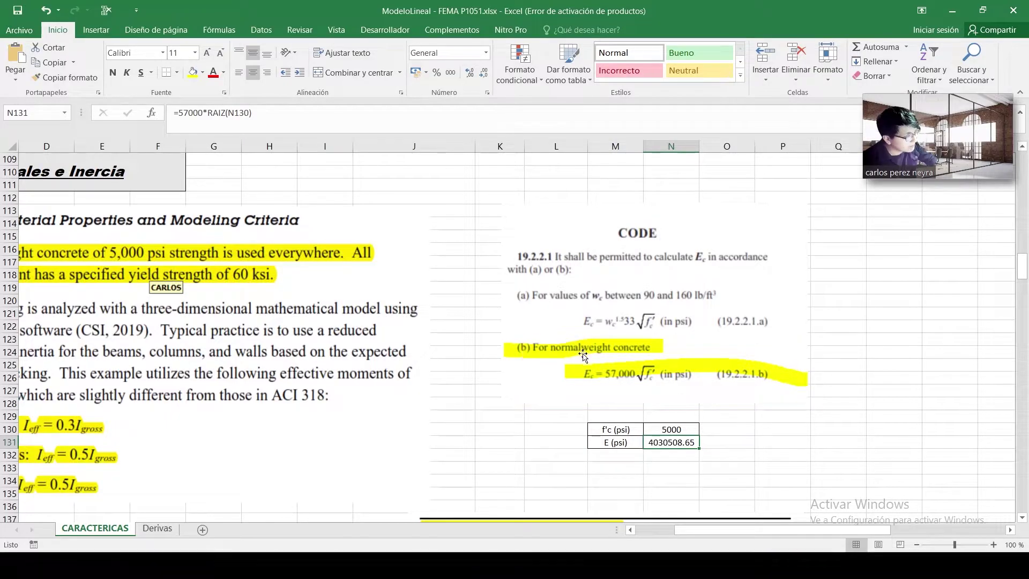
{"action": "key", "text": "alt+Tab"}
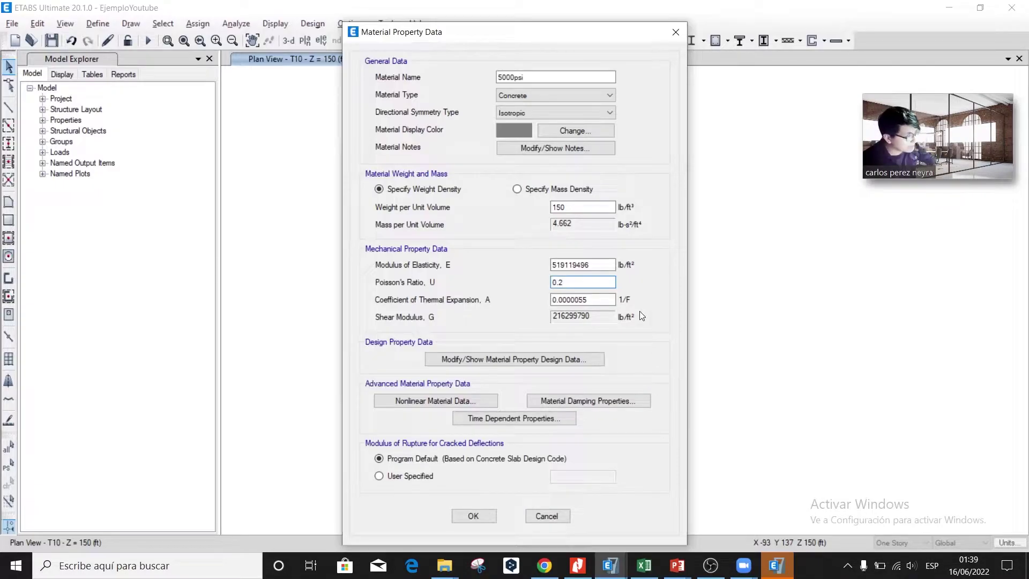
{"action": "key", "text": "alt+Tab"}
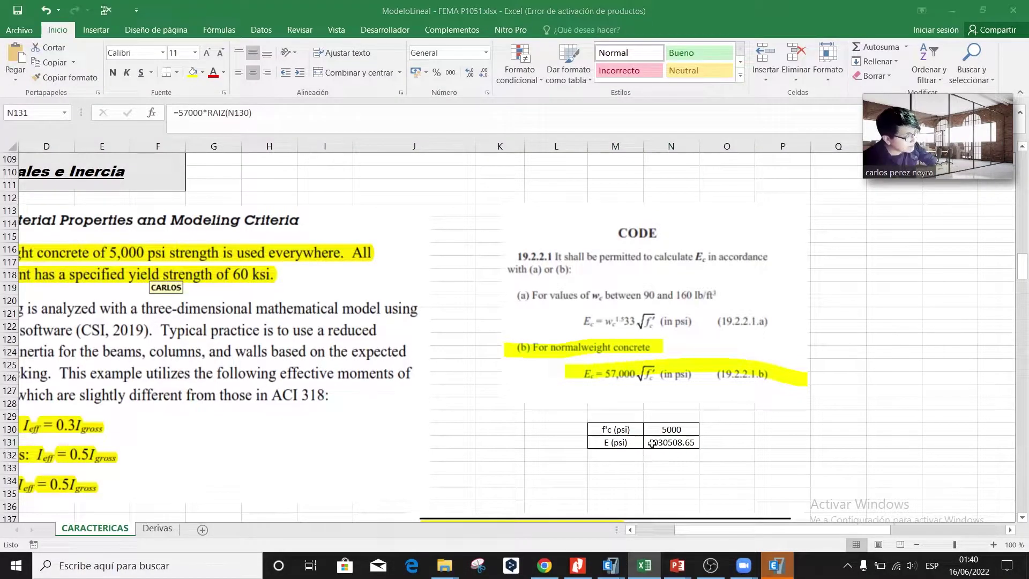
{"action": "key", "text": "alt+Tab"}
{"action": "left_click", "coordinate": [474, 516]}
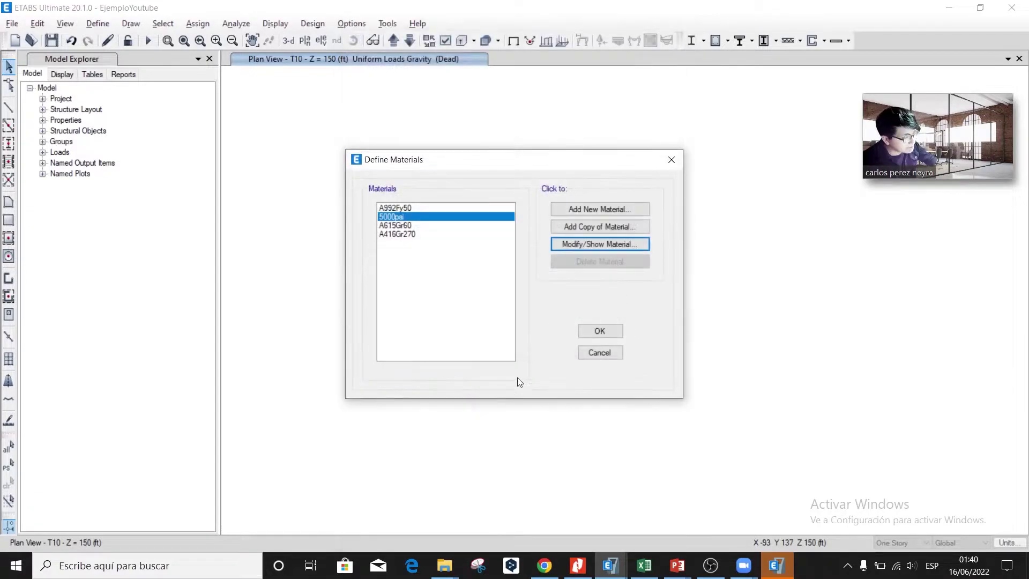
{"action": "left_click", "coordinate": [599, 331]}
- Set the consistent length unit to inches, keeping lb for force
{"action": "left_click", "coordinate": [1008, 542]}
{"action": "left_click", "coordinate": [692, 314]}
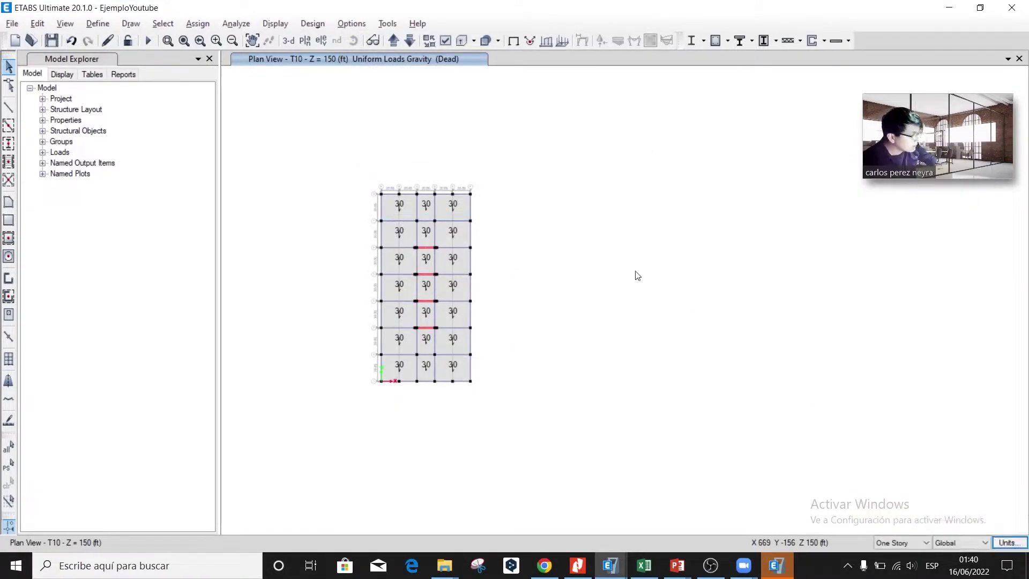
{"action": "left_click", "coordinate": [484, 211]}
- Set the 5000psi concrete's modulus of elasticity to 4030508 lb/in², taking the value from the Excel workbook
{"action": "left_click", "coordinate": [97, 23]}
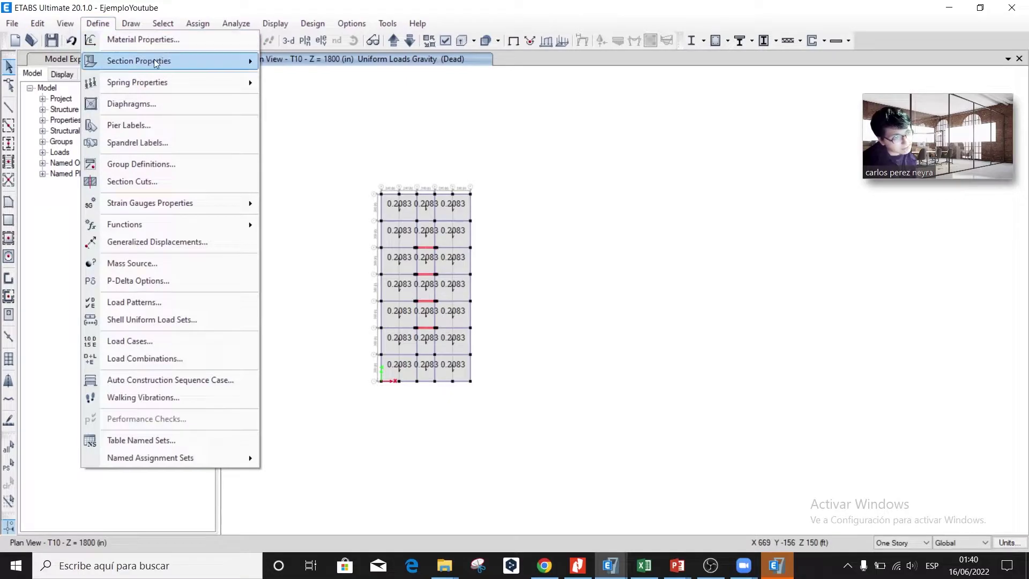
{"action": "left_click", "coordinate": [140, 39]}
{"action": "left_click", "coordinate": [412, 218]}
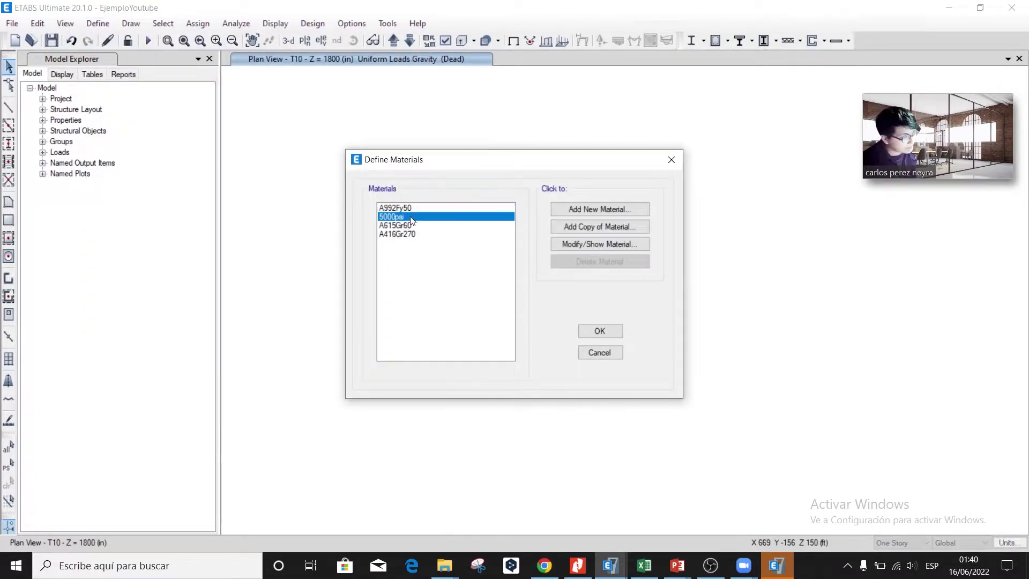
{"action": "left_click", "coordinate": [599, 244]}
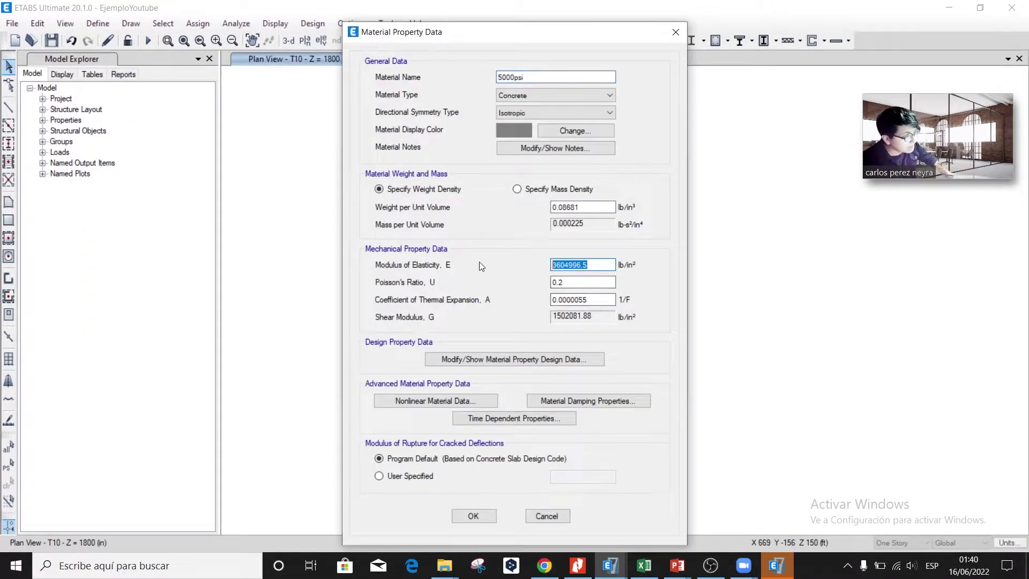
{"action": "key", "text": "alt+Tab"}
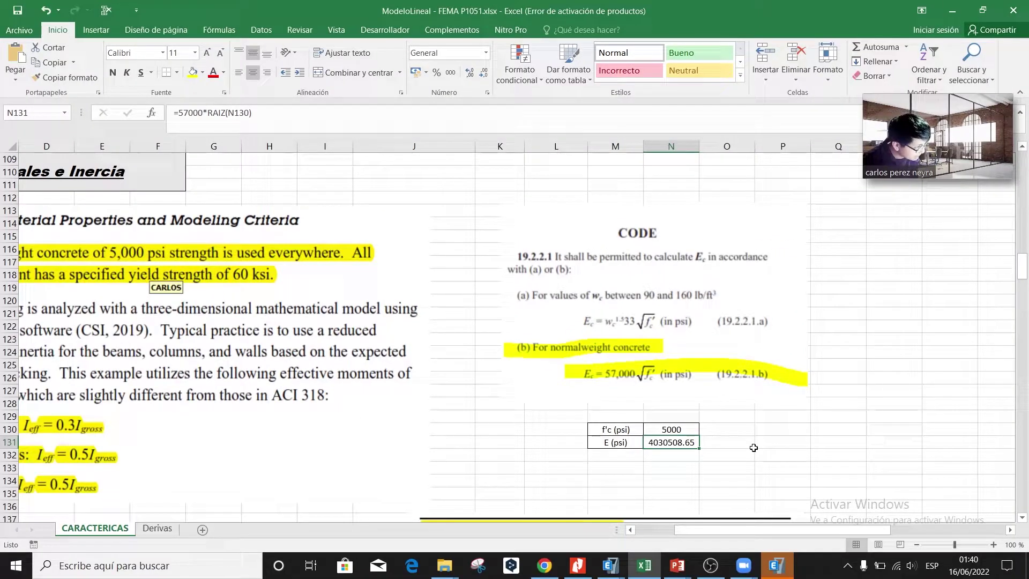
{"action": "key", "text": "alt+Tab"}
{"action": "type", "text": "4030"}
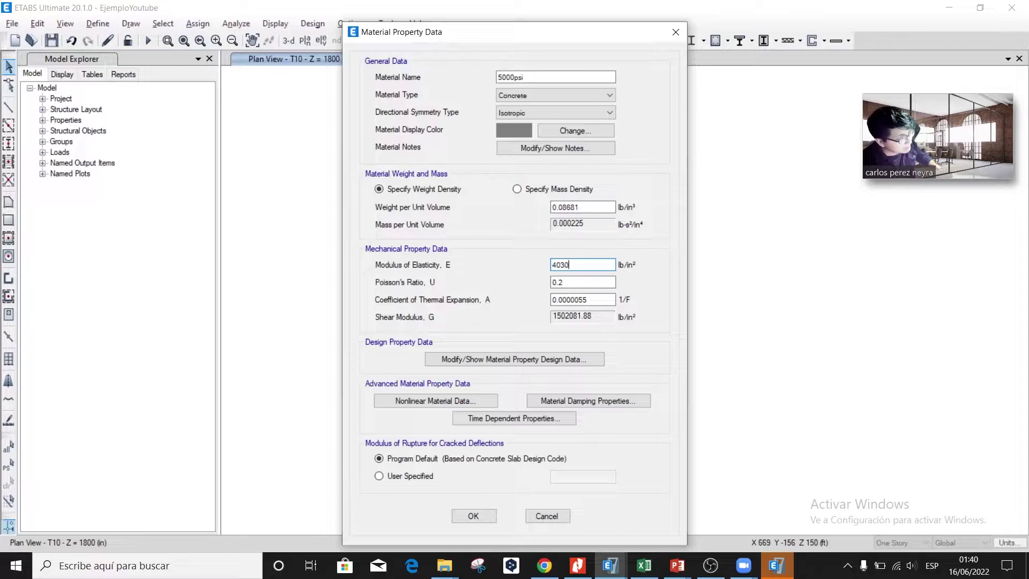
{"action": "type", "text": "508"}
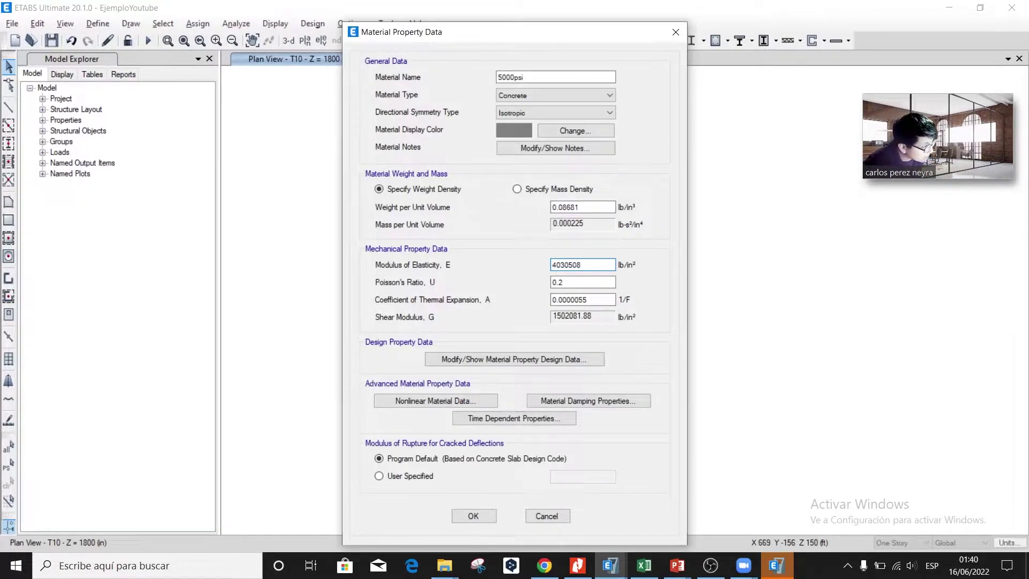
{"action": "key", "text": "alt+Tab"}
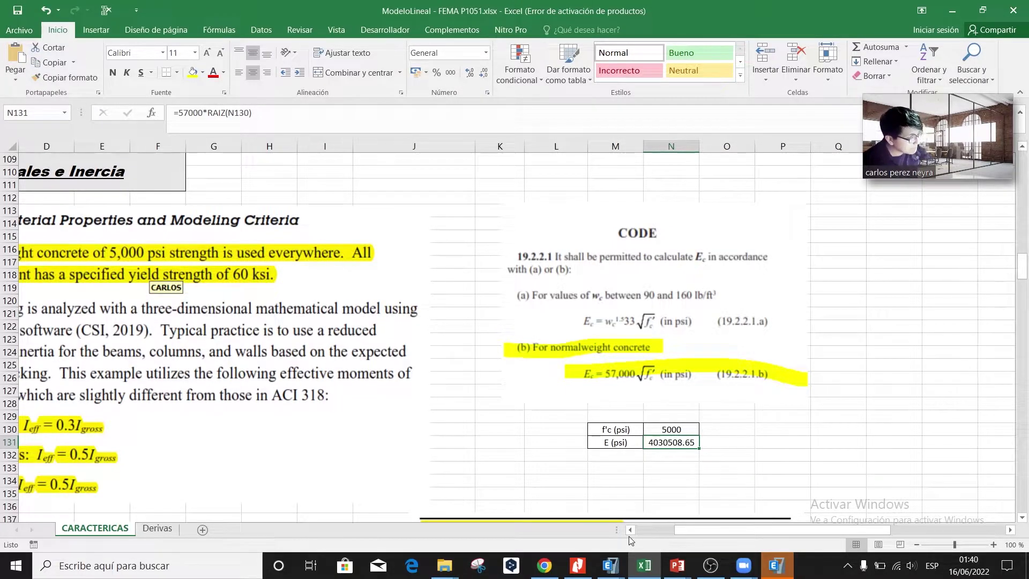
{"action": "scroll", "coordinate": [633, 533], "scroll_direction": "left", "scroll_amount": 3}
{"action": "key", "text": "alt+Tab"}
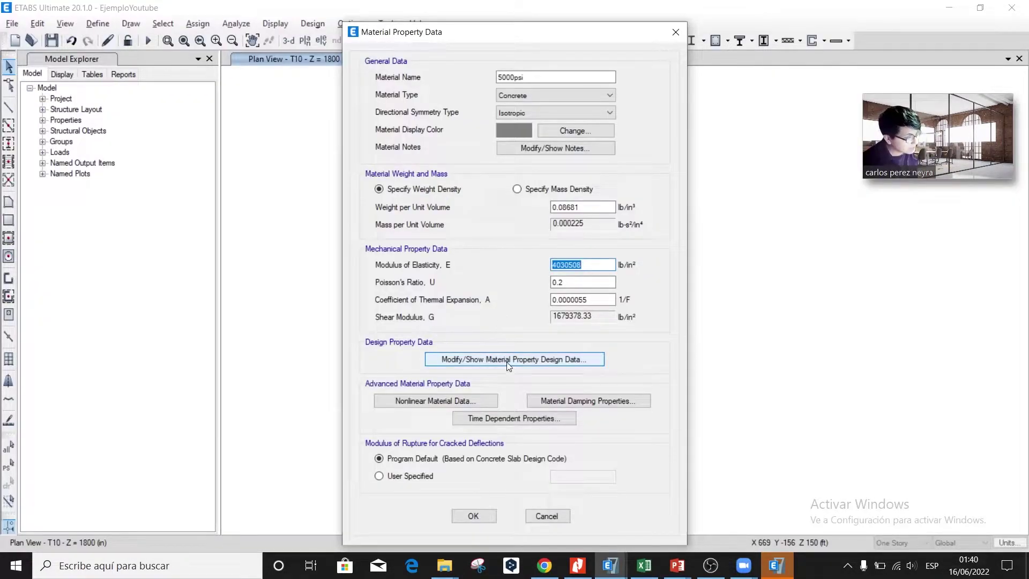
- Set the 5000psi material's specified concrete compressive strength to 5000 lb/in² and accept the material definitions
{"action": "left_click", "coordinate": [509, 359]}
{"action": "type", "text": "5000"}
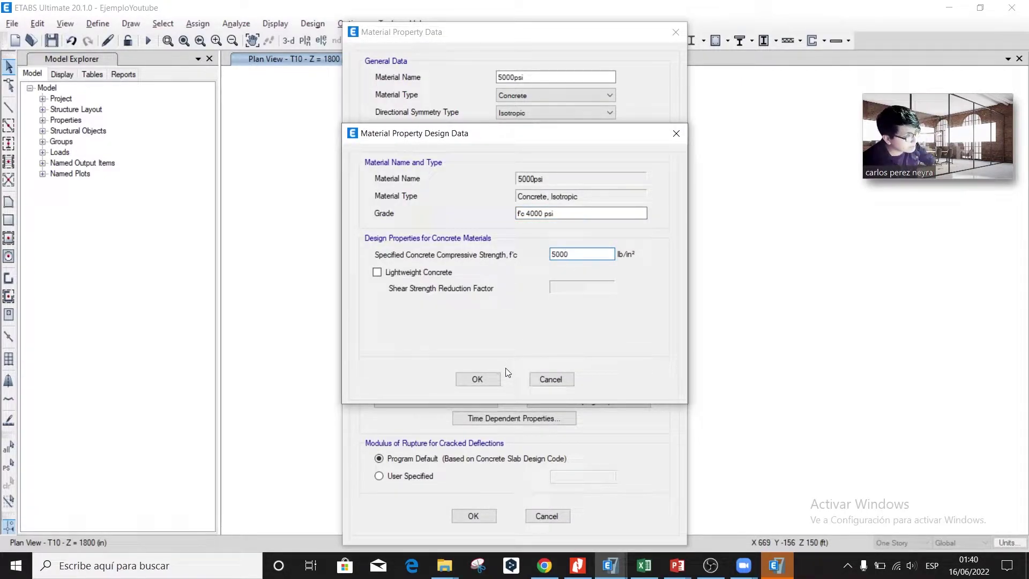
{"action": "left_click", "coordinate": [480, 379]}
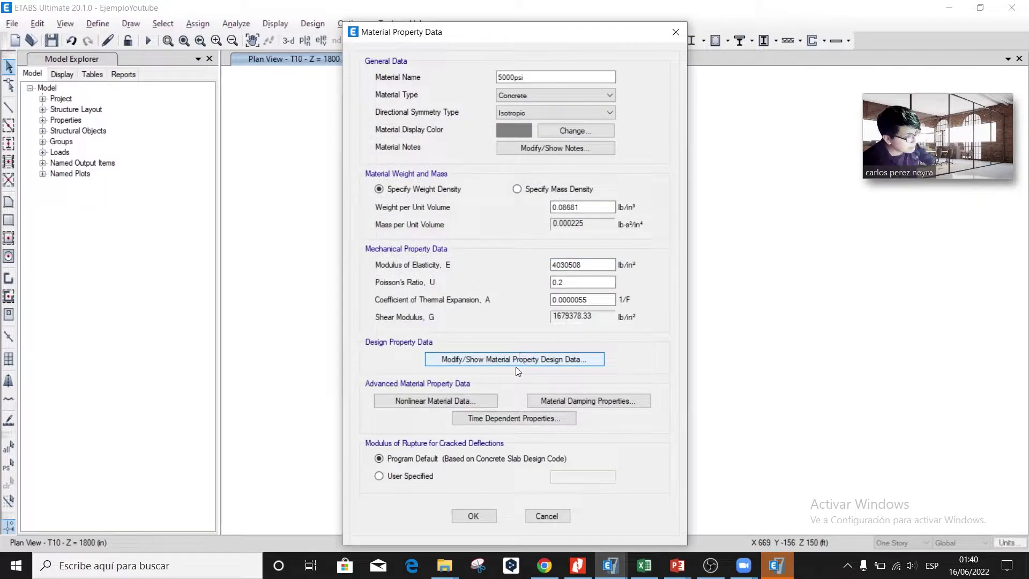
{"action": "left_click", "coordinate": [473, 515]}
{"action": "left_click", "coordinate": [587, 336]}
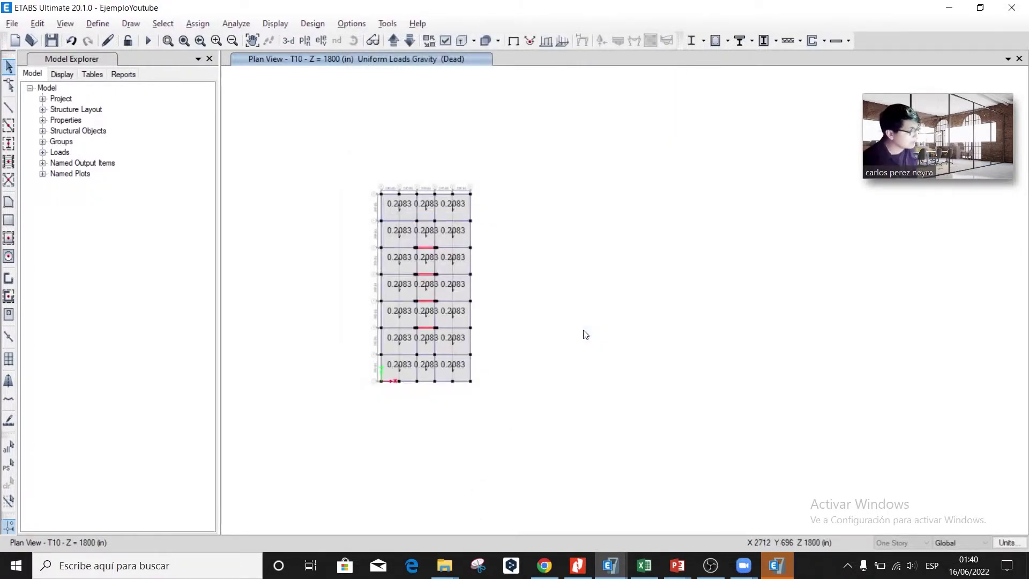
- Save the model as EjemploYoutube.EDB, replacing the existing file
{"action": "left_click", "coordinate": [50, 41]}
{"action": "left_click", "coordinate": [416, 313]}
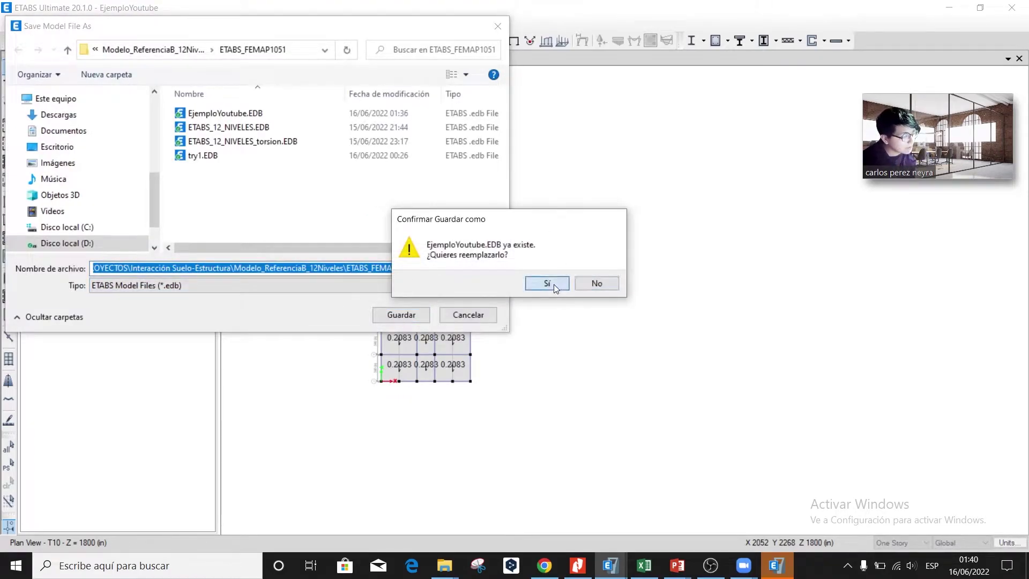
{"action": "left_click", "coordinate": [546, 283]}
- Switch to the Excel workbook and review the effective moments of inertia for beams, columns and walls
{"action": "key", "text": "alt+Tab"}
{"action": "left_click", "coordinate": [392, 188]}
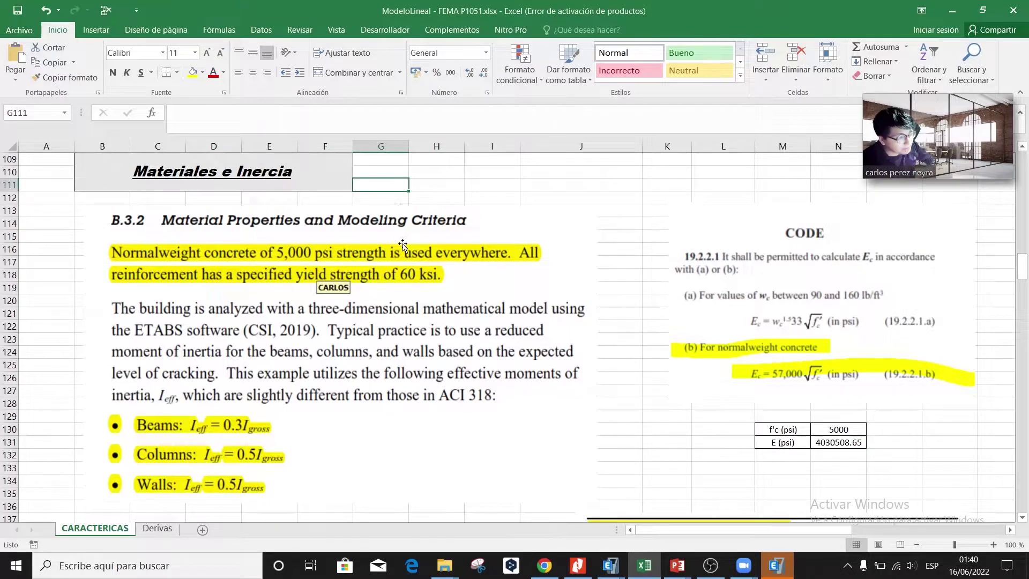
{"action": "scroll", "coordinate": [244, 352], "scroll_direction": "down", "scroll_amount": 2}
{"action": "scroll", "coordinate": [244, 352], "scroll_direction": "up", "scroll_amount": 1}
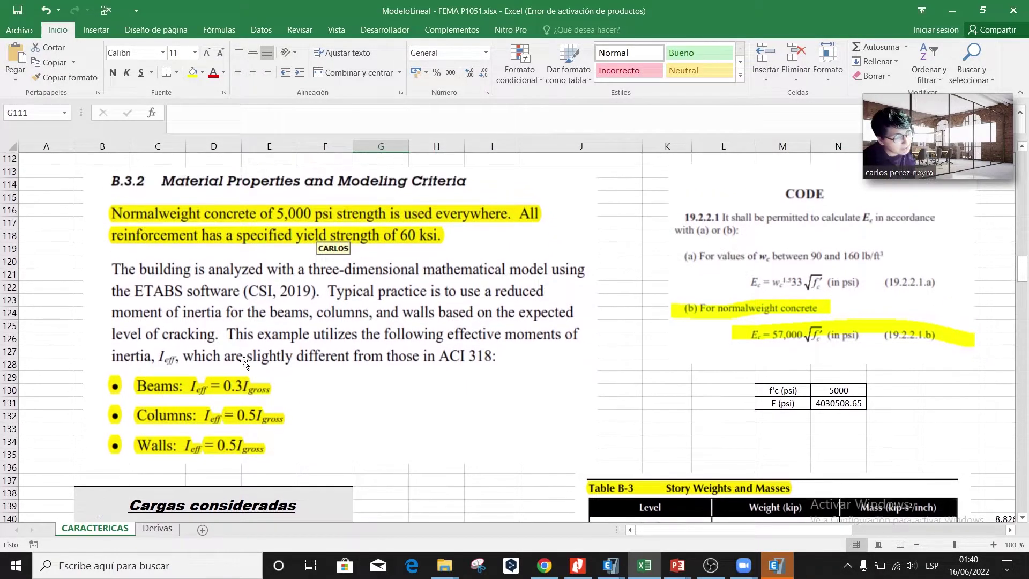
- Back in ETABS, display the undeformed building model in the 3-D view
{"action": "key", "text": "alt+Tab"}
{"action": "left_click", "coordinate": [287, 41]}
{"action": "left_click", "coordinate": [512, 40]}
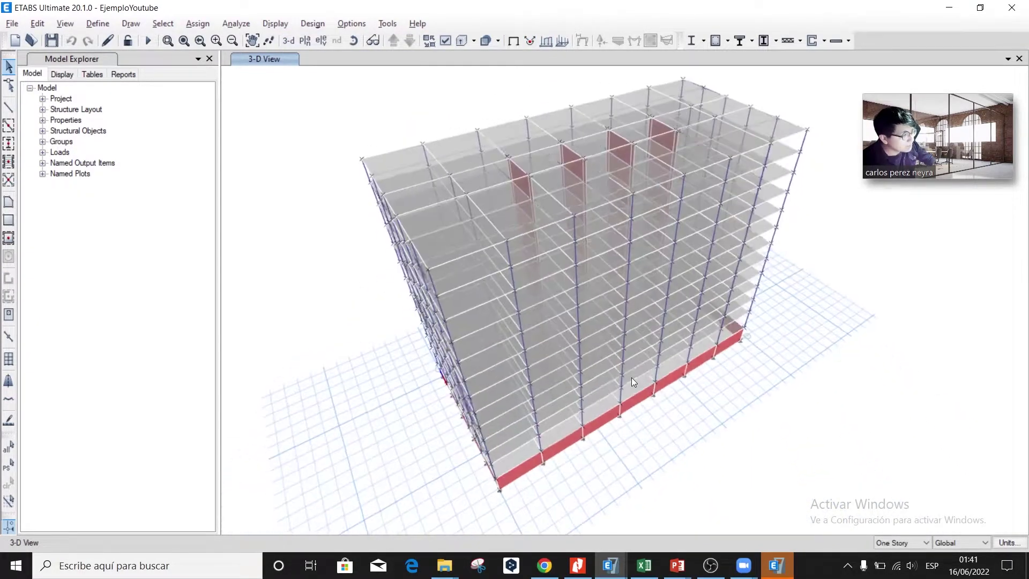
- Switch to Chrome, load estructuranolineal.com and browse its list of structural analysis courses
{"action": "key", "text": "alt+Tab"}
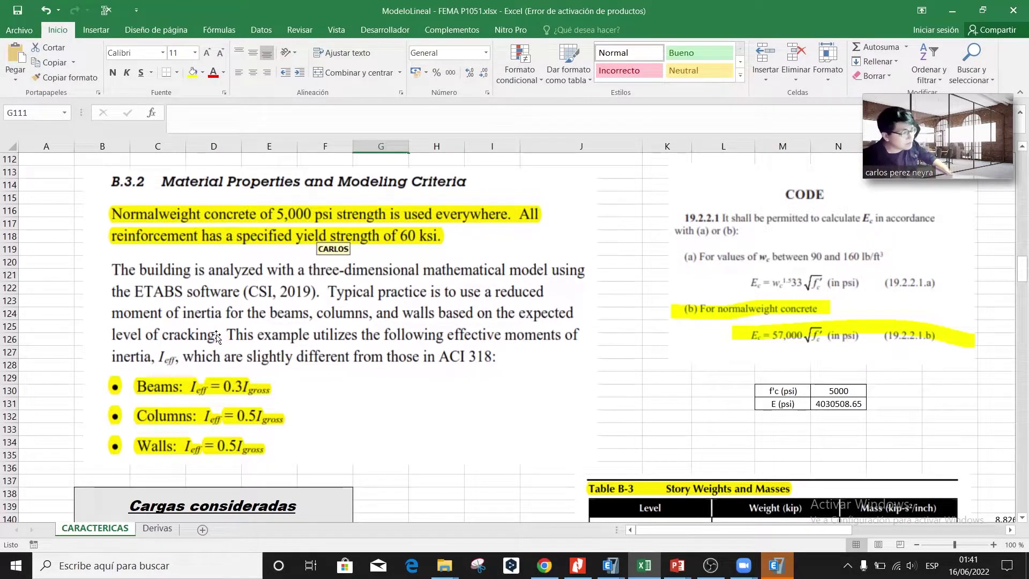
{"action": "left_click", "coordinate": [544, 565]}
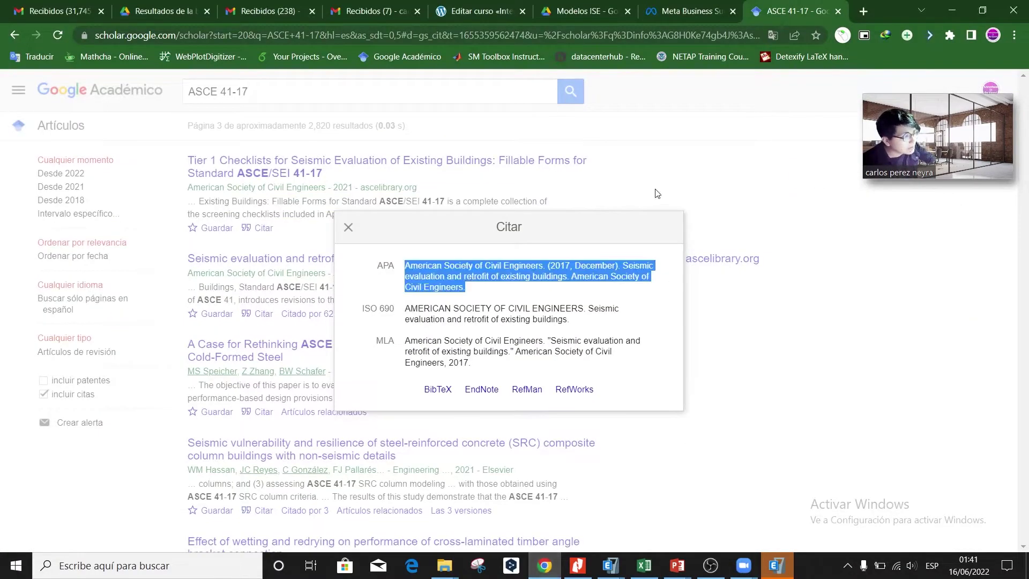
{"action": "left_click", "coordinate": [691, 35]}
{"action": "type", "text": "es"}
{"action": "key", "text": "Return"}
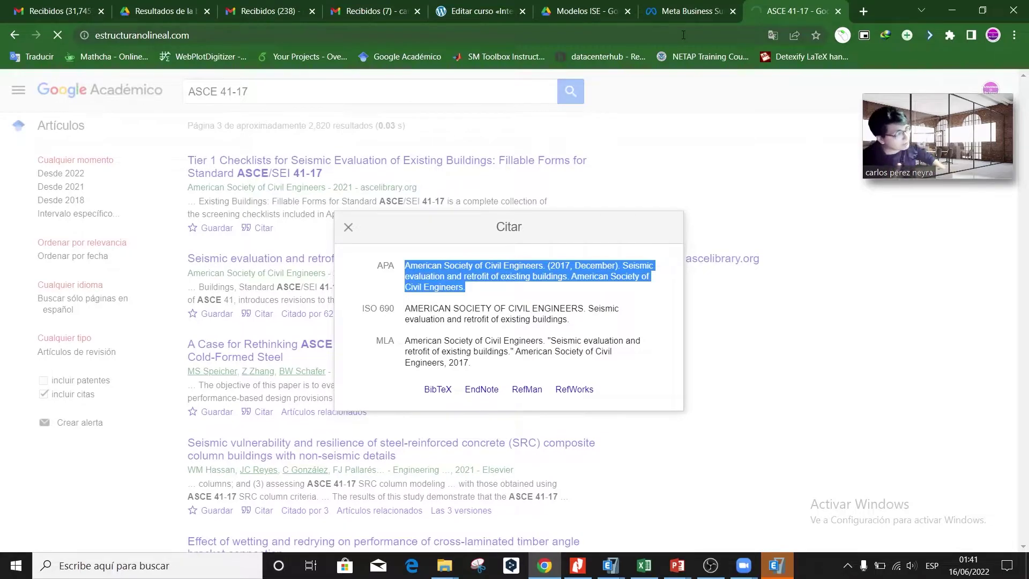
{"action": "scroll", "coordinate": [511, 232], "scroll_direction": "down", "scroll_amount": 8}
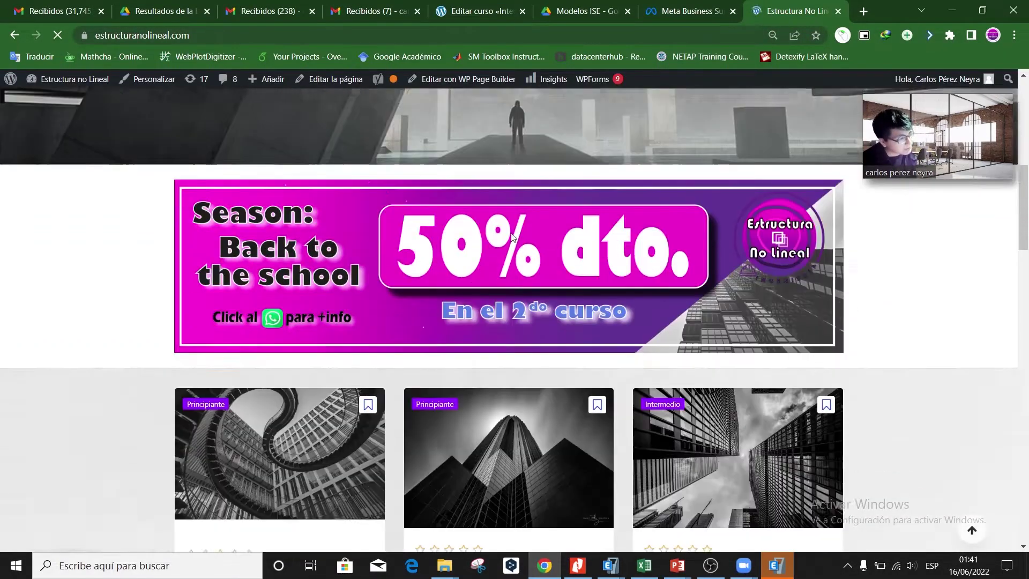
{"action": "scroll", "coordinate": [511, 235], "scroll_direction": "down", "scroll_amount": 6}
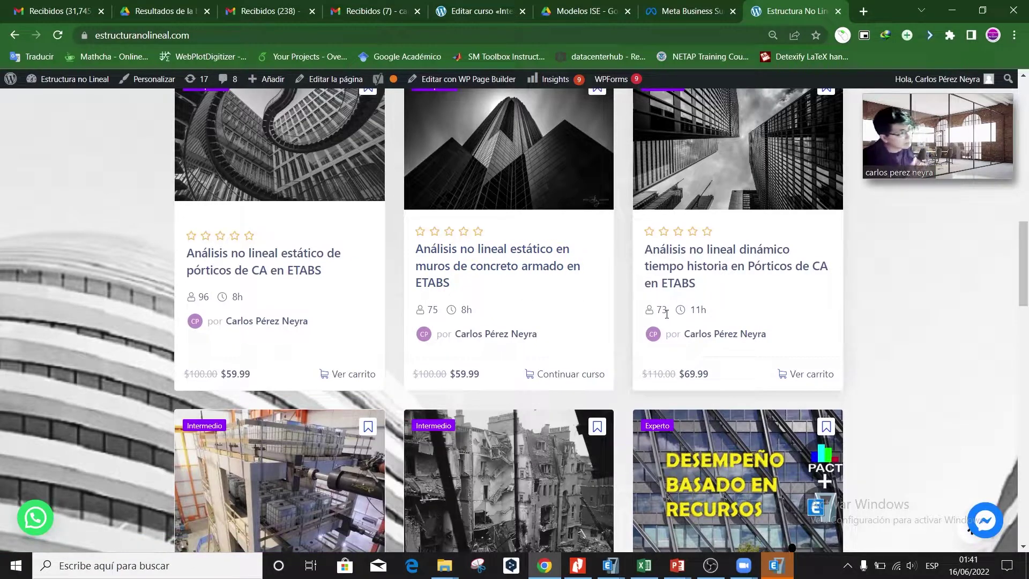
{"action": "scroll", "coordinate": [666, 313], "scroll_direction": "down", "scroll_amount": 5}
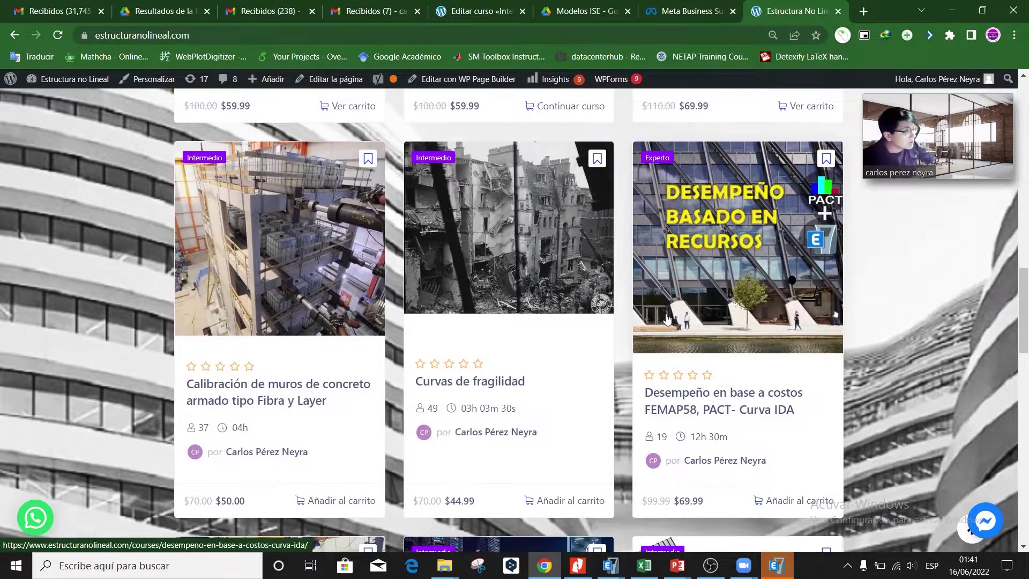
{"action": "scroll", "coordinate": [666, 319], "scroll_direction": "down", "scroll_amount": 3}
{"action": "scroll", "coordinate": [354, 255], "scroll_direction": "down", "scroll_amount": 3}
{"action": "scroll", "coordinate": [354, 255], "scroll_direction": "down", "scroll_amount": 2}
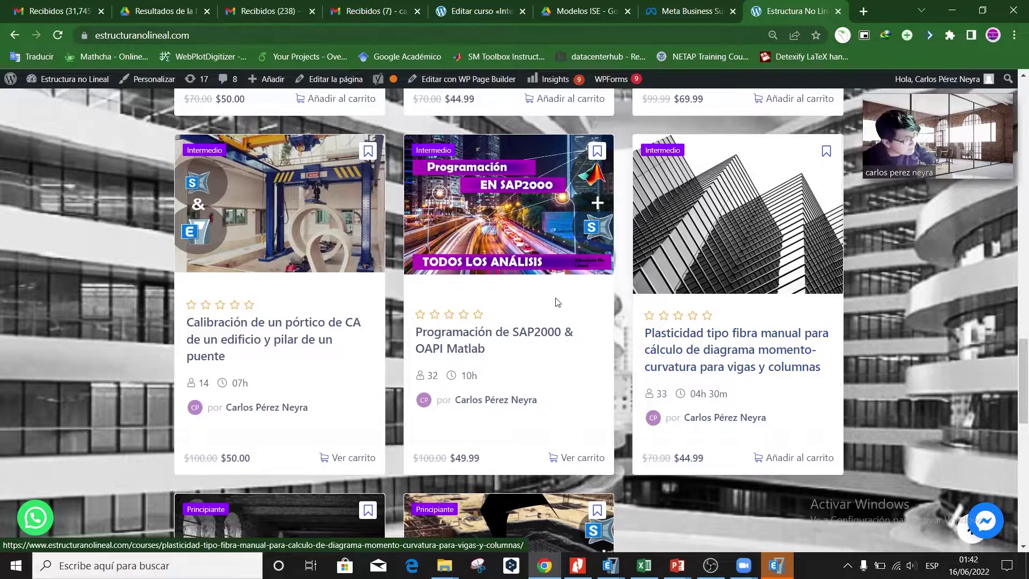
{"action": "scroll", "coordinate": [513, 330], "scroll_direction": "down", "scroll_amount": 5}
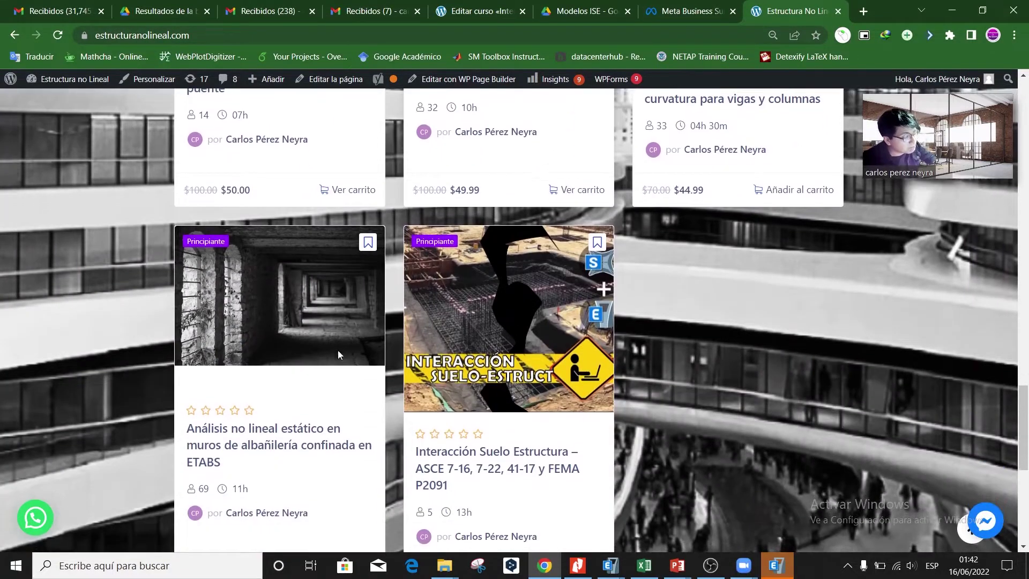
{"action": "scroll", "coordinate": [302, 388], "scroll_direction": "down", "scroll_amount": 1}
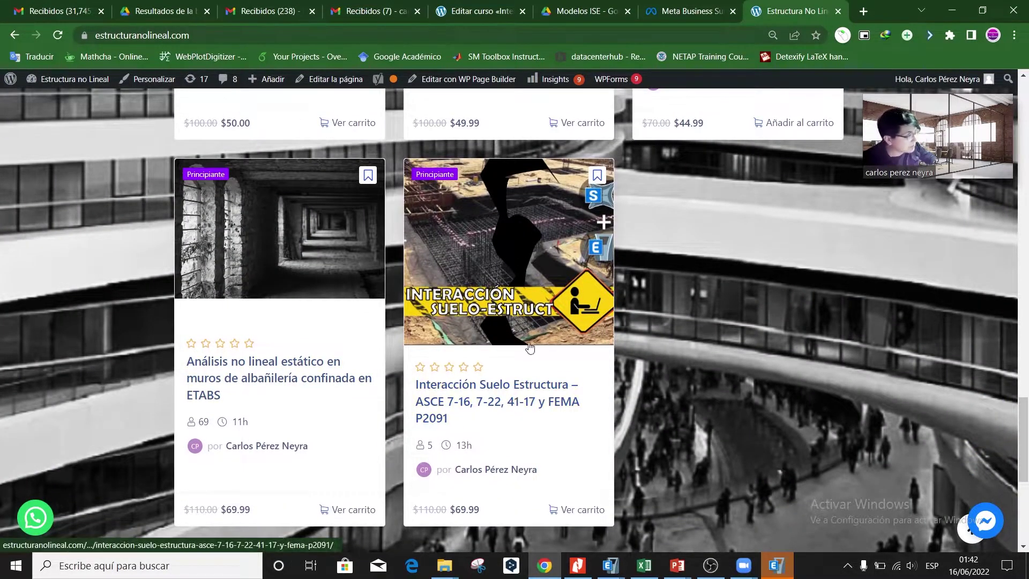
- Open the "Interacción Suelo Estructura – ASCE 7-16, 7-22, 41-17 y FEMA P2091" course and examine its topics, expanding the 12-level building example
{"action": "left_click", "coordinate": [524, 390]}
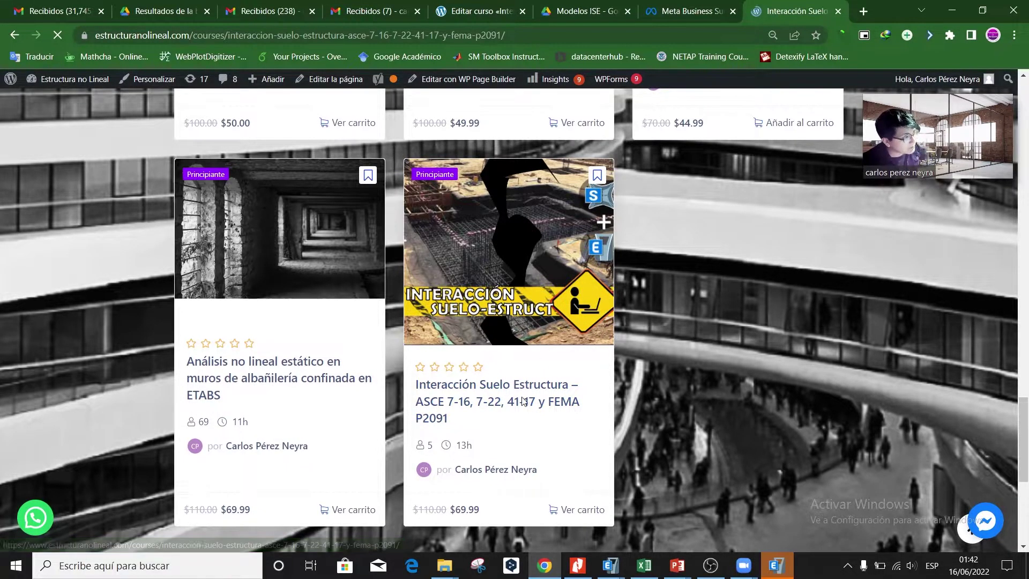
{"action": "scroll", "coordinate": [412, 337], "scroll_direction": "down", "scroll_amount": 4}
{"action": "scroll", "coordinate": [411, 336], "scroll_direction": "down", "scroll_amount": 15}
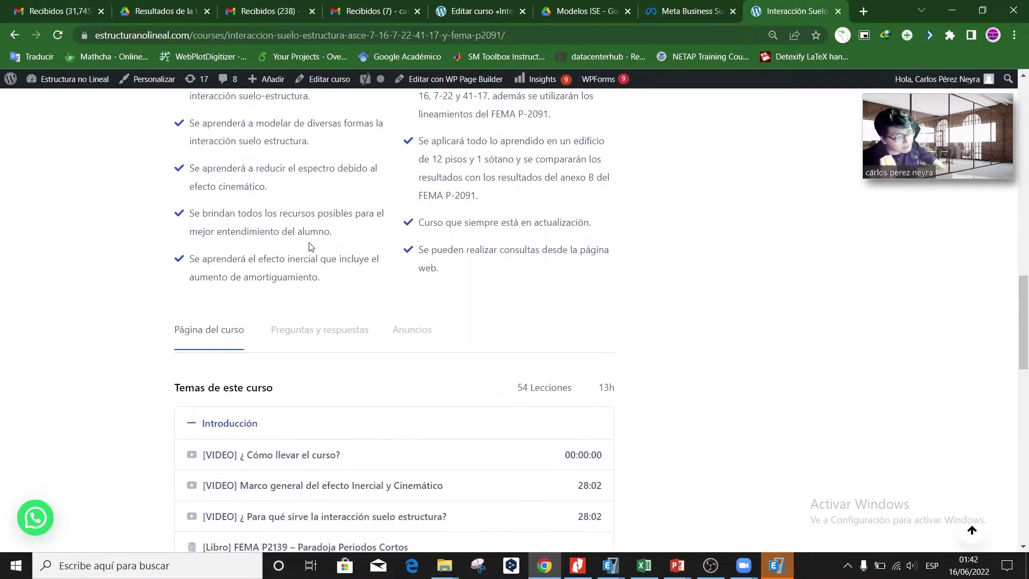
{"action": "left_click", "coordinate": [369, 293]}
{"action": "left_click", "coordinate": [402, 260]}
{"action": "scroll", "coordinate": [379, 321], "scroll_direction": "down", "scroll_amount": 6}
{"action": "left_click", "coordinate": [351, 252]}
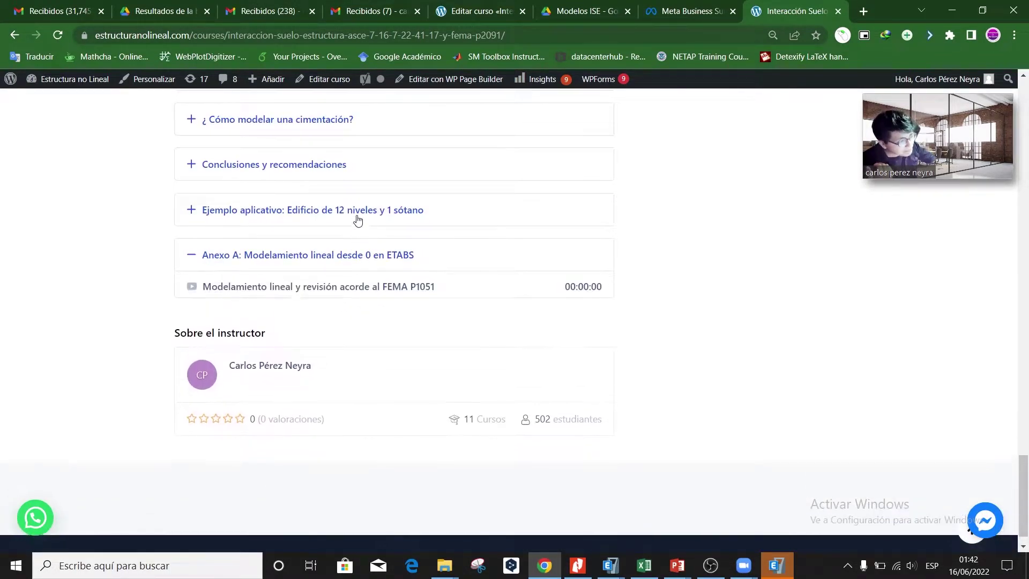
{"action": "left_click", "coordinate": [355, 217]}
{"action": "scroll", "coordinate": [327, 307], "scroll_direction": "down", "scroll_amount": 6}
{"action": "scroll", "coordinate": [308, 341], "scroll_direction": "up", "scroll_amount": 20}
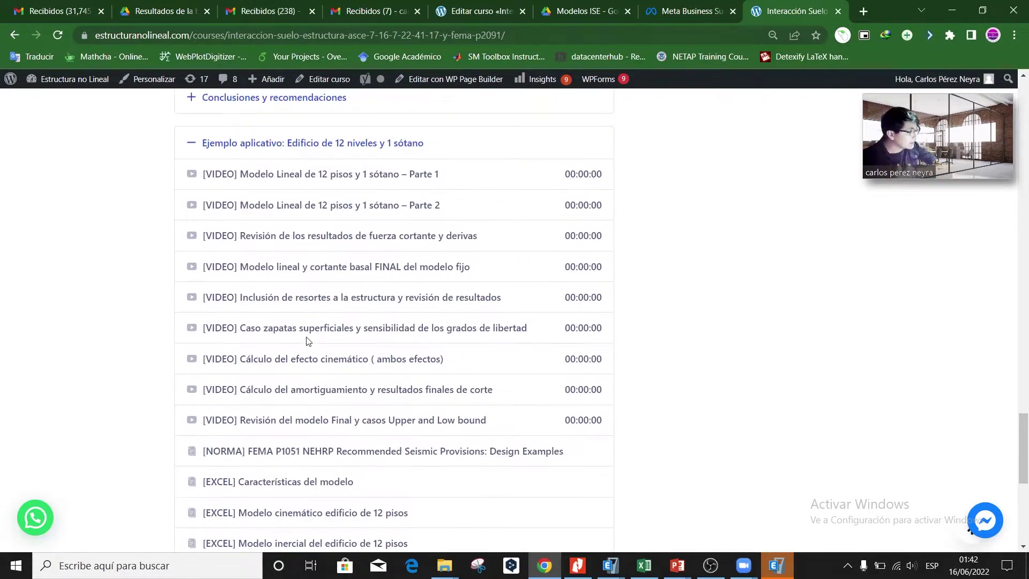
{"action": "scroll", "coordinate": [308, 341], "scroll_direction": "up", "scroll_amount": 10}
- Return to the Excel workbook and review the effective moments of inertia in section B.3.2
{"action": "key", "text": "alt+Tab"}
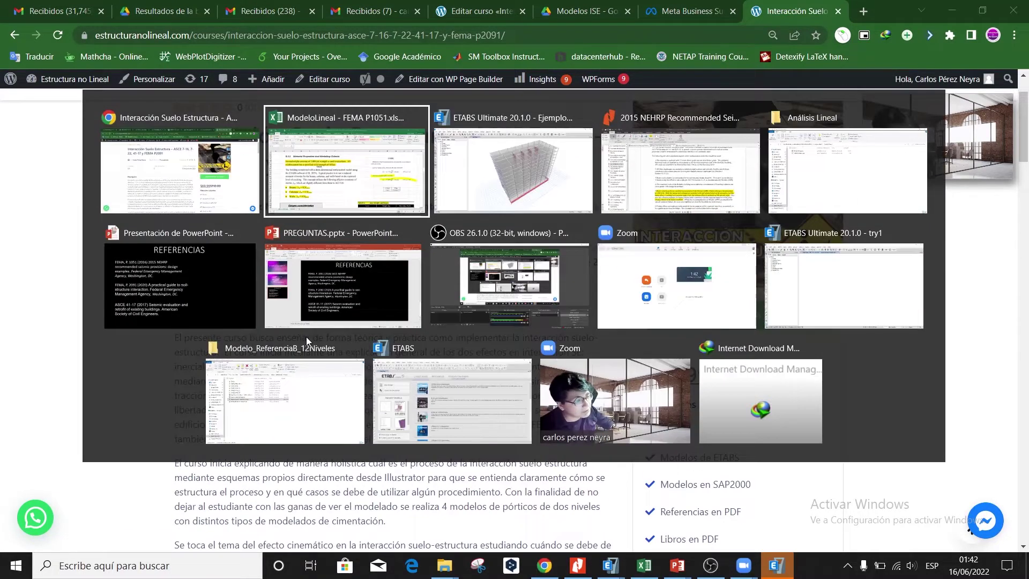
{"action": "left_click", "coordinate": [637, 432]}
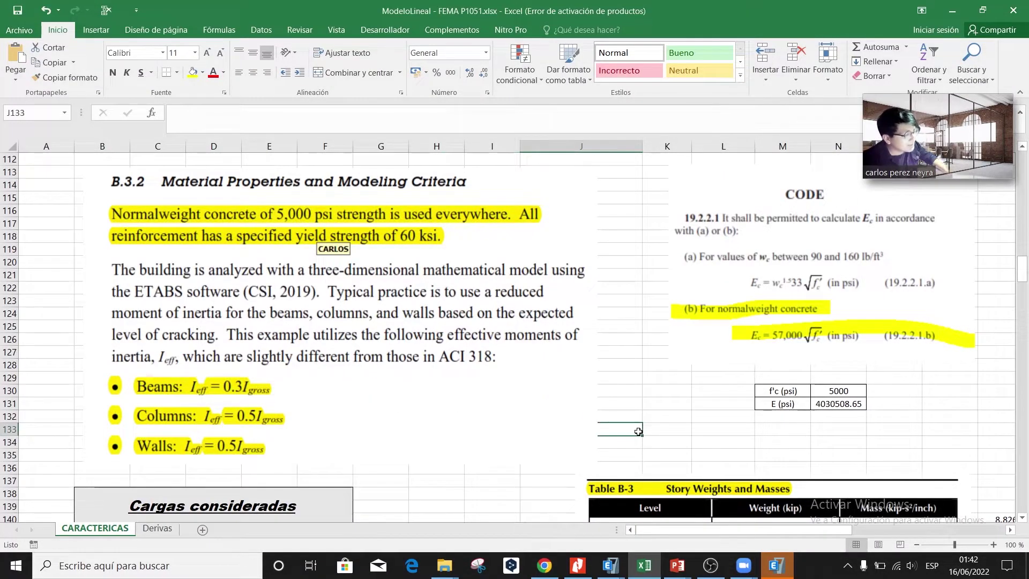
{"action": "left_click", "coordinate": [659, 427]}
{"action": "scroll", "coordinate": [659, 427], "scroll_direction": "down", "scroll_amount": 2}
{"action": "scroll", "coordinate": [659, 427], "scroll_direction": "up", "scroll_amount": 2}
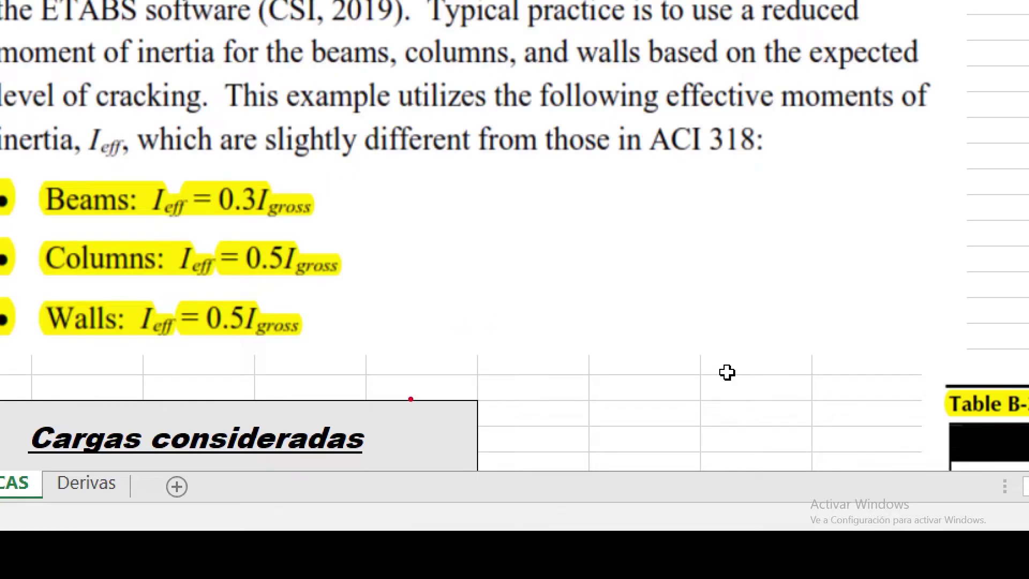
- Draw a stepped freehand curve with handwritten letters, circles and slope lines over the magnified inertia text, and erase all the markings
{"action": "mouse_move", "coordinate": [357, 426]}
{"action": "left_mouse_down"}
{"action": "mouse_move", "coordinate": [451, 258]}
{"action": "mouse_move", "coordinate": [510, 263]}
{"action": "mouse_move", "coordinate": [663, 39]}
{"action": "mouse_move", "coordinate": [685, 24]}
{"action": "mouse_move", "coordinate": [758, 22]}
{"action": "mouse_move", "coordinate": [972, 29]}
{"action": "left_mouse_up"}
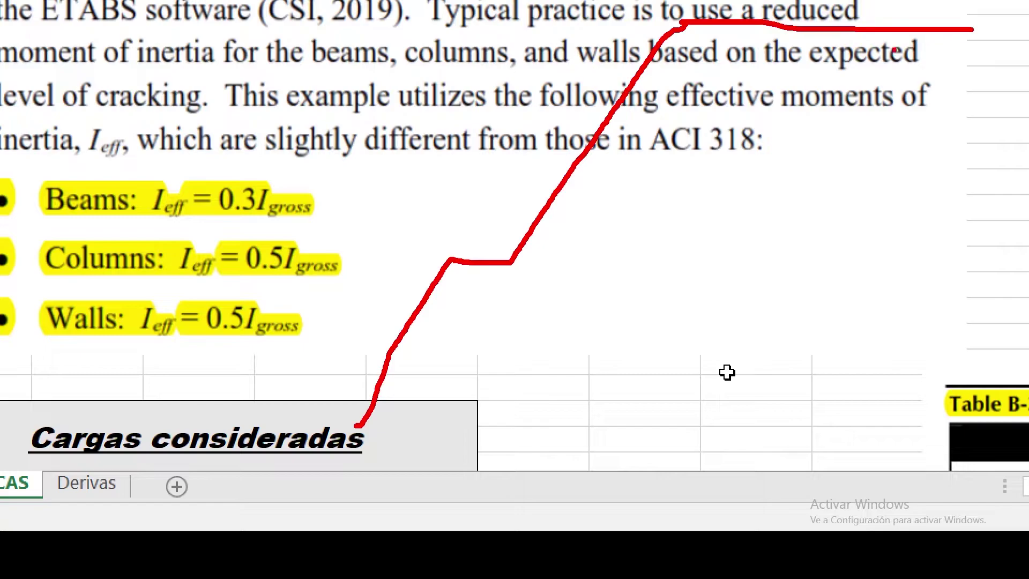
{"action": "mouse_move", "coordinate": [747, 378]}
{"action": "left_mouse_down"}
{"action": "mouse_move", "coordinate": [745, 422]}
{"action": "mouse_move", "coordinate": [758, 410]}
{"action": "left_mouse_up"}
{"action": "mouse_move", "coordinate": [812, 383]}
{"action": "left_mouse_down"}
{"action": "mouse_move", "coordinate": [828, 345]}
{"action": "mouse_move", "coordinate": [868, 385]}
{"action": "left_mouse_up"}
{"action": "left_click_drag", "start_coordinate": [887, 364], "coordinate": [964, 383]}
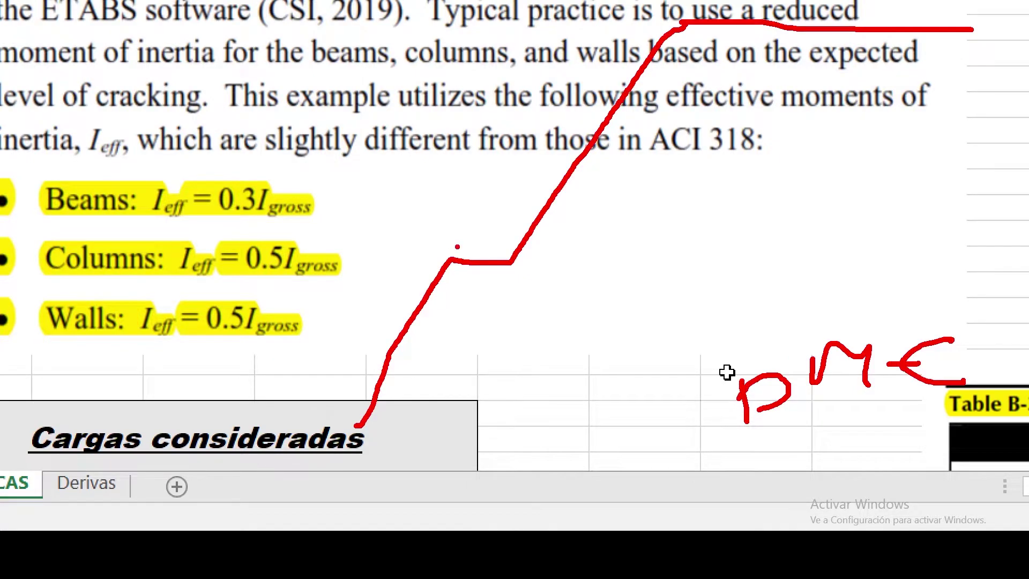
{"action": "mouse_move", "coordinate": [456, 250]}
{"action": "left_mouse_down"}
{"action": "mouse_move", "coordinate": [491, 272]}
{"action": "mouse_move", "coordinate": [527, 265]}
{"action": "mouse_move", "coordinate": [479, 249]}
{"action": "mouse_move", "coordinate": [433, 250]}
{"action": "left_mouse_up"}
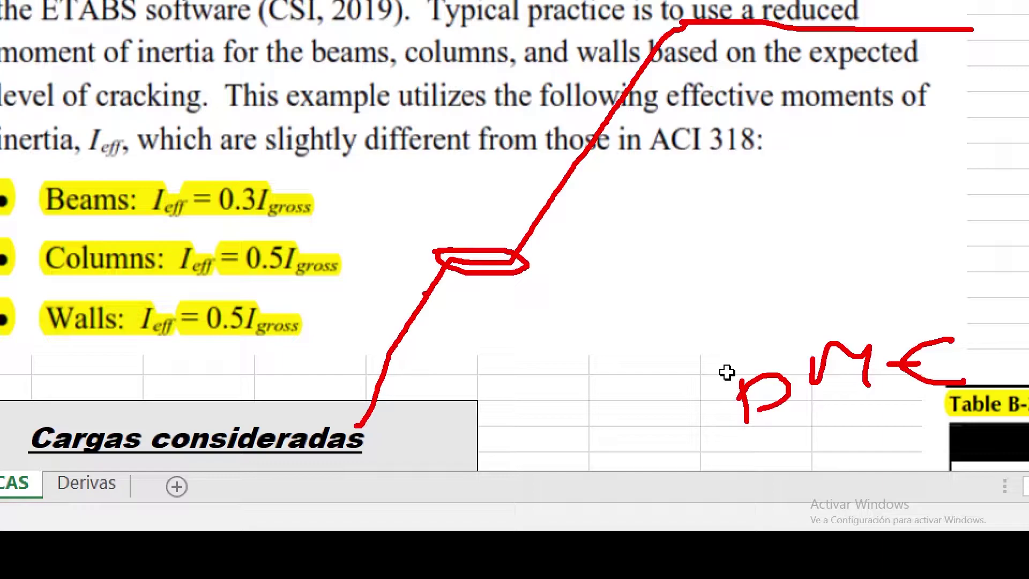
{"action": "mouse_move", "coordinate": [397, 377]}
{"action": "left_mouse_down"}
{"action": "mouse_move", "coordinate": [375, 416]}
{"action": "mouse_move", "coordinate": [471, 230]}
{"action": "mouse_move", "coordinate": [528, 86]}
{"action": "left_mouse_up"}
{"action": "mouse_move", "coordinate": [604, 135]}
{"action": "left_mouse_down"}
{"action": "mouse_move", "coordinate": [581, 145]}
{"action": "mouse_move", "coordinate": [594, 105]}
{"action": "left_mouse_up"}
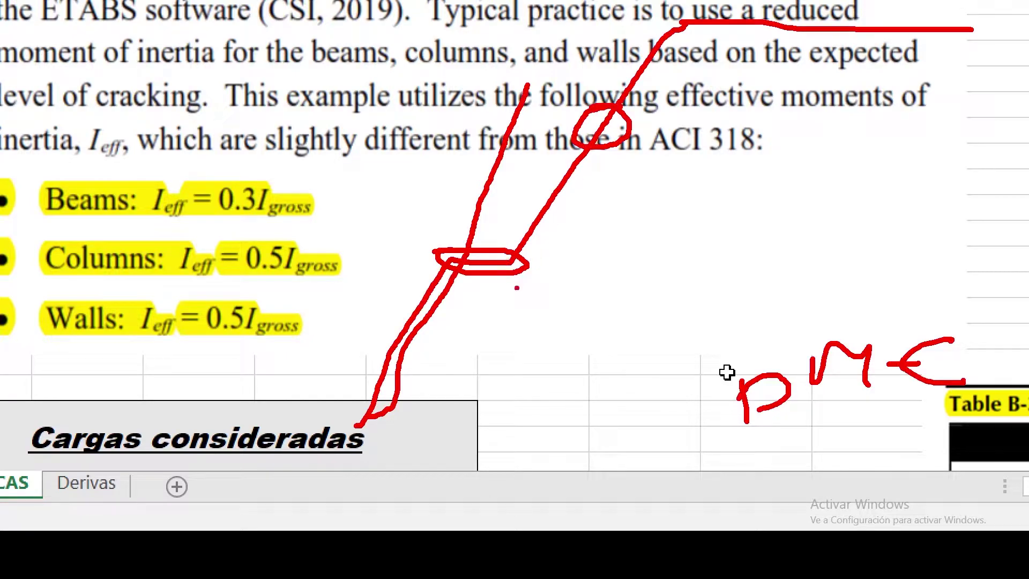
{"action": "left_click_drag", "start_coordinate": [524, 261], "coordinate": [849, 38]}
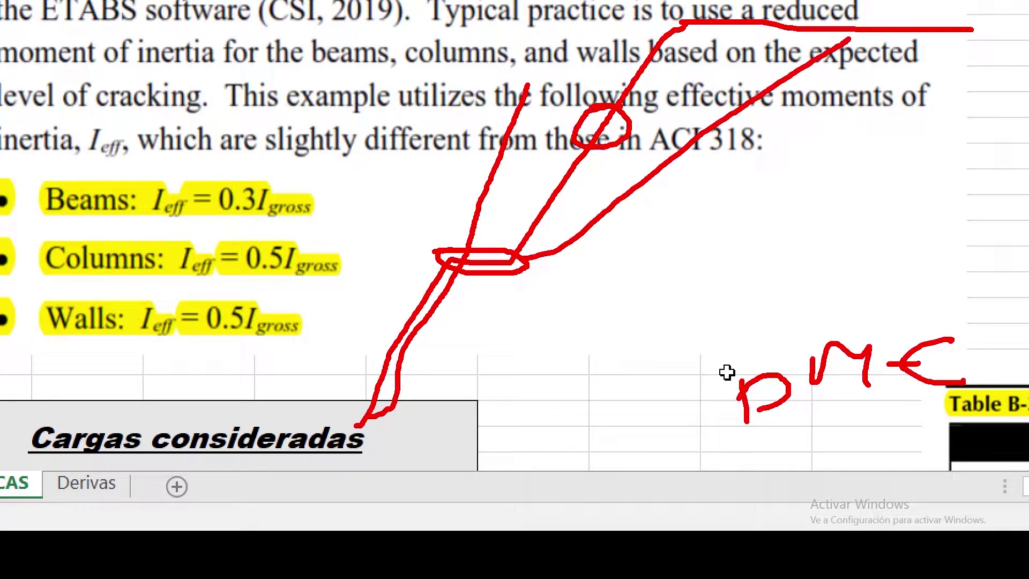
{"action": "mouse_move", "coordinate": [438, 289]}
{"action": "left_mouse_down"}
{"action": "mouse_move", "coordinate": [389, 330]}
{"action": "mouse_move", "coordinate": [447, 273]}
{"action": "left_mouse_up"}
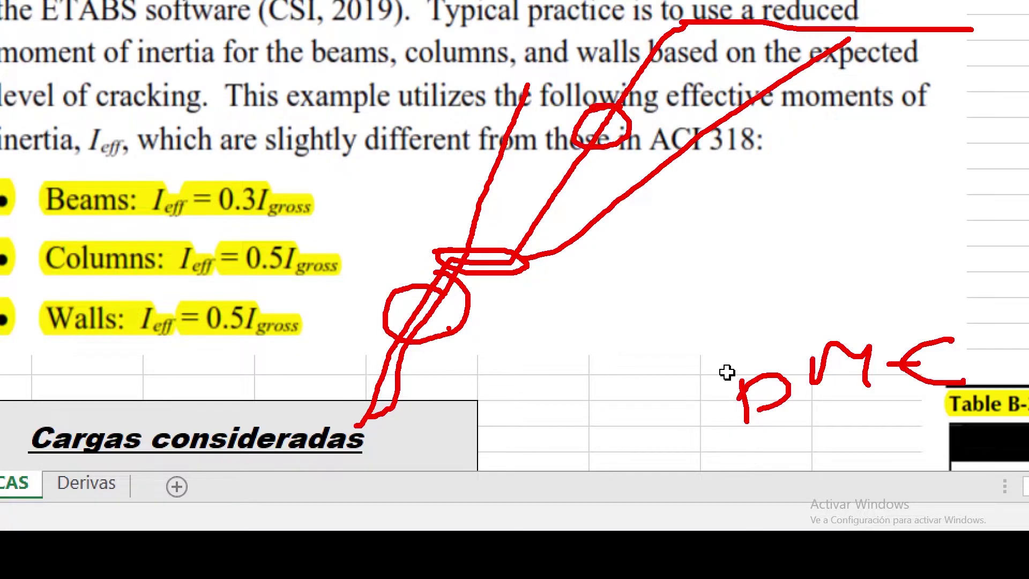
{"action": "key", "text": "e"}
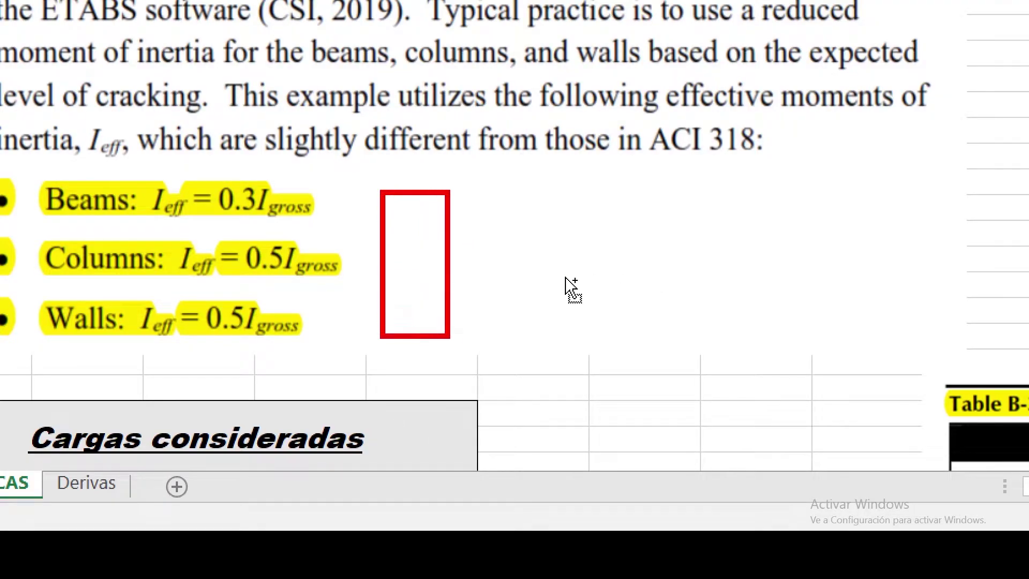
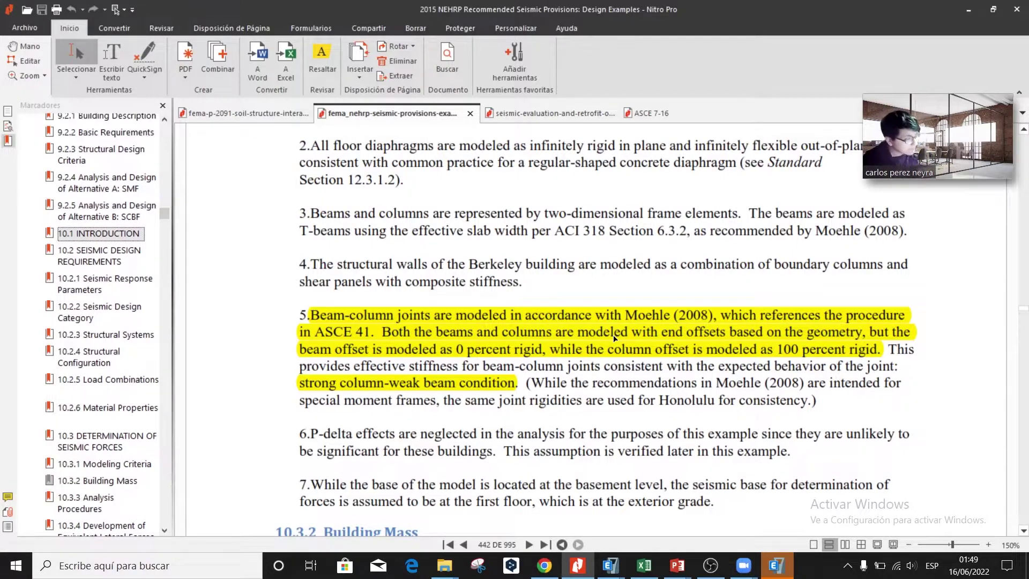
- Frame the "strong column-weak beam condition" phrase in the seismic provisions PDF with a temporary red rectangle and clear it
{"action": "left_click_drag", "start_coordinate": [277, 365], "coordinate": [542, 396]}
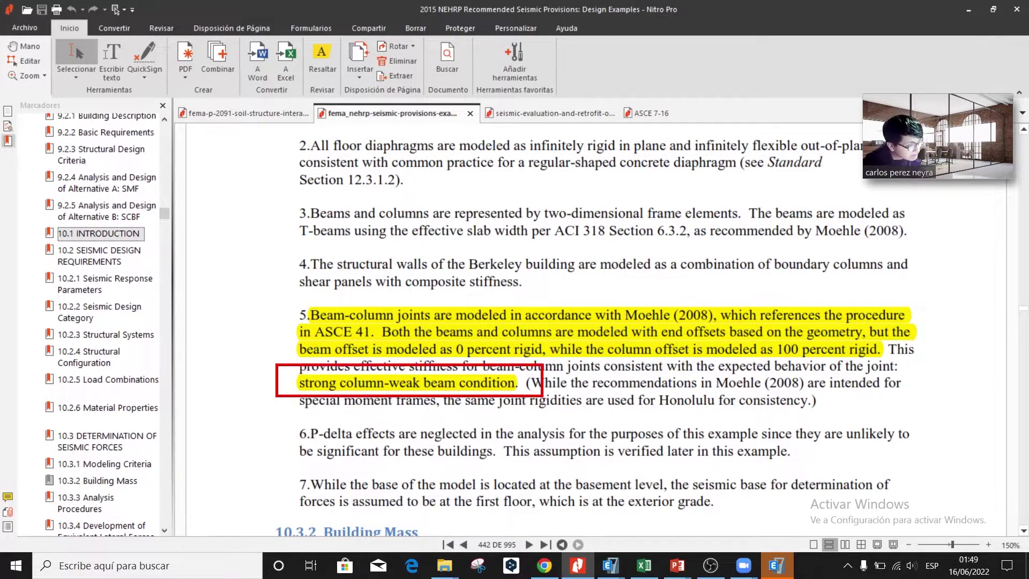
{"action": "key", "text": "Escape"}
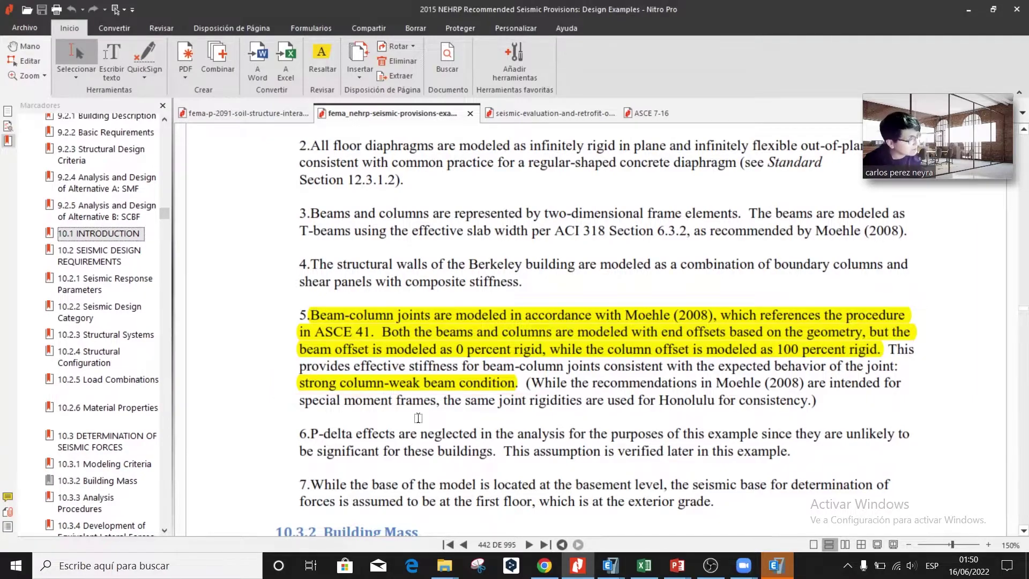
- Switch to the ETABS model and select all frames with the Col30x30 section property
{"action": "key", "text": "alt+Tab"}
{"action": "left_click", "coordinate": [162, 23]}
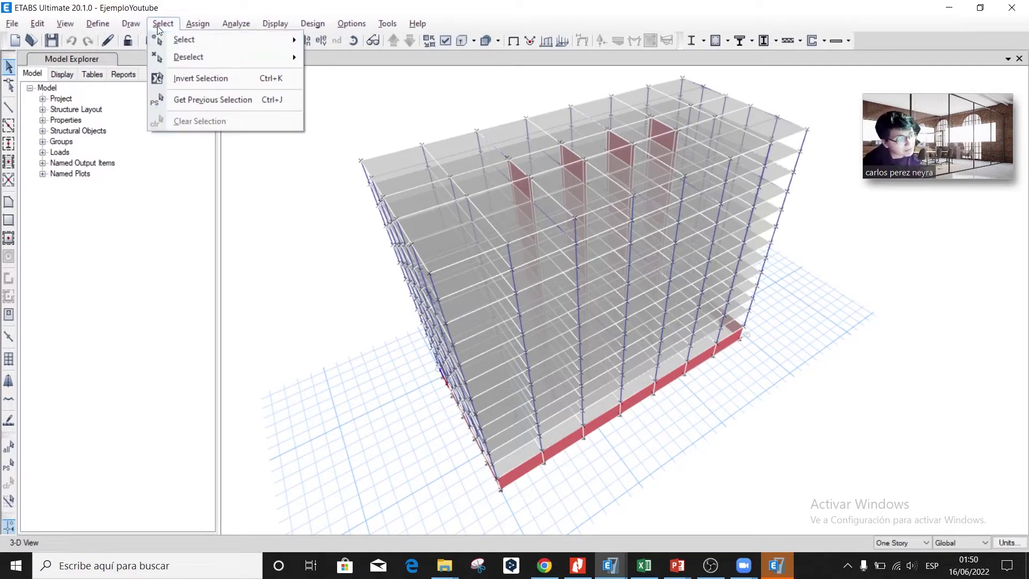
{"action": "mouse_move", "coordinate": [224, 40]}
{"action": "mouse_move", "coordinate": [347, 158]}
{"action": "left_click", "coordinate": [519, 178]}
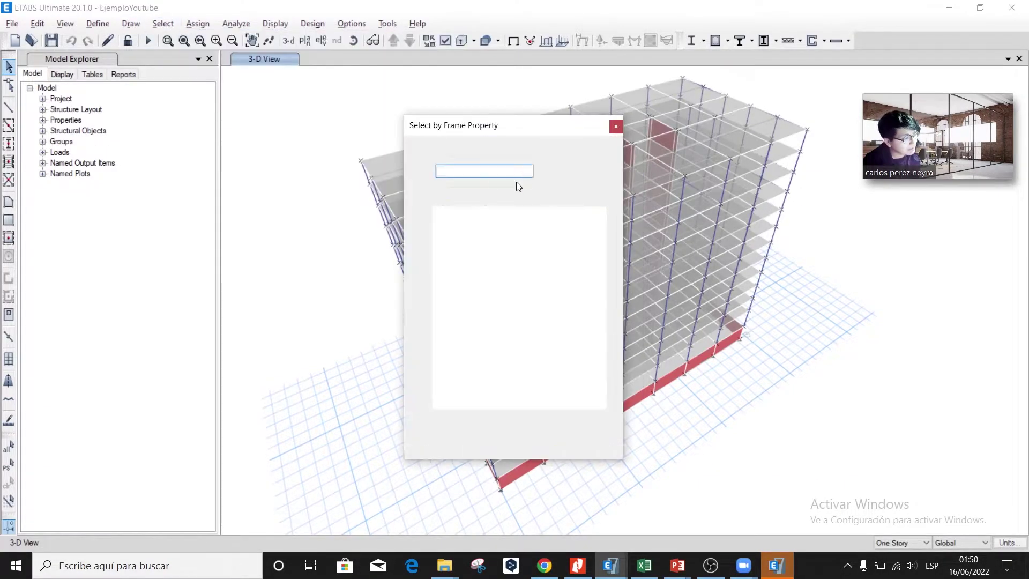
{"action": "left_click", "coordinate": [459, 441]}
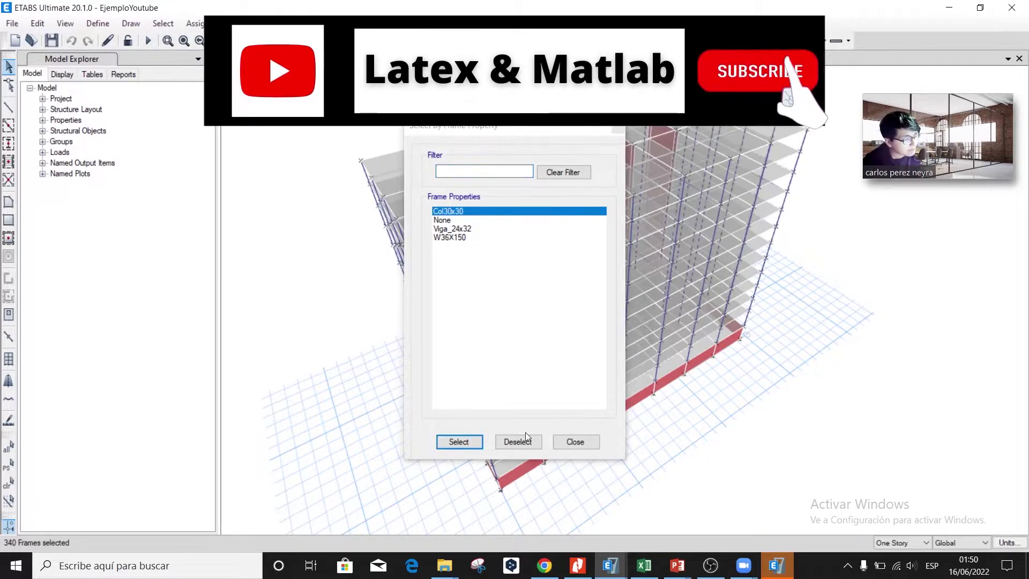
{"action": "left_click", "coordinate": [574, 442]}
- Assign end length offsets automatic from connectivity with a rigid-zone factor of 1 to the selected columns
{"action": "left_click", "coordinate": [194, 23]}
{"action": "mouse_move", "coordinate": [225, 56]}
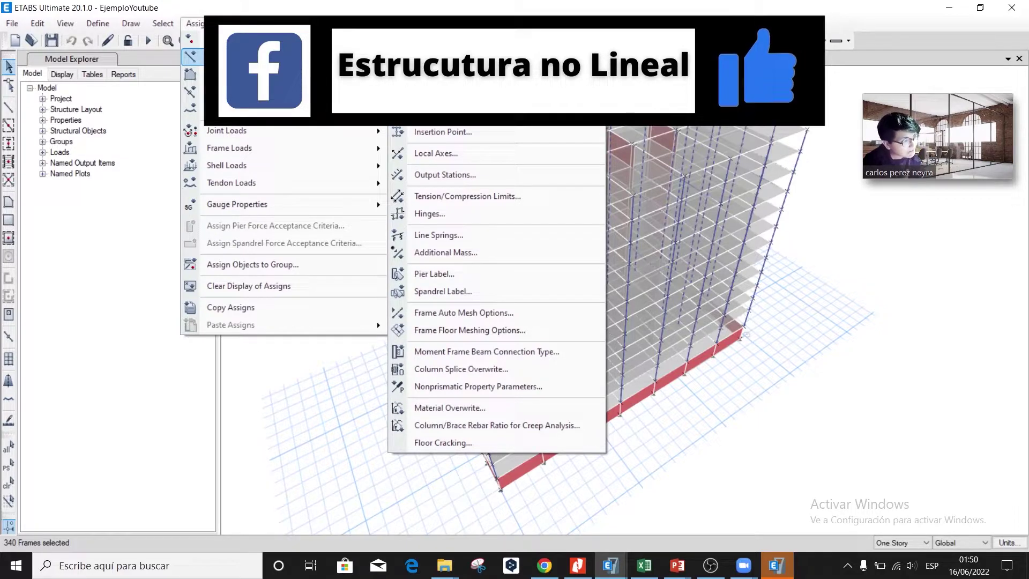
{"action": "left_click", "coordinate": [442, 114]}
{"action": "double_click", "coordinate": [525, 284]}
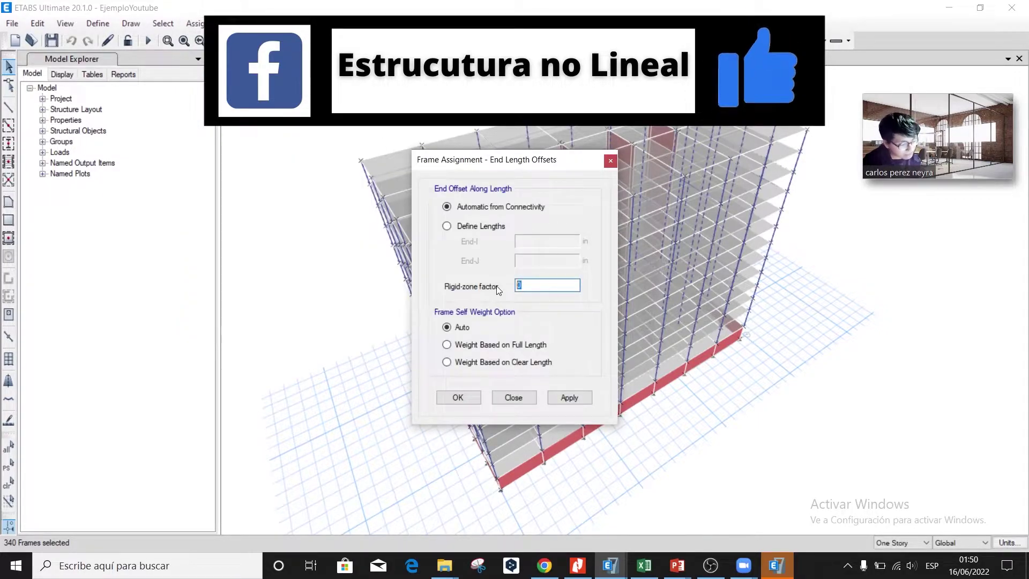
{"action": "type", "text": "1"}
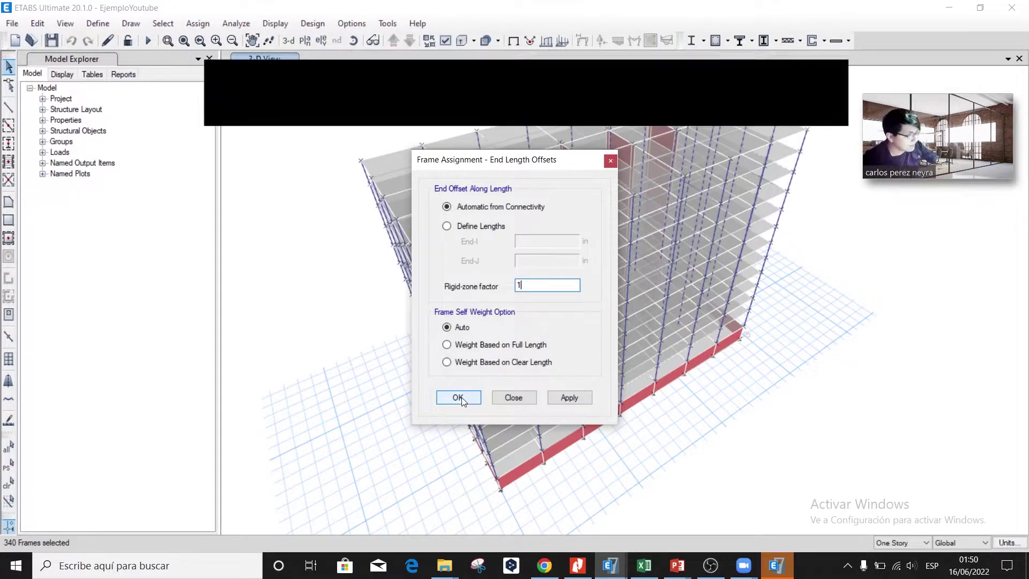
{"action": "left_click", "coordinate": [459, 398]}
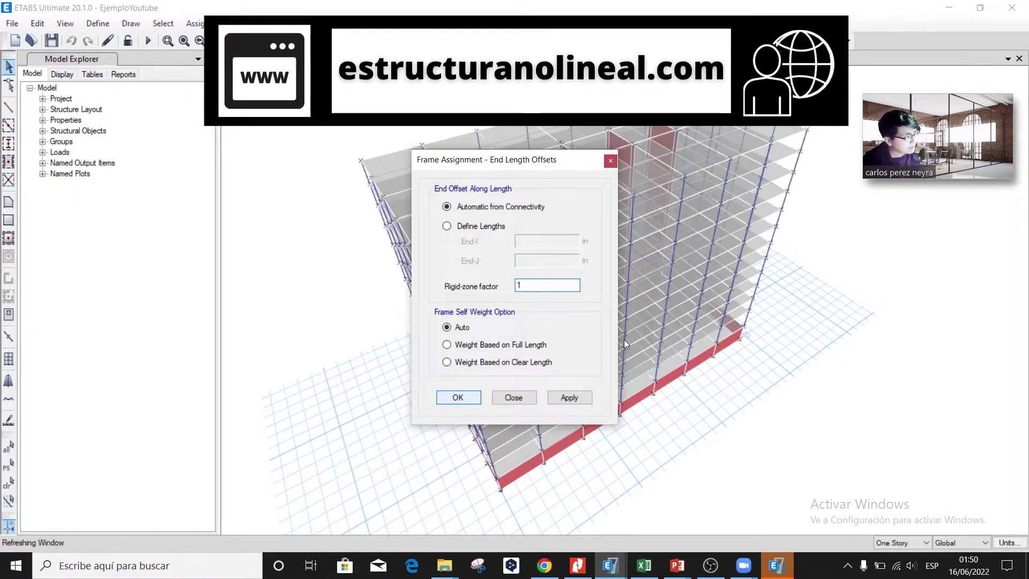
{"action": "scroll", "coordinate": [630, 303], "scroll_direction": "up", "scroll_amount": 5}
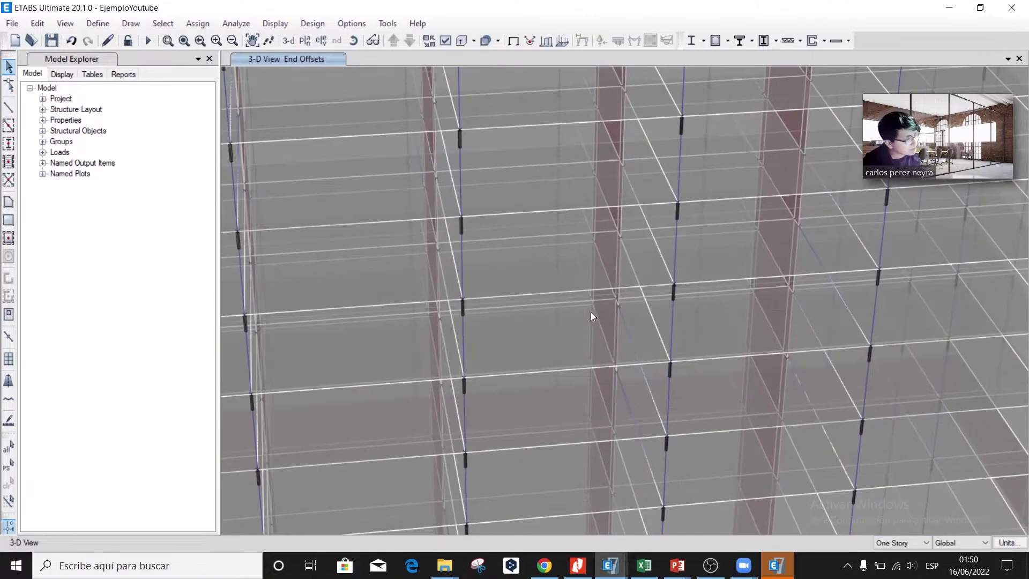
{"action": "middle_click_drag", "start_coordinate": [590, 312], "coordinate": [576, 268], "text": "shift"}
{"action": "scroll", "coordinate": [490, 308], "scroll_direction": "down", "scroll_amount": 5}
- Switch to the Excel workbook and review the rigid joint and diaphragm criteria and the effective flange widths for T and L beams
{"action": "key", "text": "alt+Tab"}
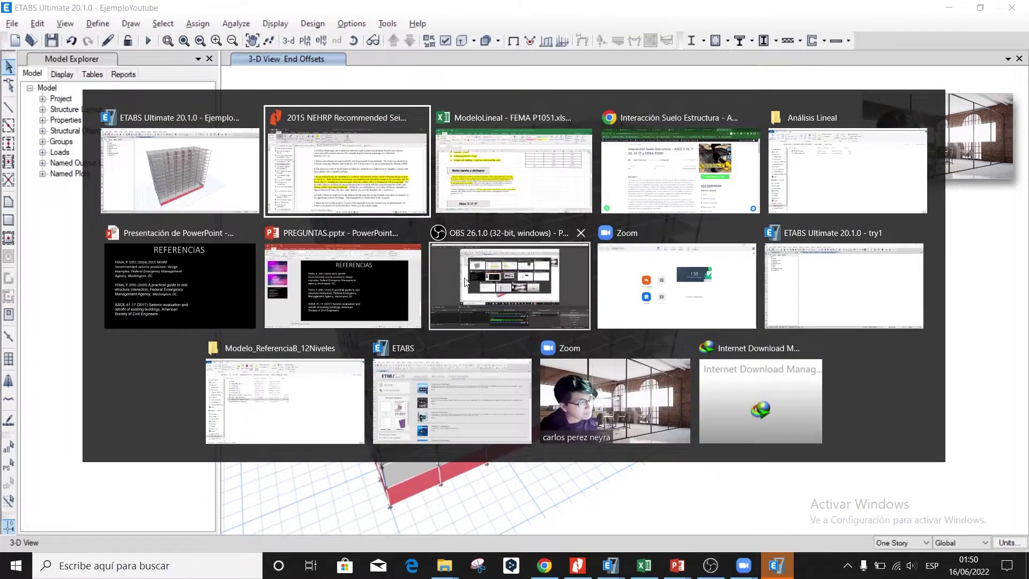
{"action": "key", "text": "alt+Tab"}
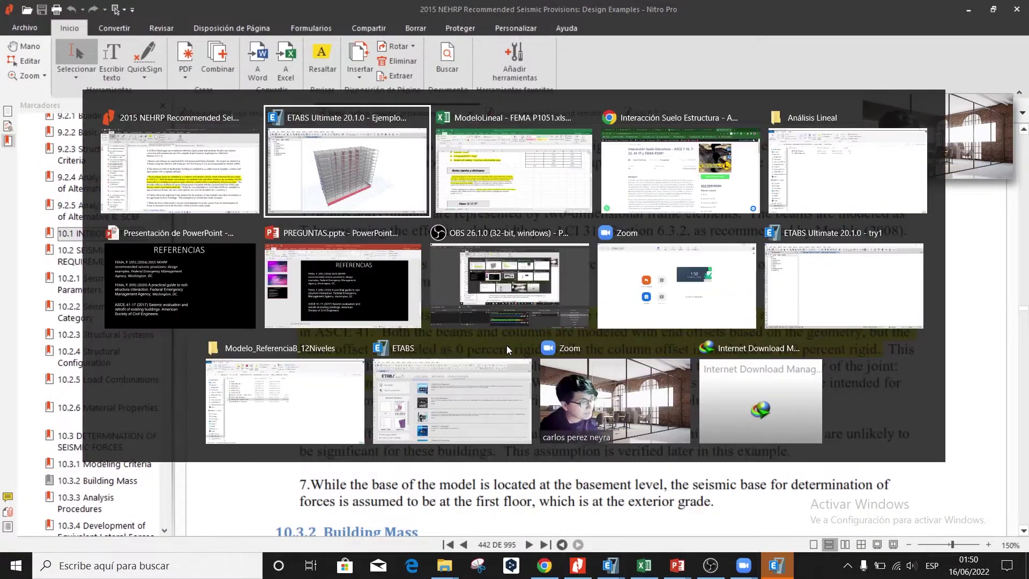
{"action": "left_click", "coordinate": [616, 300]}
{"action": "scroll", "coordinate": [570, 390], "scroll_direction": "up", "scroll_amount": 4}
{"action": "scroll", "coordinate": [570, 390], "scroll_direction": "down", "scroll_amount": 5}
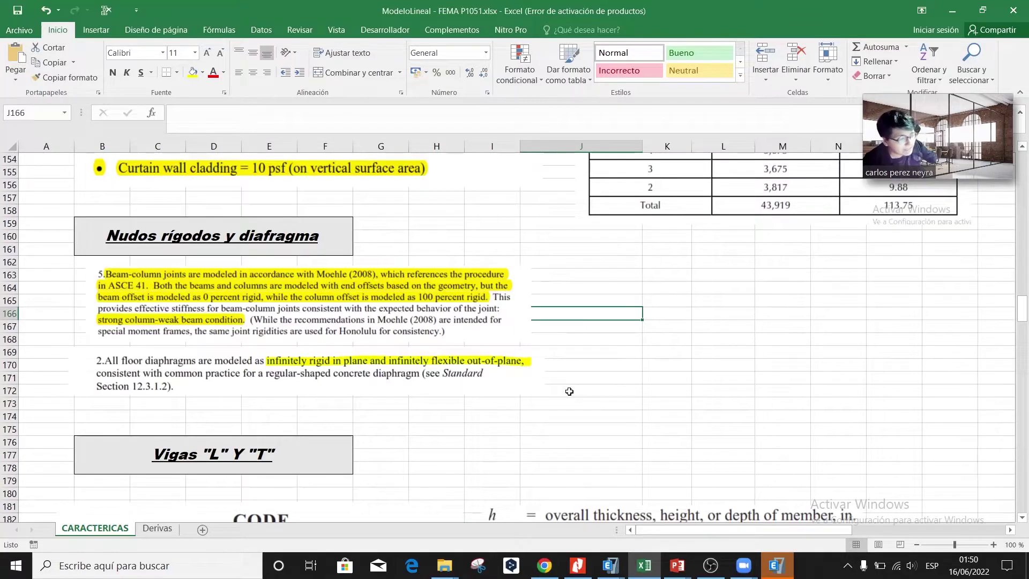
{"action": "left_click", "coordinate": [404, 349]}
{"action": "left_click", "coordinate": [624, 351]}
{"action": "scroll", "coordinate": [624, 350], "scroll_direction": "down", "scroll_amount": 16}
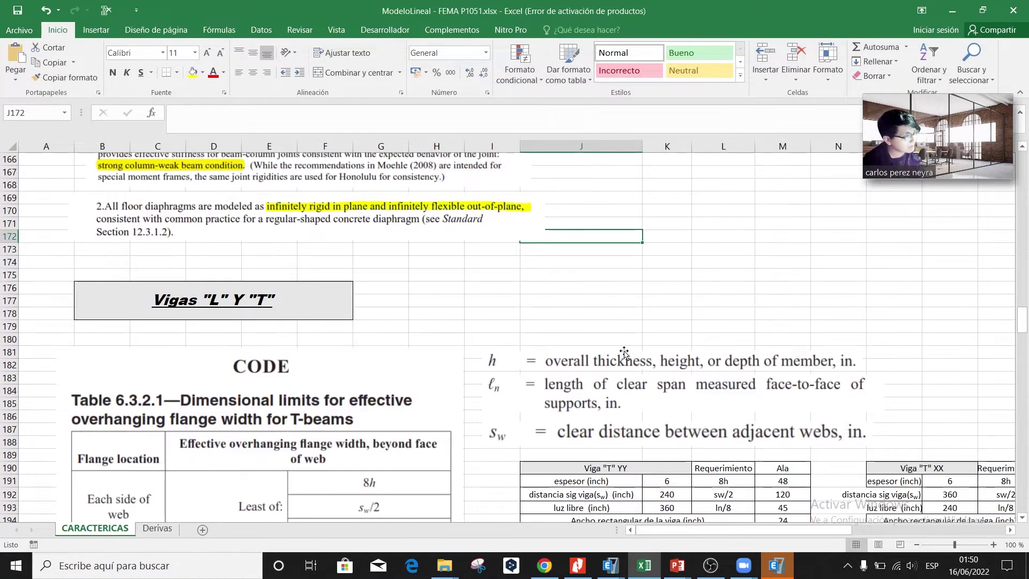
{"action": "scroll", "coordinate": [338, 324], "scroll_direction": "up", "scroll_amount": 20}
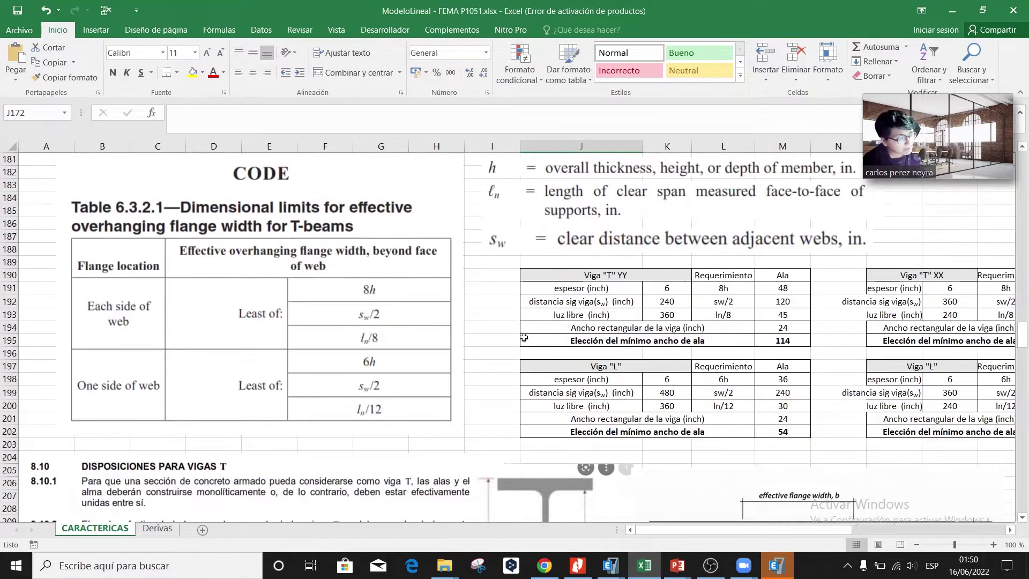
- Review the workbook's rigid-joint and diaphragm notes, then read item 5 on beam-column joints in the NEHRP PDF in Nitro Pro
{"action": "scroll", "coordinate": [339, 323], "scroll_direction": "up", "scroll_amount": 13}
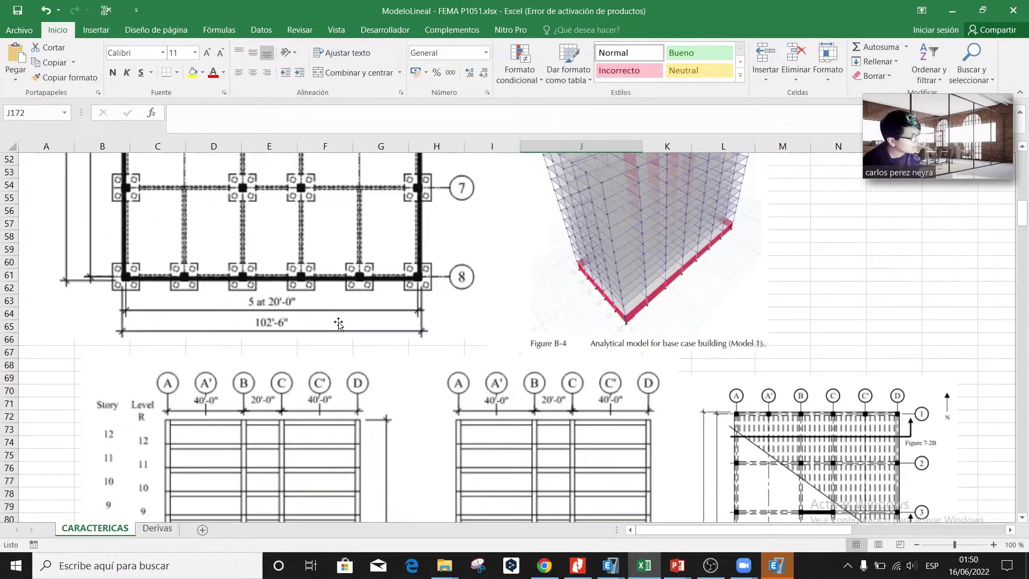
{"action": "scroll", "coordinate": [339, 323], "scroll_direction": "down", "scroll_amount": 20}
{"action": "scroll", "coordinate": [339, 326], "scroll_direction": "down", "scroll_amount": 7}
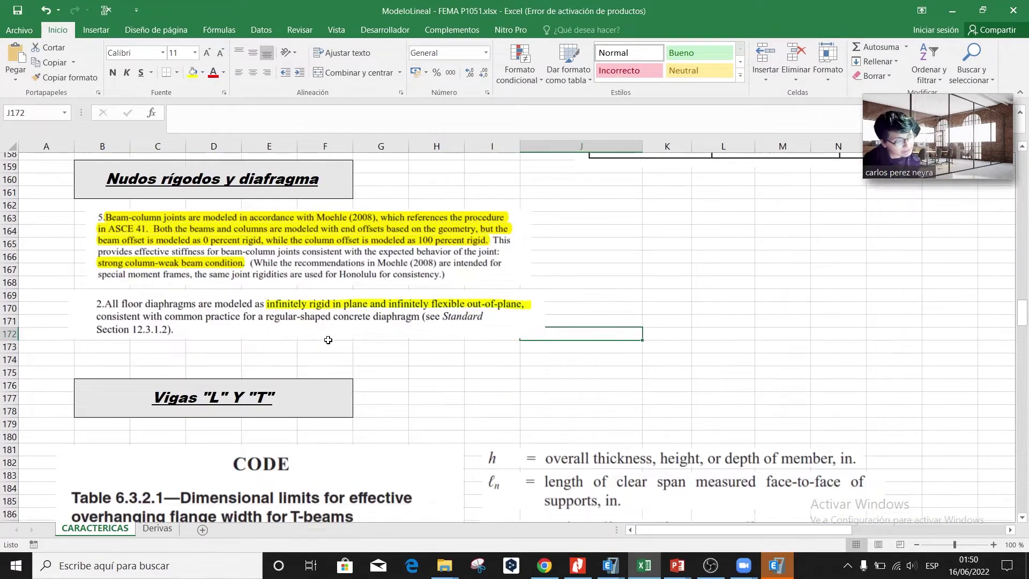
{"action": "left_click", "coordinate": [428, 339]}
{"action": "key", "text": "alt+Tab"}
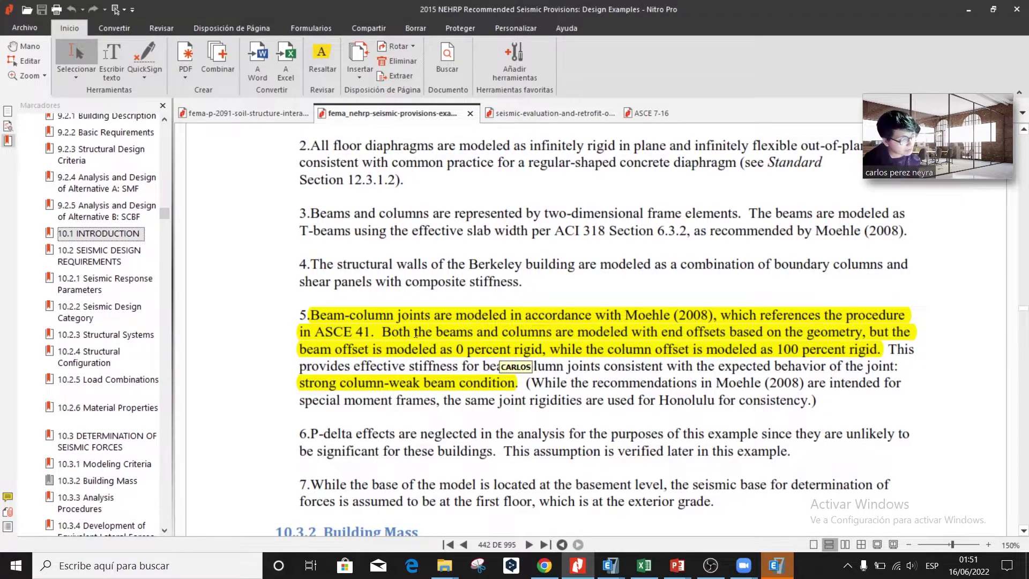
{"action": "scroll", "coordinate": [416, 333], "scroll_direction": "down", "scroll_amount": 1}
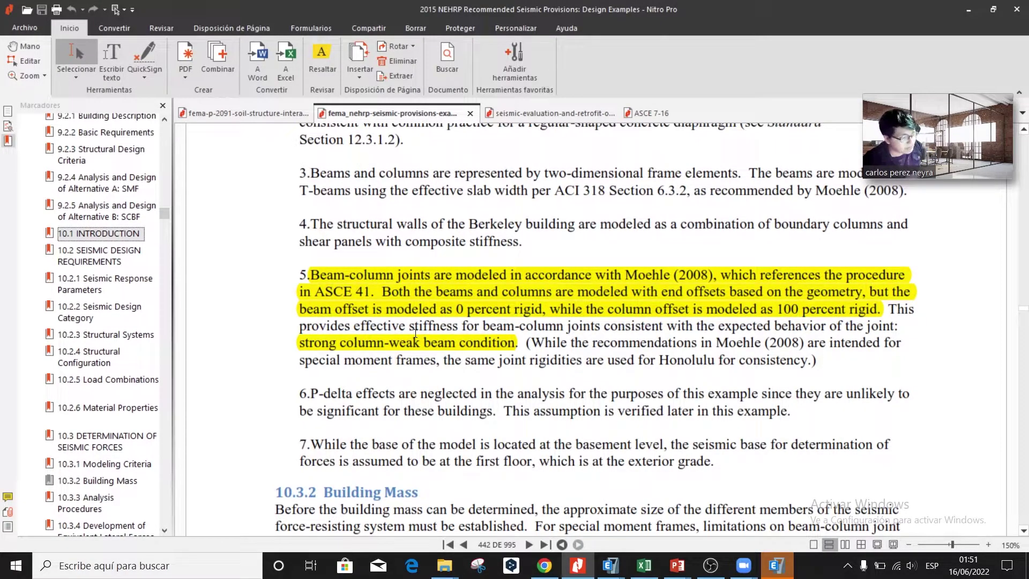
- Switch to ETABS and examine the roof slab along the long edge of the building in the 3-D model
{"action": "key", "text": "alt+Tab"}
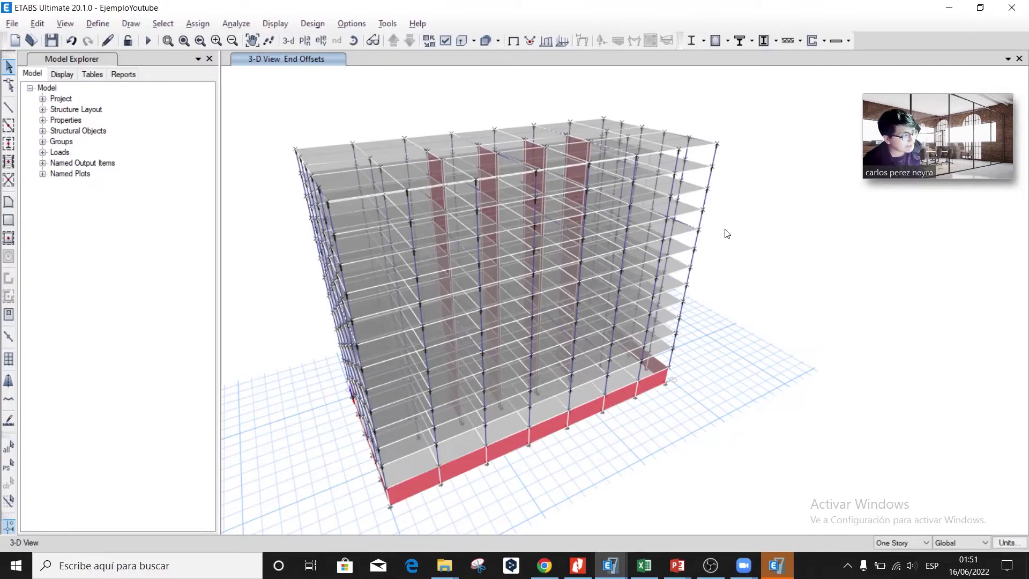
{"action": "scroll", "coordinate": [527, 353], "scroll_direction": "up", "scroll_amount": 5}
{"action": "scroll", "coordinate": [526, 354], "scroll_direction": "down", "scroll_amount": 5}
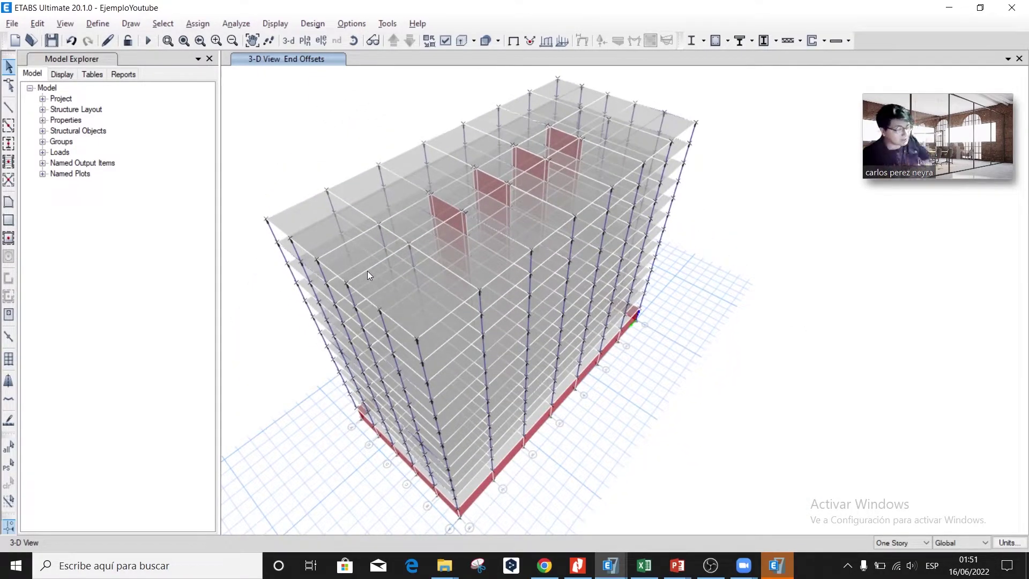
{"action": "left_click_drag", "start_coordinate": [276, 210], "coordinate": [451, 105]}
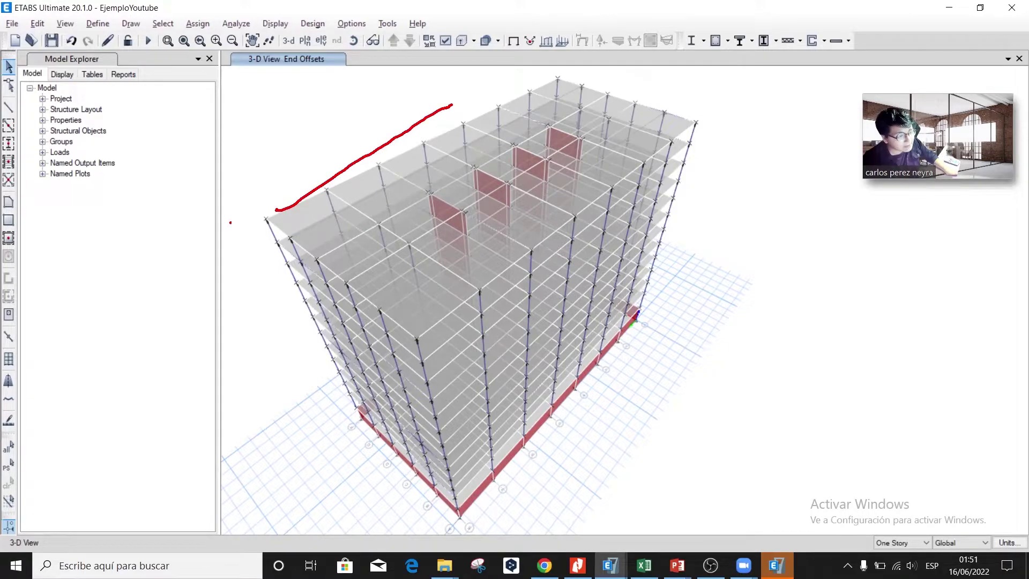
{"action": "mouse_move", "coordinate": [293, 217]}
{"action": "left_mouse_down"}
{"action": "mouse_move", "coordinate": [570, 91]}
{"action": "mouse_move", "coordinate": [553, 70]}
{"action": "mouse_move", "coordinate": [264, 216]}
{"action": "mouse_move", "coordinate": [333, 219]}
{"action": "mouse_move", "coordinate": [396, 203]}
{"action": "mouse_move", "coordinate": [538, 111]}
{"action": "left_mouse_up"}
{"action": "left_click", "coordinate": [290, 224]}
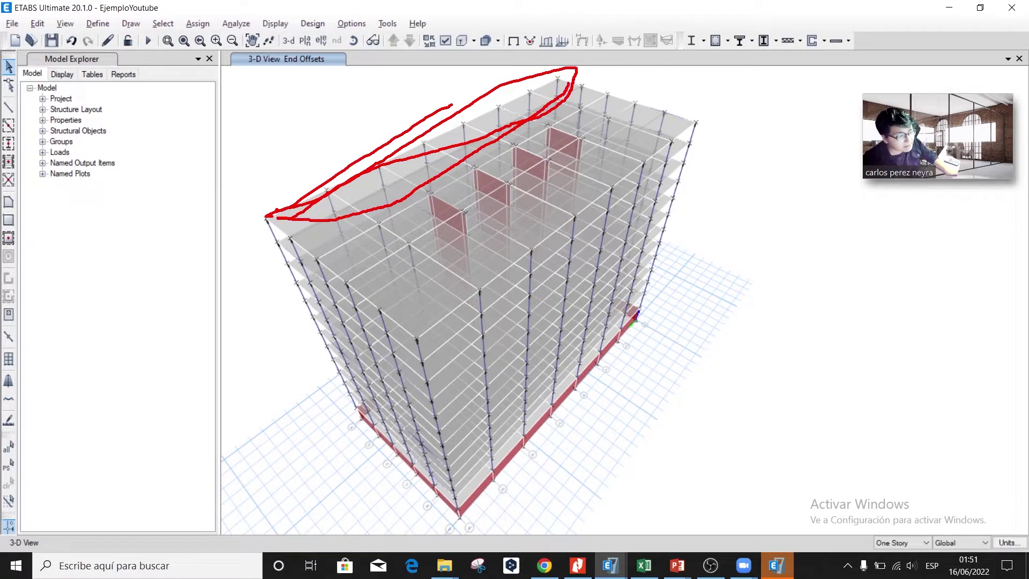
{"action": "key", "text": "Escape"}
- In the Excel workbook, examine the T-beam flange provisions: Table 6.3.2.1, section 8.10 and the effective flange width diagram
{"action": "key", "text": "alt+Tab"}
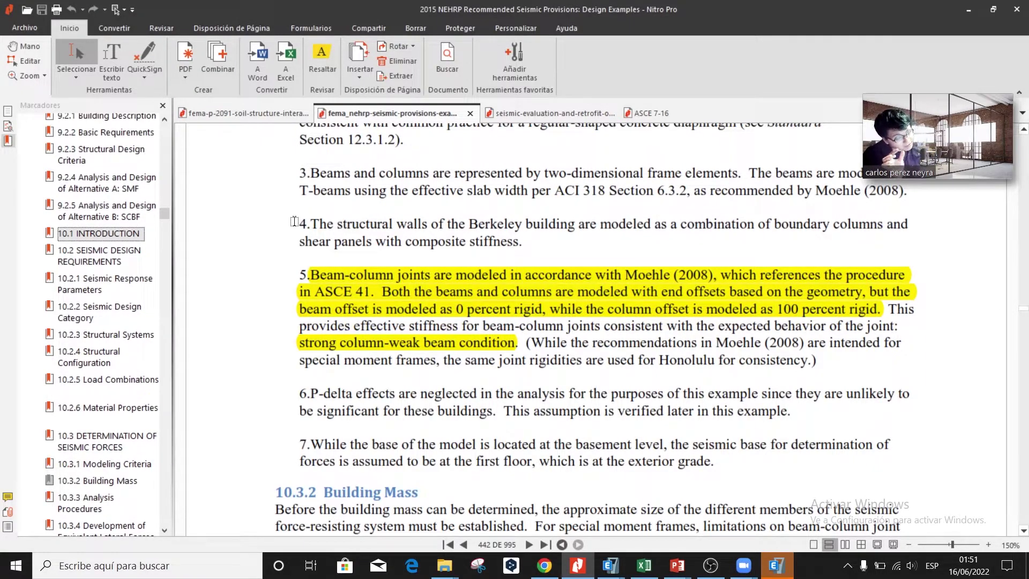
{"action": "key", "text": "alt+Tab"}
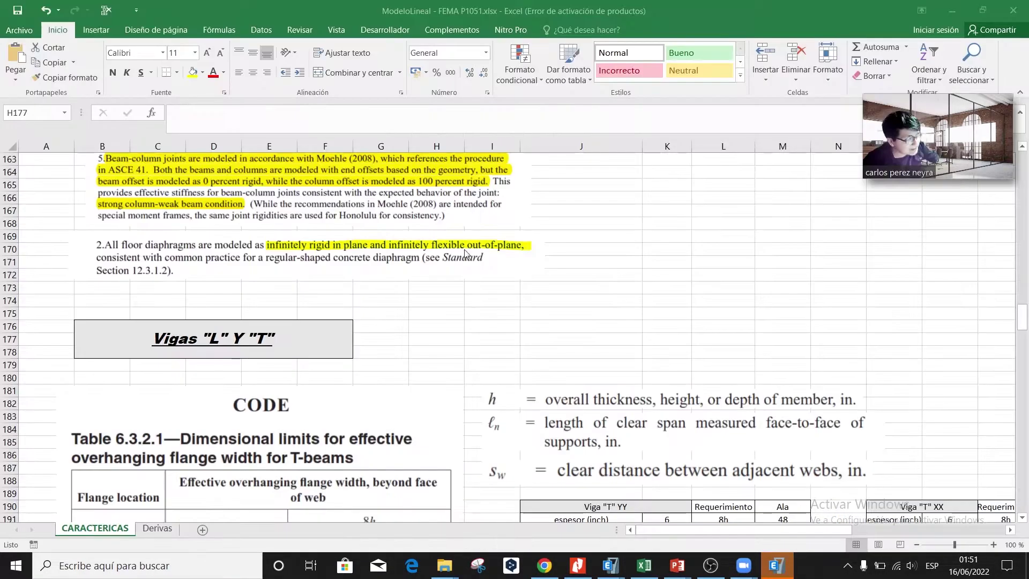
{"action": "scroll", "coordinate": [712, 370], "scroll_direction": "down", "scroll_amount": 7}
{"action": "scroll", "coordinate": [712, 370], "scroll_direction": "down", "scroll_amount": 3}
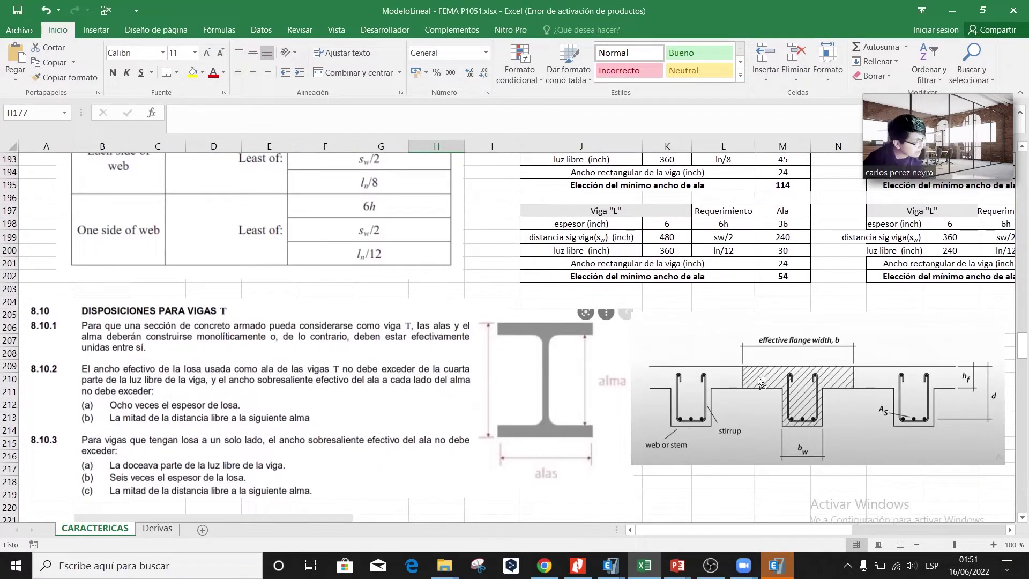
{"action": "left_click_drag", "start_coordinate": [733, 342], "coordinate": [867, 456]}
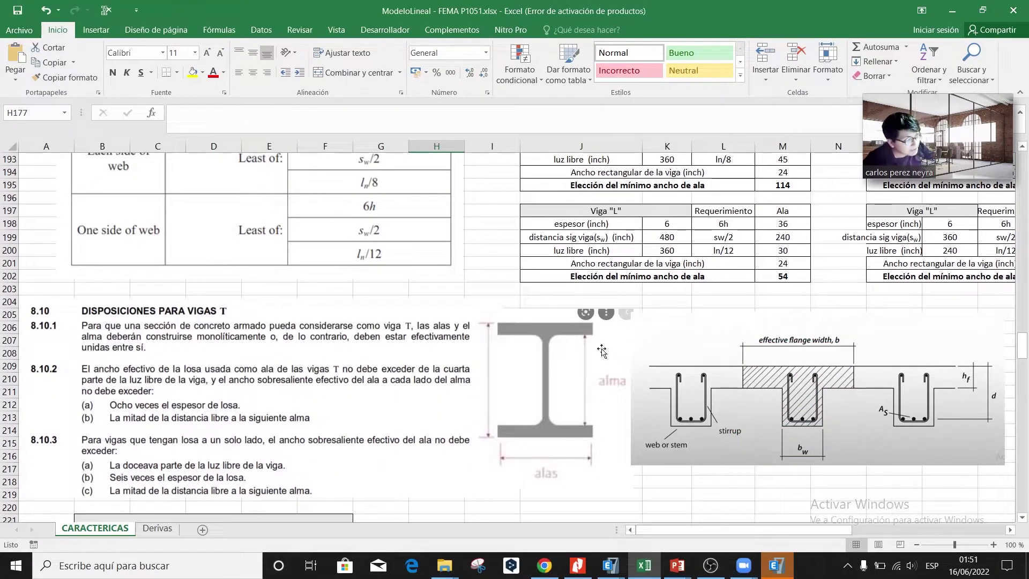
{"action": "scroll", "coordinate": [600, 351], "scroll_direction": "up", "scroll_amount": 5}
{"action": "left_click_drag", "start_coordinate": [50, 197], "coordinate": [452, 473]}
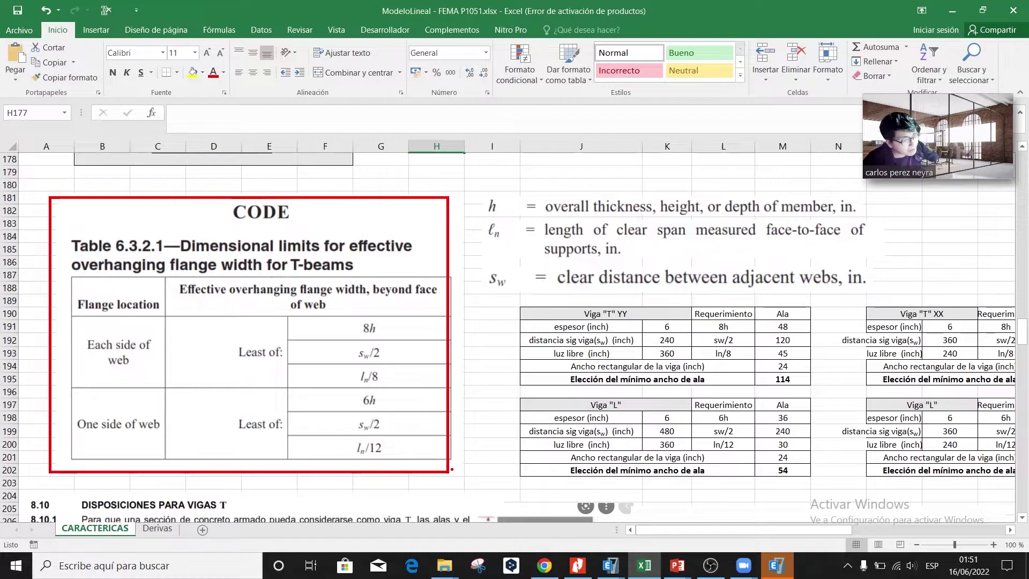
{"action": "scroll", "coordinate": [137, 241], "scroll_direction": "down", "scroll_amount": 7}
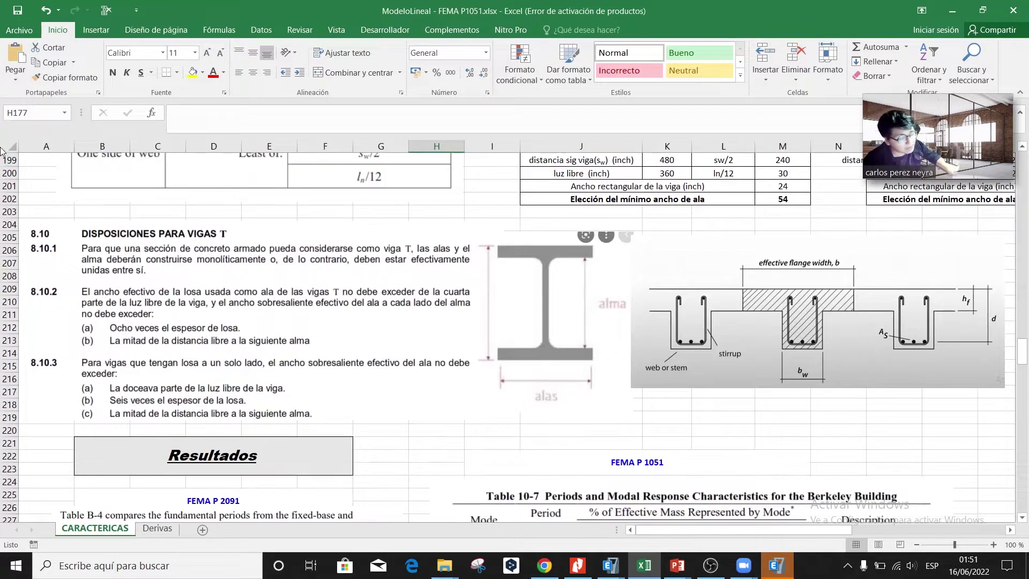
{"action": "left_click_drag", "start_coordinate": [25, 220], "coordinate": [501, 370]}
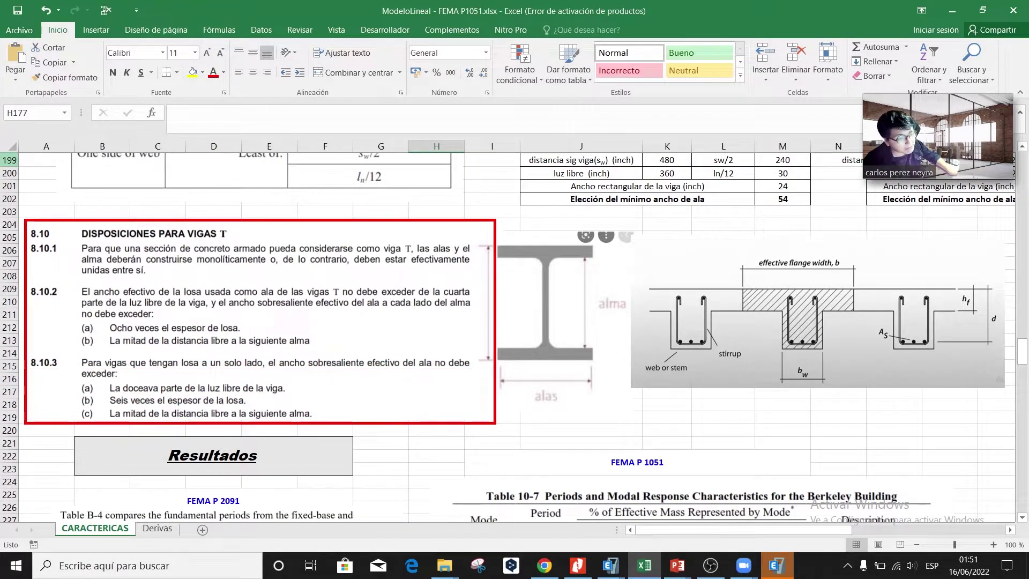
{"action": "scroll", "coordinate": [304, 354], "scroll_direction": "up", "scroll_amount": 8}
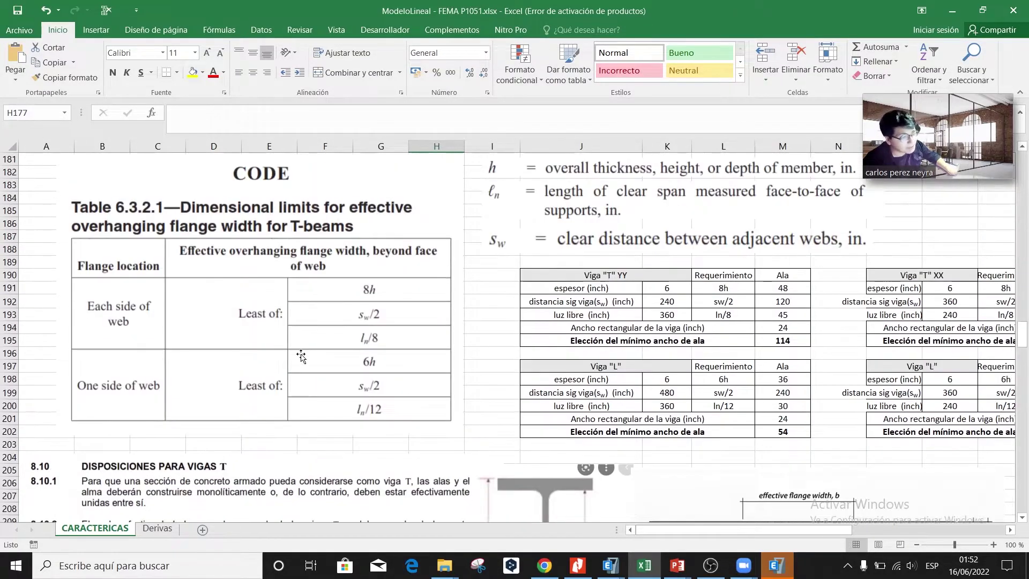
- In the NEHRP PDF in Nitro Pro, highlight the start of the second line of modelling item 3, at "T-beams using"
{"action": "key", "text": "alt+Tab"}
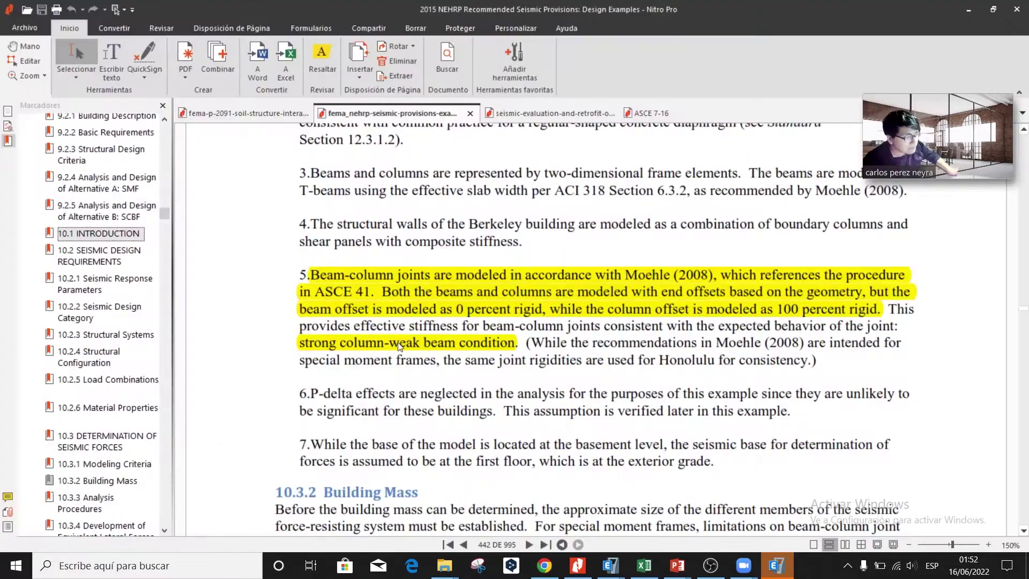
{"action": "scroll", "coordinate": [509, 343], "scroll_direction": "up", "scroll_amount": 4}
{"action": "scroll", "coordinate": [509, 342], "scroll_direction": "up", "scroll_amount": 3}
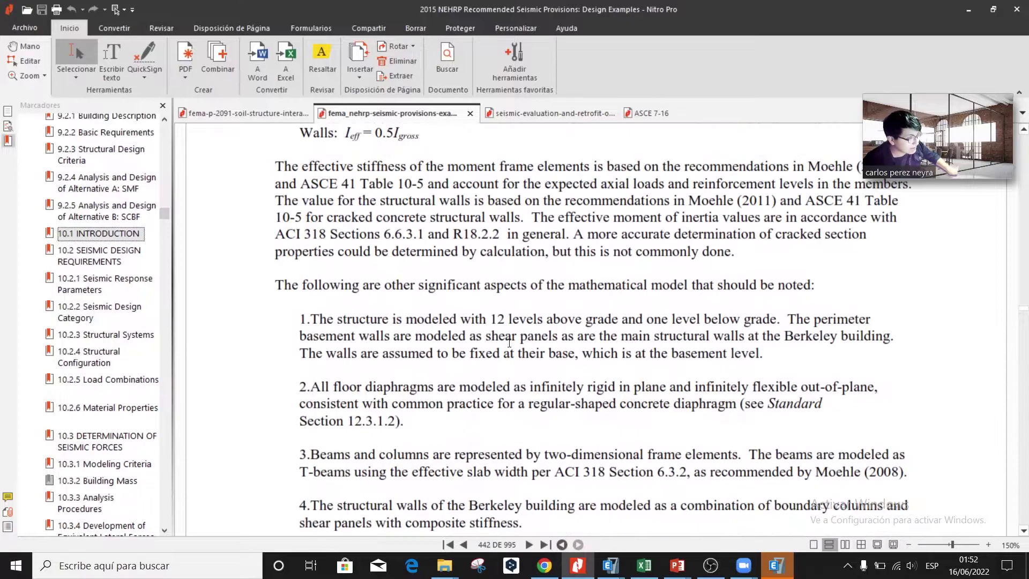
{"action": "scroll", "coordinate": [508, 343], "scroll_direction": "up", "scroll_amount": 3}
{"action": "scroll", "coordinate": [509, 343], "scroll_direction": "down", "scroll_amount": 8}
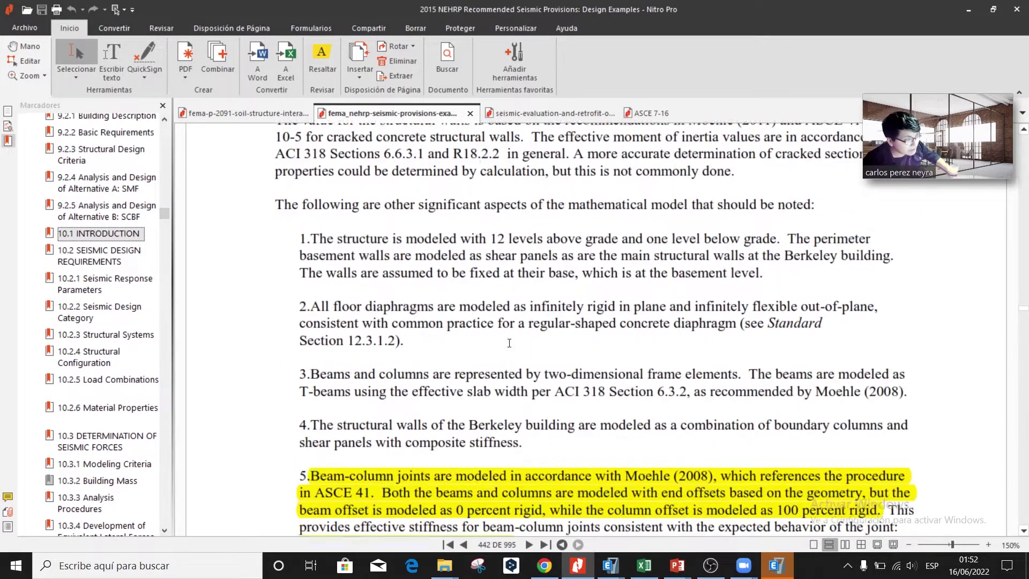
{"action": "scroll", "coordinate": [508, 343], "scroll_direction": "down", "scroll_amount": 2}
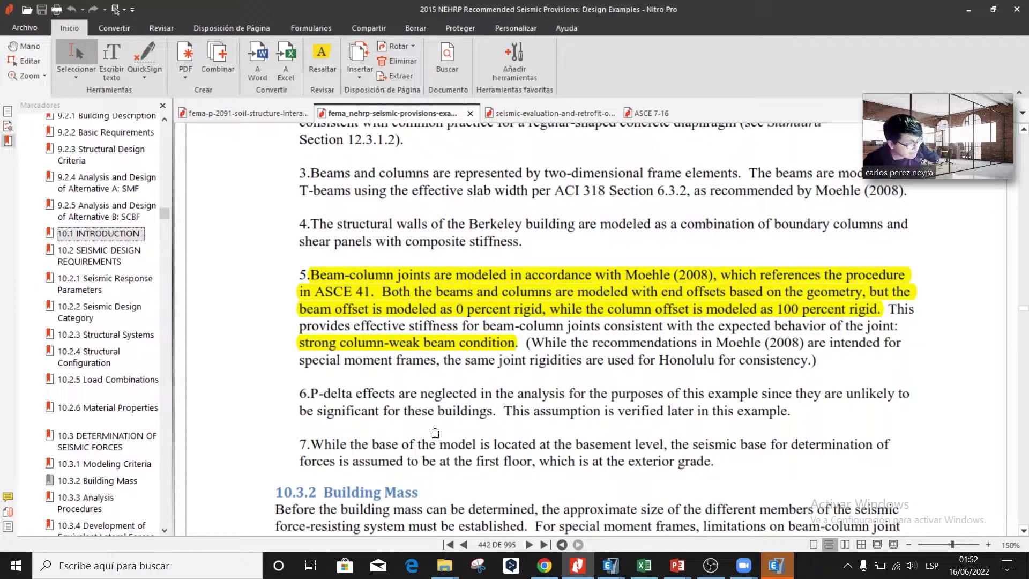
{"action": "key", "text": "h"}
{"action": "scroll", "coordinate": [438, 437], "scroll_direction": "up", "scroll_amount": 3}
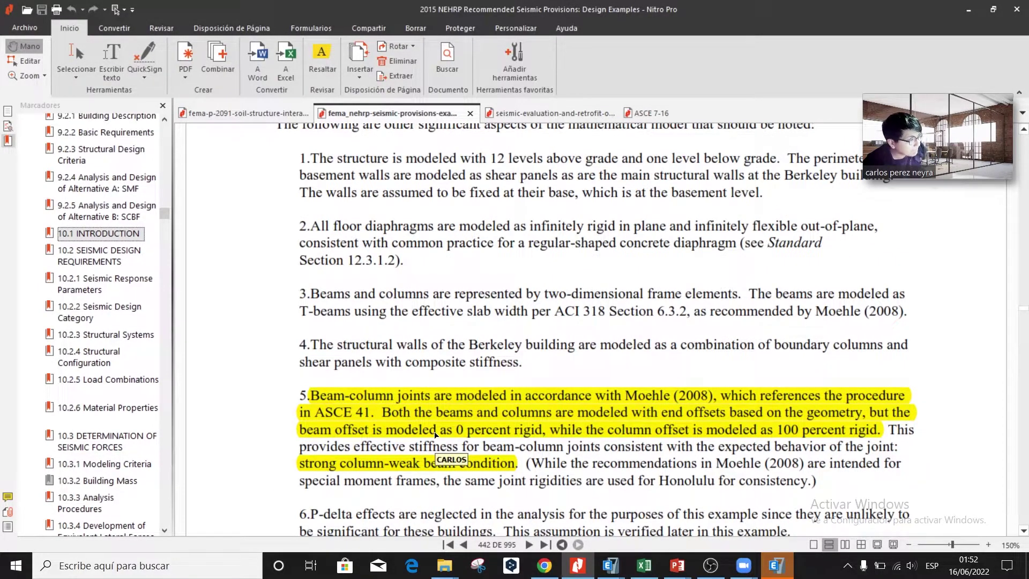
{"action": "left_click_drag", "start_coordinate": [270, 266], "coordinate": [953, 328]}
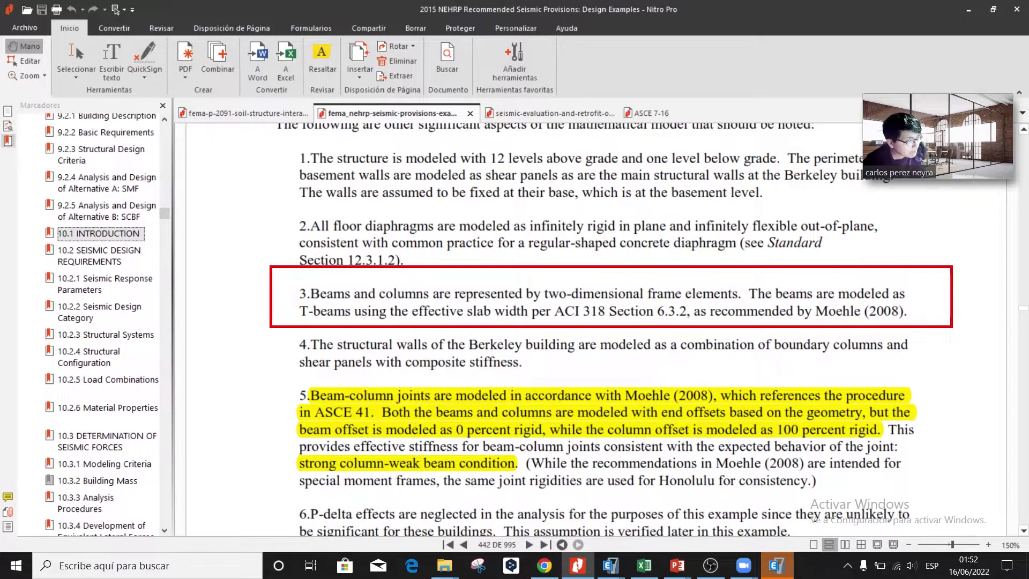
{"action": "left_click", "coordinate": [322, 62]}
{"action": "left_click_drag", "start_coordinate": [298, 306], "coordinate": [369, 311]}
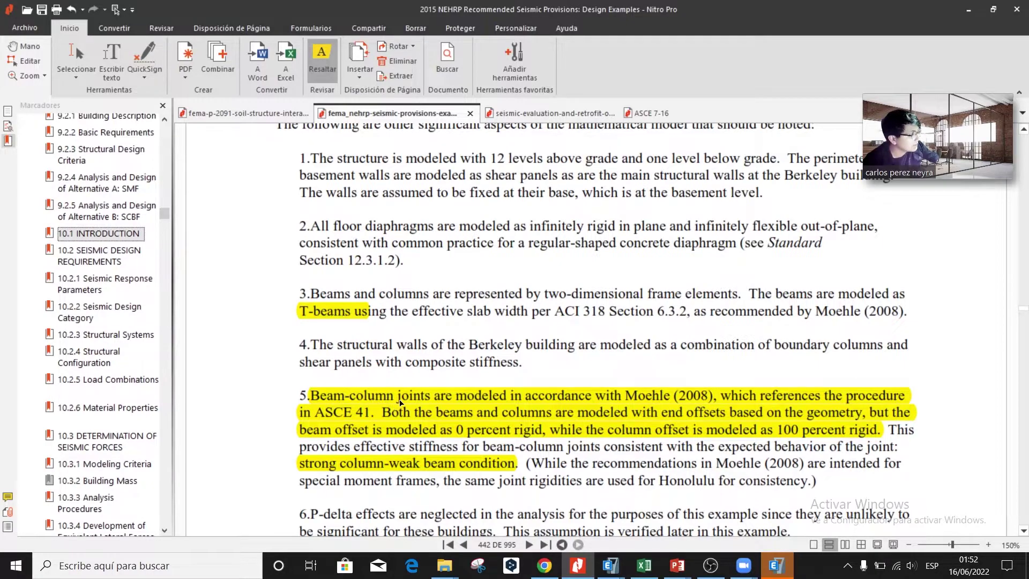
- Switch to ETABS by way of the workbook's flange width tables and open the frame section property definitions
{"action": "key", "text": "alt+Tab"}
{"action": "scroll", "coordinate": [454, 305], "scroll_direction": "down", "scroll_amount": 1}
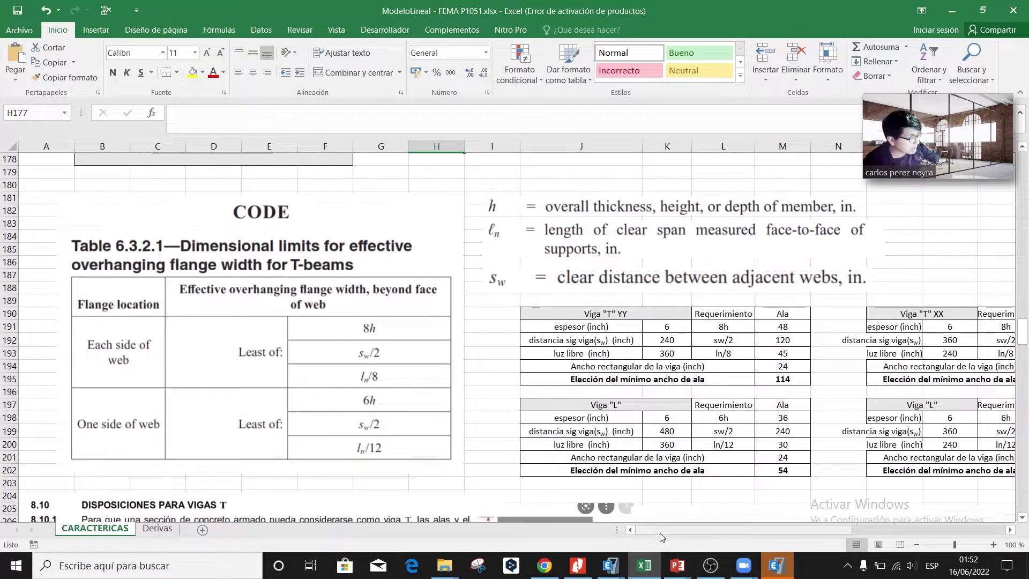
{"action": "scroll", "coordinate": [702, 509], "scroll_direction": "right", "scroll_amount": 4}
{"action": "key", "text": "alt+Tab"}
{"action": "key", "text": "alt+Tab"}
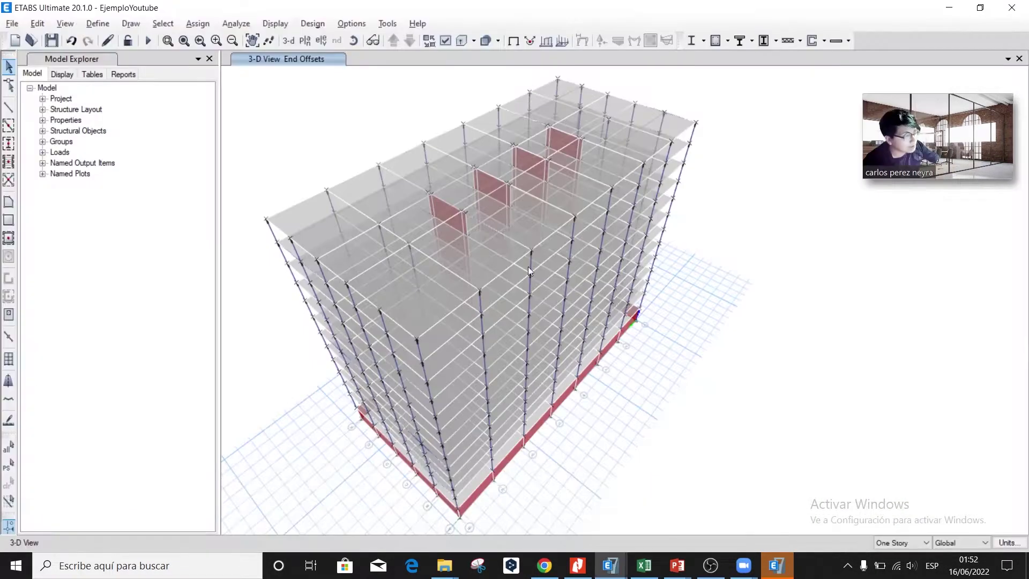
{"action": "left_click", "coordinate": [97, 23]}
{"action": "mouse_move", "coordinate": [146, 60]}
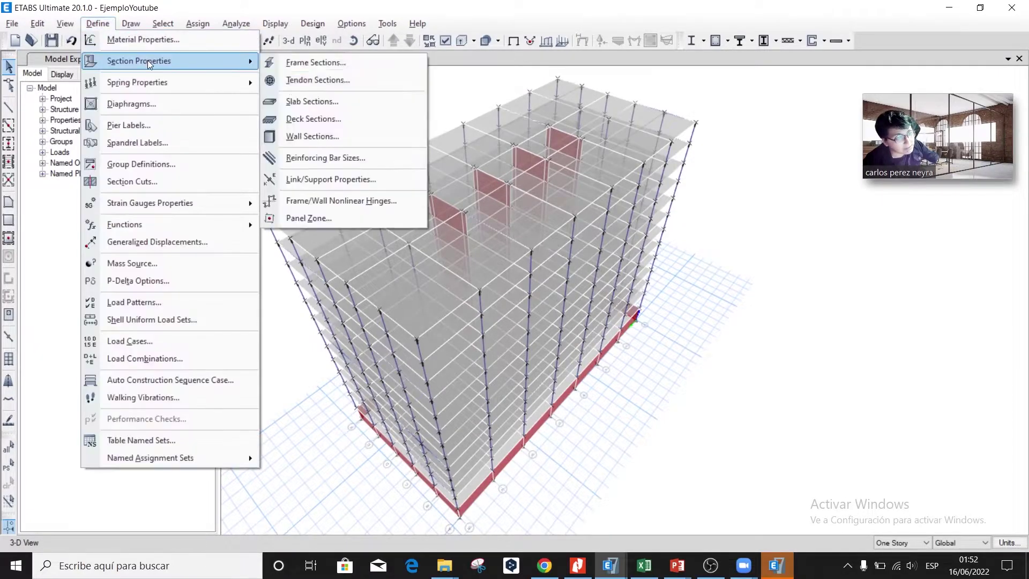
{"action": "left_click", "coordinate": [310, 64]}
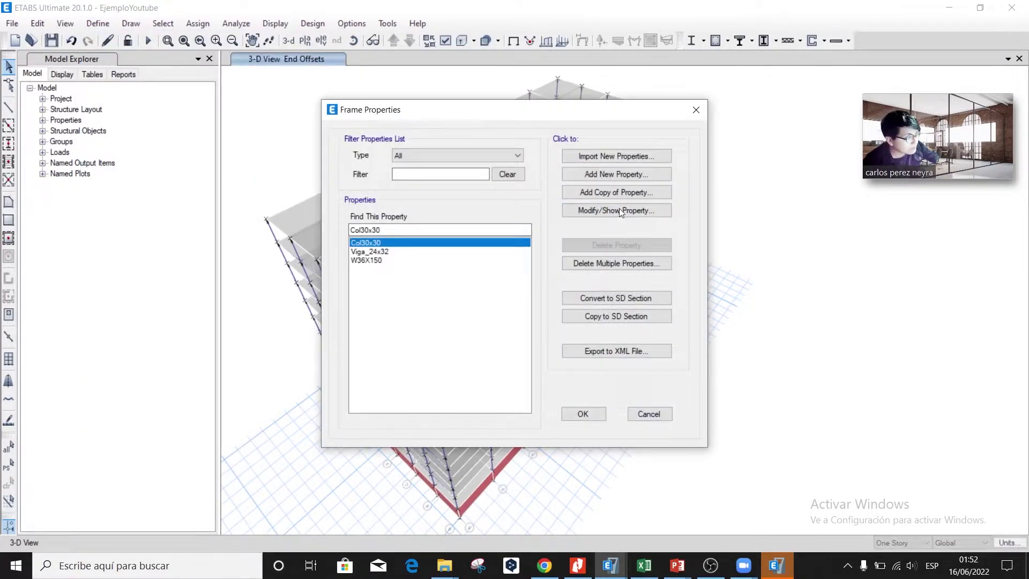
- Add a new frame section property with the Concrete Tee shape and name it VigaT_XX
{"action": "left_click", "coordinate": [619, 174]}
{"action": "left_click", "coordinate": [578, 174]}
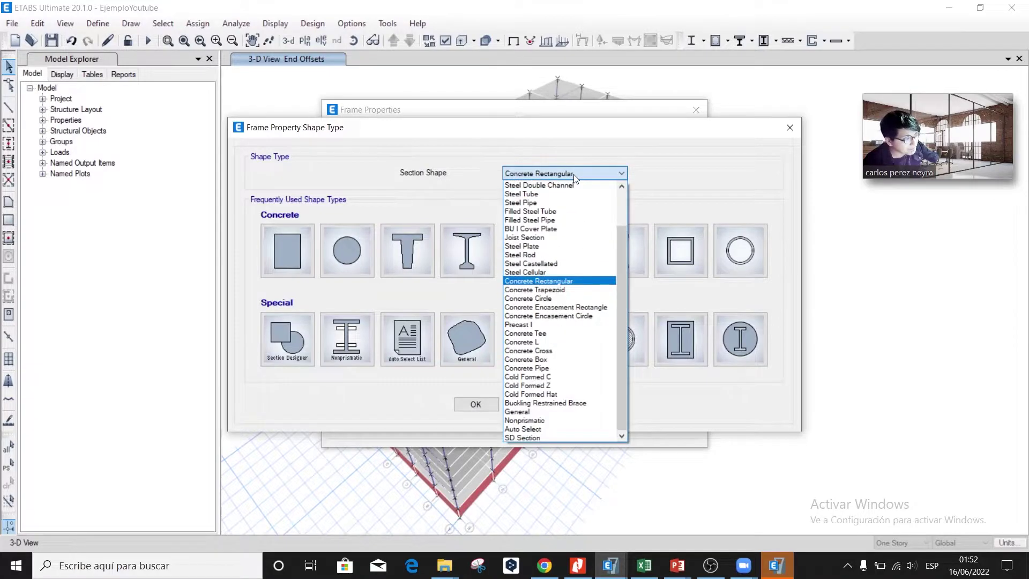
{"action": "left_click", "coordinate": [568, 335]}
{"action": "left_click", "coordinate": [473, 404]}
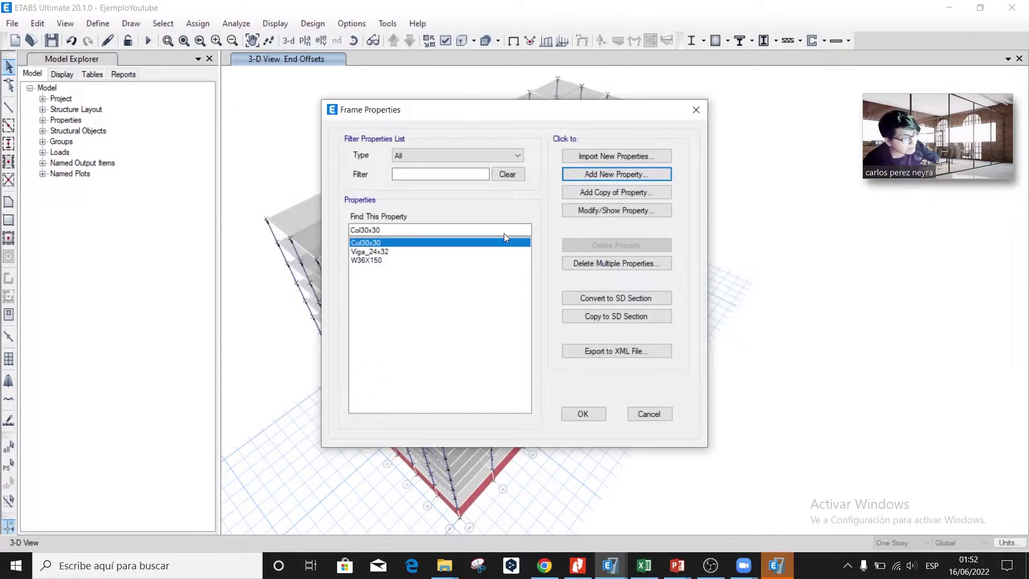
{"action": "type", "text": "VigaT"}
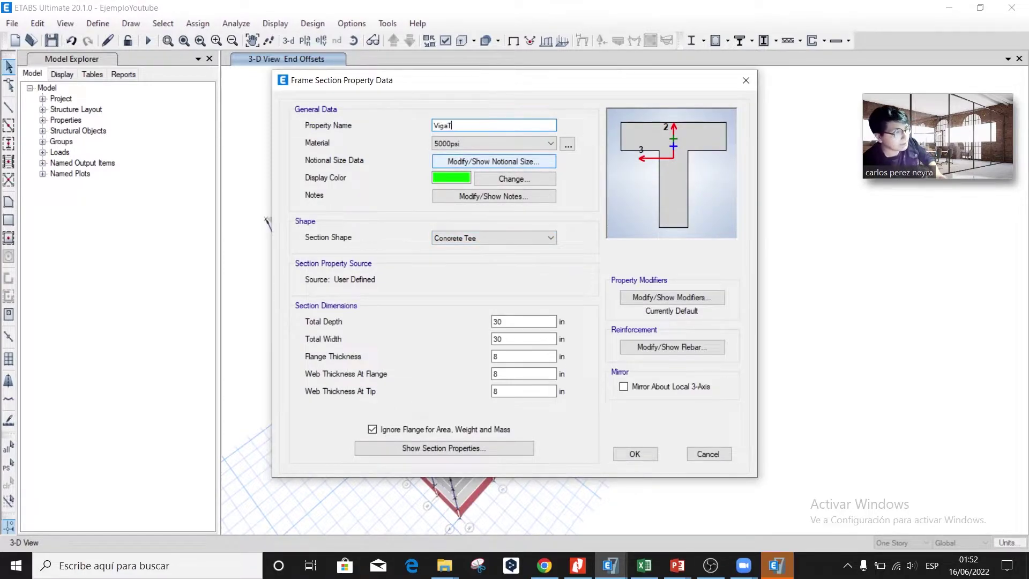
{"action": "type", "text": "_YY"}
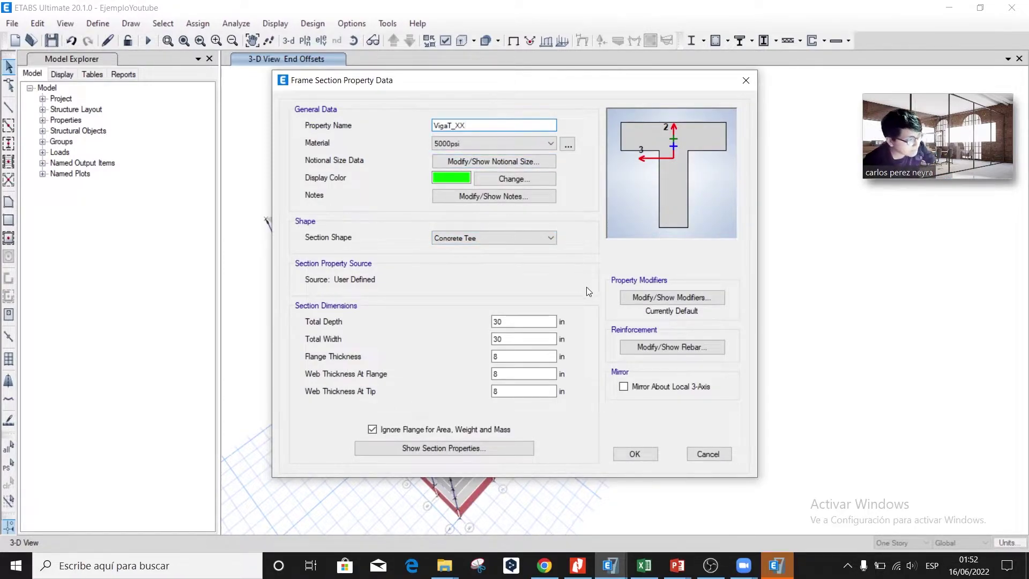
- Switch to the Excel workbook and review the Table 6.3.2.1 overhang limits alongside the T-beam flange width tables
{"action": "key", "text": "alt+Tab"}
{"action": "scroll", "coordinate": [629, 533], "scroll_direction": "left", "scroll_amount": 4}
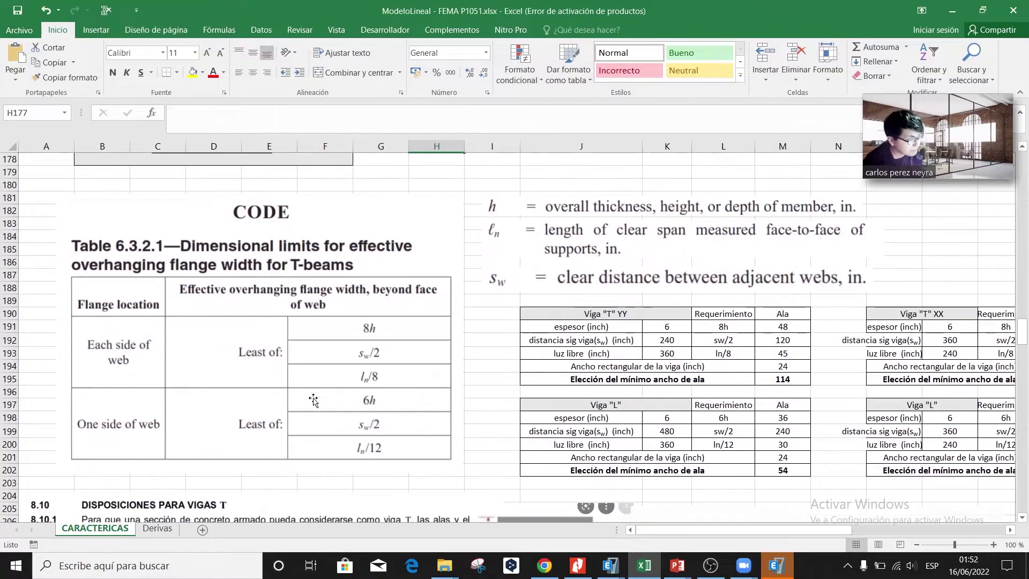
{"action": "scroll", "coordinate": [208, 397], "scroll_direction": "down", "scroll_amount": 6}
{"action": "scroll", "coordinate": [208, 398], "scroll_direction": "up", "scroll_amount": 5}
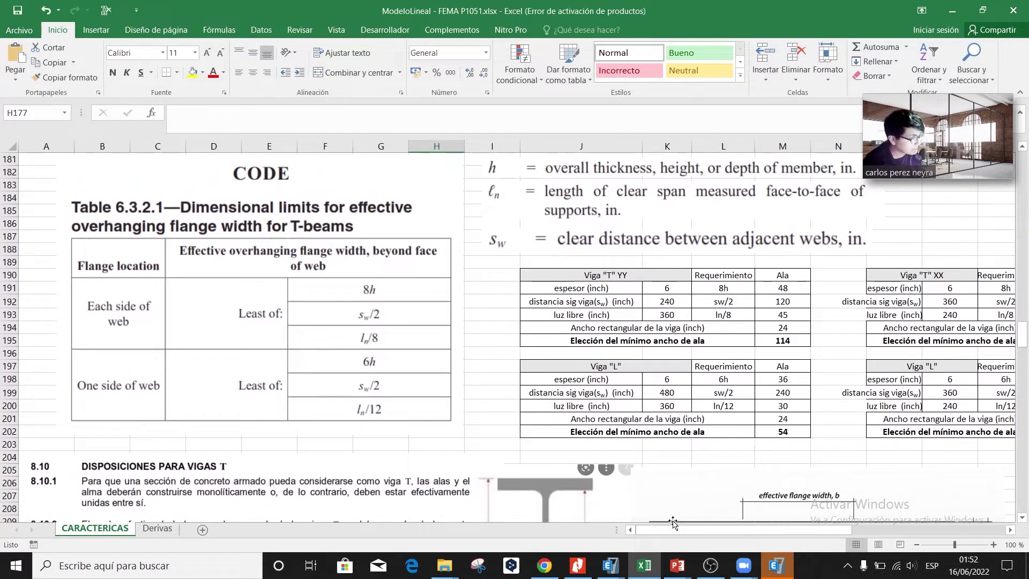
{"action": "scroll", "coordinate": [673, 529], "scroll_direction": "right", "scroll_amount": 4}
{"action": "left_click_drag", "start_coordinate": [367, 273], "coordinate": [836, 343]}
- Check the thickness, web spacing and clear span inputs in the Viga "T" YY and Viga "T" XX tables
{"action": "left_click", "coordinate": [440, 290]}
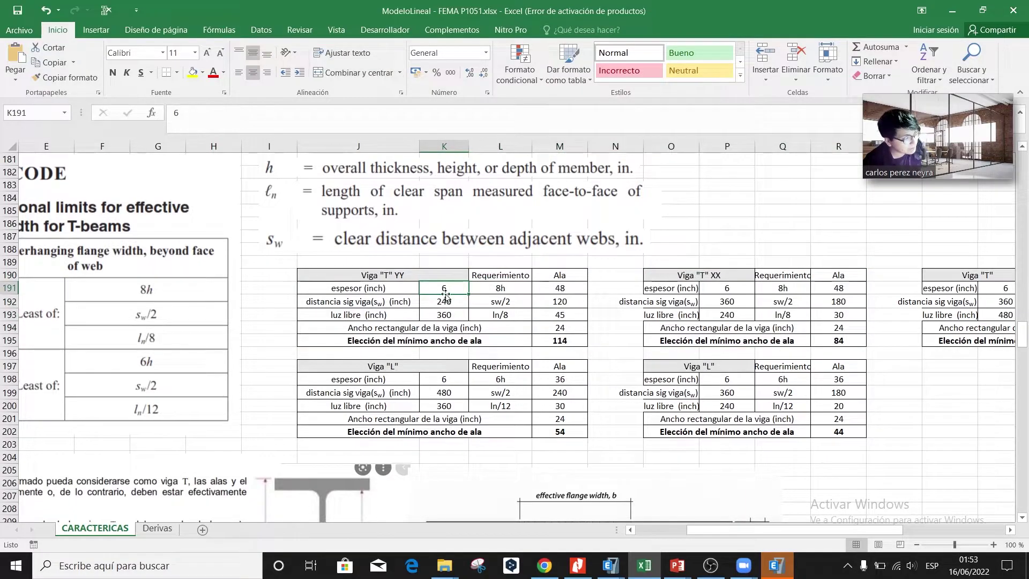
{"action": "left_click", "coordinate": [503, 291]}
{"action": "left_click", "coordinate": [557, 292]}
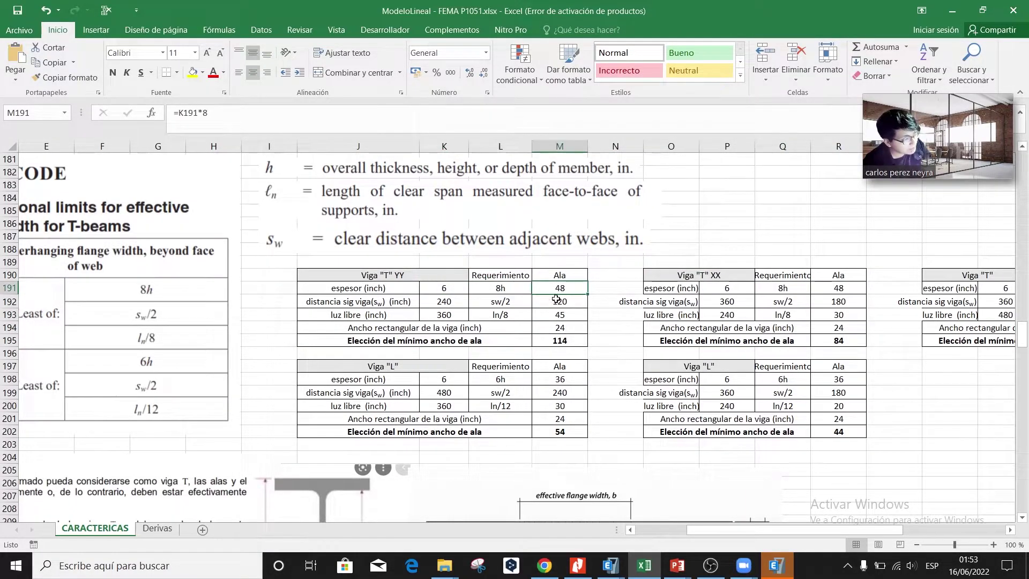
{"action": "left_click", "coordinate": [418, 301]}
{"action": "left_click", "coordinate": [447, 302]}
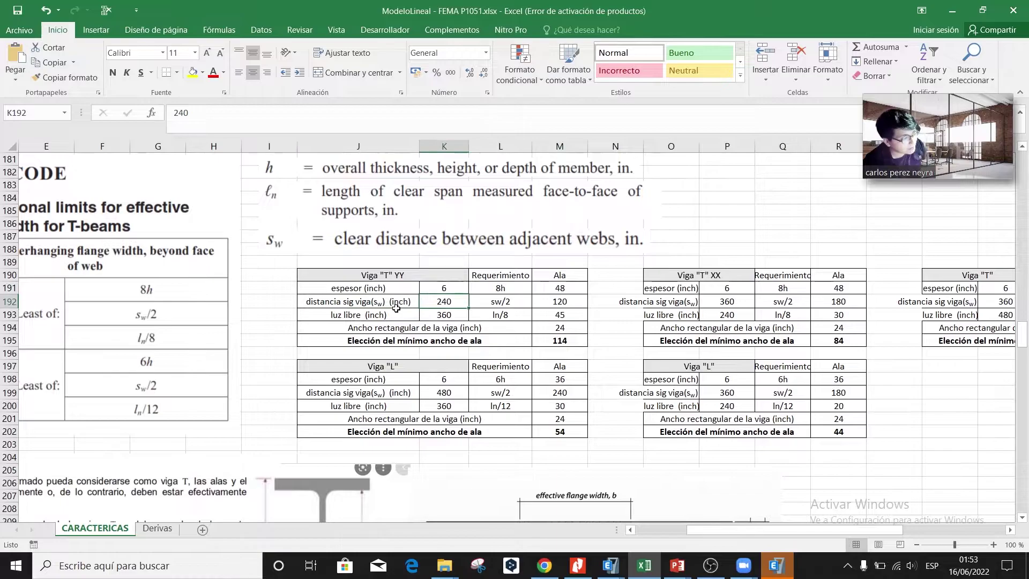
{"action": "left_click", "coordinate": [446, 316]}
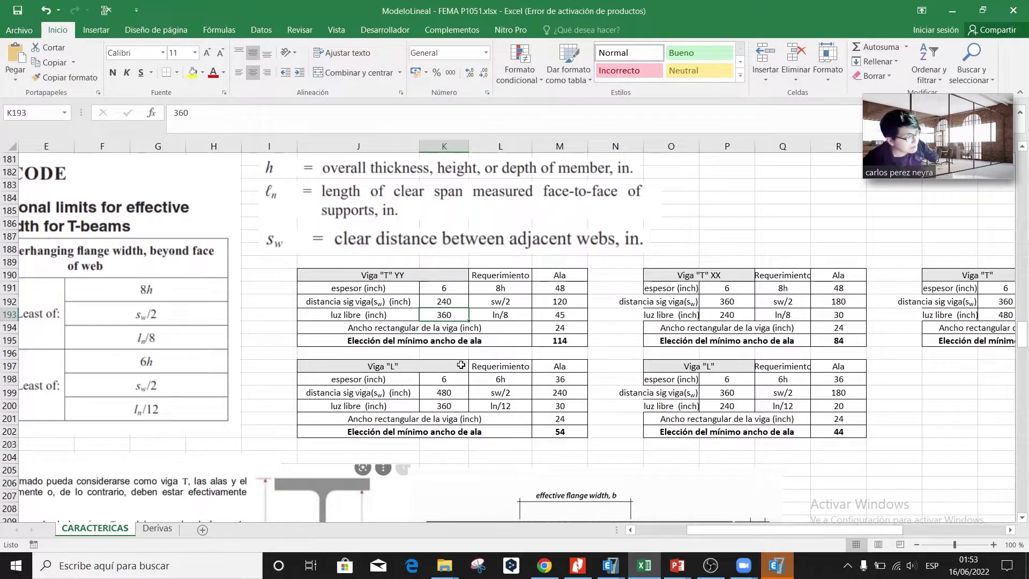
{"action": "left_click", "coordinate": [732, 290]}
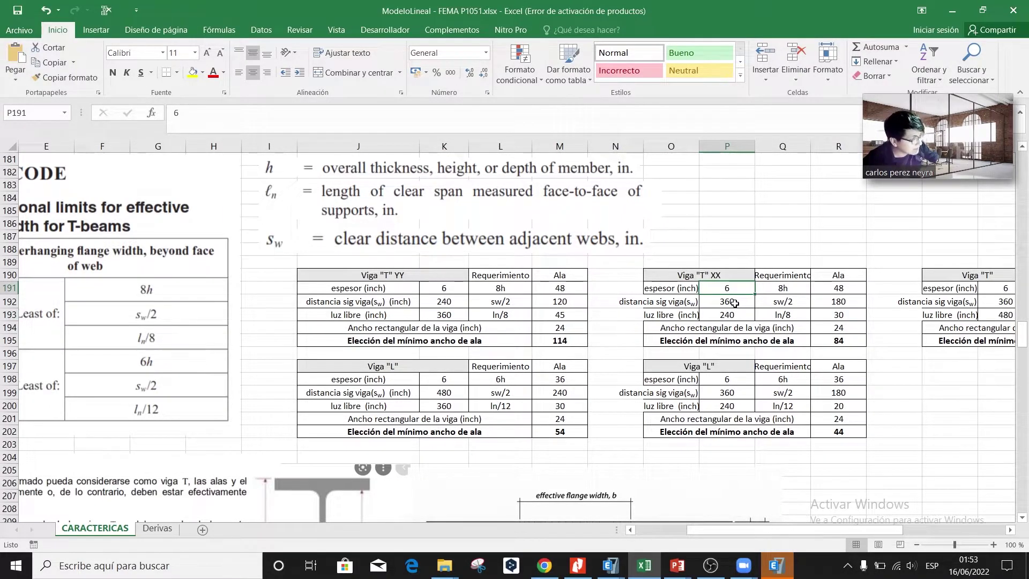
{"action": "left_click", "coordinate": [734, 303]}
{"action": "left_click", "coordinate": [736, 315]}
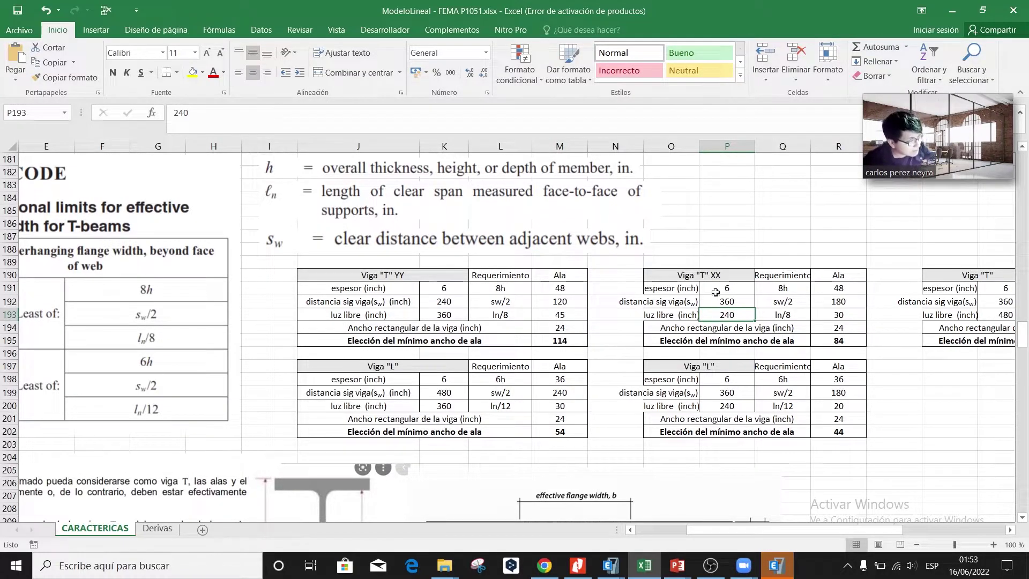
- Inspect the Ala values of the Viga "T" YY table and the formula behind its minimum flange width
{"action": "left_click_drag", "start_coordinate": [559, 288], "coordinate": [562, 311]}
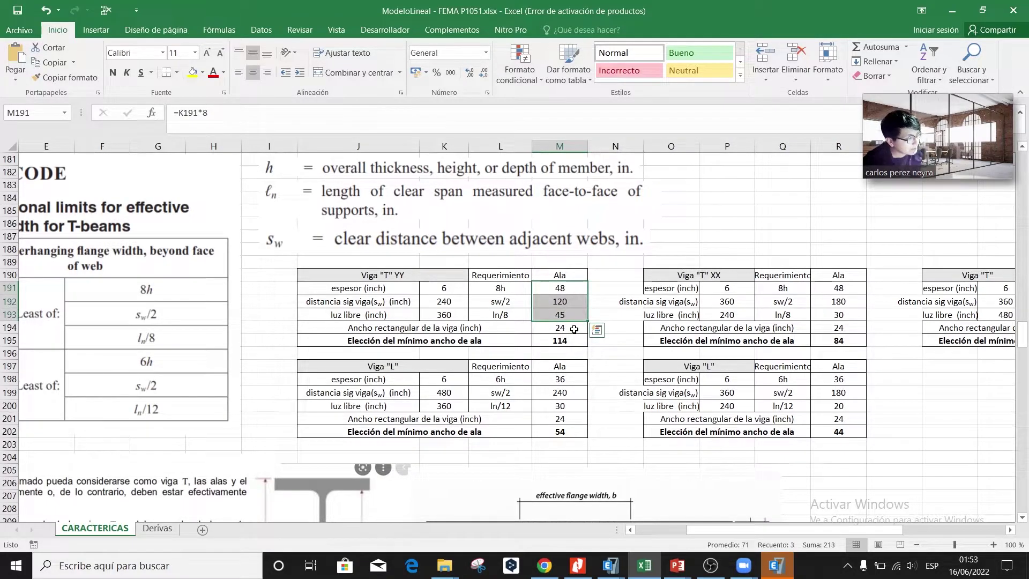
{"action": "left_click", "coordinate": [574, 329]}
{"action": "left_click", "coordinate": [573, 343]}
{"action": "double_click", "coordinate": [574, 343]}
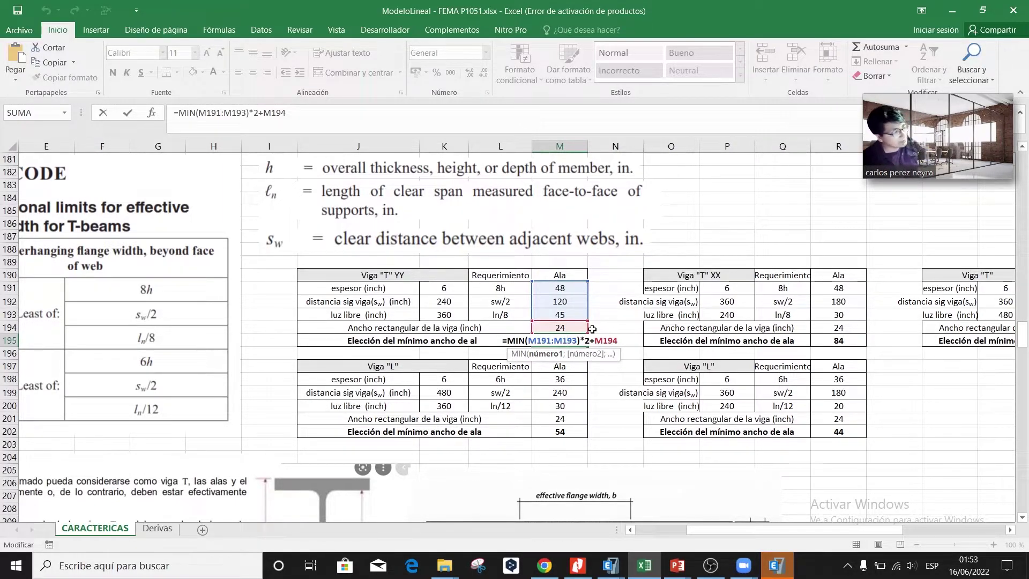
{"action": "key", "text": "ctrl+Return"}
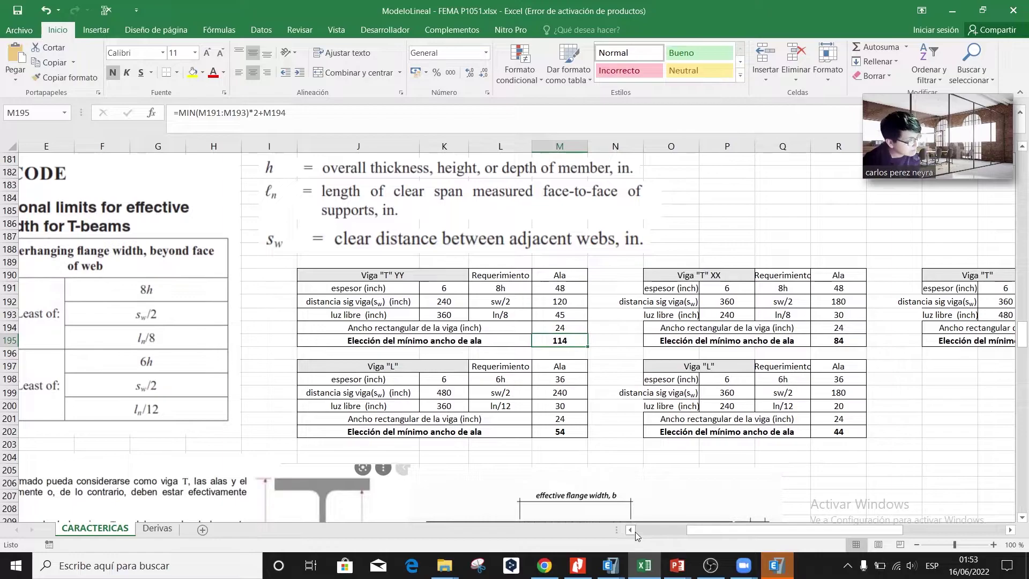
- Examine the section 8.10 provisions, marking the two upper flange overhangs on the I-shape figure, and the effective flange width diagram
{"action": "left_click", "coordinate": [636, 531]}
{"action": "scroll", "coordinate": [375, 322], "scroll_direction": "down", "scroll_amount": 5}
{"action": "mouse_move", "coordinate": [83, 353]}
{"action": "left_mouse_down"}
{"action": "mouse_move", "coordinate": [242, 390]}
{"action": "mouse_move", "coordinate": [311, 391]}
{"action": "left_mouse_up"}
{"action": "mouse_move", "coordinate": [223, 333]}
{"action": "left_mouse_down"}
{"action": "mouse_move", "coordinate": [352, 349]}
{"action": "mouse_move", "coordinate": [482, 348]}
{"action": "left_mouse_up"}
{"action": "scroll", "coordinate": [290, 420], "scroll_direction": "up", "scroll_amount": 1}
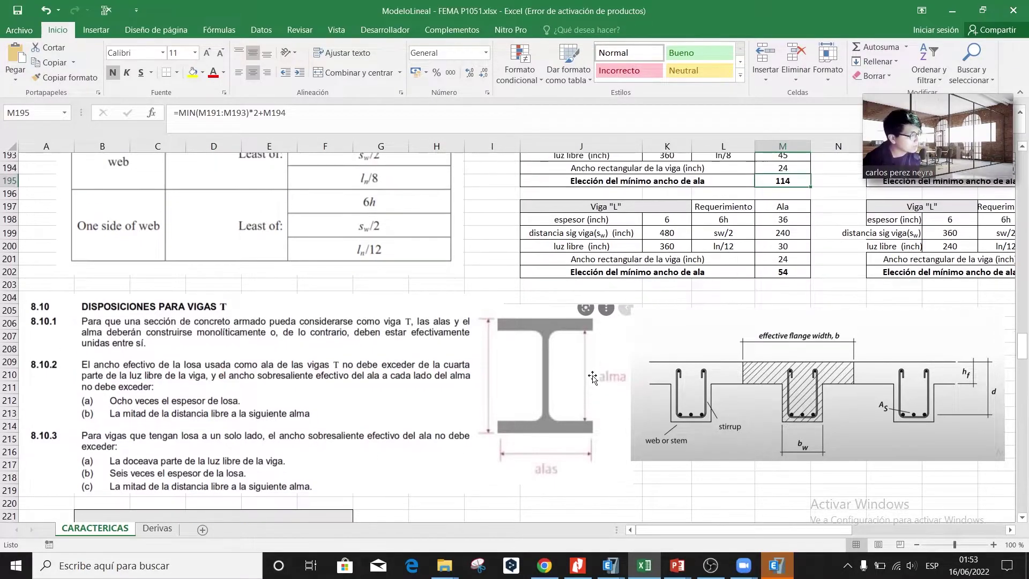
{"action": "left_click_drag", "start_coordinate": [555, 322], "coordinate": [601, 336]}
{"action": "left_click_drag", "start_coordinate": [493, 313], "coordinate": [544, 339]}
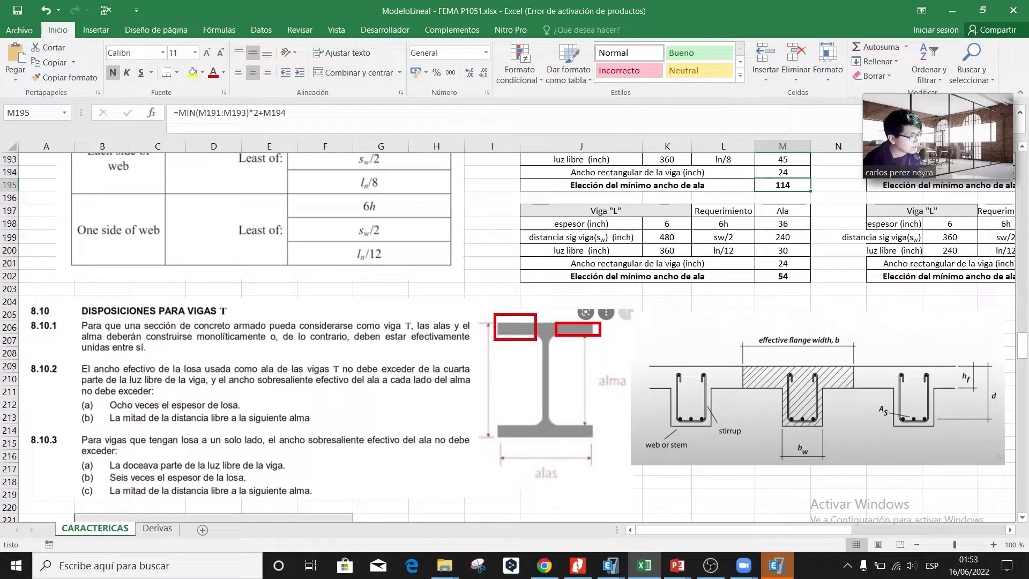
{"action": "scroll", "coordinate": [785, 506], "scroll_direction": "up", "scroll_amount": 3}
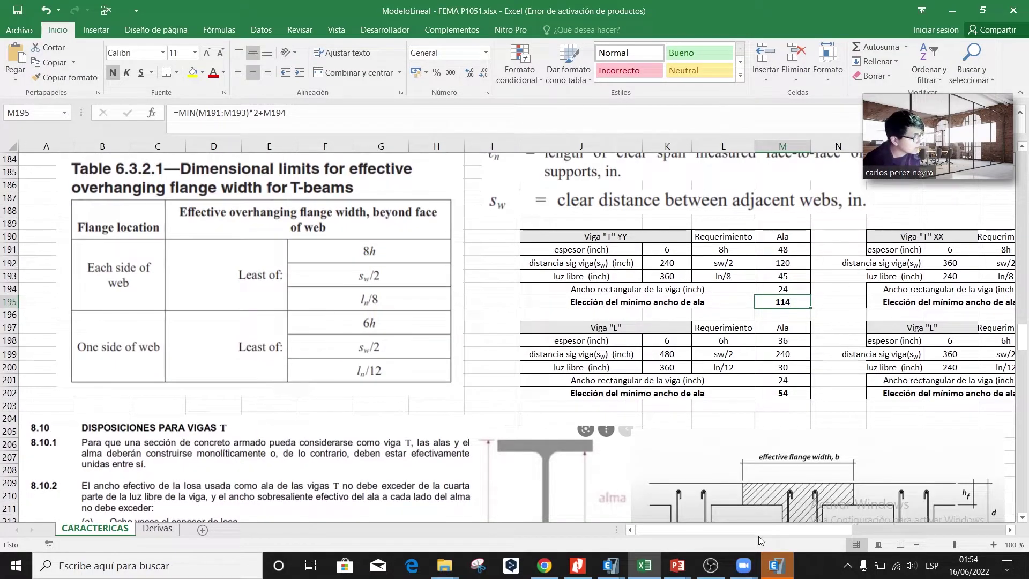
{"action": "scroll", "coordinate": [533, 368], "scroll_direction": "right", "scroll_amount": 5}
{"action": "scroll", "coordinate": [533, 368], "scroll_direction": "up", "scroll_amount": 1}
{"action": "scroll", "coordinate": [532, 368], "scroll_direction": "down", "scroll_amount": 3}
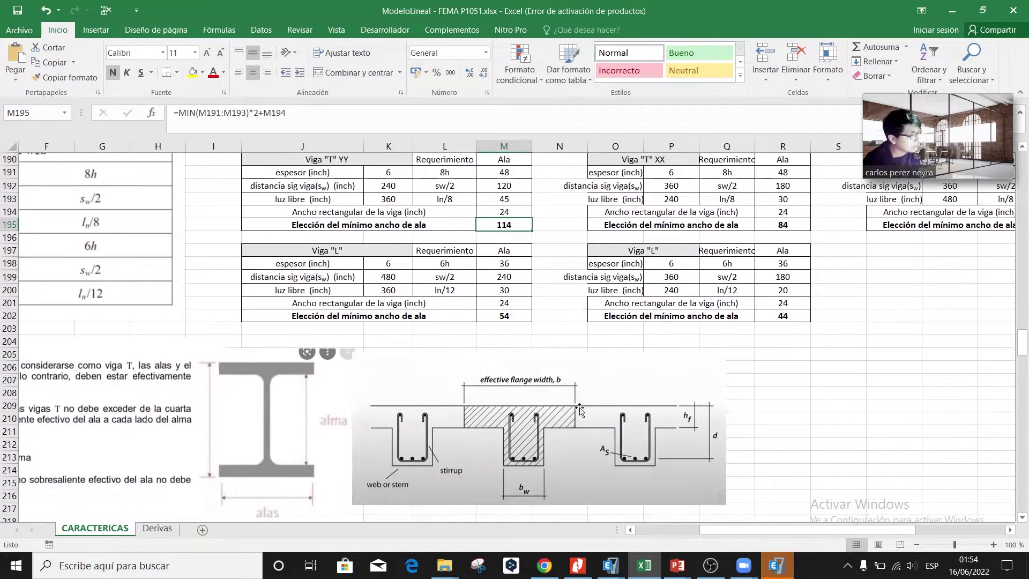
{"action": "left_click_drag", "start_coordinate": [498, 456], "coordinate": [555, 457]}
{"action": "scroll", "coordinate": [519, 373], "scroll_direction": "up", "scroll_amount": 4}
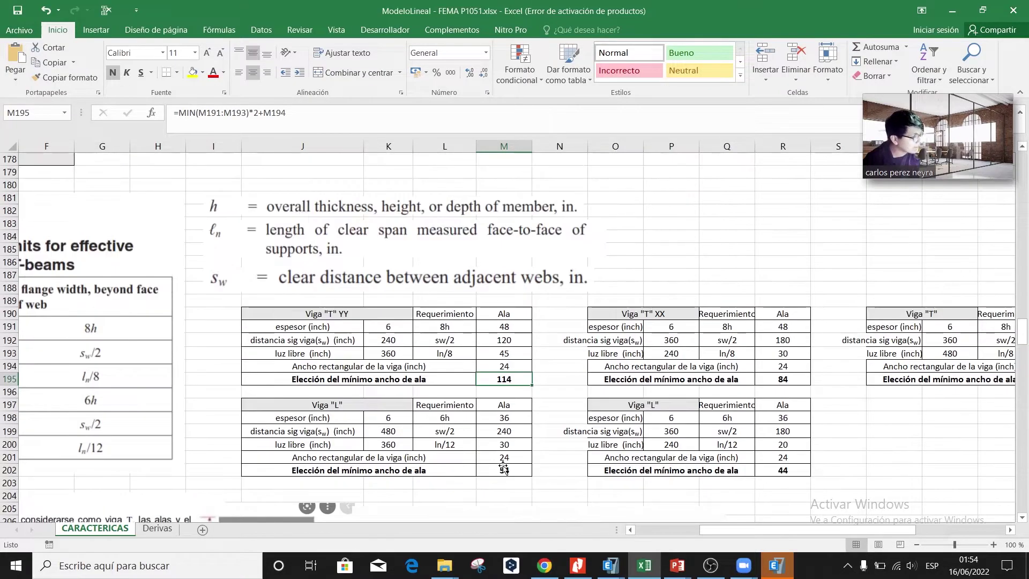
- Switch to ETABS and set VigaT_XX's total depth to 32 in, total width to 84 in per the workbook, and flange thickness to 6 in
{"action": "key", "text": "super+Tab"}
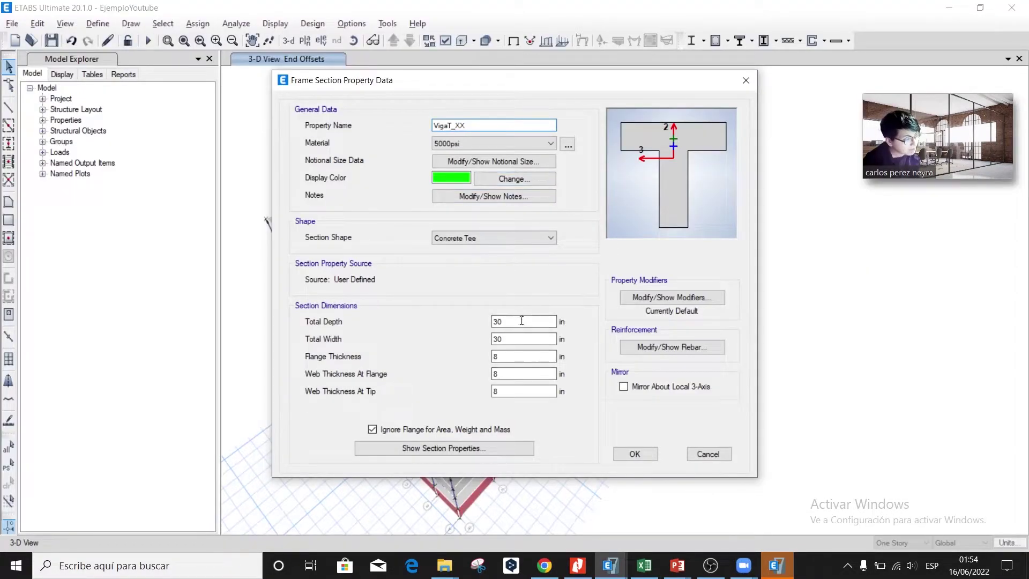
{"action": "double_click", "coordinate": [497, 321]}
{"action": "type", "text": "32"}
{"action": "key", "text": "Tab"}
{"action": "type", "text": "11"}
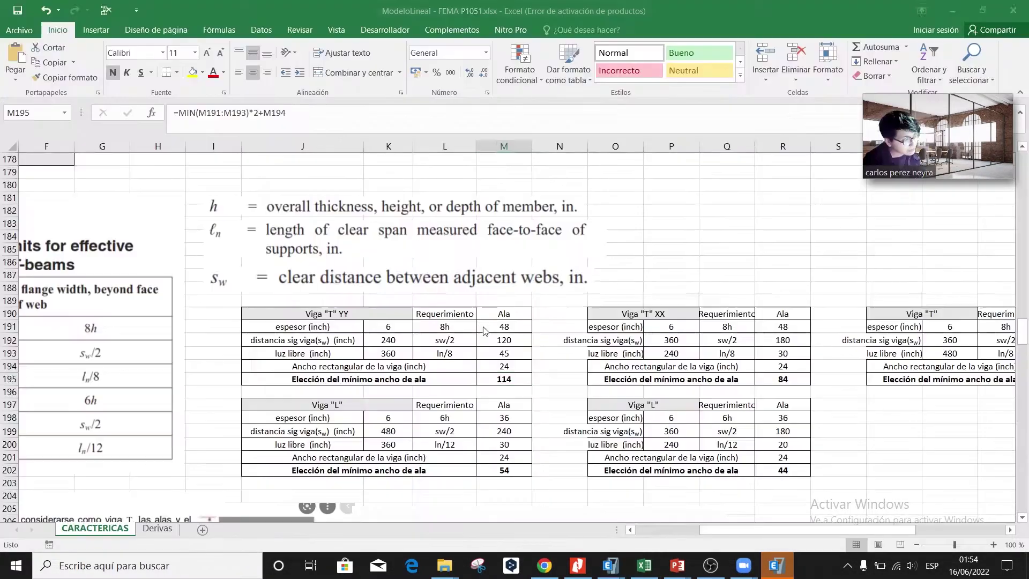
{"action": "key", "text": "alt+Tab"}
{"action": "key", "text": "alt+Tab"}
{"action": "key", "text": "alt+Tab"}
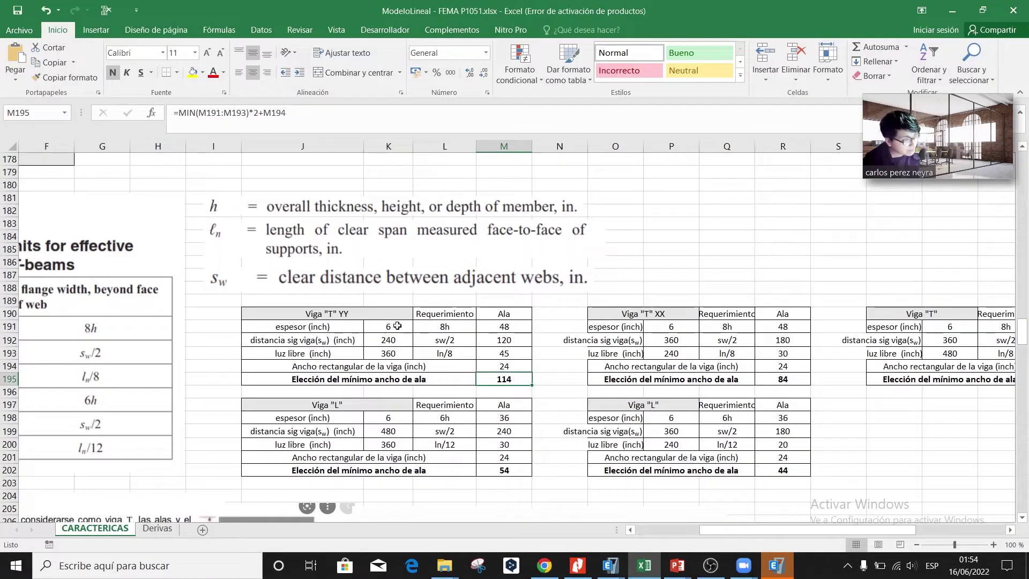
{"action": "key", "text": "alt+Tab"}
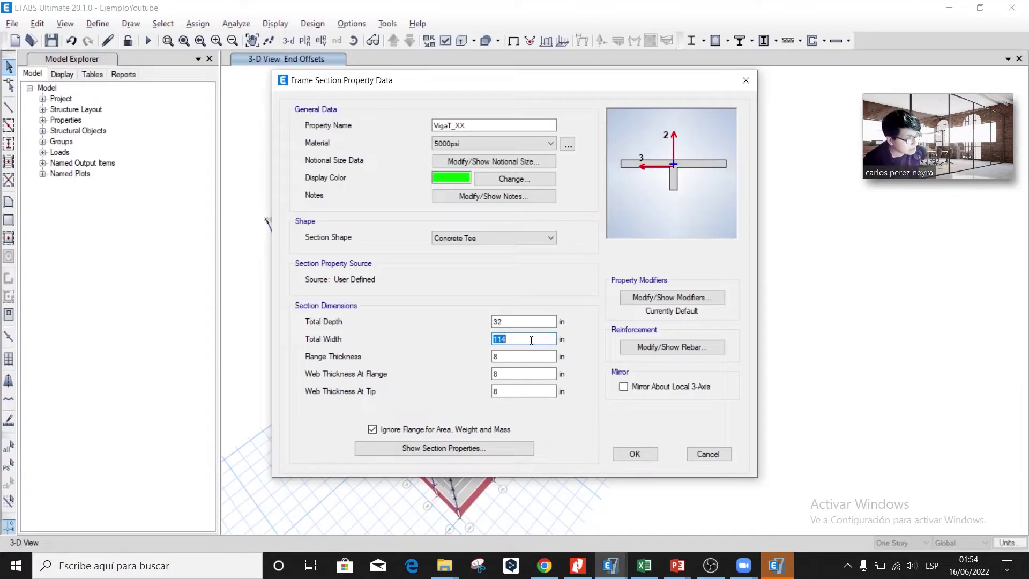
{"action": "key", "text": "Tab"}
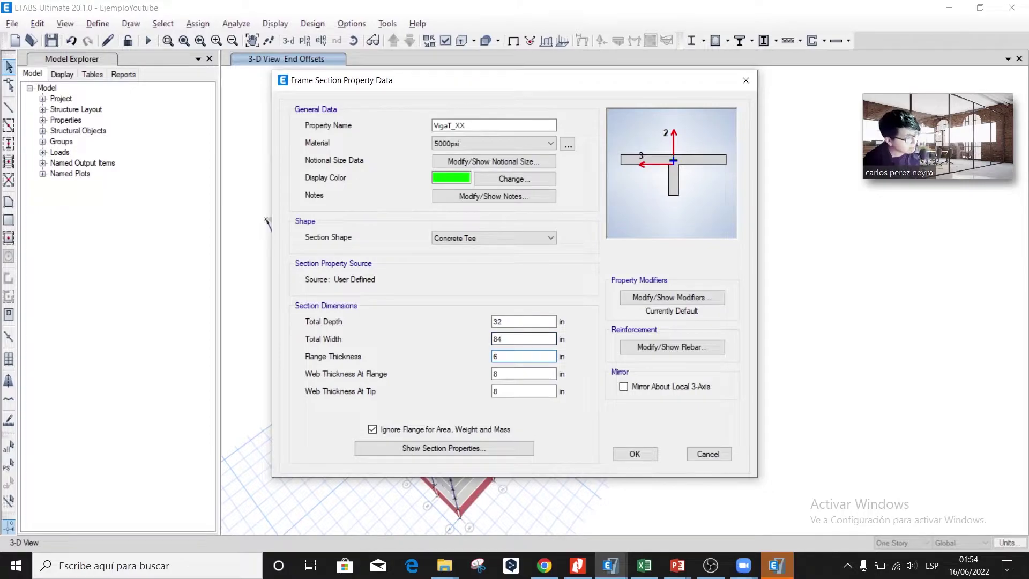
- Set VigaT_XX's web thickness to 24 in at both the flange and the tip, and save the section
{"action": "left_click", "coordinate": [506, 374]}
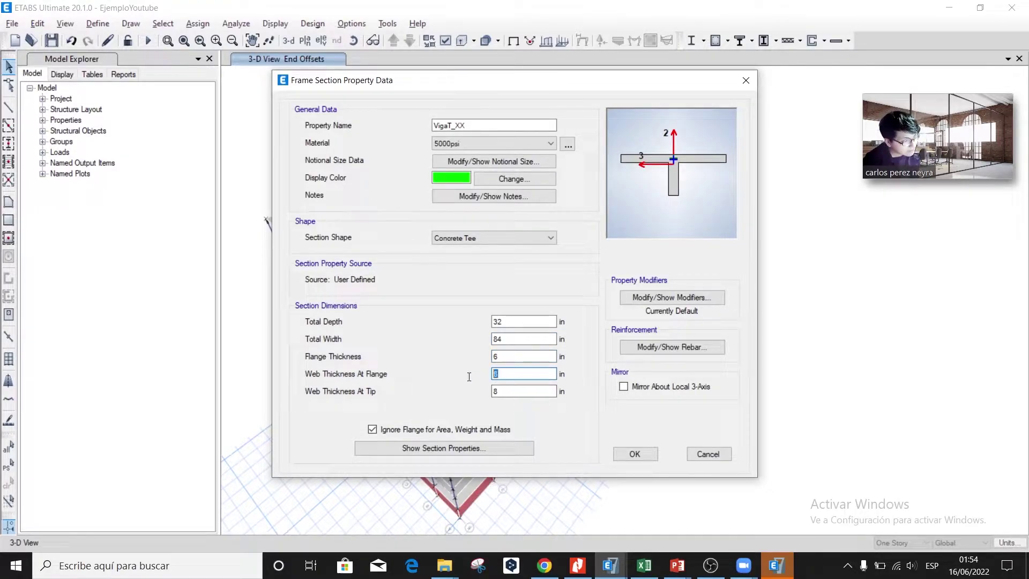
{"action": "type", "text": "24"}
{"action": "key", "text": "Tab"}
{"action": "type", "text": "24"}
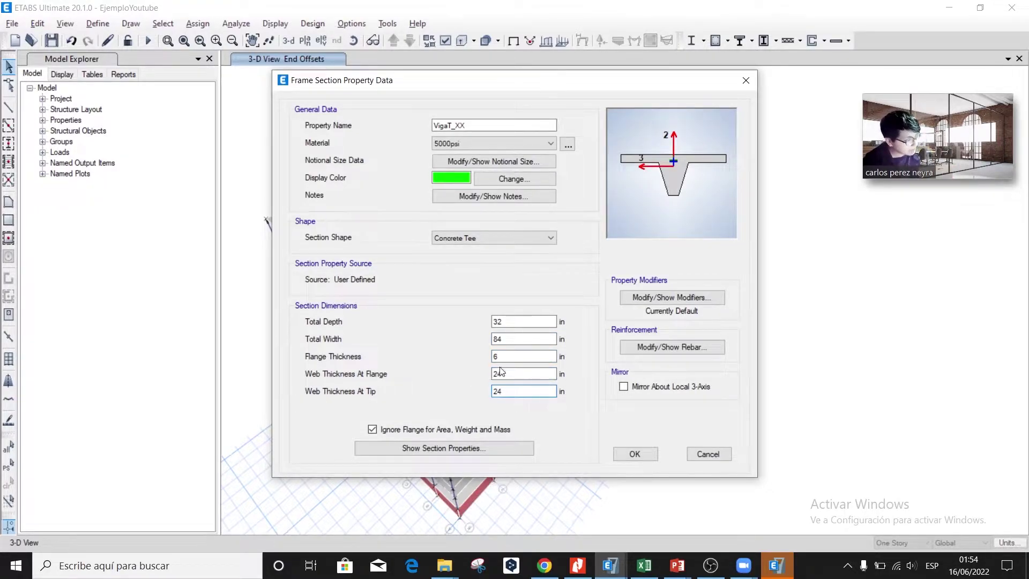
{"action": "key", "text": "shift+Tab"}
{"action": "key", "text": "shift+Tab"}
{"action": "key", "text": "shift+Tab"}
{"action": "key", "text": "shift+Tab"}
{"action": "key", "text": "shift+Tab"}
{"action": "key", "text": "End"}
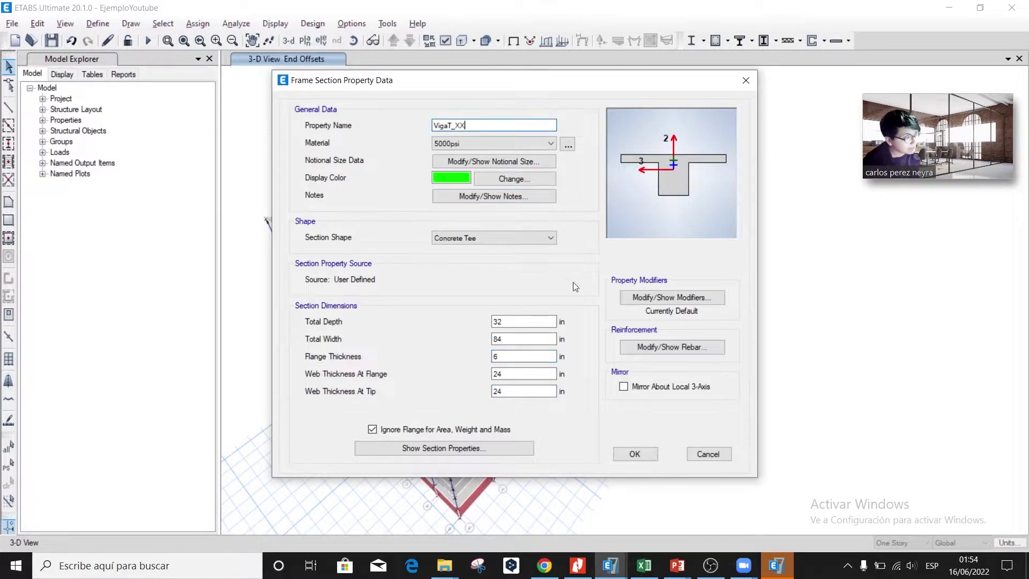
{"action": "left_click", "coordinate": [634, 453]}
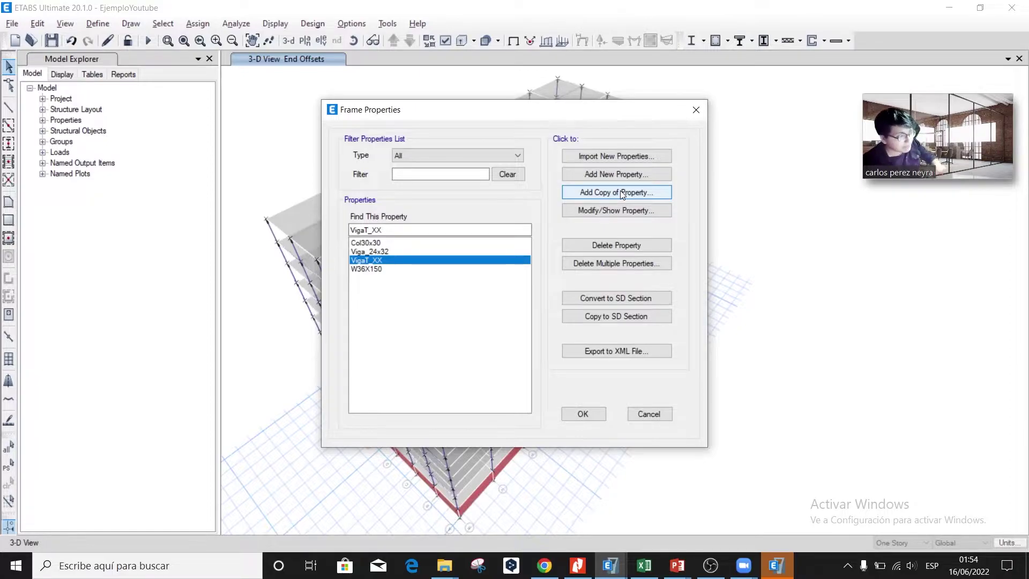
- Add a copy of the VigaT_XX property named Viga_T_YY and set its total width to 114 in
{"action": "left_click", "coordinate": [621, 193]}
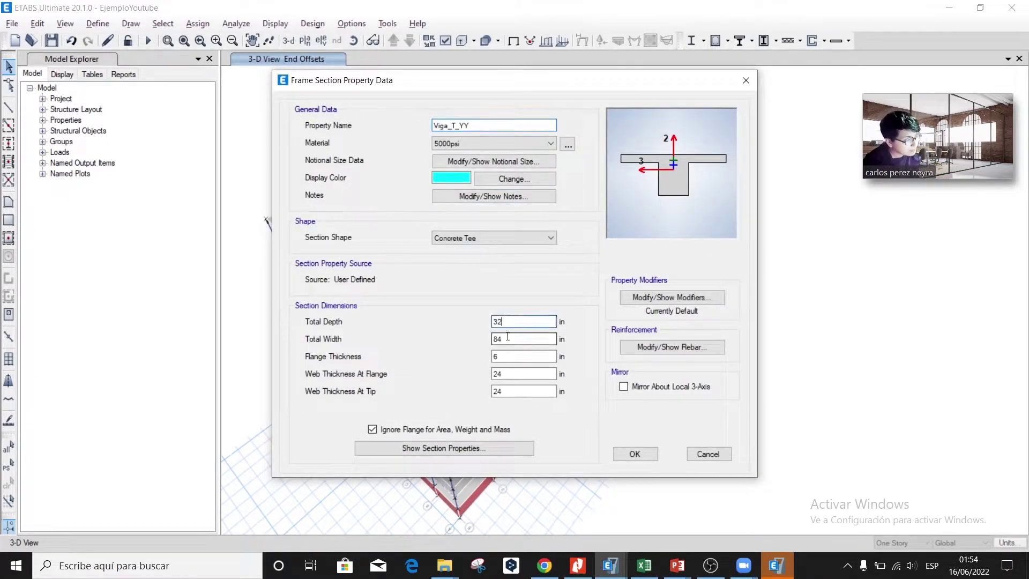
{"action": "key", "text": "alt+Tab"}
{"action": "key", "text": "alt+Tab"}
{"action": "type", "text": "1"}
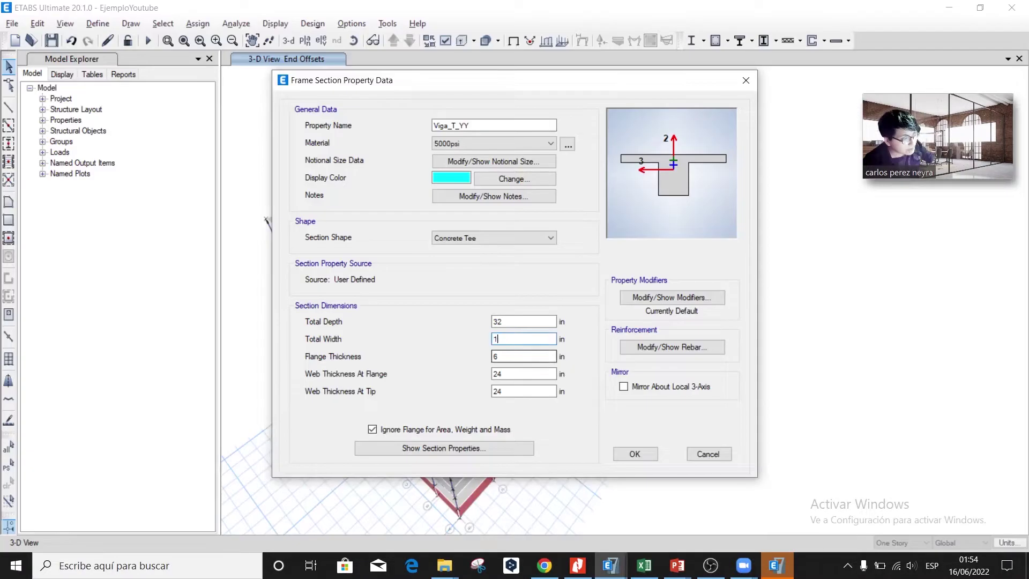
- Set Viga_T_YY's flange thickness to 6 in and check its total width against the workbook's Viga "T" YY table
{"action": "key", "text": "Tab"}
{"action": "type", "text": "8"}
{"action": "key", "text": "Tab"}
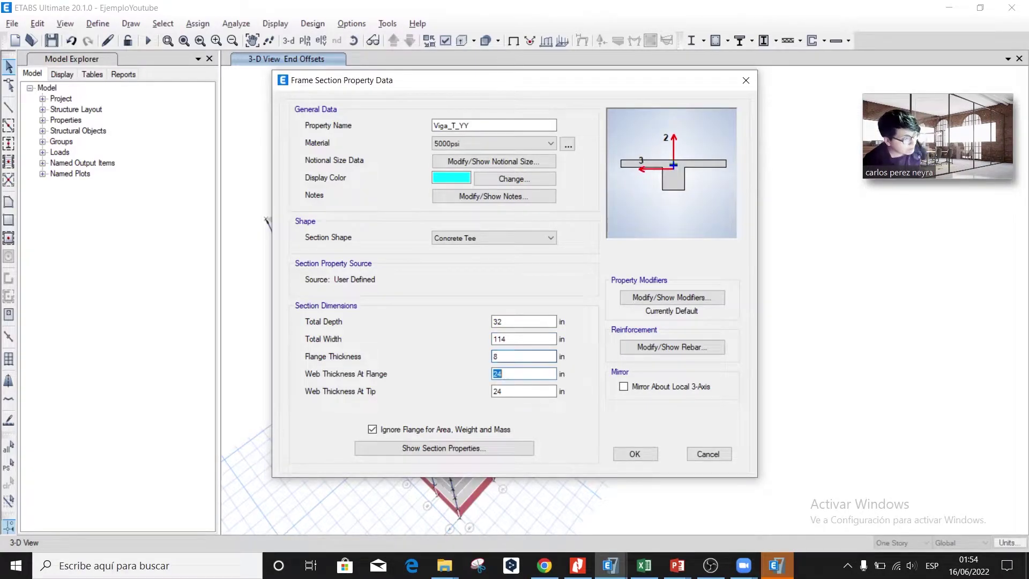
{"action": "key", "text": "Tab"}
{"action": "double_click", "coordinate": [521, 355]}
{"action": "type", "text": "6"}
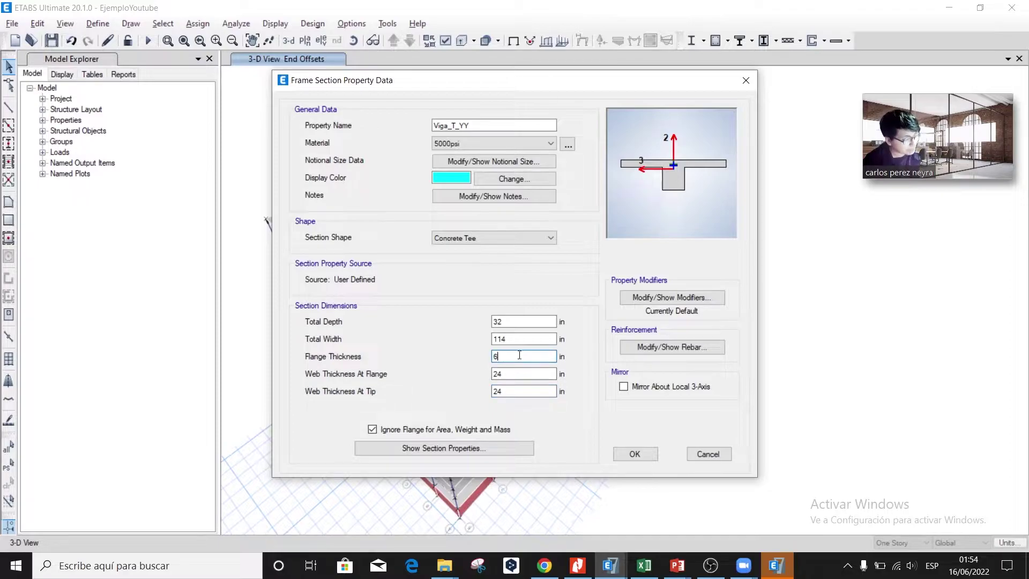
{"action": "key", "text": "shift+Tab"}
{"action": "left_click", "coordinate": [527, 336]}
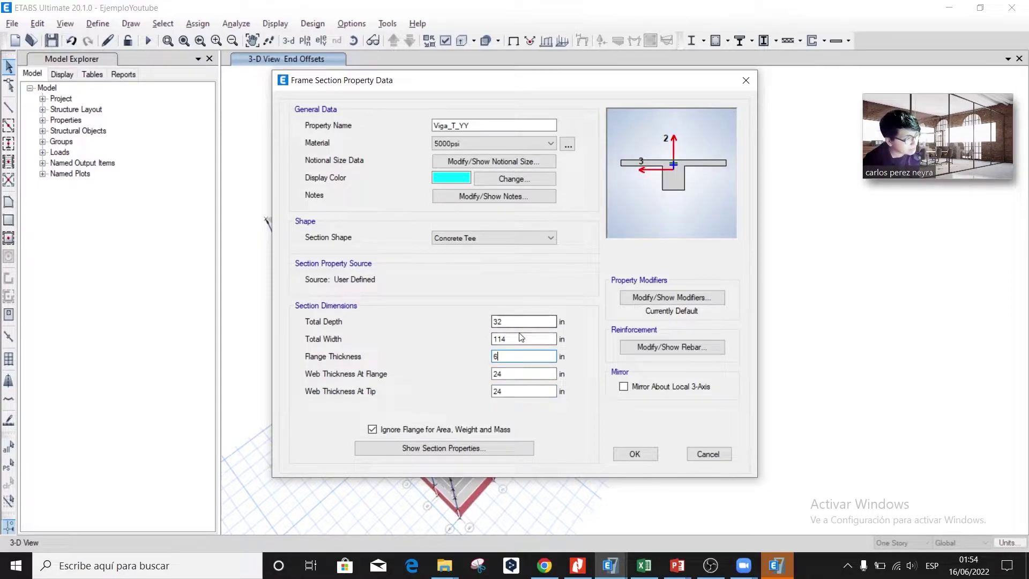
{"action": "key", "text": "alt+Tab"}
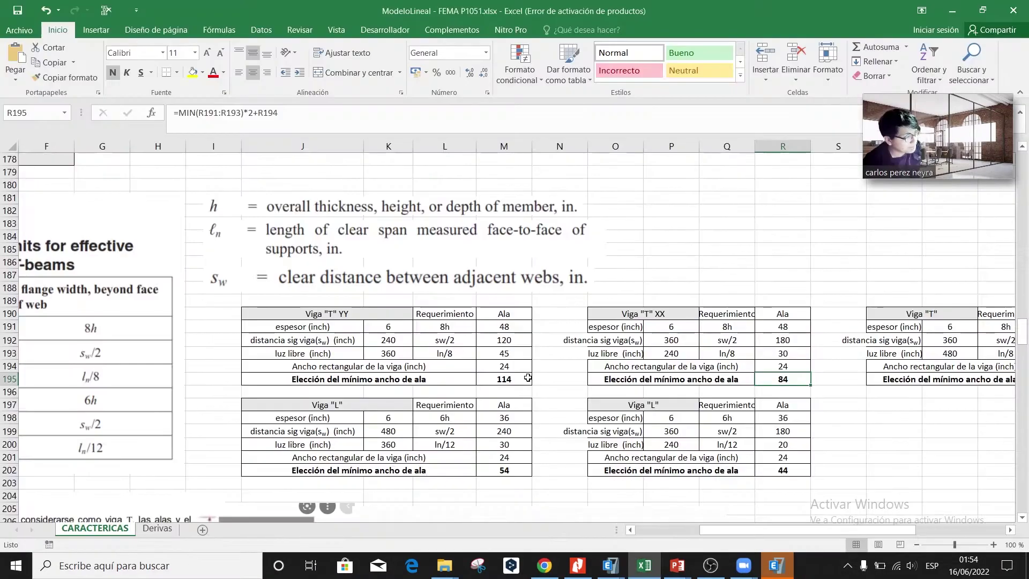
{"action": "key", "text": "alt+Tab"}
- Set Viga_T_YY's property modifier for moment of inertia about the 3 axis to 0.3 and save the section
{"action": "left_click", "coordinate": [672, 297]}
{"action": "key", "text": "shift+Tab"}
{"action": "key", "text": "shift+Tab"}
{"action": "key", "text": "shift+Tab"}
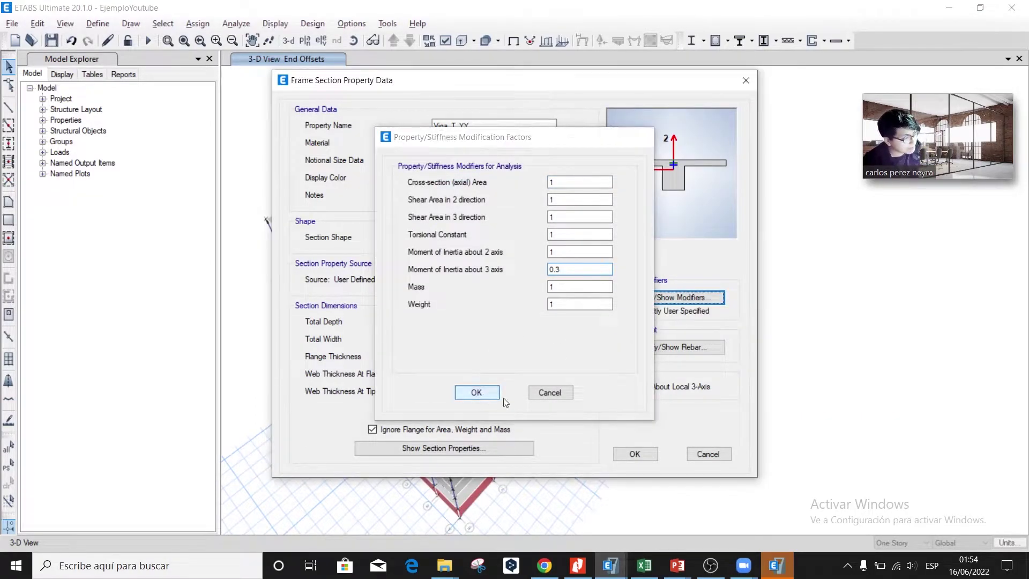
{"action": "left_click", "coordinate": [477, 392]}
{"action": "left_click", "coordinate": [634, 454]}
- Set VigaT_XX's property modifier for moment of inertia about the 3 axis to 0.3 and save the frame properties
{"action": "left_click", "coordinate": [424, 269]}
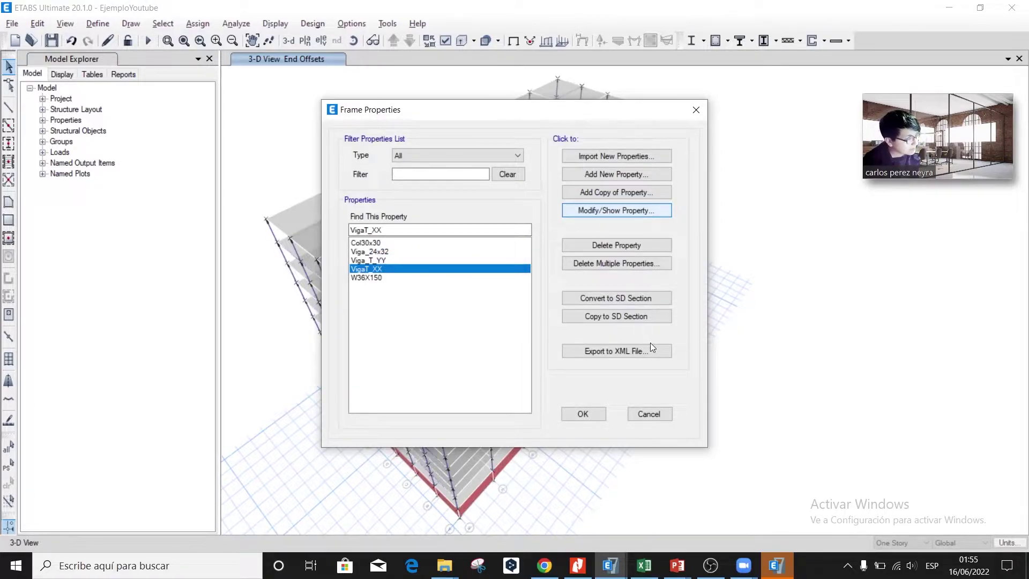
{"action": "key", "text": "Return"}
{"action": "left_click", "coordinate": [638, 297]}
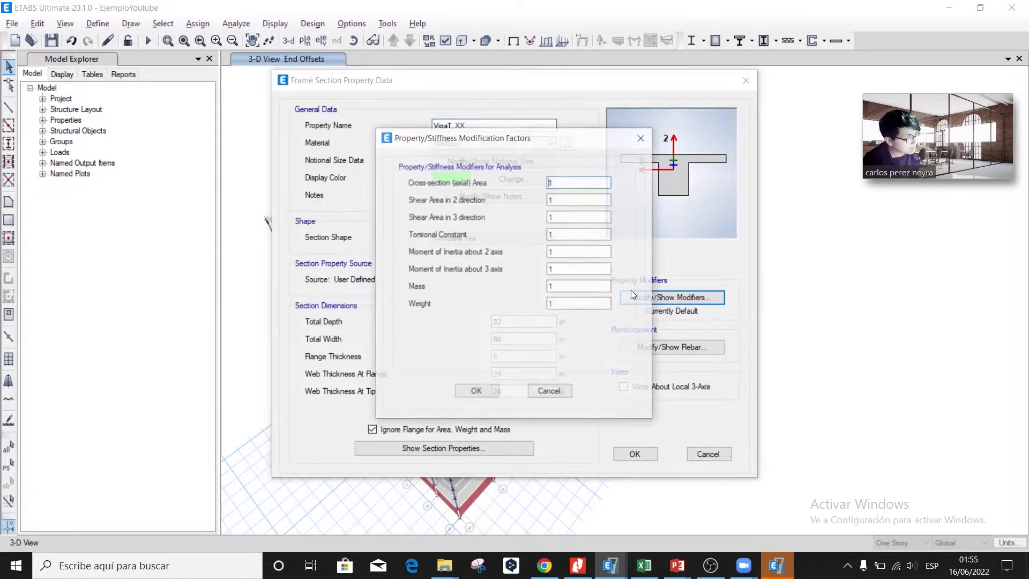
{"action": "left_click_drag", "start_coordinate": [556, 269], "coordinate": [544, 266]}
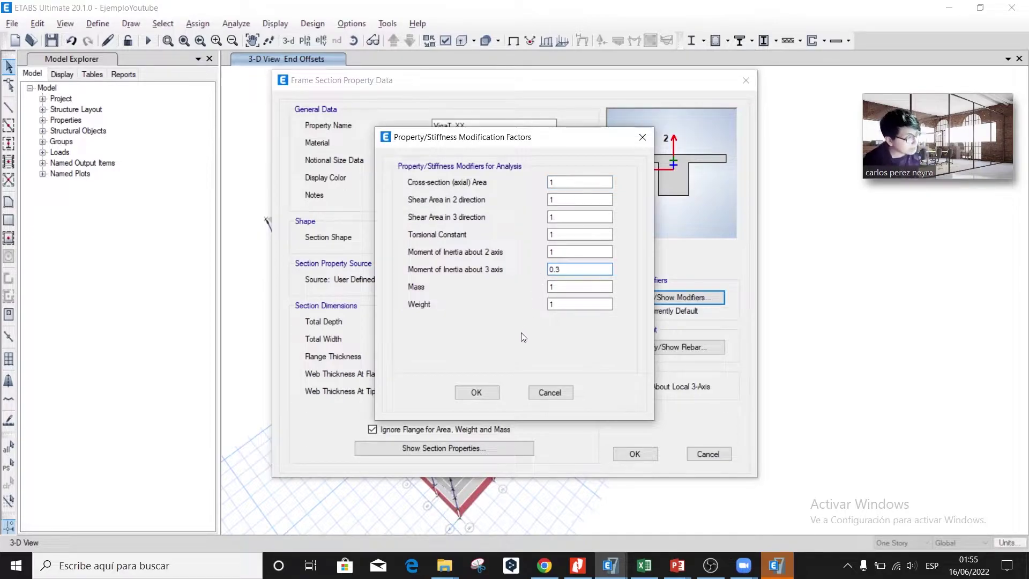
{"action": "left_click", "coordinate": [475, 393]}
{"action": "left_click", "coordinate": [643, 454]}
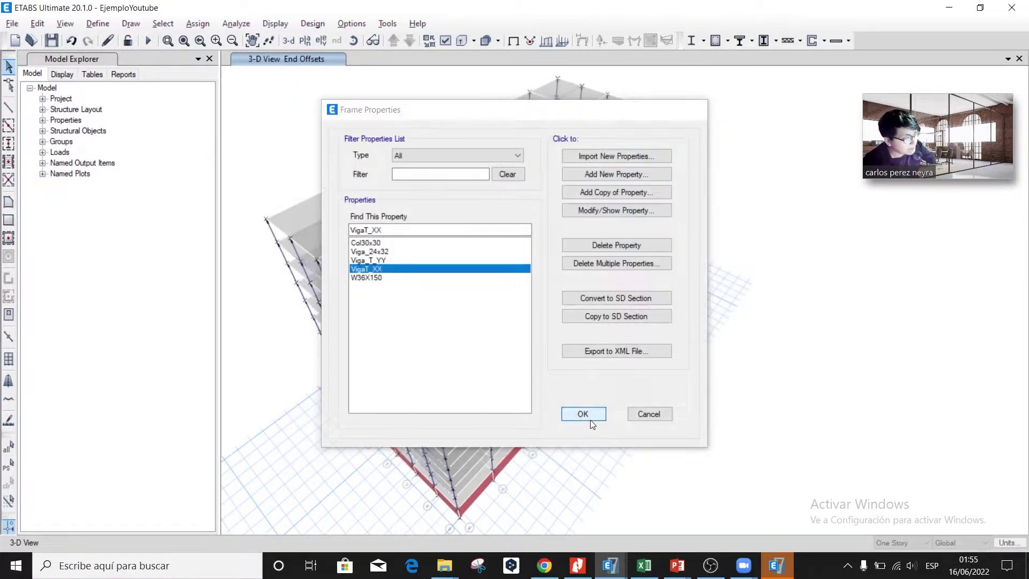
{"action": "left_click", "coordinate": [588, 415]}
- Open the plan view of story T6
{"action": "left_click", "coordinate": [304, 42]}
{"action": "key", "text": "Escape"}
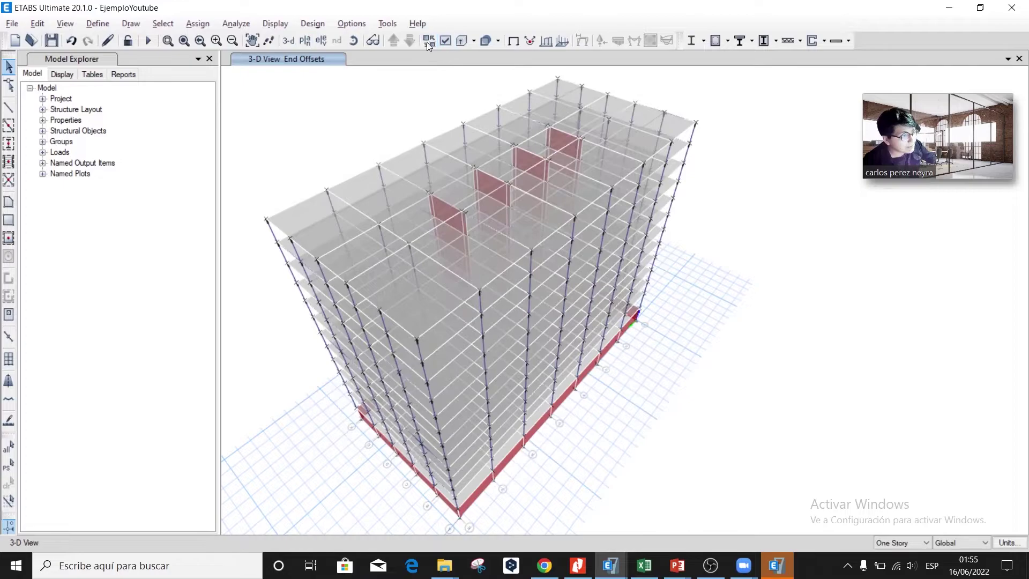
{"action": "left_click", "coordinate": [303, 42]}
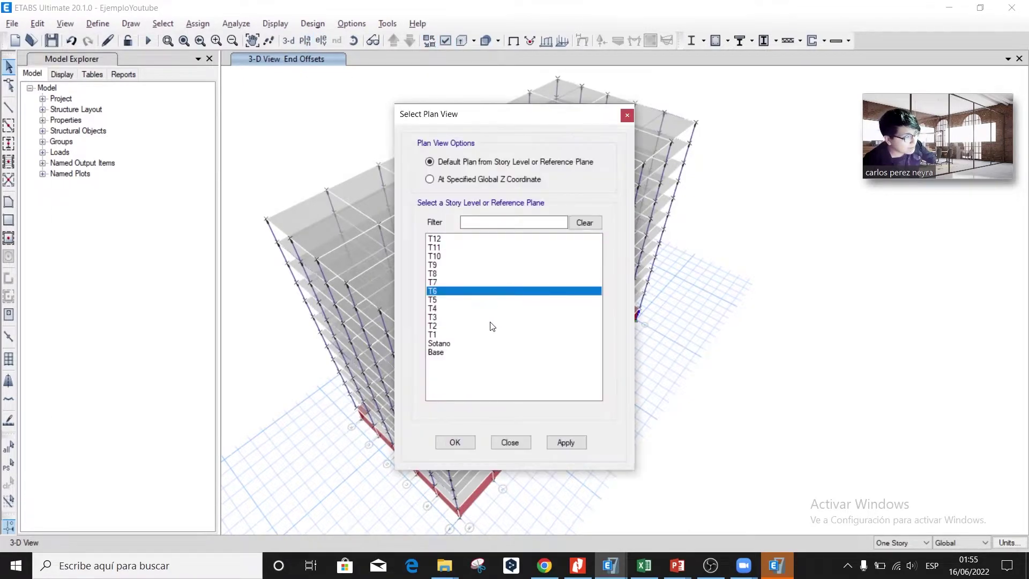
{"action": "left_click", "coordinate": [455, 442]}
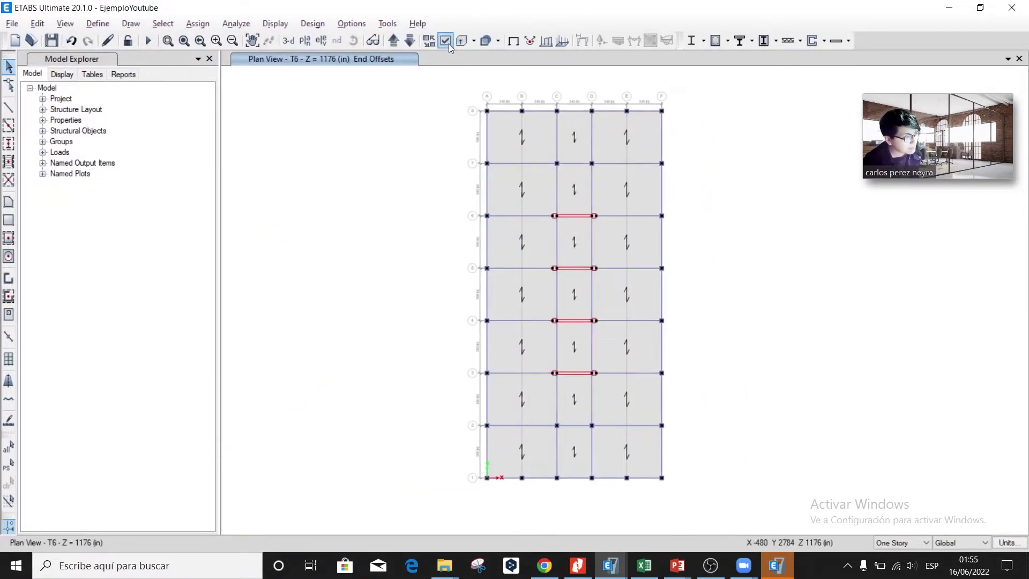
- Hide the columns, floors and walls in the T6 plan and set the story scope to All Stories
{"action": "left_click", "coordinate": [445, 42]}
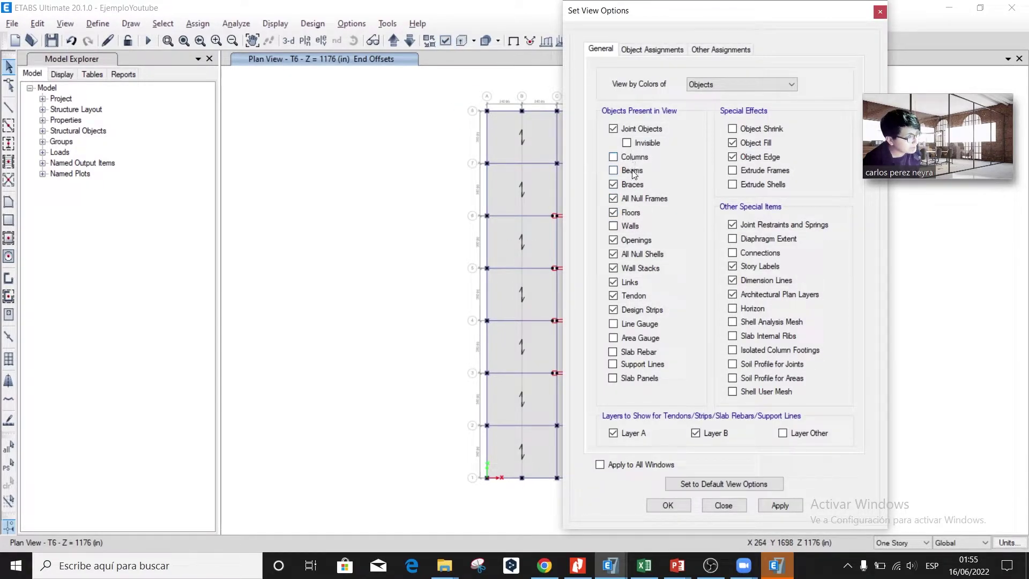
{"action": "left_click", "coordinate": [613, 213]}
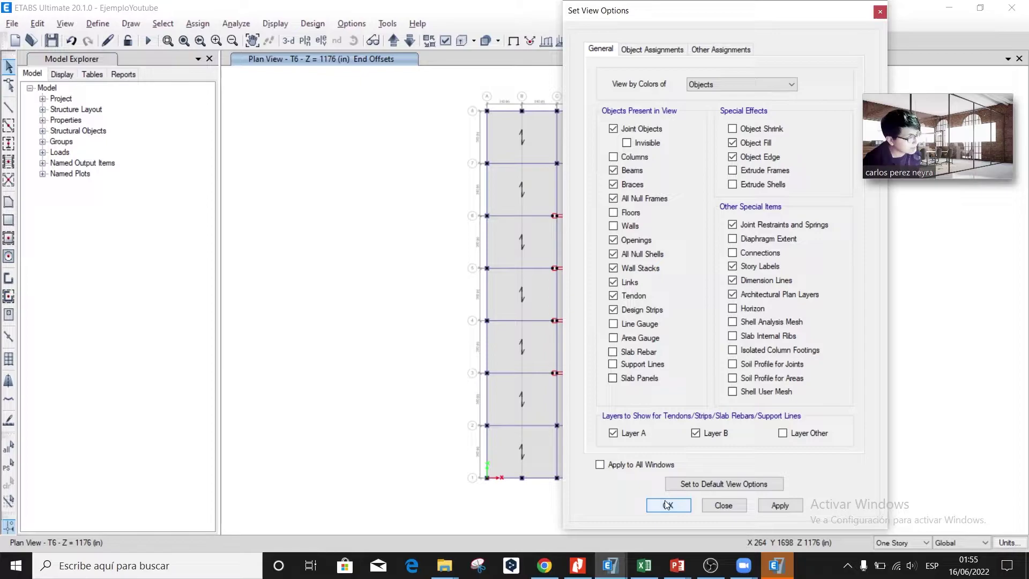
{"action": "left_click", "coordinate": [668, 505]}
{"action": "left_click", "coordinate": [900, 543]}
{"action": "left_click", "coordinate": [895, 569]}
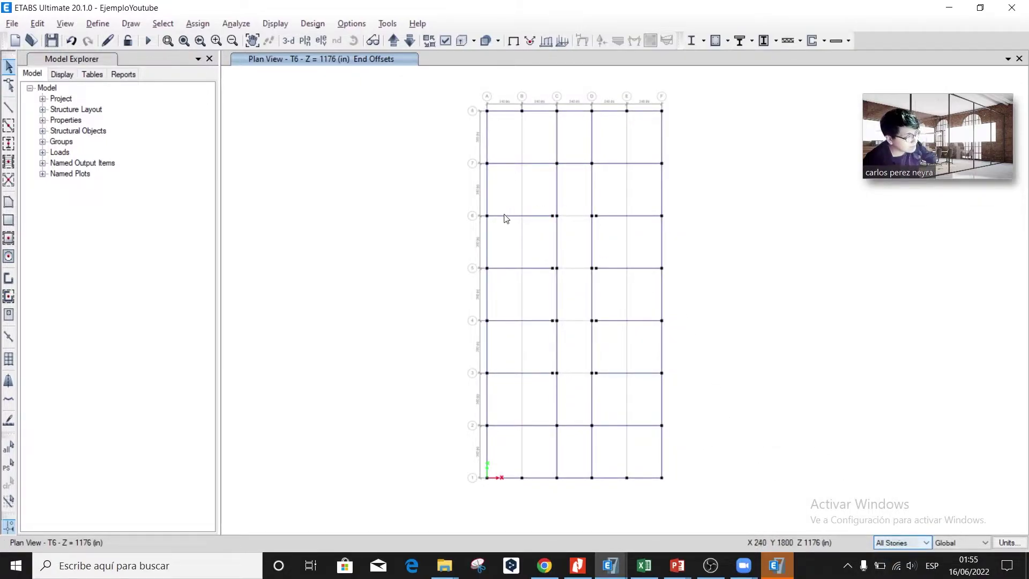
- Select all X-direction beams in the plan and assign them the VigaT_XX frame section
{"action": "left_click", "coordinate": [520, 110]}
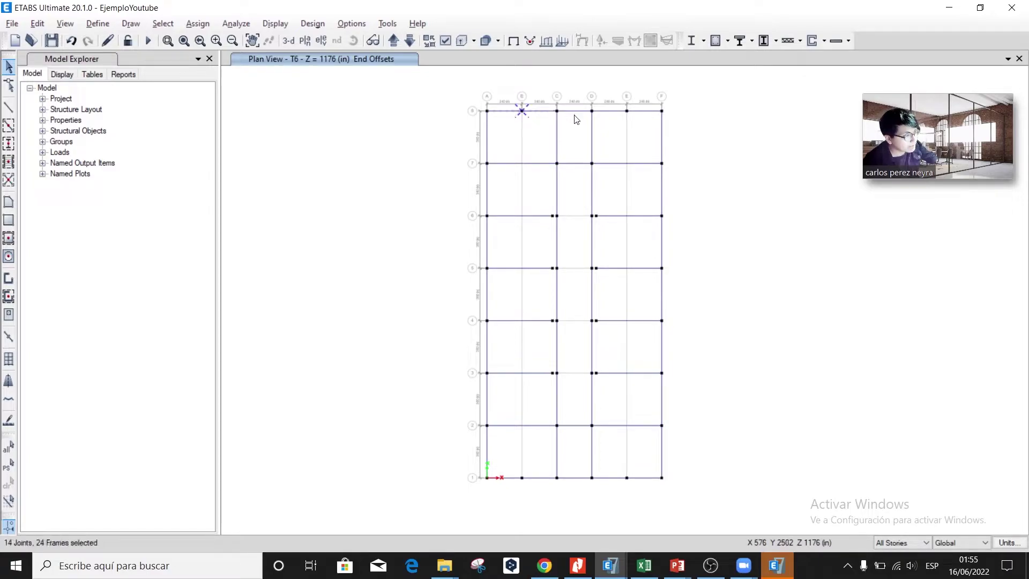
{"action": "left_click", "coordinate": [626, 110]}
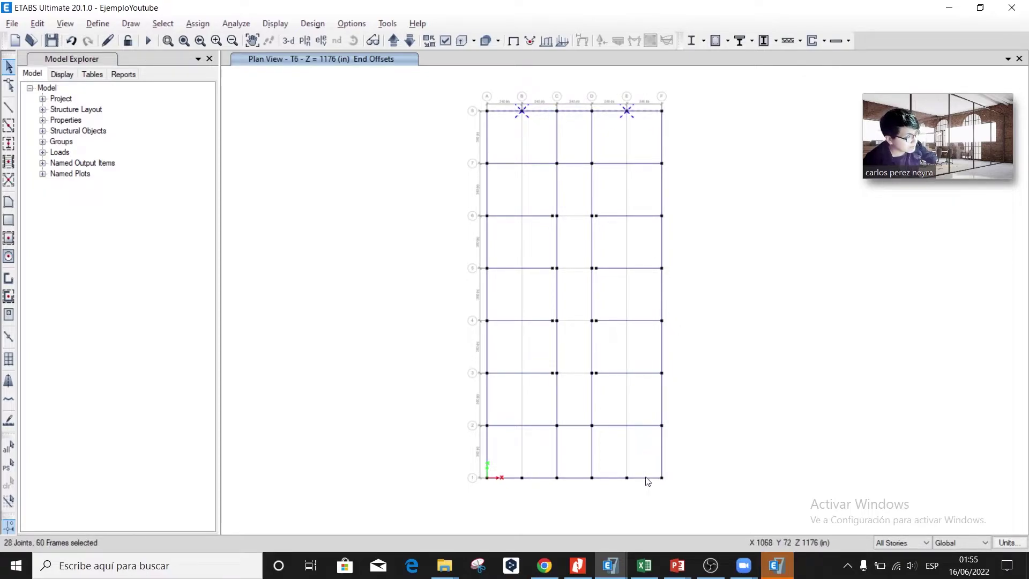
{"action": "left_click_drag", "start_coordinate": [648, 493], "coordinate": [611, 155]}
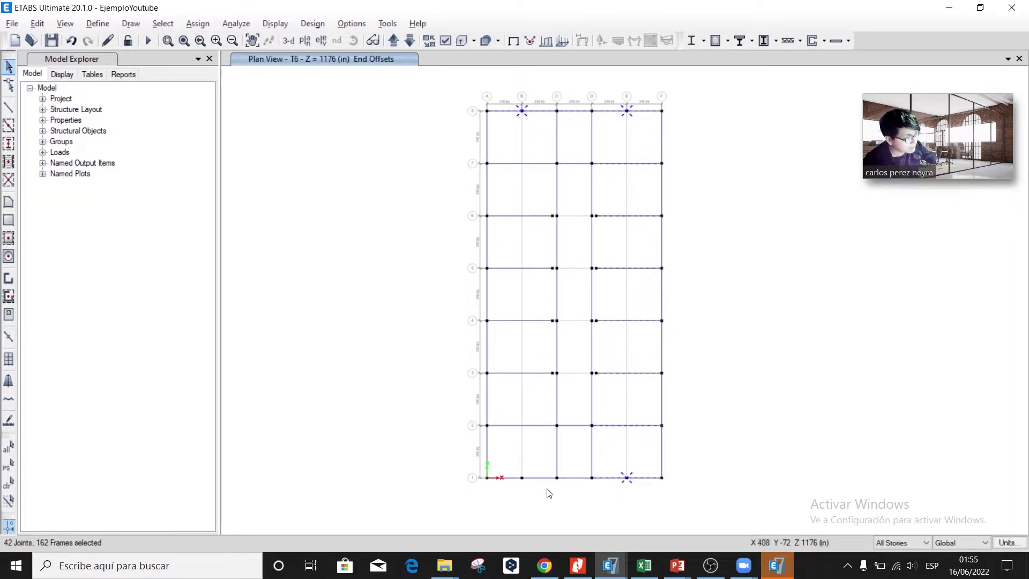
{"action": "left_click_drag", "start_coordinate": [547, 490], "coordinate": [566, 164]}
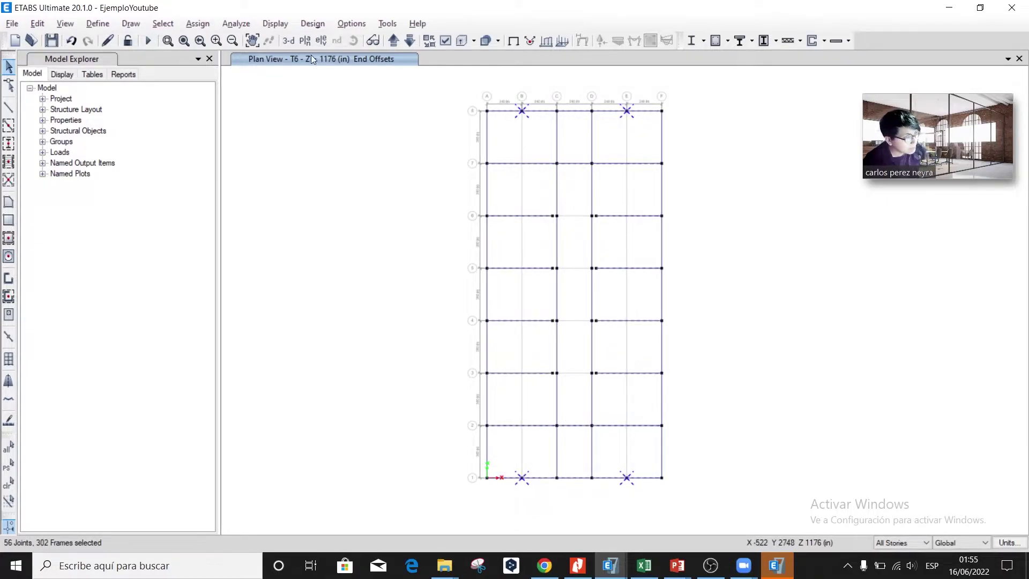
{"action": "left_click", "coordinate": [203, 26]}
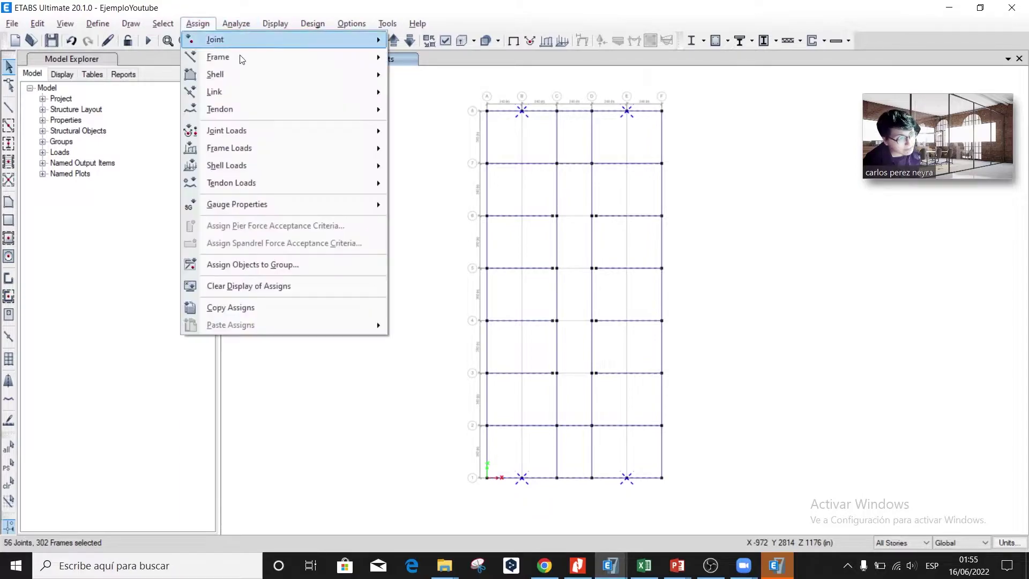
{"action": "mouse_move", "coordinate": [346, 60]}
{"action": "left_click", "coordinate": [428, 57]}
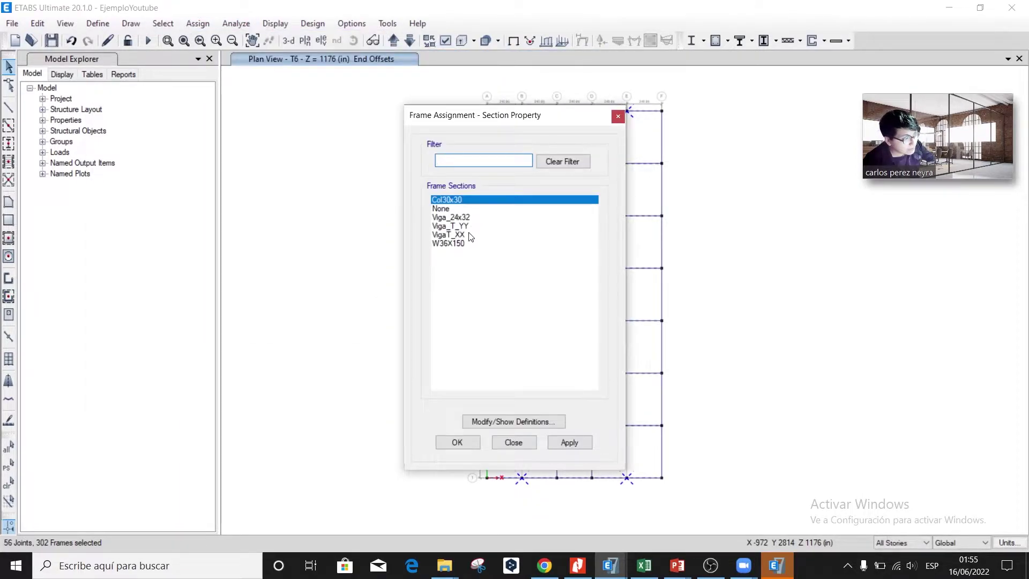
{"action": "left_click", "coordinate": [470, 236]}
{"action": "left_click", "coordinate": [571, 442]}
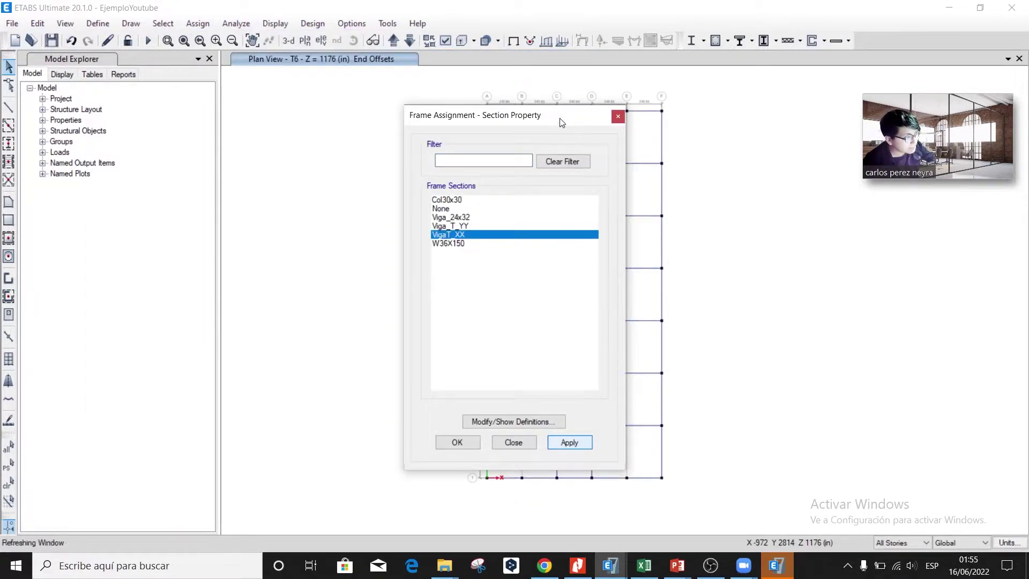
- Select all Y-direction beams between grids 1 and 8 and assign them the Viga_T_YY frame section
{"action": "left_click_drag", "start_coordinate": [566, 123], "coordinate": [327, 112]}
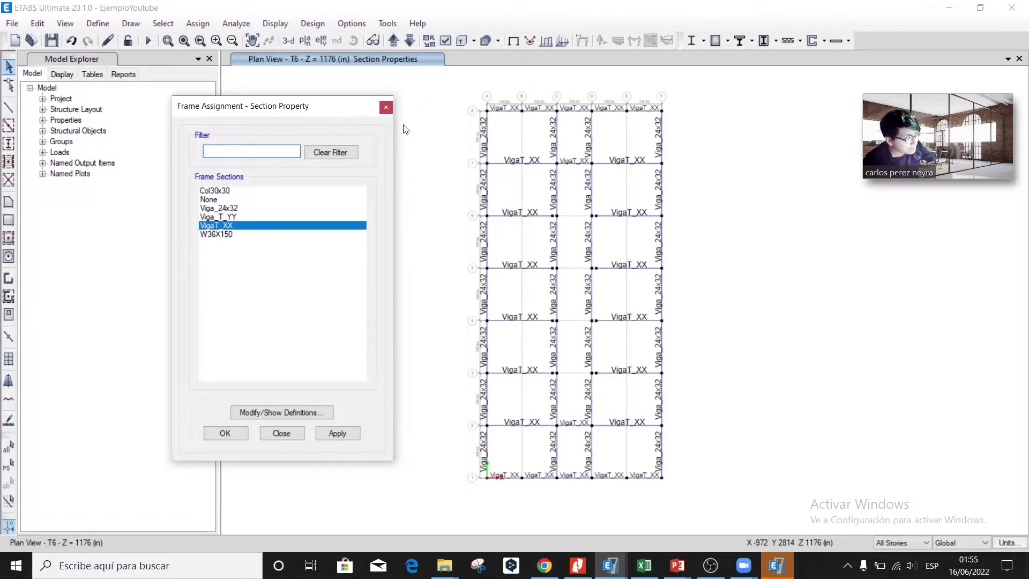
{"action": "left_click", "coordinate": [673, 143]}
{"action": "left_click_drag", "start_coordinate": [686, 207], "coordinate": [474, 183]}
{"action": "left_click_drag", "start_coordinate": [681, 248], "coordinate": [464, 224]}
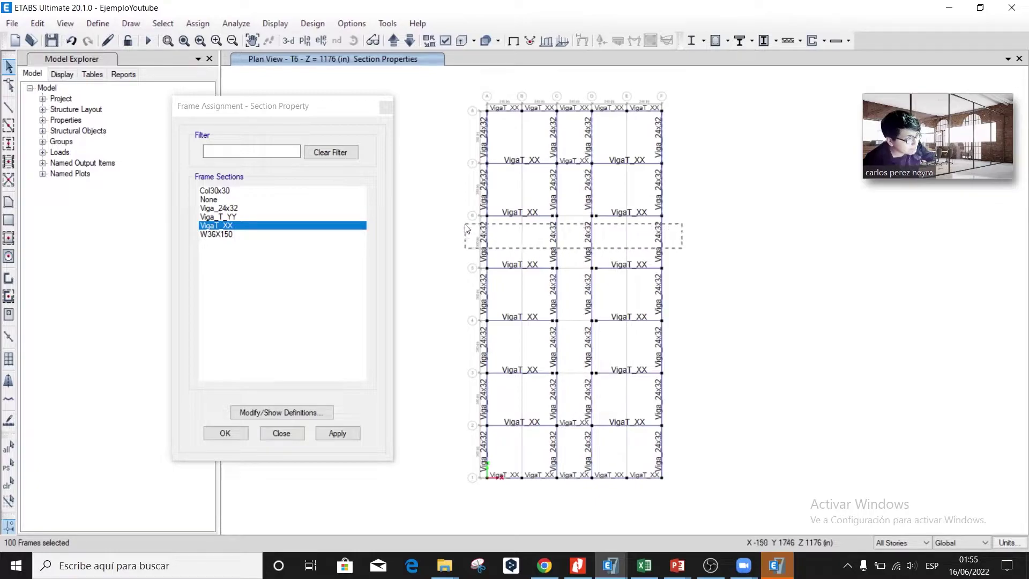
{"action": "left_click_drag", "start_coordinate": [672, 289], "coordinate": [472, 285]}
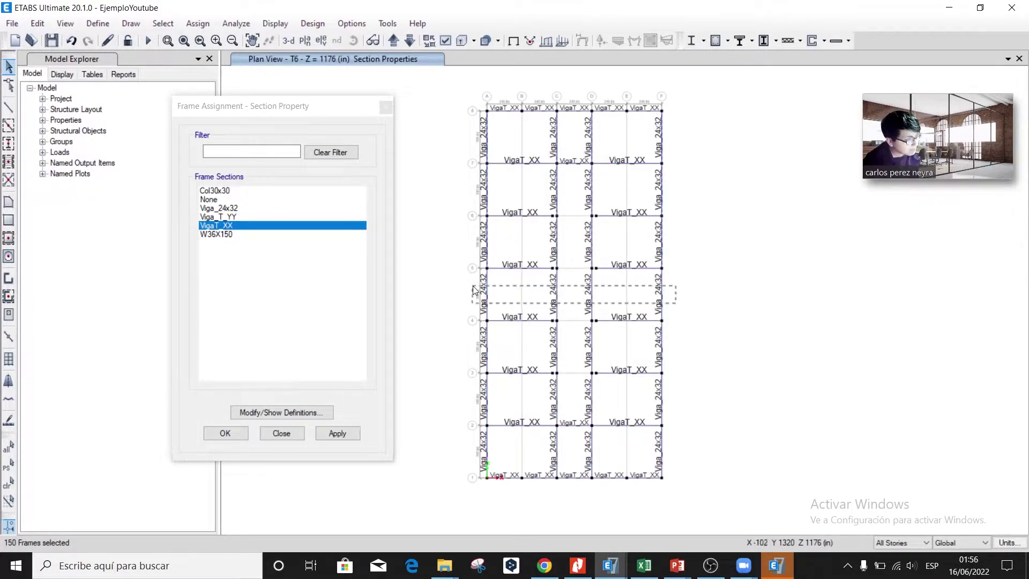
{"action": "left_click_drag", "start_coordinate": [670, 355], "coordinate": [472, 345]}
{"action": "left_click_drag", "start_coordinate": [678, 417], "coordinate": [472, 400]}
{"action": "left_click_drag", "start_coordinate": [688, 455], "coordinate": [469, 446]}
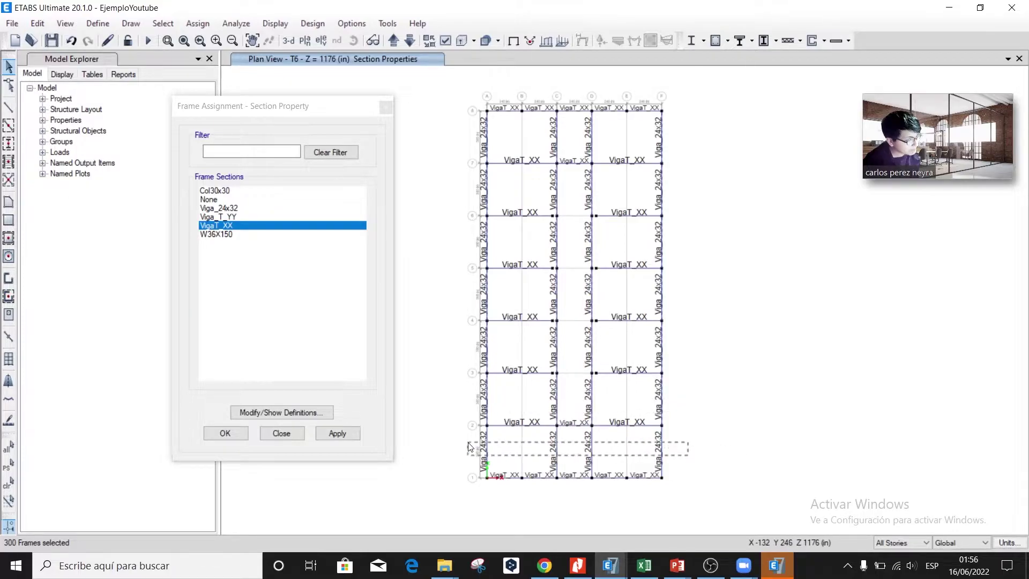
{"action": "left_click", "coordinate": [241, 216]}
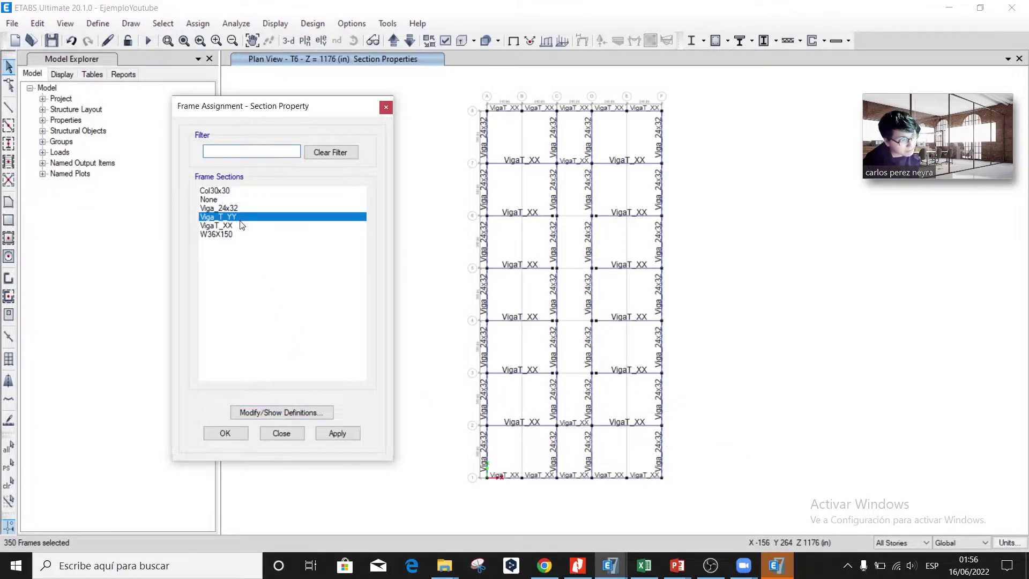
{"action": "left_click", "coordinate": [337, 432]}
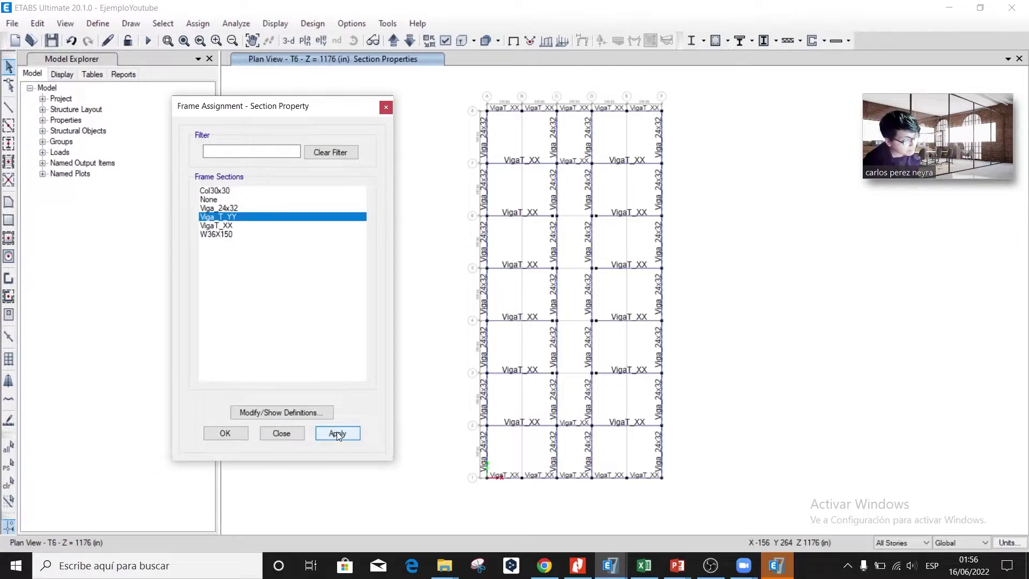
{"action": "left_click", "coordinate": [225, 433]}
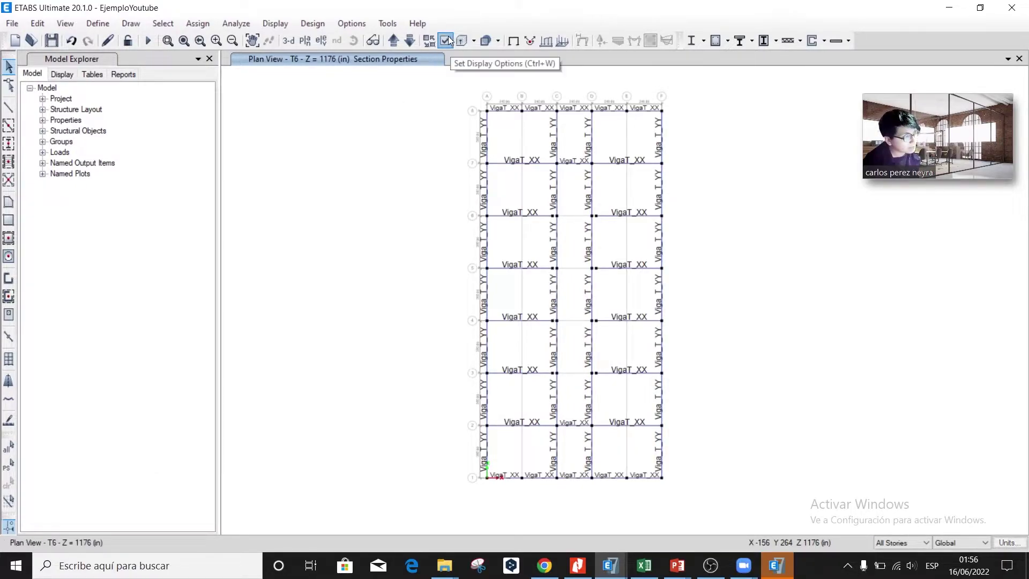
- Show the columns, floors and walls again in the T6 plan view
{"action": "left_click", "coordinate": [447, 41]}
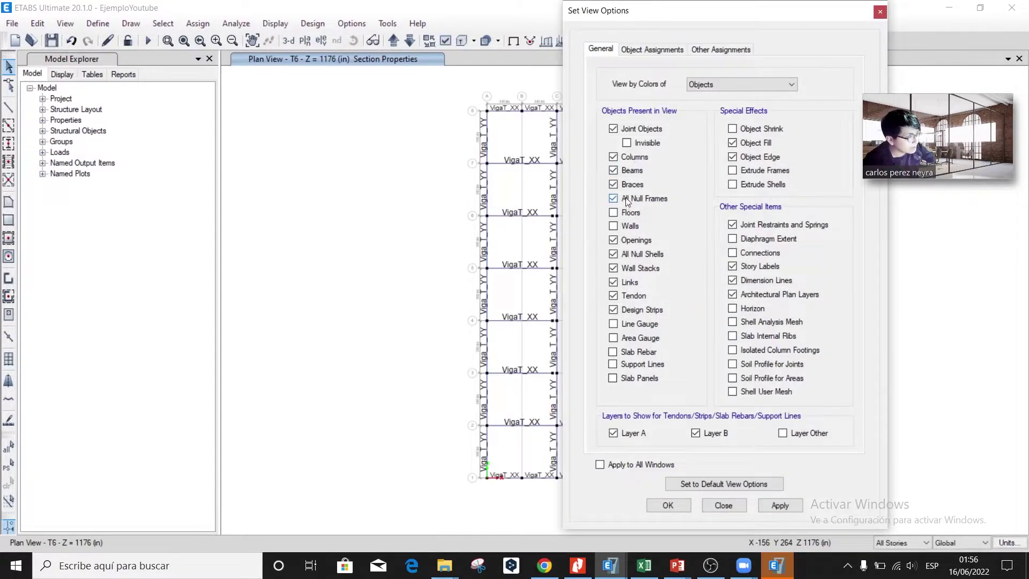
{"action": "left_click", "coordinate": [626, 227]}
{"action": "left_click", "coordinate": [668, 505]}
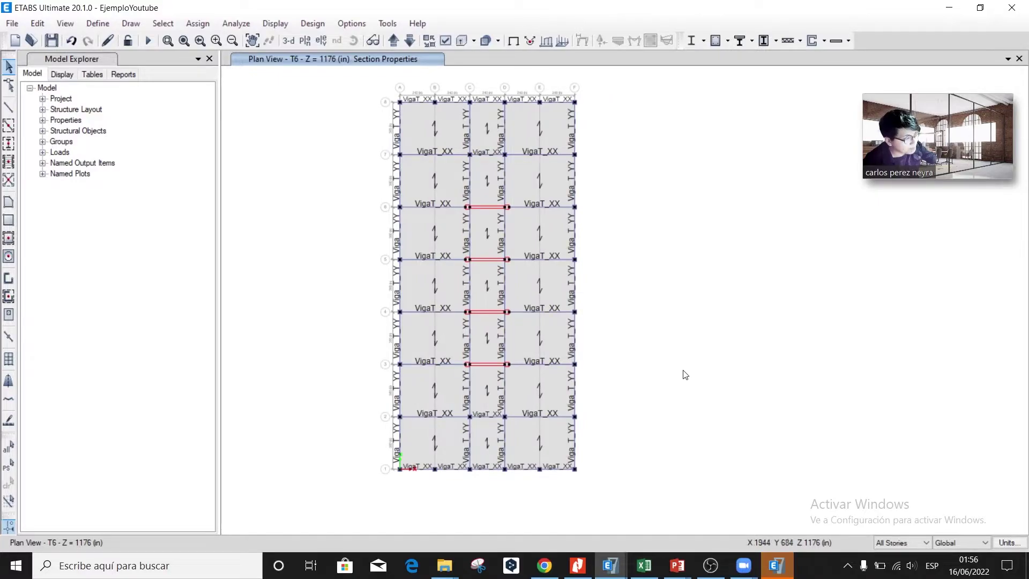
- Switch to the Excel workbook to review the T-beam effective flange width tables and limits, and return to ETABS
{"action": "key", "text": "alt+Tab"}
{"action": "scroll", "coordinate": [591, 372], "scroll_direction": "down", "scroll_amount": 2}
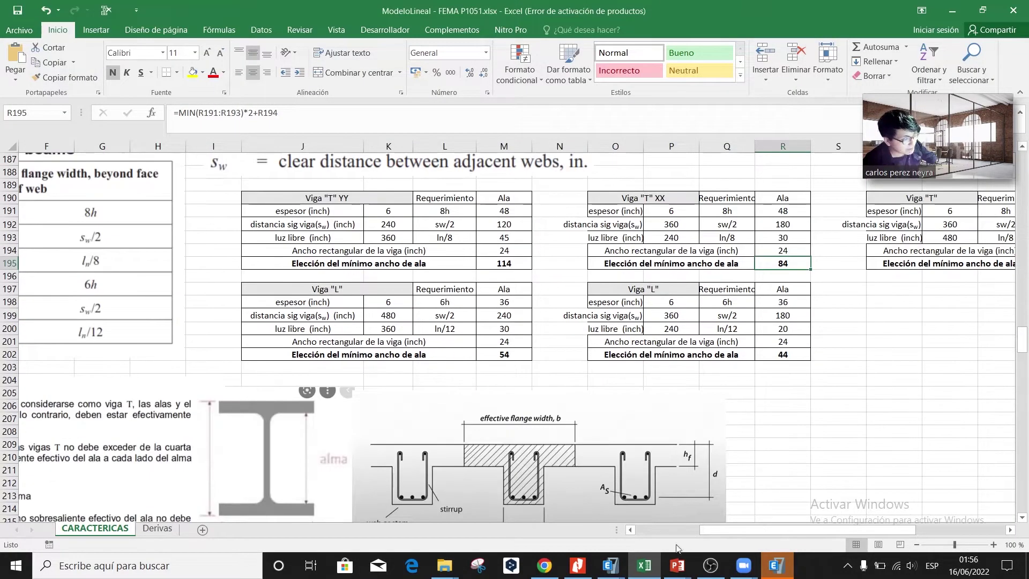
{"action": "scroll", "coordinate": [391, 464], "scroll_direction": "left", "scroll_amount": 5}
{"action": "scroll", "coordinate": [391, 463], "scroll_direction": "down", "scroll_amount": 10}
{"action": "scroll", "coordinate": [391, 464], "scroll_direction": "up", "scroll_amount": 10}
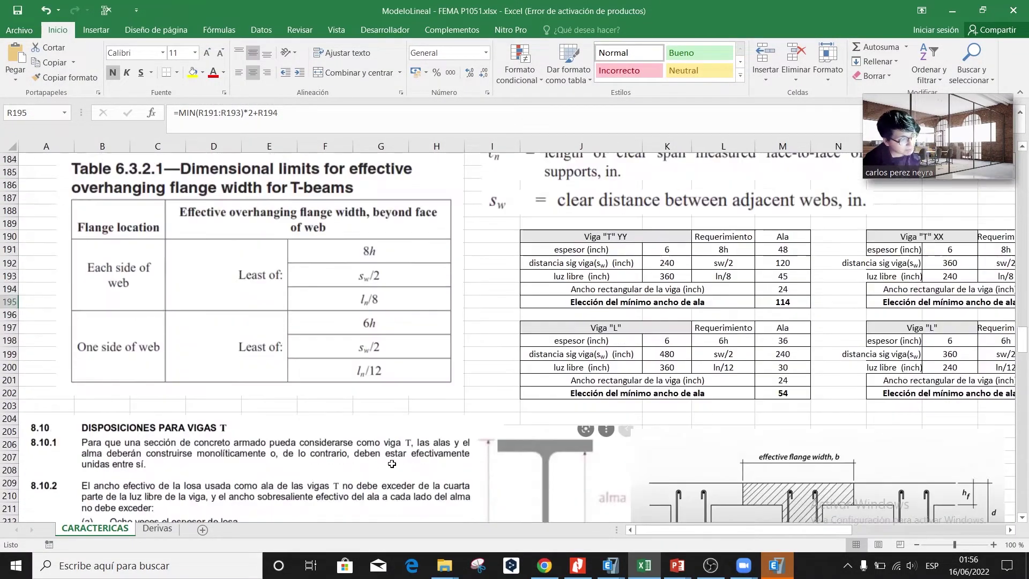
{"action": "key", "text": "alt+Tab"}
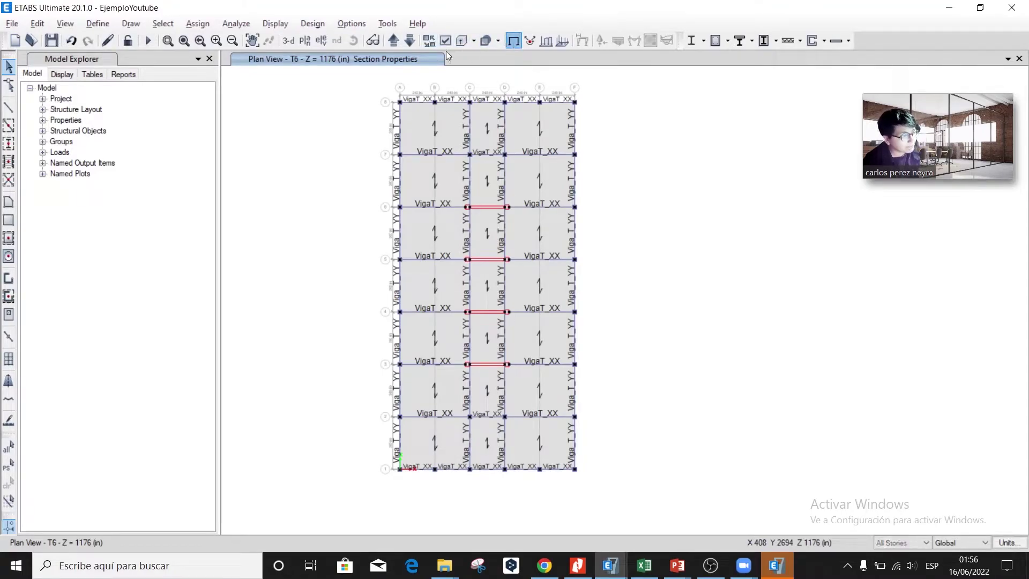
- Switch to the 3-D view, orient it to the xz direction with aperture 0, and set the story scope to One Story
{"action": "left_click", "coordinate": [288, 41]}
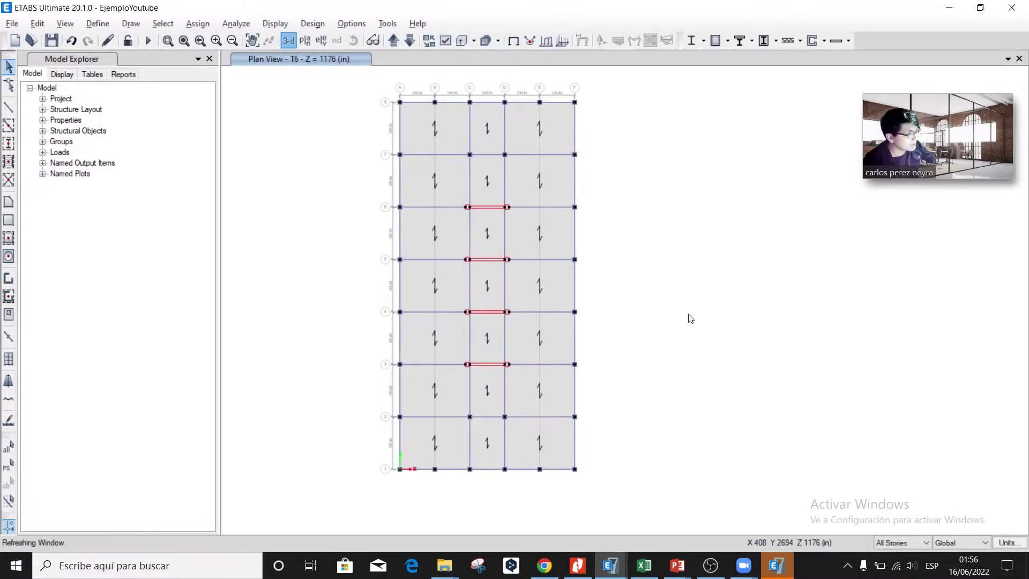
{"action": "middle_click_drag", "start_coordinate": [726, 344], "coordinate": [493, 329], "text": "shift"}
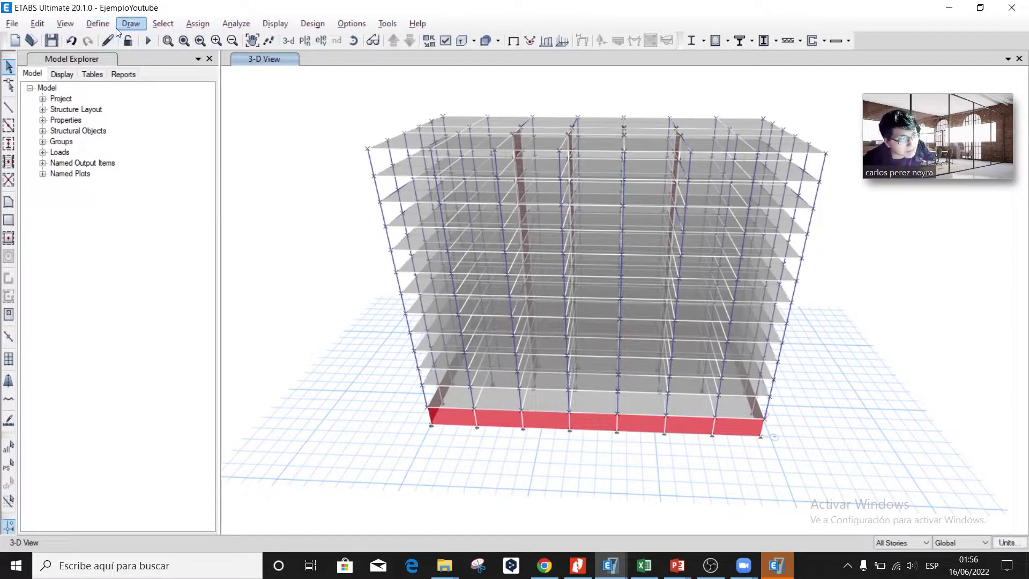
{"action": "left_click", "coordinate": [64, 24]}
{"action": "left_click", "coordinate": [101, 39]}
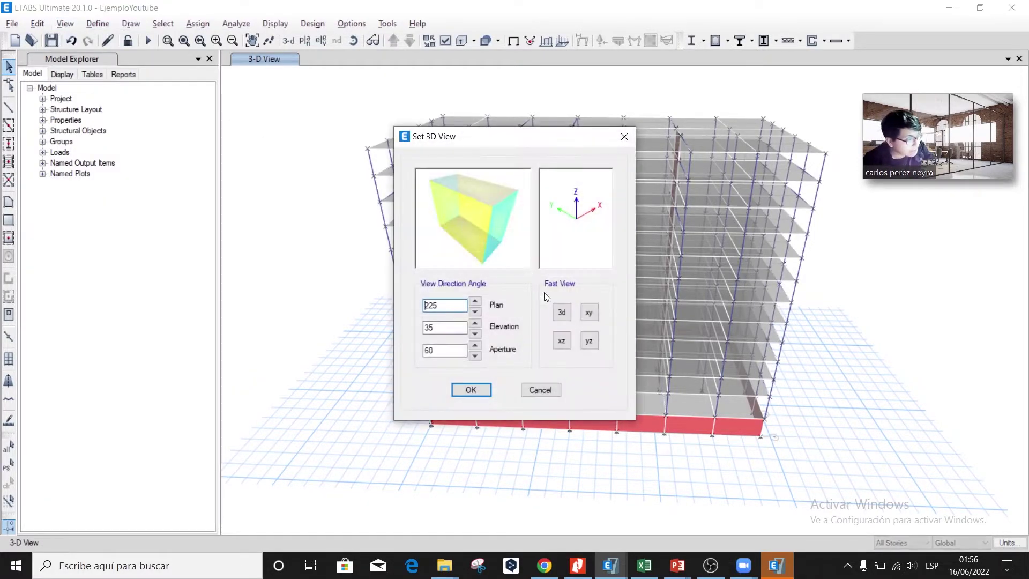
{"action": "left_click", "coordinate": [561, 340]}
{"action": "left_click", "coordinate": [440, 351]}
{"action": "double_click", "coordinate": [440, 352]}
{"action": "type", "text": "0"}
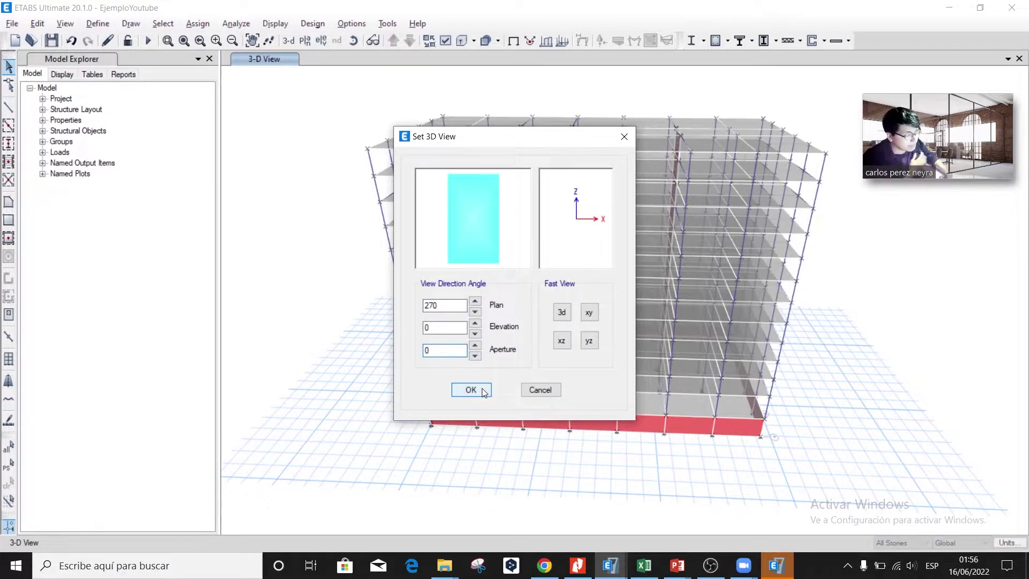
{"action": "left_click", "coordinate": [471, 389]}
{"action": "left_click", "coordinate": [896, 539]}
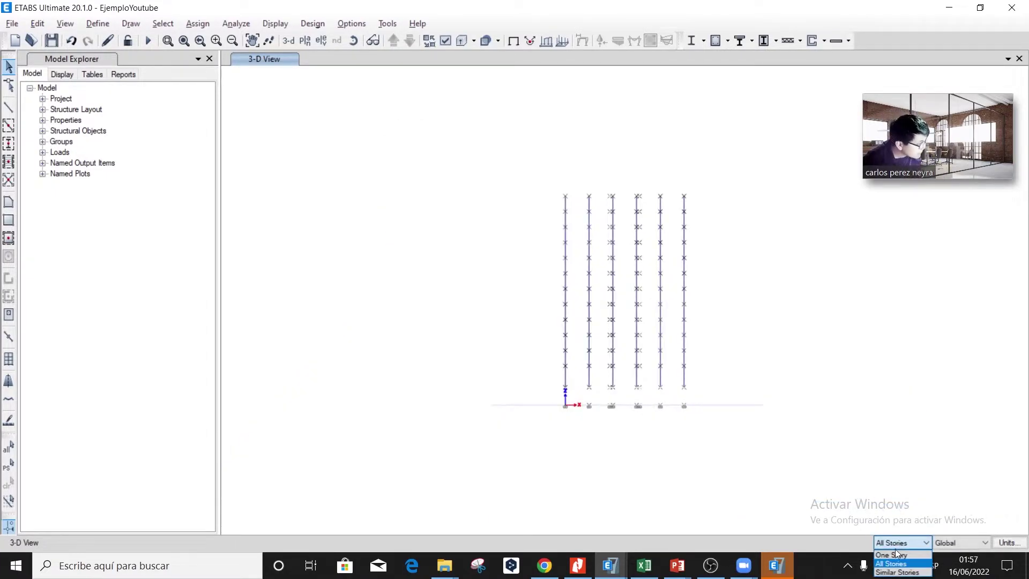
{"action": "left_click", "coordinate": [892, 557]}
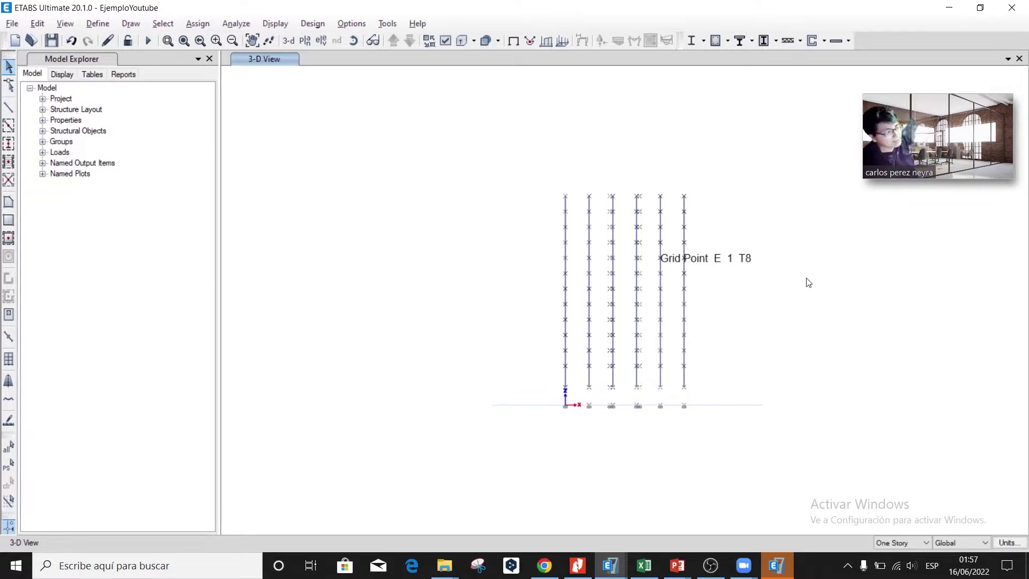
- Select the joints of all stories from T1 to T12 in the xz elevation and assign them diaphragm D1
{"action": "scroll", "coordinate": [649, 387], "scroll_direction": "up", "scroll_amount": 2}
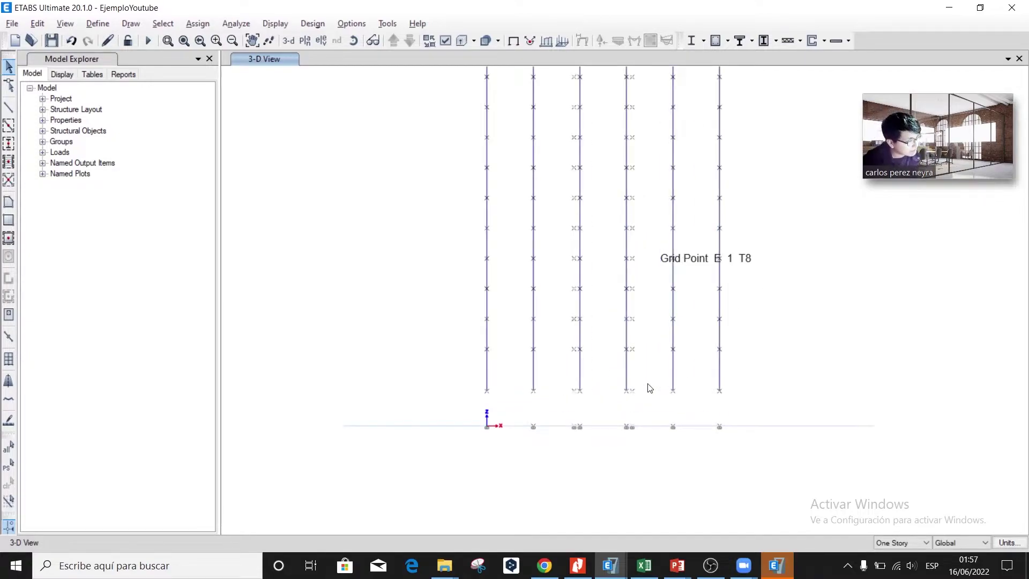
{"action": "middle_click_drag", "start_coordinate": [762, 356], "coordinate": [660, 456]}
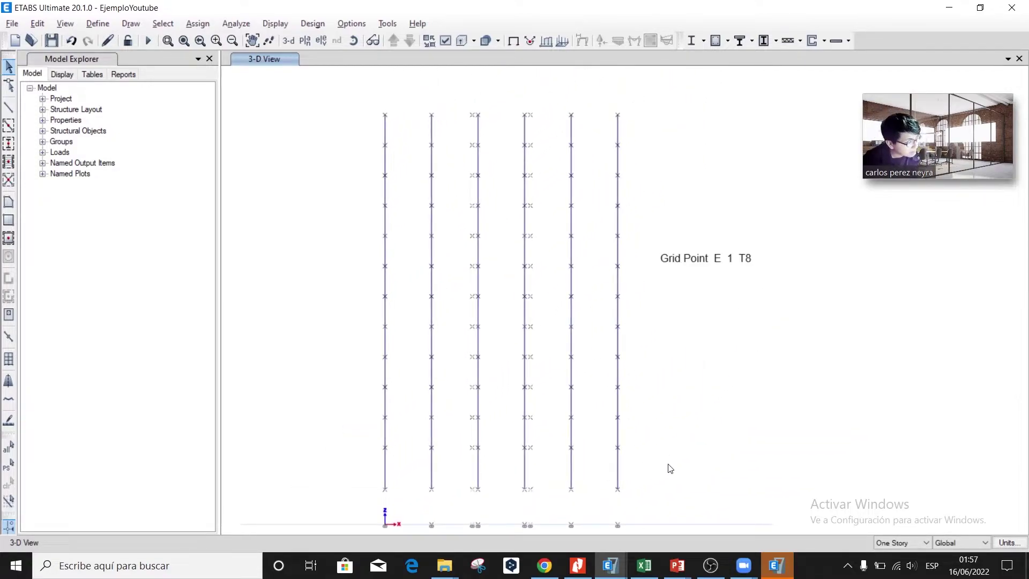
{"action": "left_click_drag", "start_coordinate": [667, 461], "coordinate": [334, 93]}
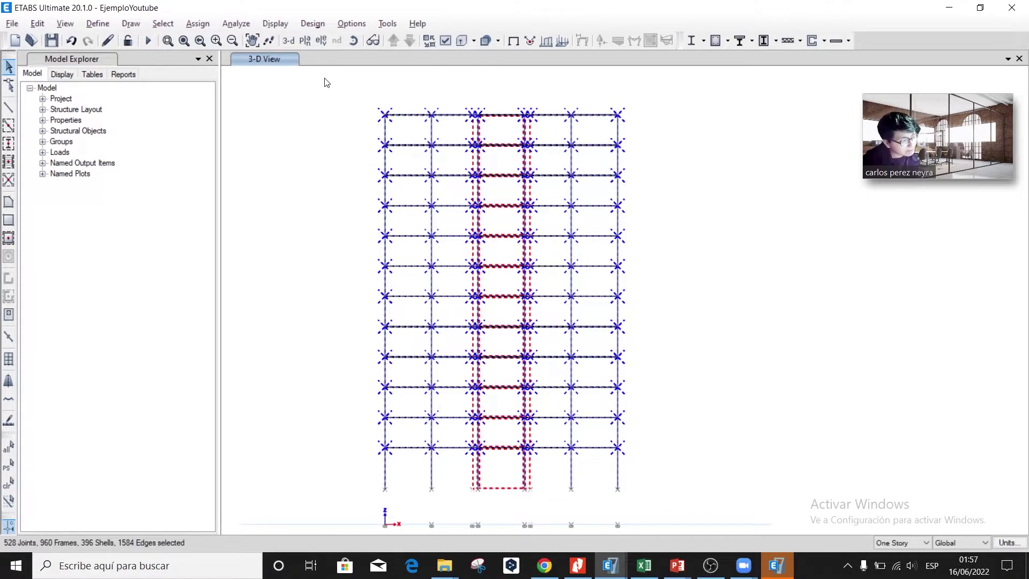
{"action": "left_click", "coordinate": [197, 23]}
{"action": "mouse_move", "coordinate": [220, 39]}
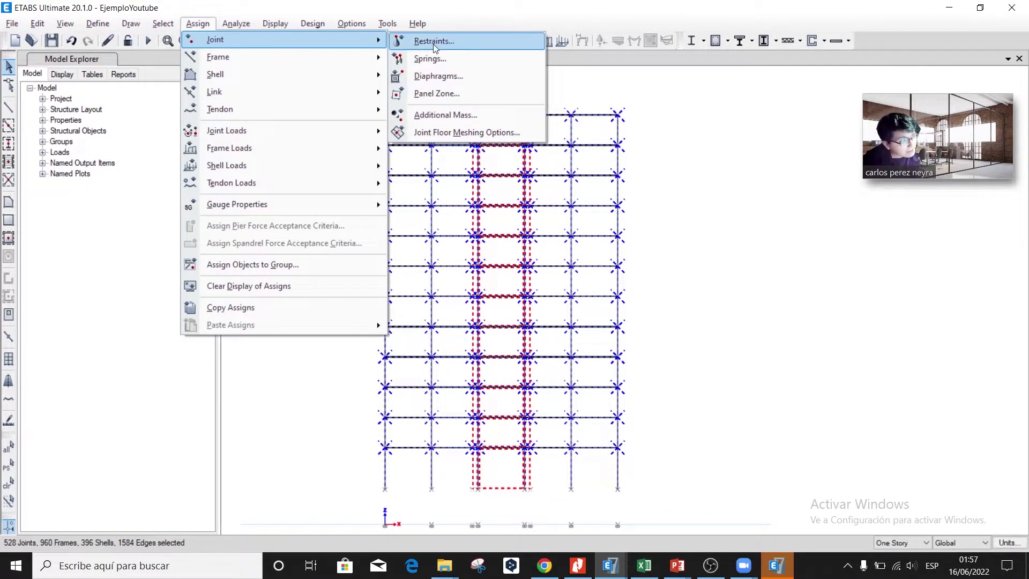
{"action": "left_click", "coordinate": [428, 74]}
{"action": "left_click", "coordinate": [442, 196]}
{"action": "left_click", "coordinate": [457, 420]}
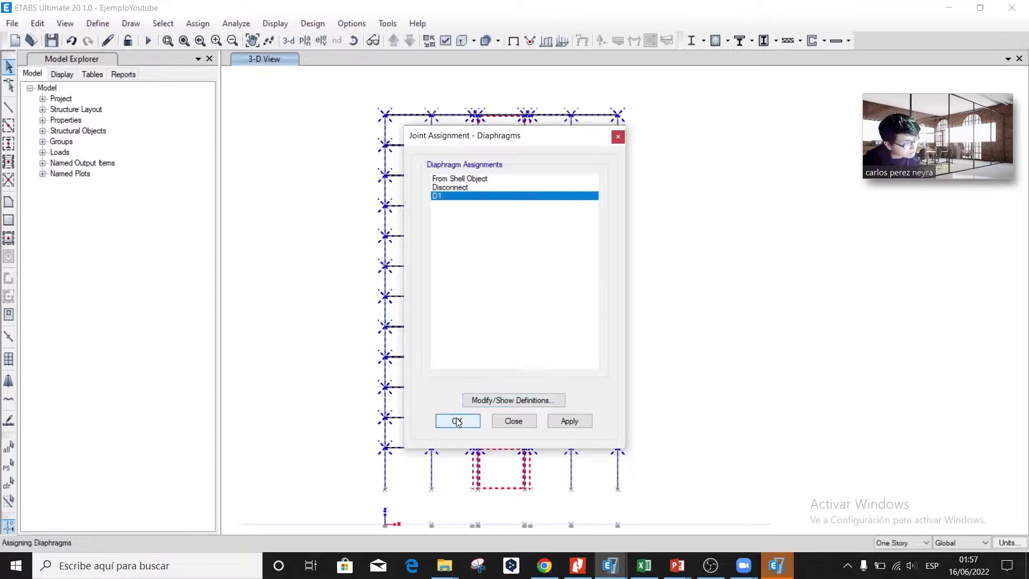
- Review the assigned diaphragms in the default 3-D view and T3 plan, consult the floor diaphragm note in the Excel workbook, and return to ETABS
{"action": "left_click", "coordinate": [288, 40]}
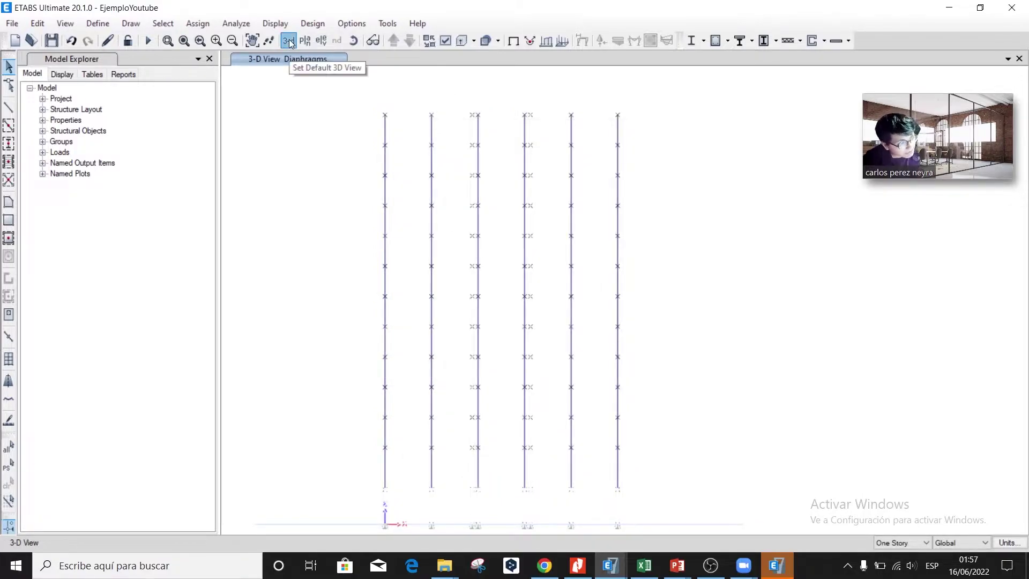
{"action": "middle_click_drag", "start_coordinate": [734, 380], "coordinate": [638, 362], "text": "shift"}
{"action": "scroll", "coordinate": [660, 199], "scroll_direction": "up", "scroll_amount": 5}
{"action": "middle_click_drag", "start_coordinate": [660, 203], "coordinate": [554, 186], "text": "shift"}
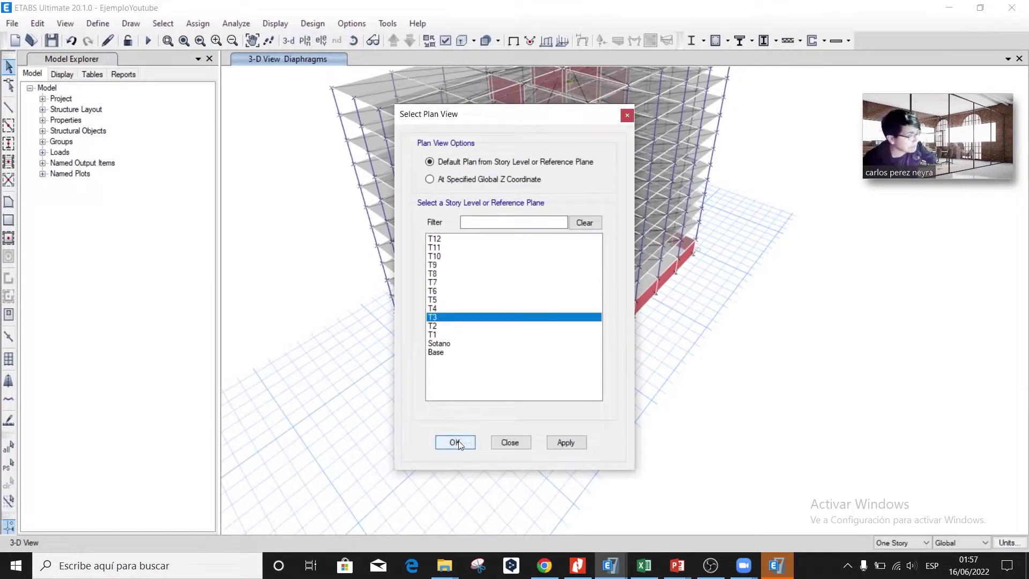
{"action": "left_click", "coordinate": [455, 442]}
{"action": "middle_click_drag", "start_coordinate": [496, 324], "coordinate": [436, 294]}
{"action": "key", "text": "alt+Tab"}
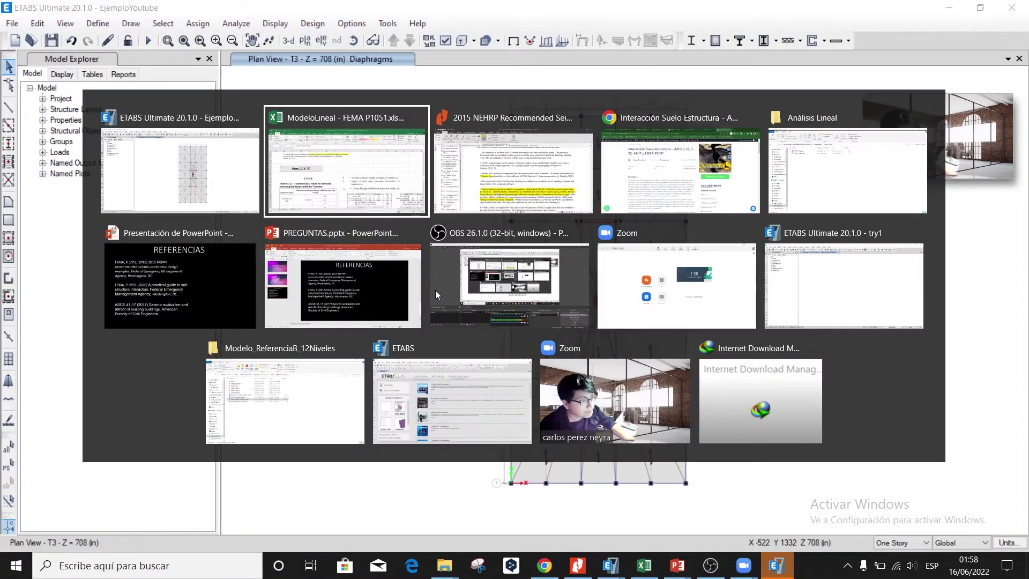
{"action": "scroll", "coordinate": [479, 285], "scroll_direction": "up", "scroll_amount": 3}
{"action": "scroll", "coordinate": [480, 285], "scroll_direction": "down", "scroll_amount": 3}
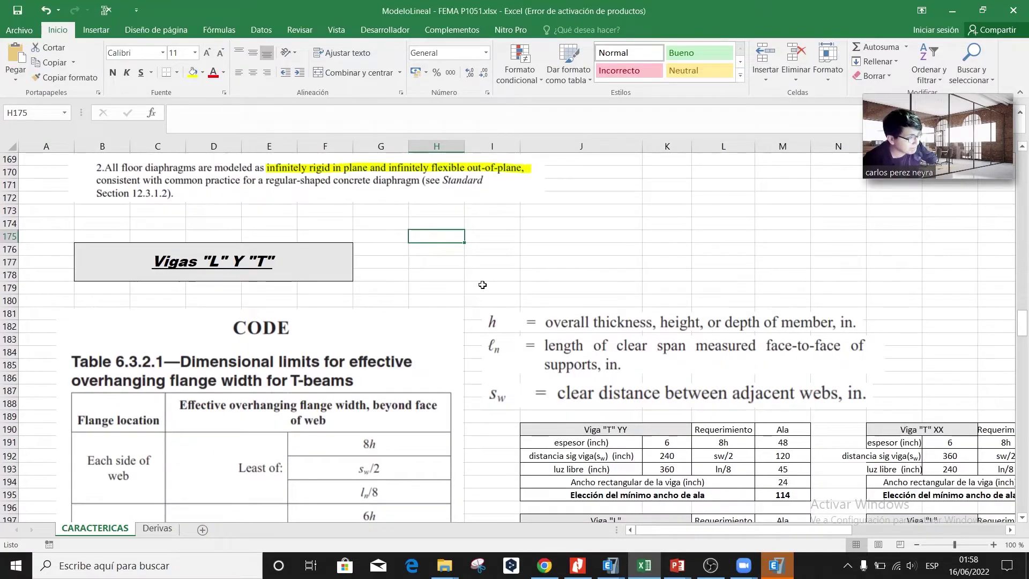
{"action": "key", "text": "alt+Tab"}
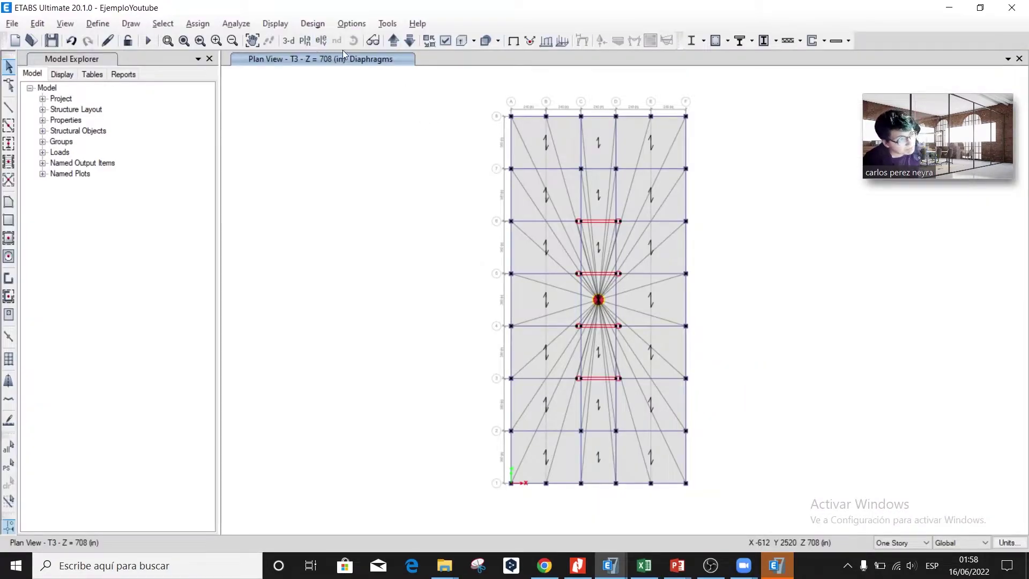
- Go down to the Base plan view, select all base joints and assign joint restraints to them
{"action": "left_click", "coordinate": [410, 41]}
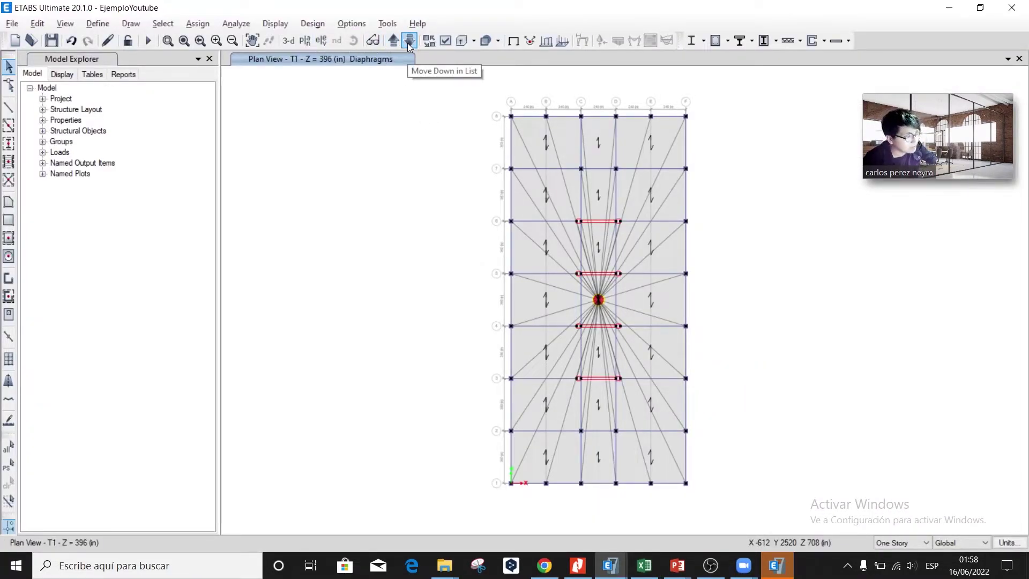
{"action": "left_click", "coordinate": [409, 44]}
{"action": "left_click", "coordinate": [409, 43]}
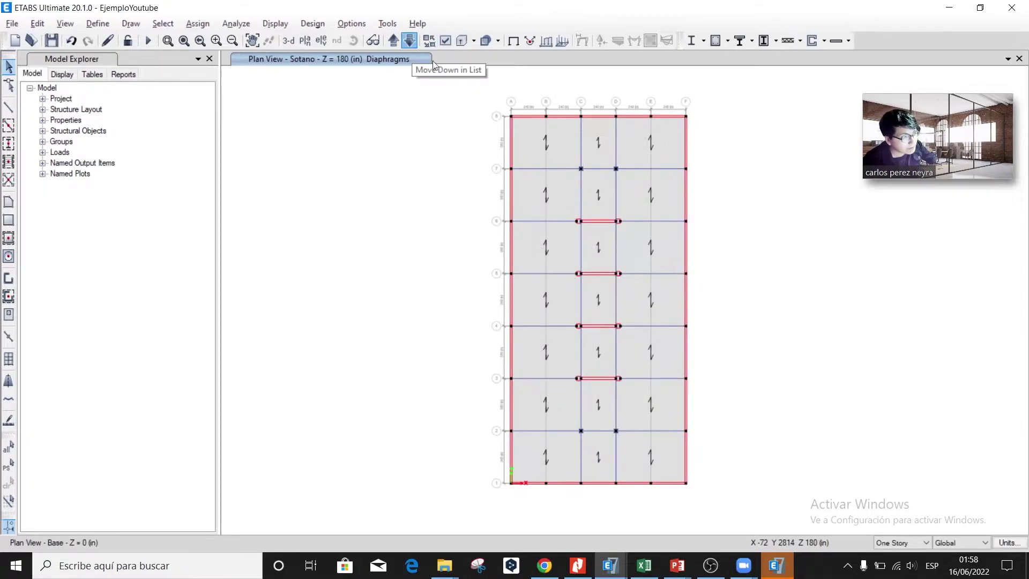
{"action": "left_click_drag", "start_coordinate": [734, 498], "coordinate": [454, 88]}
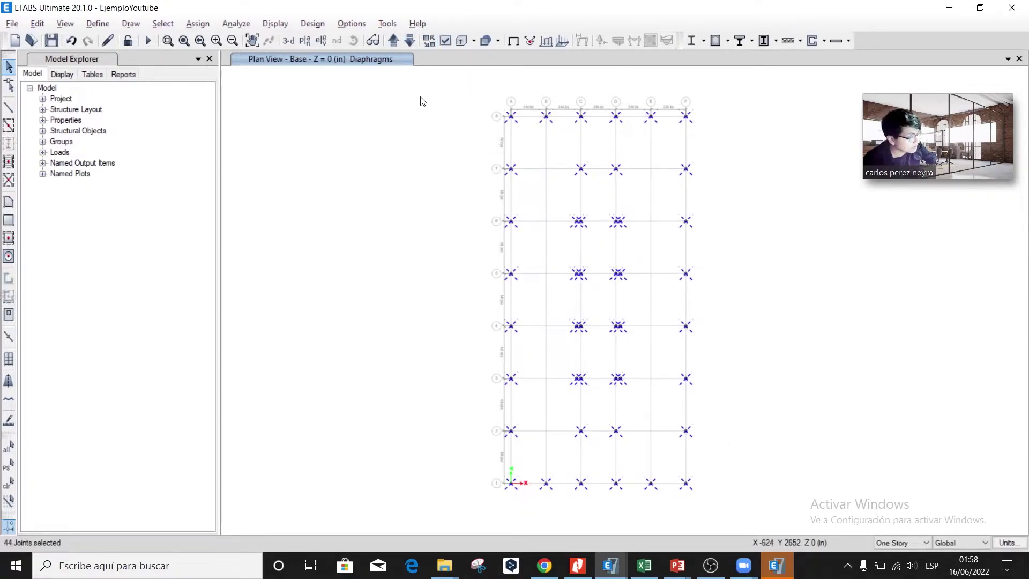
{"action": "left_click", "coordinate": [197, 24]}
{"action": "mouse_move", "coordinate": [209, 39]}
{"action": "left_click", "coordinate": [423, 39]}
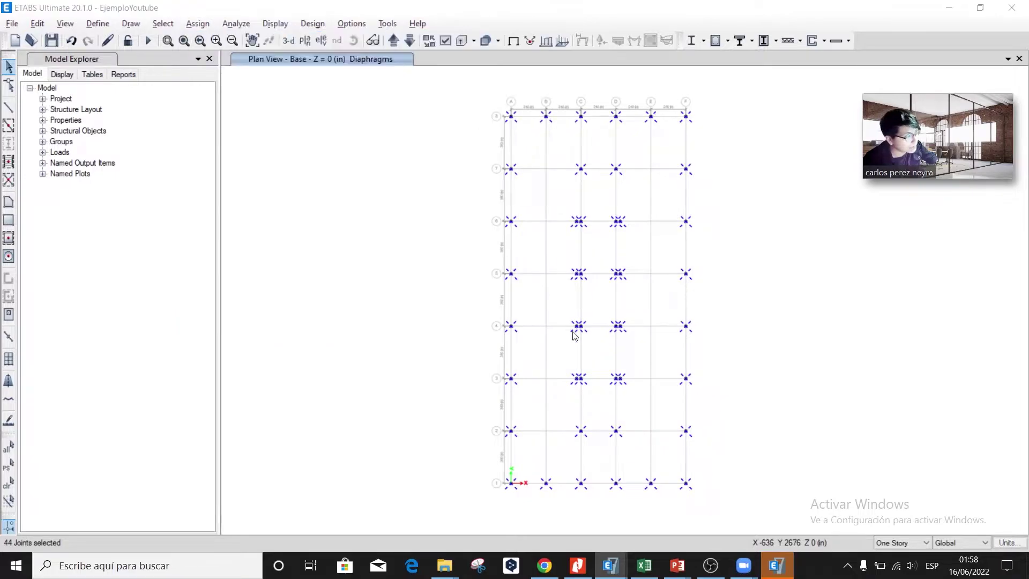
{"action": "left_click", "coordinate": [465, 356]}
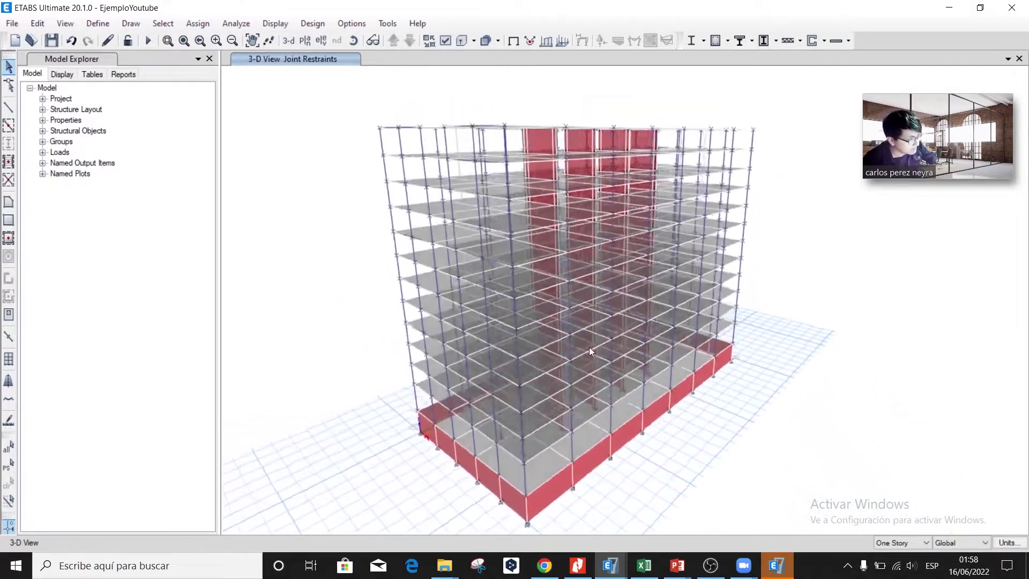
- Inspect the restrained model in 3-D, switch to the Excel workbook to review the model figures and considered loads, and return to ETABS
{"action": "middle_click_drag", "start_coordinate": [589, 346], "coordinate": [468, 390], "text": "shift"}
{"action": "key", "text": "alt+Tab"}
{"action": "scroll", "coordinate": [467, 373], "scroll_direction": "down", "scroll_amount": 12}
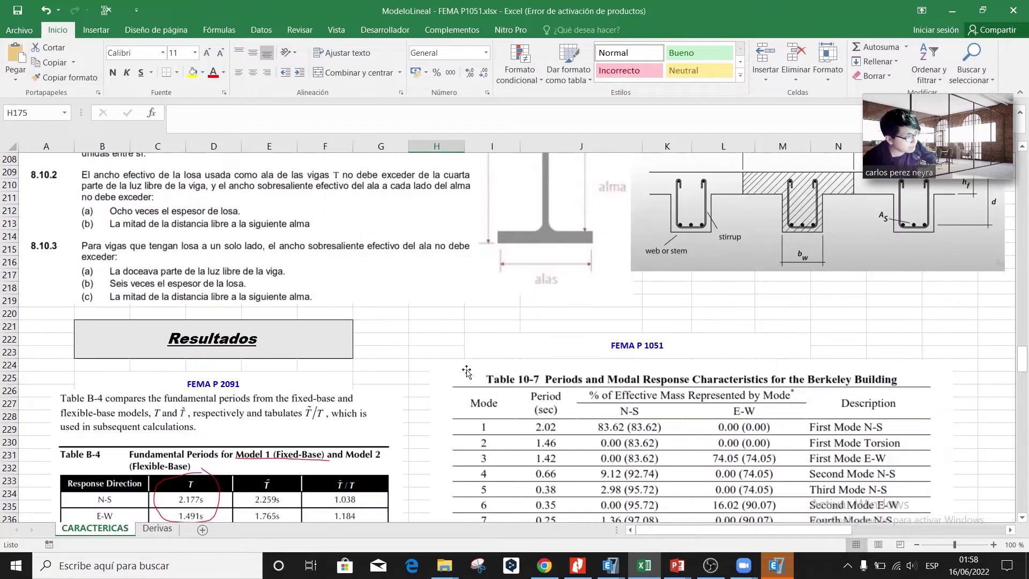
{"action": "scroll", "coordinate": [467, 374], "scroll_direction": "up", "scroll_amount": 20}
{"action": "scroll", "coordinate": [466, 374], "scroll_direction": "up", "scroll_amount": 9}
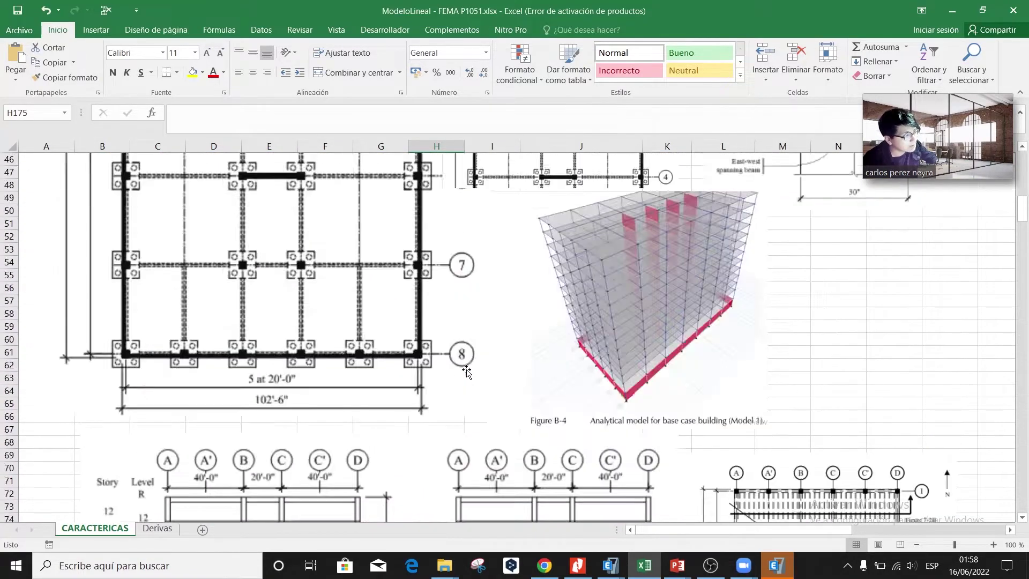
{"action": "scroll", "coordinate": [464, 371], "scroll_direction": "down", "scroll_amount": 20}
{"action": "scroll", "coordinate": [461, 369], "scroll_direction": "down", "scroll_amount": 3}
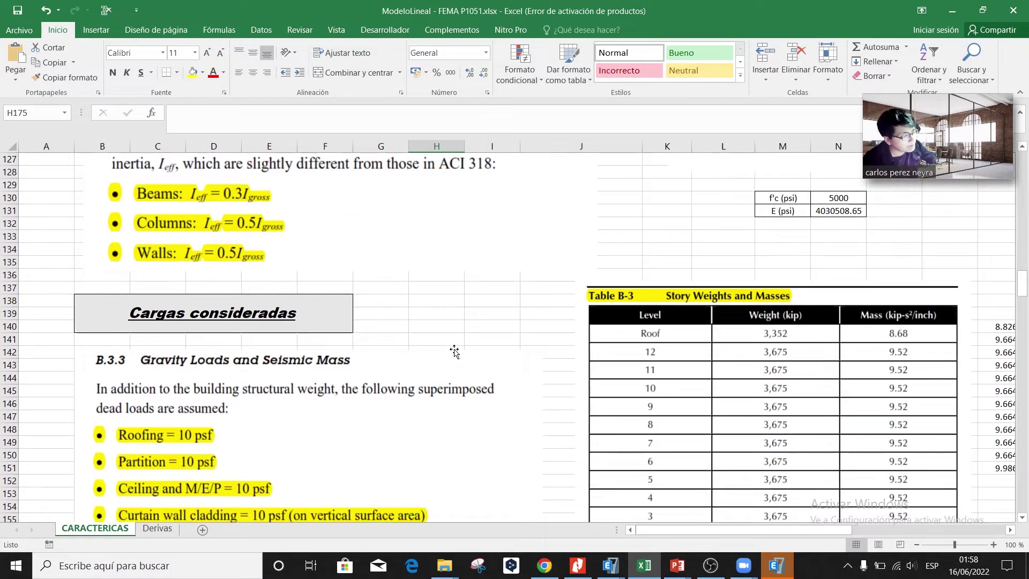
{"action": "scroll", "coordinate": [454, 351], "scroll_direction": "down", "scroll_amount": 5}
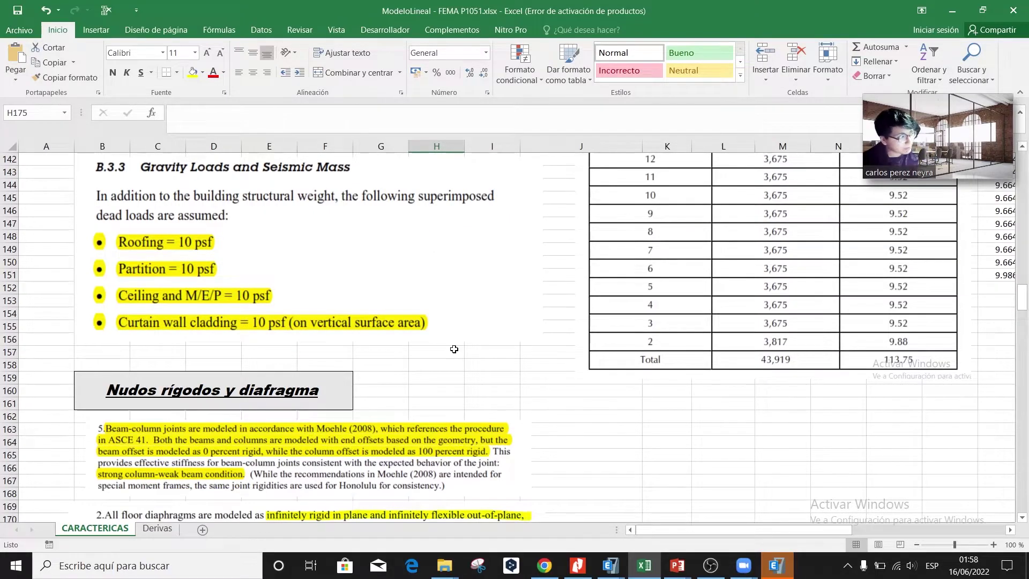
{"action": "key", "text": "alt+Tab"}
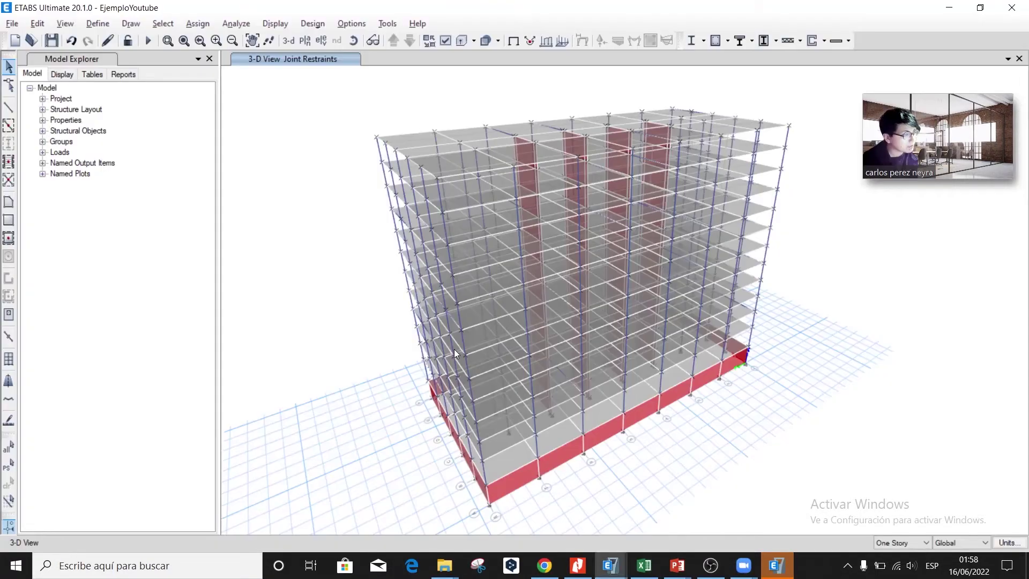
- Modify mass source MsSrc1 to use only specified load patterns, adding the Dead pattern with a multiplier of 1
{"action": "left_click", "coordinate": [91, 26]}
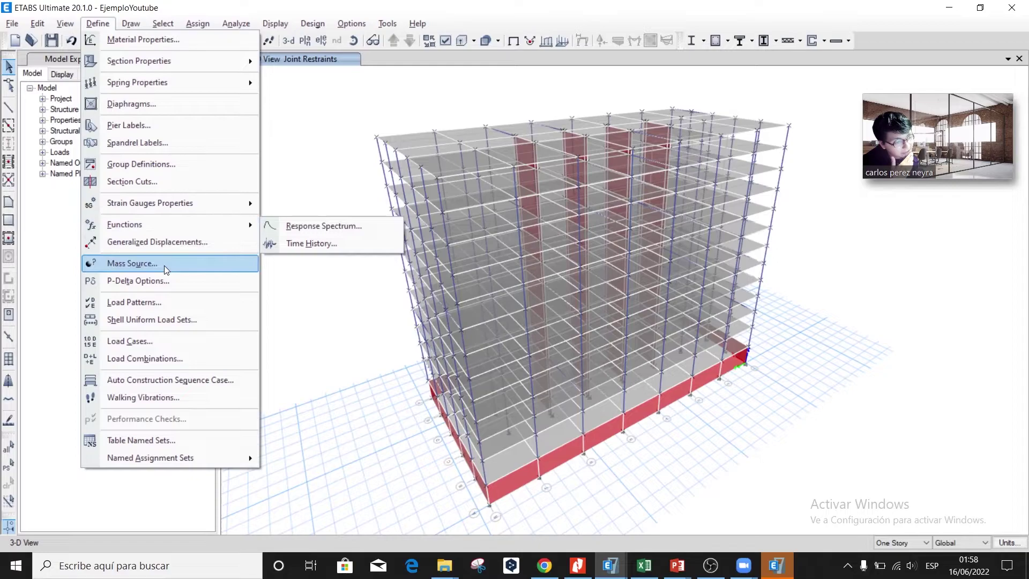
{"action": "left_click", "coordinate": [164, 265]}
{"action": "left_click", "coordinate": [557, 258]}
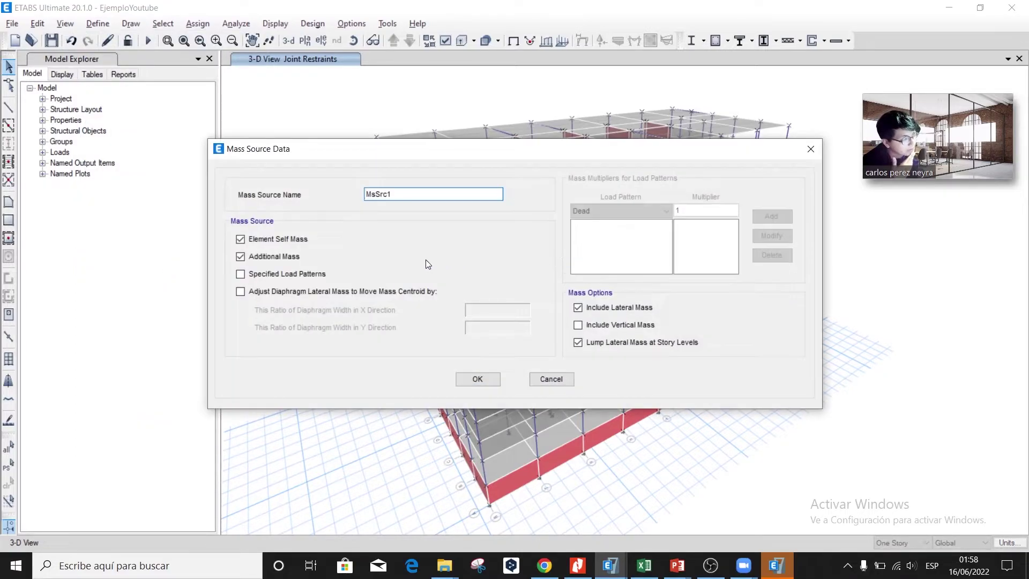
{"action": "left_click", "coordinate": [240, 274]}
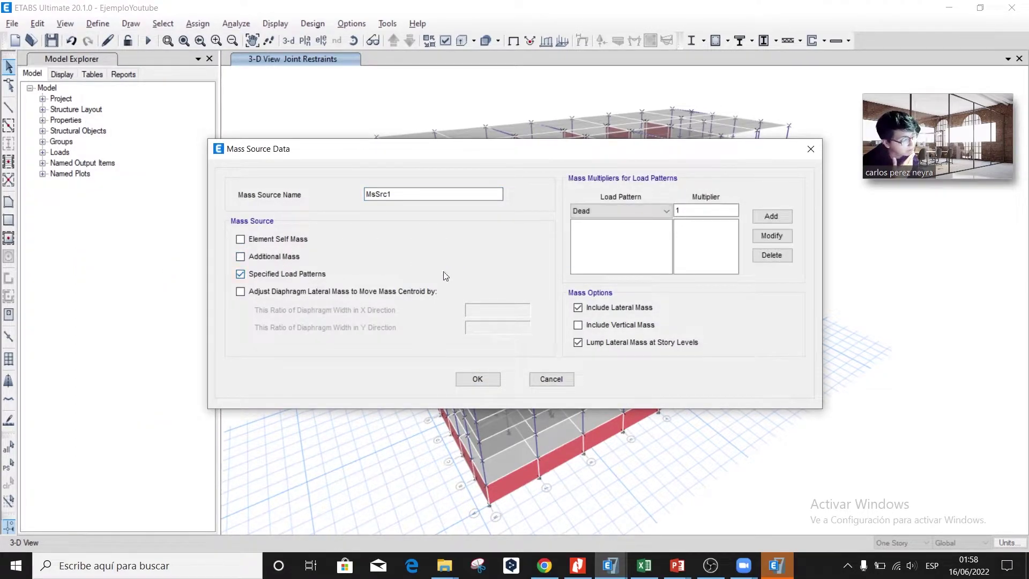
{"action": "left_click", "coordinate": [764, 220]}
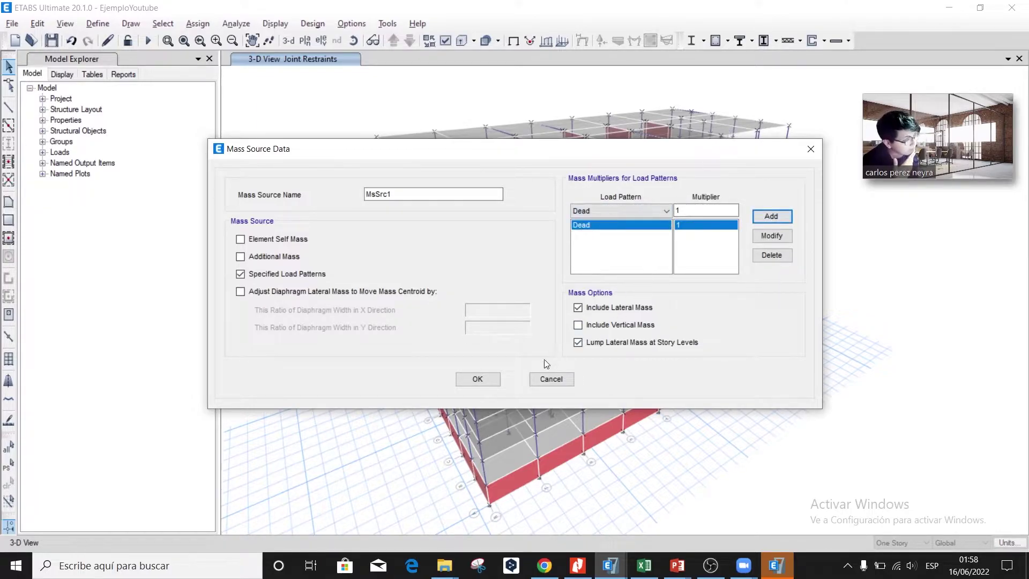
{"action": "left_click", "coordinate": [476, 379]}
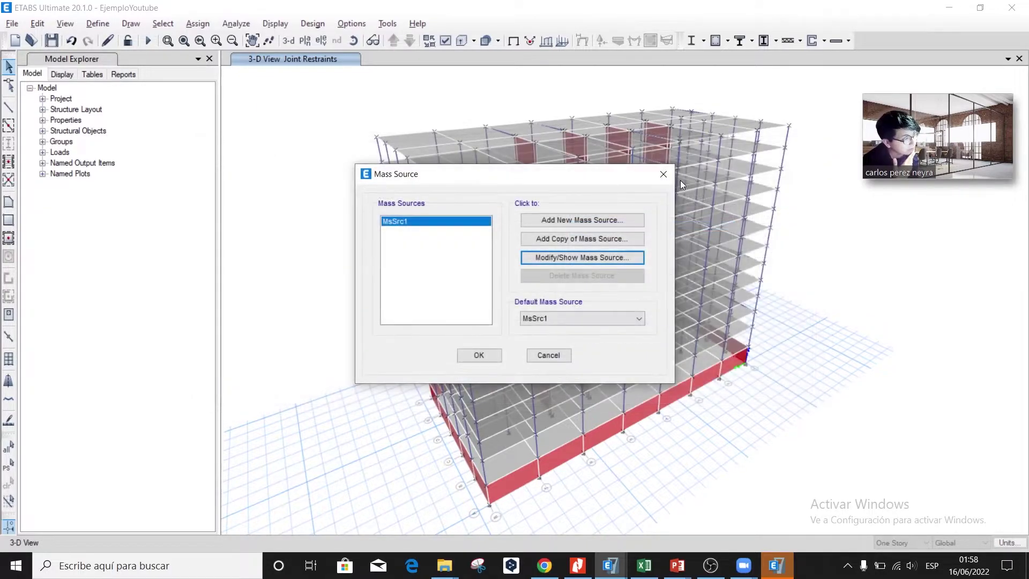
{"action": "left_click", "coordinate": [498, 355]}
- Set the maximum number of modes of the Modal load case to 36
{"action": "left_click", "coordinate": [97, 23]}
{"action": "left_click", "coordinate": [131, 341]}
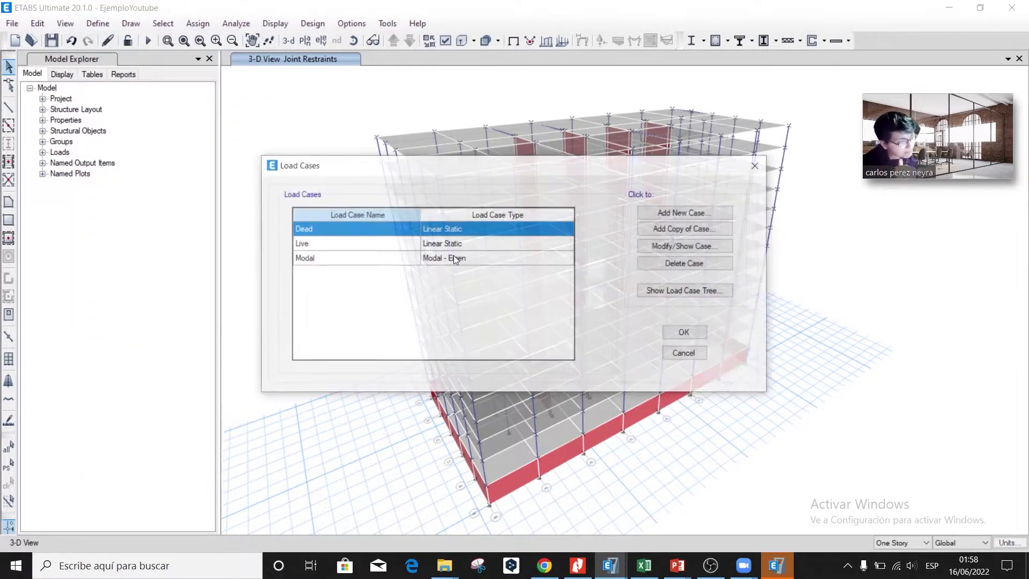
{"action": "left_click", "coordinate": [453, 258]}
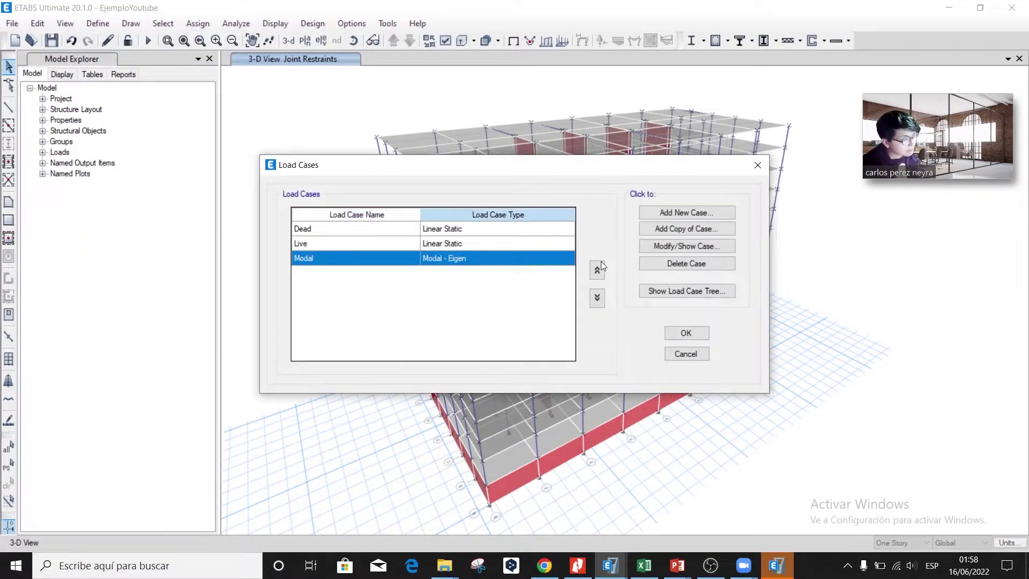
{"action": "left_click", "coordinate": [673, 246]}
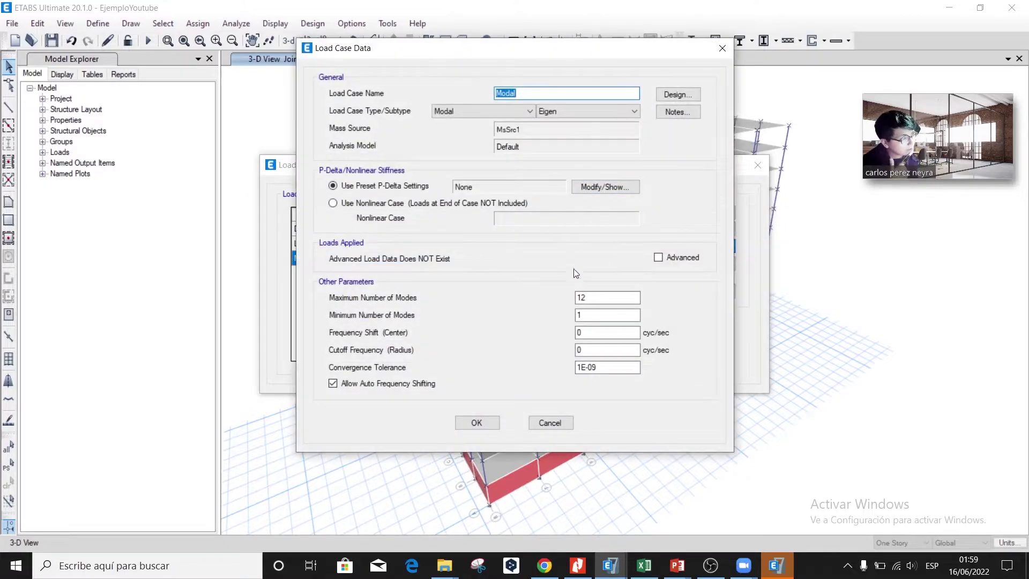
{"action": "double_click", "coordinate": [584, 297]}
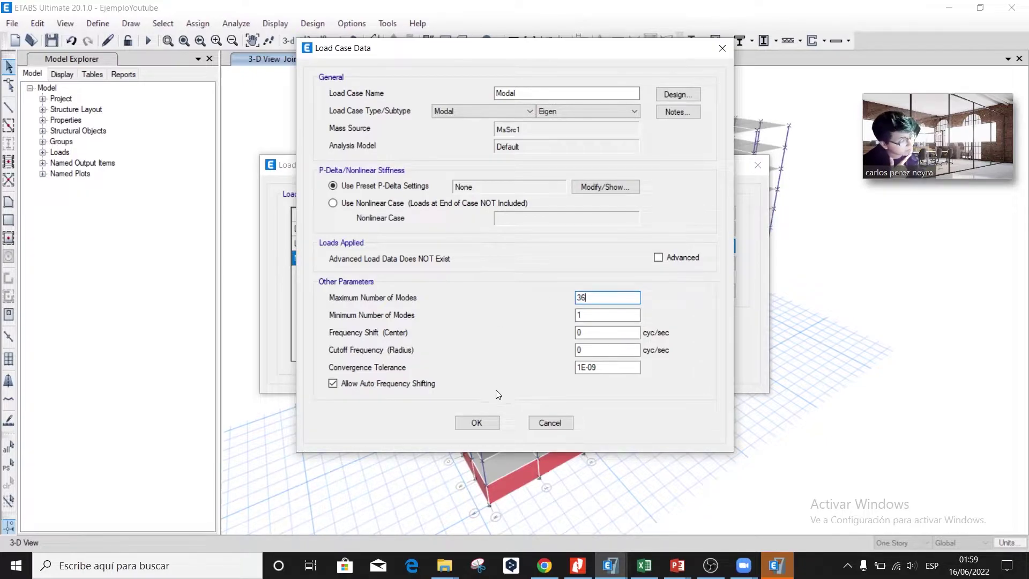
{"action": "left_click", "coordinate": [471, 422]}
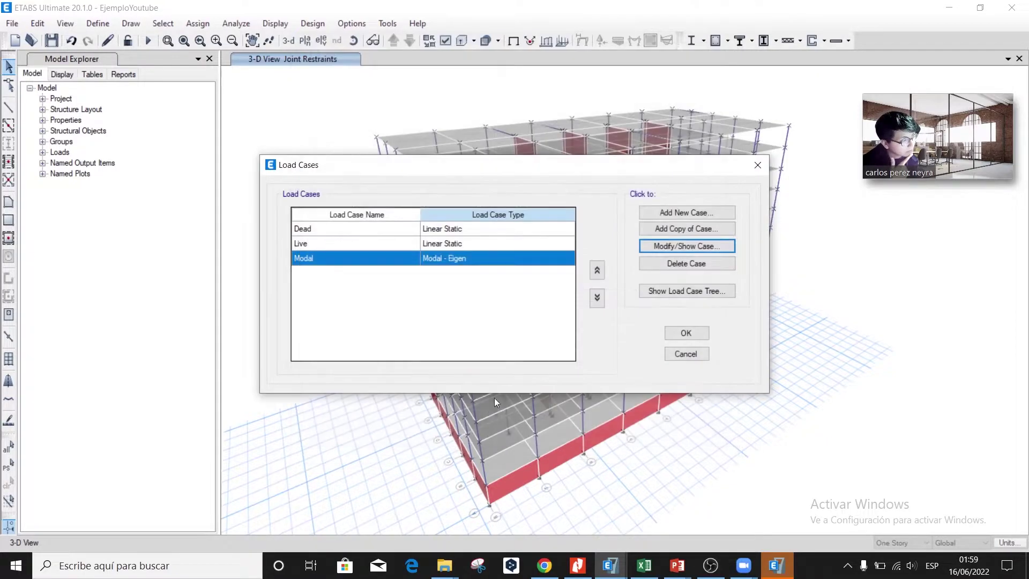
{"action": "left_click", "coordinate": [687, 333]}
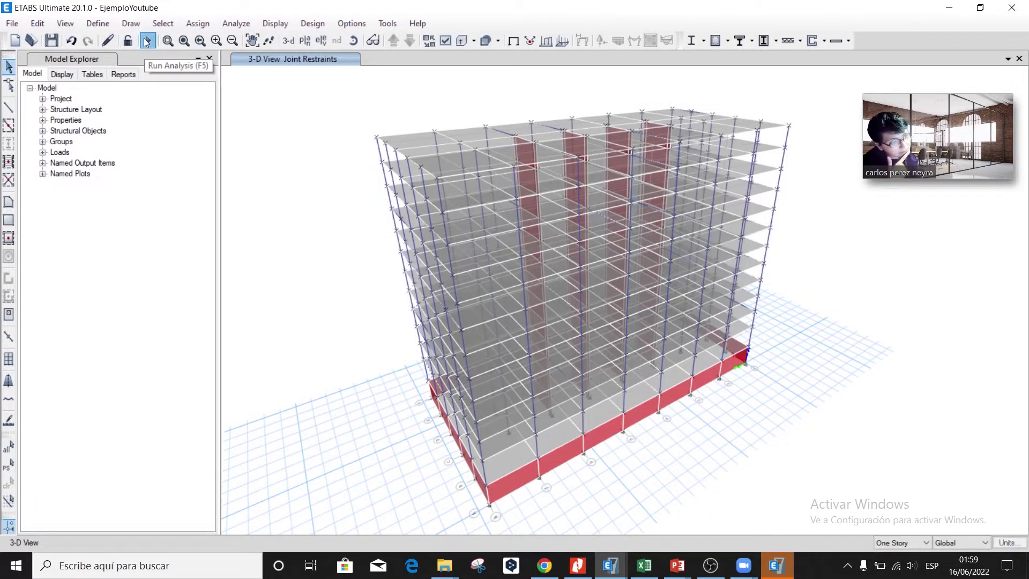
- Save the model as EjemploYoutube.EDB over the existing file and run the analysis
{"action": "key", "text": "ctrl+shift+s"}
{"action": "key", "text": "Return"}
{"action": "key", "text": "Left"}
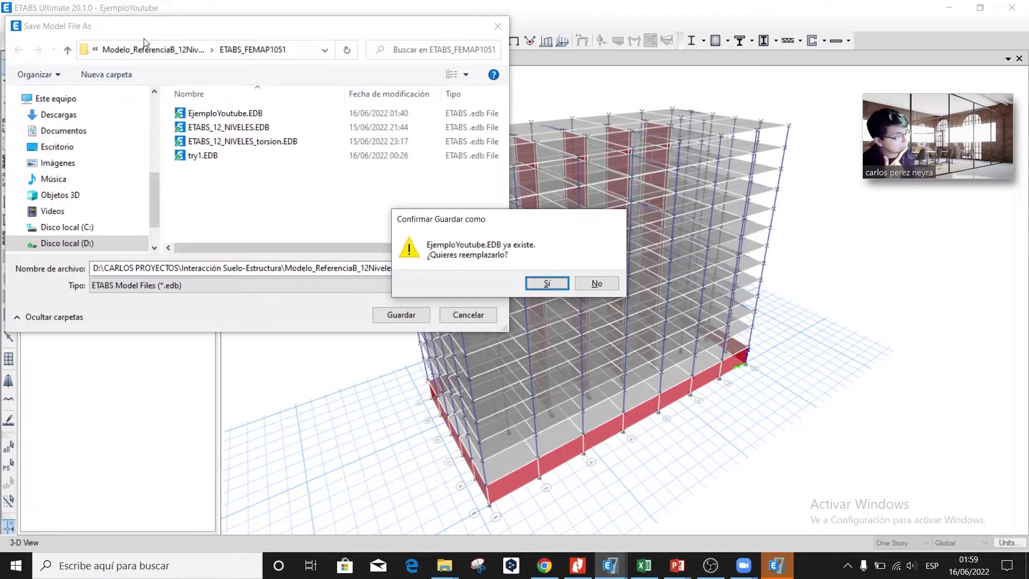
{"action": "key", "text": "Return"}
{"action": "left_click", "coordinate": [146, 42]}
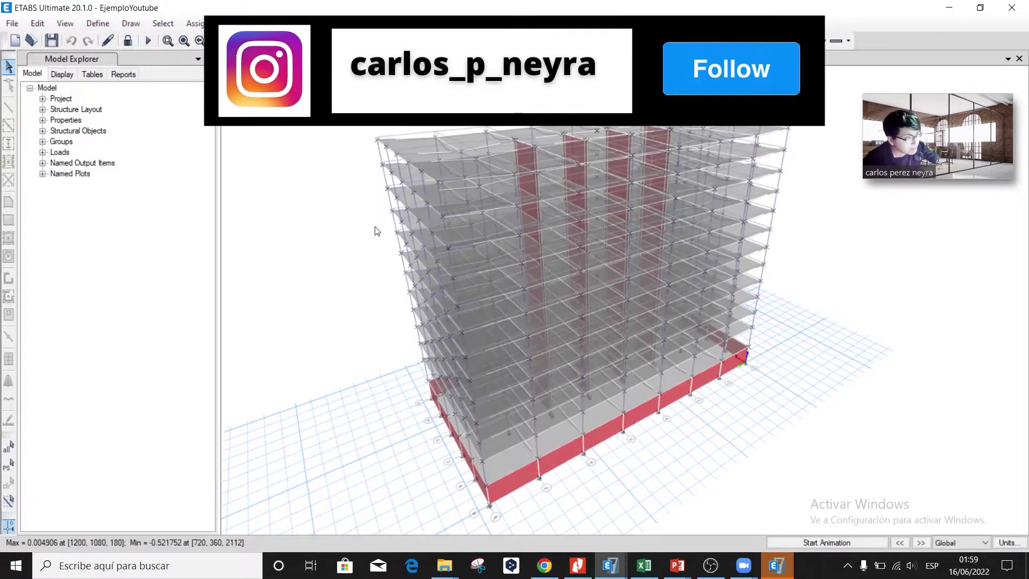
- Show the analysis messages to check the run for errors and warnings
{"action": "left_click", "coordinate": [237, 23]}
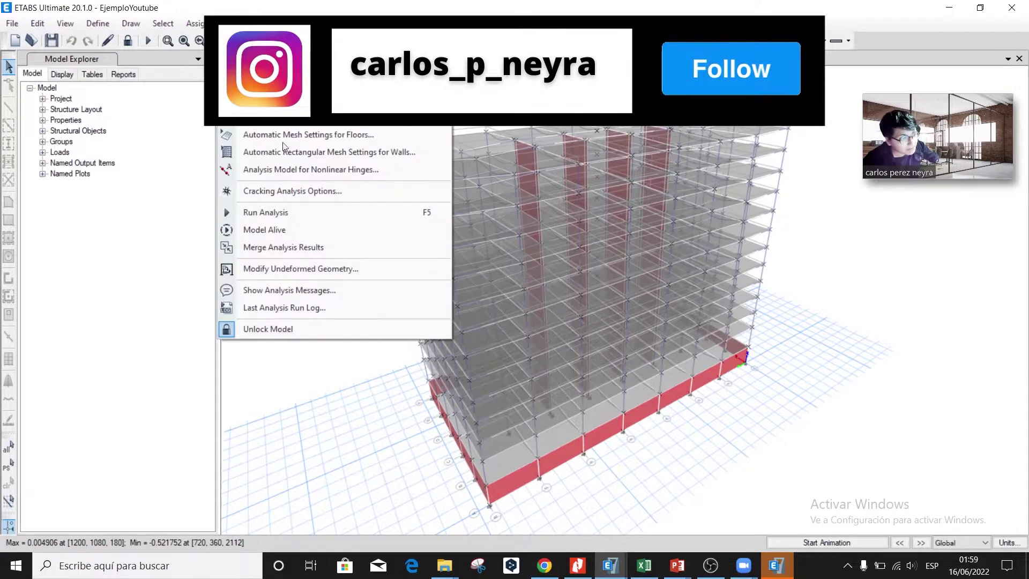
{"action": "left_click", "coordinate": [290, 289]}
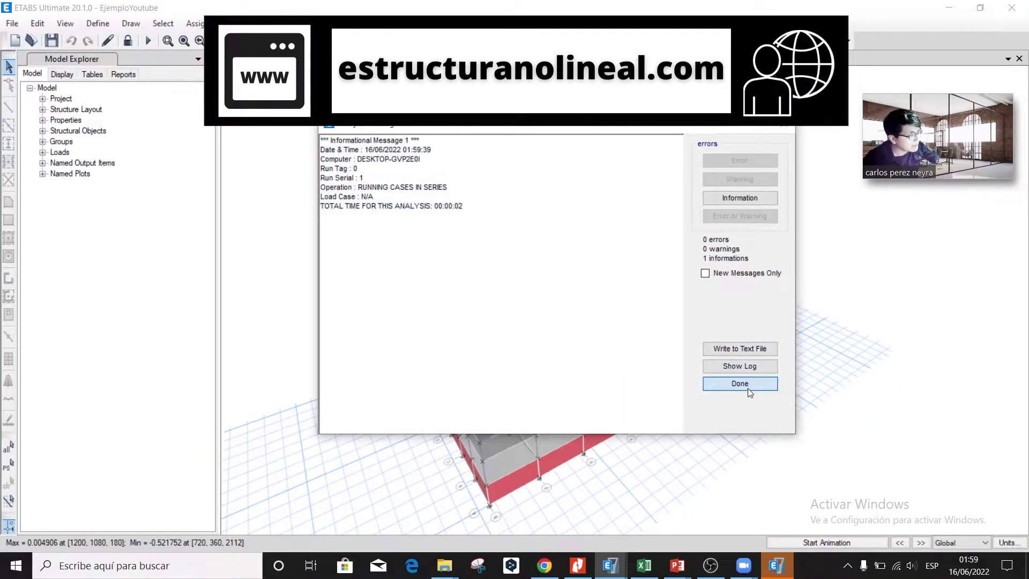
- Close the analysis messages and review the run status of the load cases without changing anything
{"action": "left_click", "coordinate": [740, 399]}
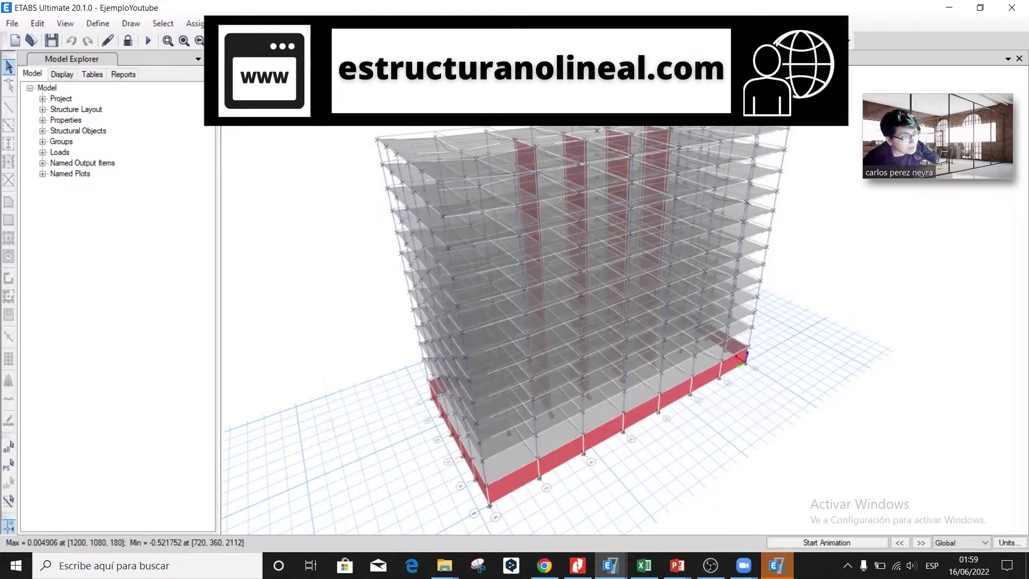
{"action": "left_click", "coordinate": [236, 23]}
{"action": "left_click", "coordinate": [277, 78]}
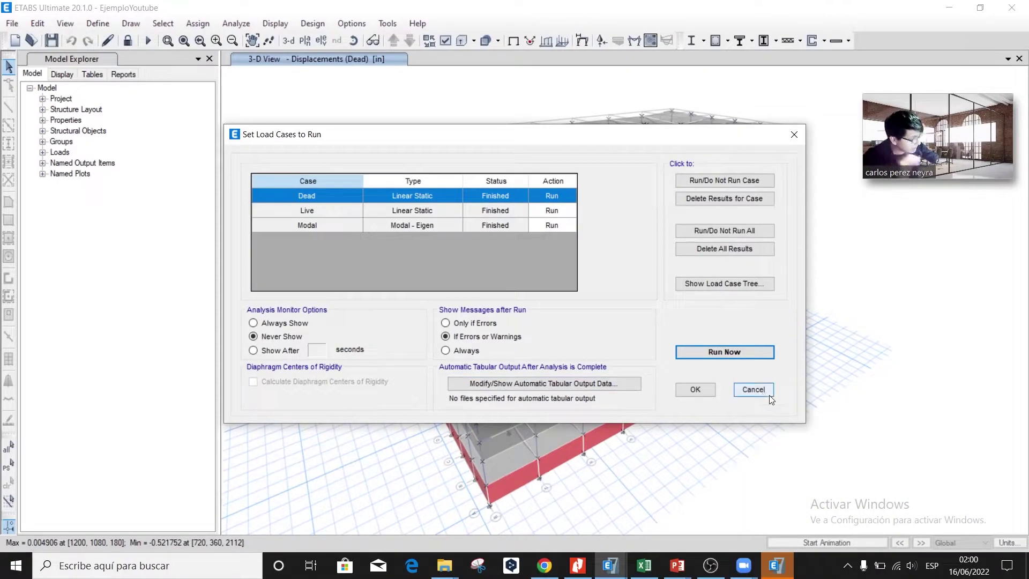
{"action": "left_click", "coordinate": [750, 391]}
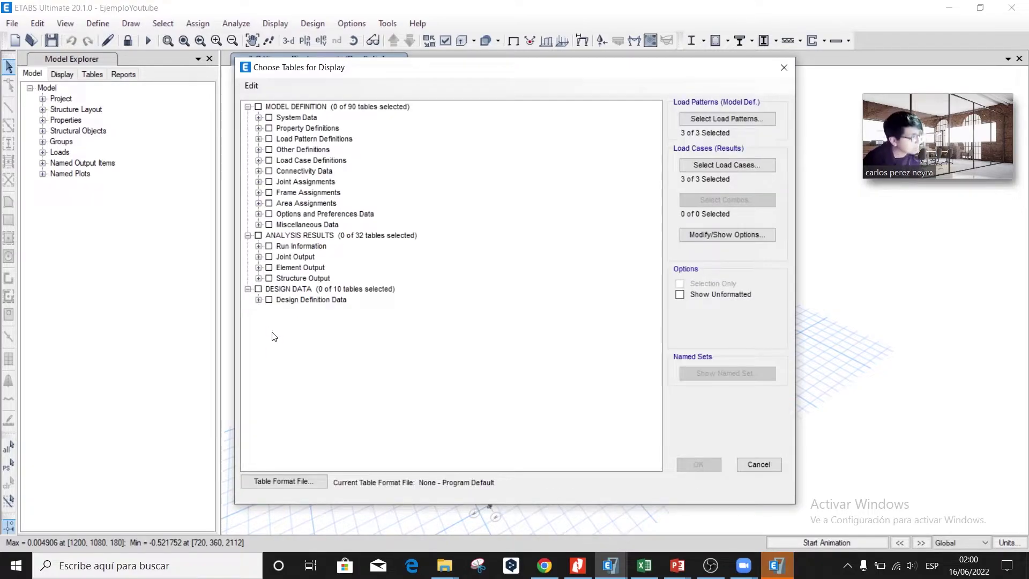
- Display the Centers Of Mass And Rigidity and Modal Participating Mass Ratios tables and look through the story mass and rigidity columns
{"action": "left_click", "coordinate": [259, 278]}
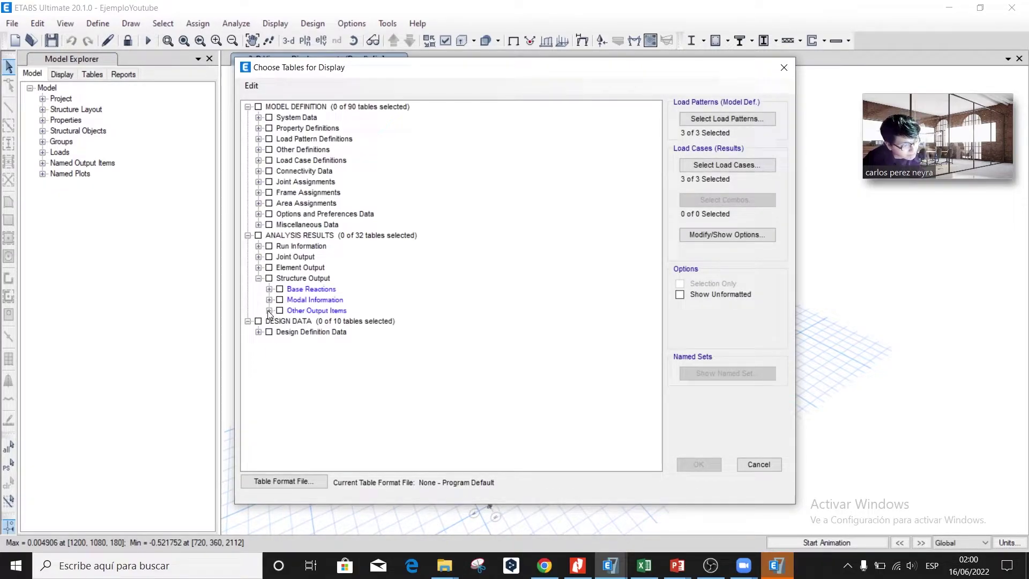
{"action": "left_click", "coordinate": [270, 310]}
{"action": "left_click", "coordinate": [290, 320]}
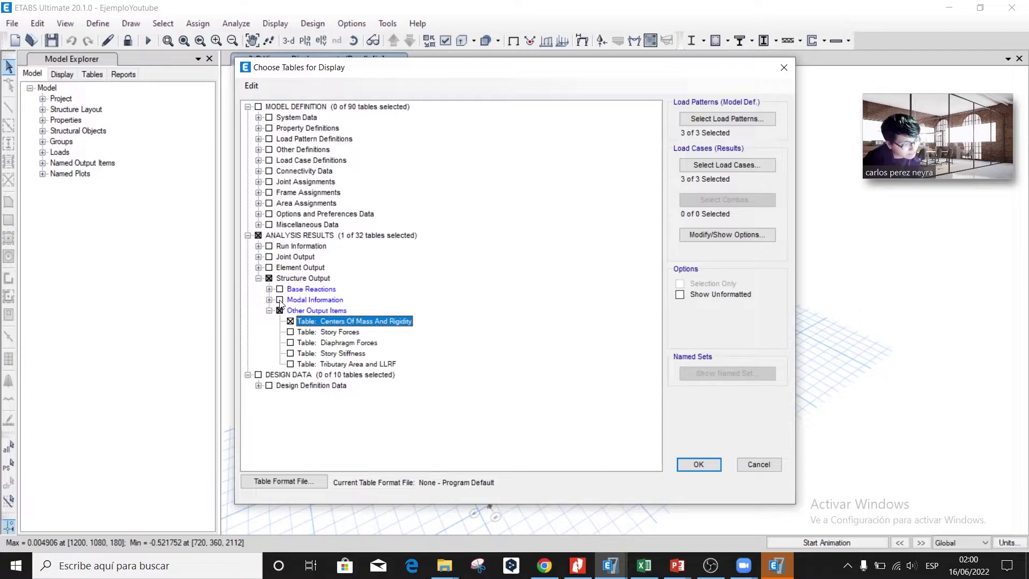
{"action": "left_click", "coordinate": [270, 300]}
{"action": "left_click", "coordinate": [290, 322]}
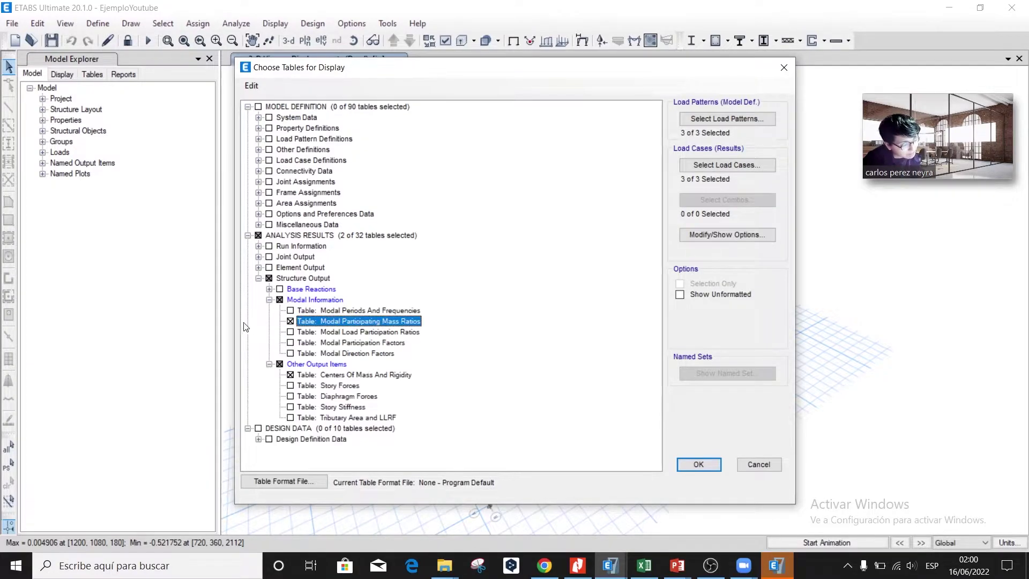
{"action": "left_click", "coordinate": [698, 464]}
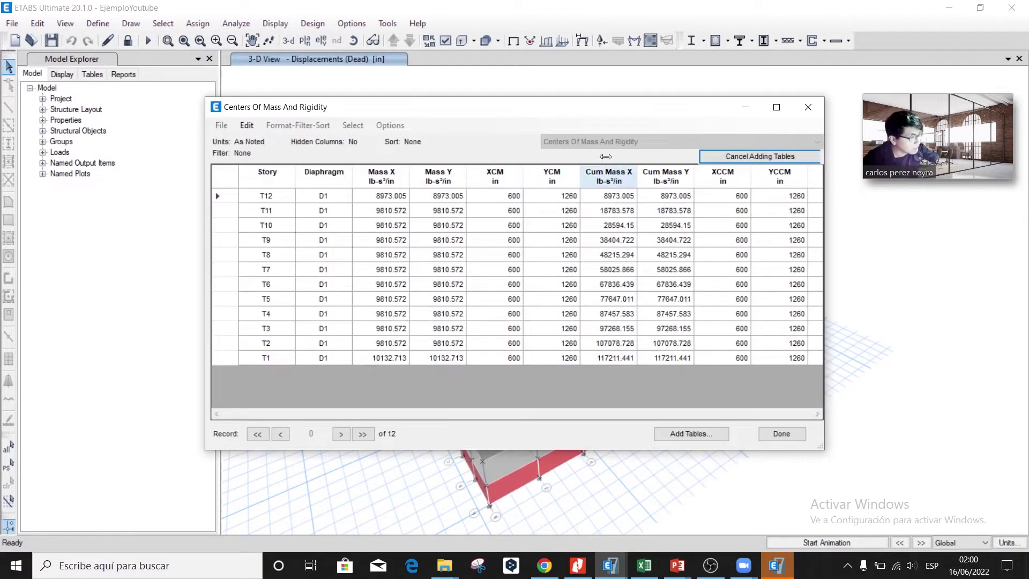
{"action": "left_click_drag", "start_coordinate": [568, 411], "coordinate": [683, 411]}
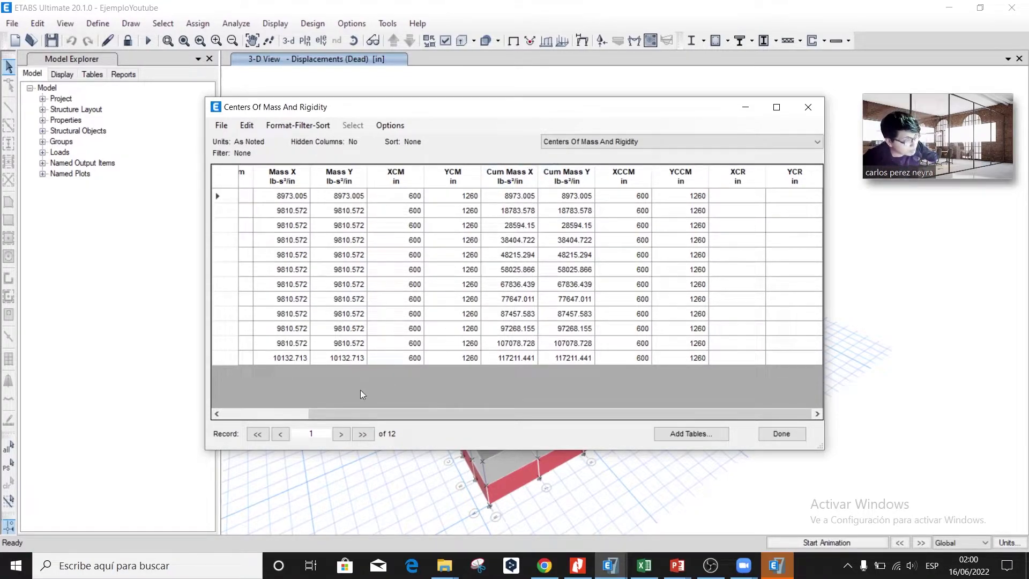
{"action": "left_click", "coordinate": [276, 411]}
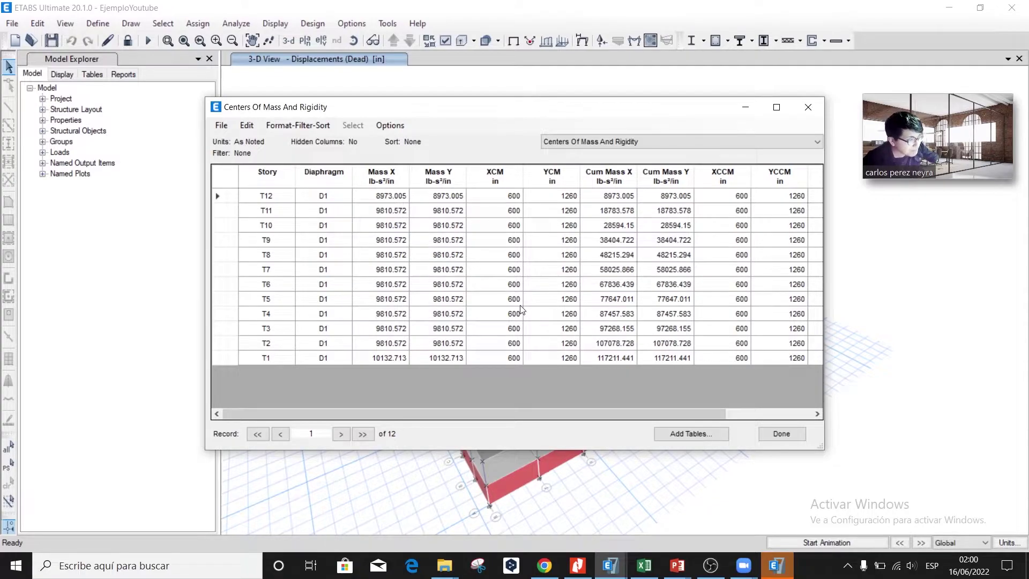
- Switch to the ModeloLineal - FEMA P1051 workbook in Excel and clear the old mass values in column Q beside Table B-3
{"action": "key", "text": "alt+Tab"}
{"action": "scroll", "coordinate": [747, 434], "scroll_direction": "up", "scroll_amount": 7}
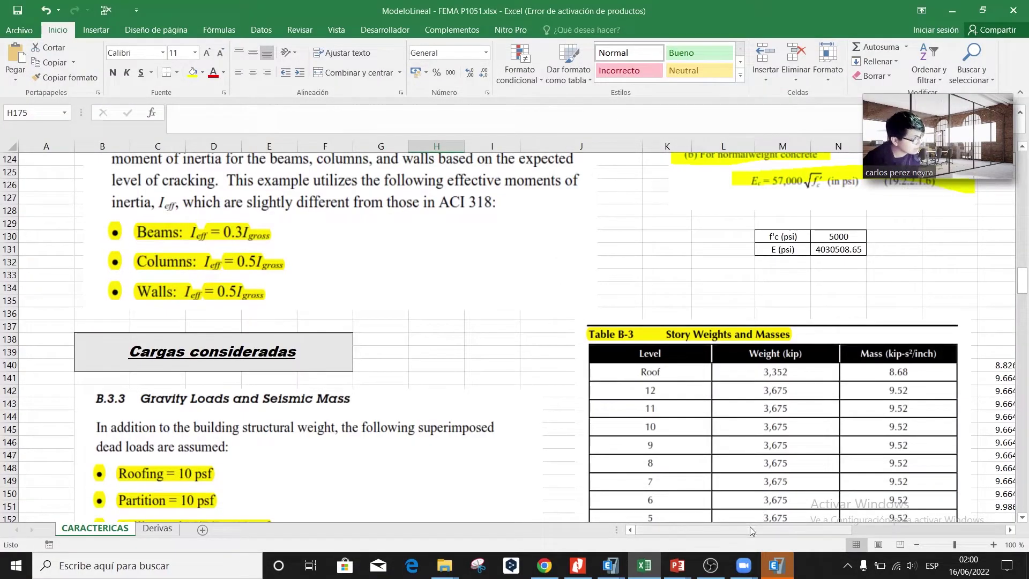
{"action": "left_click_drag", "start_coordinate": [750, 530], "coordinate": [813, 530]}
{"action": "scroll", "coordinate": [750, 279], "scroll_direction": "down", "scroll_amount": 2}
{"action": "left_click_drag", "start_coordinate": [750, 274], "coordinate": [744, 464]}
{"action": "key", "text": "Delete"}
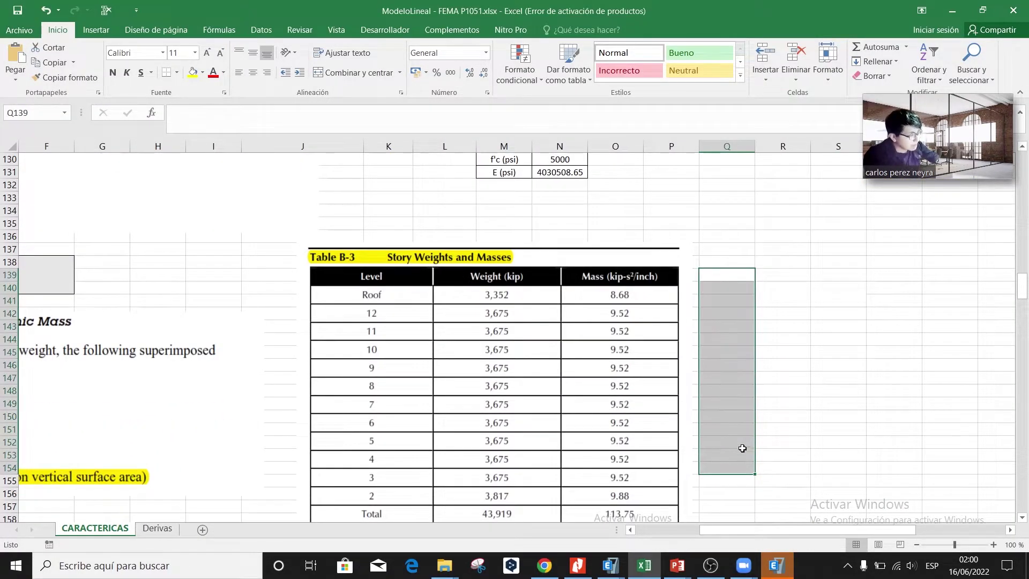
- Compare the mass units of Table B-3 in the workbook with those of the Centers Of Mass And Rigidity table in ETABS
{"action": "scroll", "coordinate": [673, 329], "scroll_direction": "down", "scroll_amount": 2}
{"action": "scroll", "coordinate": [608, 271], "scroll_direction": "up", "scroll_amount": 1}
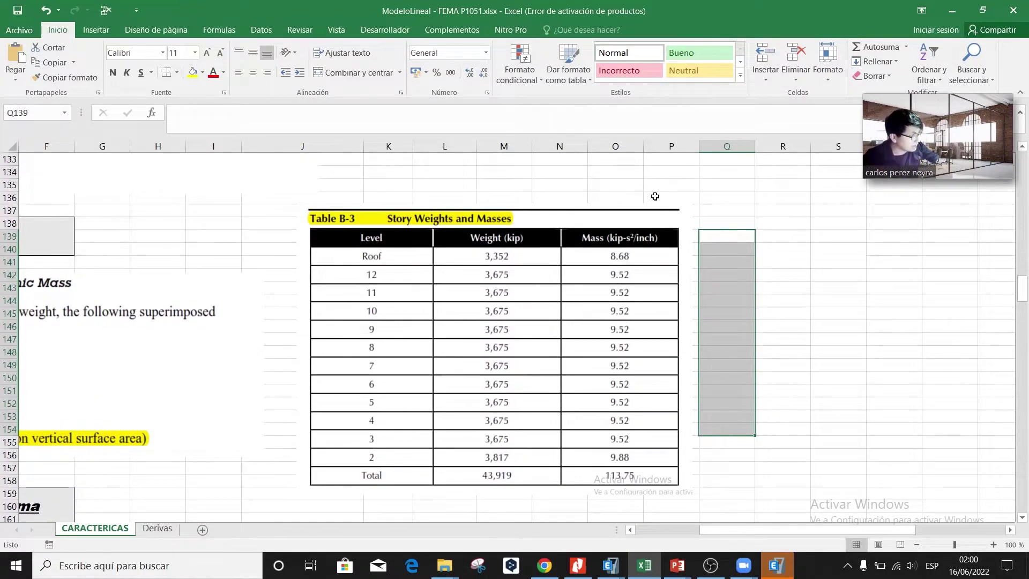
{"action": "left_click", "coordinate": [717, 283]}
{"action": "key", "text": "alt+Tab"}
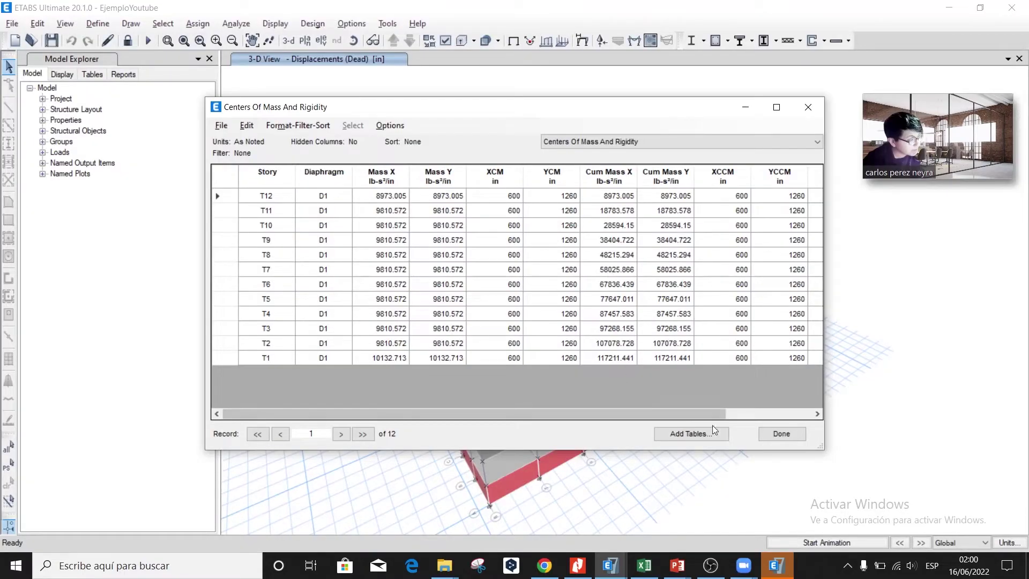
{"action": "key", "text": "alt+Tab"}
{"action": "key", "text": "alt+Tab"}
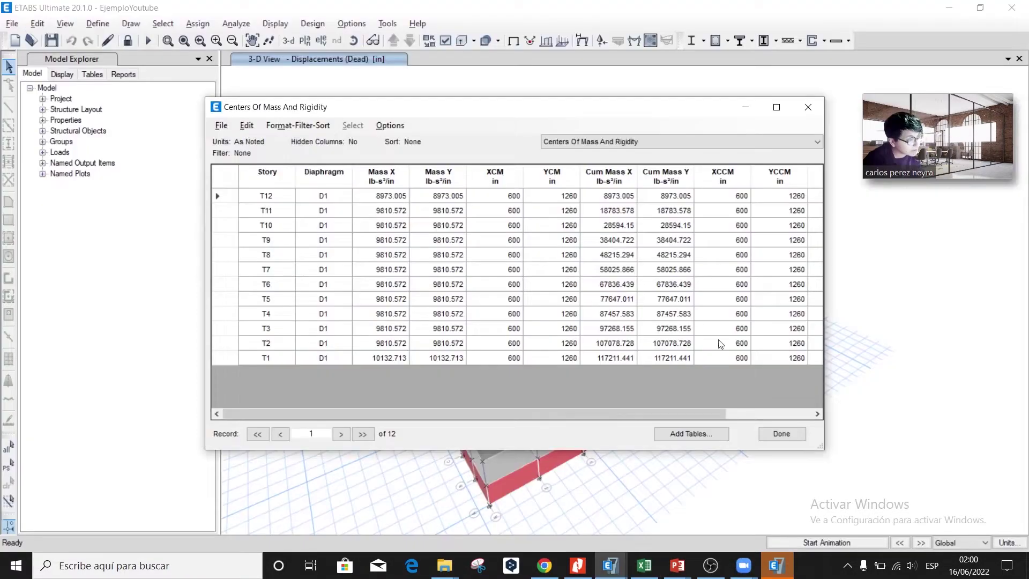
- Close the results table and set the model's consistent units to inches for length and kip for force
{"action": "left_click", "coordinate": [780, 432]}
{"action": "left_click", "coordinate": [1008, 543]}
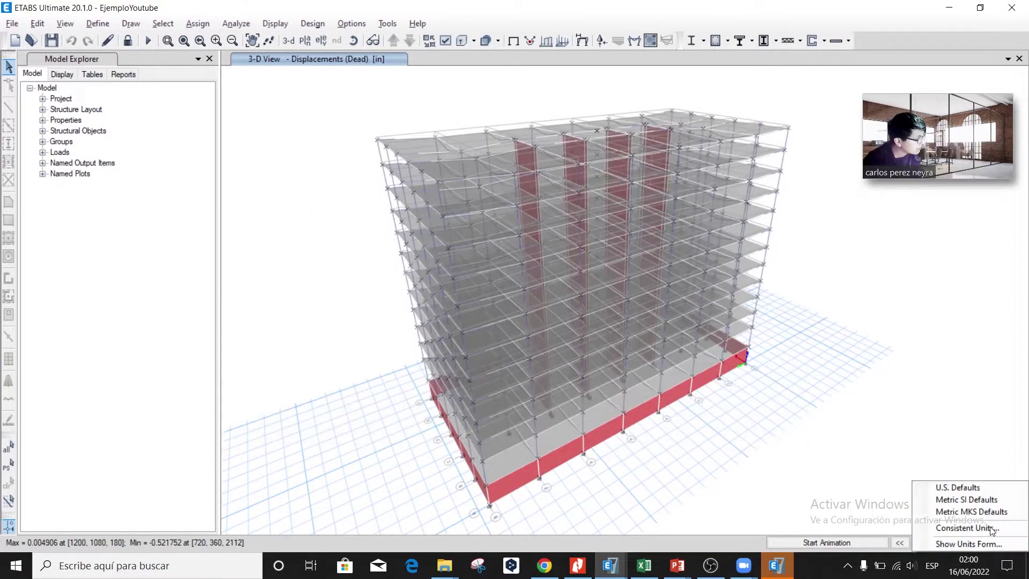
{"action": "left_click", "coordinate": [992, 530]}
{"action": "left_click", "coordinate": [517, 159]}
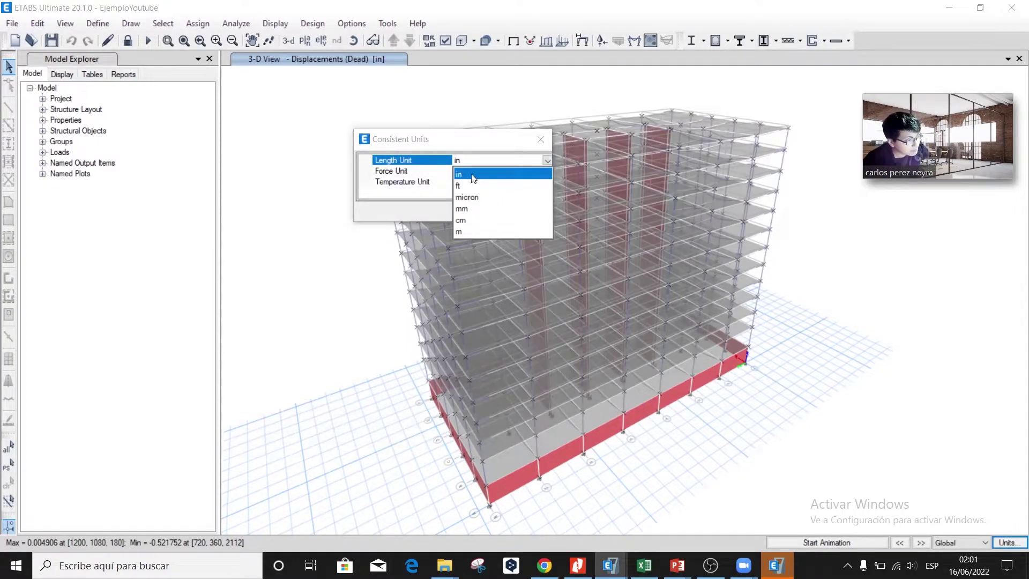
{"action": "left_click", "coordinate": [474, 178]}
{"action": "left_click", "coordinate": [548, 169]}
{"action": "left_click", "coordinate": [478, 202]}
{"action": "left_click", "coordinate": [482, 210]}
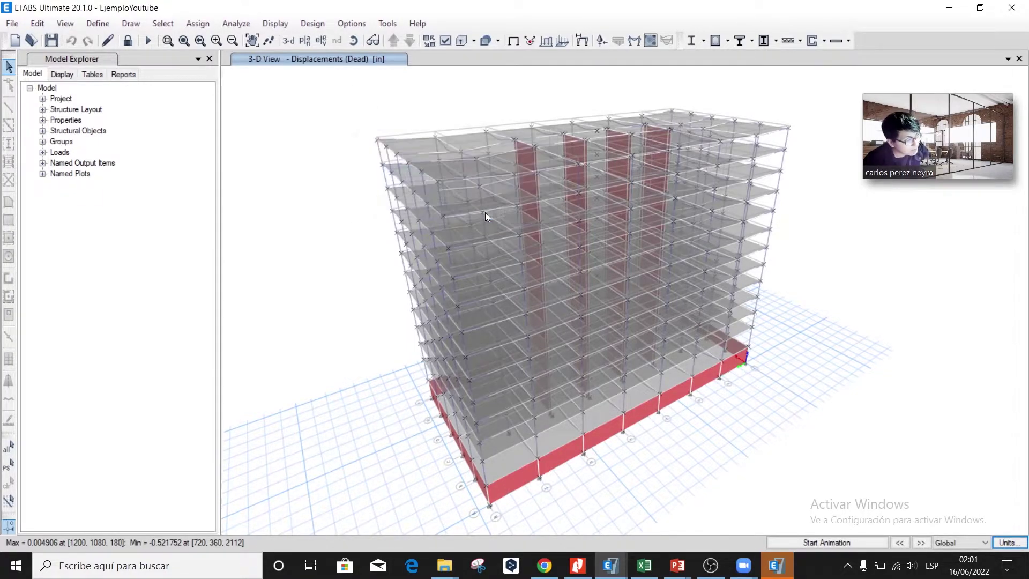
- Redisplay the Centers Of Mass And Rigidity and Modal Participating Mass Ratios tables in the current units
{"action": "key", "text": "ctrl+t"}
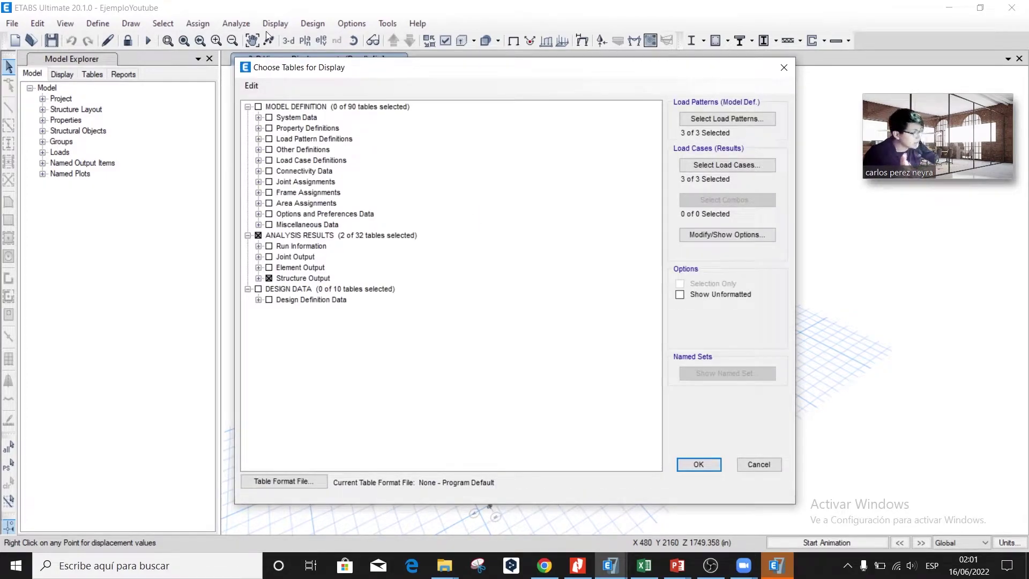
{"action": "left_click", "coordinate": [258, 278]}
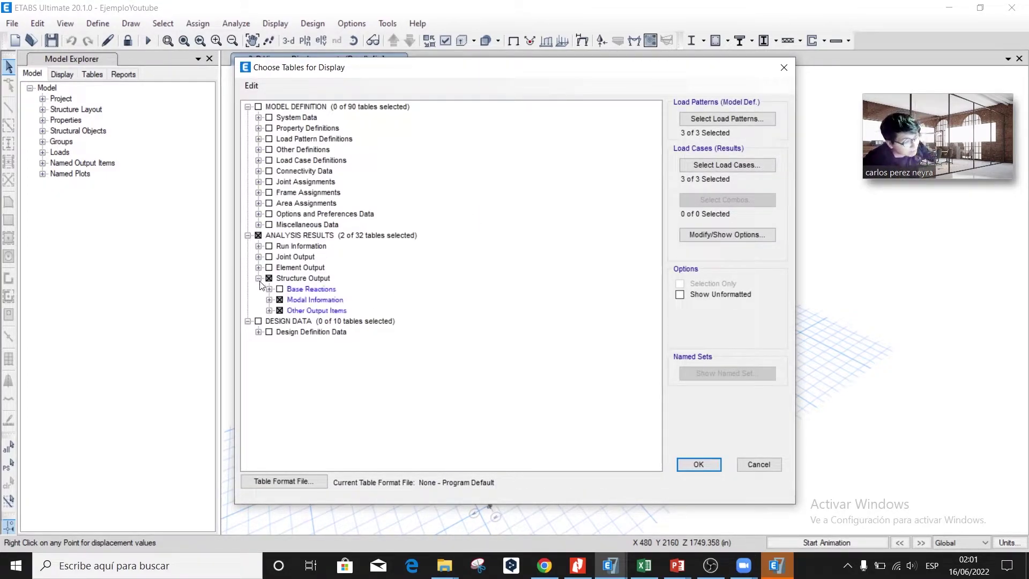
{"action": "left_click", "coordinate": [269, 310]}
{"action": "left_click", "coordinate": [269, 300]}
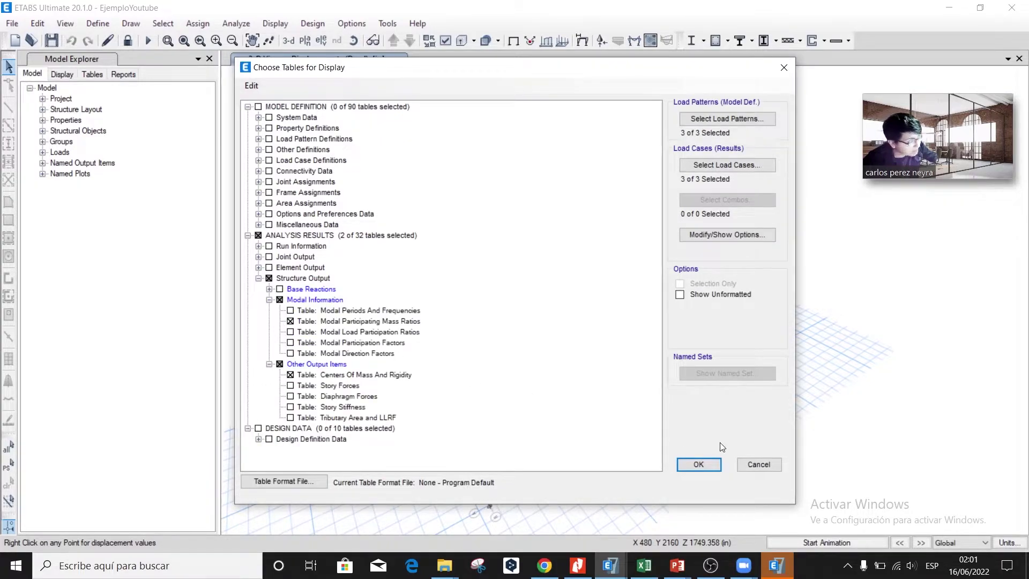
{"action": "left_click", "coordinate": [698, 464]}
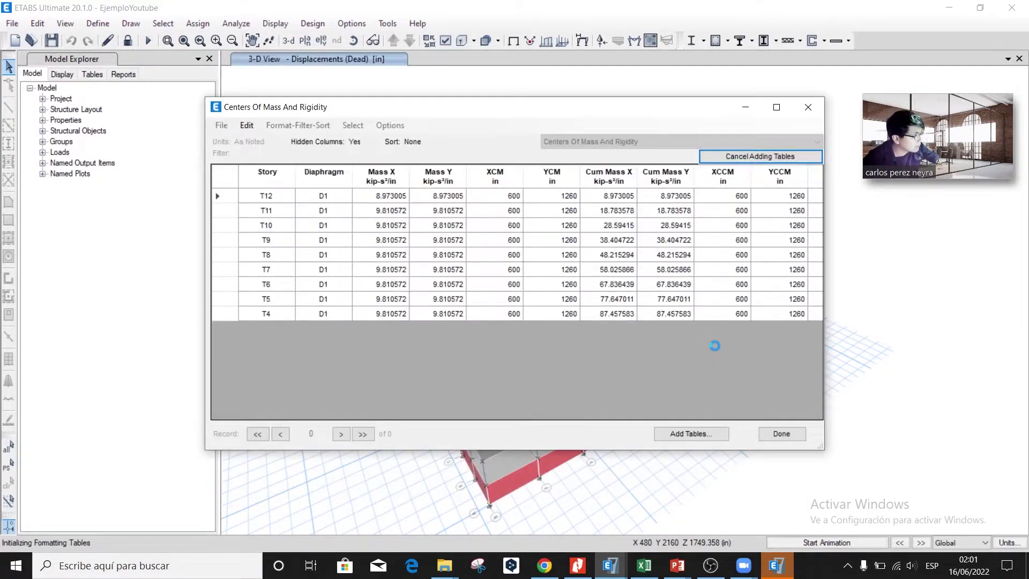
- Copy the Mass X values of stories T12 to T1 into the Excel workbook from cell Q140 down and compare them with Table B-3
{"action": "left_click_drag", "start_coordinate": [391, 196], "coordinate": [394, 362]}
{"action": "key", "text": "ctrl+c"}
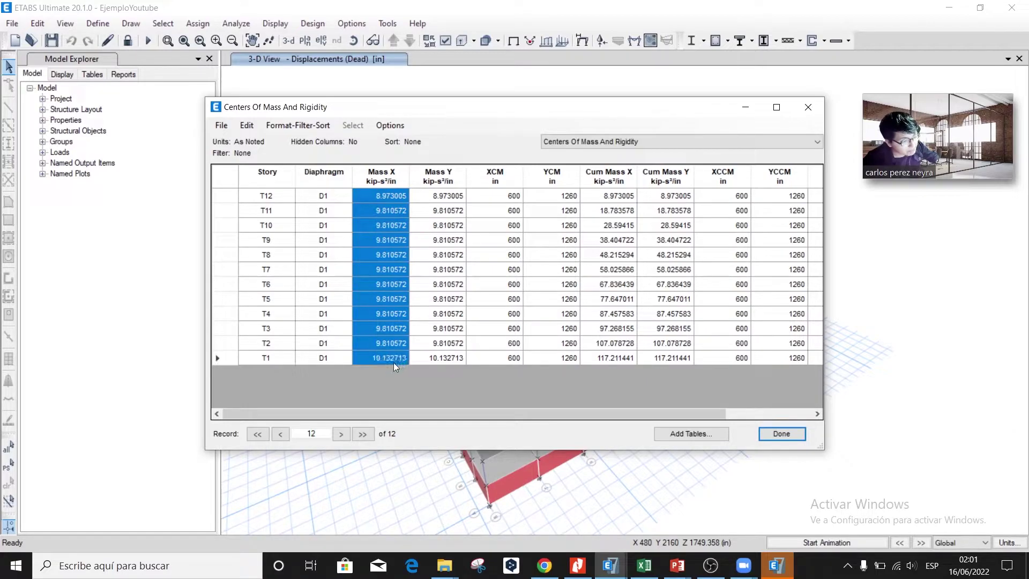
{"action": "key", "text": "alt+Tab"}
{"action": "left_click", "coordinate": [741, 254]}
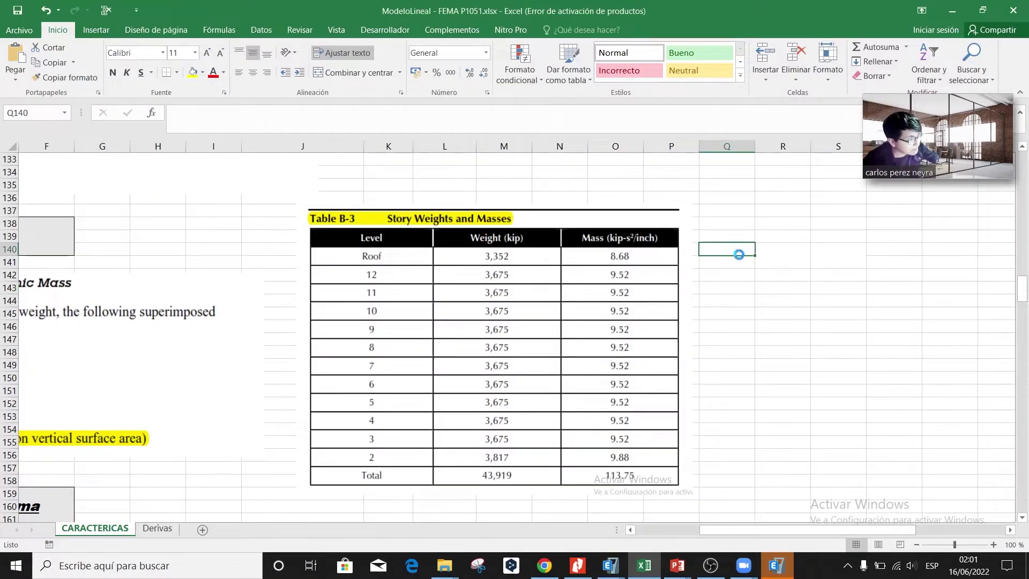
{"action": "key", "text": "ctrl+v"}
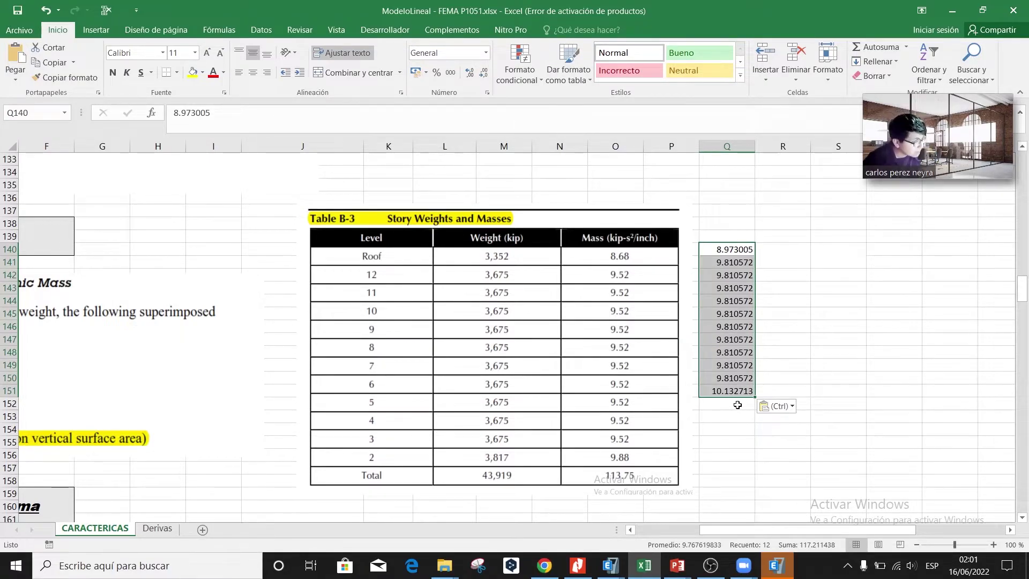
{"action": "left_click", "coordinate": [729, 254]}
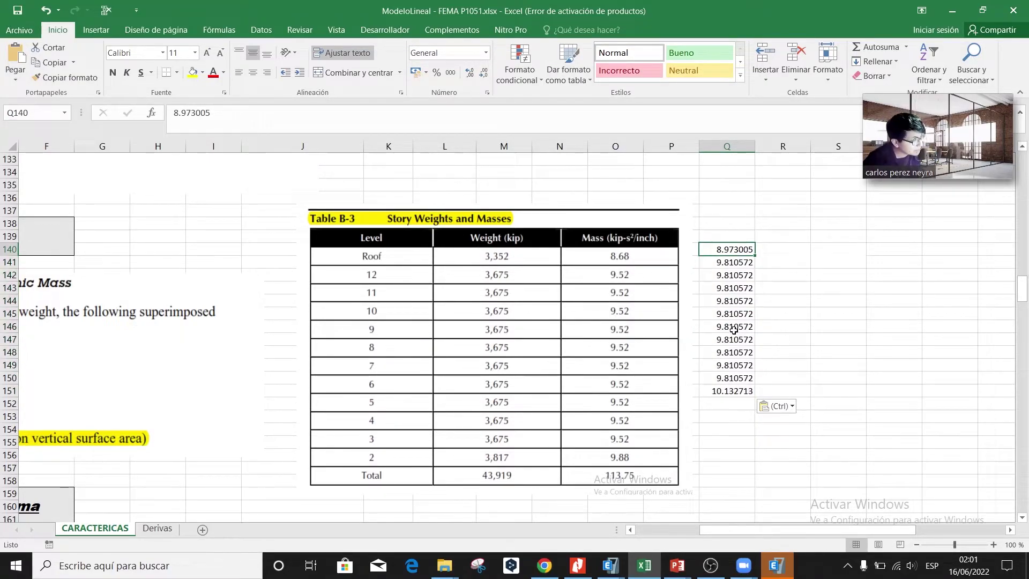
{"action": "left_click_drag", "start_coordinate": [728, 264], "coordinate": [741, 378]}
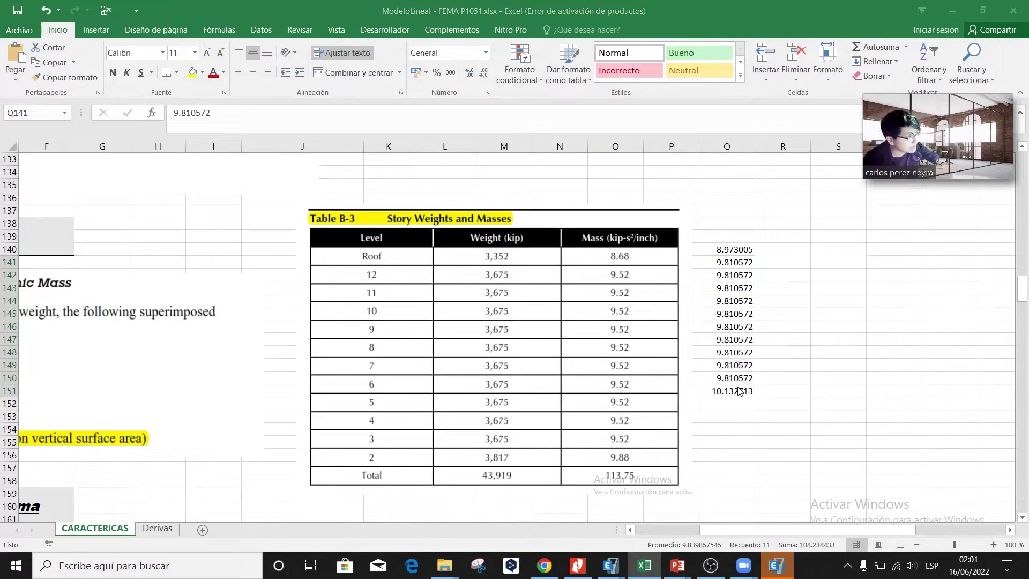
- Switch back to ETABS, reopen the selected results tables and show Modal Participating Mass Ratios
{"action": "key", "text": "alt+Tab"}
{"action": "left_click", "coordinate": [781, 434]}
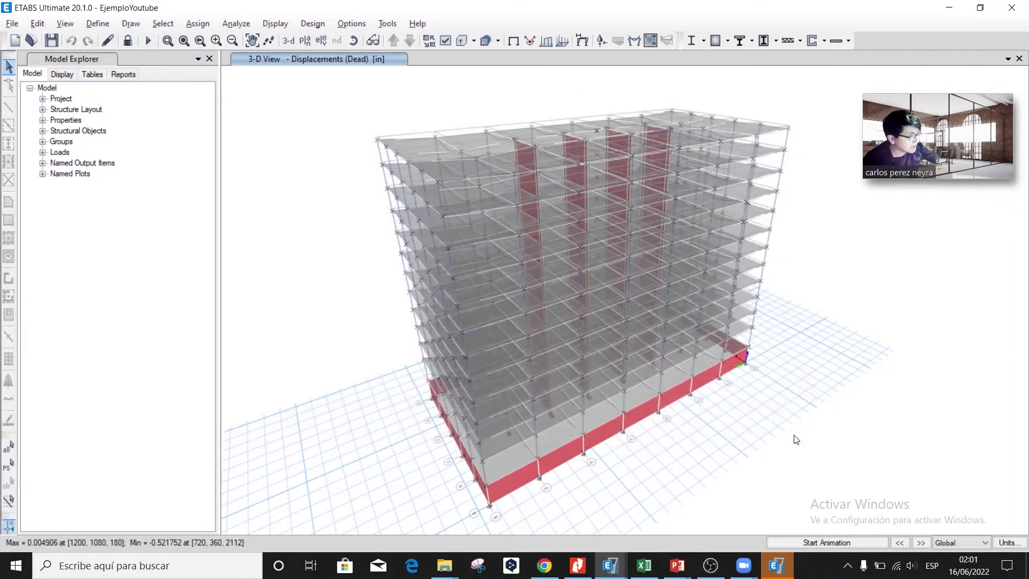
{"action": "key", "text": "ctrl+t"}
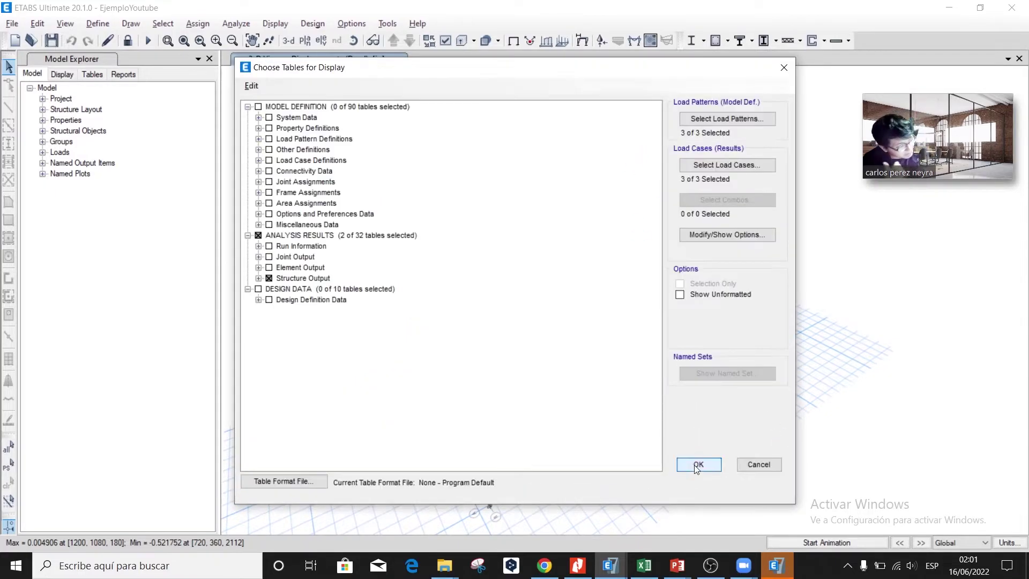
{"action": "left_click", "coordinate": [696, 463]}
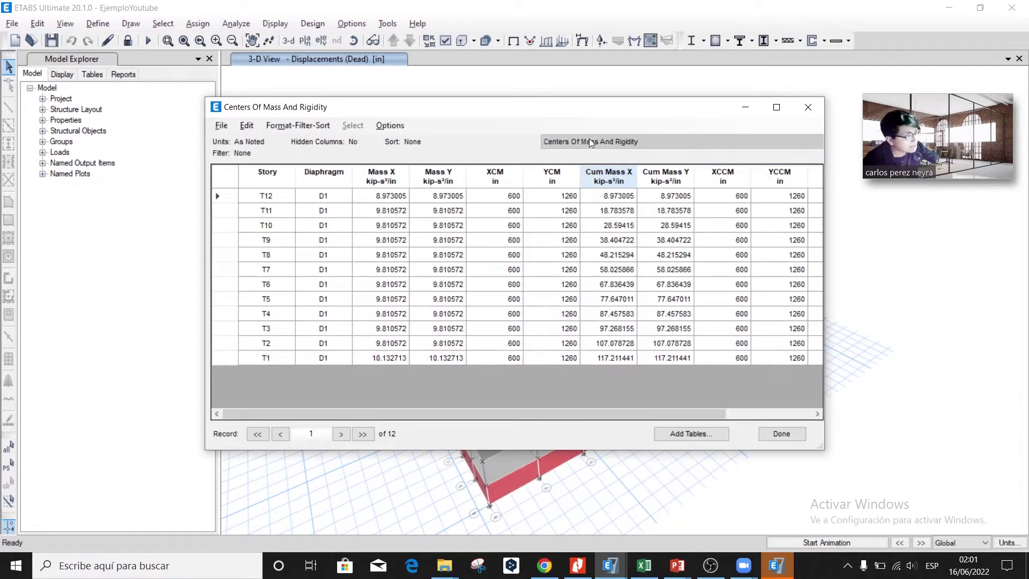
{"action": "left_click", "coordinate": [589, 140]}
{"action": "left_click", "coordinate": [574, 155]}
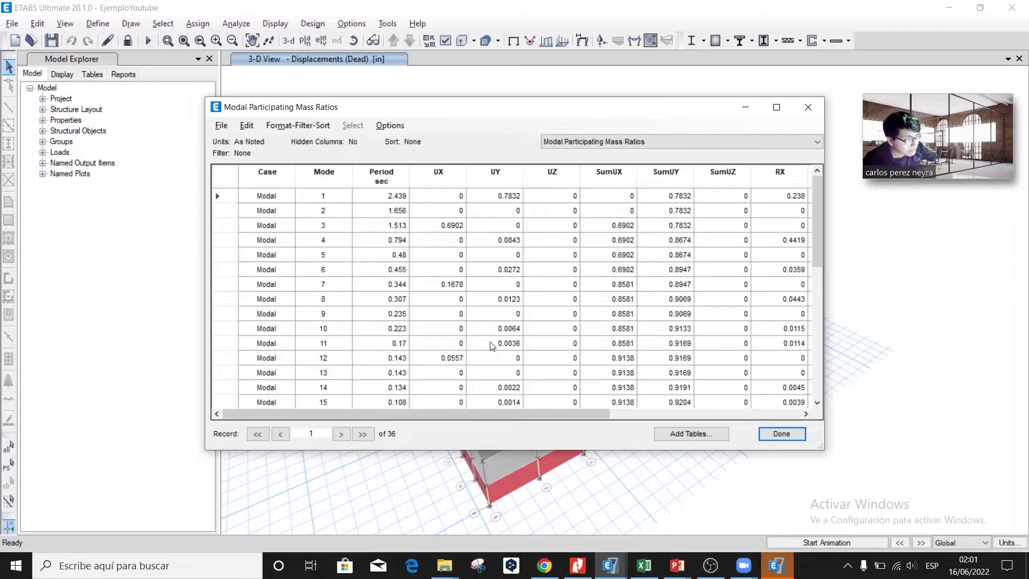
- Capture the first rows of the modal table with the Snipping Tool (Herramienta Recortes) and highlight mode 1's period and UY ratio
{"action": "left_click", "coordinate": [477, 566]}
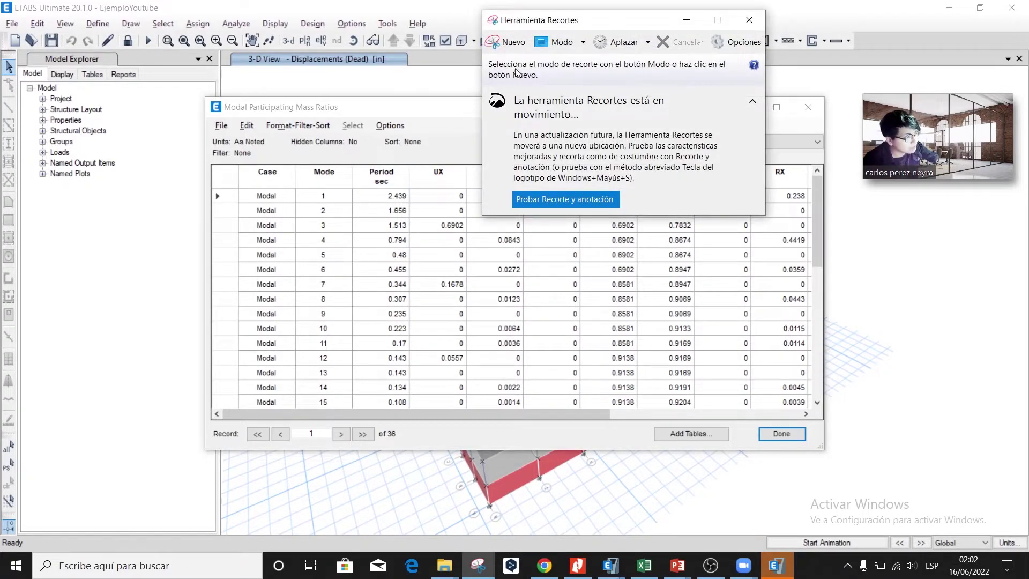
{"action": "left_click", "coordinate": [512, 44]}
{"action": "mouse_move", "coordinate": [208, 102]}
{"action": "left_mouse_down"}
{"action": "mouse_move", "coordinate": [599, 310]}
{"action": "mouse_move", "coordinate": [599, 259]}
{"action": "mouse_move", "coordinate": [544, 227]}
{"action": "mouse_move", "coordinate": [529, 240]}
{"action": "mouse_move", "coordinate": [521, 218]}
{"action": "left_mouse_up"}
{"action": "left_click", "coordinate": [443, 46]}
{"action": "left_click_drag", "start_coordinate": [376, 218], "coordinate": [407, 218]}
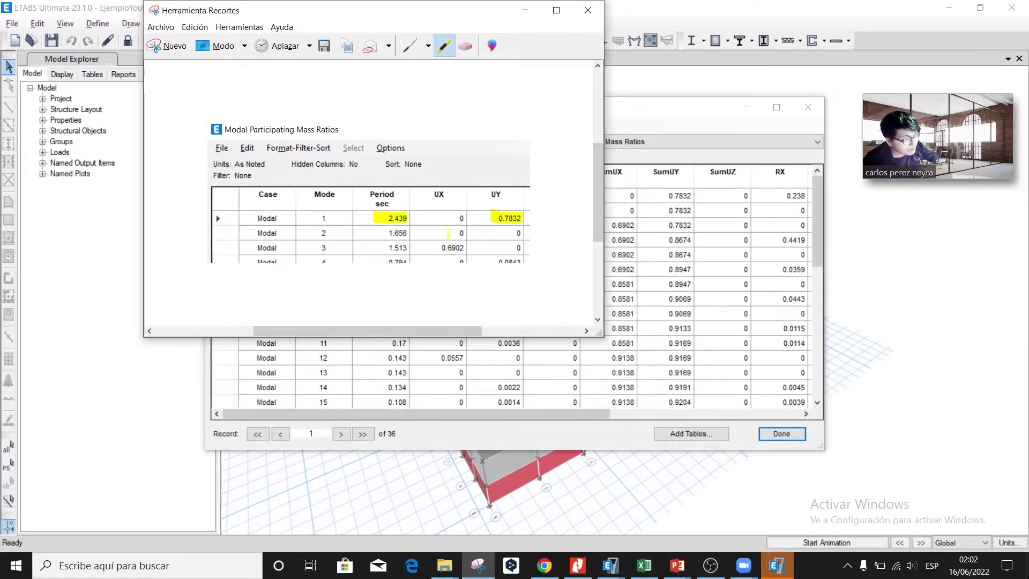
- Look up mode 2's RZ ratio in the modal table and handwrite a "Modo 2: RZ 74" note on the captured snip with the pen
{"action": "left_click", "coordinate": [723, 225]}
{"action": "scroll", "coordinate": [722, 225], "scroll_direction": "right", "scroll_amount": 5}
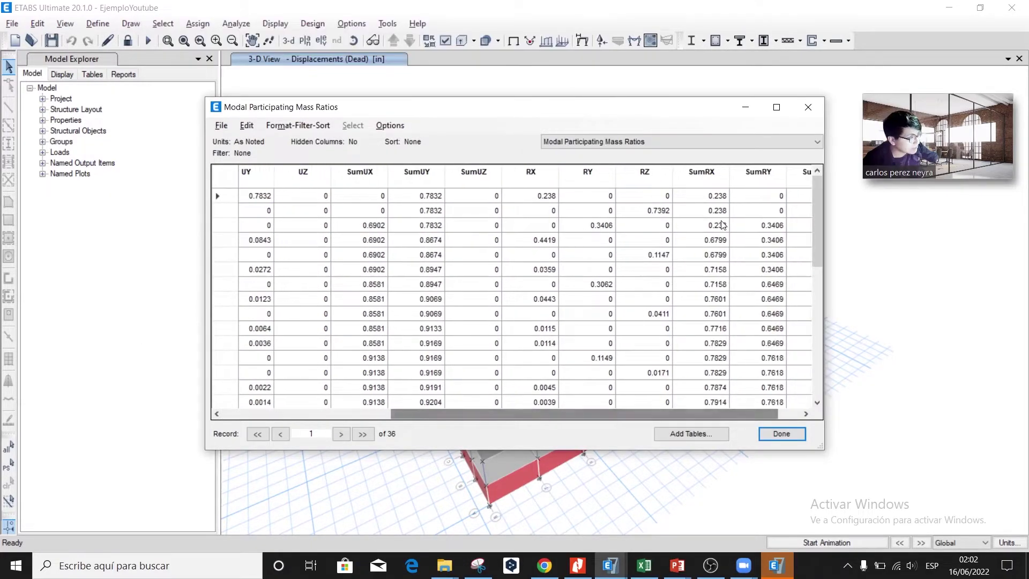
{"action": "left_click", "coordinate": [655, 211]}
{"action": "key", "text": "alt+Tab"}
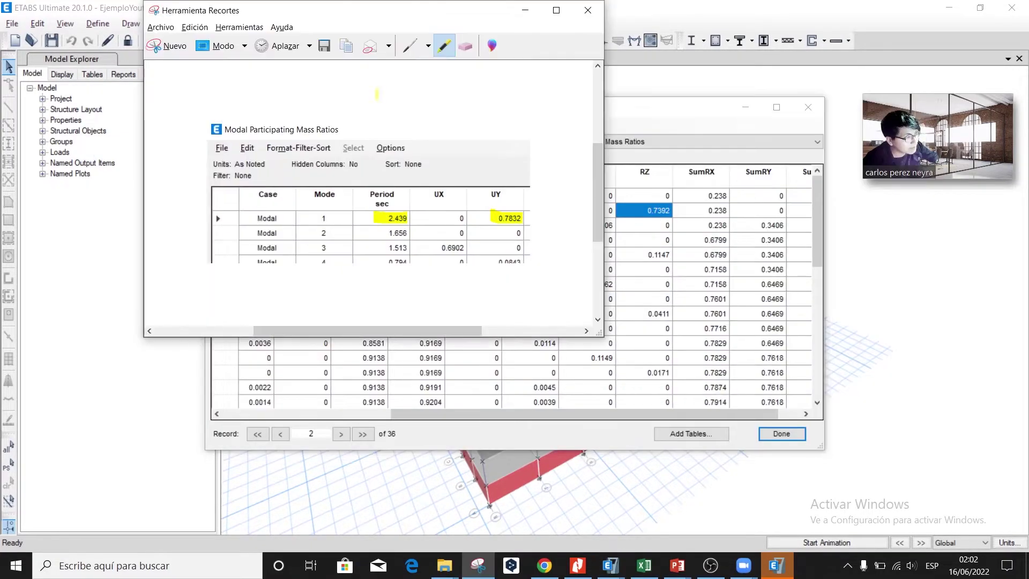
{"action": "left_click", "coordinate": [410, 47]}
{"action": "left_click_drag", "start_coordinate": [451, 166], "coordinate": [458, 179]}
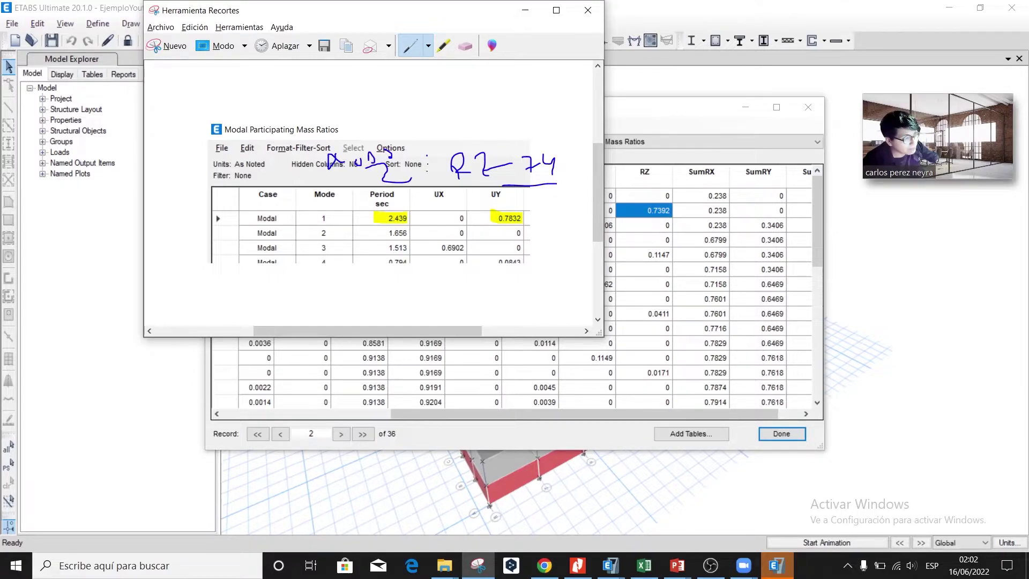
- Highlight mode 3's period and UX ratio on the captured modal snip and copy the annotated image
{"action": "left_click", "coordinate": [443, 45]}
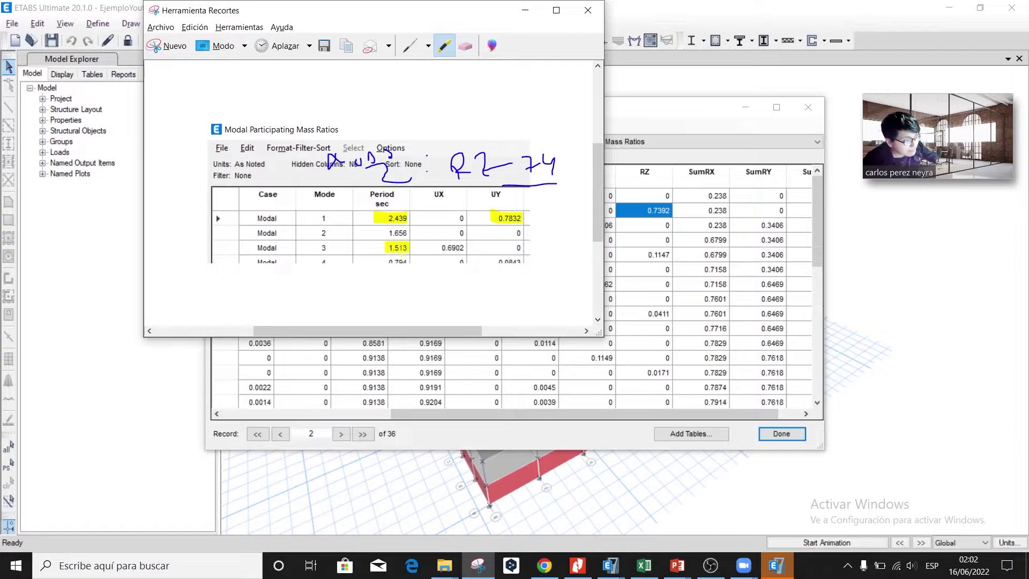
{"action": "left_click", "coordinate": [194, 26]}
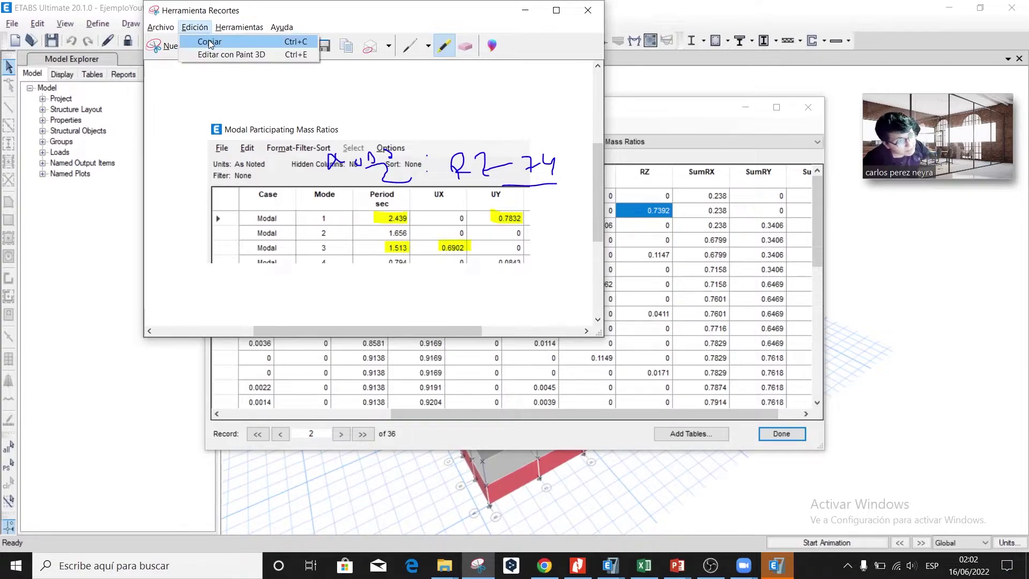
- Switch to the Excel workbook, paste the modal snip under Table B-4 in the Resultados section and fit it above Parámetros de análisis
{"action": "key", "text": "alt+Tab"}
{"action": "key", "text": "alt+Tab"}
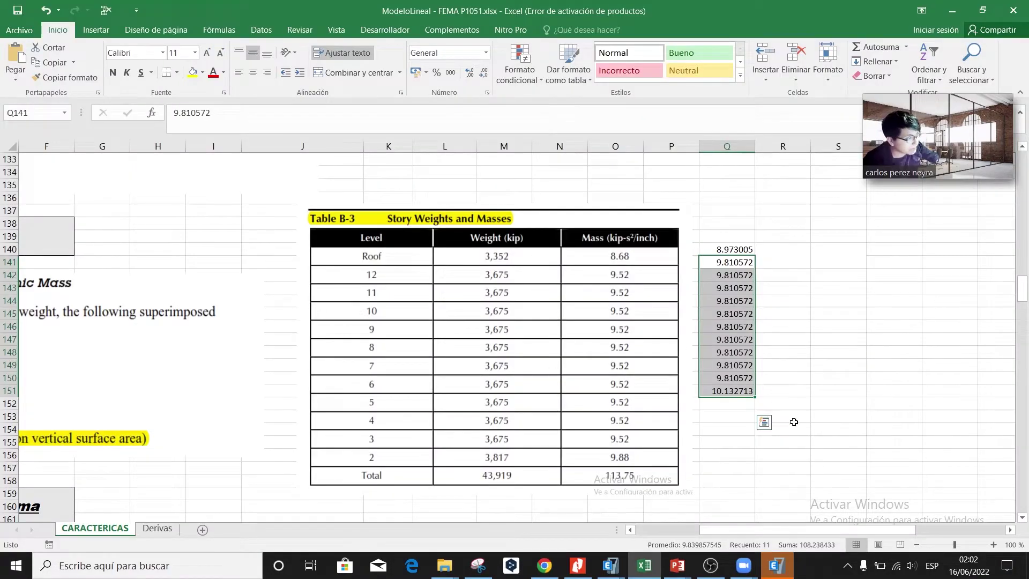
{"action": "scroll", "coordinate": [691, 514], "scroll_direction": "down", "scroll_amount": 4}
{"action": "scroll", "coordinate": [545, 412], "scroll_direction": "down", "scroll_amount": 10}
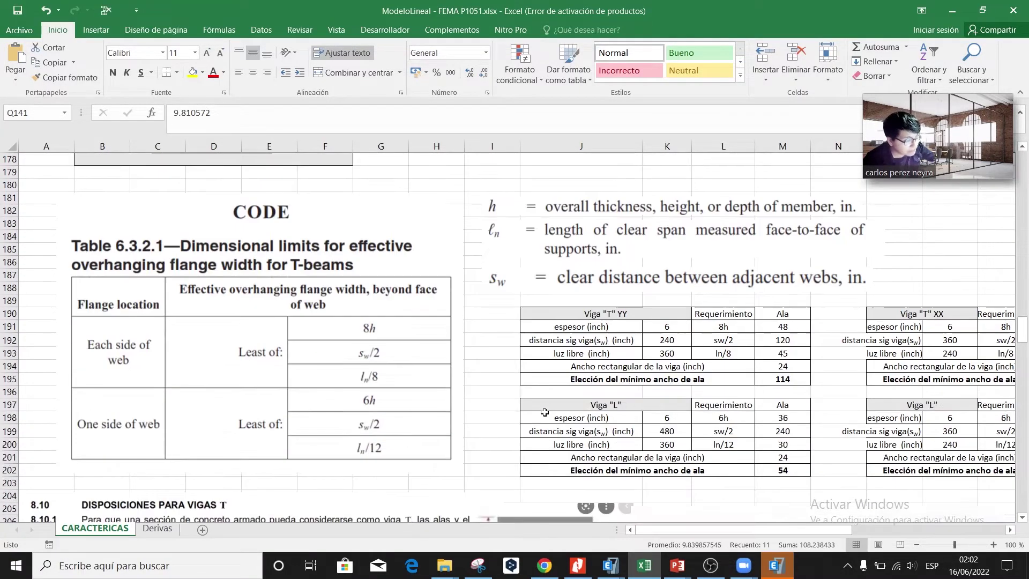
{"action": "scroll", "coordinate": [545, 410], "scroll_direction": "up", "scroll_amount": 9}
{"action": "scroll", "coordinate": [544, 410], "scroll_direction": "up", "scroll_amount": 20}
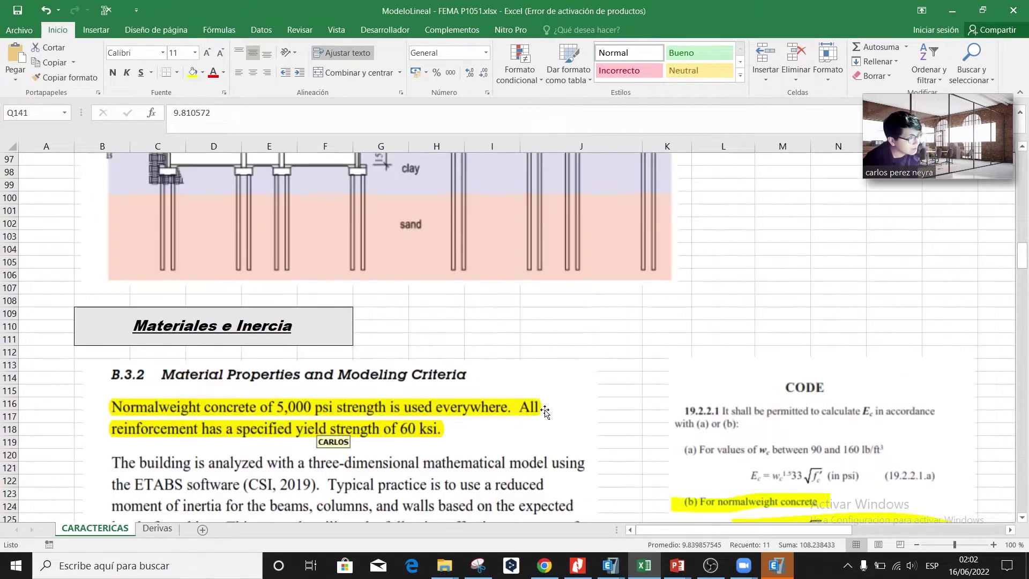
{"action": "scroll", "coordinate": [544, 410], "scroll_direction": "down", "scroll_amount": 14}
{"action": "scroll", "coordinate": [545, 411], "scroll_direction": "down", "scroll_amount": 20}
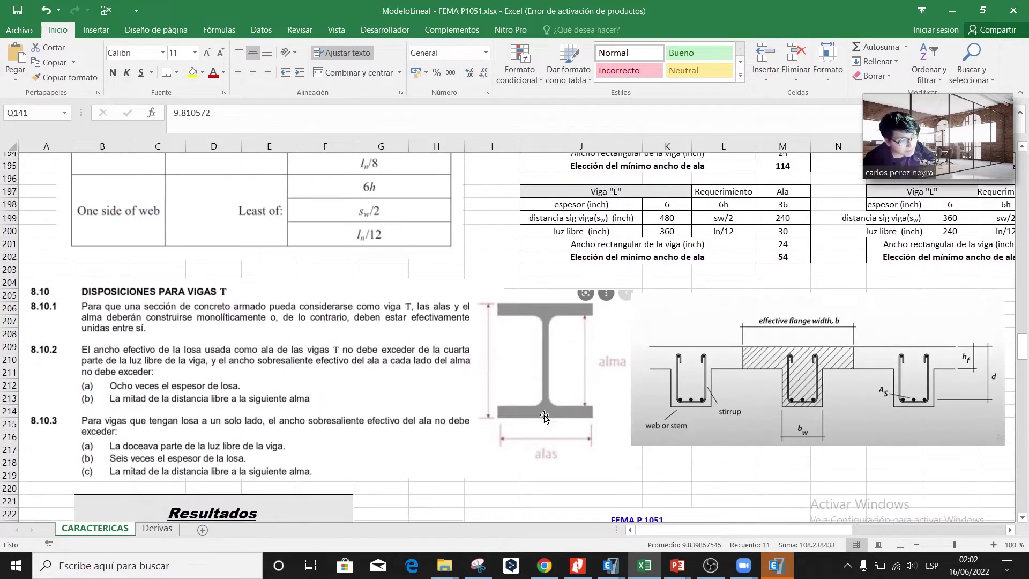
{"action": "scroll", "coordinate": [408, 405], "scroll_direction": "up", "scroll_amount": 2}
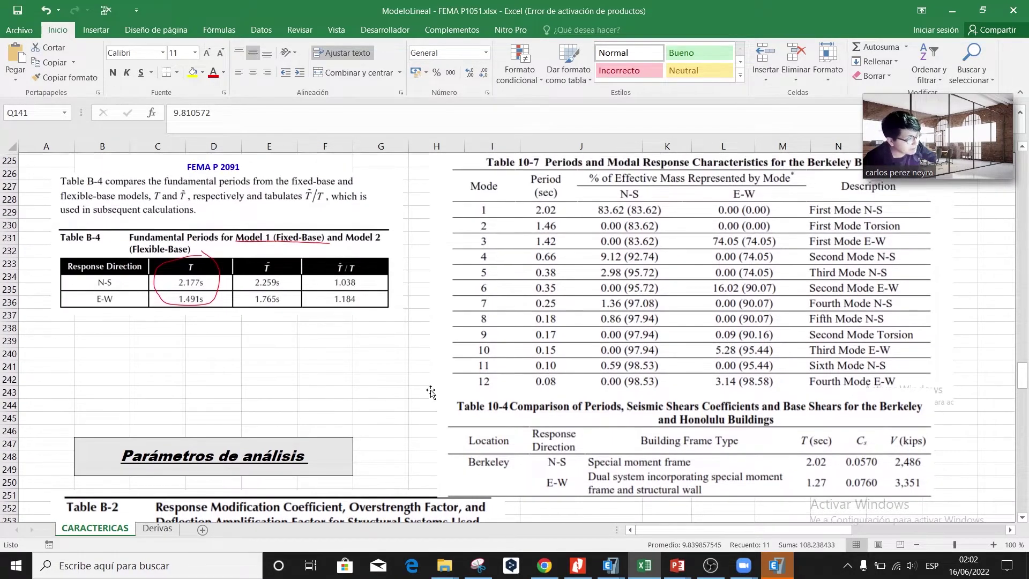
{"action": "key", "text": "ctrl+v"}
{"action": "left_click_drag", "start_coordinate": [299, 416], "coordinate": [241, 435]}
{"action": "left_click_drag", "start_coordinate": [370, 482], "coordinate": [236, 425]}
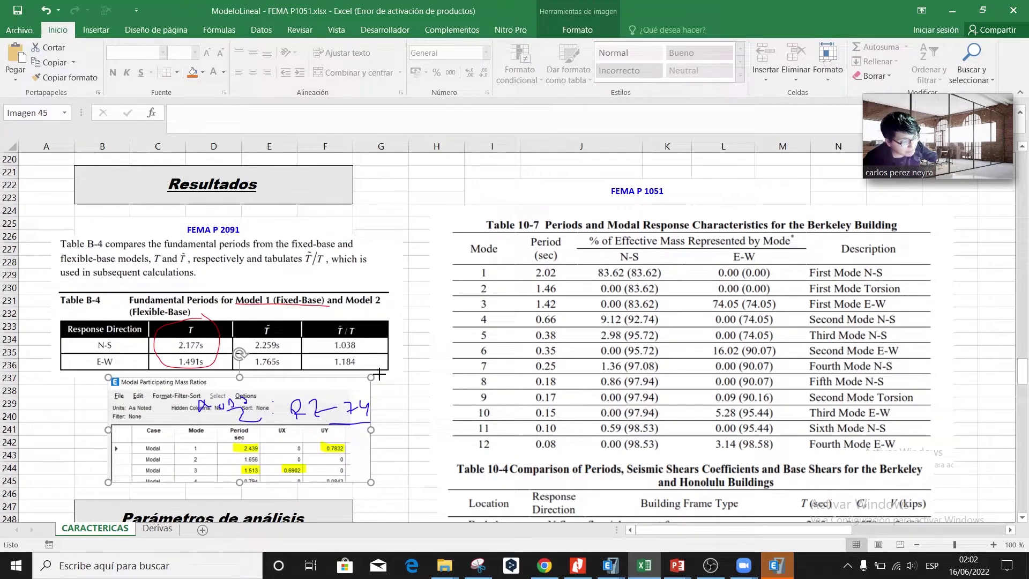
{"action": "left_click_drag", "start_coordinate": [121, 398], "coordinate": [97, 408]}
{"action": "left_click", "coordinate": [260, 225]}
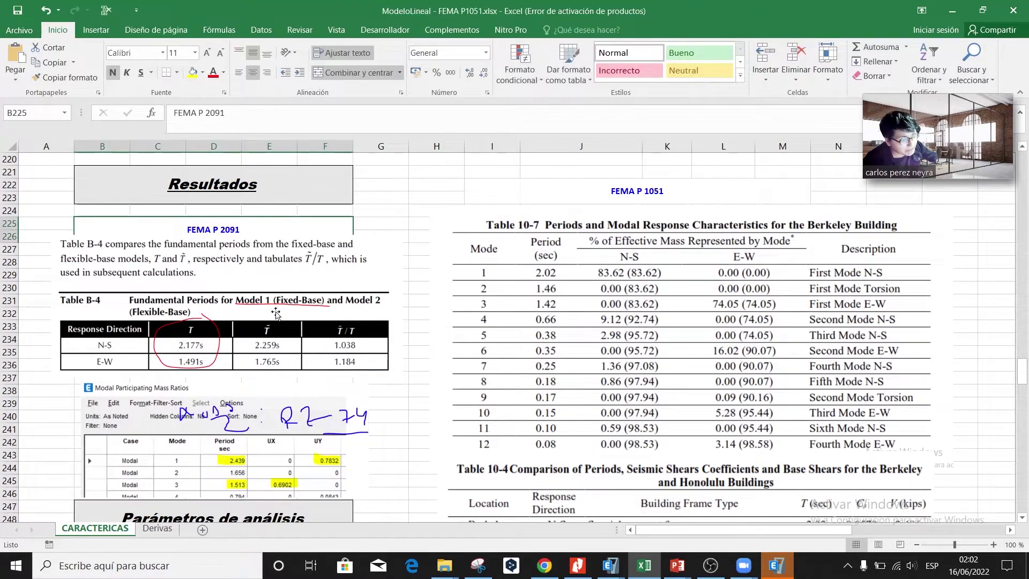
- Compare the snip's modal periods with the fixed-base periods in Table B-4 and the Berkeley modes in Table 10-7
{"action": "left_click", "coordinate": [275, 312]}
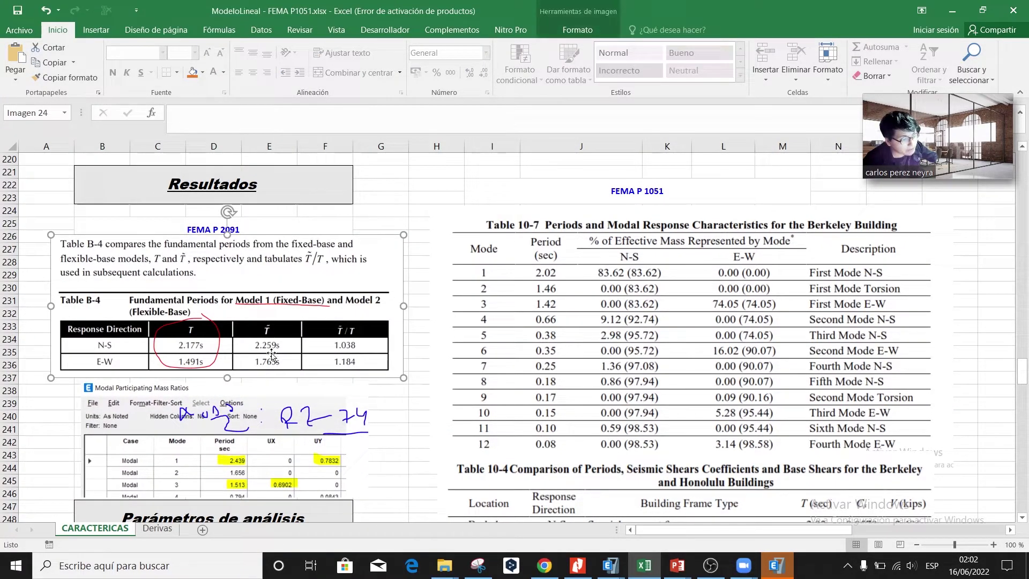
{"action": "left_click", "coordinate": [612, 202]}
{"action": "scroll", "coordinate": [632, 235], "scroll_direction": "down", "scroll_amount": 1}
{"action": "left_click", "coordinate": [656, 267]}
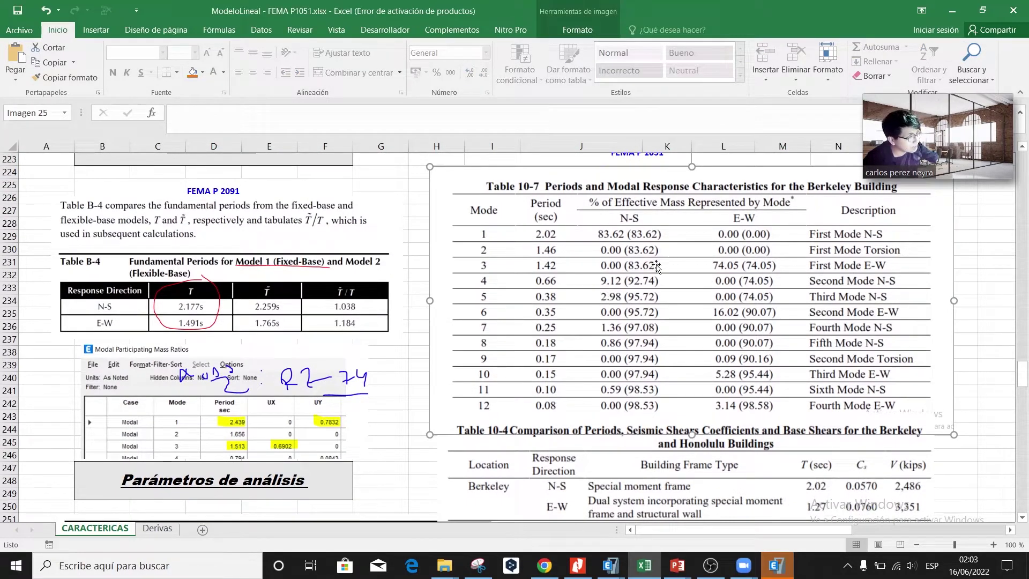
{"action": "scroll", "coordinate": [616, 243], "scroll_direction": "up", "scroll_amount": 1}
{"action": "scroll", "coordinate": [574, 239], "scroll_direction": "down", "scroll_amount": 1}
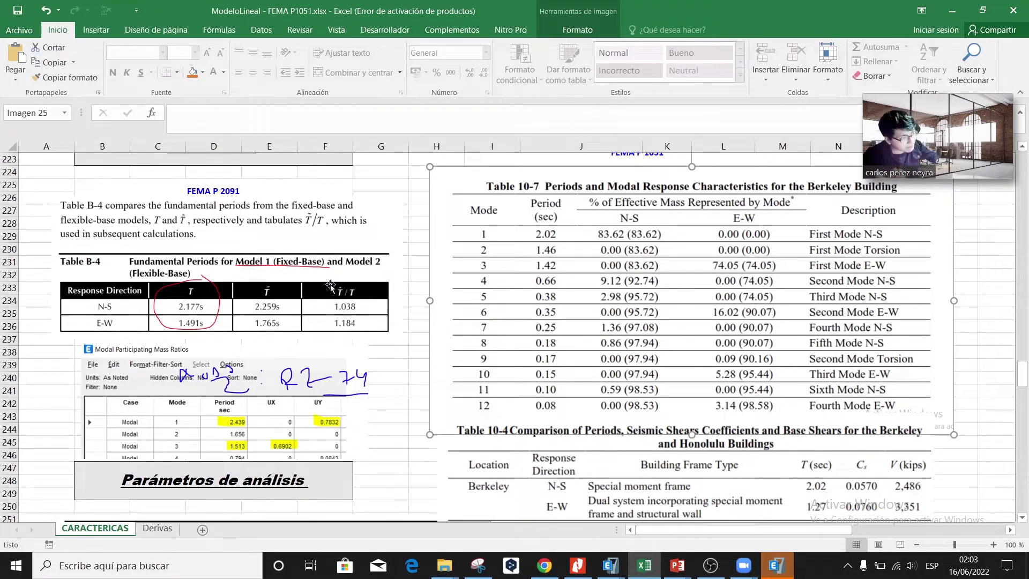
{"action": "left_click", "coordinate": [266, 202]}
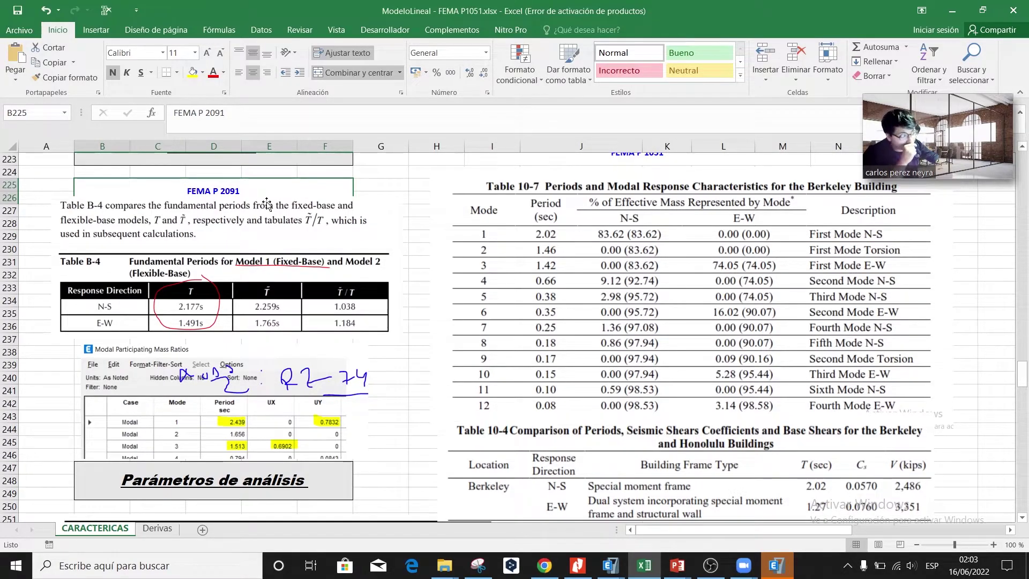
{"action": "scroll", "coordinate": [348, 262], "scroll_direction": "up", "scroll_amount": 1}
{"action": "scroll", "coordinate": [428, 321], "scroll_direction": "down", "scroll_amount": 1}
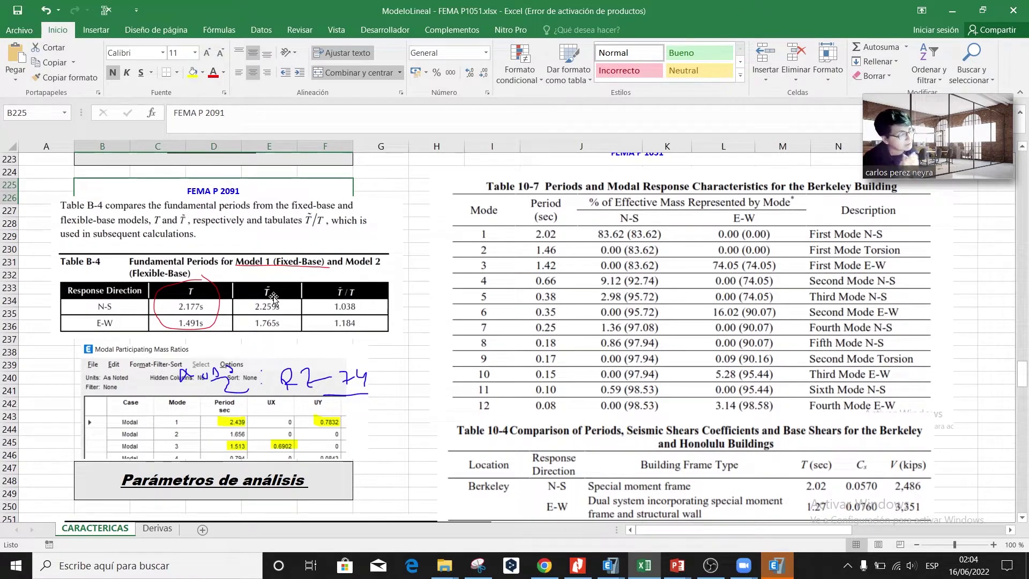
{"action": "left_click", "coordinate": [599, 267]}
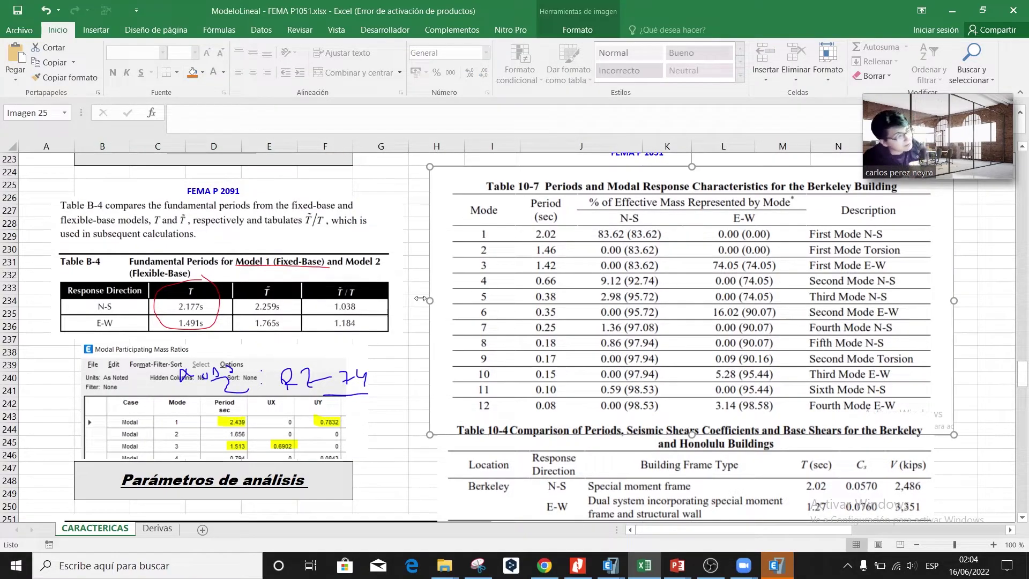
{"action": "left_click", "coordinate": [257, 303]}
{"action": "left_click", "coordinate": [247, 410]}
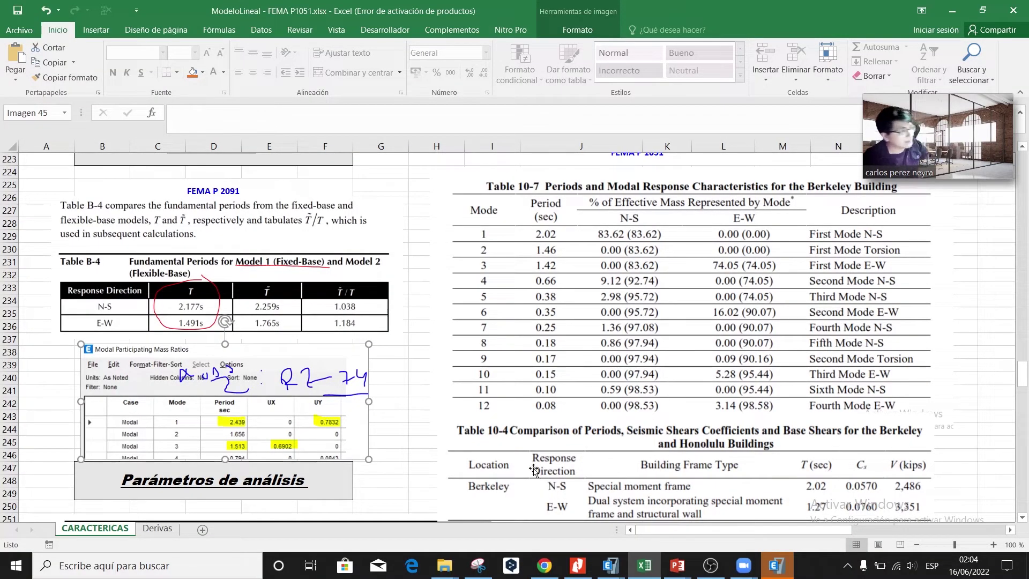
- Reposition the modal snip just below Table B-4 and compare its first three modes' mass ratios with Table 10-7
{"action": "left_click_drag", "start_coordinate": [335, 413], "coordinate": [286, 389]}
{"action": "left_click", "coordinate": [369, 405]}
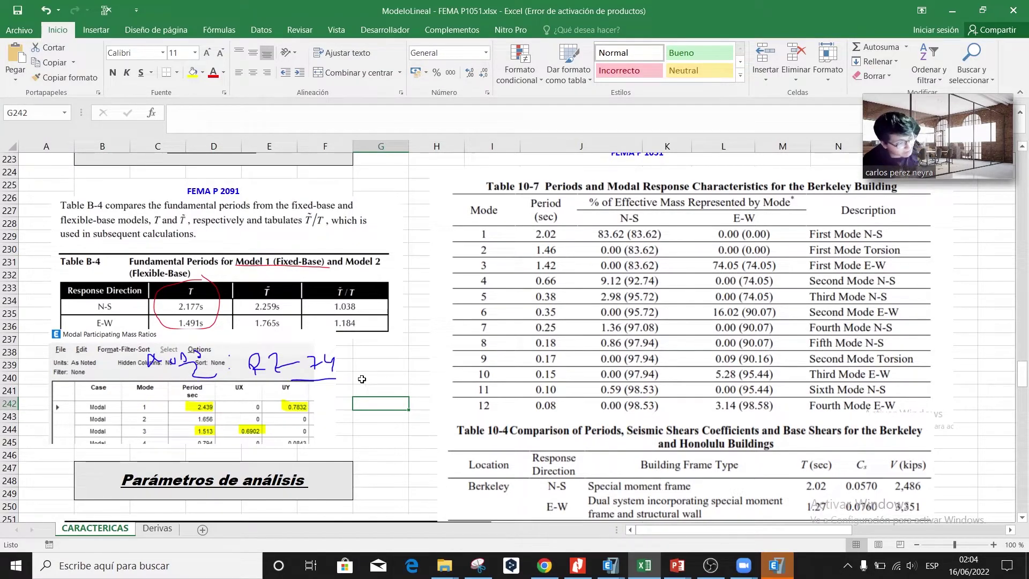
{"action": "left_click", "coordinate": [244, 411]}
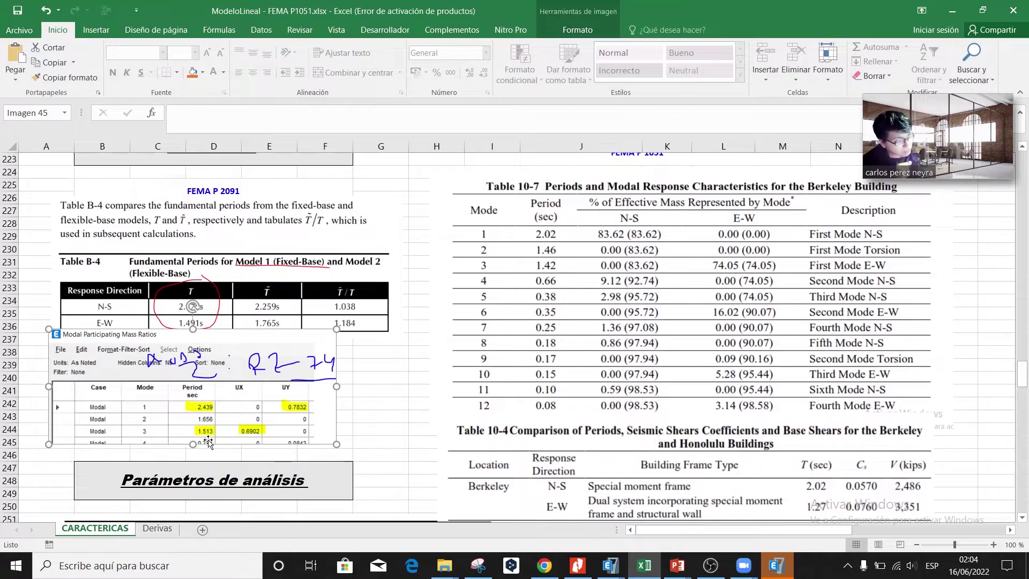
{"action": "left_click", "coordinate": [573, 282]}
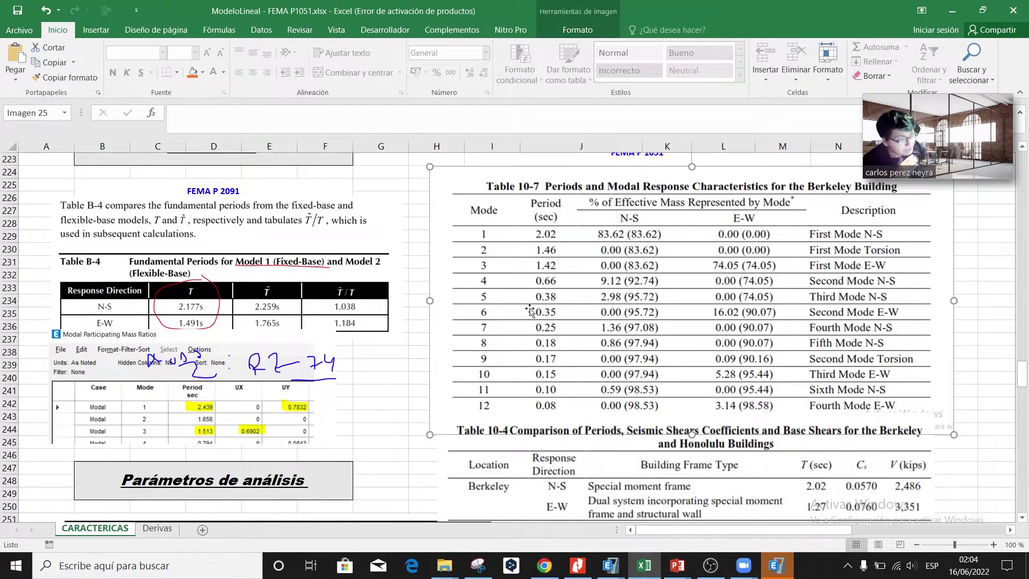
{"action": "left_click", "coordinate": [198, 306]}
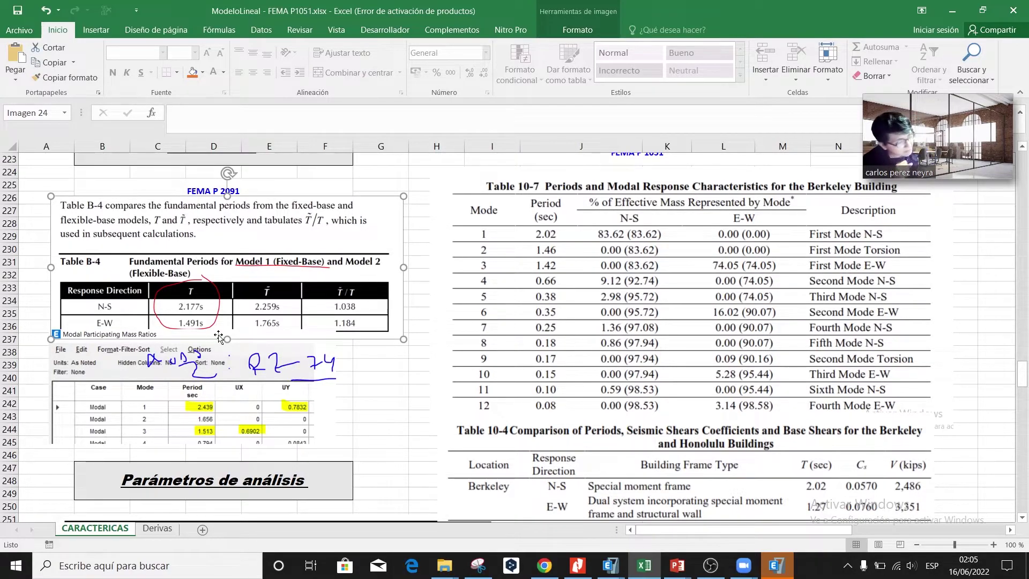
{"action": "left_click", "coordinate": [251, 429]}
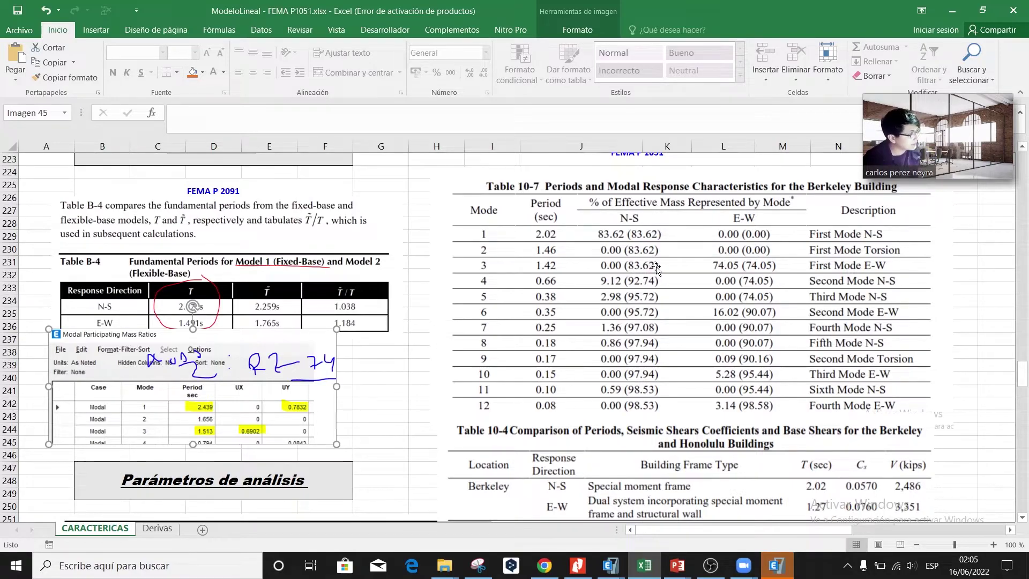
{"action": "left_click", "coordinate": [696, 248]}
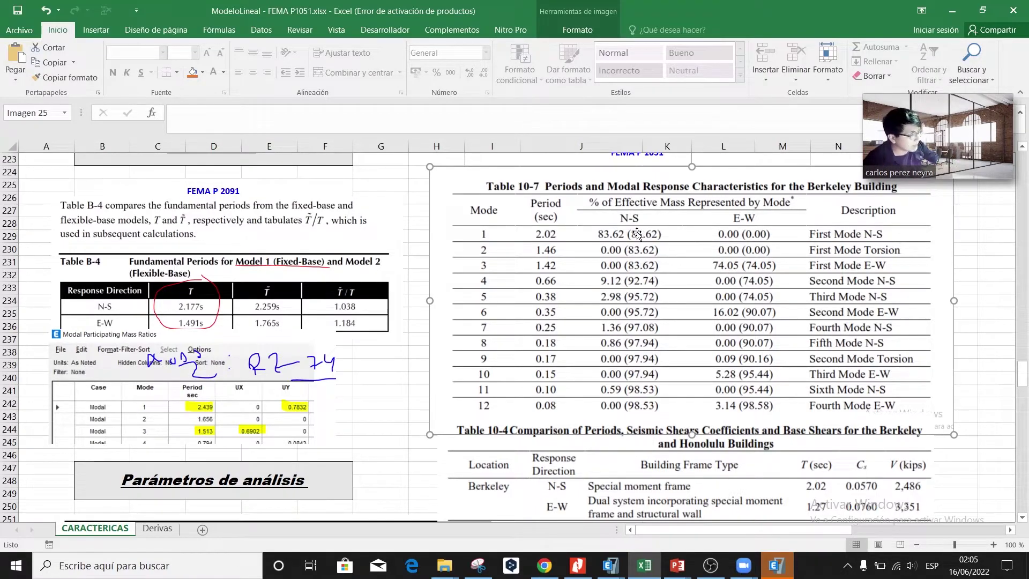
{"action": "scroll", "coordinate": [572, 273], "scroll_direction": "up", "scroll_amount": 1}
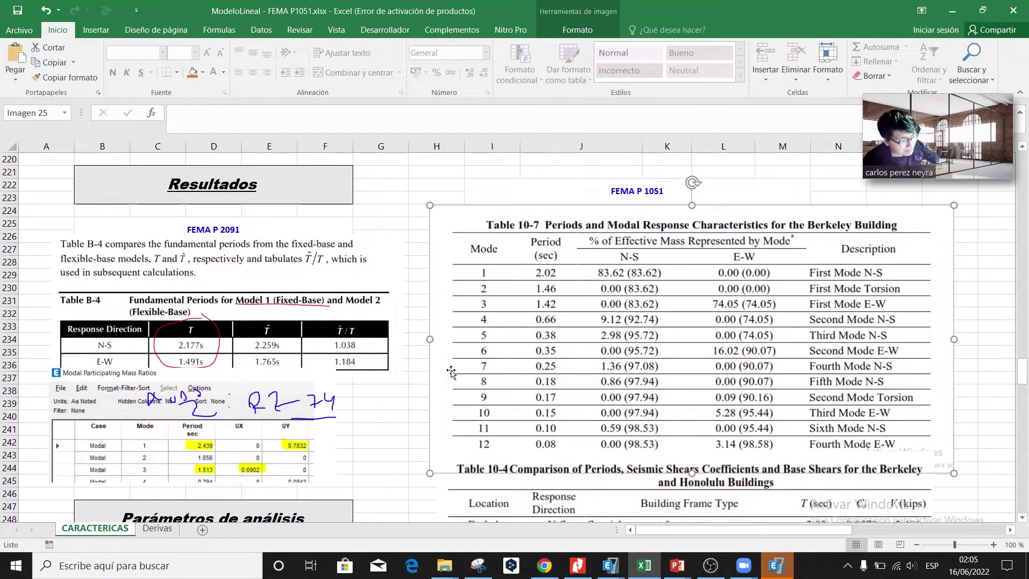
{"action": "left_click_drag", "start_coordinate": [230, 428], "coordinate": [246, 426]}
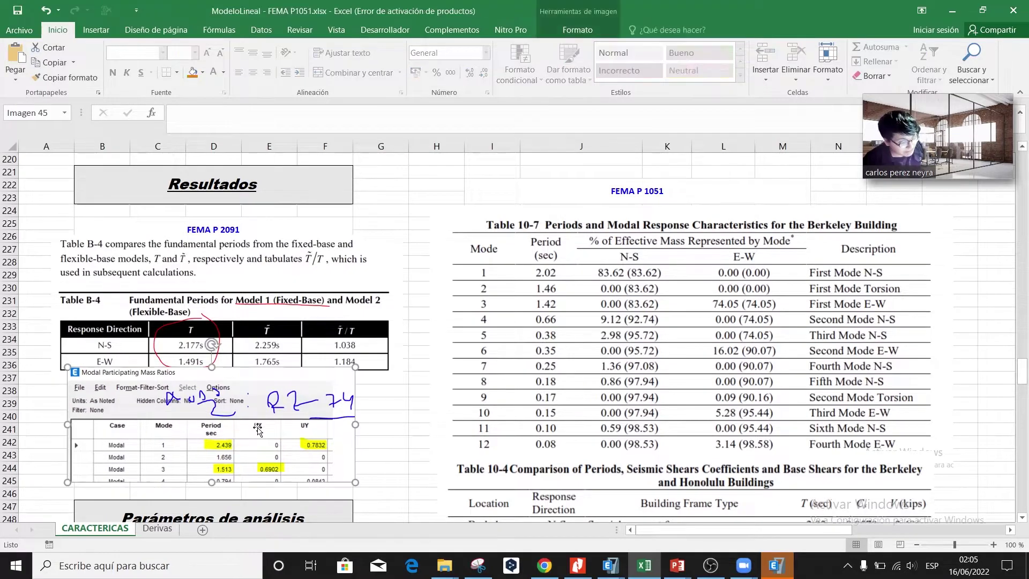
- Close the Modal Participating Mass Ratios table in ETABS and return to the Excel workbook
{"action": "key", "text": "alt+Tab"}
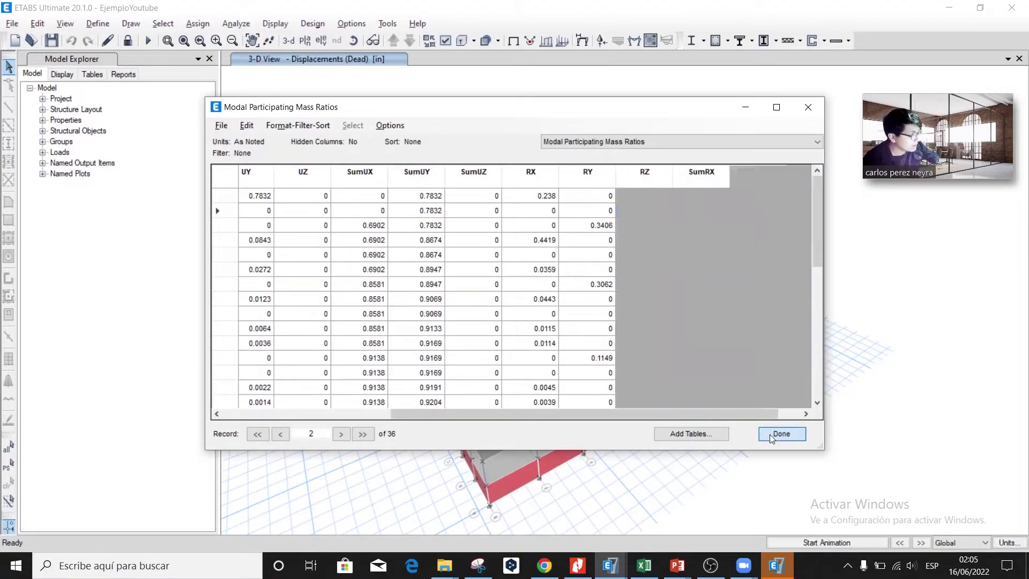
{"action": "left_click", "coordinate": [770, 434]}
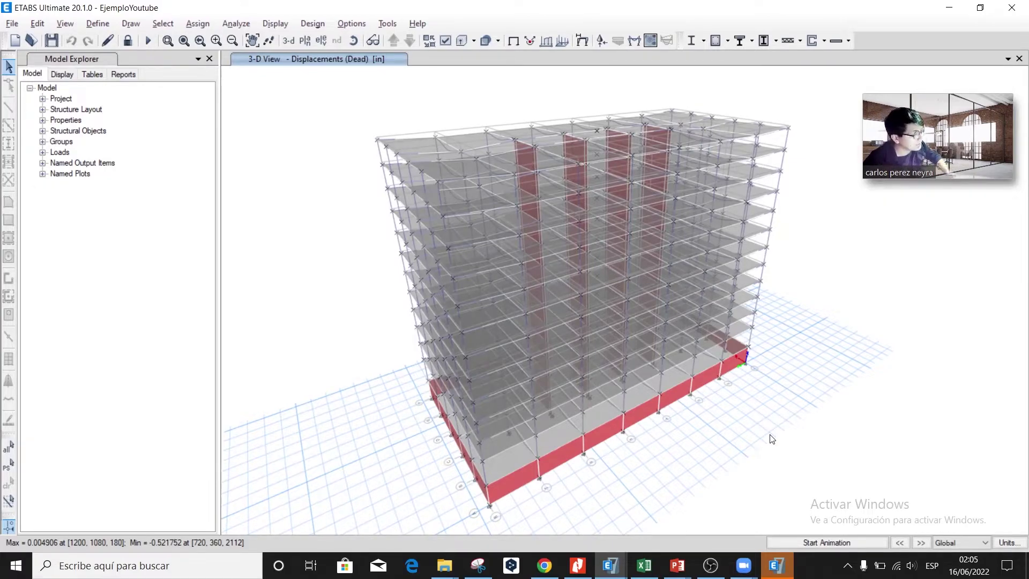
{"action": "key", "text": "alt+Tab"}
- Review Table 10-4's periods and base shears and Table B-2's response modification coefficients in the workbook
{"action": "left_click", "coordinate": [380, 400]}
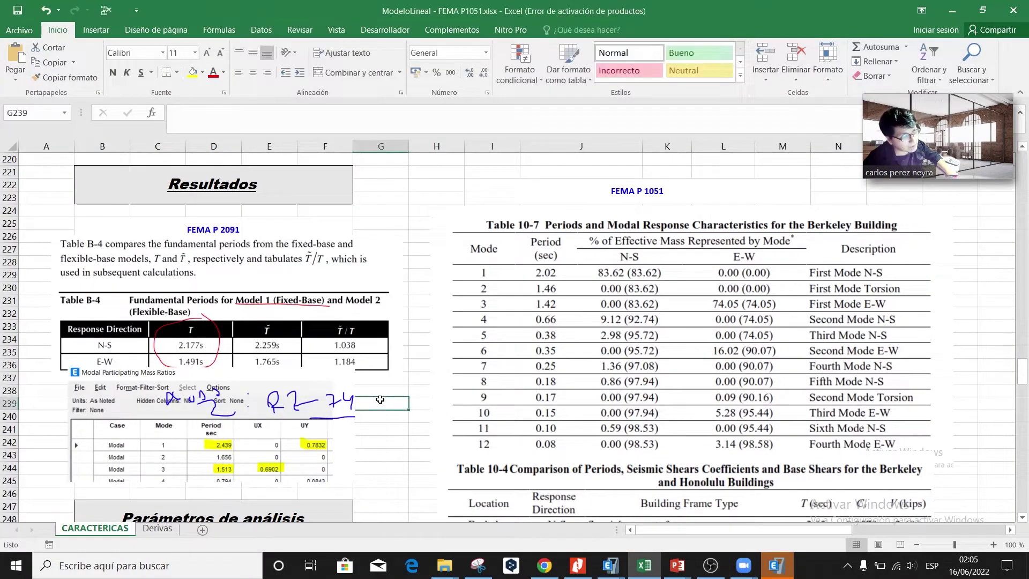
{"action": "scroll", "coordinate": [380, 400], "scroll_direction": "down", "scroll_amount": 2}
{"action": "scroll", "coordinate": [383, 399], "scroll_direction": "down", "scroll_amount": 1}
{"action": "left_click", "coordinate": [597, 482]}
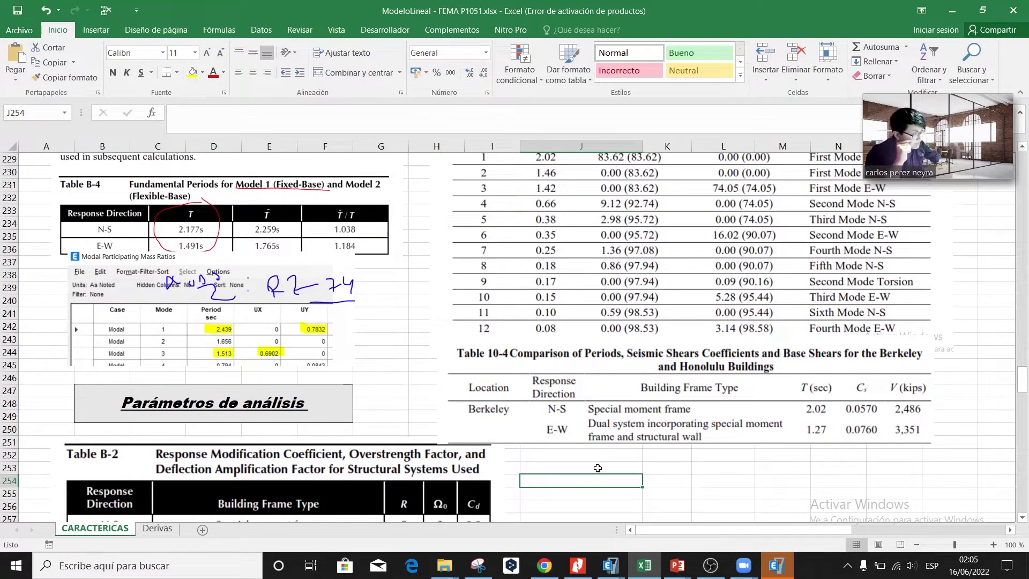
{"action": "scroll", "coordinate": [597, 467], "scroll_direction": "up", "scroll_amount": 1}
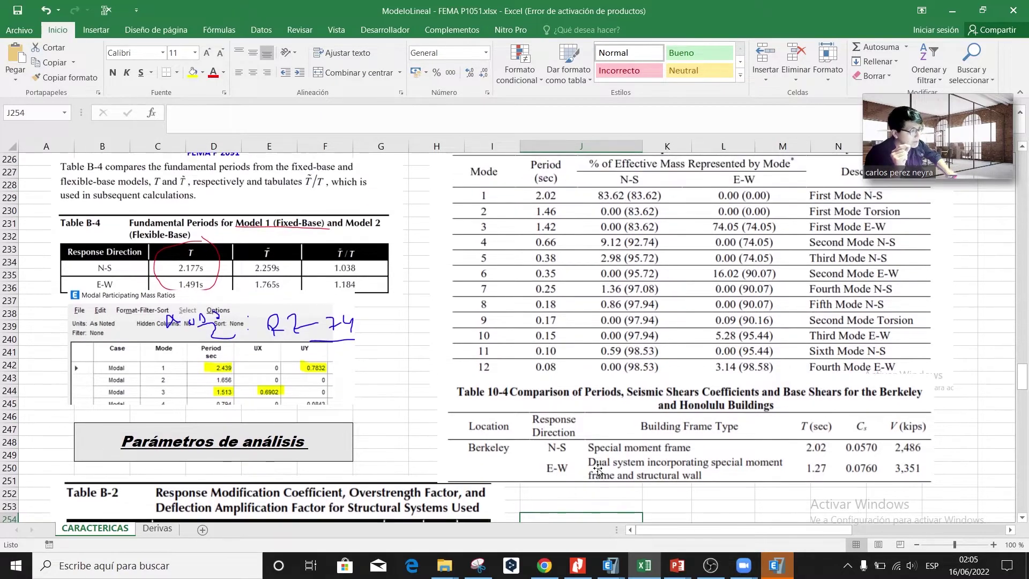
{"action": "scroll", "coordinate": [588, 472], "scroll_direction": "down", "scroll_amount": 10}
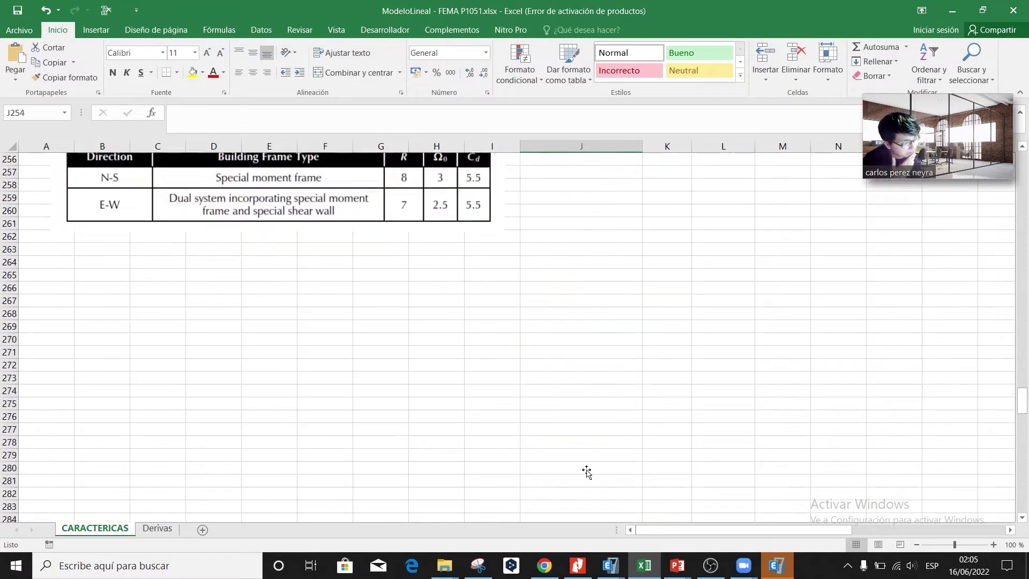
{"action": "scroll", "coordinate": [588, 471], "scroll_direction": "up", "scroll_amount": 20}
{"action": "scroll", "coordinate": [584, 474], "scroll_direction": "down", "scroll_amount": 6}
- Switch to the FEMA P-1051 document and go to the story drift computations for the Berkeley building in Table 10-11a
{"action": "key", "text": "alt+Tab"}
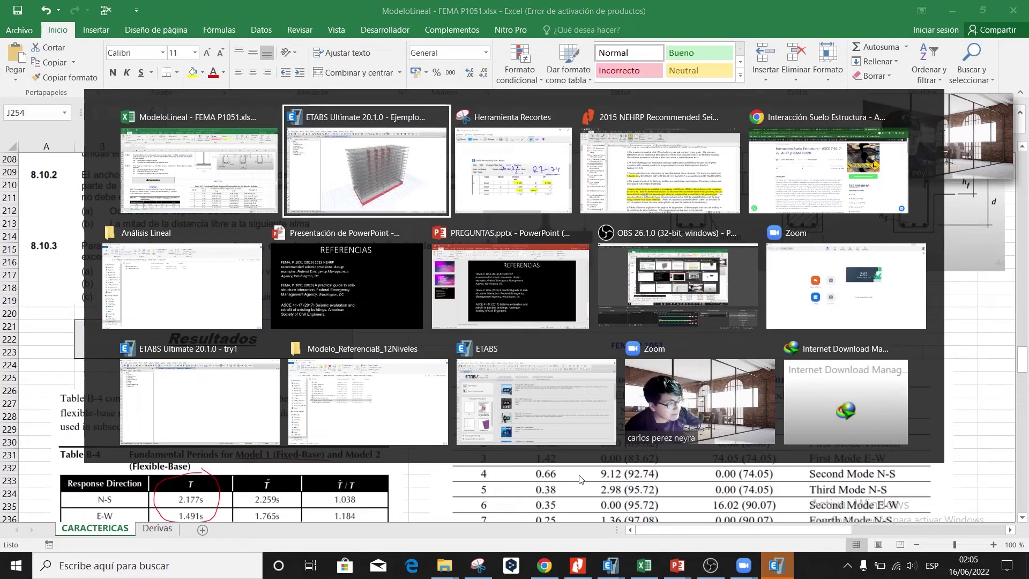
{"action": "key", "text": "alt+Tab"}
{"action": "key", "text": "alt+Tab"}
{"action": "scroll", "coordinate": [489, 362], "scroll_direction": "down", "scroll_amount": 3}
{"action": "scroll", "coordinate": [489, 362], "scroll_direction": "down", "scroll_amount": 20}
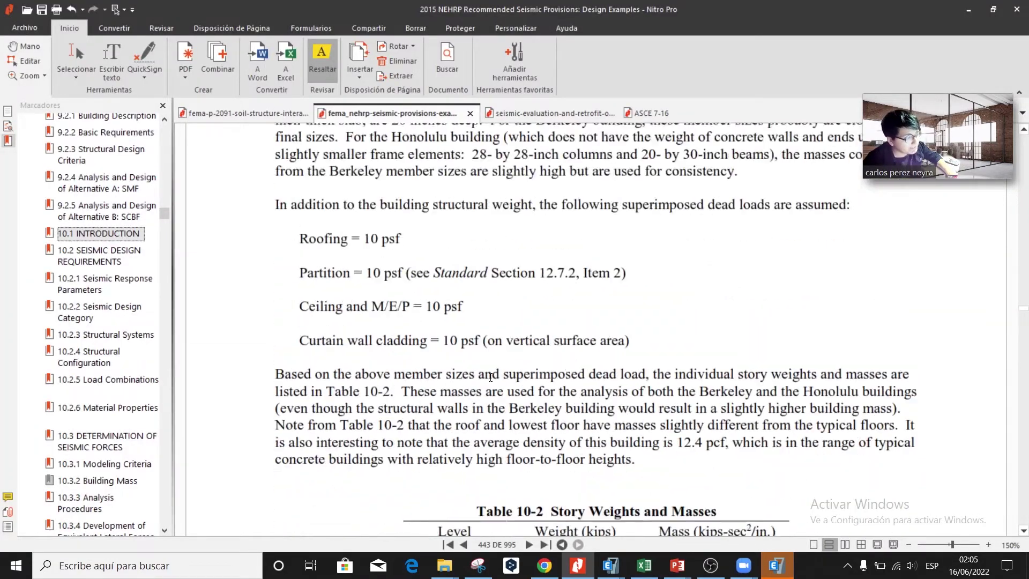
{"action": "scroll", "coordinate": [489, 385], "scroll_direction": "down", "scroll_amount": 20}
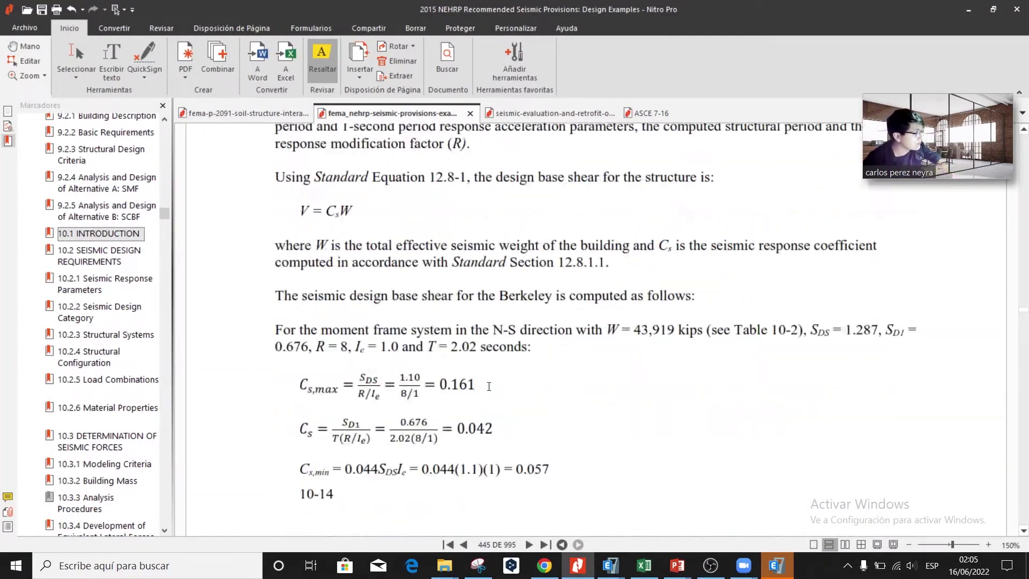
{"action": "scroll", "coordinate": [487, 386], "scroll_direction": "down", "scroll_amount": 20}
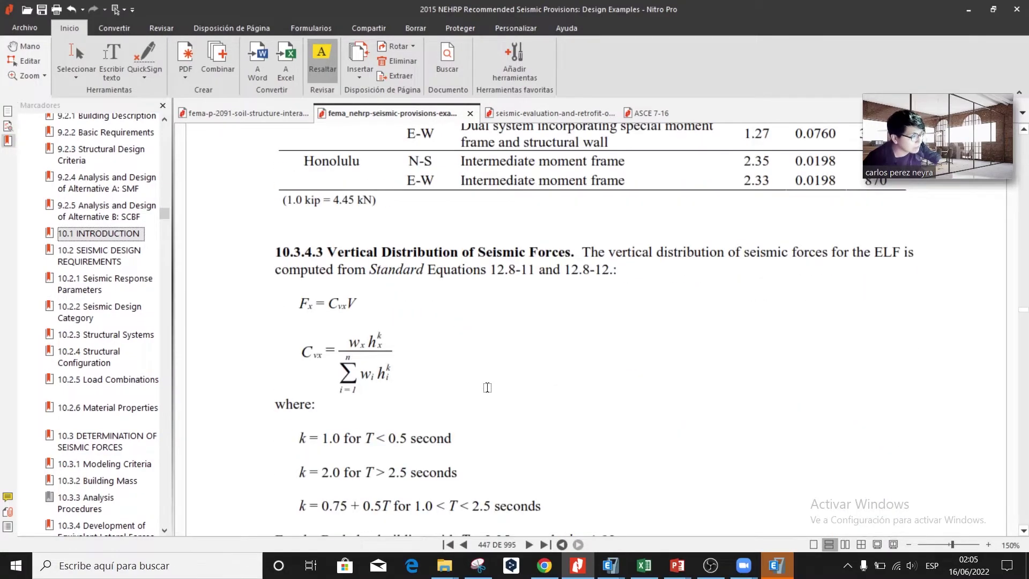
{"action": "scroll", "coordinate": [487, 387], "scroll_direction": "down", "scroll_amount": 10}
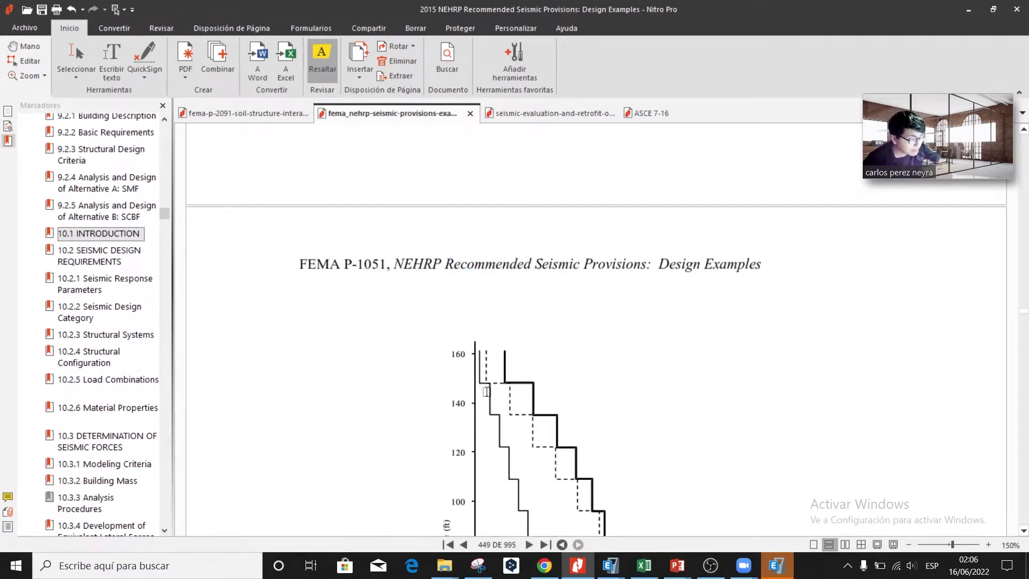
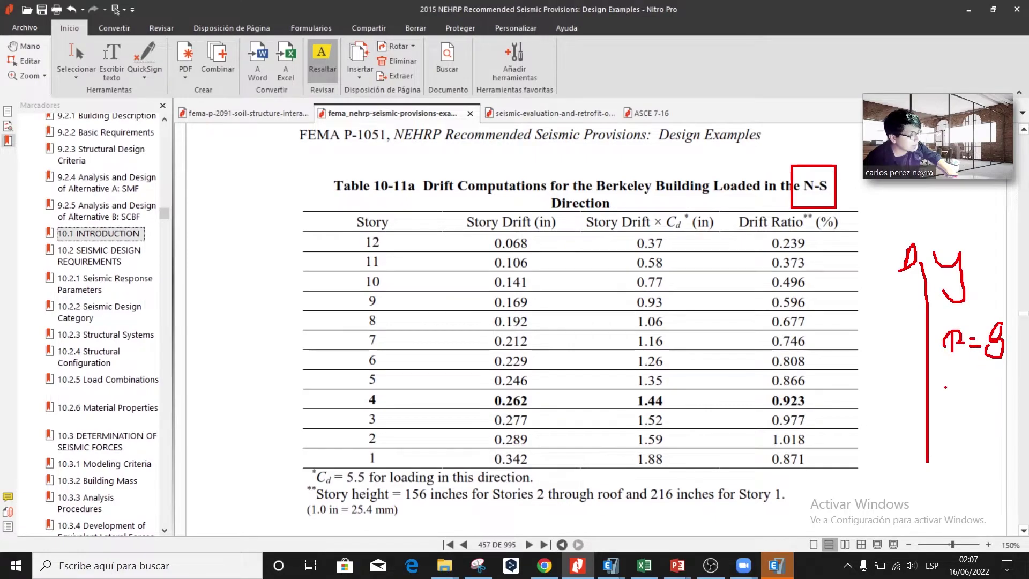
- Examine the N-S drifts in Table 10-11a and the E-W maximum drift ratios in Table 10-11b
{"action": "key", "text": "Escape"}
{"action": "scroll", "coordinate": [826, 171], "scroll_direction": "down", "scroll_amount": 5}
{"action": "left_click_drag", "start_coordinate": [791, 261], "coordinate": [835, 295]}
{"action": "key", "text": "Escape"}
{"action": "scroll", "coordinate": [823, 240], "scroll_direction": "down", "scroll_amount": 1}
{"action": "left_click_drag", "start_coordinate": [773, 262], "coordinate": [855, 486]}
{"action": "key", "text": "Escape"}
{"action": "left_click_drag", "start_coordinate": [861, 225], "coordinate": [866, 240]}
{"action": "key", "text": "Escape"}
- Return to the Excel workbook and move the Table B-2 image slightly lower beneath the Parámetros de análisis heading
{"action": "key", "text": "alt+Tab"}
{"action": "scroll", "coordinate": [478, 361], "scroll_direction": "down", "scroll_amount": 5}
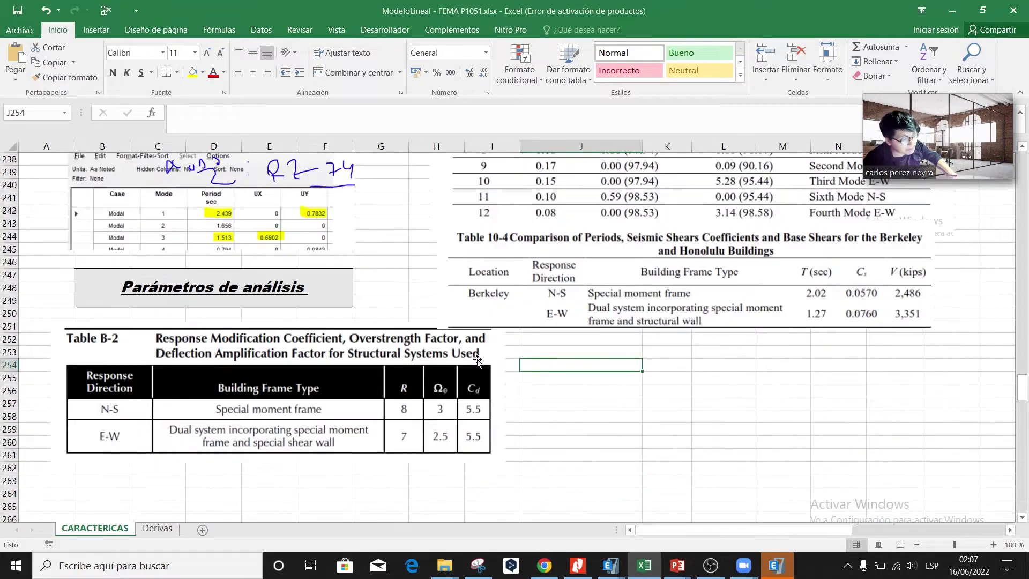
{"action": "scroll", "coordinate": [478, 362], "scroll_direction": "down", "scroll_amount": 3}
{"action": "mouse_move", "coordinate": [413, 294]}
{"action": "left_mouse_down"}
{"action": "mouse_move", "coordinate": [423, 375]}
{"action": "mouse_move", "coordinate": [428, 298]}
{"action": "left_mouse_up"}
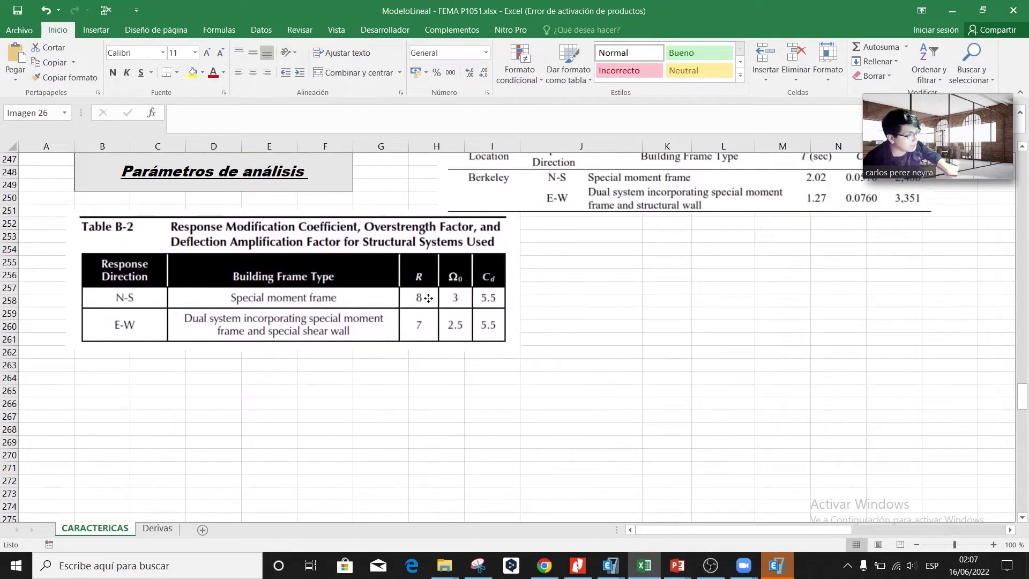
{"action": "left_click", "coordinate": [378, 403]}
{"action": "left_click", "coordinate": [368, 285]}
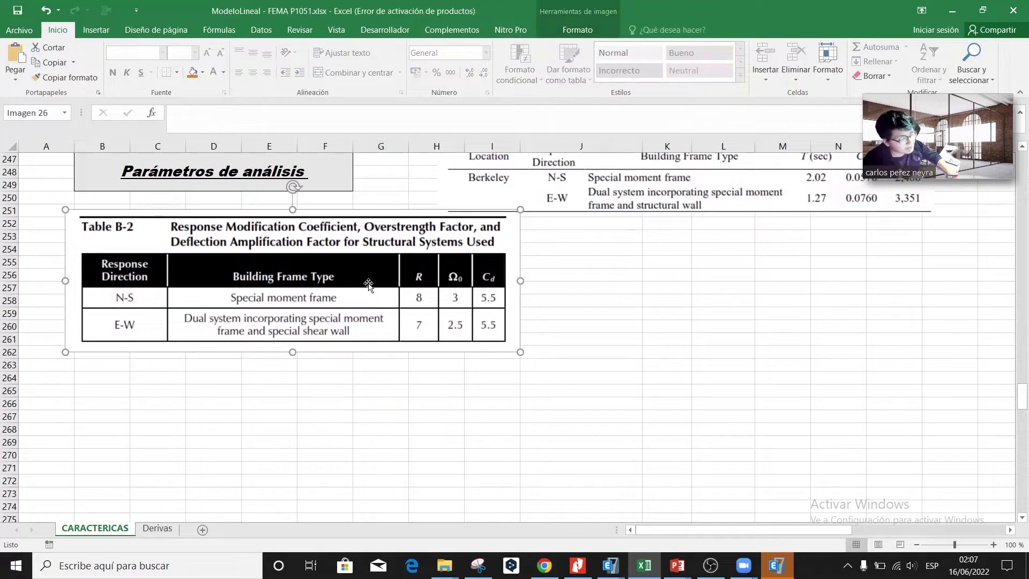
{"action": "left_click_drag", "start_coordinate": [417, 294], "coordinate": [381, 320]}
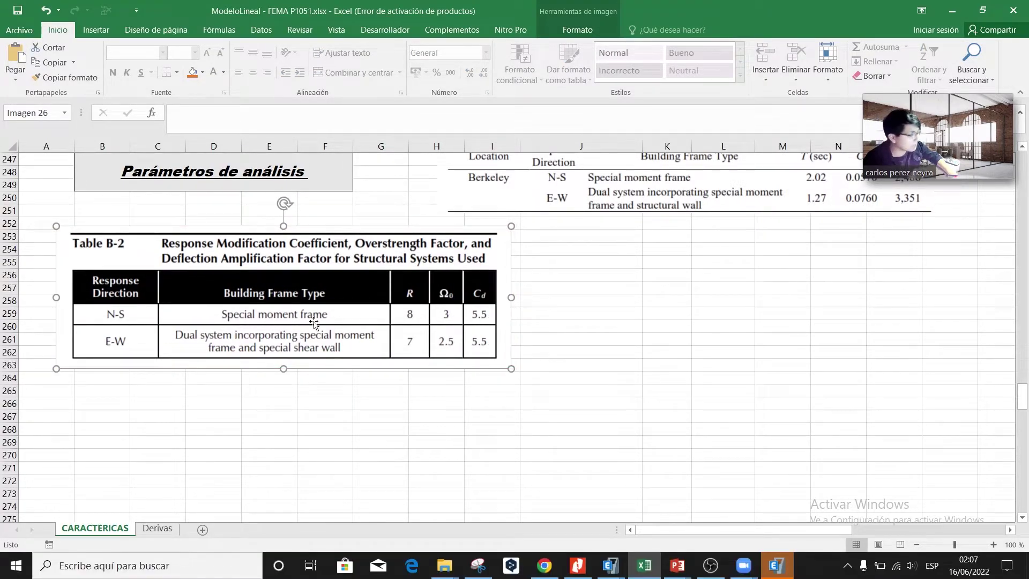
- Review the modal snip, Table B-4 and Table 10-7 in the workbook's Resultados section
{"action": "scroll", "coordinate": [313, 322], "scroll_direction": "up", "scroll_amount": 2}
{"action": "scroll", "coordinate": [313, 323], "scroll_direction": "up", "scroll_amount": 2}
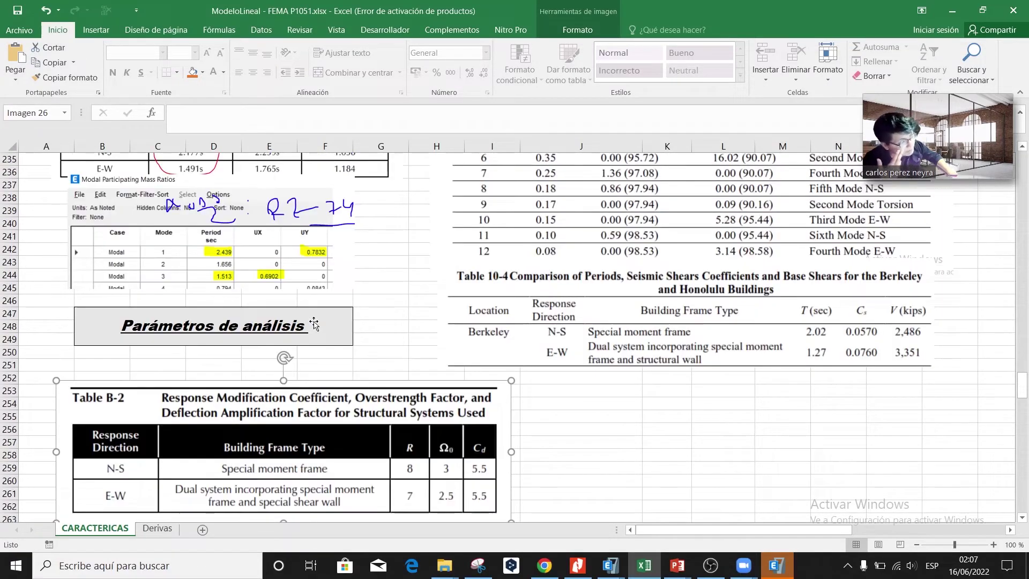
{"action": "scroll", "coordinate": [313, 322], "scroll_direction": "up", "scroll_amount": 2}
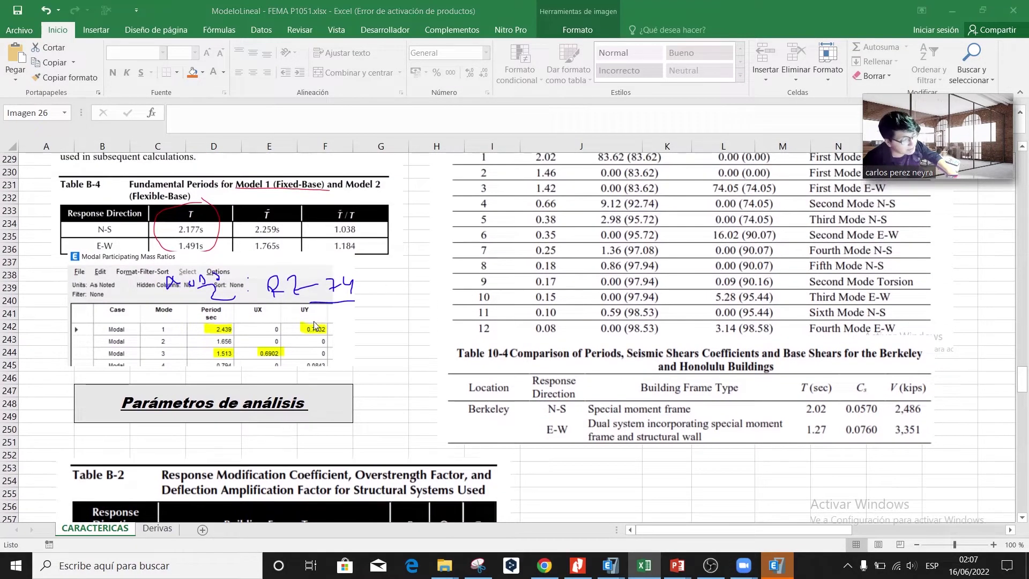
{"action": "key", "text": "alt+Tab"}
{"action": "key", "text": "alt+Tab"}
{"action": "scroll", "coordinate": [364, 376], "scroll_direction": "up", "scroll_amount": 3}
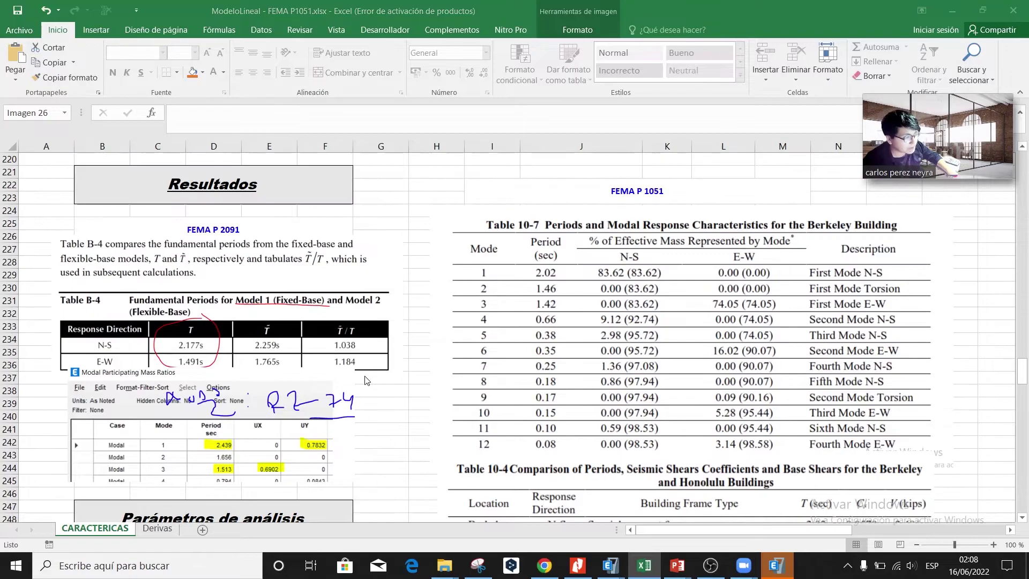
- Switch to the EjemploYoutube model in ETABS and unlock it for editing
{"action": "key", "text": "alt+Tab"}
{"action": "key", "text": "alt+Tab"}
{"action": "key", "text": "Tab"}
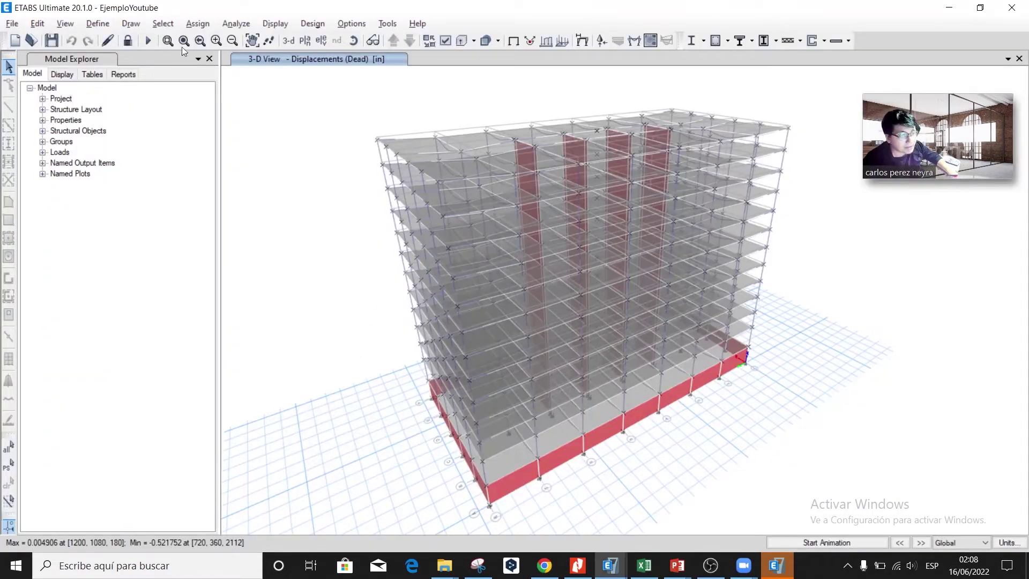
{"action": "left_click", "coordinate": [128, 46]}
{"action": "key", "text": "Return"}
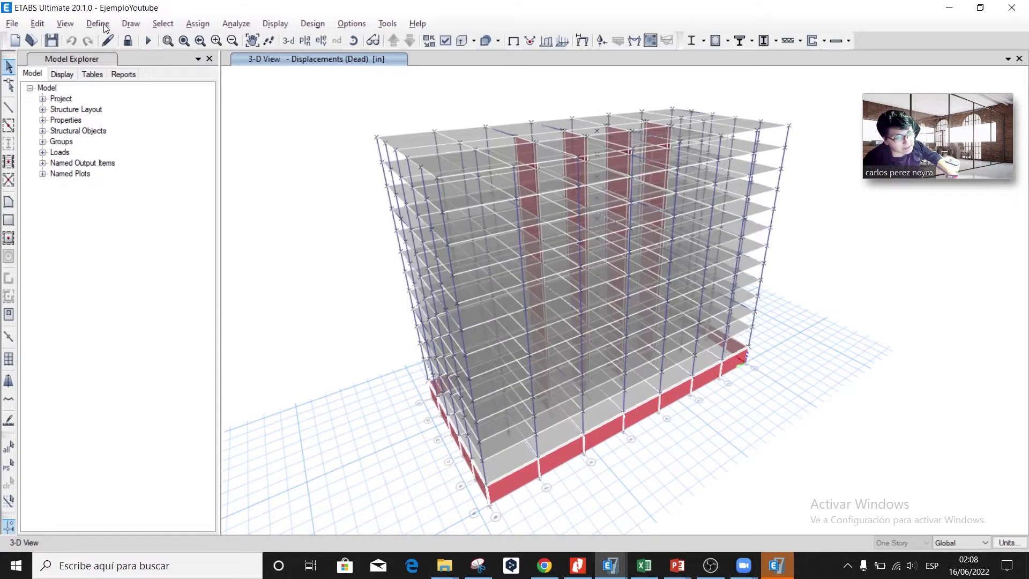
- Start a new response spectrum function of type ASCE7-16 and point out its definition parameters
{"action": "left_click", "coordinate": [98, 24]}
{"action": "mouse_move", "coordinate": [197, 226]}
{"action": "left_click", "coordinate": [316, 224]}
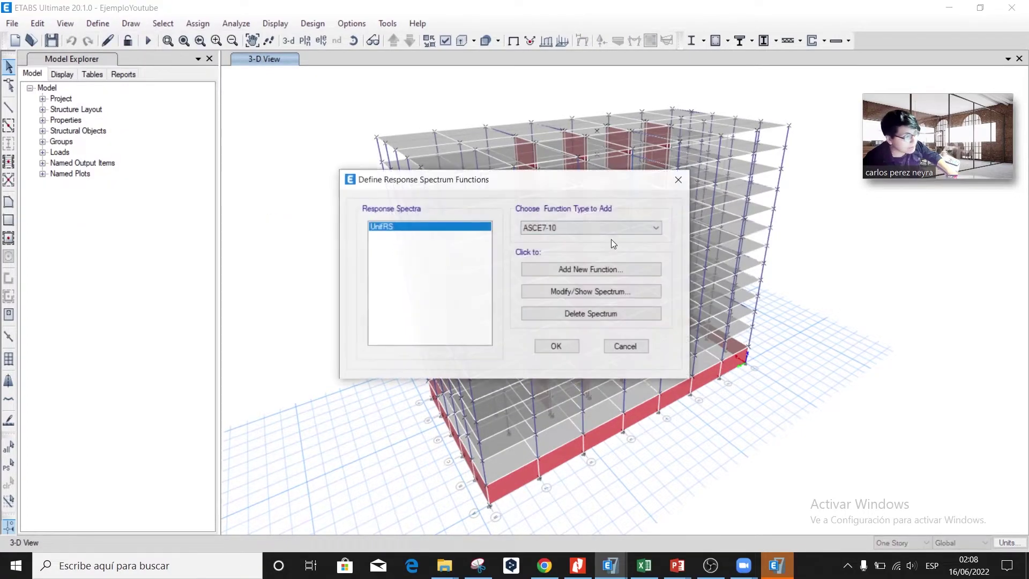
{"action": "left_click", "coordinate": [611, 228]}
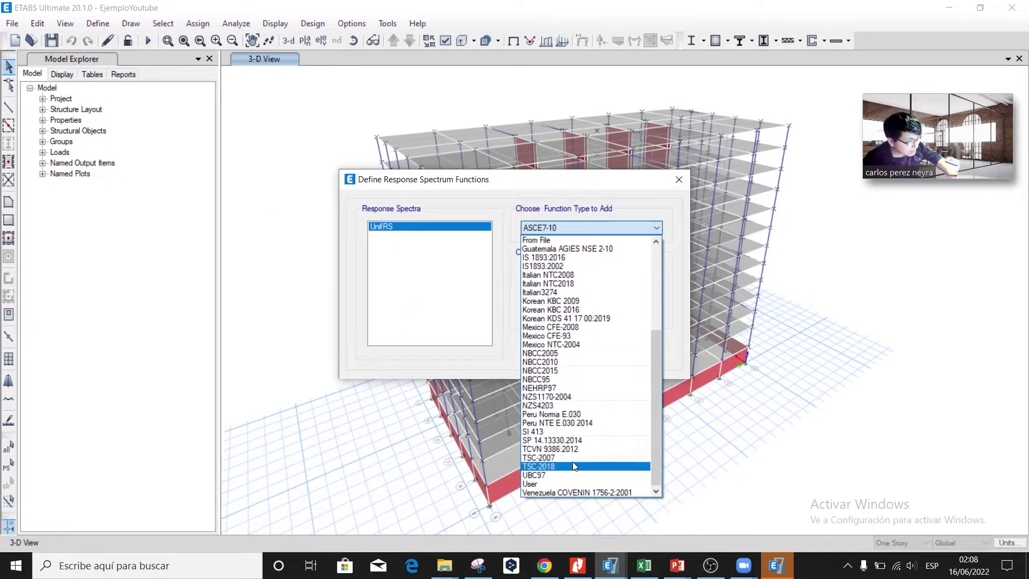
{"action": "scroll", "coordinate": [580, 448], "scroll_direction": "up", "scroll_amount": 5}
{"action": "left_click", "coordinate": [571, 282]}
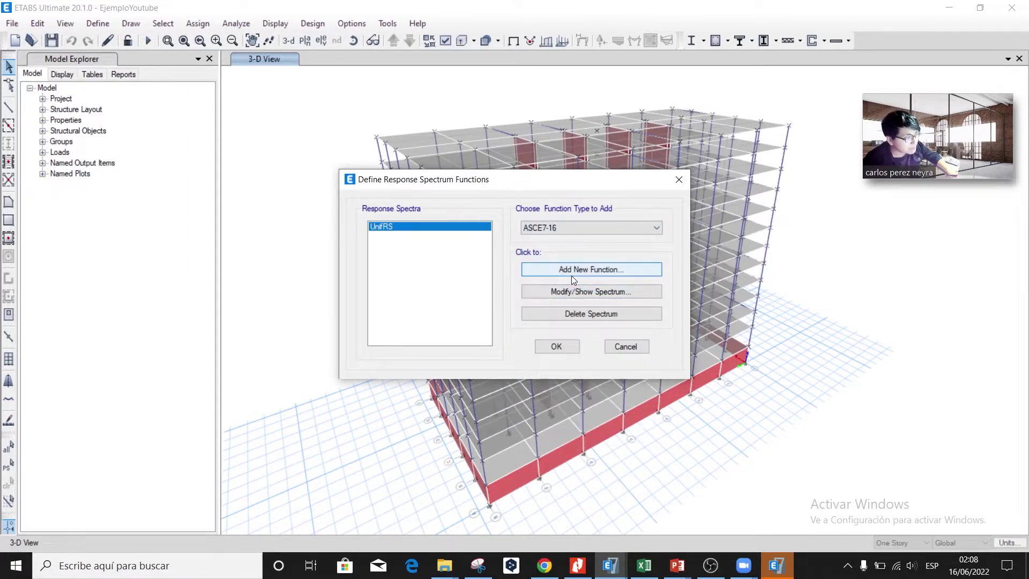
{"action": "left_click", "coordinate": [571, 275]}
{"action": "left_click_drag", "start_coordinate": [323, 143], "coordinate": [429, 277]}
- Look over the workbook's Derivas sheet and return to the FEMA P-1051 document
{"action": "key", "text": "alt+Tab"}
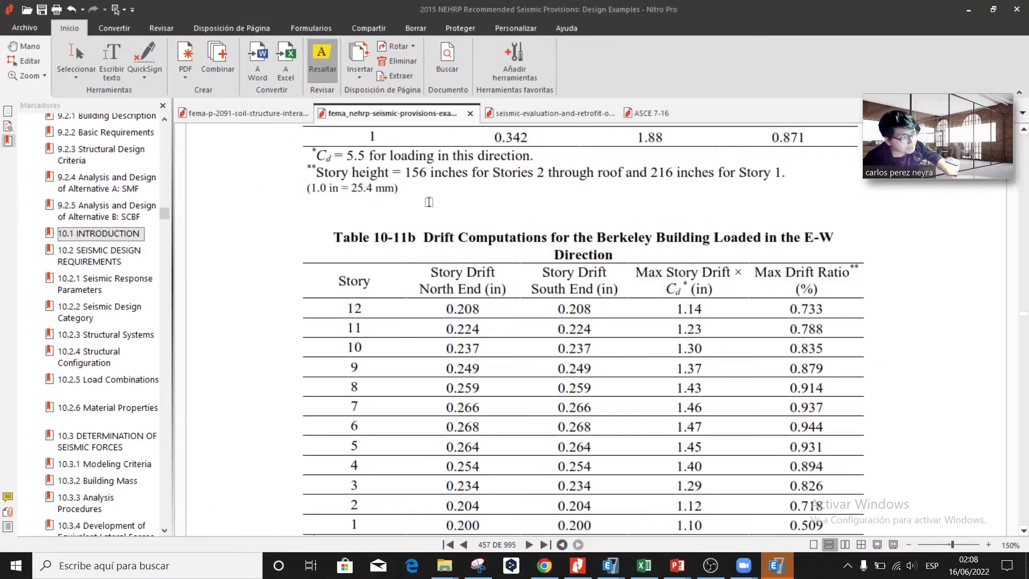
{"action": "key", "text": "alt+Tab"}
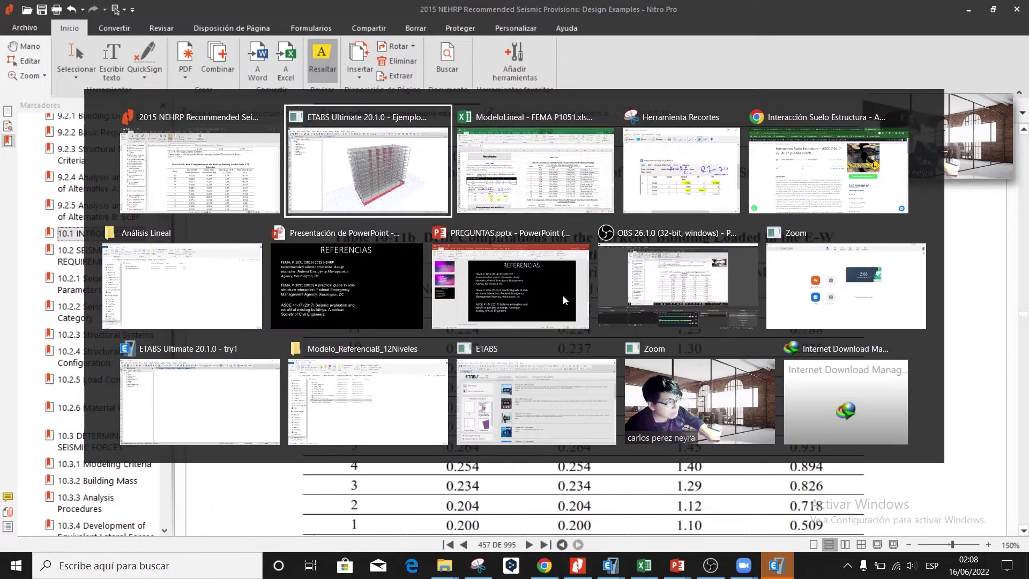
{"action": "left_click", "coordinate": [160, 527]}
{"action": "mouse_move", "coordinate": [59, 154]}
{"action": "left_mouse_down"}
{"action": "mouse_move", "coordinate": [448, 340]}
{"action": "mouse_move", "coordinate": [471, 377]}
{"action": "left_mouse_up"}
{"action": "key", "text": "alt+Tab"}
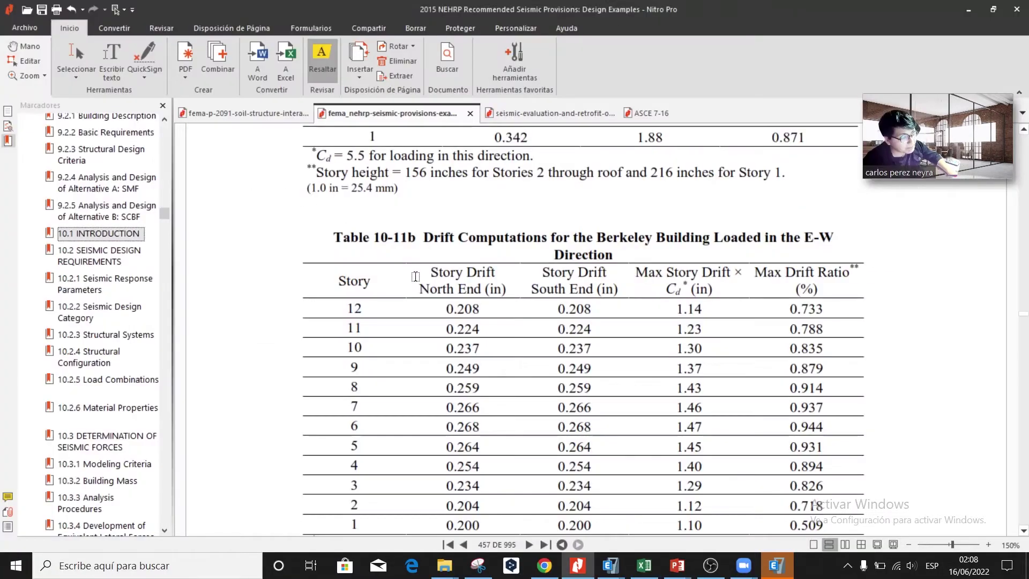
- Open section 10.2.1 Seismic Response Parameters and read the Berkeley spectral accelerations and site coefficients
{"action": "scroll", "coordinate": [413, 278], "scroll_direction": "up", "scroll_amount": 1}
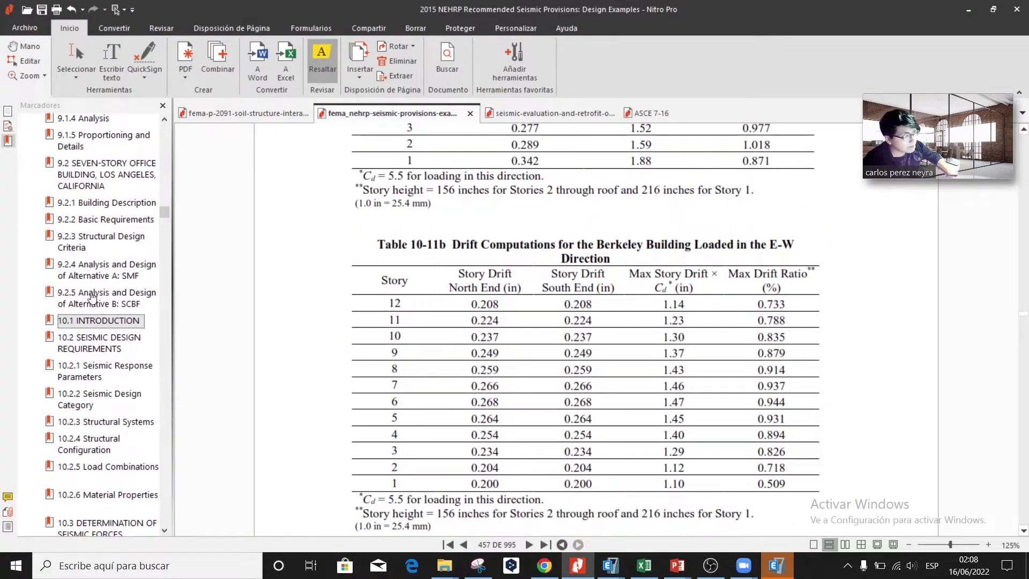
{"action": "scroll", "coordinate": [92, 296], "scroll_direction": "up", "scroll_amount": 4}
{"action": "scroll", "coordinate": [104, 376], "scroll_direction": "down", "scroll_amount": 5}
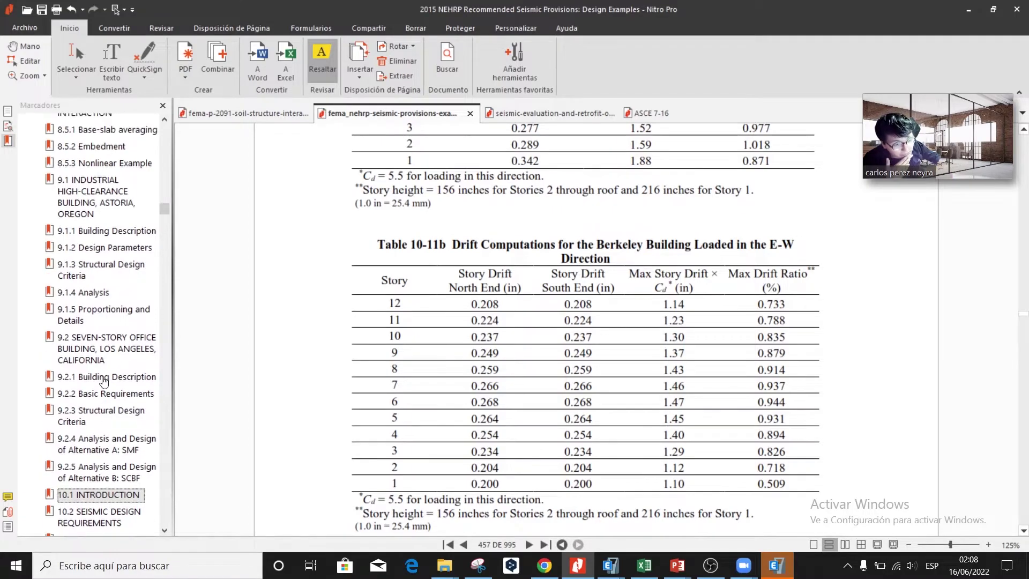
{"action": "left_click", "coordinate": [106, 318]}
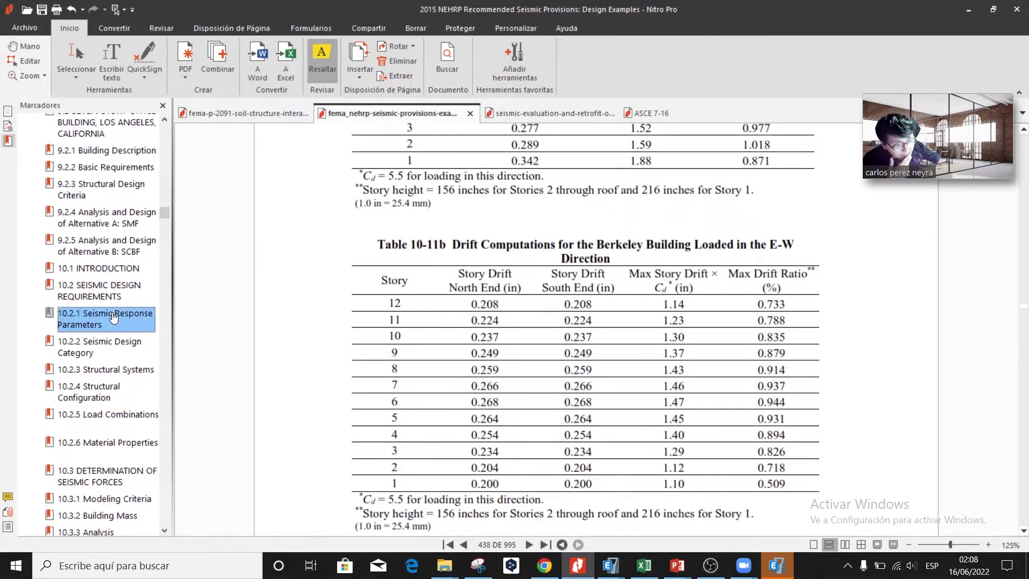
{"action": "scroll", "coordinate": [604, 231], "scroll_direction": "up", "scroll_amount": 1}
{"action": "scroll", "coordinate": [605, 232], "scroll_direction": "up", "scroll_amount": 2, "text": "ctrl"}
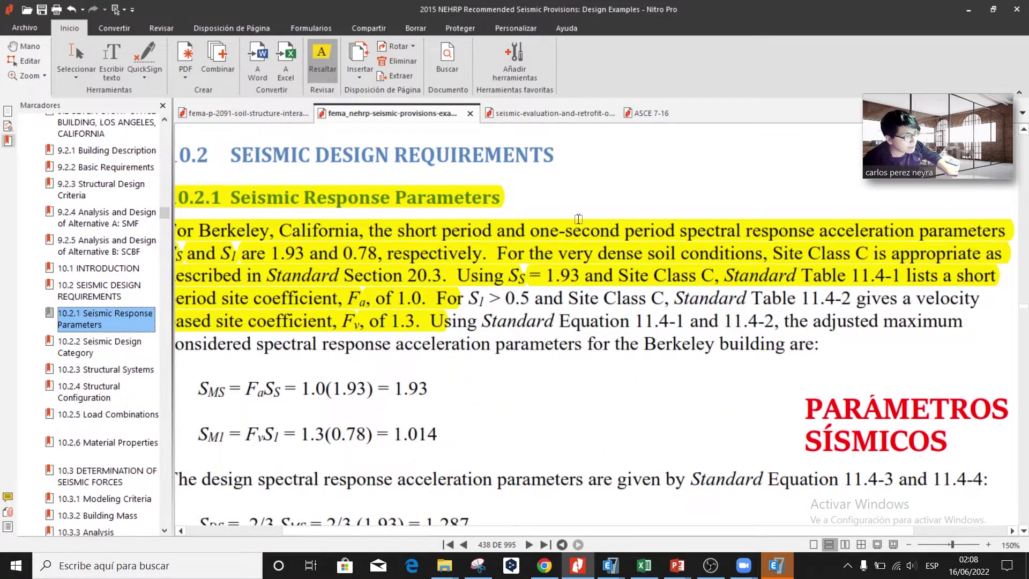
{"action": "scroll", "coordinate": [578, 218], "scroll_direction": "down", "scroll_amount": 1, "text": "ctrl"}
{"action": "scroll", "coordinate": [345, 296], "scroll_direction": "up", "scroll_amount": 1}
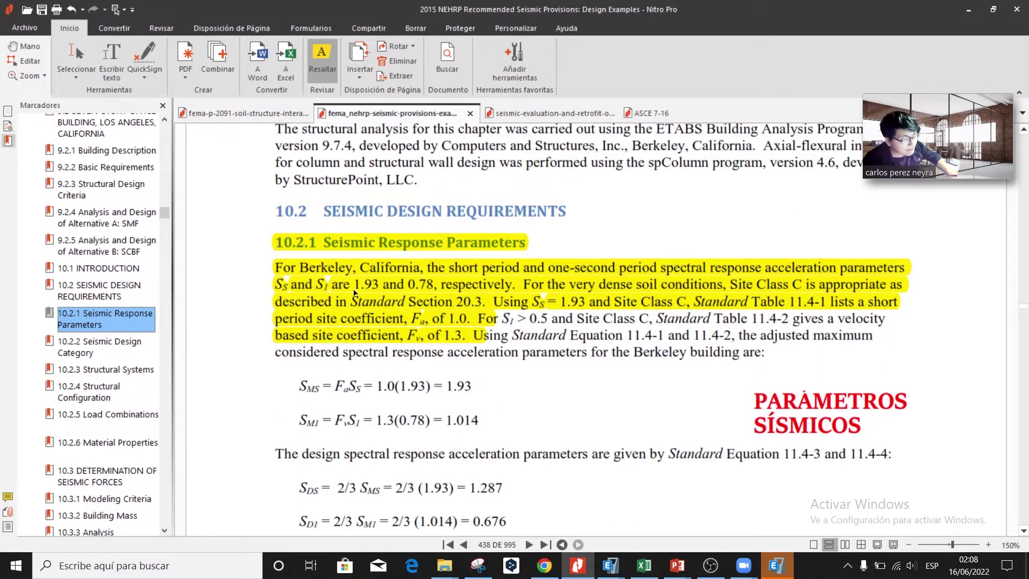
- Set the ETABS spectrum function's Ss to 1.93, S1 to 0.78 and long-period transition period to 8, per section 10.2.1
{"action": "key", "text": "alt+Tab"}
{"action": "key", "text": "alt+Tab"}
{"action": "key", "text": "alt+Tab"}
{"action": "type", "text": "1.93"}
{"action": "key", "text": "alt+Tab"}
{"action": "key", "text": "alt+Tab"}
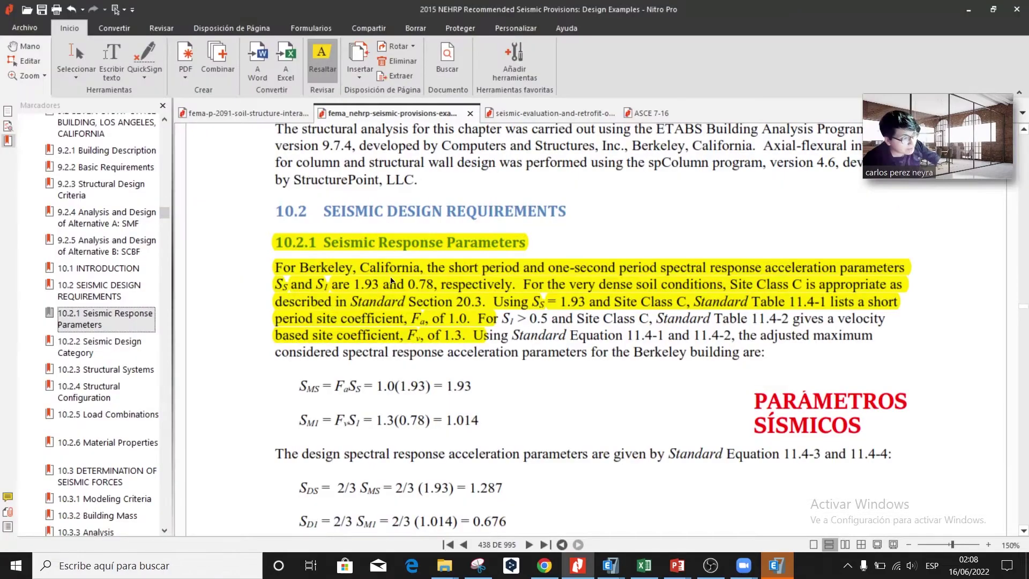
{"action": "key", "text": "alt+Tab"}
{"action": "key", "text": "alt+Tab"}
{"action": "key", "text": "Tab"}
{"action": "type", "text": "0."}
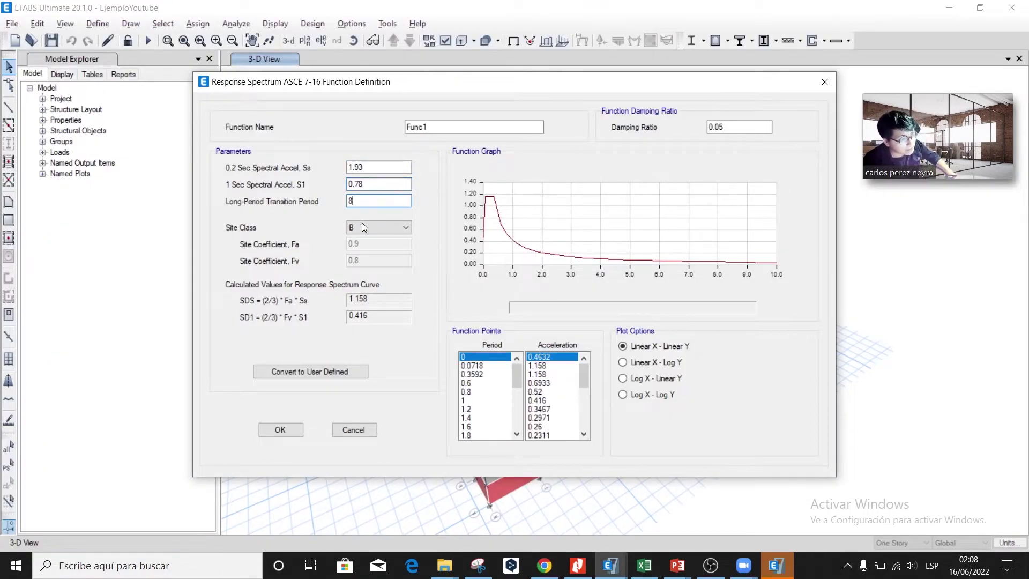
- Set the spectrum's site class to E and enter the site coefficients Fa = 1 and Fv = 1.3 from FEMA P-1051
{"action": "left_click", "coordinate": [363, 226]}
{"action": "left_click", "coordinate": [369, 259]}
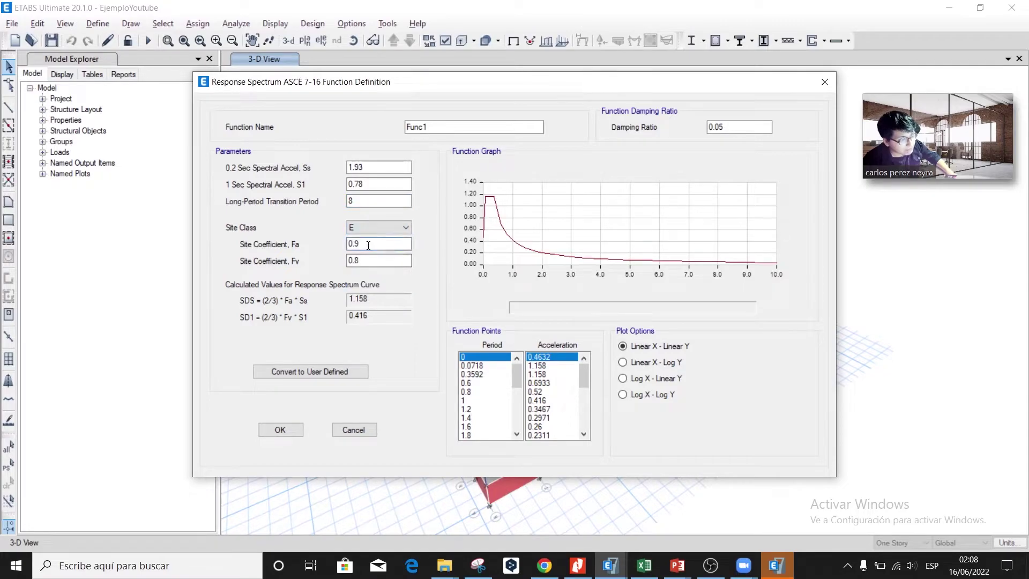
{"action": "key", "text": "alt+Tab"}
{"action": "mouse_move", "coordinate": [404, 309]}
{"action": "left_mouse_down"}
{"action": "mouse_move", "coordinate": [481, 355]}
{"action": "mouse_move", "coordinate": [428, 354]}
{"action": "left_mouse_up"}
{"action": "key", "text": "alt+Tab"}
{"action": "key", "text": "shift+Home"}
{"action": "type", "text": "1"}
{"action": "key", "text": "Tab"}
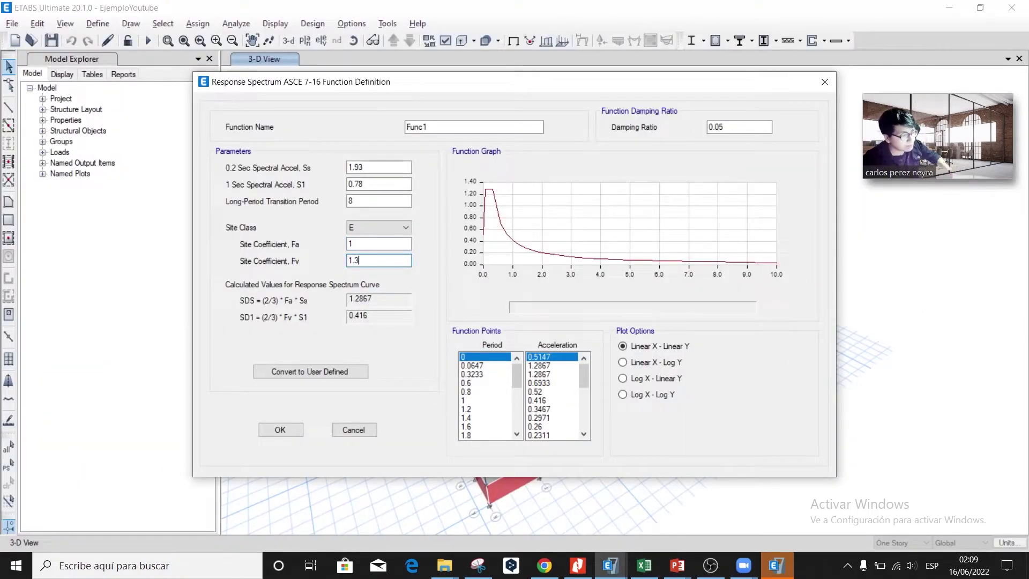
{"action": "left_click", "coordinate": [366, 245]}
- Compare the calculated SDS with the spectrum plateau and SD1 with the acceleration at a period of 1 second
{"action": "left_click_drag", "start_coordinate": [219, 283], "coordinate": [413, 339]}
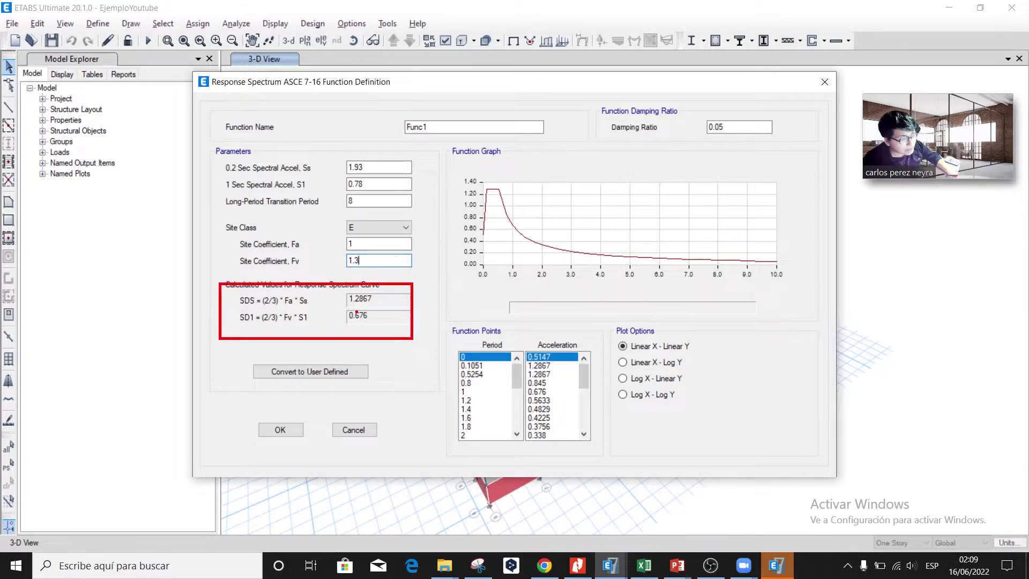
{"action": "left_click_drag", "start_coordinate": [220, 277], "coordinate": [391, 307]}
{"action": "left_click_drag", "start_coordinate": [472, 179], "coordinate": [520, 193]}
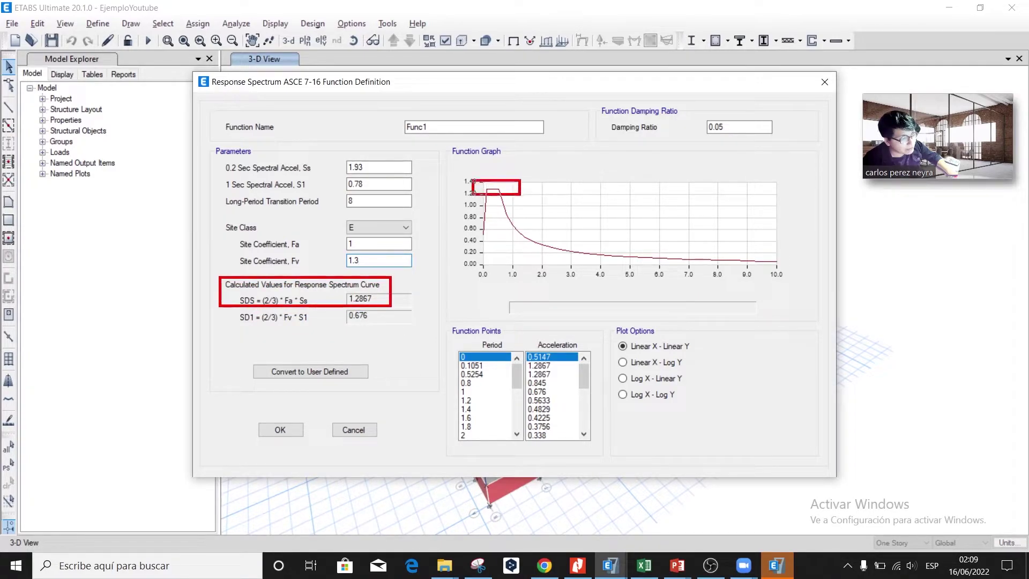
{"action": "left_click_drag", "start_coordinate": [230, 308], "coordinate": [408, 326]}
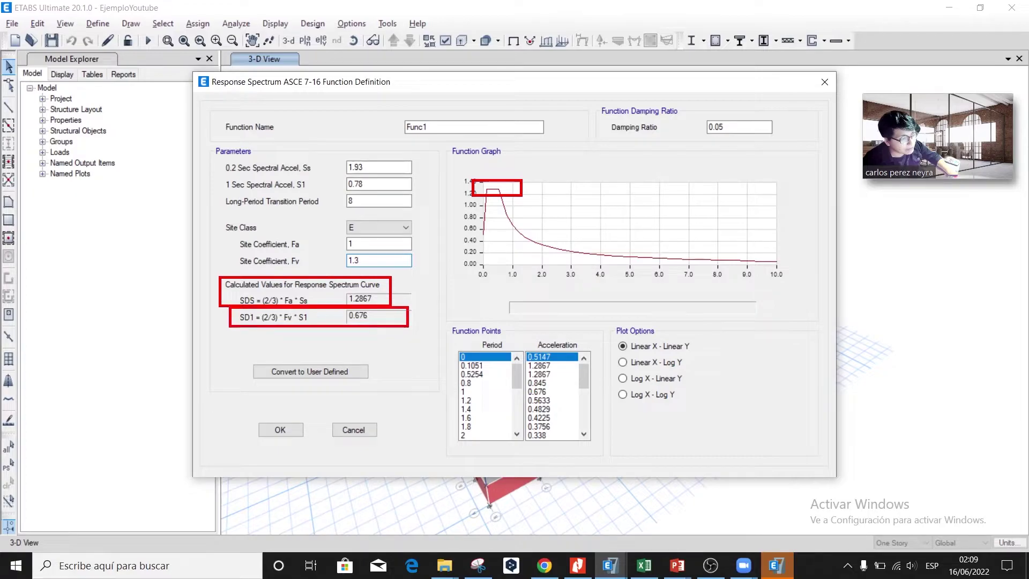
{"action": "left_click_drag", "start_coordinate": [451, 384], "coordinate": [575, 403]}
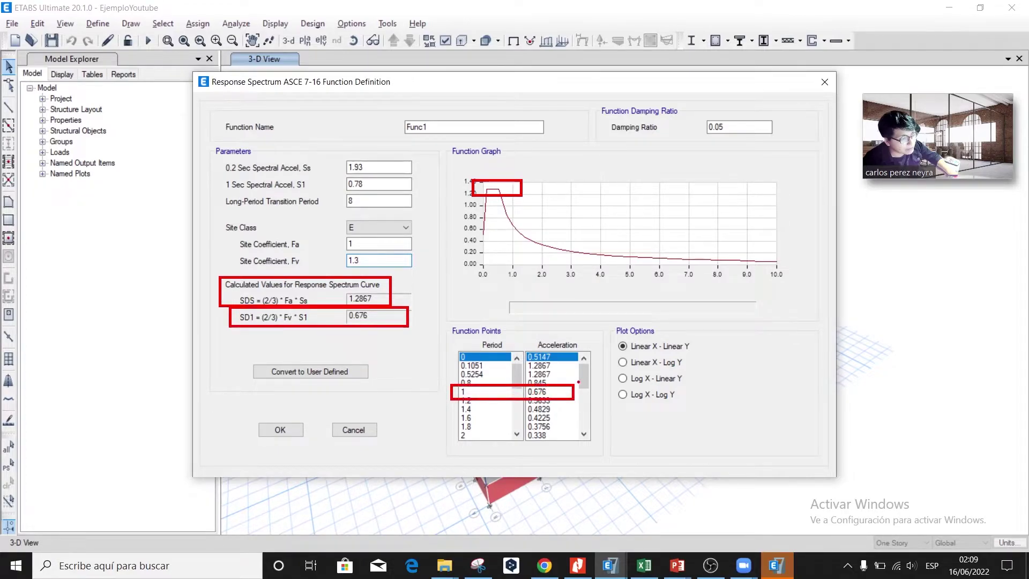
{"action": "key", "text": "Escape"}
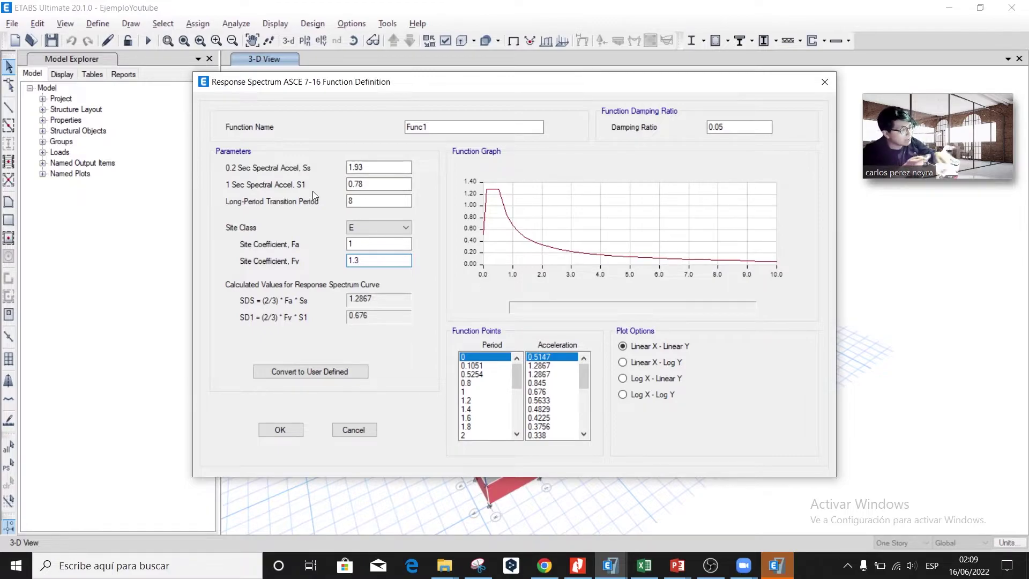
- Check the ETABS SDS and SD1 values against the design spectral parameters in FEMA P-1051 section 10.2.1
{"action": "key", "text": "alt+Tab"}
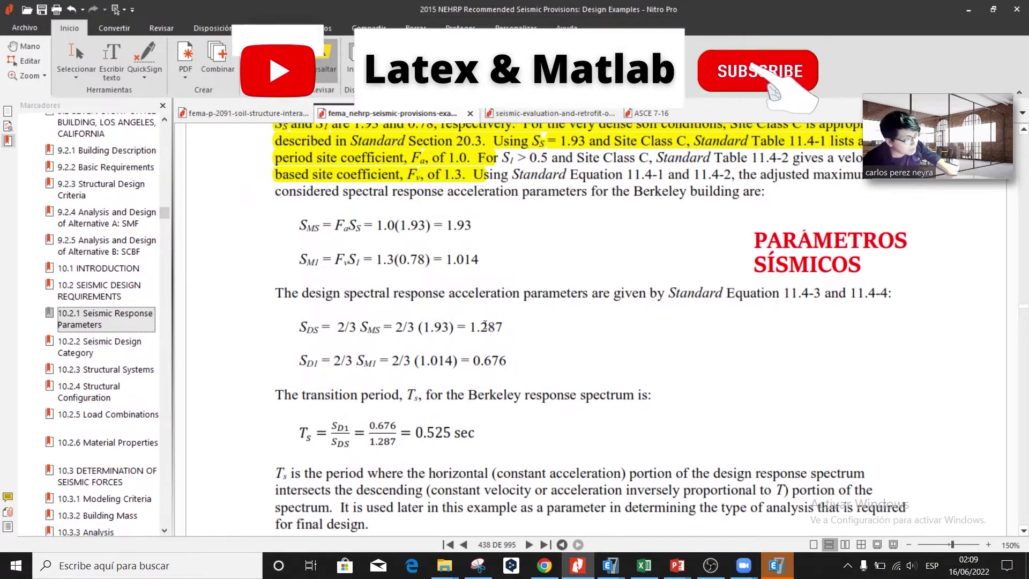
{"action": "key", "text": "alt+Tab"}
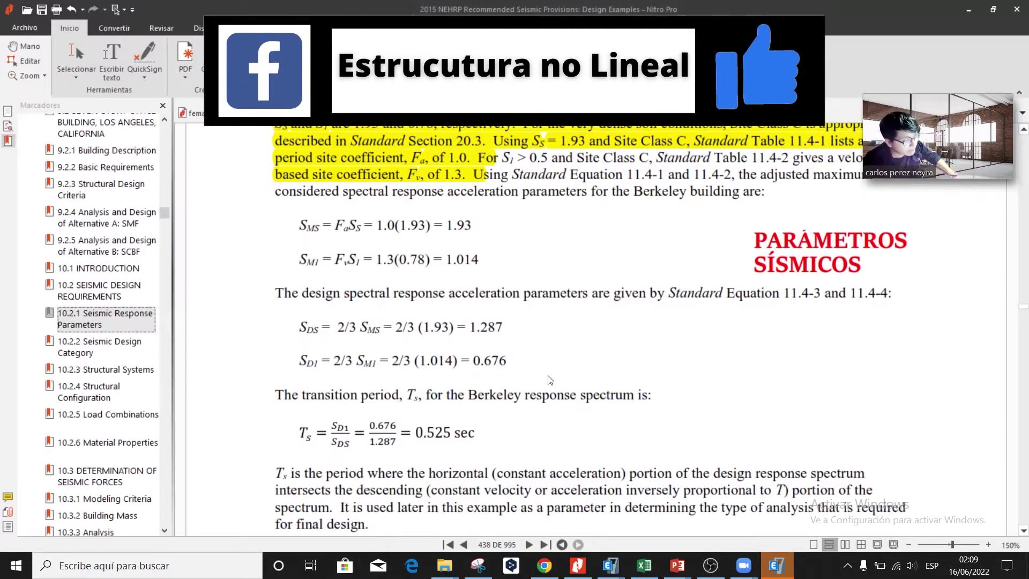
{"action": "key", "text": "alt+Tab"}
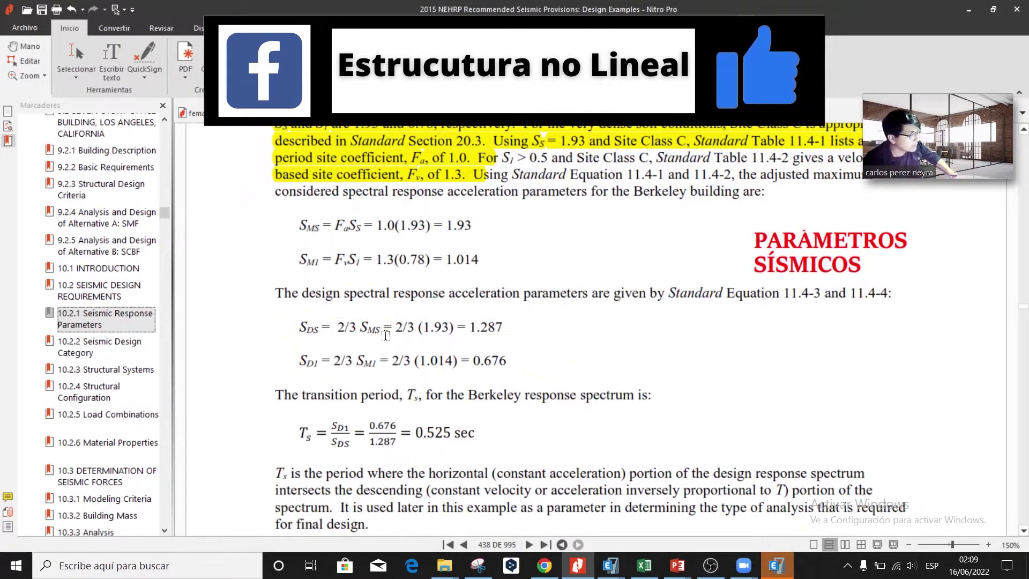
{"action": "scroll", "coordinate": [466, 337], "scroll_direction": "down", "scroll_amount": 1, "text": "ctrl"}
- In ETABS, name the response spectrum function Espectro ASCE 7-16 and save its definition
{"action": "key", "text": "alt+Tab"}
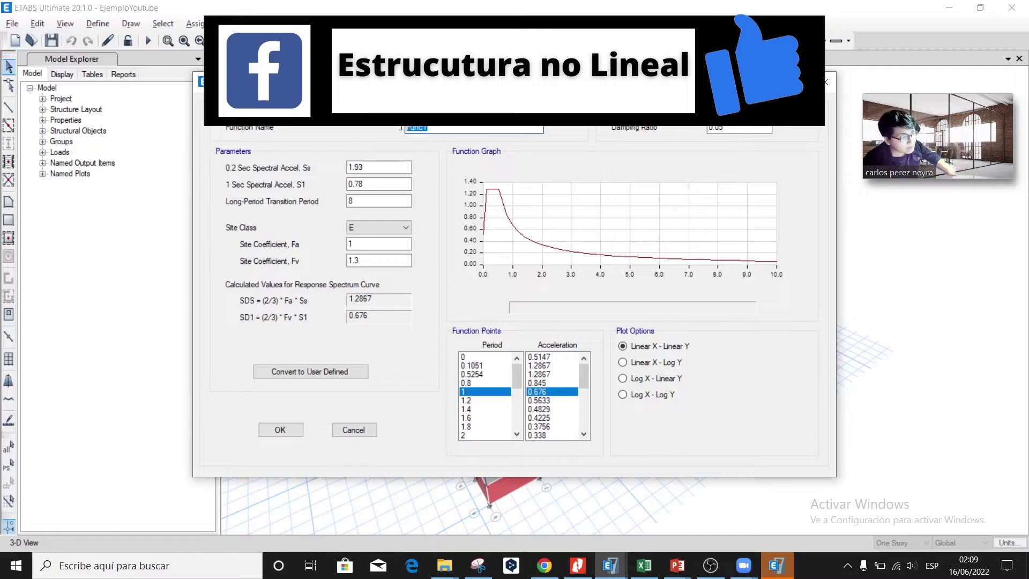
{"action": "type", "text": "spectro AC"}
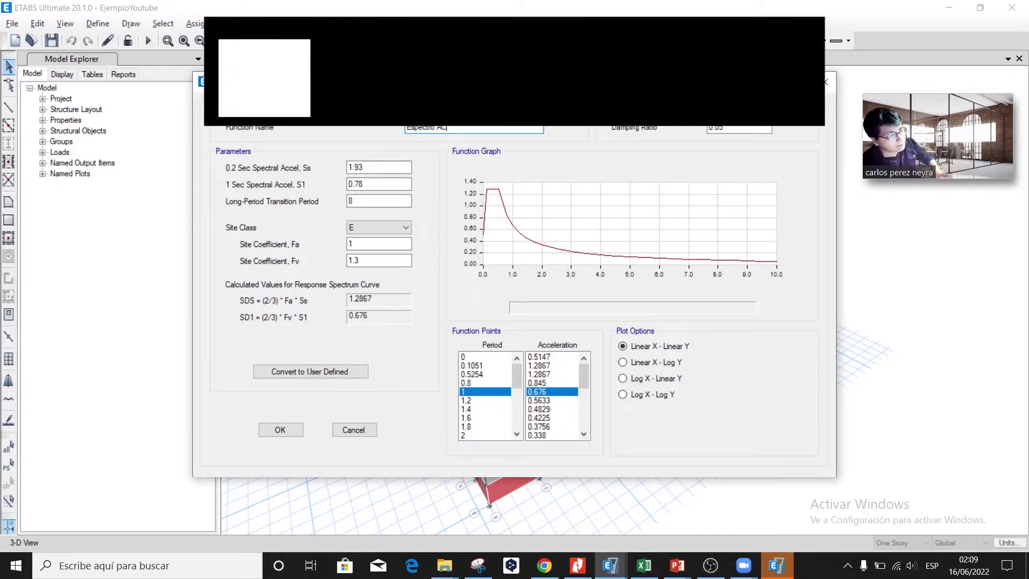
{"action": "key", "text": "BackSpace"}
{"action": "type", "text": "SCE 7-16"}
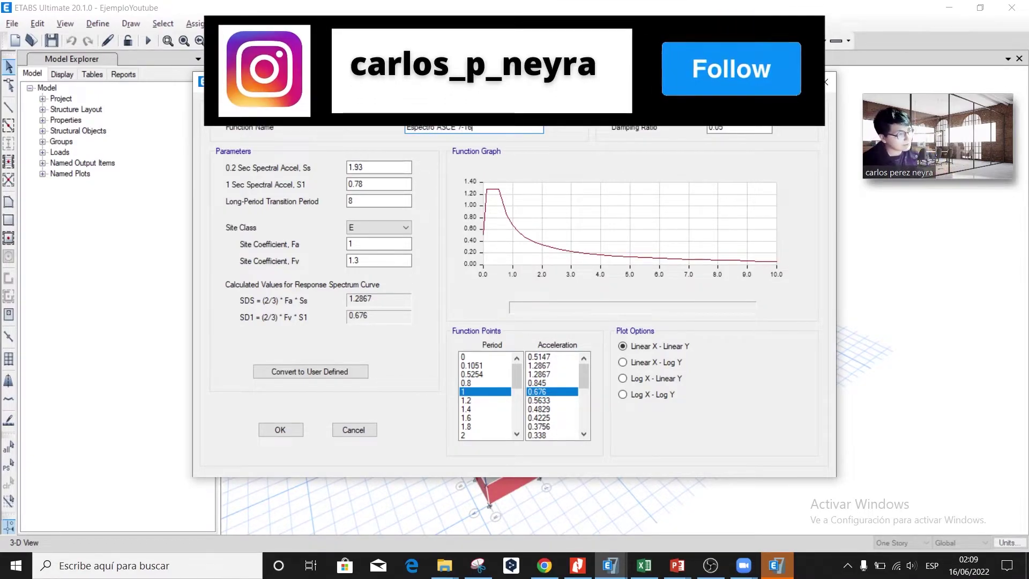
{"action": "left_click", "coordinate": [279, 429]}
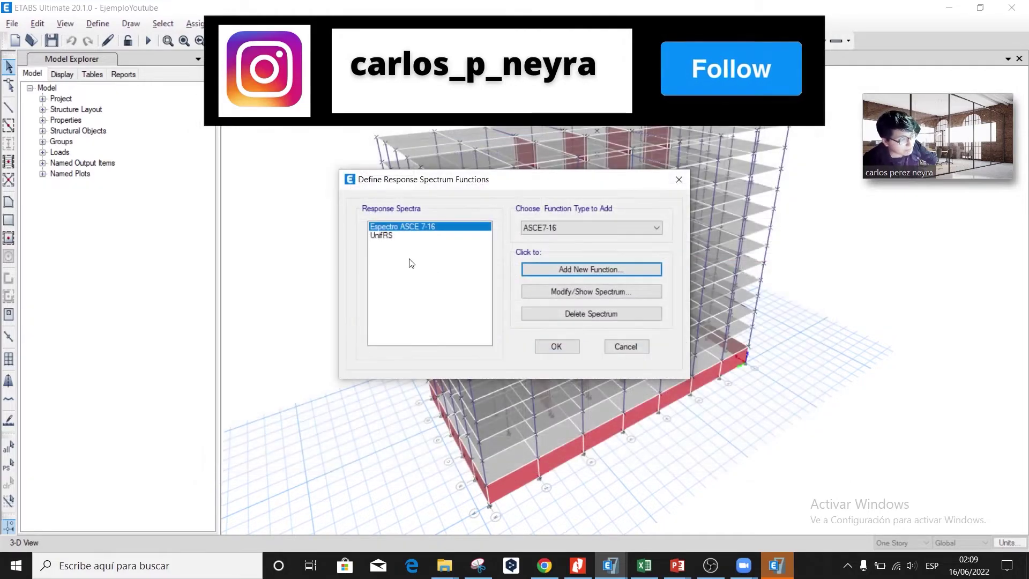
{"action": "left_click", "coordinate": [591, 314]}
{"action": "left_click", "coordinate": [556, 346]}
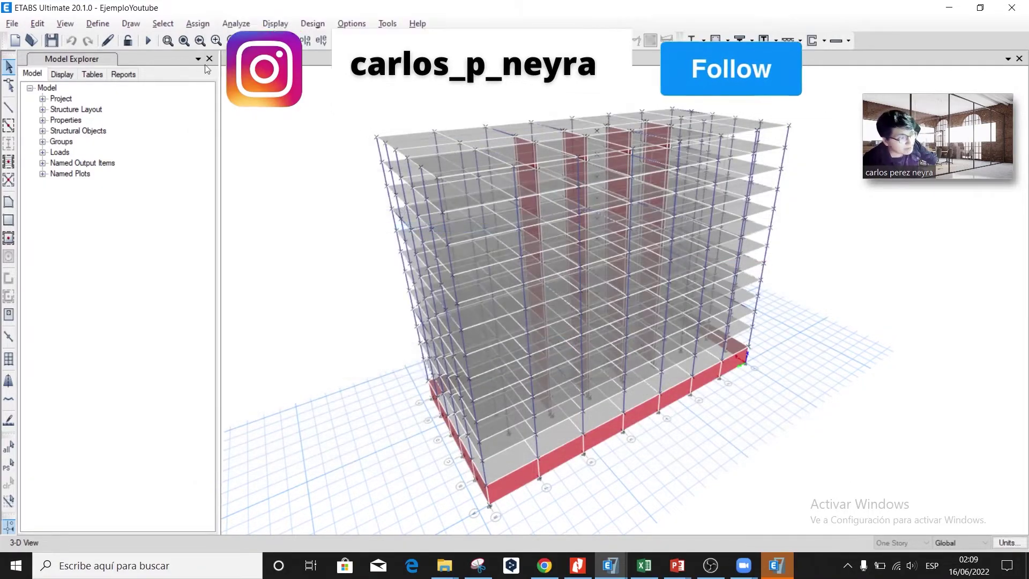
- Add a new load case named ESPCECTRO XX and set its type to Response Spectrum
{"action": "left_click", "coordinate": [97, 23]}
{"action": "left_click", "coordinate": [171, 341]}
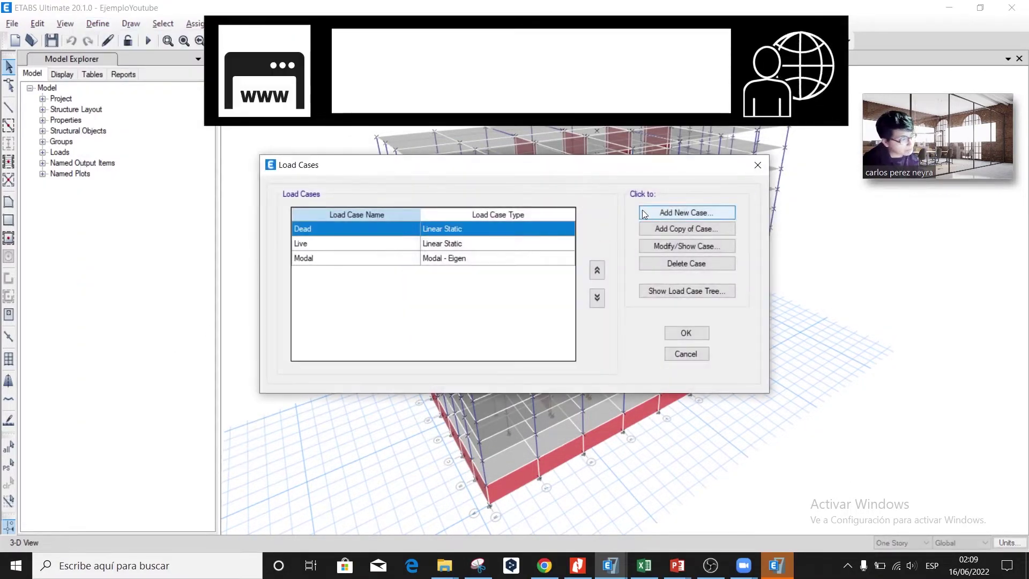
{"action": "left_click", "coordinate": [699, 215]}
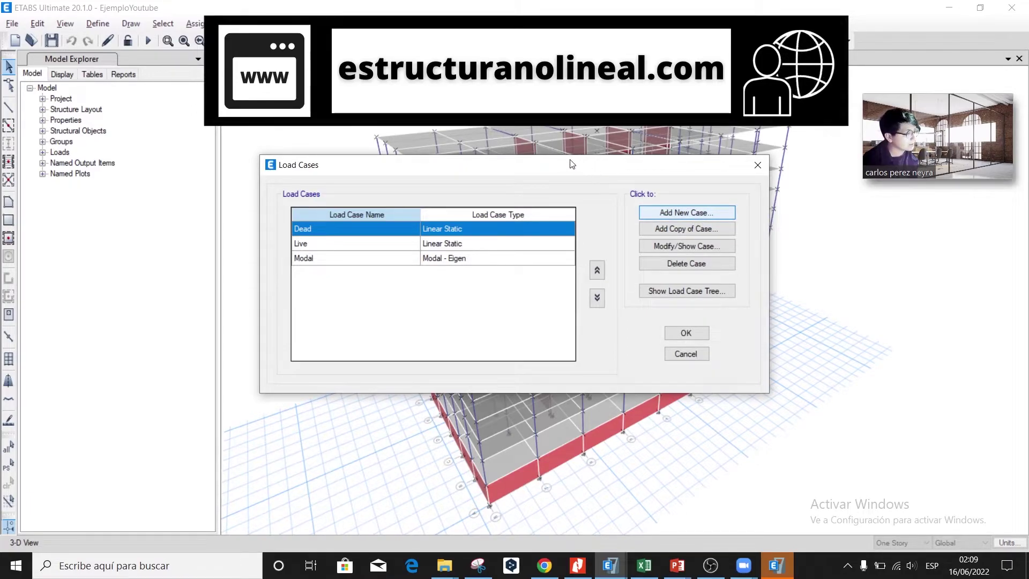
{"action": "type", "text": "ESPCECTRO"}
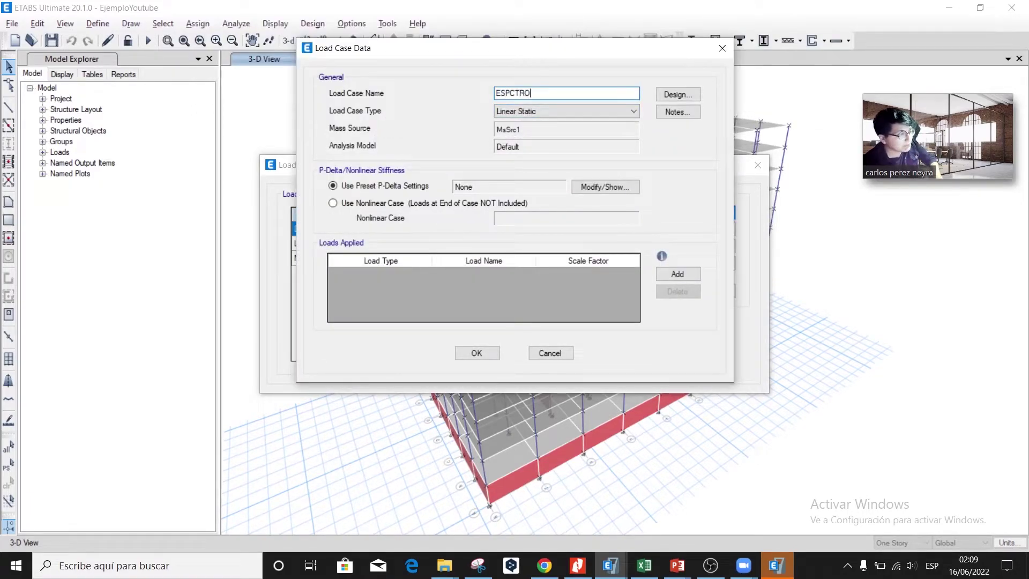
{"action": "type", "text": " XX"}
{"action": "left_click", "coordinate": [530, 109]}
{"action": "left_click", "coordinate": [537, 159]}
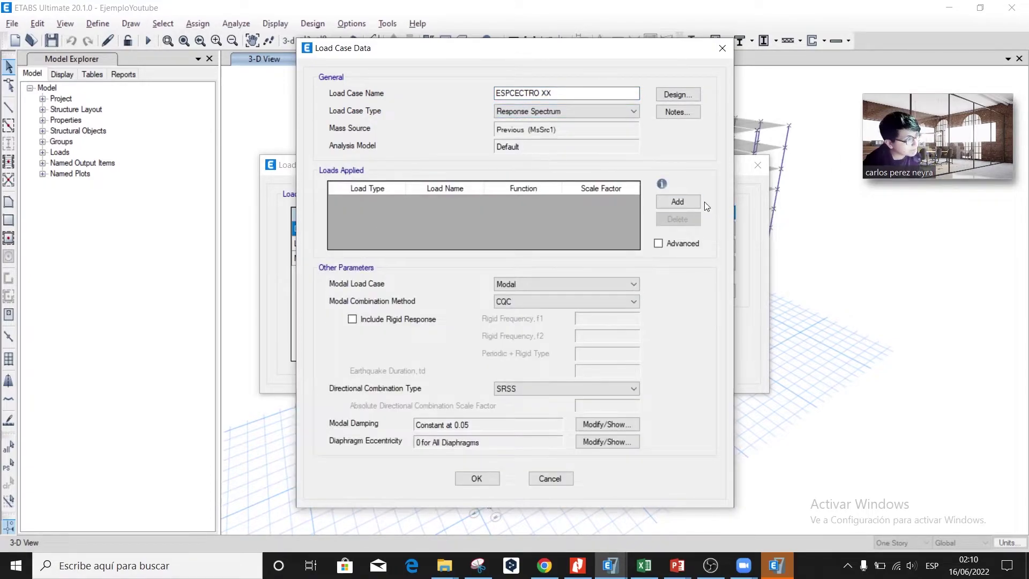
- Apply a U1 acceleration load using the Espectro ASCE 7-16 function to the new case and save it
{"action": "left_click", "coordinate": [684, 203]}
{"action": "left_click", "coordinate": [501, 204]}
{"action": "left_click", "coordinate": [513, 224]}
{"action": "left_click", "coordinate": [598, 211]}
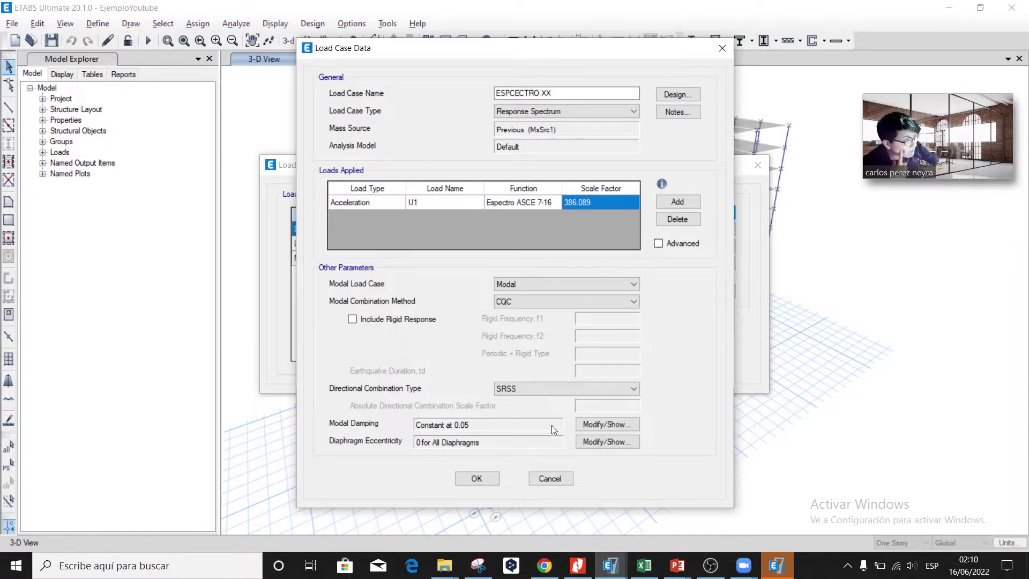
{"action": "left_click", "coordinate": [474, 478]}
{"action": "left_click", "coordinate": [686, 333]}
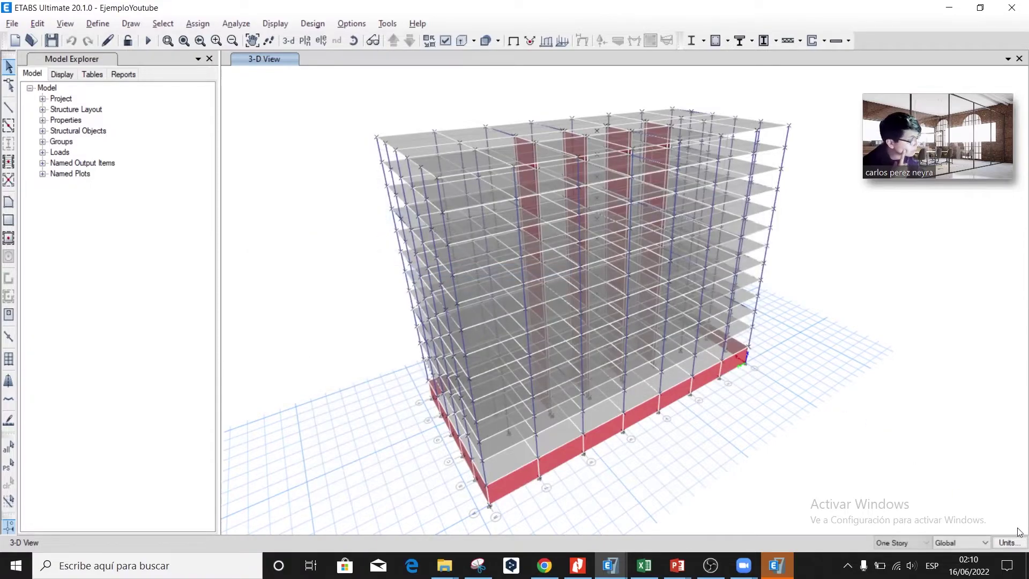
- Switch the model's display units to metric, with lengths in metres
{"action": "left_click", "coordinate": [1008, 543]}
{"action": "left_click", "coordinate": [918, 542]}
{"action": "left_click", "coordinate": [545, 160]}
{"action": "left_click", "coordinate": [466, 231]}
{"action": "left_click", "coordinate": [545, 170]}
{"action": "left_click", "coordinate": [547, 171]}
{"action": "left_click", "coordinate": [462, 241]}
{"action": "left_click", "coordinate": [476, 211]}
- Set the eccentricity ratio of load case ESPCECTRO XX to 0.05 for all diaphragms
{"action": "left_click", "coordinate": [96, 24]}
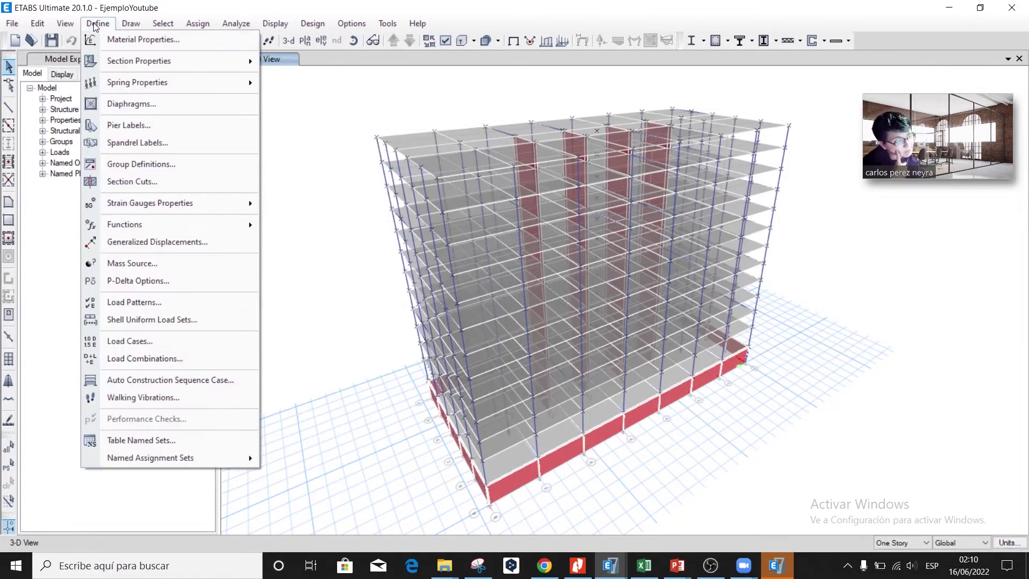
{"action": "left_click", "coordinate": [130, 341]}
{"action": "left_click", "coordinate": [482, 272]}
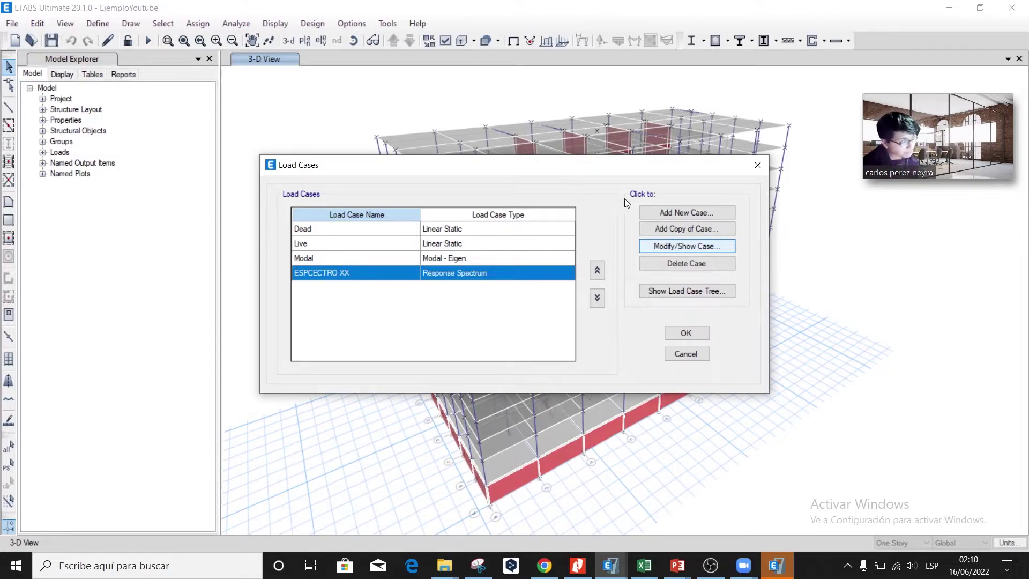
{"action": "key", "text": "Return"}
{"action": "left_click", "coordinate": [590, 203]}
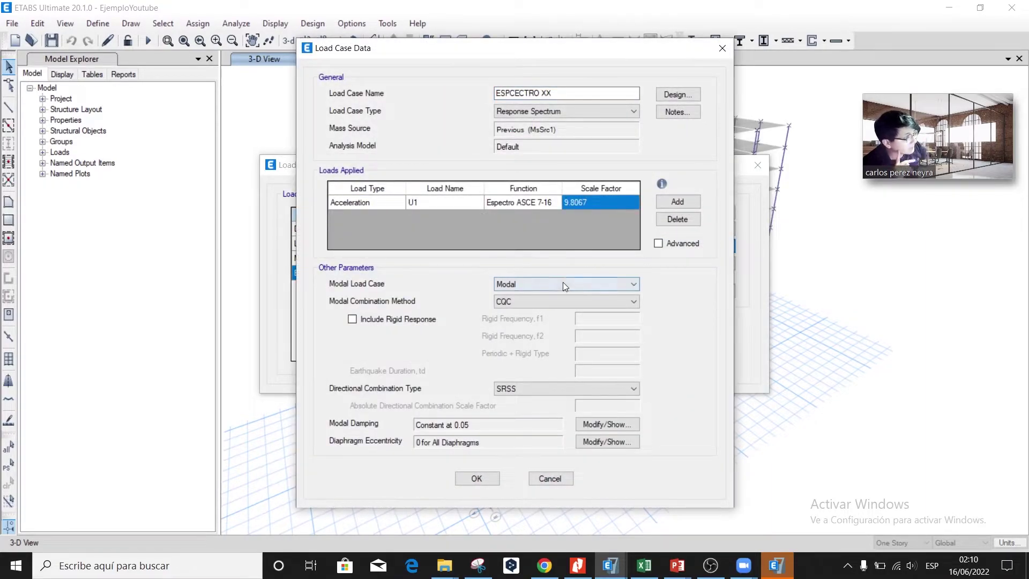
{"action": "left_click", "coordinate": [606, 441]}
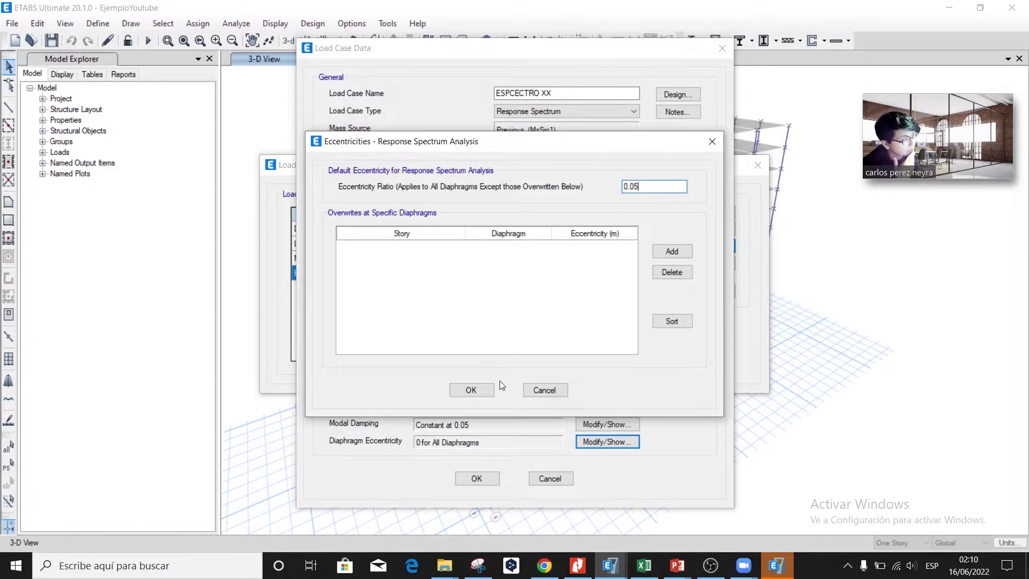
{"action": "left_click", "coordinate": [462, 391]}
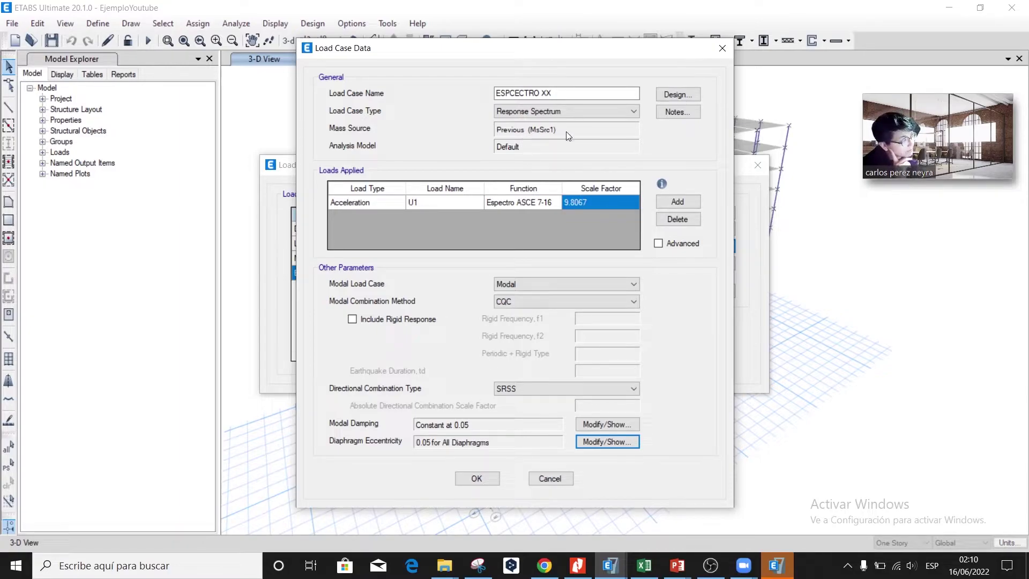
{"action": "left_click", "coordinate": [478, 478]}
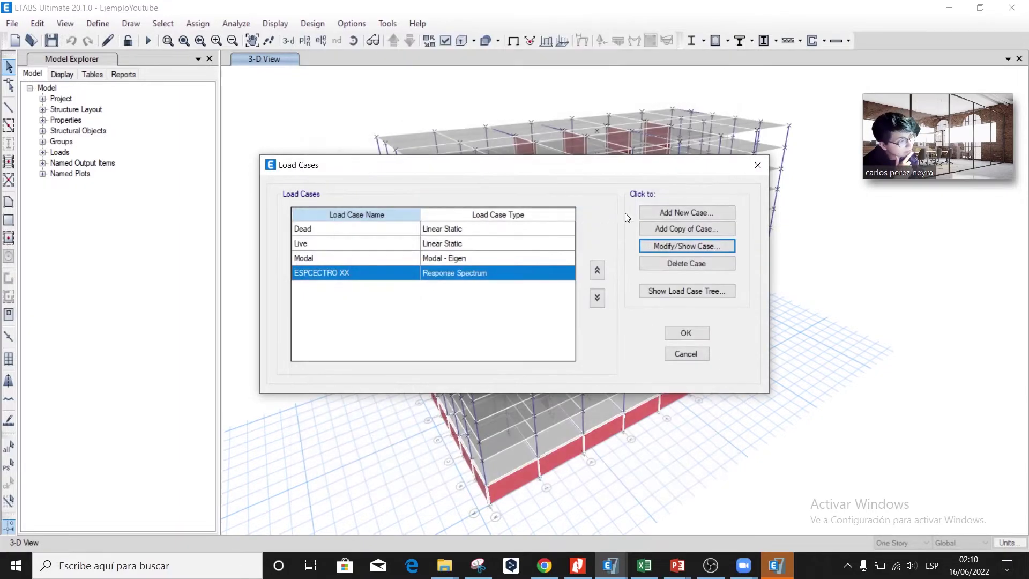
- Copy load case ESPCECTRO XX as ESPCECTRO YY and set its acceleration direction to U2
{"action": "left_click", "coordinate": [667, 231]}
{"action": "key", "text": "BackSpace"}
{"action": "key", "text": "BackSpace"}
{"action": "type", "text": "YY"}
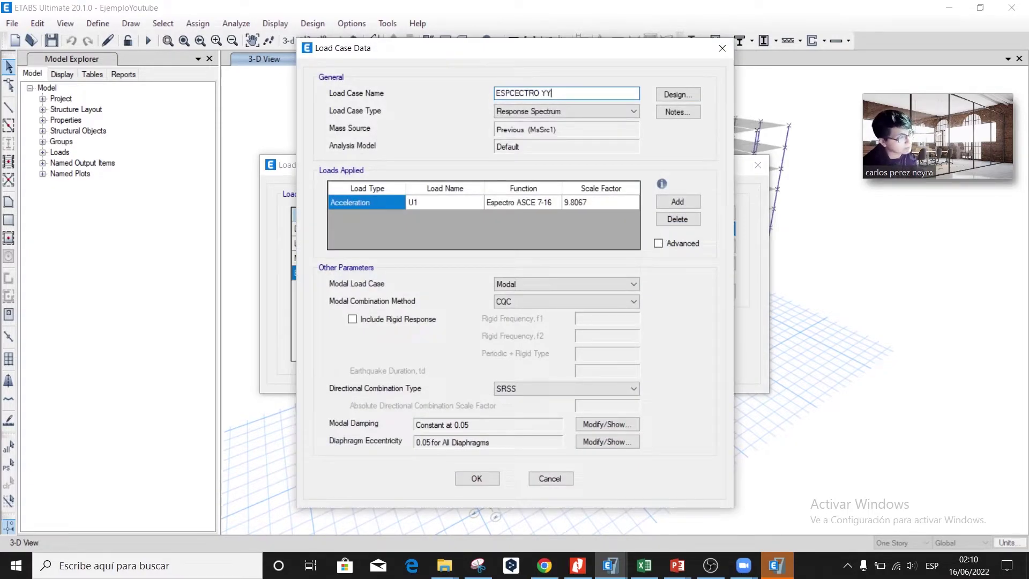
{"action": "left_click", "coordinate": [446, 202]}
{"action": "left_click", "coordinate": [436, 222]}
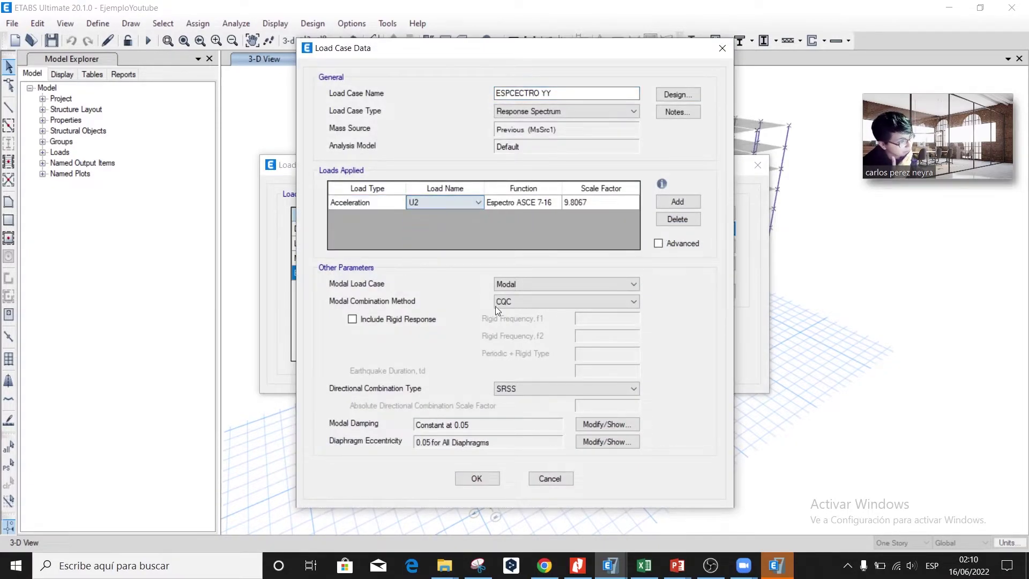
{"action": "left_click", "coordinate": [490, 477]}
{"action": "left_click", "coordinate": [676, 332]}
- Create a load combination named DERIVA with the combination type Envelope
{"action": "left_click", "coordinate": [98, 23]}
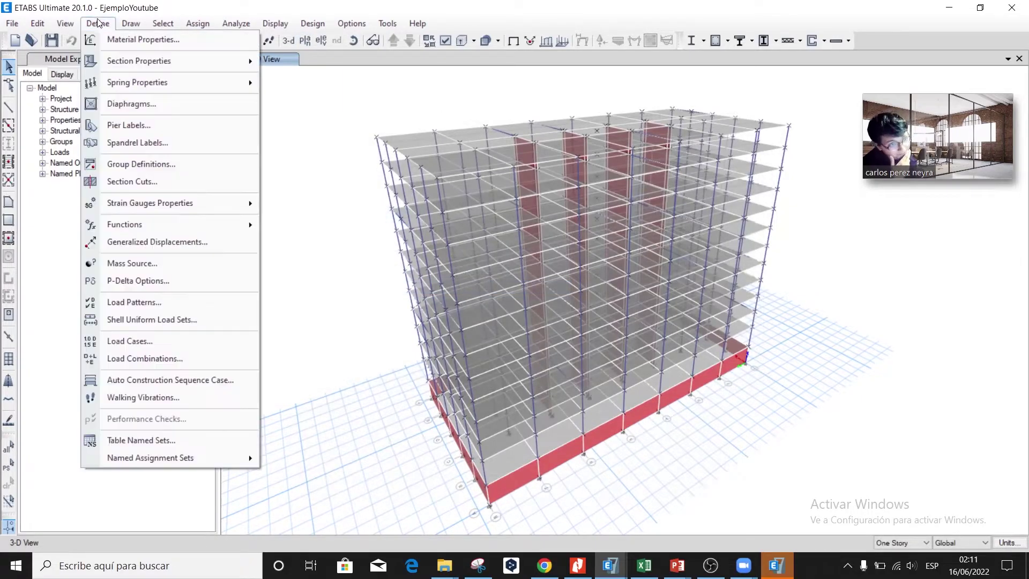
{"action": "left_click", "coordinate": [161, 359]}
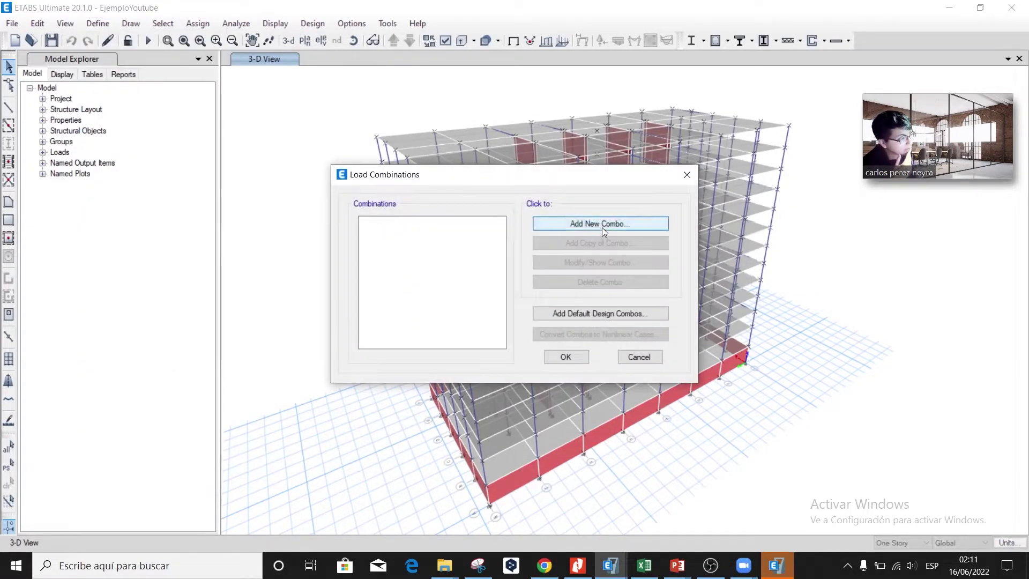
{"action": "left_click", "coordinate": [602, 227]}
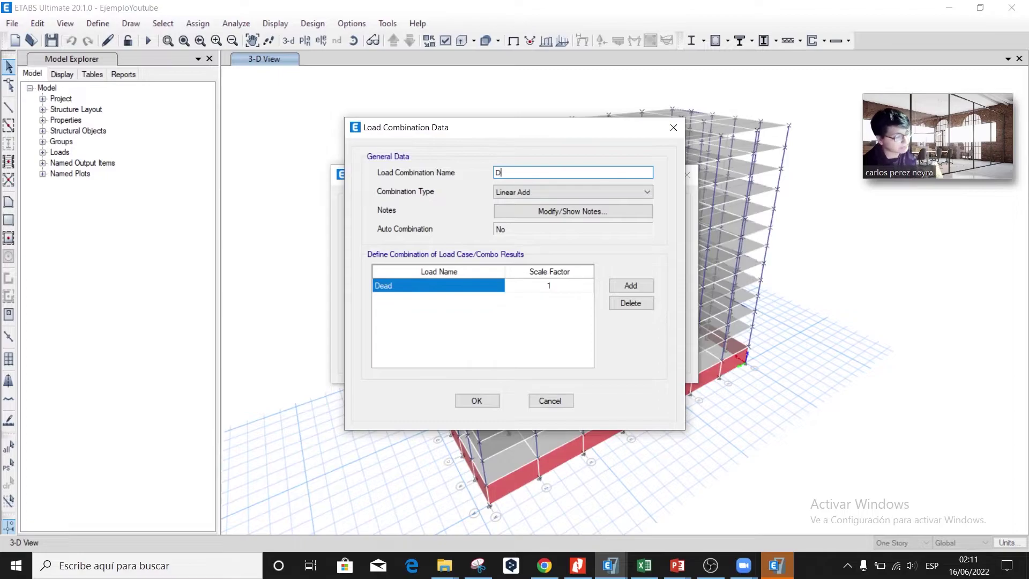
{"action": "left_click", "coordinate": [528, 192]}
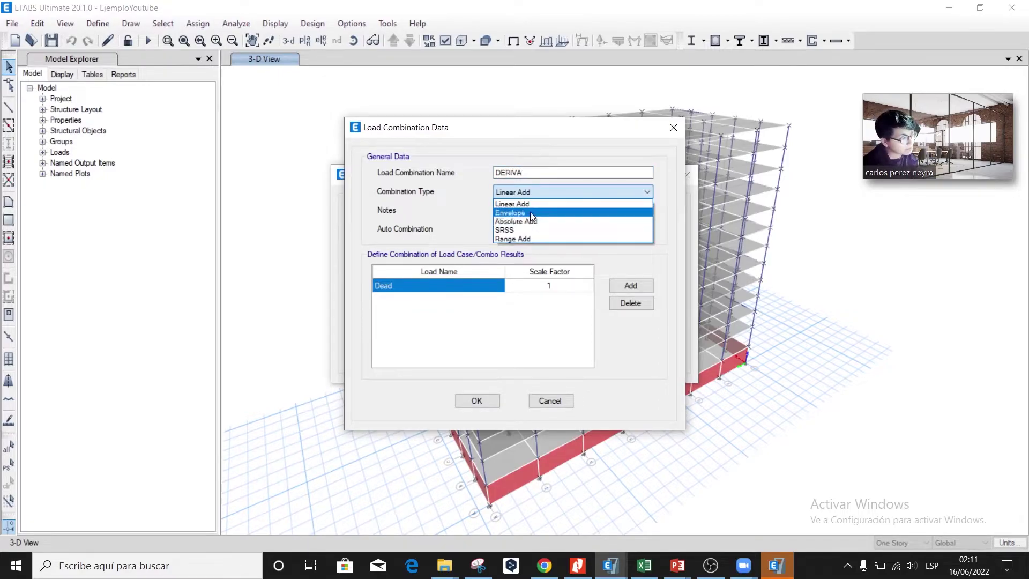
{"action": "left_click", "coordinate": [529, 211]}
- Include the load cases ESPCECTRO XX and ESPCECTRO YY in the DERIVA combination
{"action": "left_click", "coordinate": [638, 285]}
{"action": "left_click", "coordinate": [429, 287]}
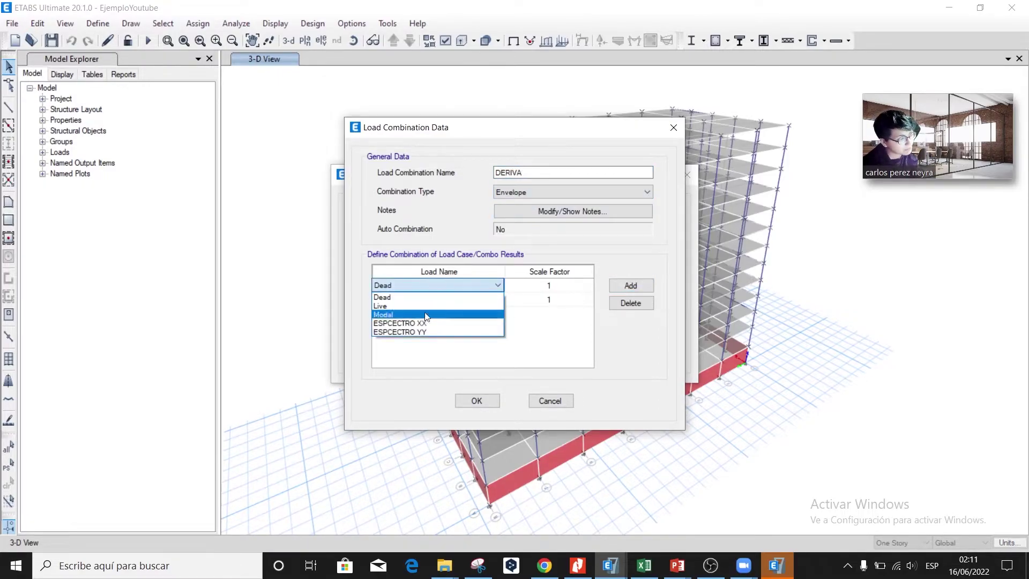
{"action": "left_click", "coordinate": [420, 320]}
{"action": "left_click", "coordinate": [432, 301]}
{"action": "left_click", "coordinate": [426, 342]}
- Switch to the ModeloLineal Excel workbook and find Table B-2 with the R and Cd factors on the CARACTERICAS sheet
{"action": "key", "text": "alt+Tab"}
{"action": "key", "text": "alt+Tab"}
{"action": "key", "text": "Tab"}
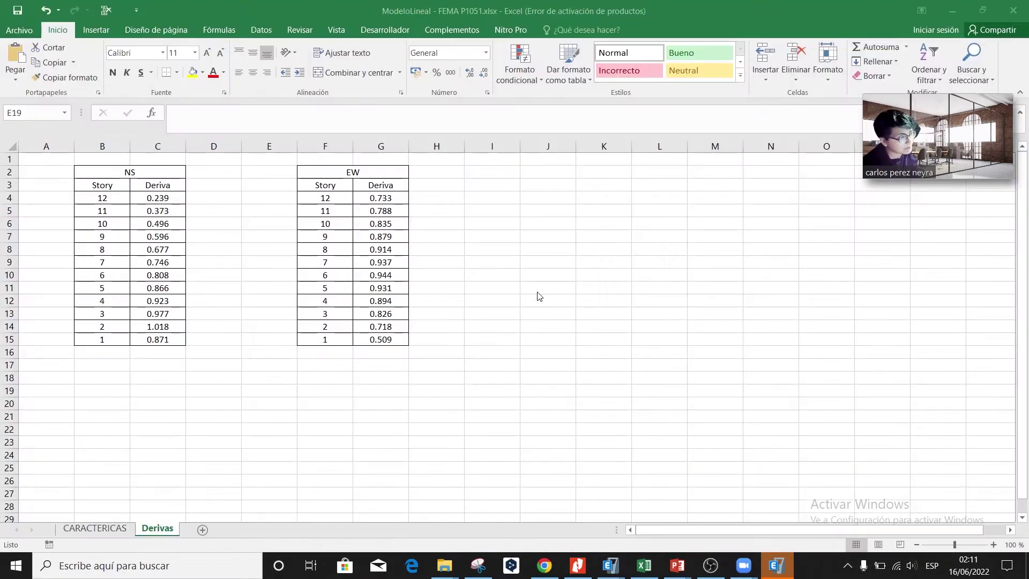
{"action": "key", "text": "alt+Tab"}
{"action": "key", "text": "alt+Tab"}
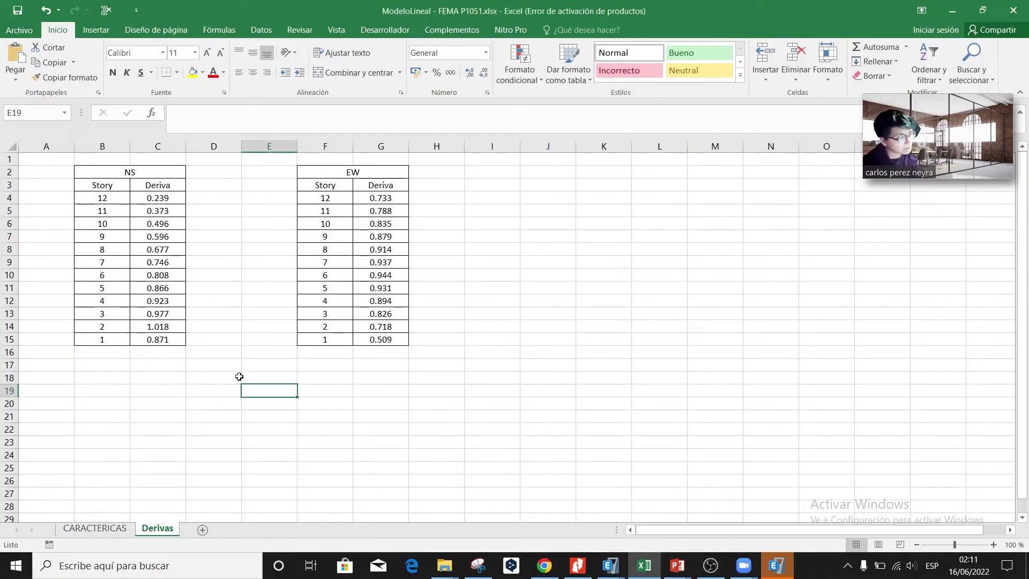
{"action": "left_click", "coordinate": [105, 386]}
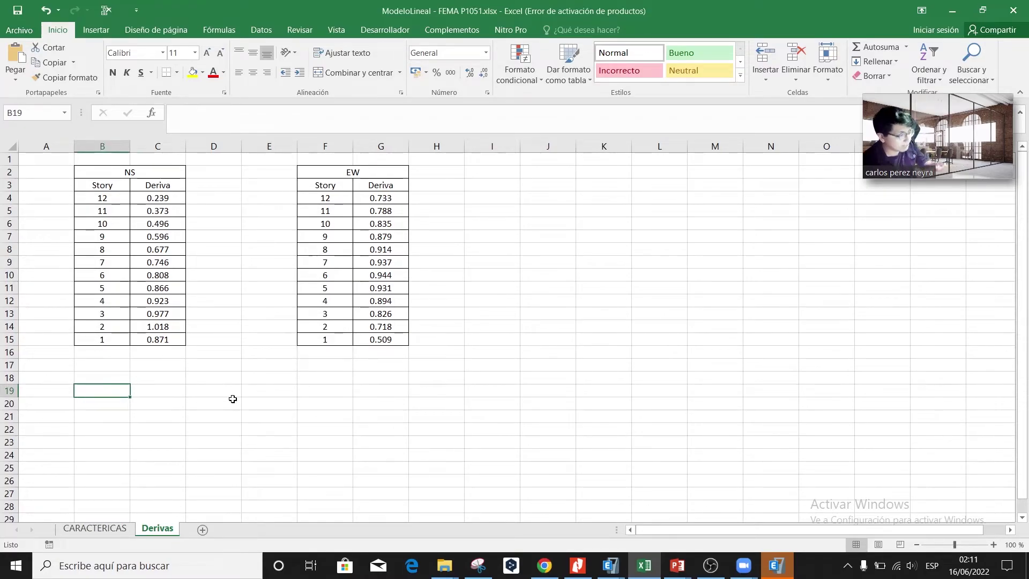
{"action": "key", "text": "alt+Tab"}
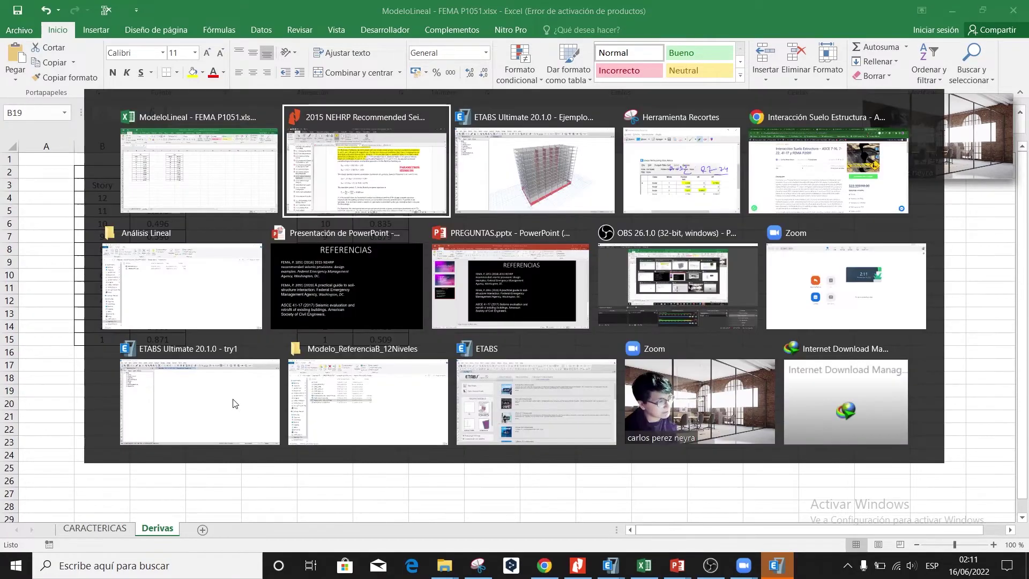
{"action": "key", "text": "alt+Tab"}
{"action": "key", "text": "ctrl+Page_Up"}
{"action": "scroll", "coordinate": [276, 403], "scroll_direction": "down", "scroll_amount": 9}
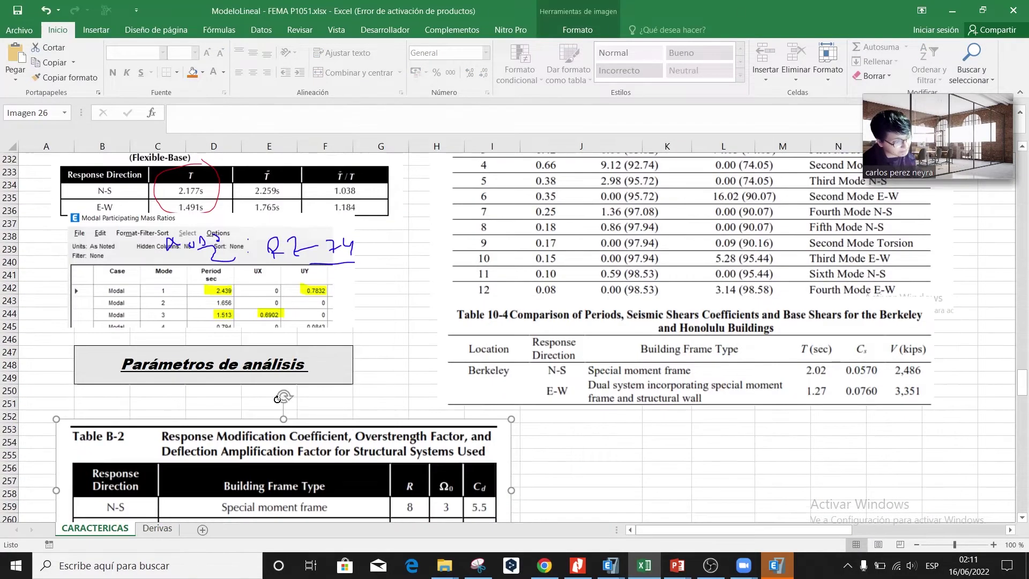
- Label cells J259 and J260 beside Table B-2 as Y and X
{"action": "left_click", "coordinate": [582, 338]}
{"action": "left_click", "coordinate": [576, 317]}
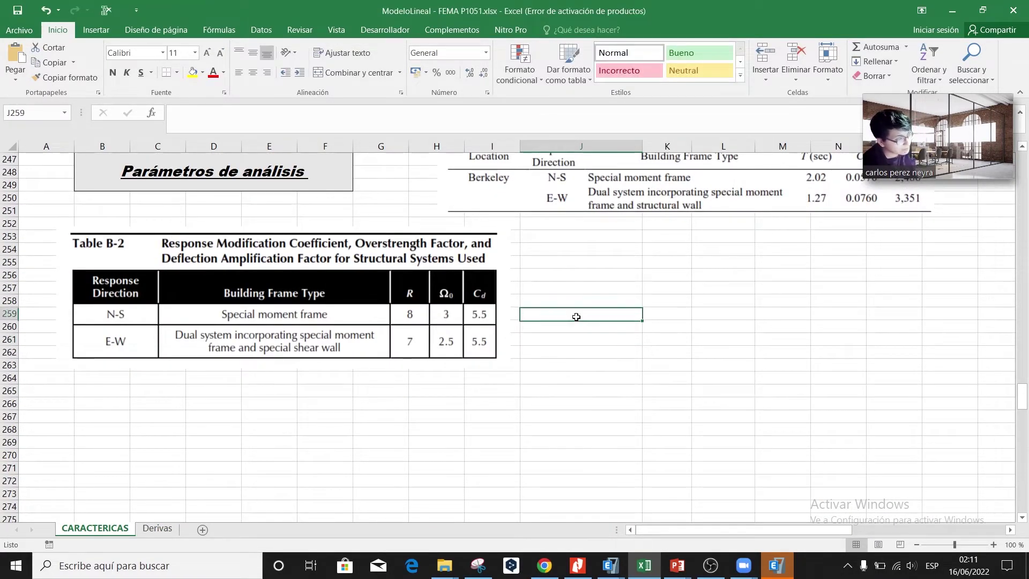
{"action": "type", "text": "Y"}
{"action": "key", "text": "Return"}
{"action": "type", "text": "X"}
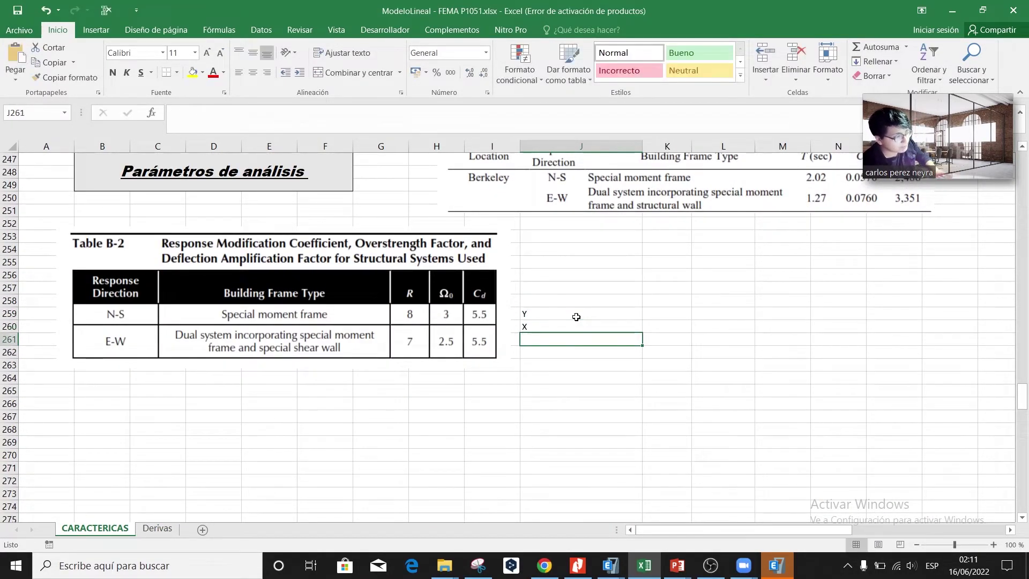
- Calculate the Cd/R factors beside the Y and X labels, entering =5.5/8 in K259 and =5.5/7 in K260
{"action": "key", "text": "Tab"}
{"action": "key", "text": "Up"}
{"action": "type", "text": "="}
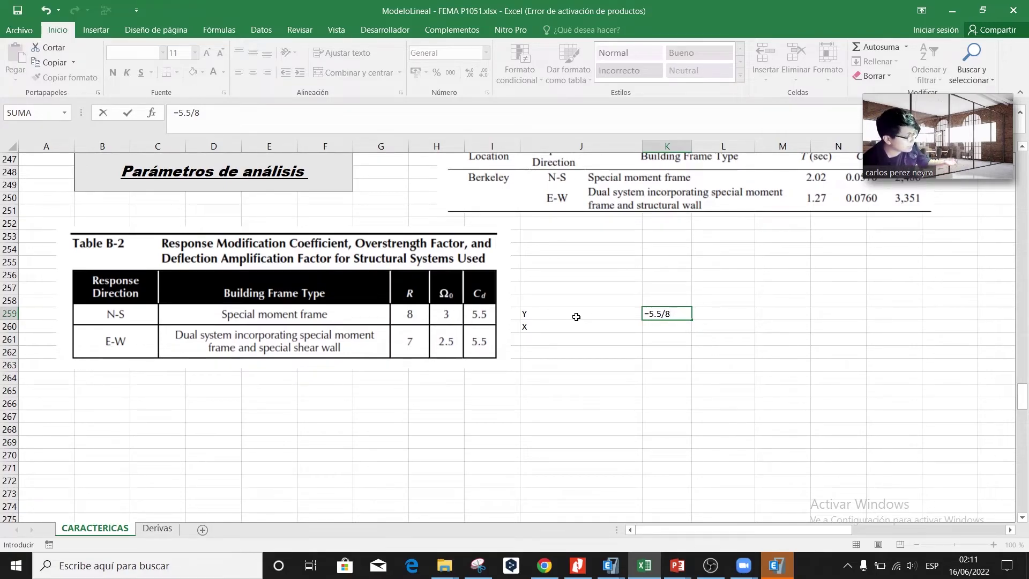
{"action": "key", "text": "Return"}
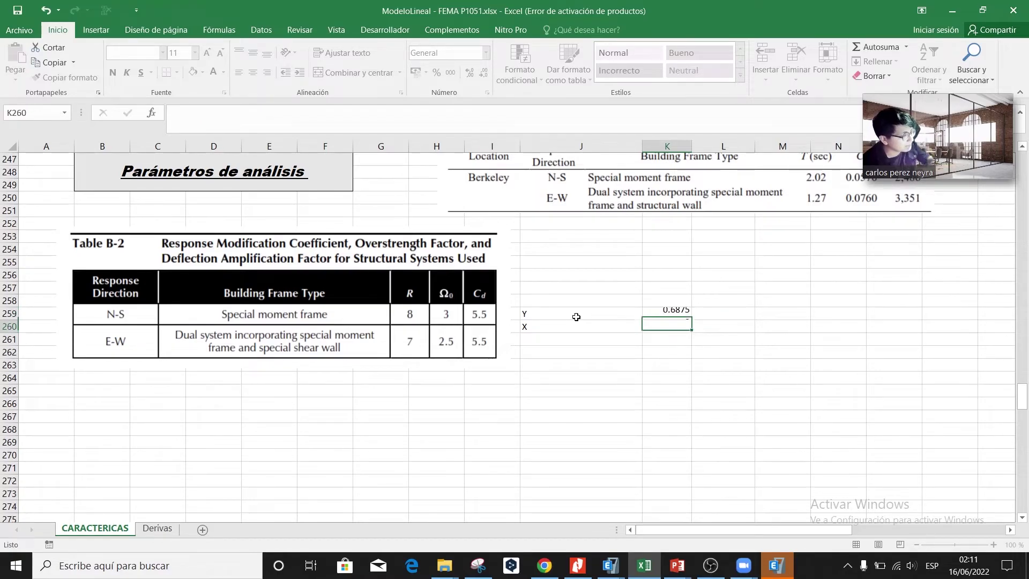
{"action": "type", "text": "="}
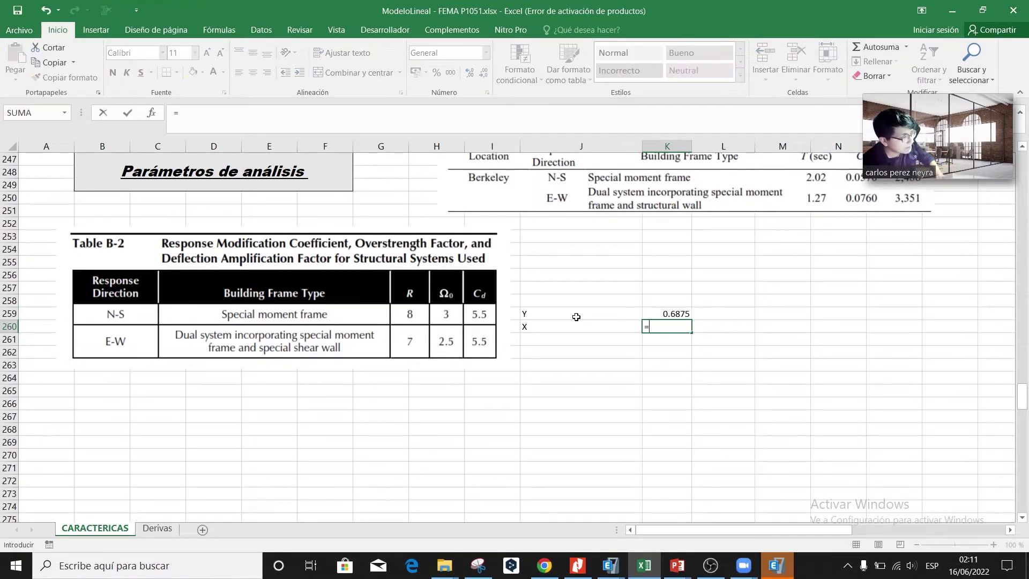
{"action": "type", "text": "5.5/7"}
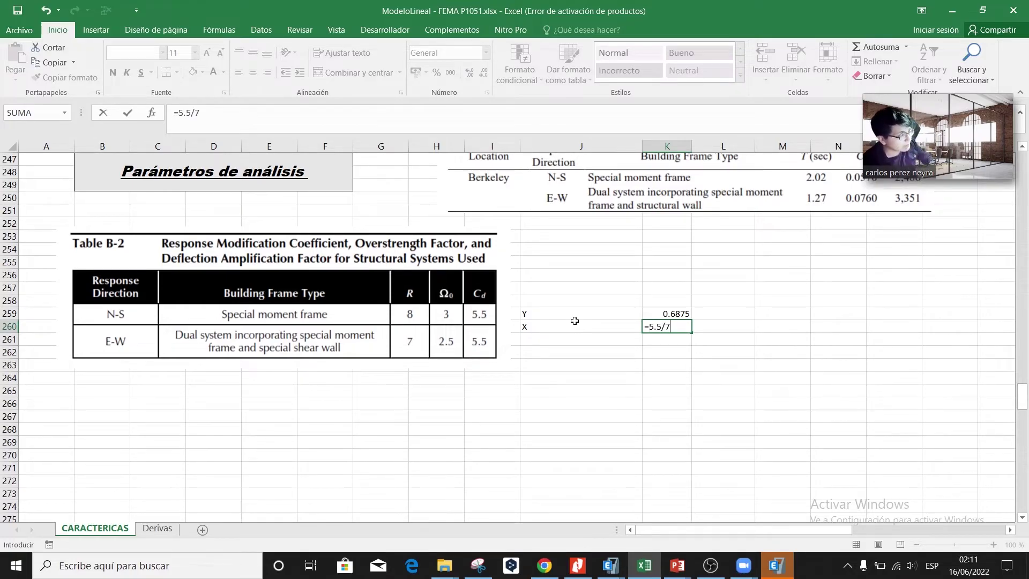
{"action": "key", "text": "ctrl+Return"}
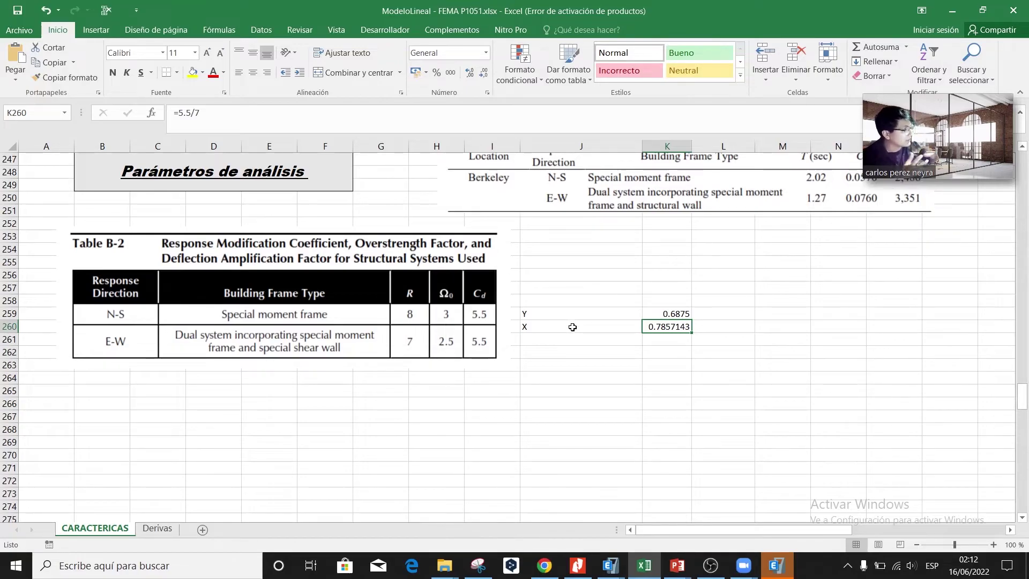
- Switch back to ETABS and set the ESPCECTRO XX scale factor in the DERIVA combination to 0.7857
{"action": "key", "text": "alt+Tab"}
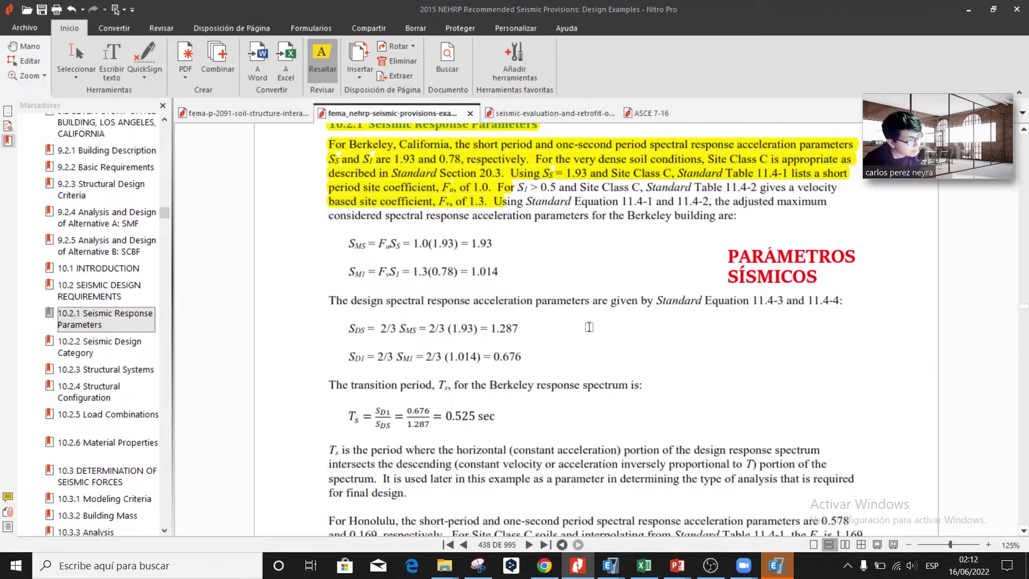
{"action": "key", "text": "alt+Tab"}
{"action": "key", "text": "alt+Tab"}
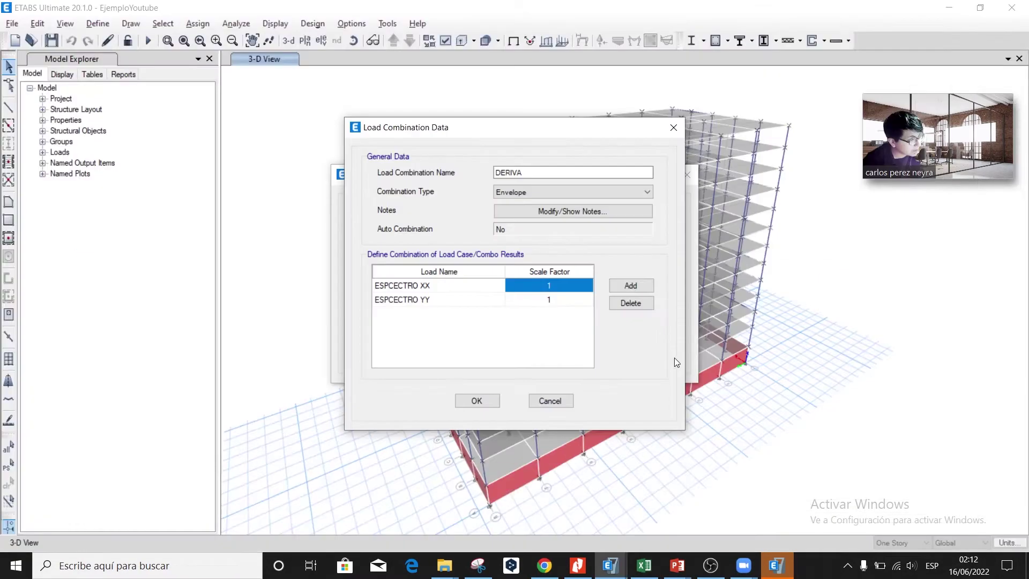
{"action": "key", "text": "alt+Tab"}
{"action": "key", "text": "alt+Tab"}
{"action": "left_click", "coordinate": [554, 288]}
{"action": "type", "text": "0.785"}
{"action": "key", "text": "alt+Tab"}
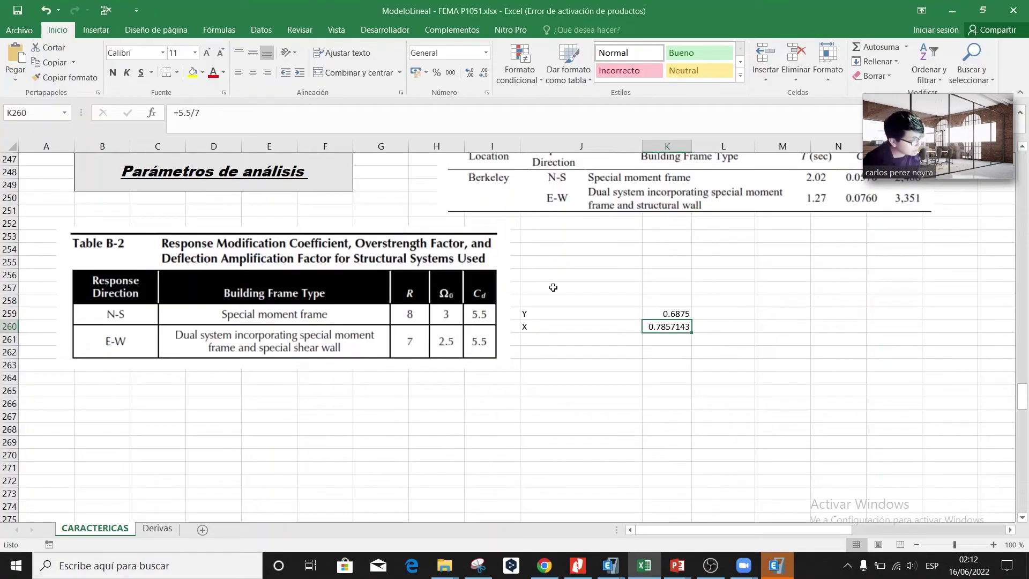
{"action": "key", "text": "alt+Tab"}
{"action": "type", "text": "7"}
- Set the ESPCECTRO YY scale factor to 0.6875, checking it against the workbook, and accept the DERIVA combination
{"action": "left_click", "coordinate": [569, 300]}
{"action": "type", "text": "0.6875"}
{"action": "key", "text": "alt+Tab"}
{"action": "key", "text": "alt+Tab"}
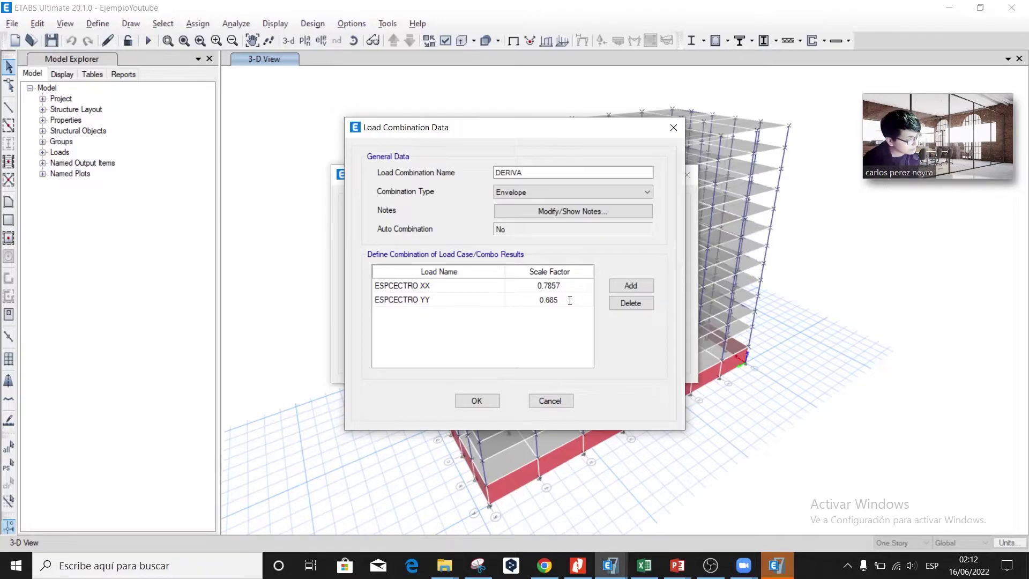
{"action": "key", "text": "alt+Tab"}
{"action": "left_click_drag", "start_coordinate": [535, 314], "coordinate": [666, 312]}
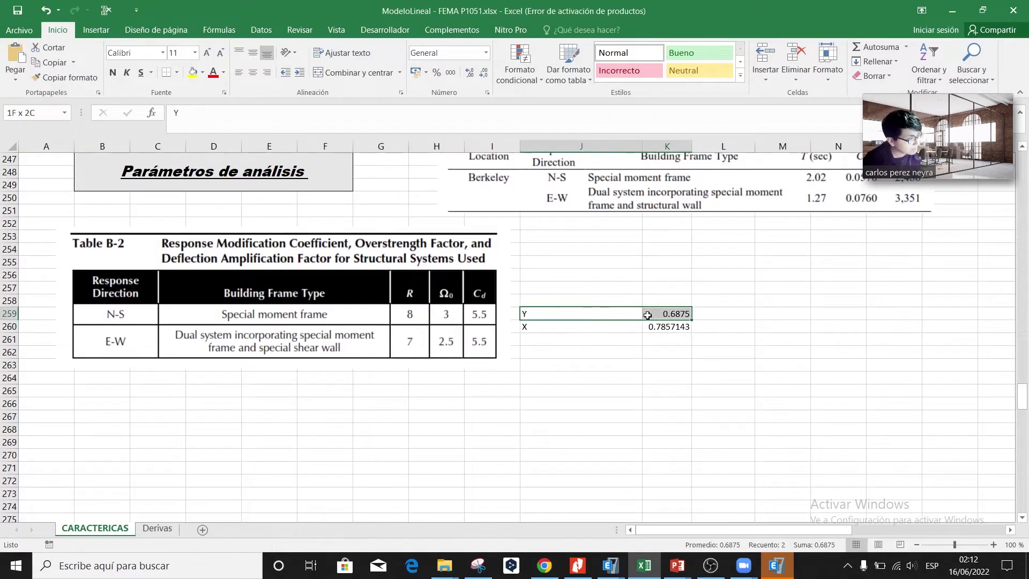
{"action": "left_click", "coordinate": [666, 313]}
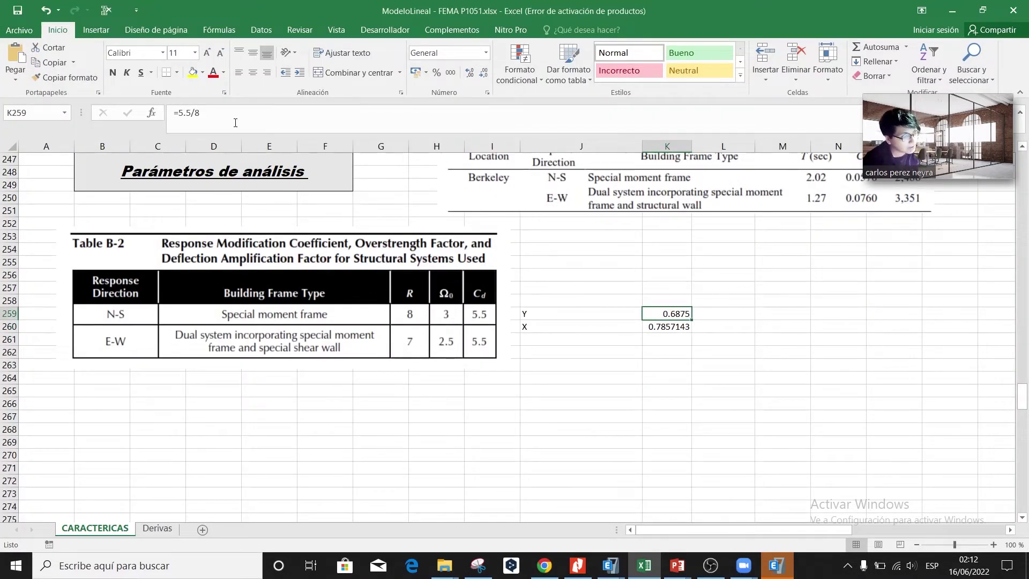
{"action": "key", "text": "alt+Tab"}
{"action": "left_click", "coordinate": [494, 400]}
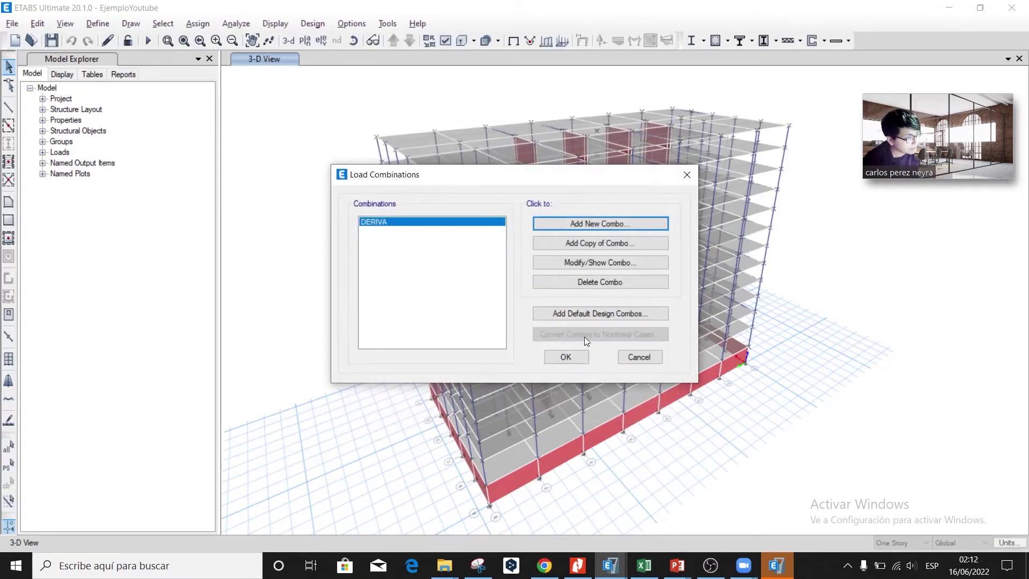
{"action": "left_click", "coordinate": [560, 356]}
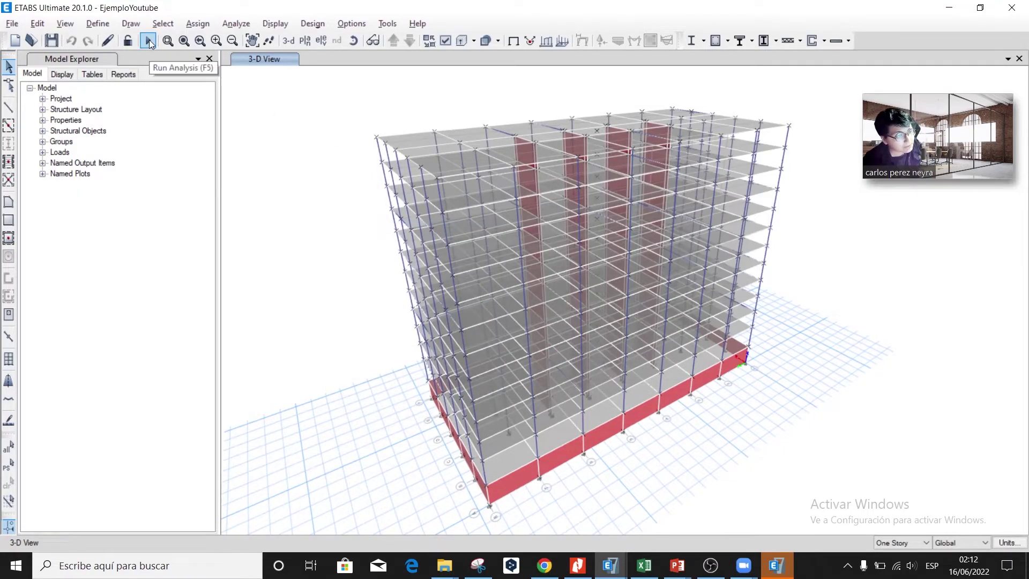
- Reopen the DERIVA load combination to check its scale factors and close it
{"action": "left_click", "coordinate": [107, 26]}
{"action": "left_click", "coordinate": [237, 358]}
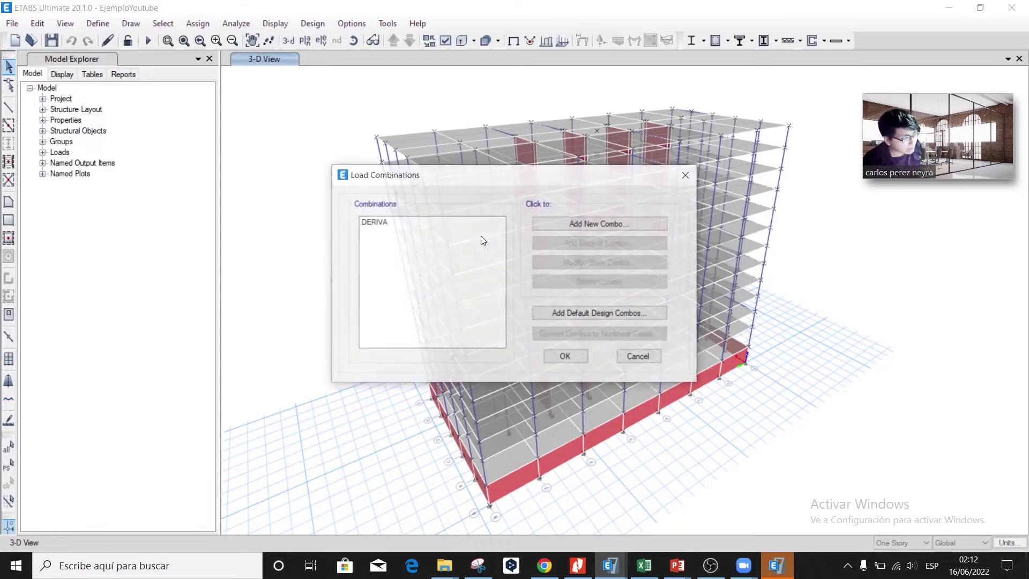
{"action": "left_click", "coordinate": [577, 263]}
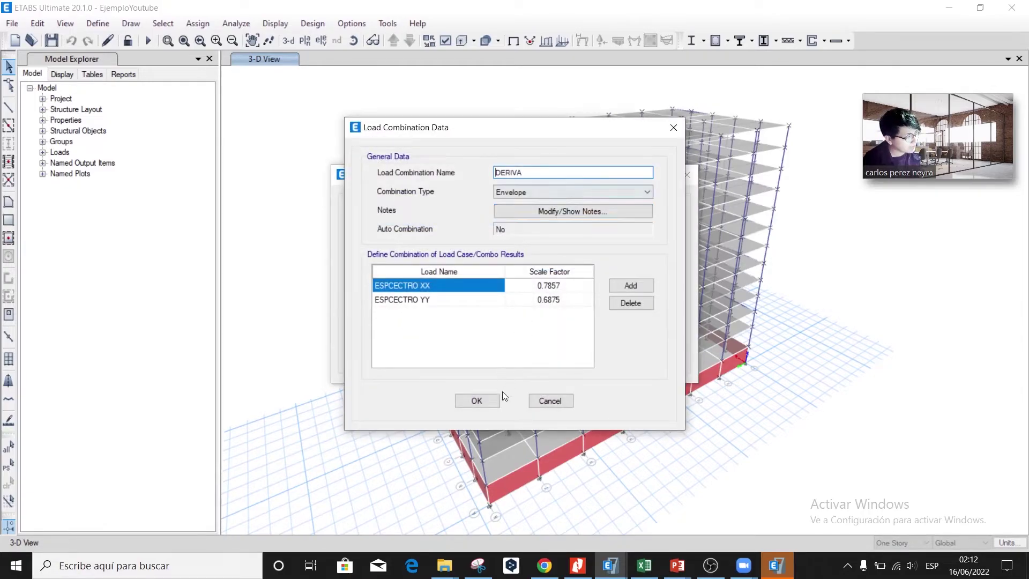
{"action": "left_click", "coordinate": [477, 400]}
{"action": "left_click", "coordinate": [556, 356]}
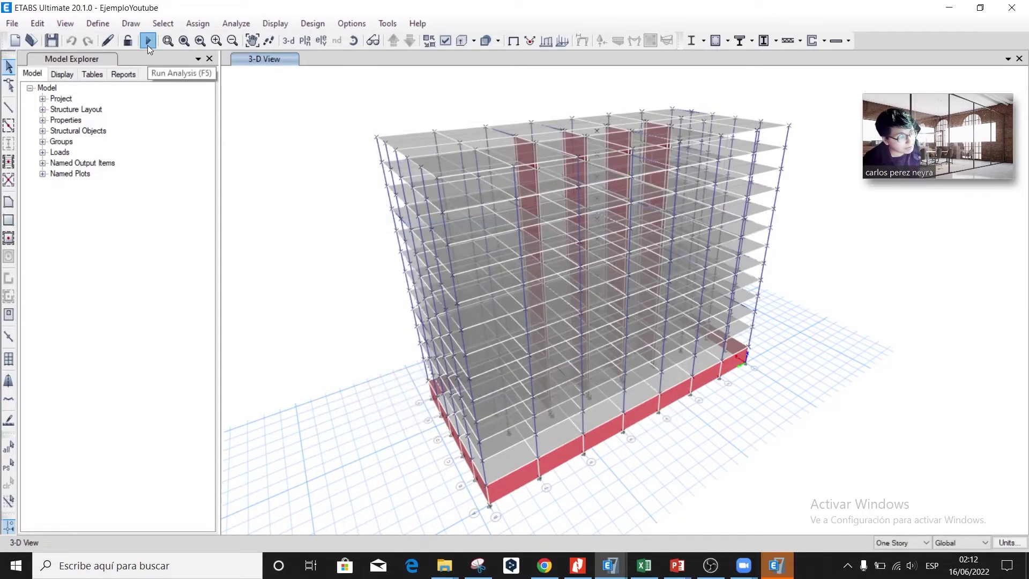
- Run the analysis of the building model
{"action": "left_click", "coordinate": [147, 45]}
{"action": "key", "text": "Return"}
{"action": "key", "text": "Return"}
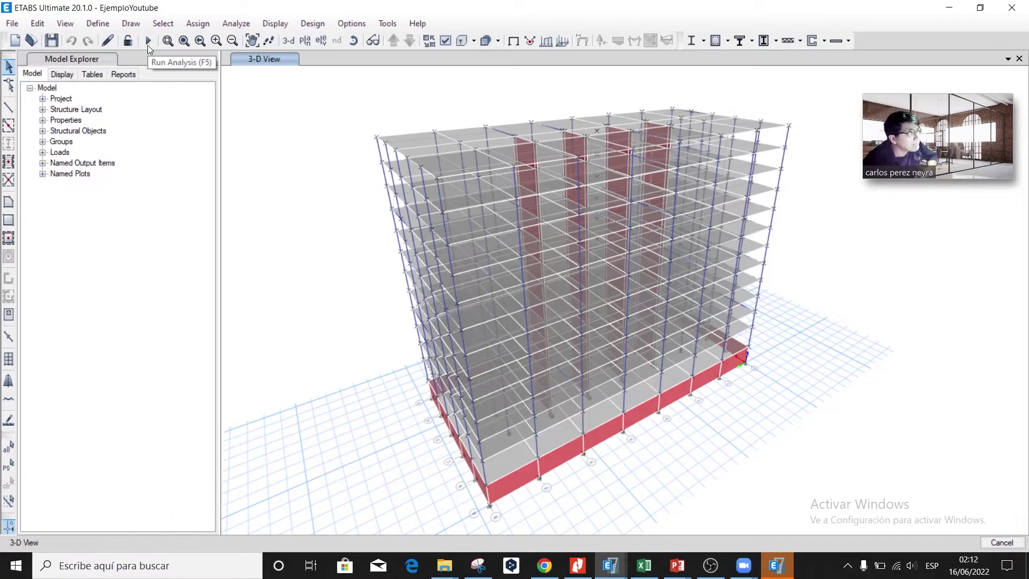
{"action": "left_click", "coordinate": [147, 45]}
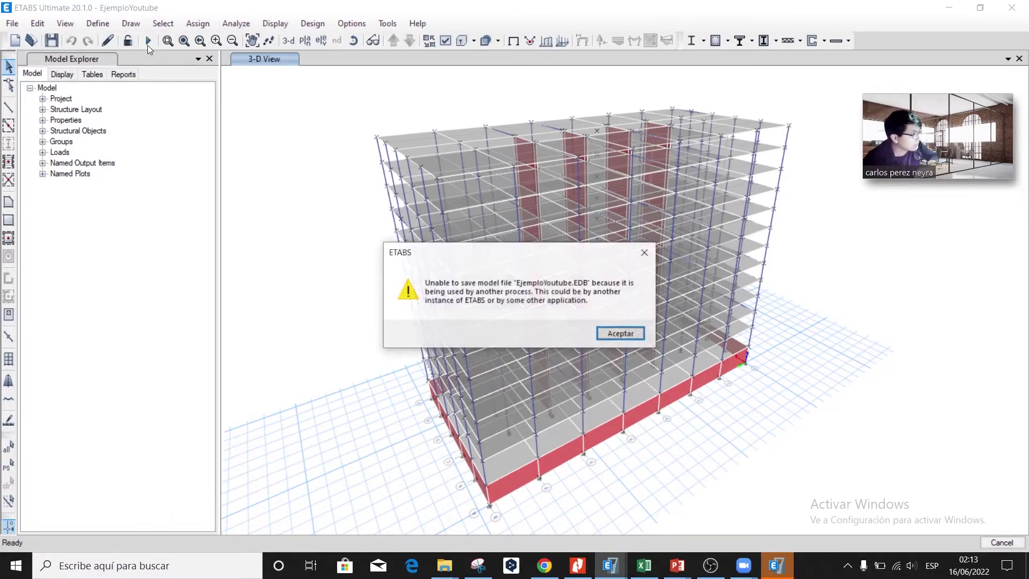
{"action": "key", "text": "Return"}
{"action": "key", "text": "Return"}
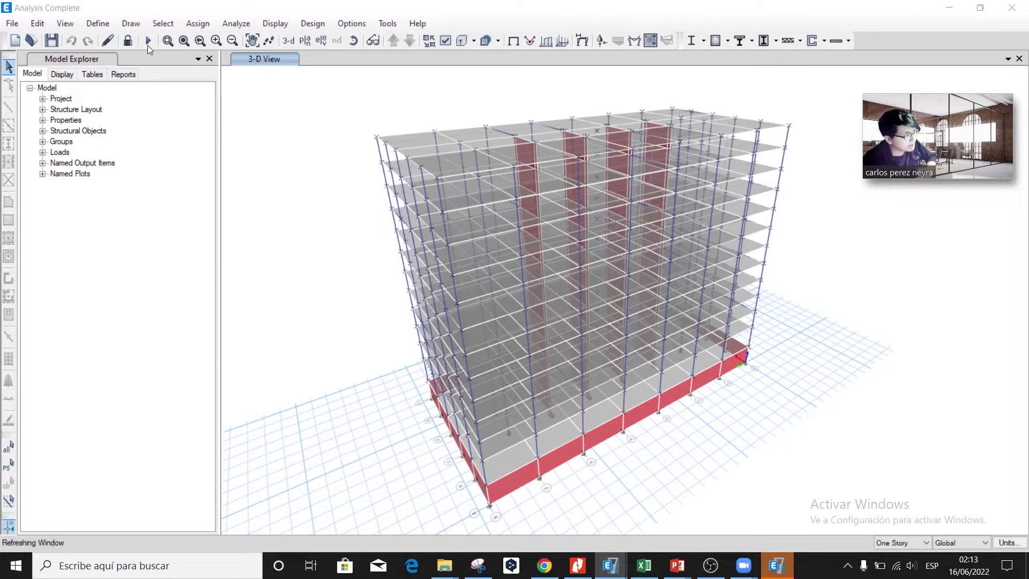
{"action": "left_click", "coordinate": [148, 42]}
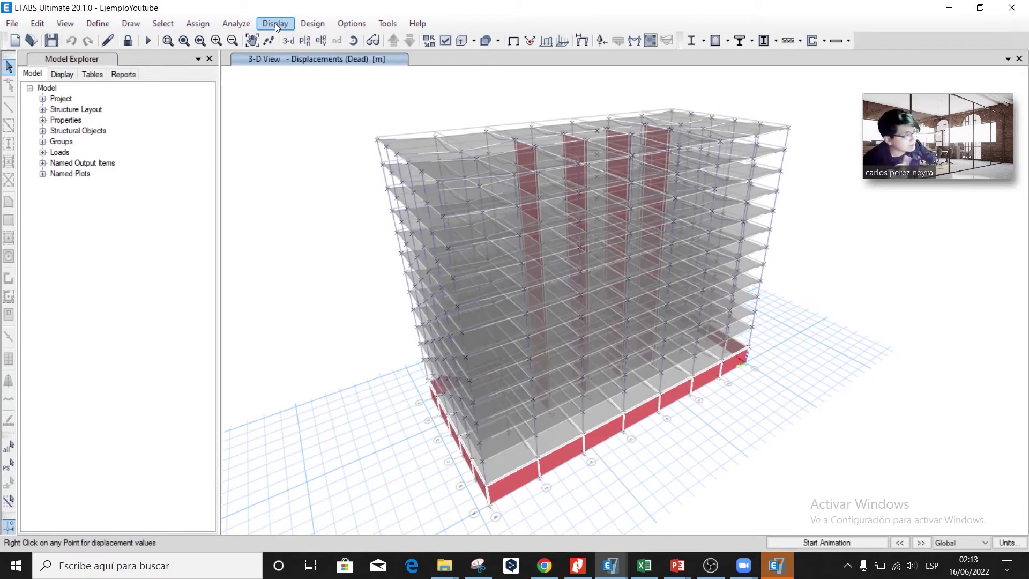
- Plot the story response as Max story drifts for the DERIVA combination
{"action": "left_click", "coordinate": [275, 24]}
{"action": "left_click", "coordinate": [394, 194]}
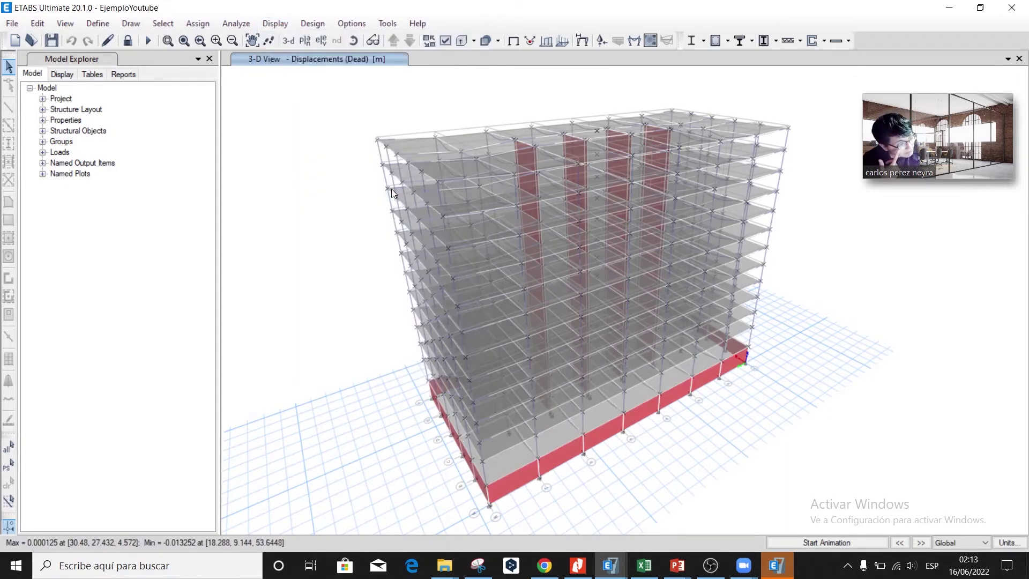
{"action": "left_click", "coordinate": [480, 128]}
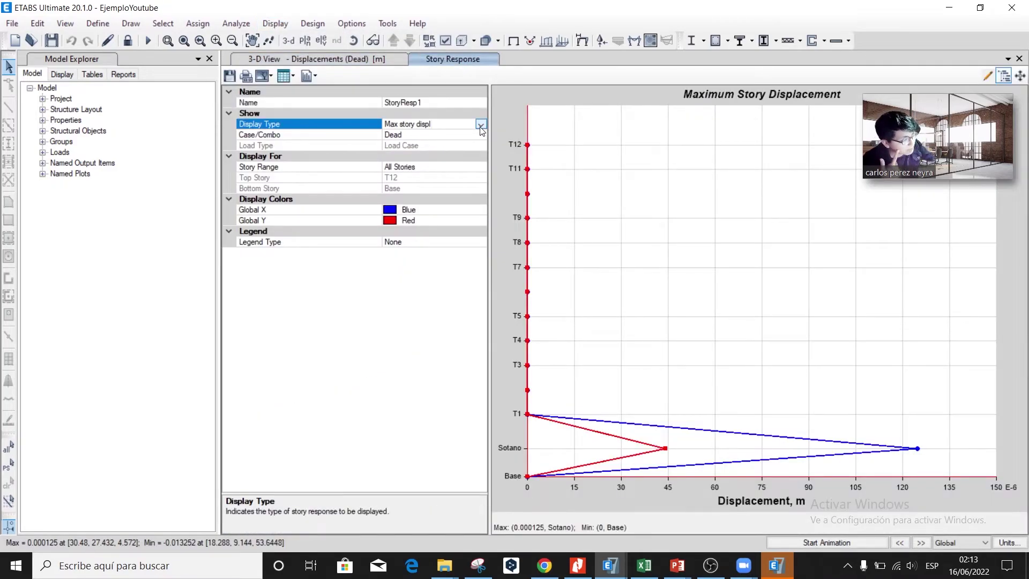
{"action": "left_click", "coordinate": [481, 127]}
{"action": "left_click", "coordinate": [450, 169]}
{"action": "left_click", "coordinate": [481, 135]}
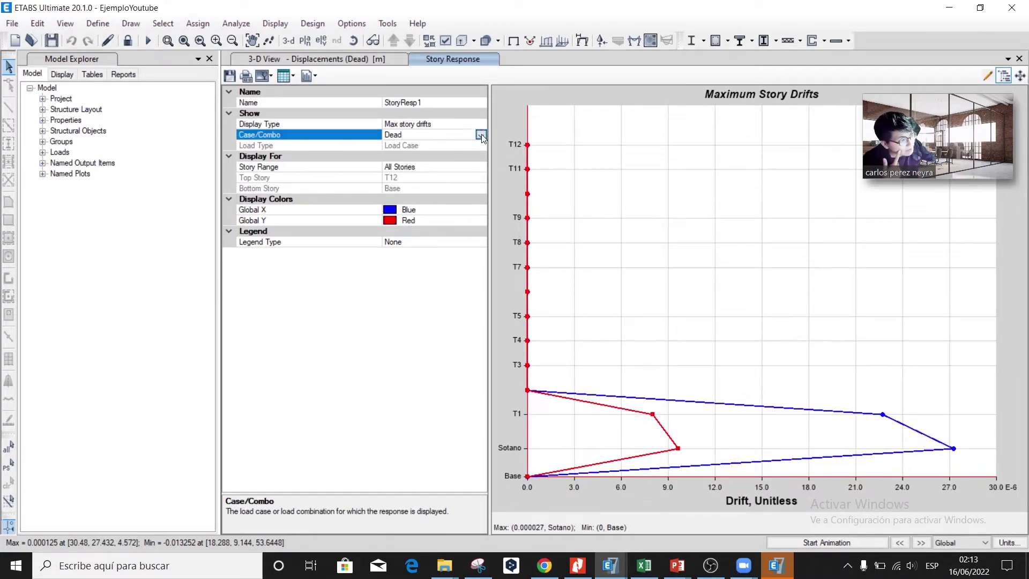
{"action": "left_click", "coordinate": [481, 136]}
{"action": "left_click", "coordinate": [412, 159]}
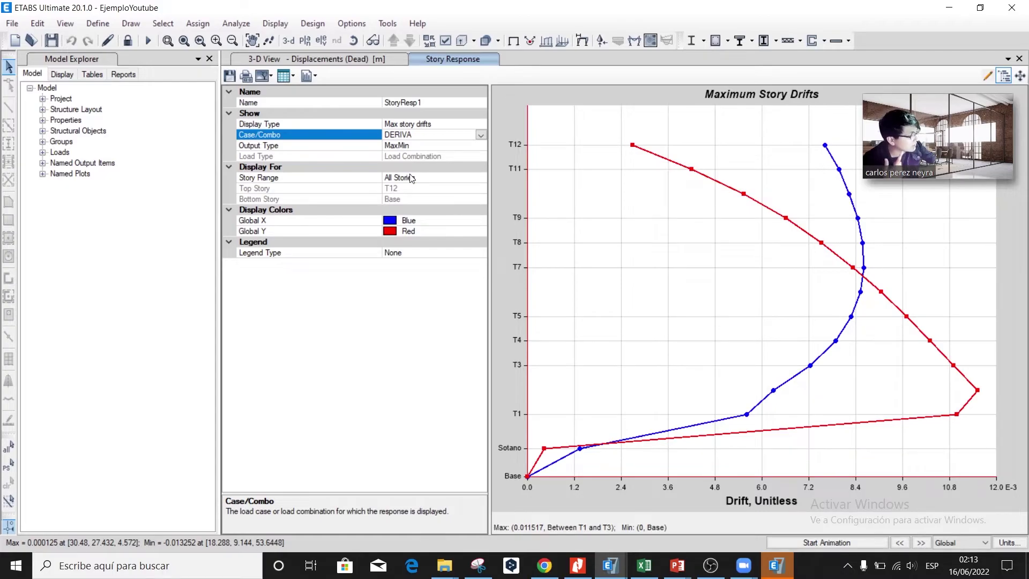
- Copy the complete story drift table into the Derivas sheet of the ModeloLineal Excel workbook, starting at cell K1
{"action": "left_click", "coordinate": [415, 124]}
{"action": "left_click", "coordinate": [433, 134]}
{"action": "left_click", "coordinate": [291, 75]}
{"action": "left_click", "coordinate": [292, 86]}
{"action": "left_click", "coordinate": [381, 179]}
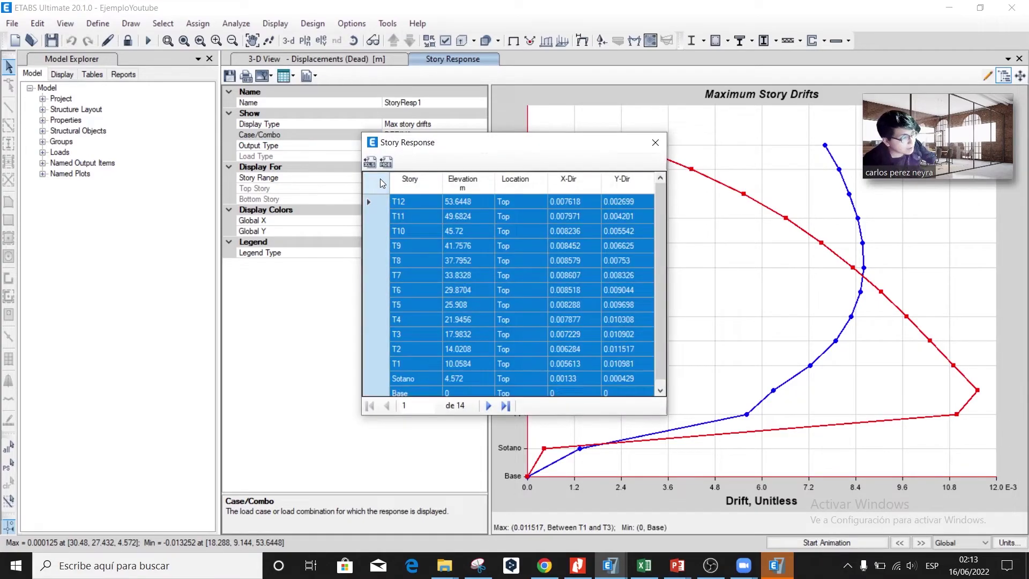
{"action": "key", "text": "alt+Tab"}
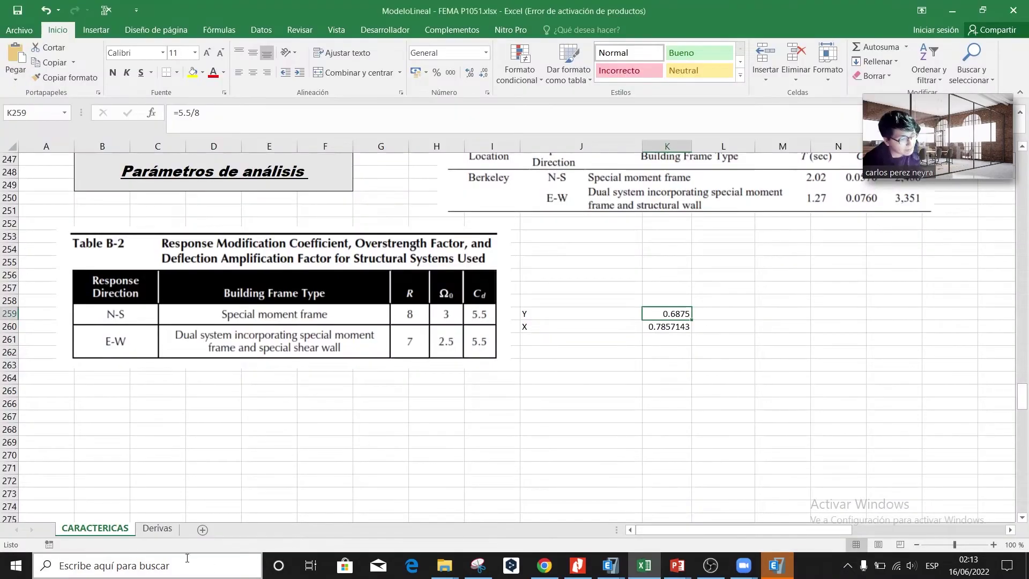
{"action": "left_click", "coordinate": [158, 528]}
{"action": "left_click", "coordinate": [604, 159]}
{"action": "type", "text": "T12\t53.6448\tTop\t0.007618 T11\t49.6824\tTop\t0.007971 T10\t45.72\tTop\t0.008236\t0.005542 T9\t41.7576\tTop\t0.008452\t0.006625 T8\t37.7952\tTop\t0.008579\t0.00753 T7\t33.8328\tTop\t0.008607\t0.008326 T6\t29.8704\tTop\t0.008518\t0.009044 T5\t25.908\tTop\t0.008288\t0.009698 T4\t21.9456\tTop\t0.007877\t0.010308 T3\t17.9832\tTop\t0.007229\t0.010902 T2\t14.0208\tTop\t0.006284\t0.011517 T1\t10.0584\tTop\t0.005613\t0.010981 Sotano\t4.572\tTop\t0.00133\t0.000429 Base\t0\tTop\t0\t0"}
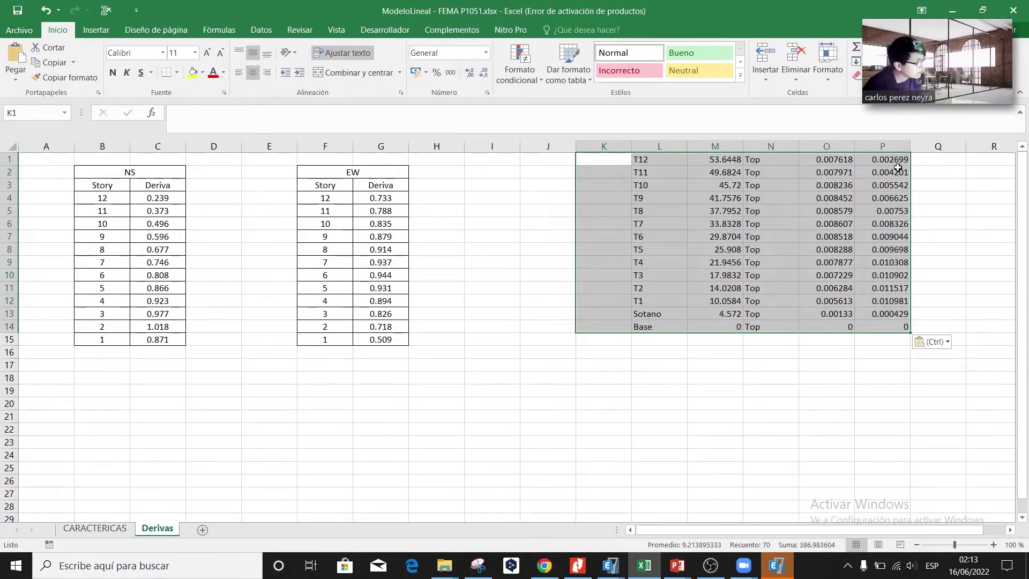
- Copy the Y-direction drifts for T12 to T1 (P1:P12) beside the NS table, starting at D4
{"action": "left_click", "coordinate": [889, 172]}
{"action": "left_click_drag", "start_coordinate": [888, 159], "coordinate": [906, 328]}
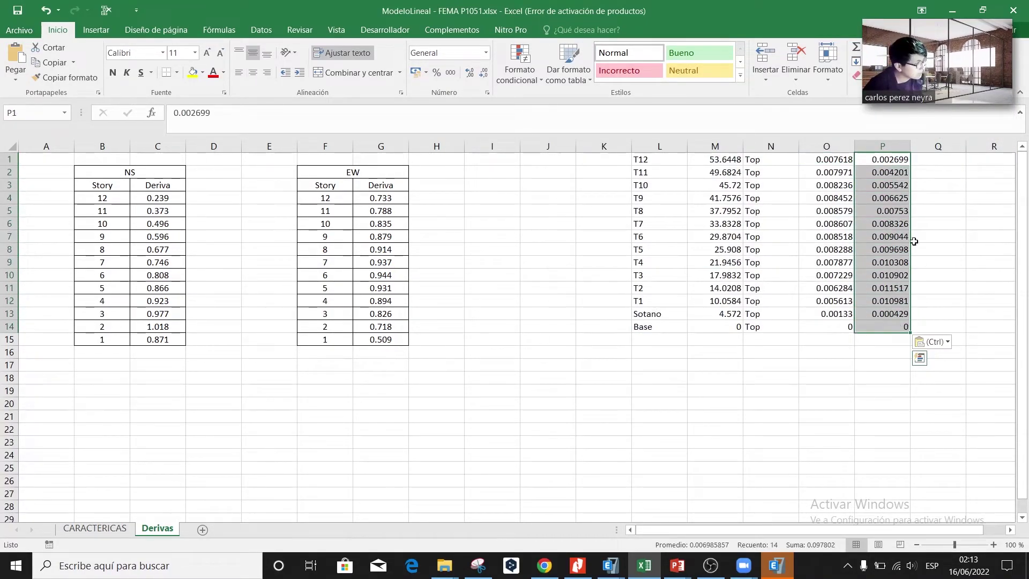
{"action": "left_click_drag", "start_coordinate": [882, 155], "coordinate": [879, 299]}
{"action": "key", "text": "ctrl+c"}
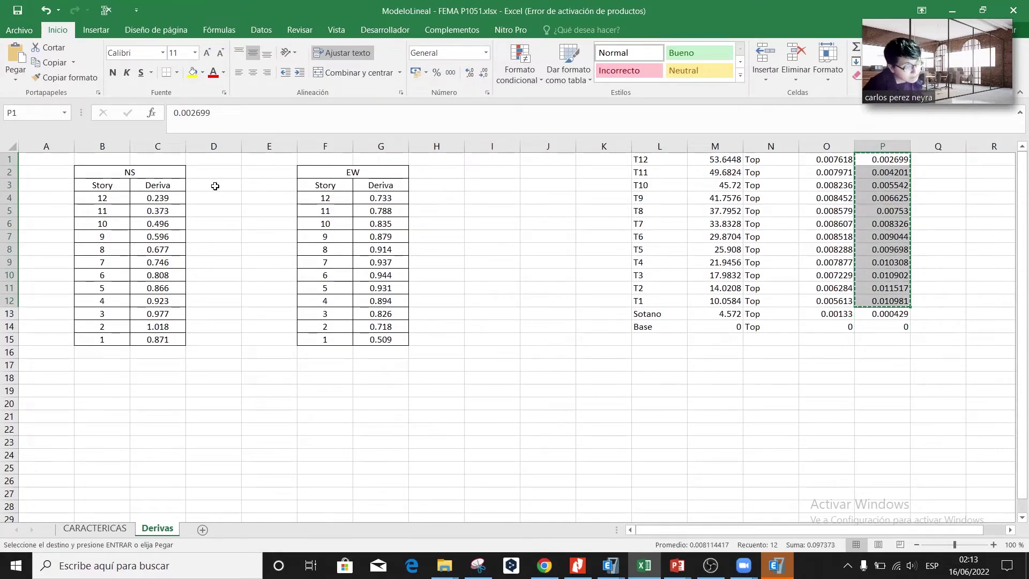
{"action": "left_click", "coordinate": [207, 199]}
{"action": "key", "text": "ctrl+v"}
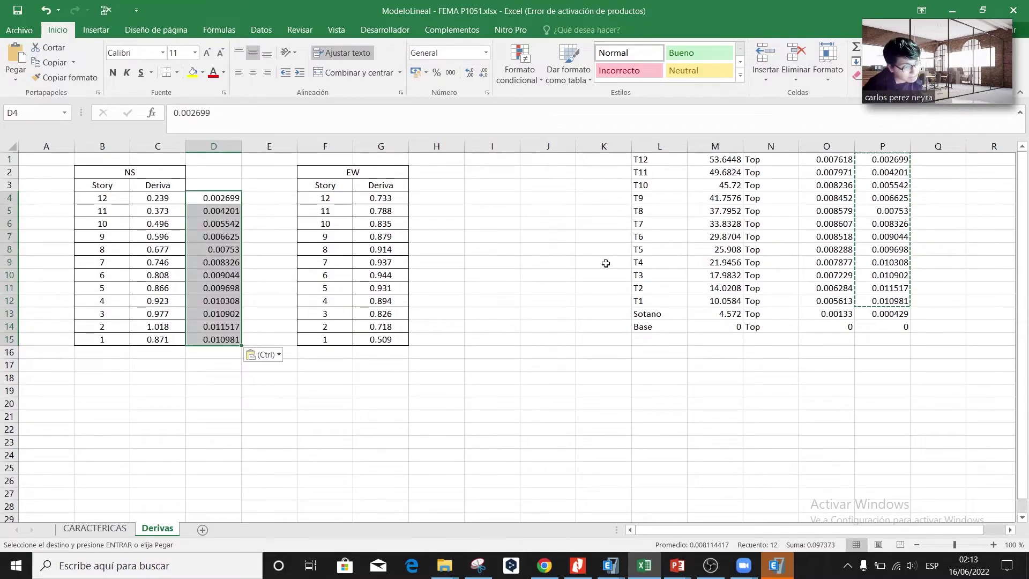
- Copy the X-direction drifts for T12 to T1 (O1:O12) beside the EW table, starting at H4
{"action": "left_click_drag", "start_coordinate": [833, 160], "coordinate": [836, 300]}
{"action": "key", "text": "ctrl+c"}
{"action": "left_click", "coordinate": [431, 199]}
{"action": "key", "text": "ctrl+v"}
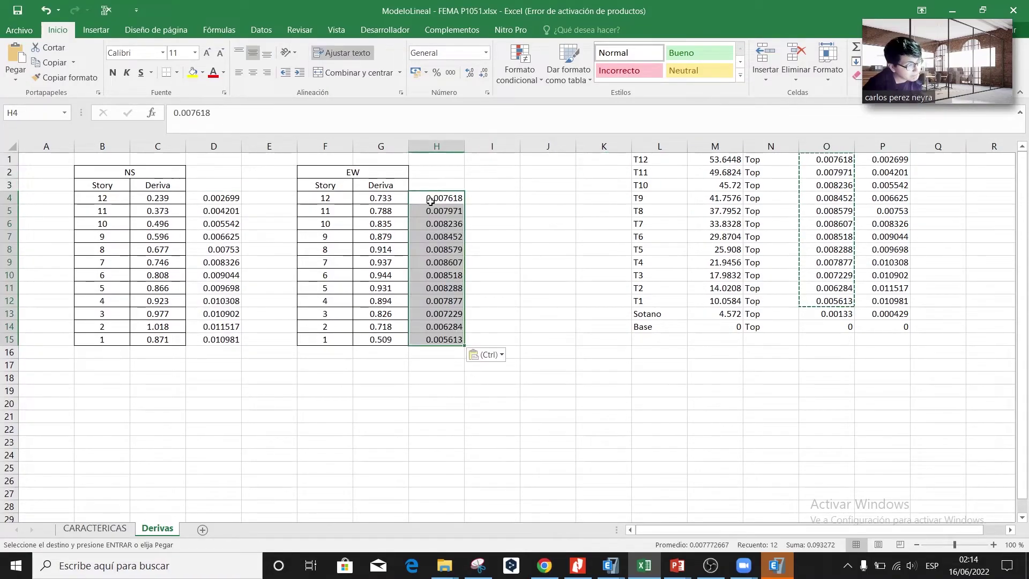
{"action": "left_click", "coordinate": [510, 281]}
{"action": "key", "text": "Escape"}
{"action": "left_click", "coordinate": [158, 198]}
{"action": "left_click_drag", "start_coordinate": [110, 199], "coordinate": [221, 344]}
{"action": "left_click", "coordinate": [96, 30]}
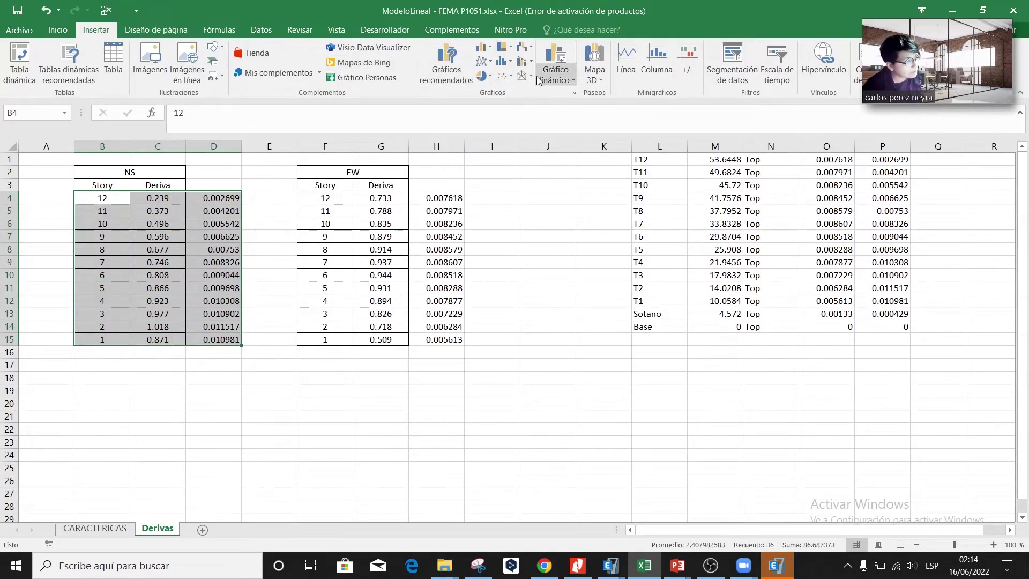
{"action": "left_click", "coordinate": [506, 76]}
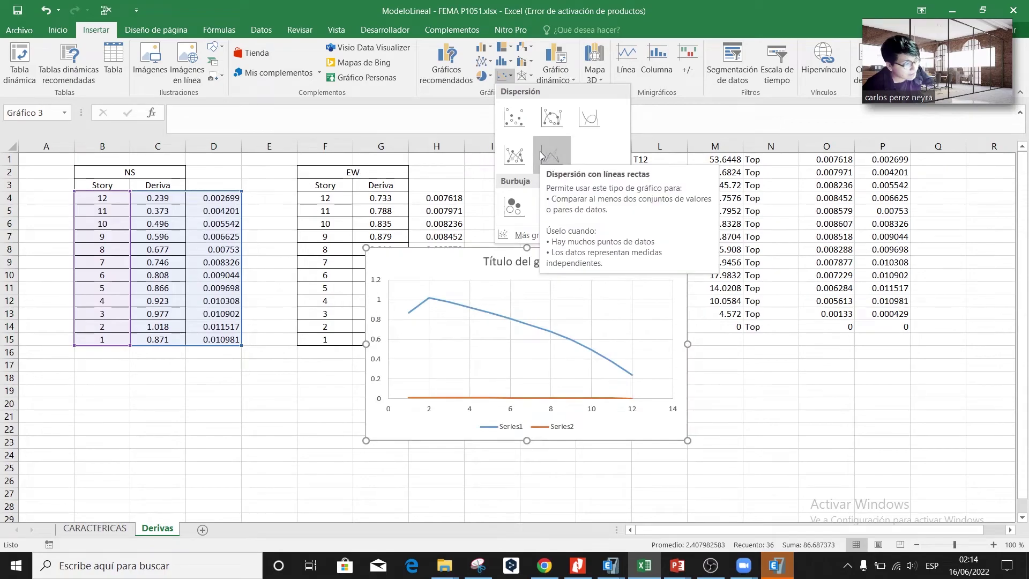
{"action": "left_click", "coordinate": [275, 375]}
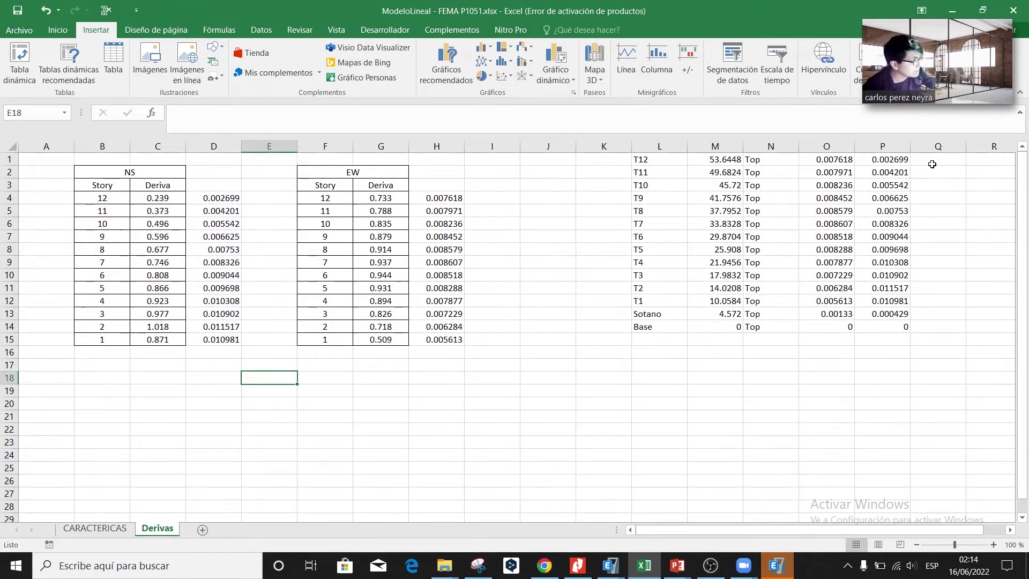
- Move the X and Y drift values in O1:P13 to the empty range starting at L17
{"action": "left_click_drag", "start_coordinate": [849, 160], "coordinate": [889, 316]}
{"action": "key", "text": "ctrl+c"}
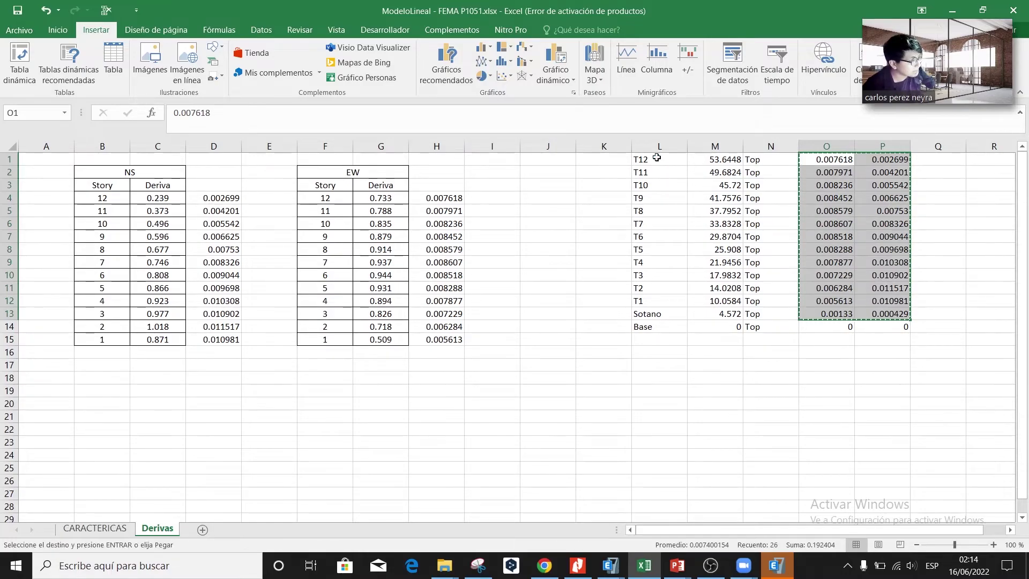
{"action": "left_click", "coordinate": [658, 159]}
{"action": "left_click", "coordinate": [659, 362]}
{"action": "key", "text": "ctrl+v"}
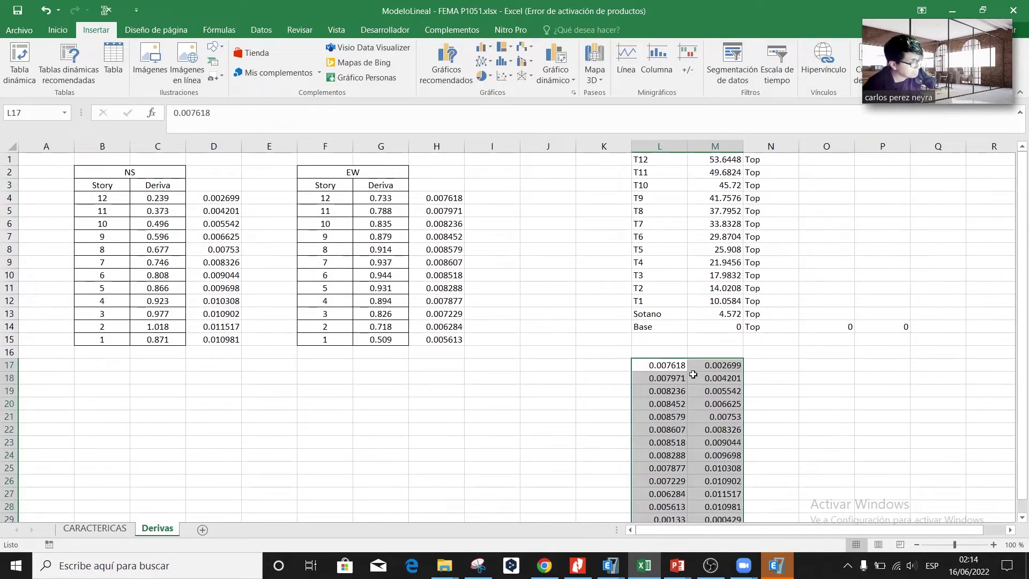
{"action": "scroll", "coordinate": [779, 363], "scroll_direction": "down", "scroll_amount": 1}
- Convert the moved drifts to percent with =L17*100 in N17, filling the formula across N17:O29
{"action": "left_click", "coordinate": [771, 327]}
{"action": "type", "text": "="}
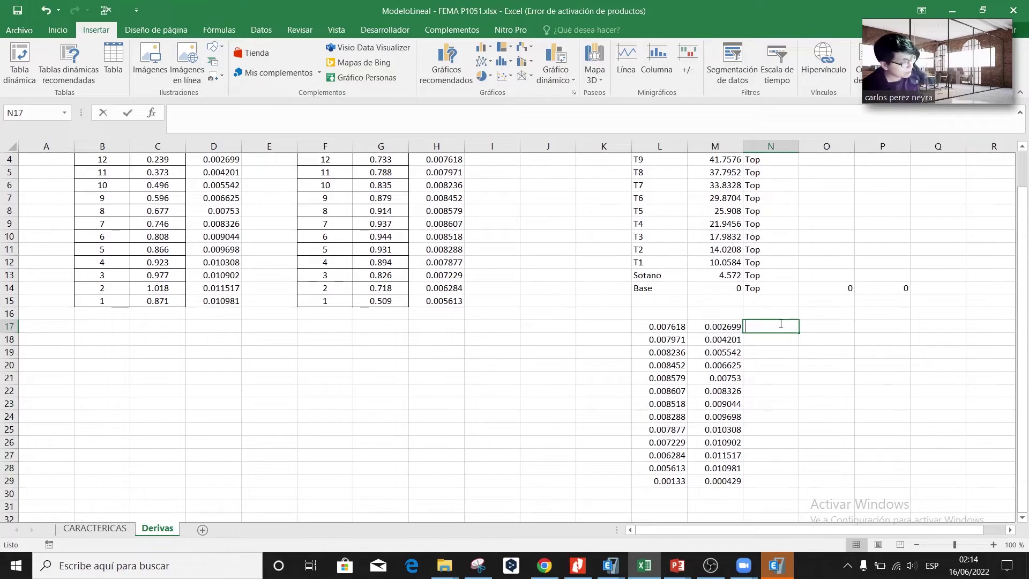
{"action": "left_click", "coordinate": [662, 325]}
{"action": "type", "text": "*100"}
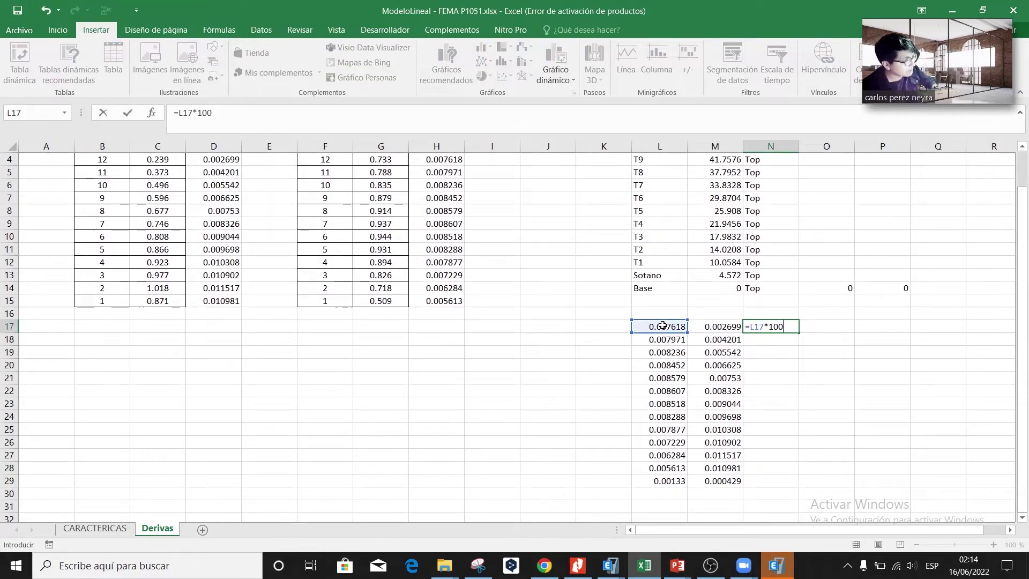
{"action": "key", "text": "Return"}
{"action": "left_click", "coordinate": [792, 328]}
{"action": "left_click_drag", "start_coordinate": [800, 332], "coordinate": [828, 486]}
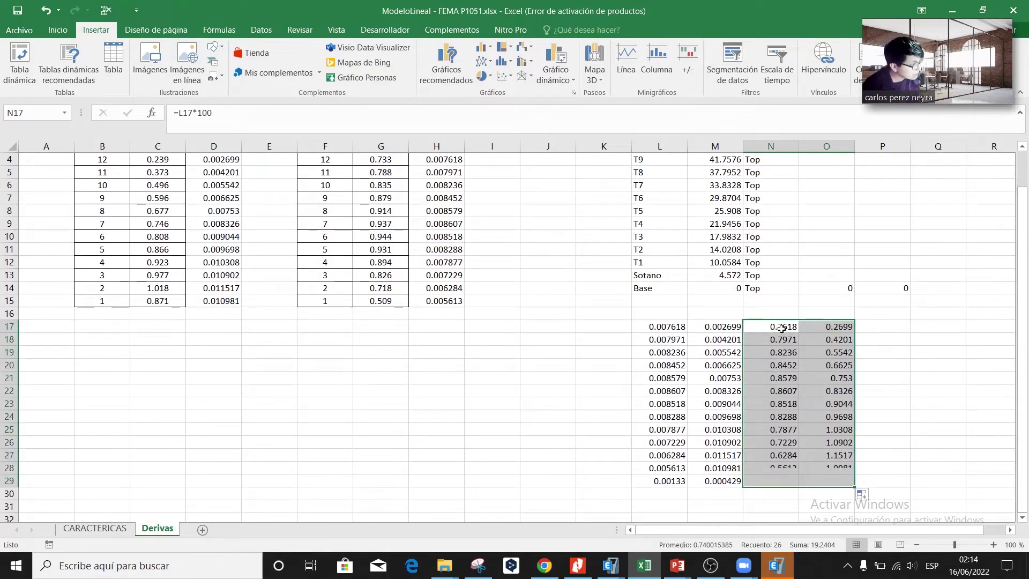
- Paste the percent Y-direction drifts (O17:O29) as values beside the NS table, starting at D4
{"action": "left_click_drag", "start_coordinate": [836, 329], "coordinate": [833, 478]}
{"action": "key", "text": "ctrl+c"}
{"action": "scroll", "coordinate": [833, 477], "scroll_direction": "up", "scroll_amount": 1}
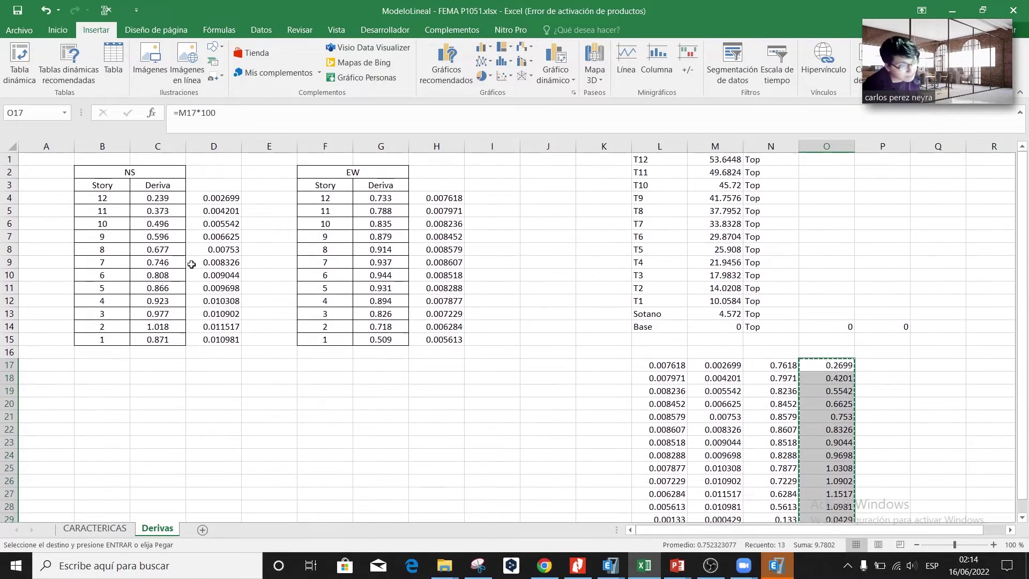
{"action": "left_click", "coordinate": [220, 198]}
{"action": "right_click", "coordinate": [221, 199]}
{"action": "left_click", "coordinate": [268, 258]}
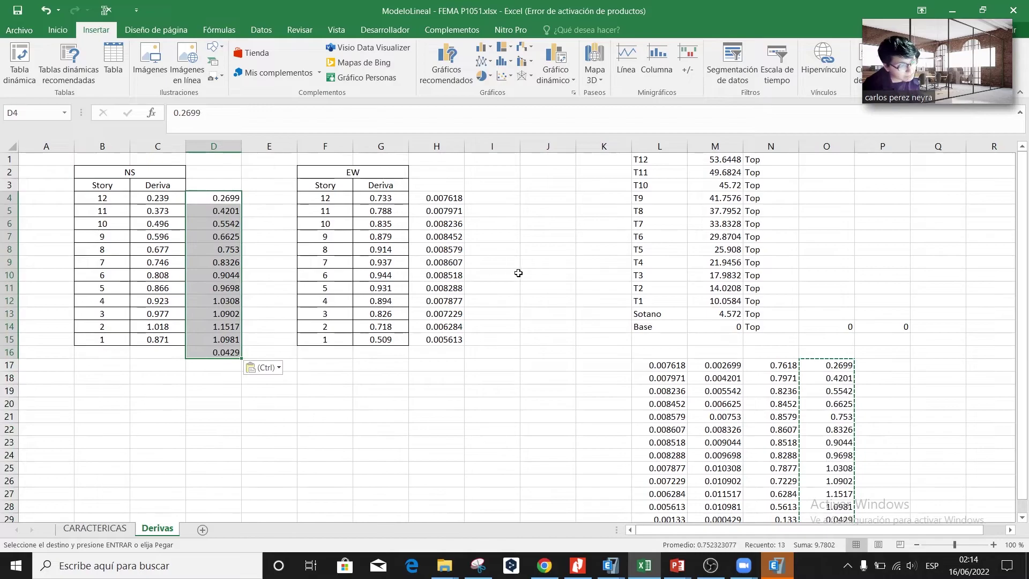
- Paste the percent X-direction drifts (N17:N29) as values beside the EW table, starting at H4
{"action": "scroll", "coordinate": [786, 338], "scroll_direction": "down", "scroll_amount": 1}
{"action": "left_click_drag", "start_coordinate": [787, 328], "coordinate": [791, 480]}
{"action": "key", "text": "ctrl+c"}
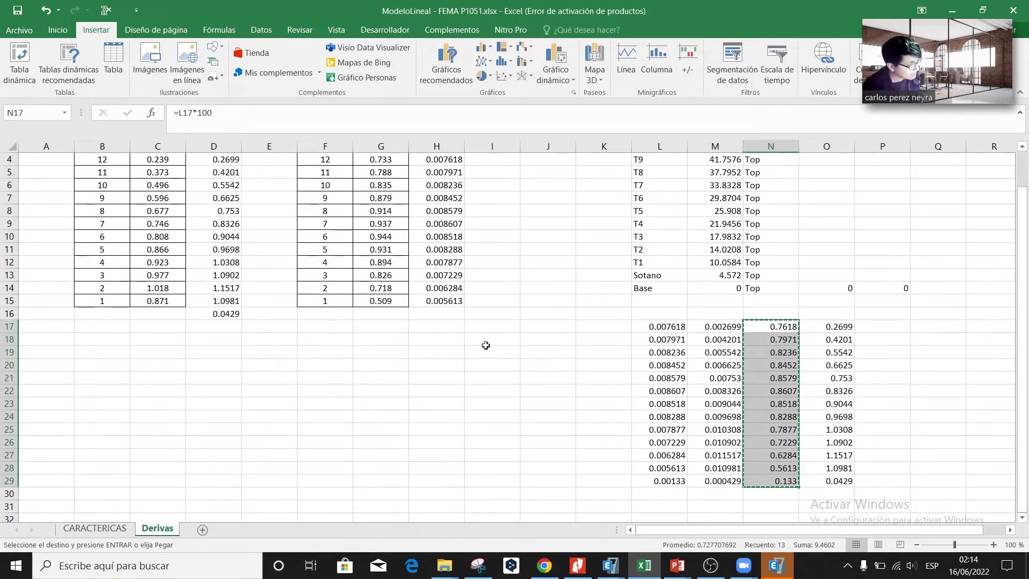
{"action": "scroll", "coordinate": [489, 346], "scroll_direction": "up", "scroll_amount": 1}
{"action": "right_click", "coordinate": [438, 199]}
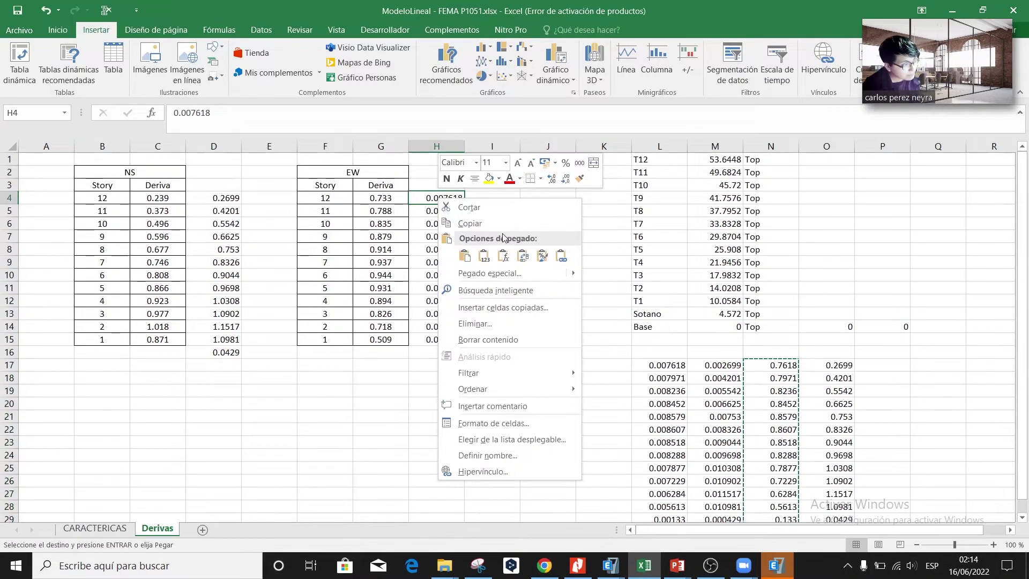
{"action": "left_click", "coordinate": [484, 256]}
- Clear the extra basement drift values in H16 and D16 below the two tables
{"action": "scroll", "coordinate": [697, 393], "scroll_direction": "down", "scroll_amount": 1}
{"action": "key", "text": "Escape"}
{"action": "left_click", "coordinate": [444, 314]}
{"action": "key", "text": "Delete"}
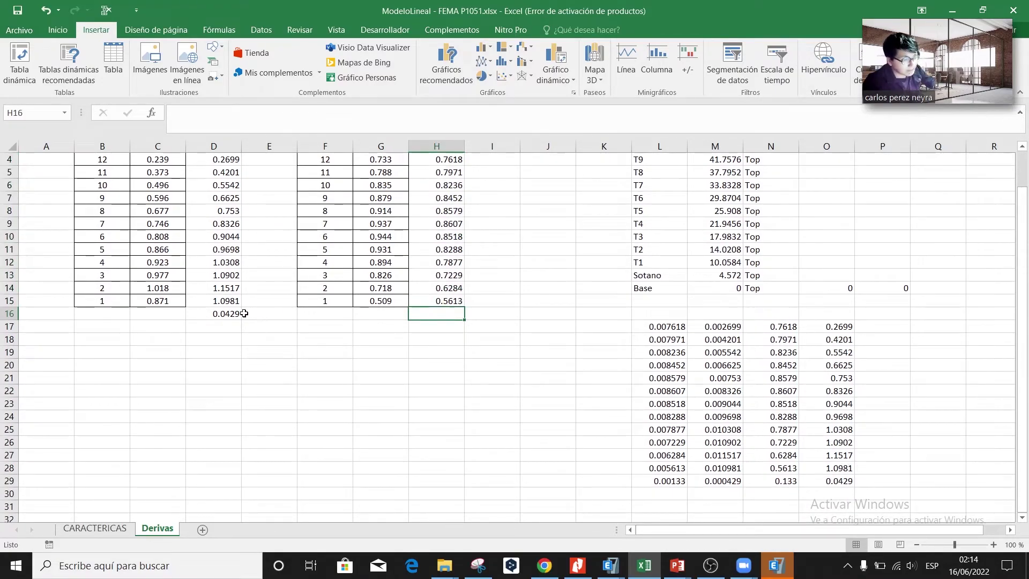
{"action": "left_click", "coordinate": [227, 313]}
{"action": "key", "text": "Delete"}
- Insert a scatter chart with straight lines from the NS data (B4:D15) and place it over columns K to Q, near row 1
{"action": "scroll", "coordinate": [227, 313], "scroll_direction": "up", "scroll_amount": 1}
{"action": "left_click_drag", "start_coordinate": [99, 200], "coordinate": [227, 339]}
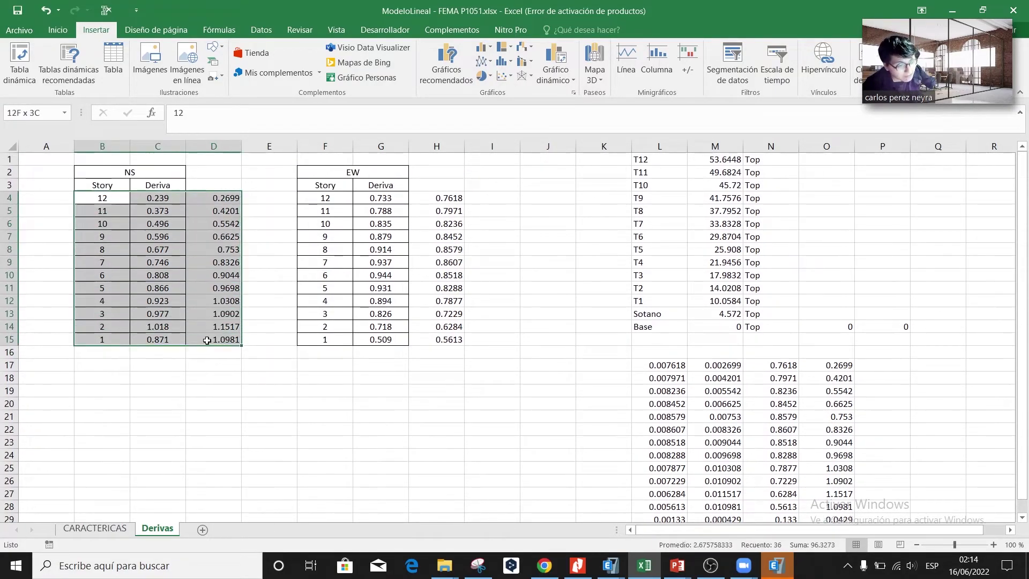
{"action": "left_click", "coordinate": [504, 76]}
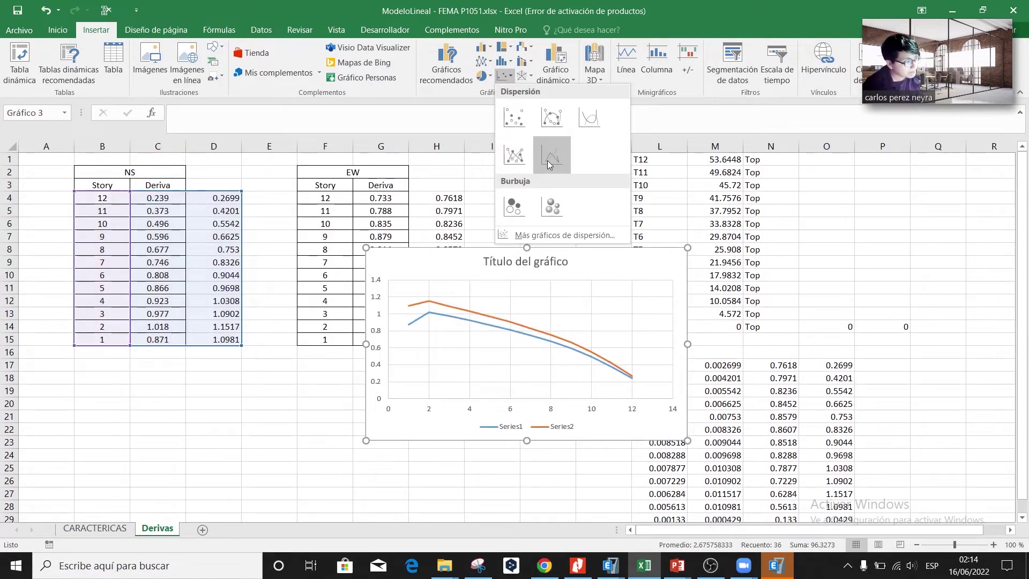
{"action": "left_click", "coordinate": [552, 155]}
{"action": "left_click_drag", "start_coordinate": [511, 234], "coordinate": [745, 156]}
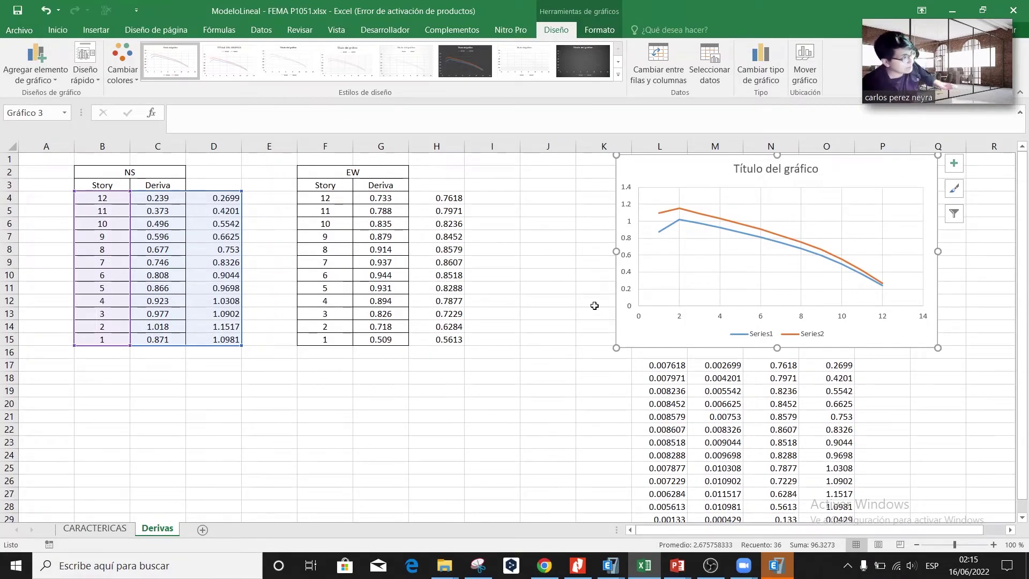
- Insert a straight-line scatter chart from the EW data (F4:H15) and place it directly below the NS chart
{"action": "left_click", "coordinate": [366, 407]}
{"action": "left_click_drag", "start_coordinate": [325, 198], "coordinate": [453, 340]}
{"action": "left_click", "coordinate": [96, 30]}
{"action": "left_click", "coordinate": [509, 77]}
{"action": "left_click", "coordinate": [545, 155]}
{"action": "left_click_drag", "start_coordinate": [433, 263], "coordinate": [679, 332]}
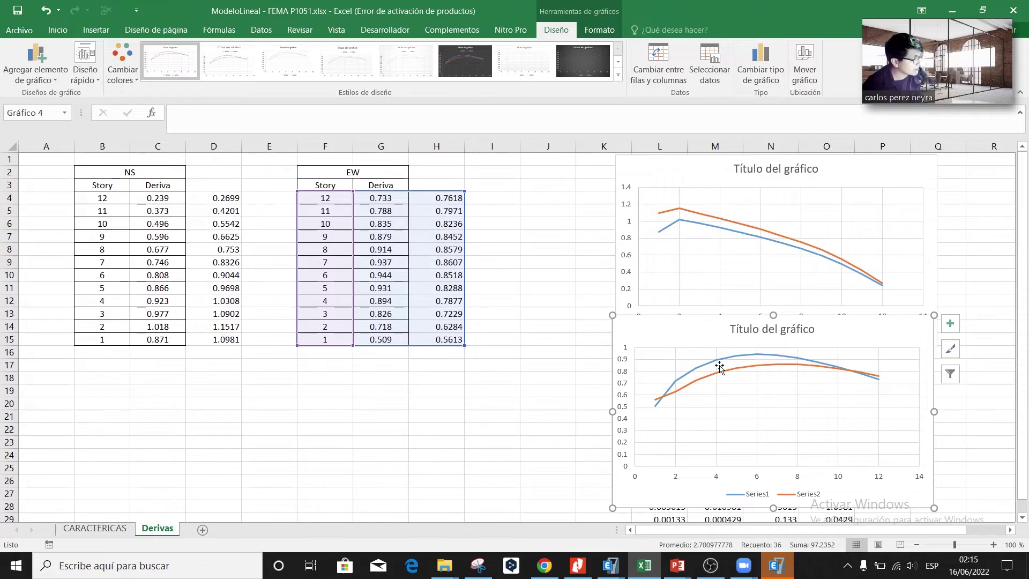
{"action": "mouse_move", "coordinate": [679, 223]}
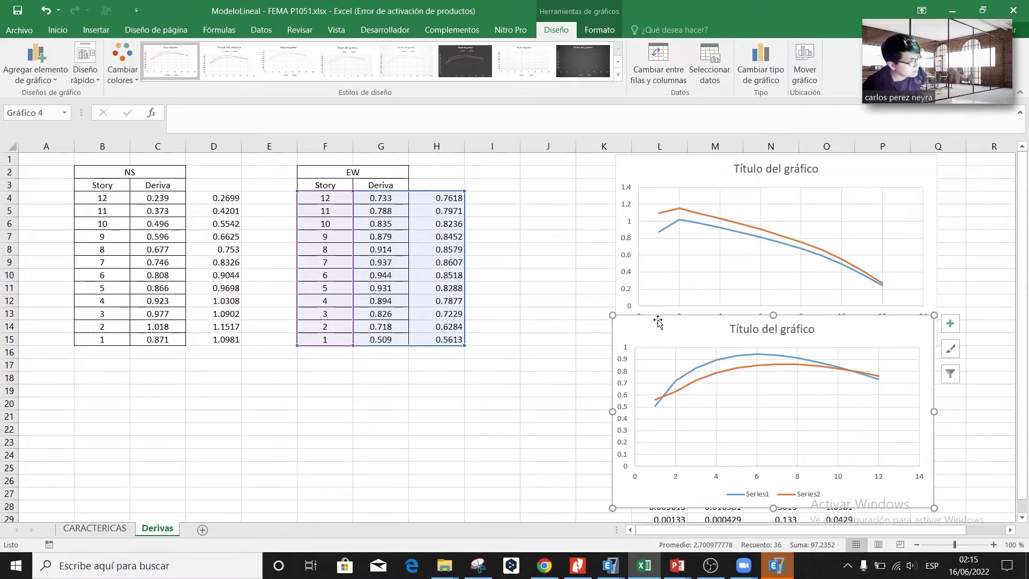
- Label the NS chart YY in J7 and the EW chart XX in J19
{"action": "left_click", "coordinate": [557, 240]}
{"action": "type", "text": "YY"}
{"action": "key", "text": "Return"}
{"action": "key", "text": "Up"}
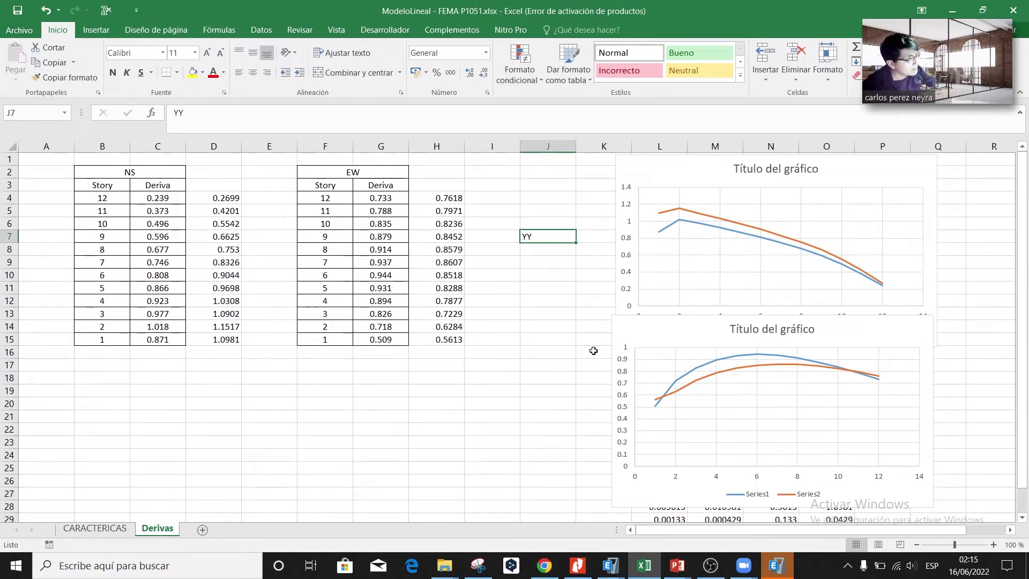
{"action": "left_click", "coordinate": [539, 389]}
{"action": "type", "text": "XX"}
{"action": "key", "text": "Return"}
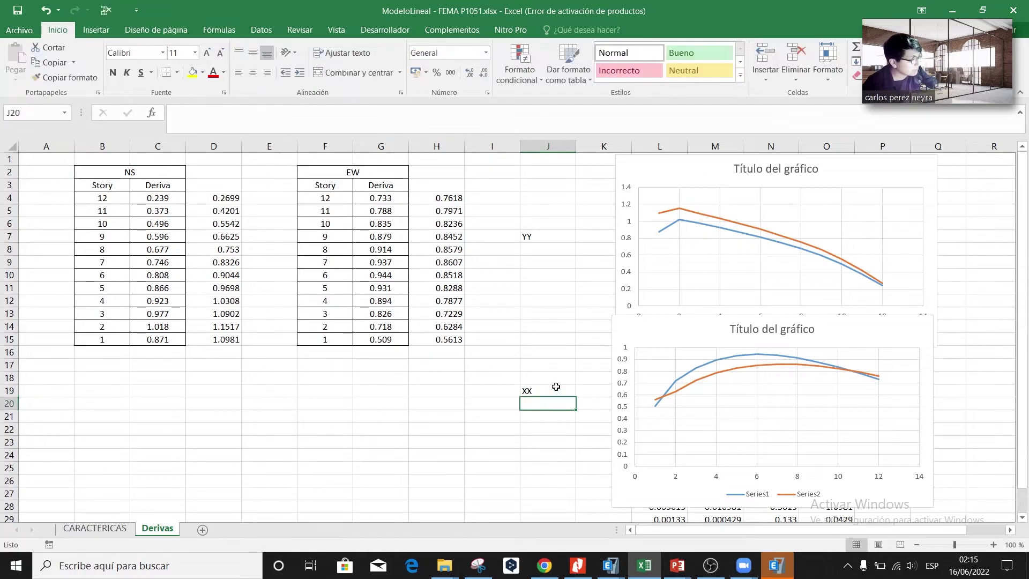
{"action": "left_click", "coordinate": [555, 386]}
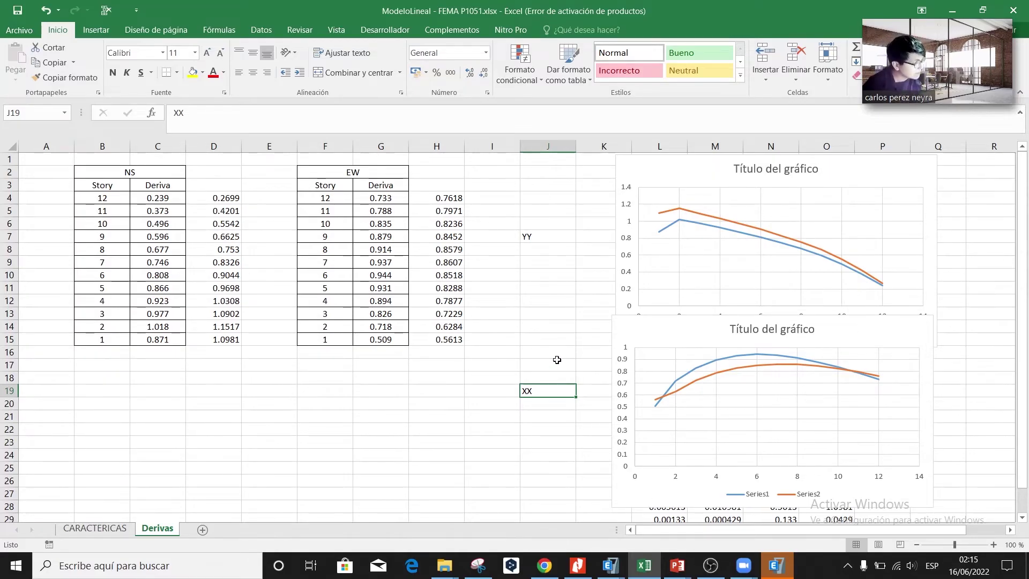
- Switch to the FEMA P-1051 PDF in Nitro Pro and look through Chapter 10's seismic coefficients, periods and story force tables
{"action": "key", "text": "alt+Tab"}
{"action": "scroll", "coordinate": [456, 401], "scroll_direction": "up", "scroll_amount": 10}
{"action": "scroll", "coordinate": [455, 402], "scroll_direction": "up", "scroll_amount": 7}
{"action": "scroll", "coordinate": [455, 403], "scroll_direction": "down", "scroll_amount": 10}
{"action": "scroll", "coordinate": [1016, 502], "scroll_direction": "down", "scroll_amount": 20}
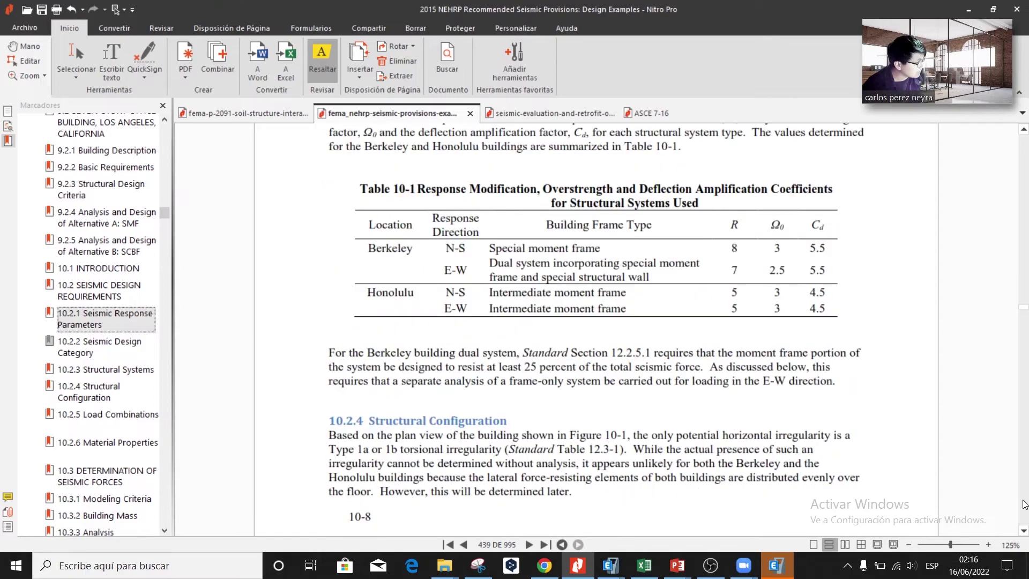
{"action": "scroll", "coordinate": [1023, 503], "scroll_direction": "down", "scroll_amount": 10}
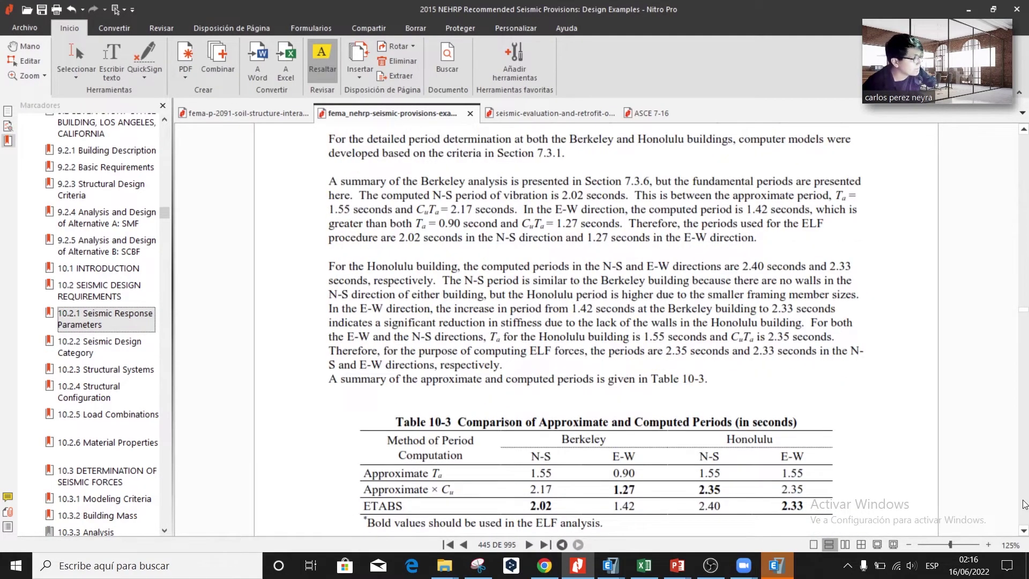
{"action": "scroll", "coordinate": [1023, 503], "scroll_direction": "down", "scroll_amount": 12}
{"action": "scroll", "coordinate": [1023, 503], "scroll_direction": "down", "scroll_amount": 5}
{"action": "scroll", "coordinate": [790, 424], "scroll_direction": "up", "scroll_amount": 5}
{"action": "scroll", "coordinate": [790, 424], "scroll_direction": "down", "scroll_amount": 5}
{"action": "scroll", "coordinate": [790, 425], "scroll_direction": "down", "scroll_amount": 10}
{"action": "key", "text": "alt+Tab"}
{"action": "key", "text": "alt+Tab"}
{"action": "scroll", "coordinate": [788, 424], "scroll_direction": "up", "scroll_amount": 10}
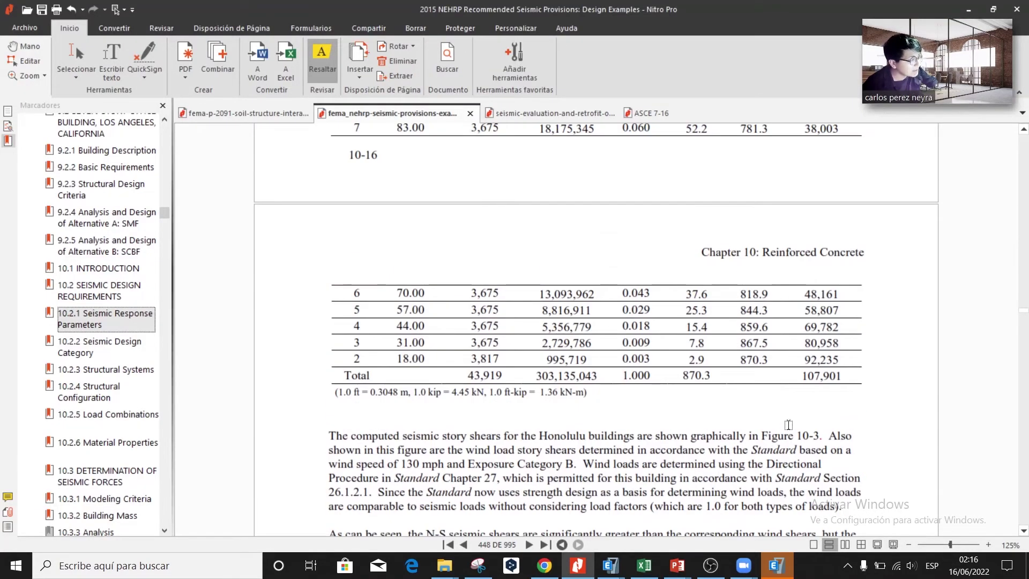
{"action": "scroll", "coordinate": [788, 424], "scroll_direction": "up", "scroll_amount": 1}
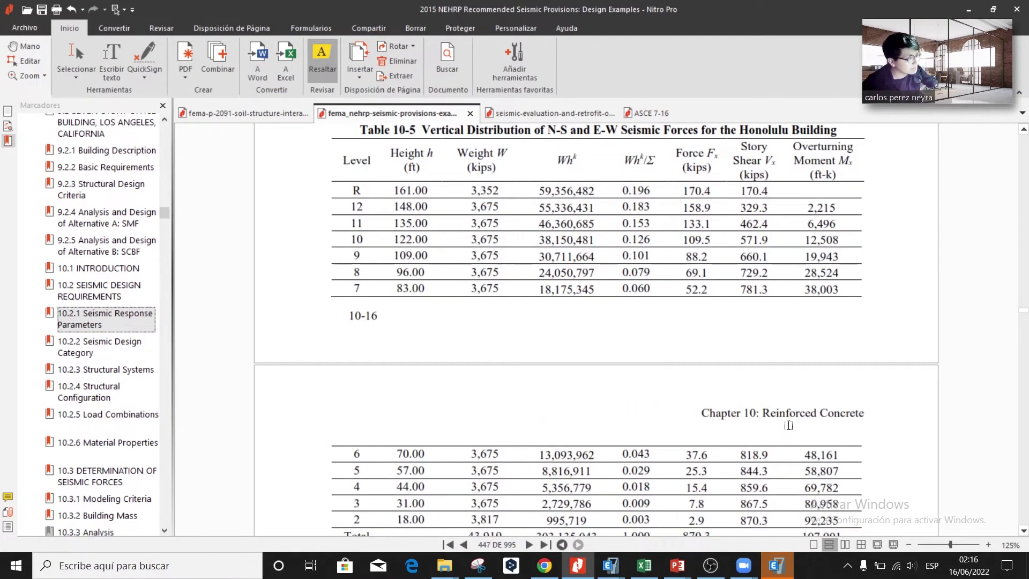
{"action": "scroll", "coordinate": [788, 425], "scroll_direction": "up", "scroll_amount": 2}
{"action": "scroll", "coordinate": [788, 424], "scroll_direction": "down", "scroll_amount": 15}
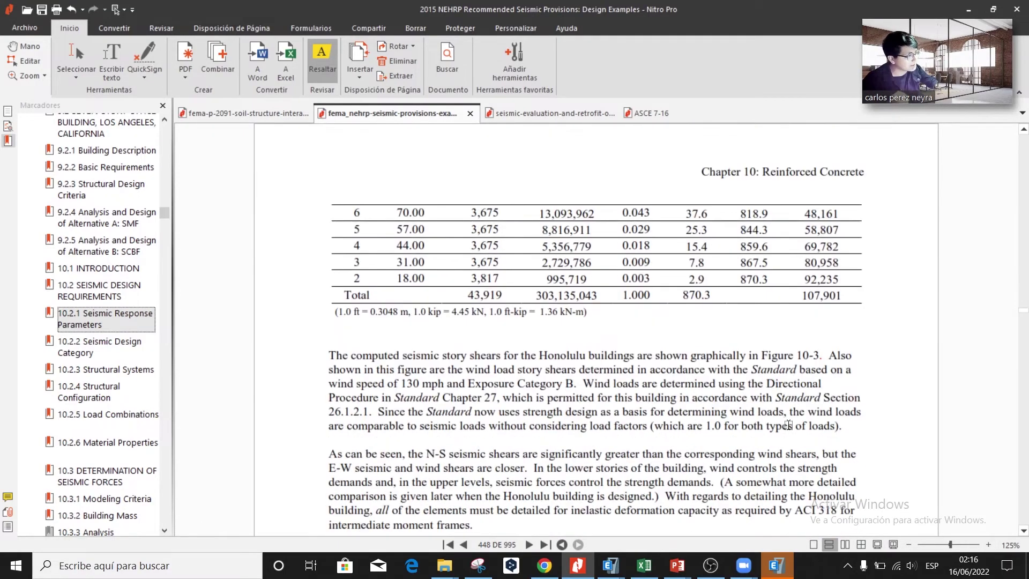
{"action": "scroll", "coordinate": [787, 424], "scroll_direction": "down", "scroll_amount": 6}
- Review the mathematical model assumptions and the Building Mass section 10.3.2 in Chapter 10
{"action": "scroll", "coordinate": [787, 424], "scroll_direction": "up", "scroll_amount": 20}
{"action": "scroll", "coordinate": [787, 425], "scroll_direction": "up", "scroll_amount": 20}
{"action": "scroll", "coordinate": [747, 341], "scroll_direction": "up", "scroll_amount": 15}
{"action": "scroll", "coordinate": [747, 342], "scroll_direction": "up", "scroll_amount": 8}
{"action": "scroll", "coordinate": [747, 342], "scroll_direction": "up", "scroll_amount": 10}
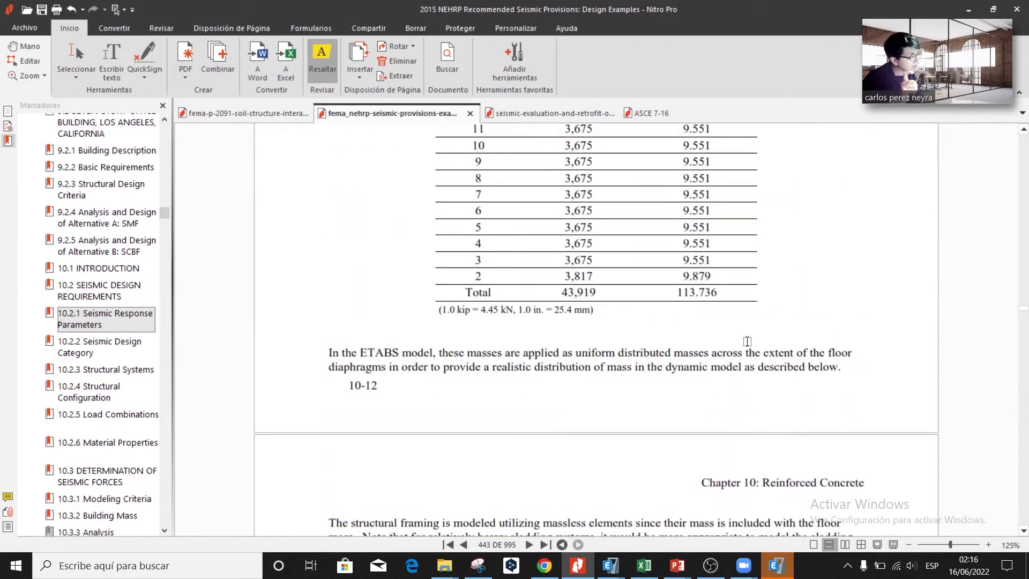
{"action": "scroll", "coordinate": [746, 341], "scroll_direction": "up", "scroll_amount": 15}
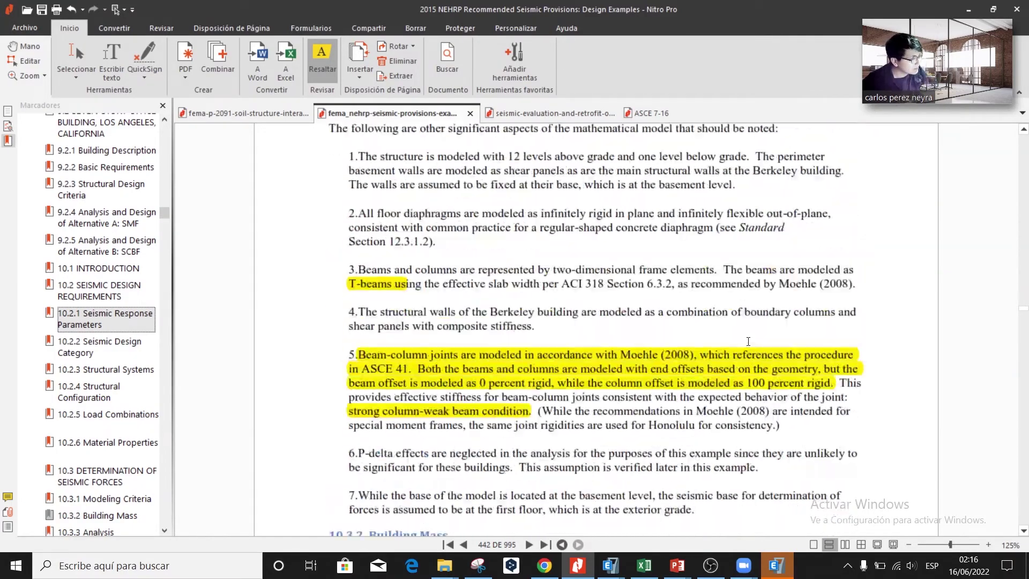
{"action": "scroll", "coordinate": [744, 354], "scroll_direction": "down", "scroll_amount": 4}
{"action": "scroll", "coordinate": [744, 354], "scroll_direction": "down", "scroll_amount": 12}
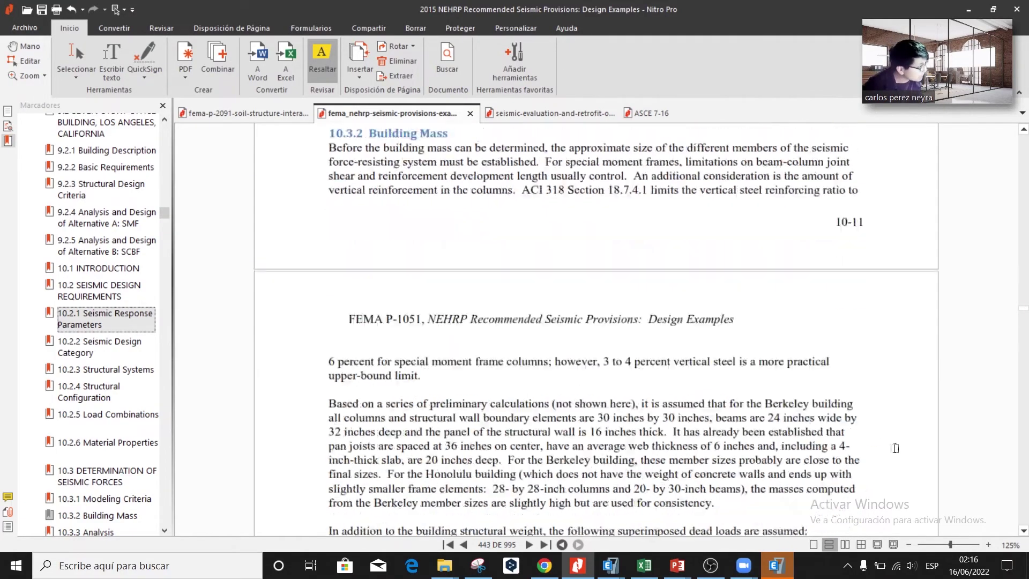
- Find Table 10-9, the Berkeley building's E-W torsion check, and examine its maximum-to-average drift ratios and the torsional irregularity discussion
{"action": "scroll", "coordinate": [1024, 528], "scroll_direction": "down", "scroll_amount": 20}
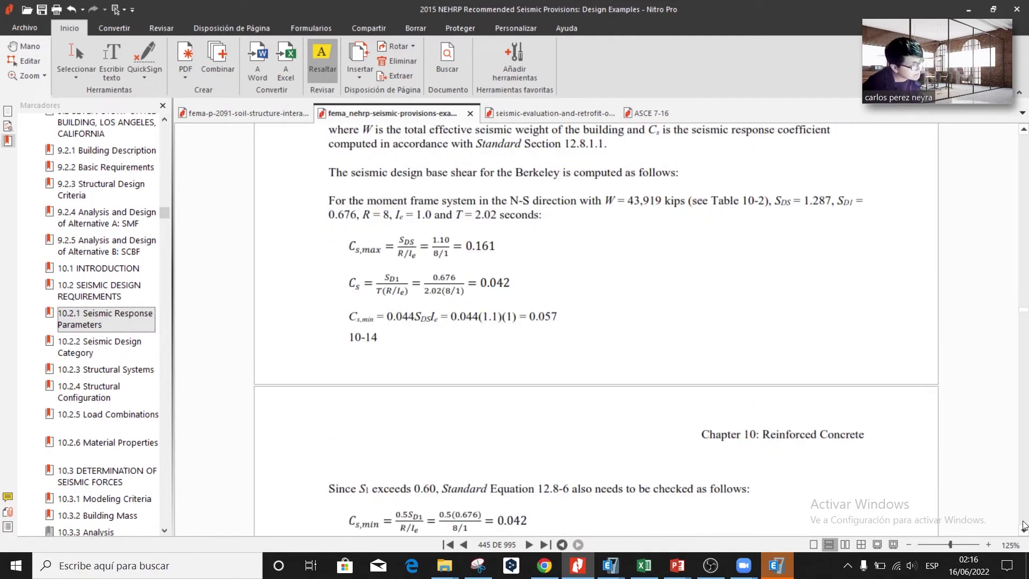
{"action": "scroll", "coordinate": [1024, 528], "scroll_direction": "down", "scroll_amount": 20}
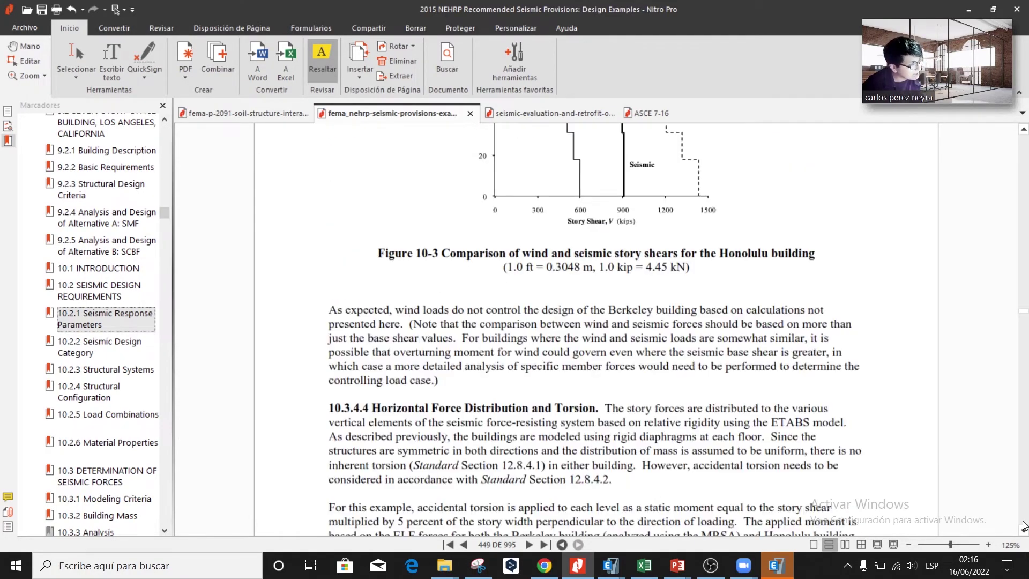
{"action": "scroll", "coordinate": [688, 435], "scroll_direction": "down", "scroll_amount": 20}
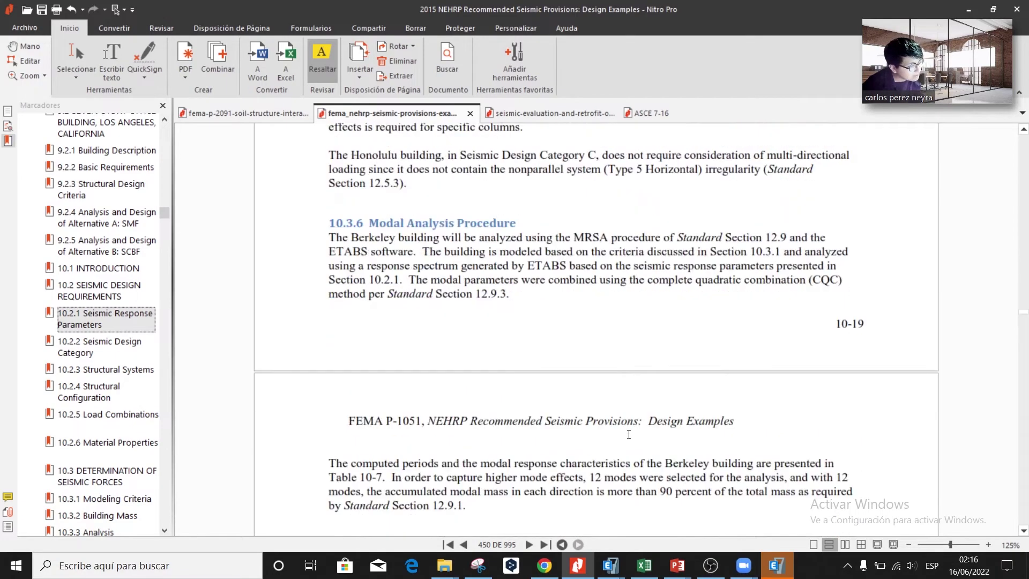
{"action": "scroll", "coordinate": [629, 431], "scroll_direction": "down", "scroll_amount": 12}
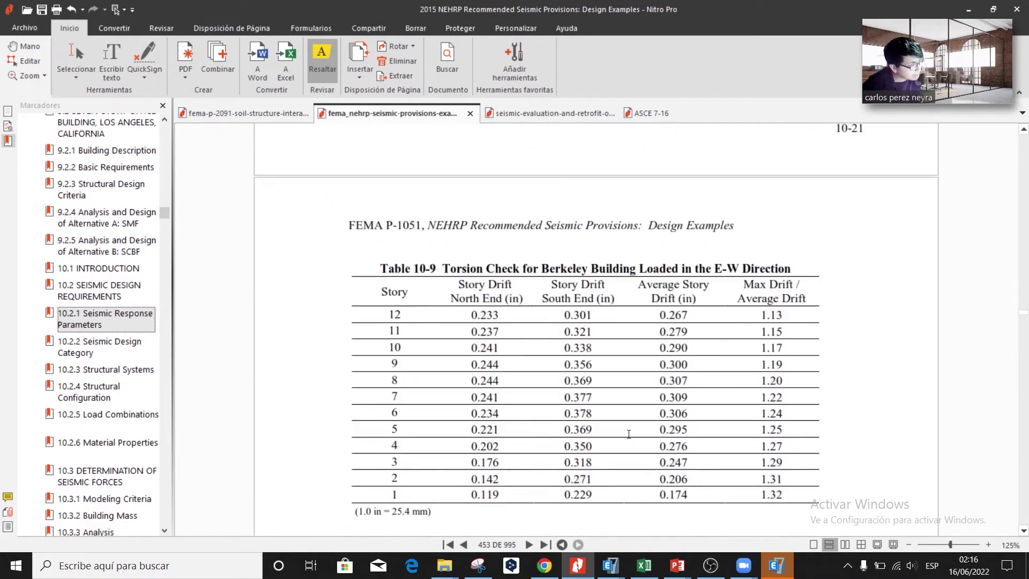
{"action": "scroll", "coordinate": [631, 482], "scroll_direction": "up", "scroll_amount": 3}
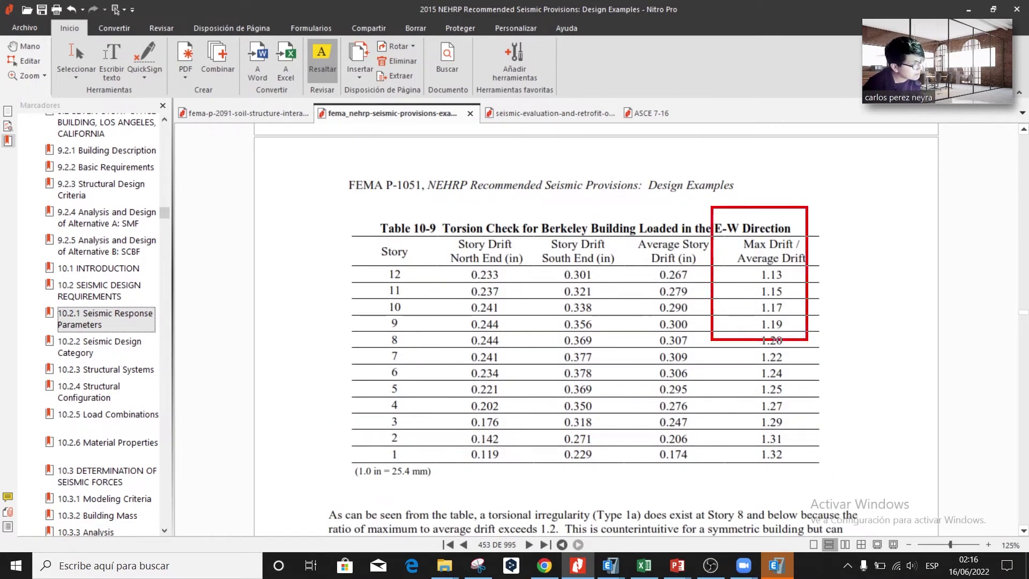
{"action": "key", "text": "Escape"}
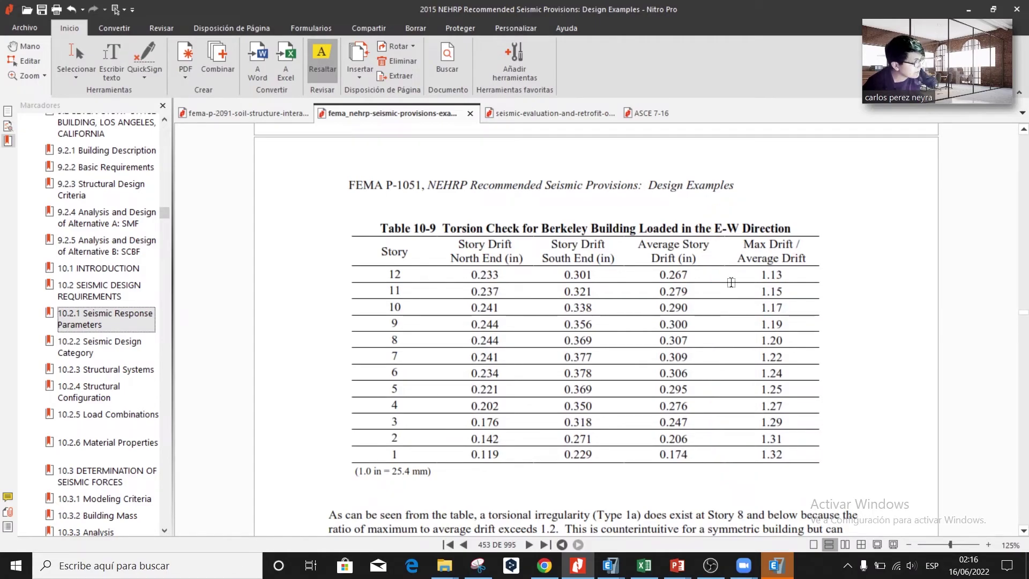
{"action": "key", "text": "h"}
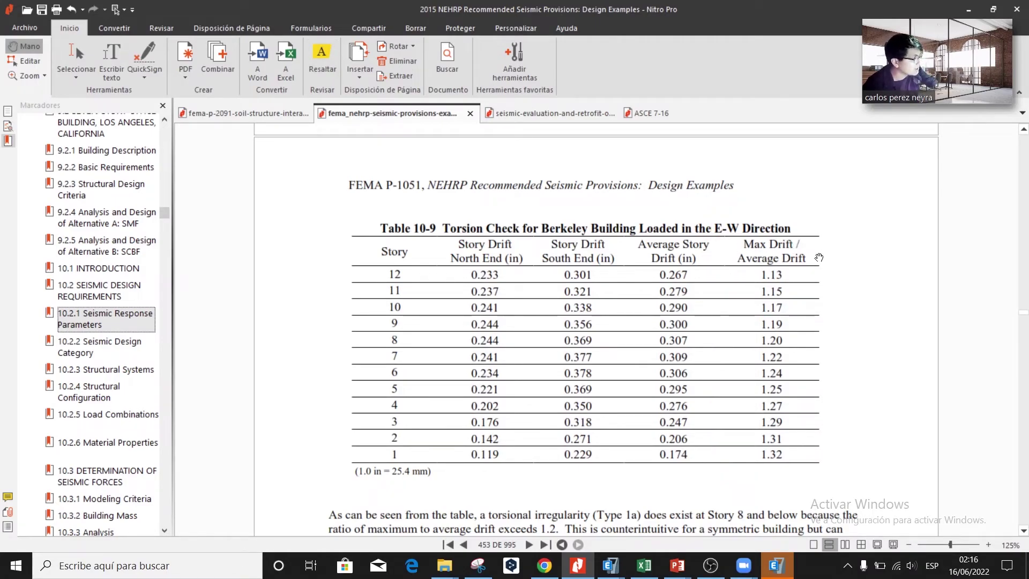
{"action": "left_click_drag", "start_coordinate": [798, 261], "coordinate": [785, 221]}
{"action": "scroll", "coordinate": [805, 343], "scroll_direction": "down", "scroll_amount": 3}
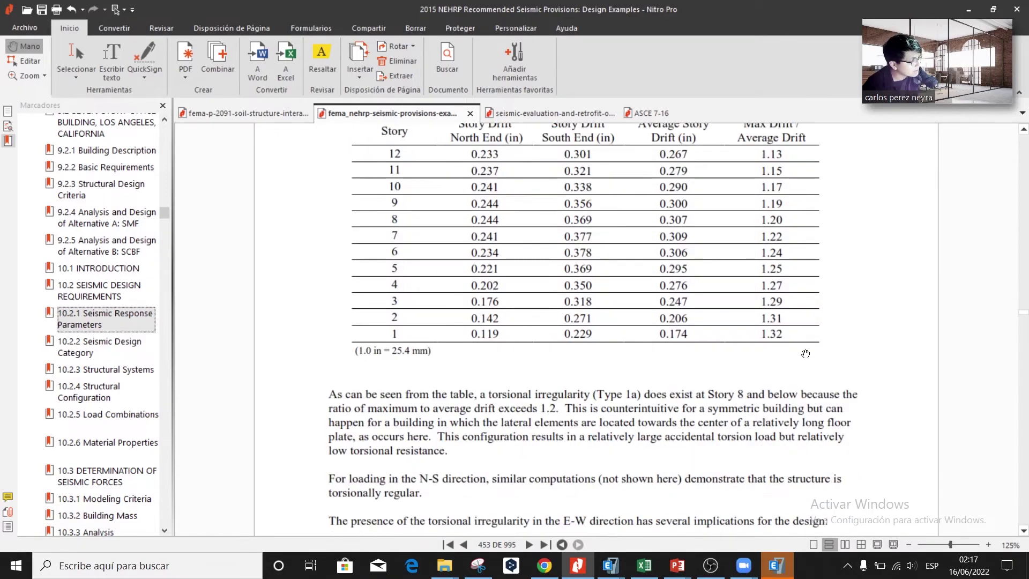
{"action": "key", "text": "alt+Tab"}
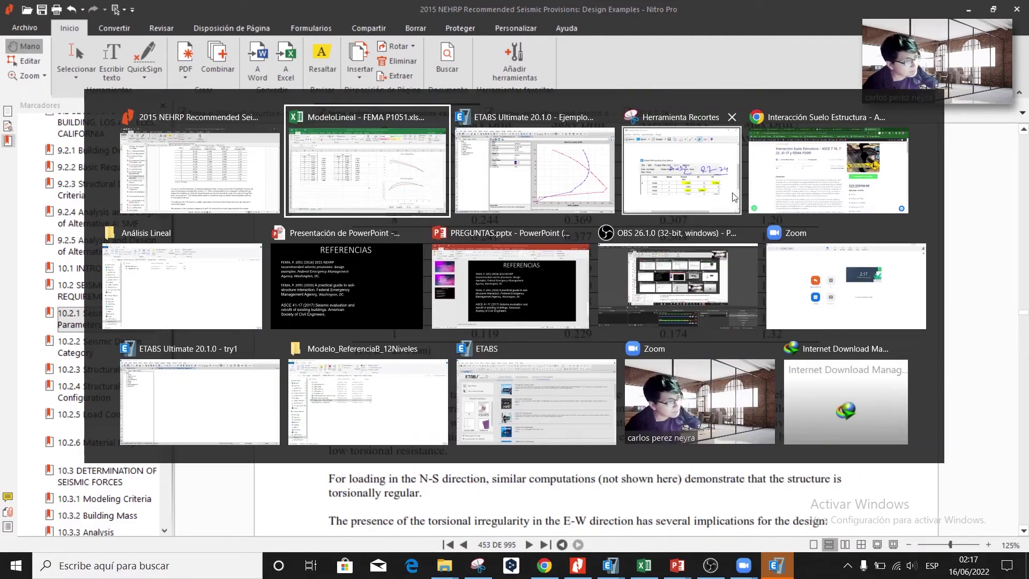
- Switch to ETABS to bring up the model's 3-D view, and recheck the Table 10-9 torsion ratios in the FEMA P-1051 PDF
{"action": "left_click", "coordinate": [655, 142]}
{"action": "left_click", "coordinate": [375, 59]}
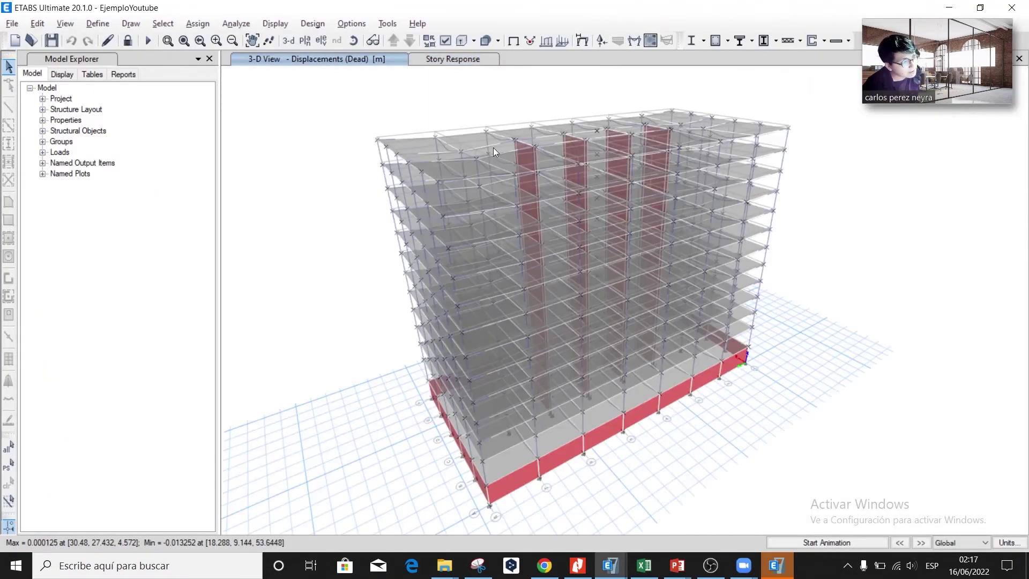
{"action": "key", "text": "alt+Tab"}
{"action": "scroll", "coordinate": [791, 243], "scroll_direction": "up", "scroll_amount": 2}
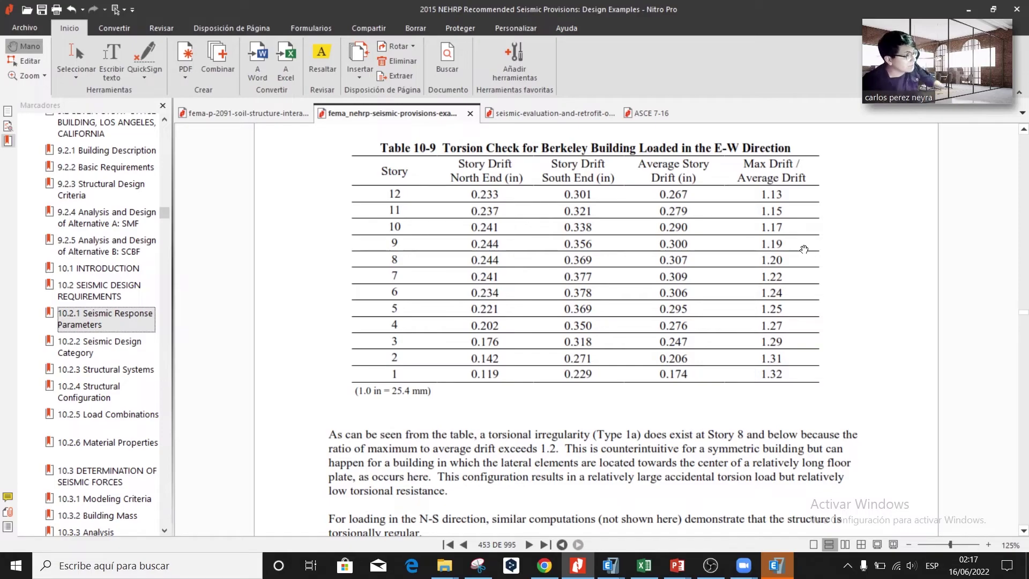
- Switch to ETABS, open the selection of tables for display, and clear all load combinations from the output
{"action": "key", "text": "alt+Tab"}
{"action": "key", "text": "ctrl+t"}
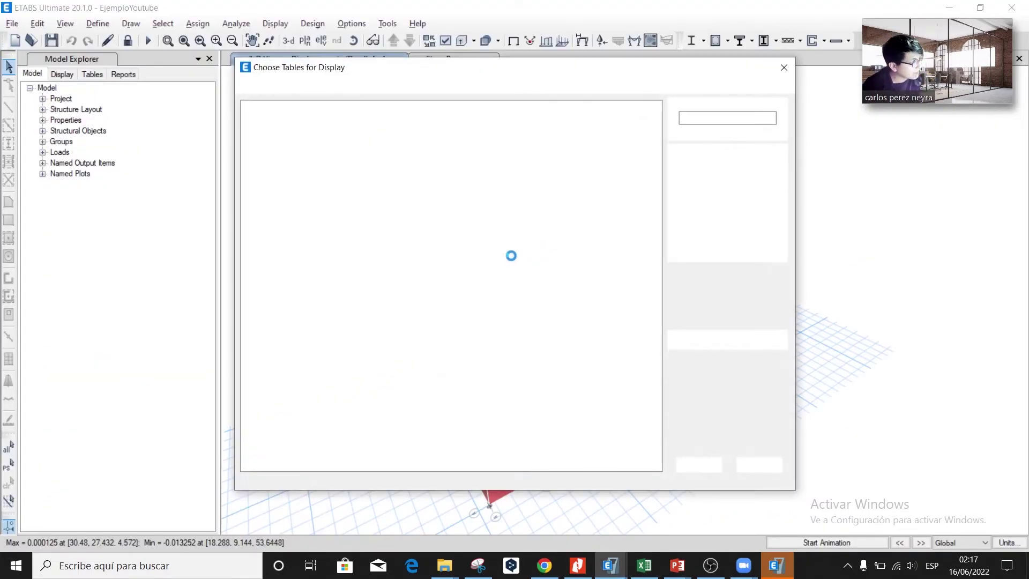
{"action": "left_click", "coordinate": [258, 278]}
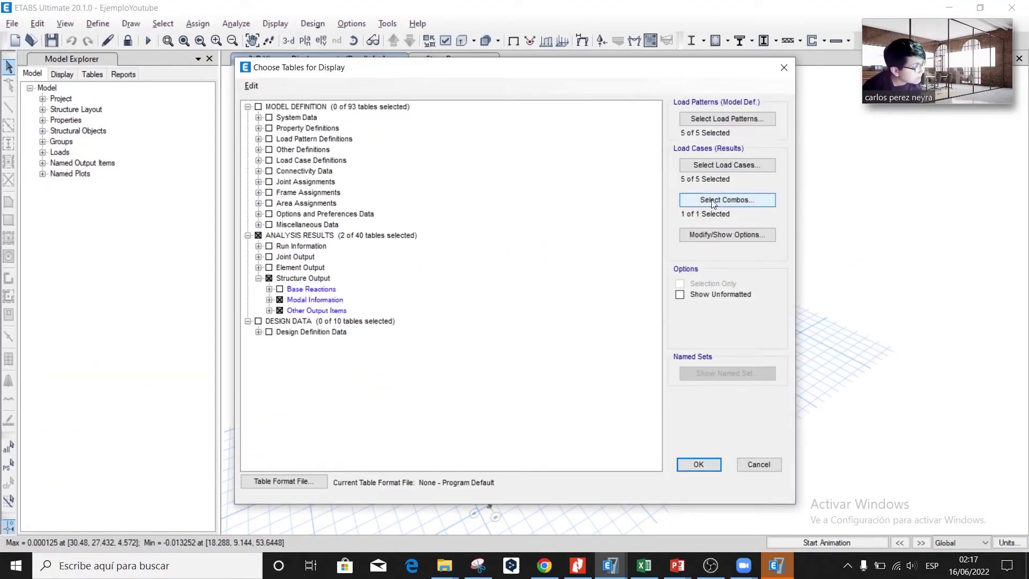
{"action": "left_click", "coordinate": [709, 201]}
{"action": "left_click", "coordinate": [590, 262]}
{"action": "left_click", "coordinate": [589, 344]}
- Limit the load cases for the result tables to ESPCECTRO XX and ESPCECTRO YY
{"action": "left_click", "coordinate": [681, 167]}
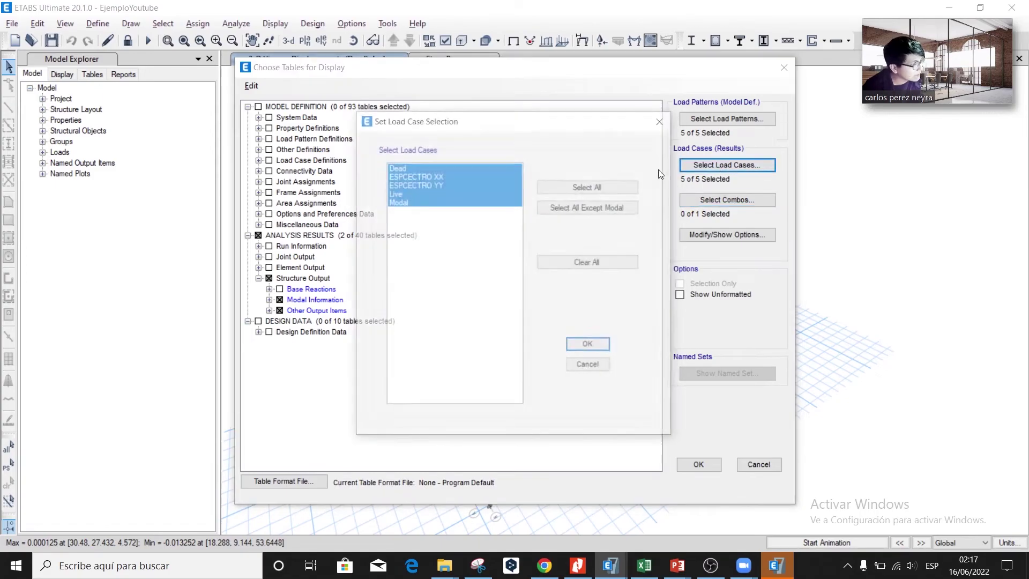
{"action": "left_click_drag", "start_coordinate": [423, 175], "coordinate": [430, 185]}
{"action": "left_click", "coordinate": [590, 346]}
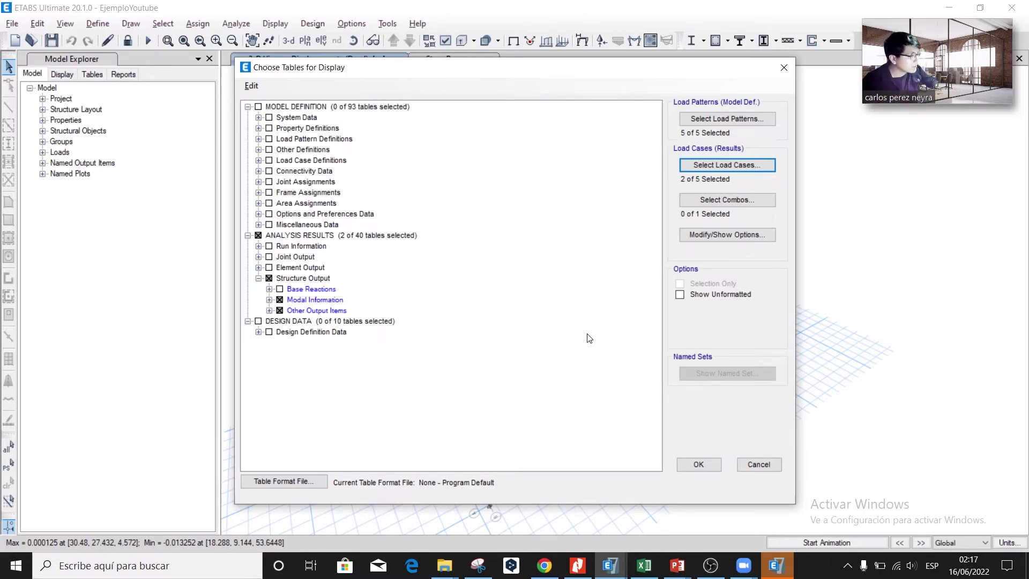
{"action": "key", "text": "alt+Tab"}
{"action": "key", "text": "alt+Tab"}
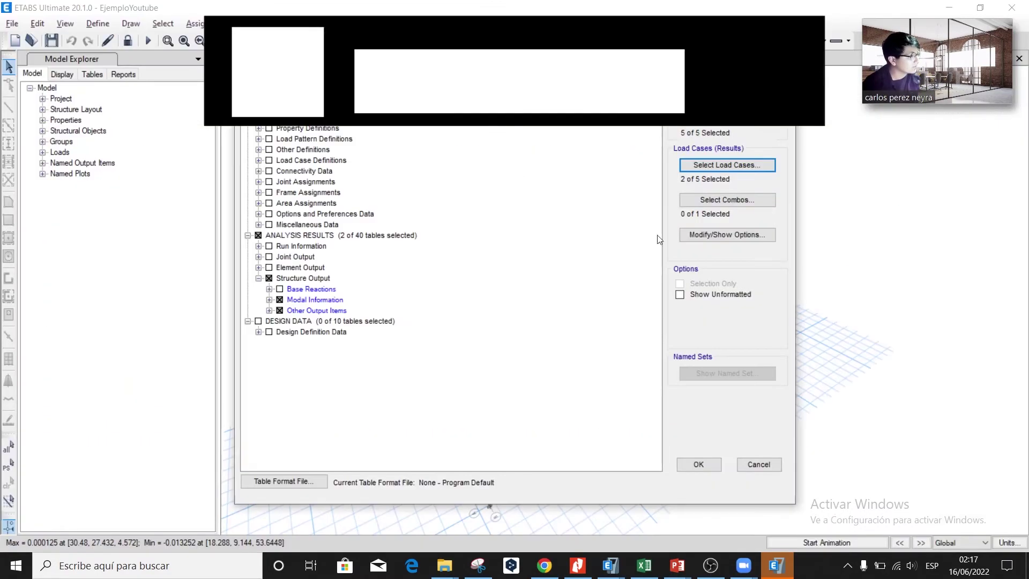
- Deselect the Modal Participating Mass Ratios and Centers Of Mass And Rigidity tables, and expand the Joint Output results
{"action": "left_click", "coordinate": [269, 299]}
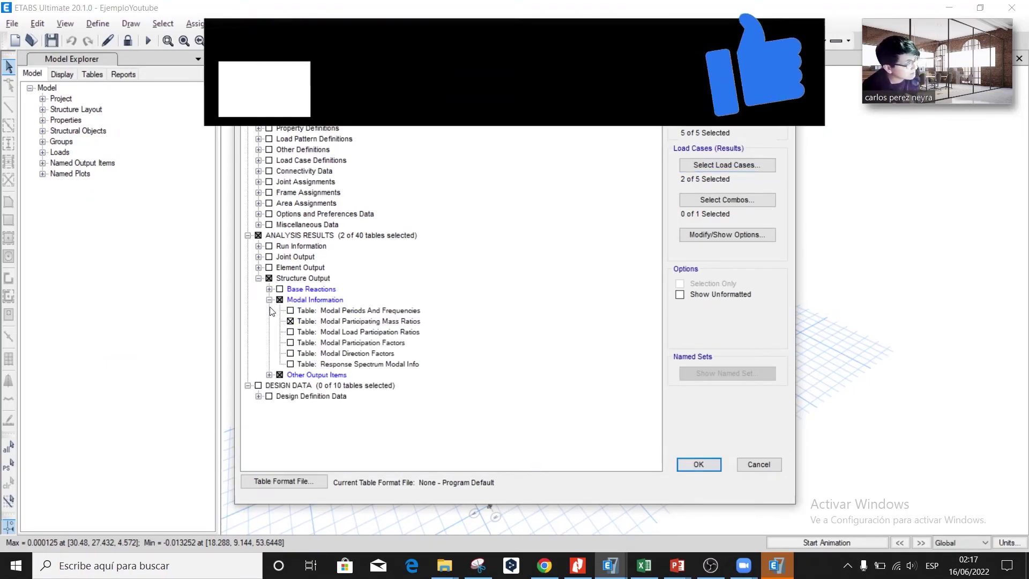
{"action": "left_click", "coordinate": [269, 374]}
{"action": "left_click", "coordinate": [290, 385]}
{"action": "left_click", "coordinate": [289, 321]}
{"action": "left_click", "coordinate": [258, 256]}
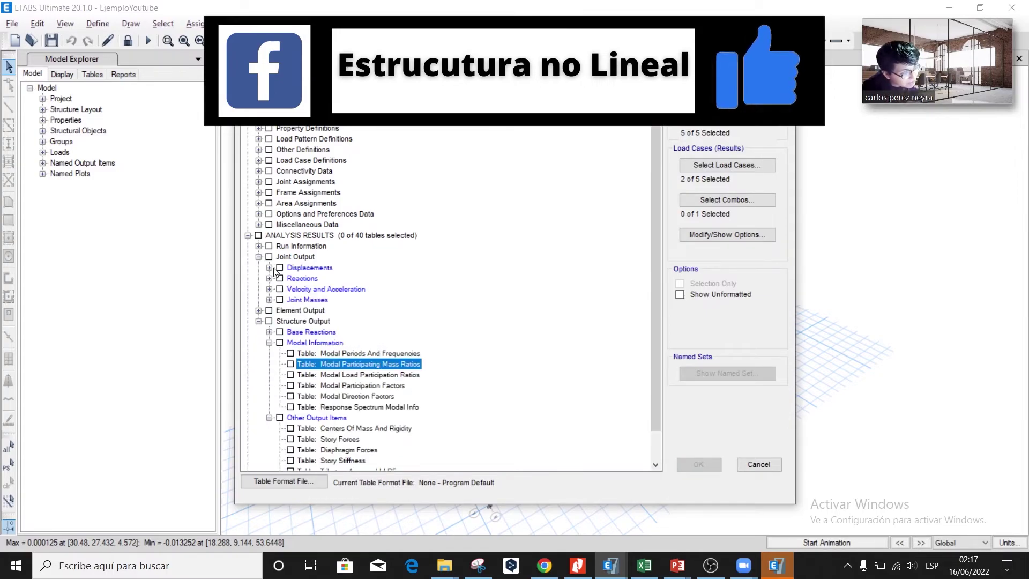